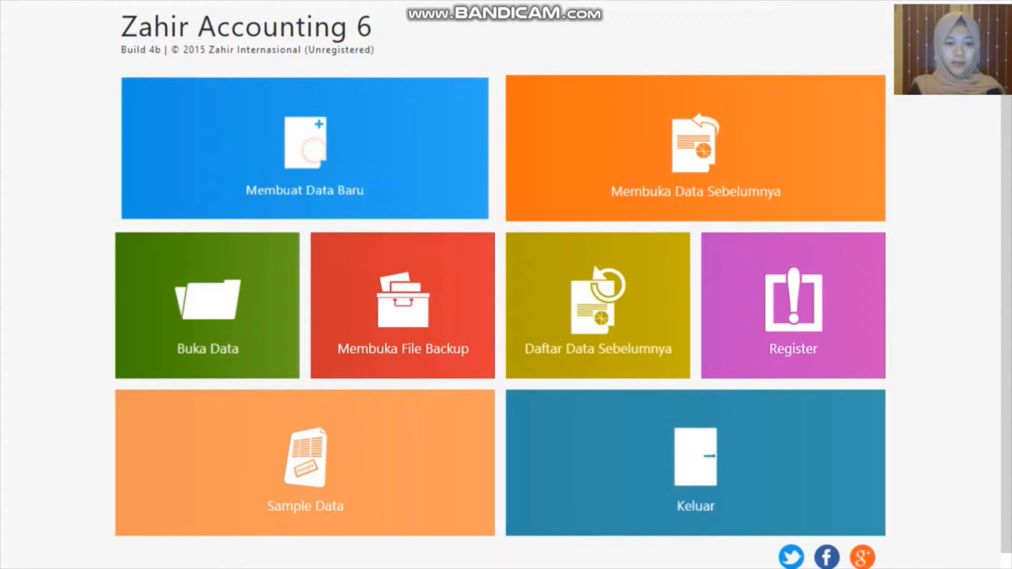
# Start a new database named PT Selvy Lintang Tamida, entering its street address and city Jakarta
pyautogui.click(312, 150)
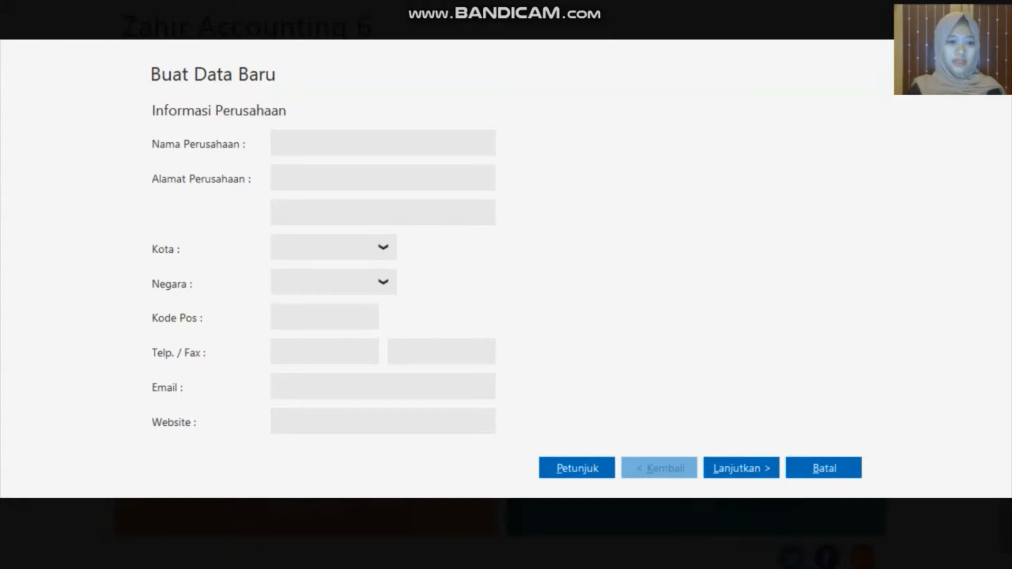
pyautogui.write('PT ')
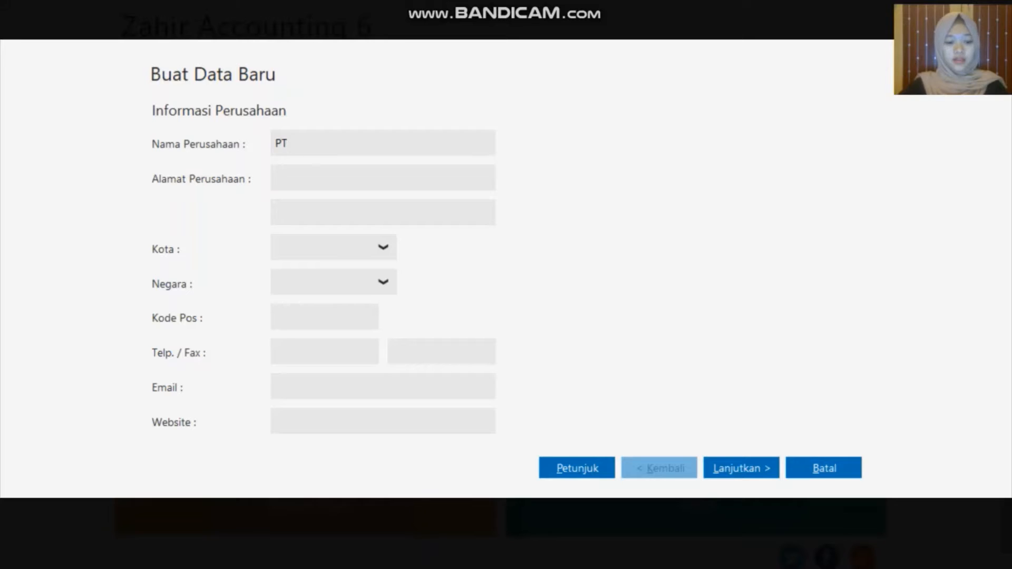
pyautogui.write('Sel')
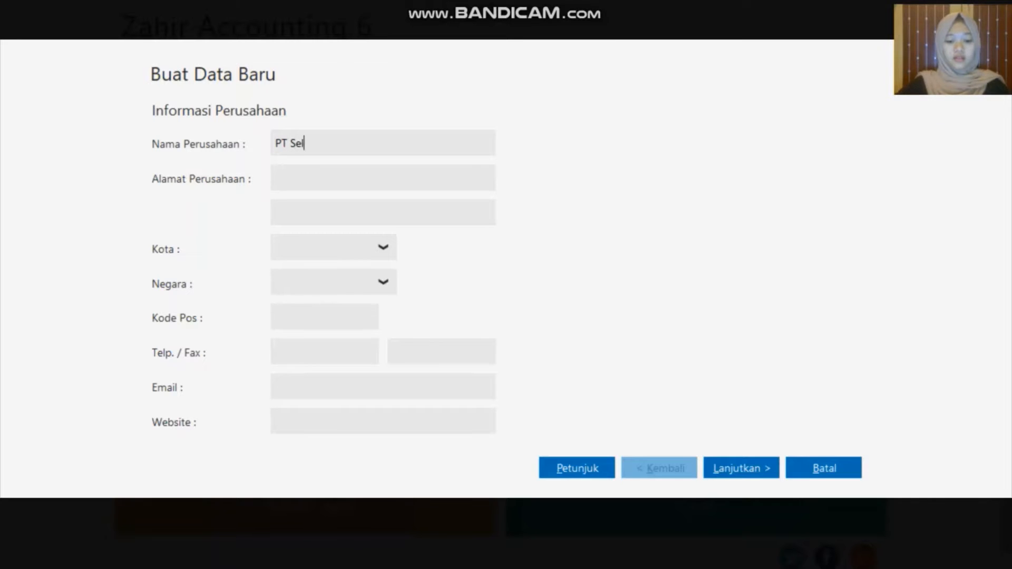
pyautogui.write('vy Lin')
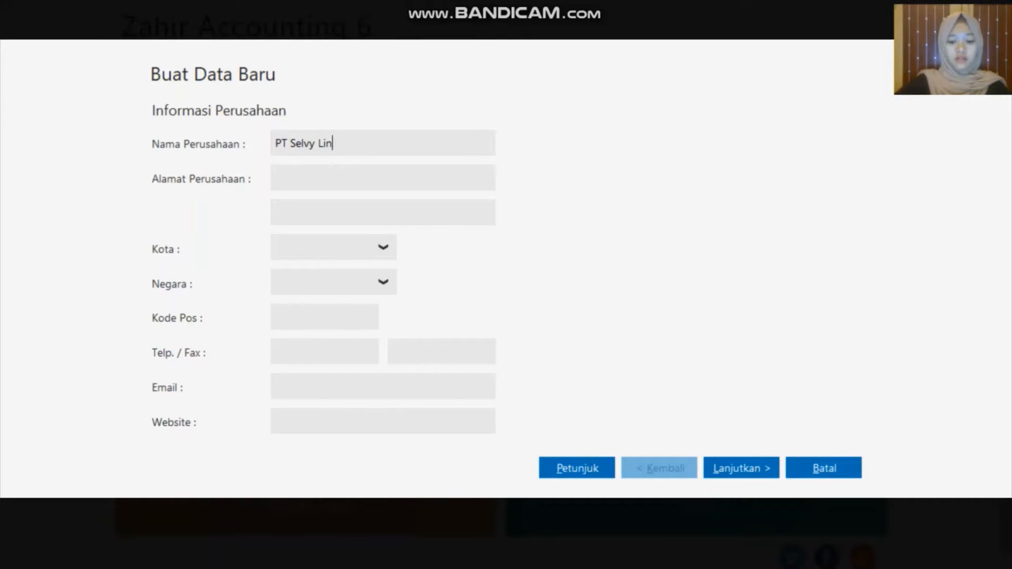
pyautogui.write('tang Tamida')
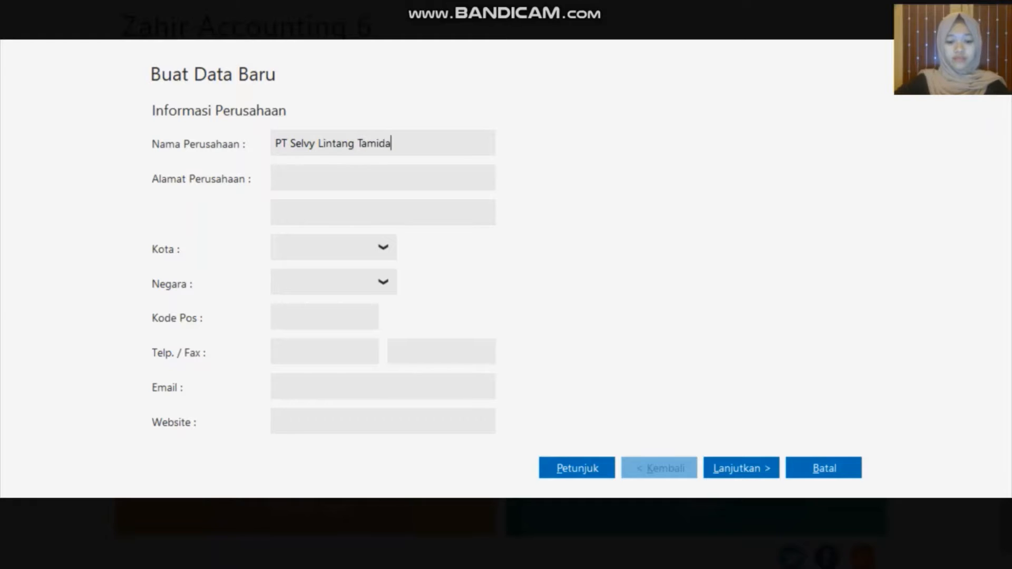
pyautogui.click(366, 173)
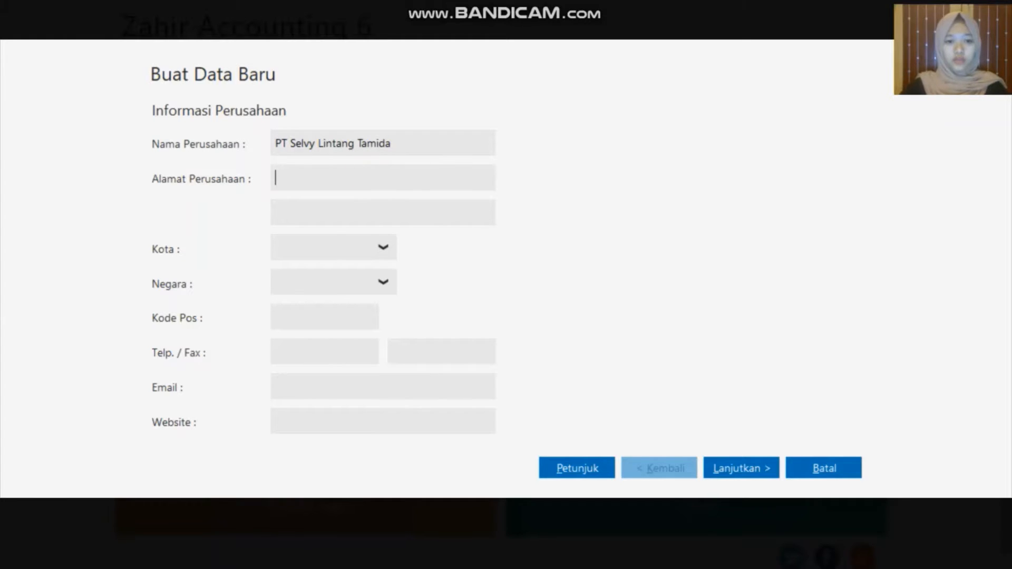
pyautogui.write('Jl')
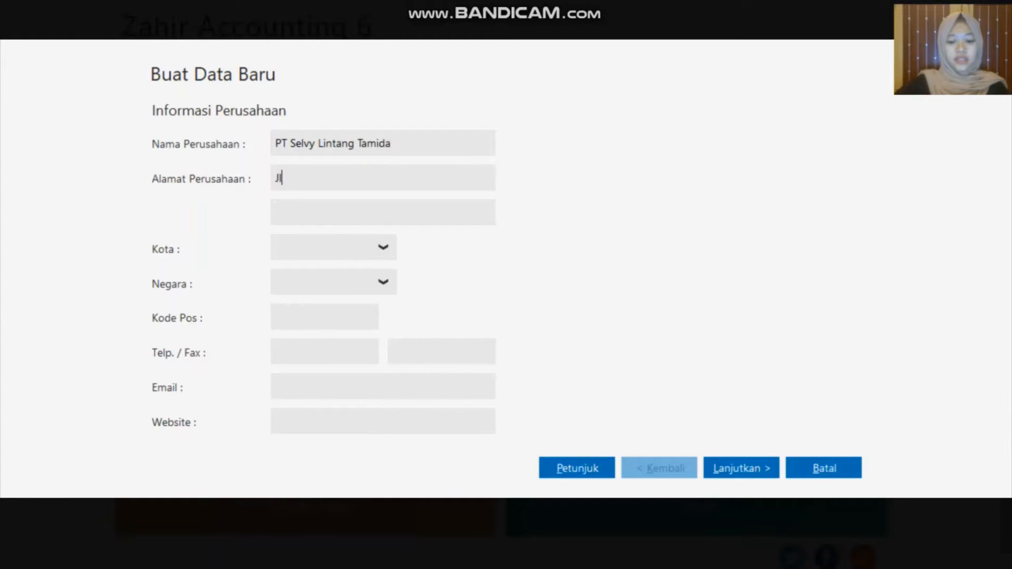
pyautogui.write('. Cempaka ')
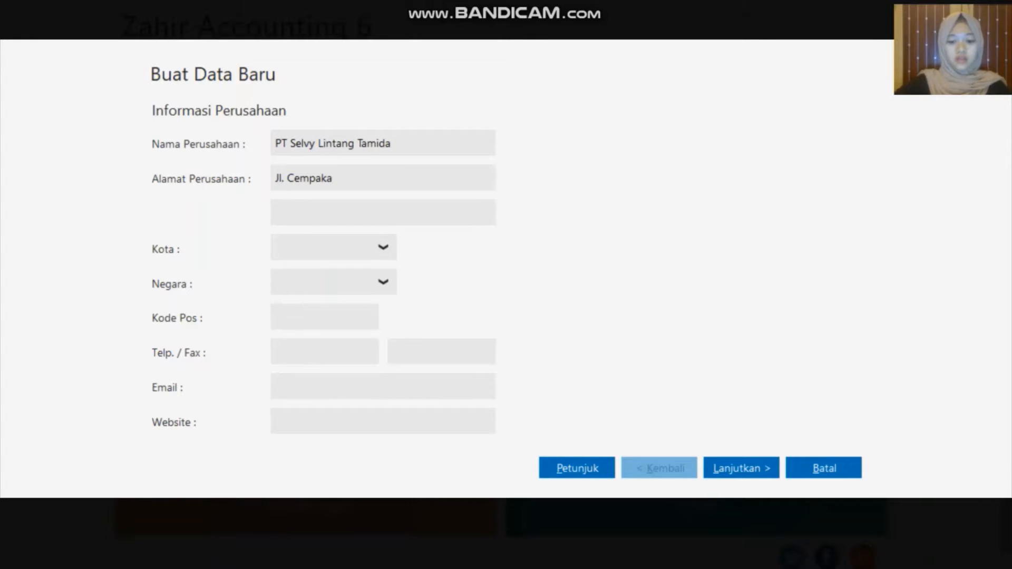
pyautogui.write('Putih, Jakar')
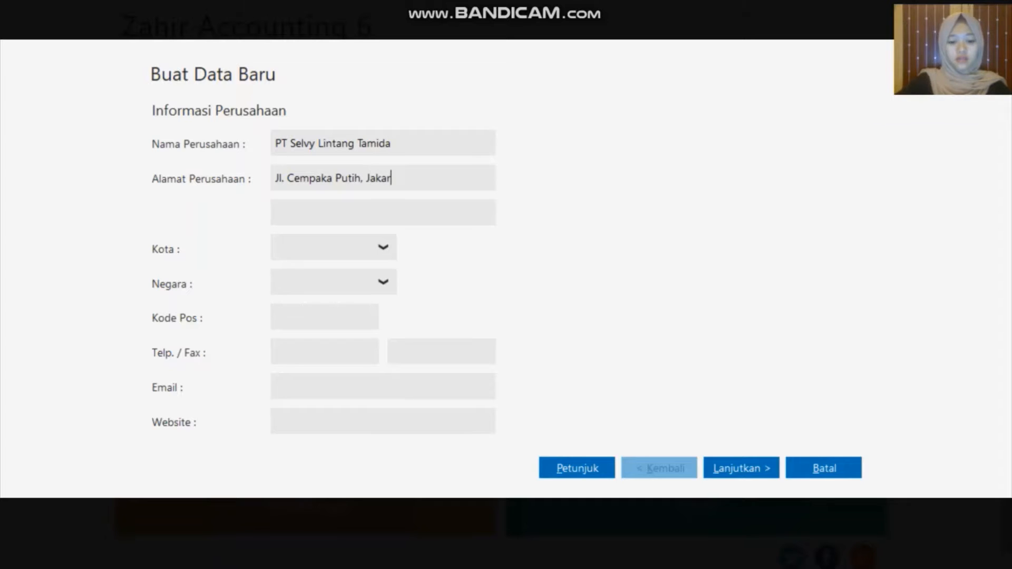
pyautogui.write('ta Pusat')
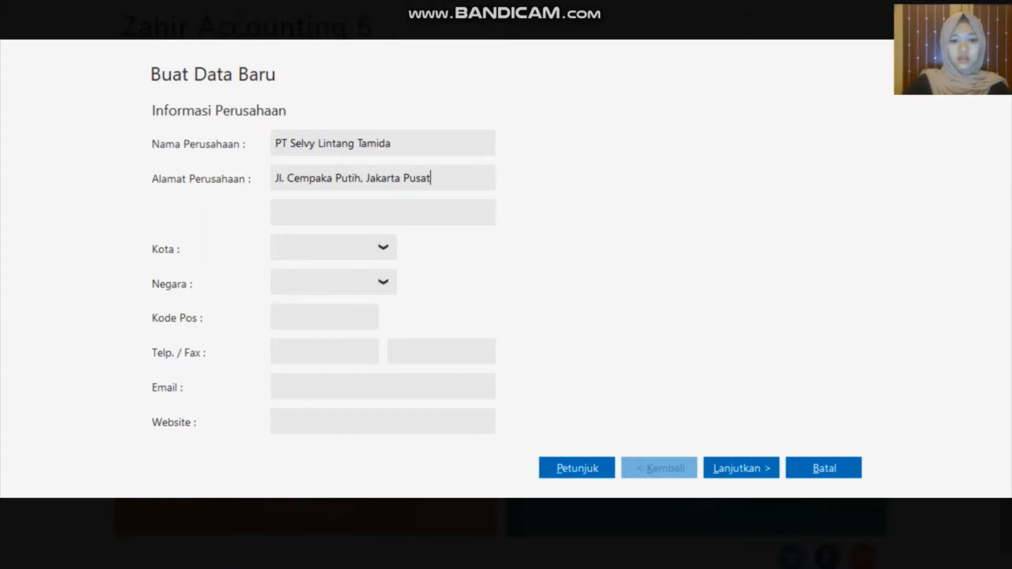
pyautogui.click(365, 246)
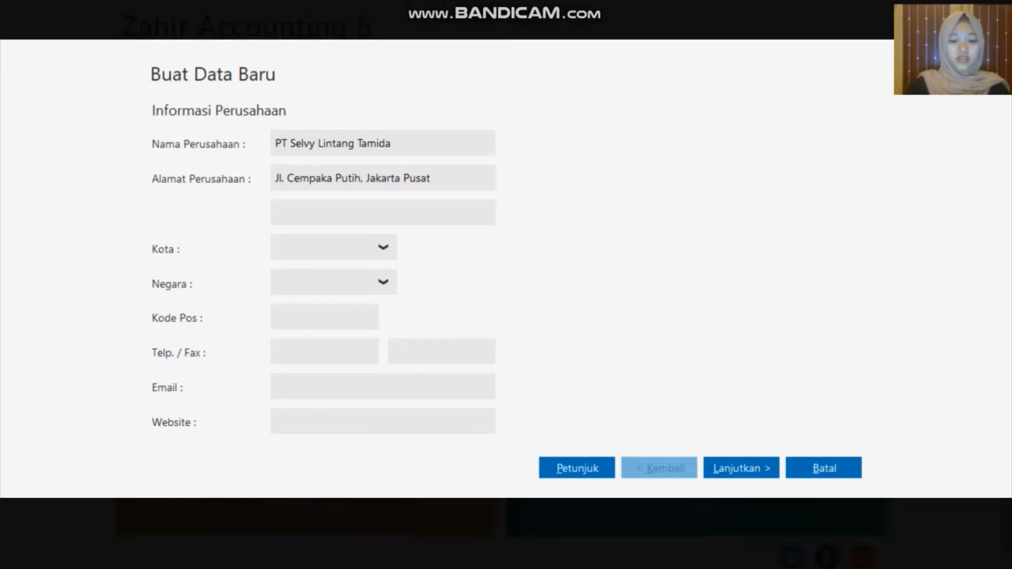
pyautogui.write('Jakarta')
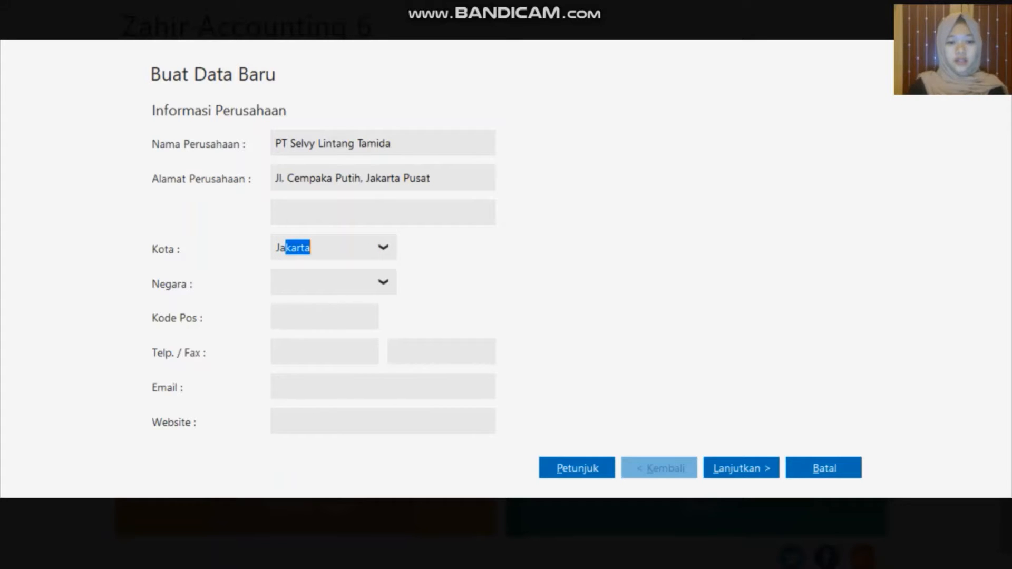
pyautogui.click(358, 251)
# Set the country to Indonesia, enter the company e-mail, and continue to the period step
pyautogui.click(378, 280)
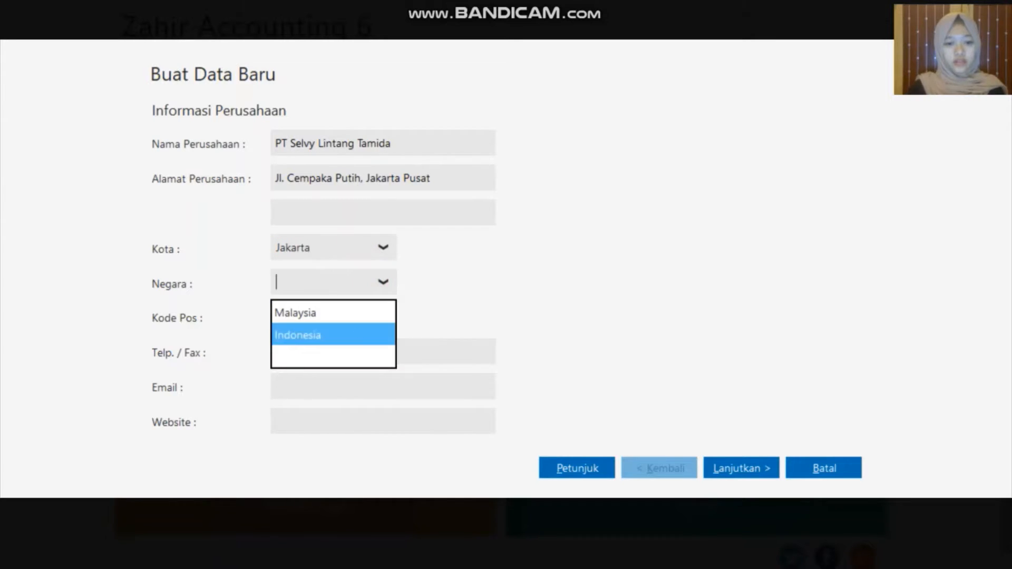
pyautogui.click(360, 335)
pyautogui.click(333, 387)
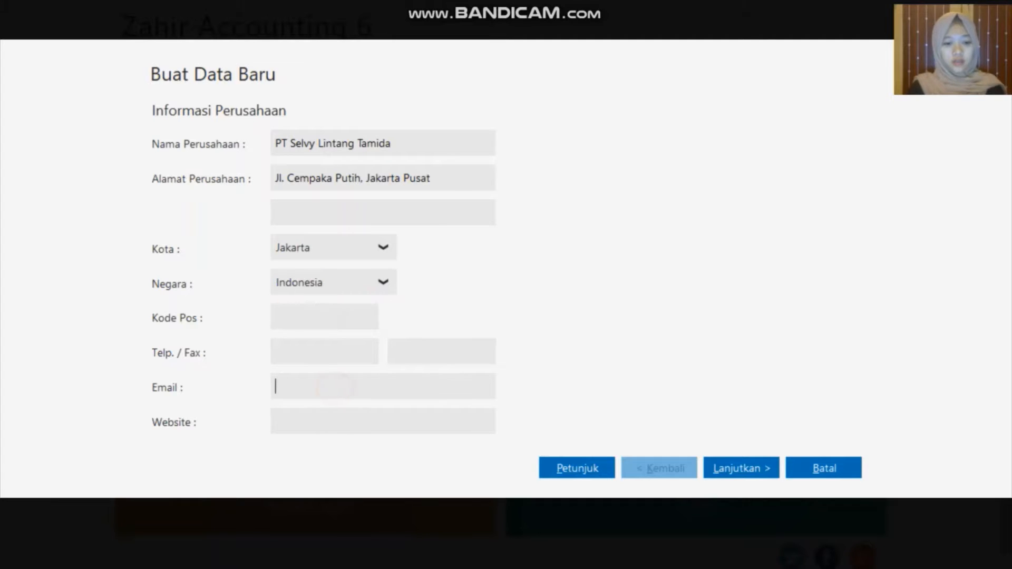
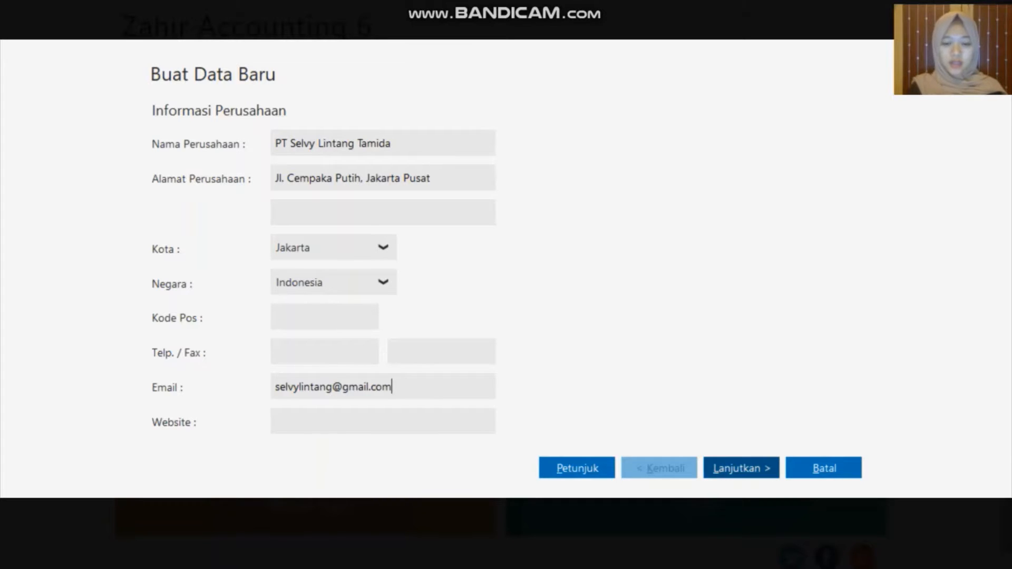
pyautogui.click(745, 468)
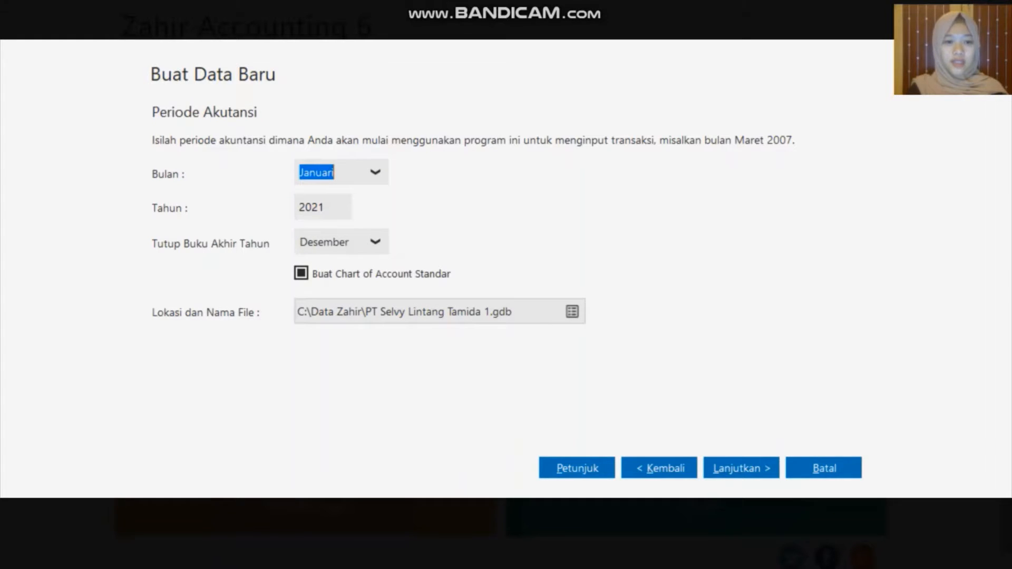
# Change the accounting period's starting year from 2021 to 2020
pyautogui.press('Tab')
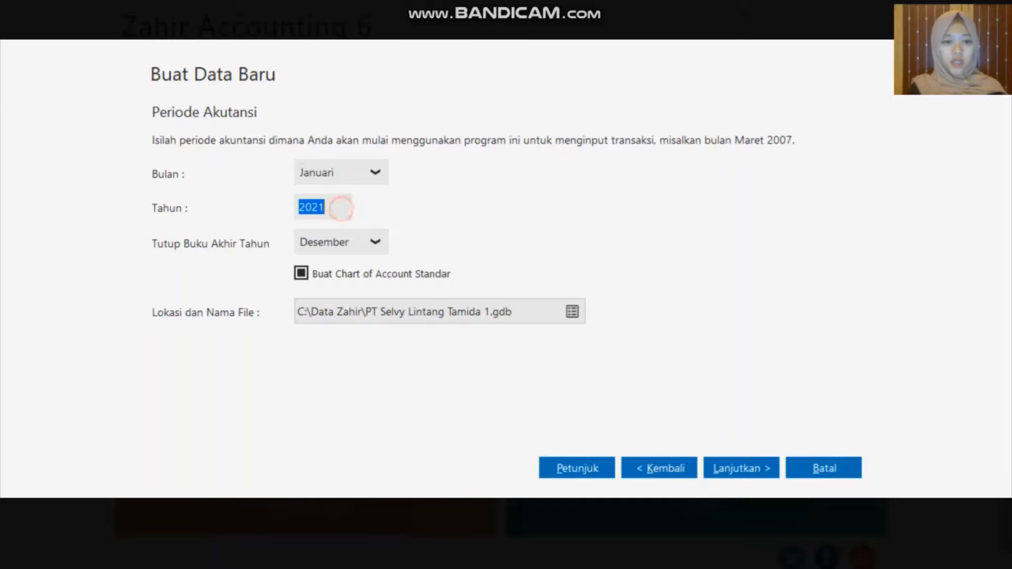
pyautogui.click(338, 207)
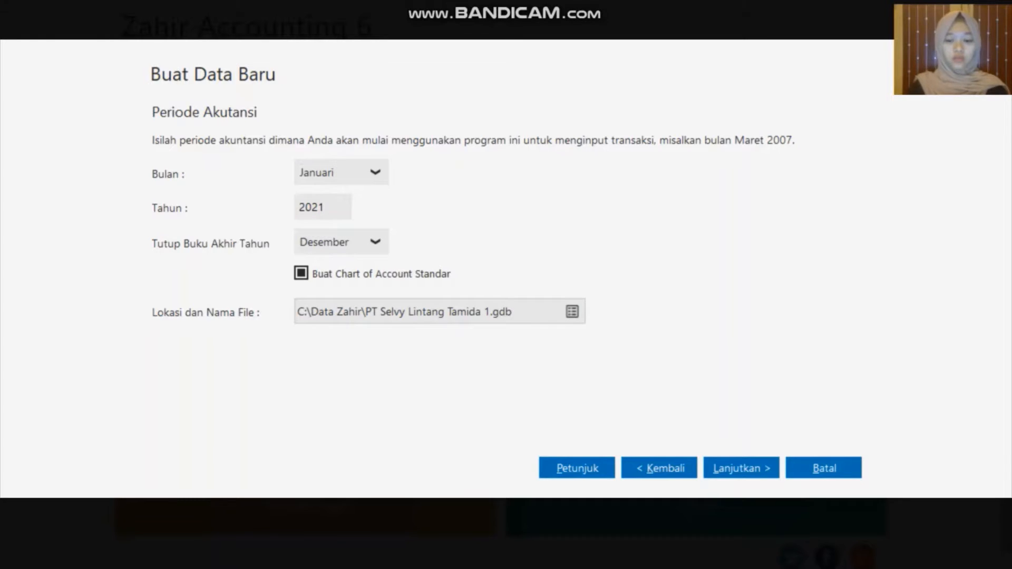
pyautogui.press('BackSpace')
pyautogui.write('0')
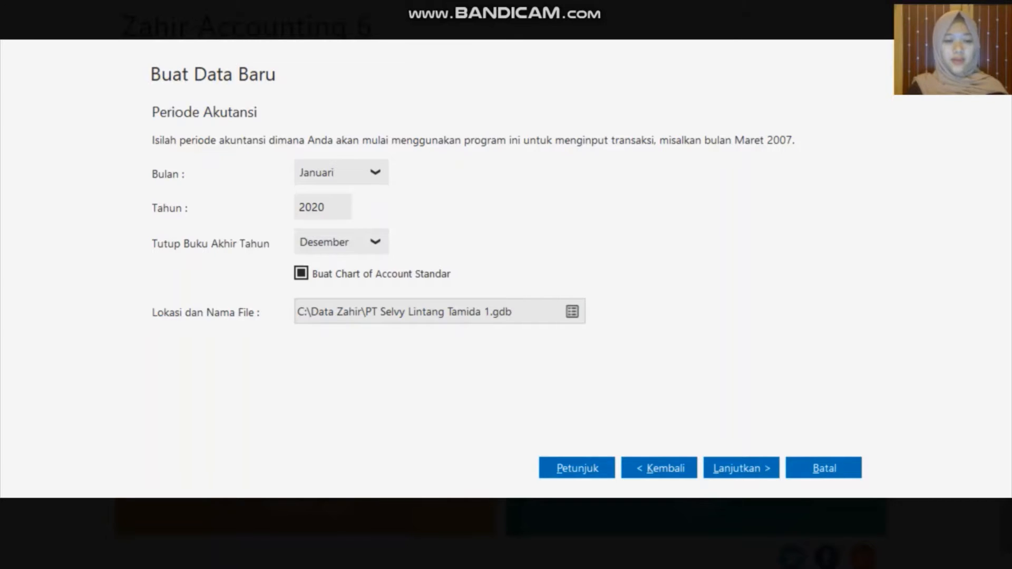
# Move the data file path from drive C to drive D and accept the default department settings
pyautogui.click(302, 311)
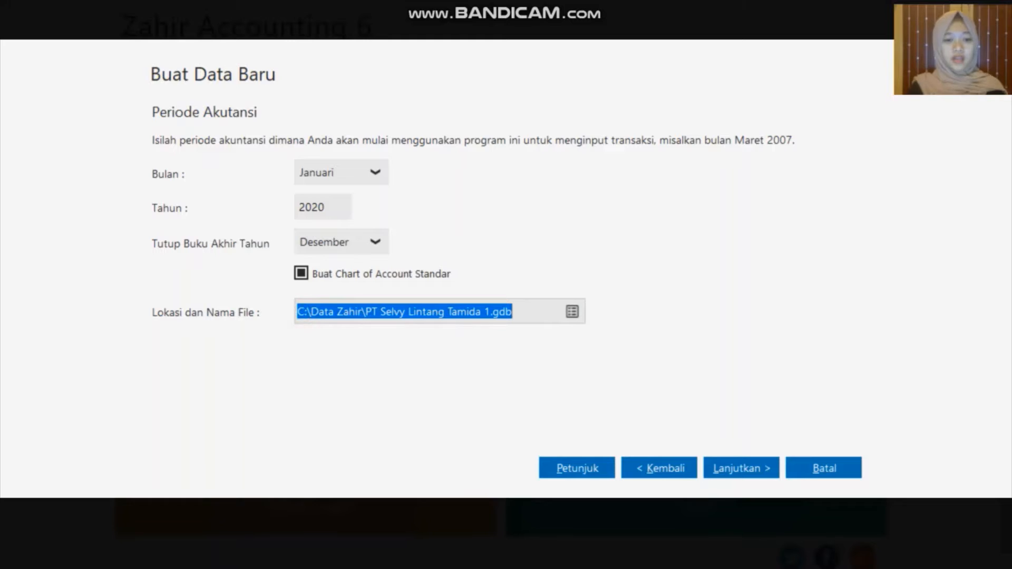
pyautogui.click(305, 313)
pyautogui.press('BackSpace')
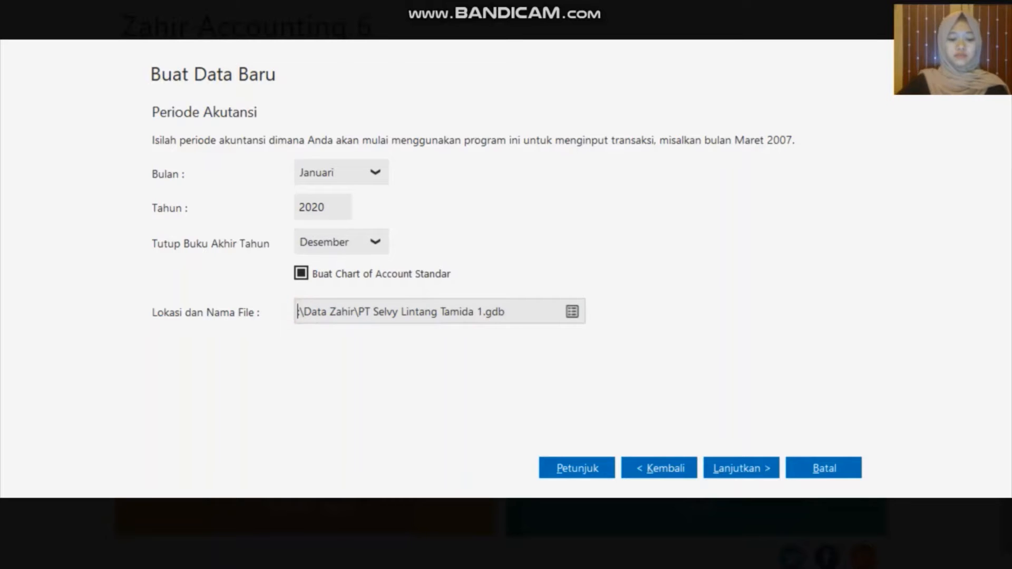
pyautogui.write('D:')
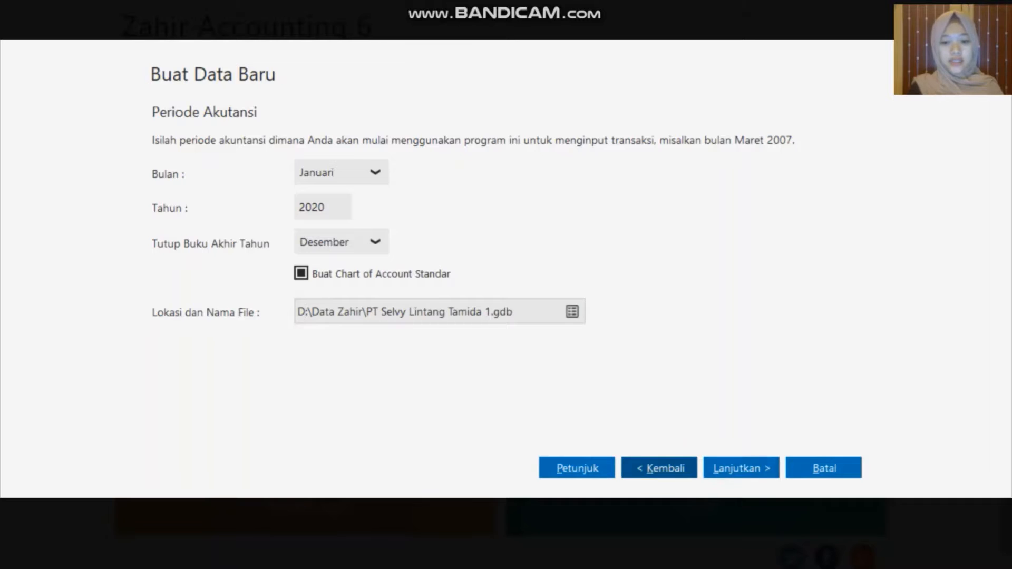
pyautogui.click(722, 470)
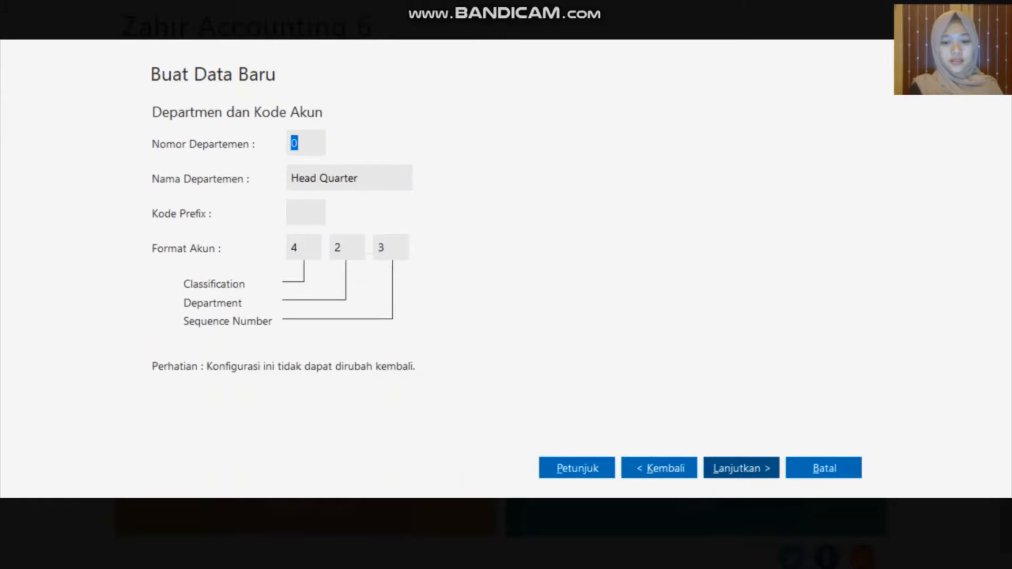
pyautogui.click(723, 470)
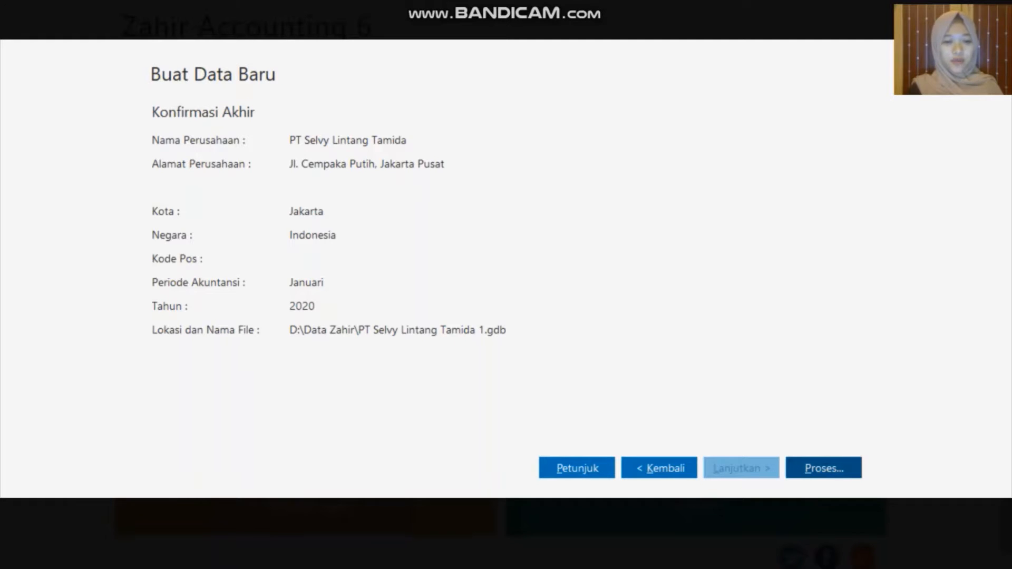
# Confirm the settings and build the accounts from the Toko Handphone business-type template
pyautogui.click(823, 468)
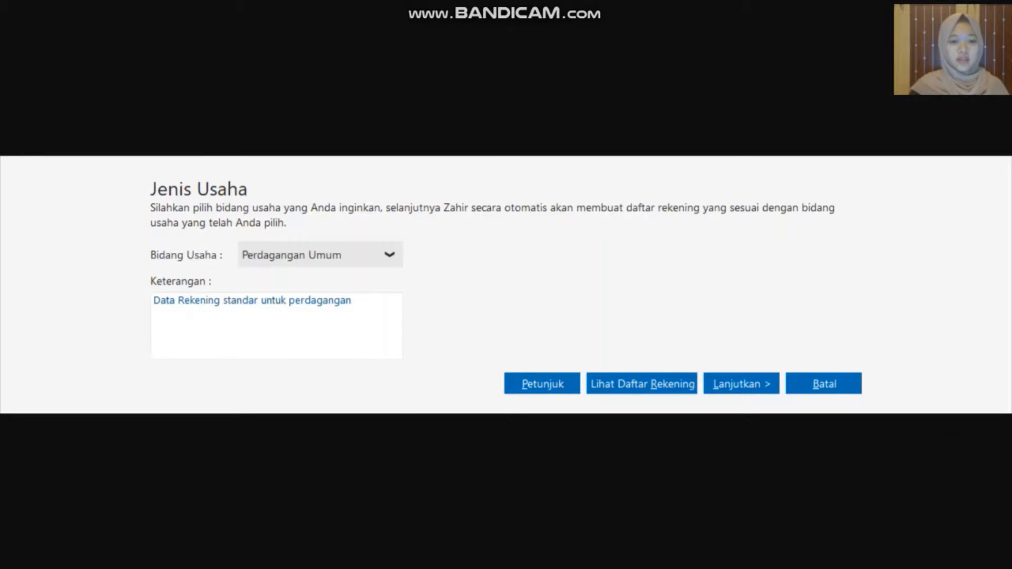
pyautogui.click(391, 255)
pyautogui.click(362, 308)
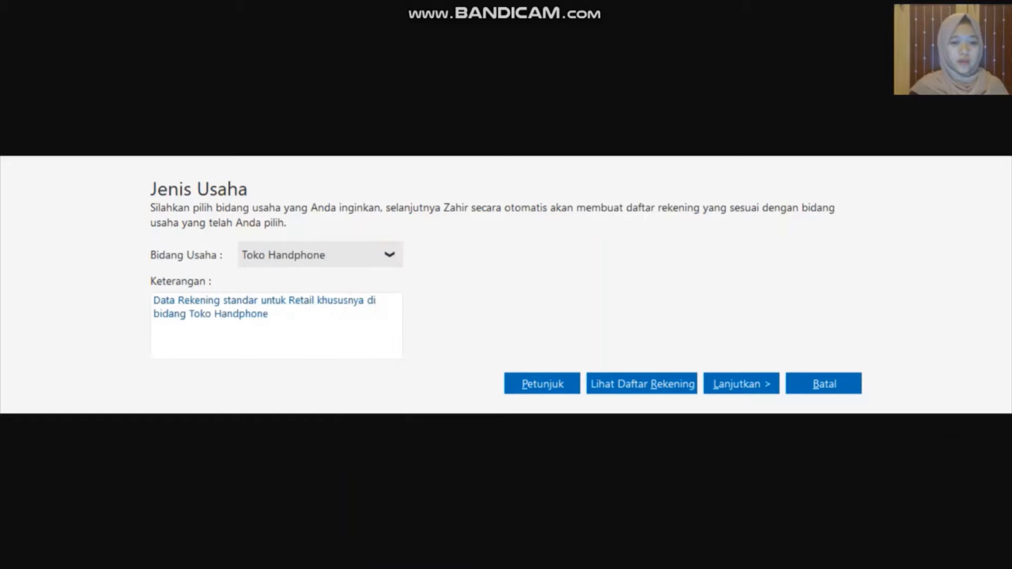
pyautogui.click(753, 389)
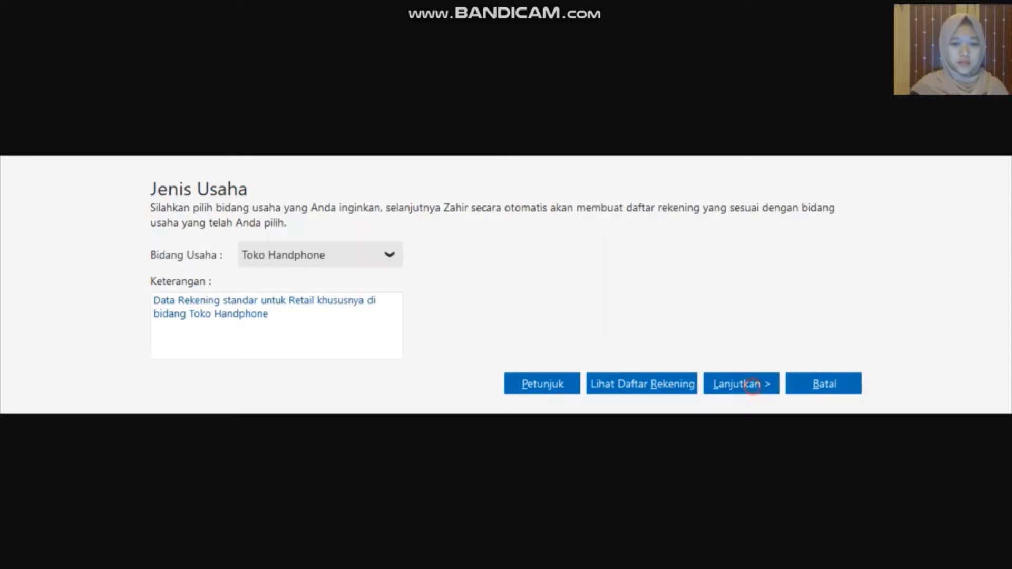
pyautogui.click(753, 389)
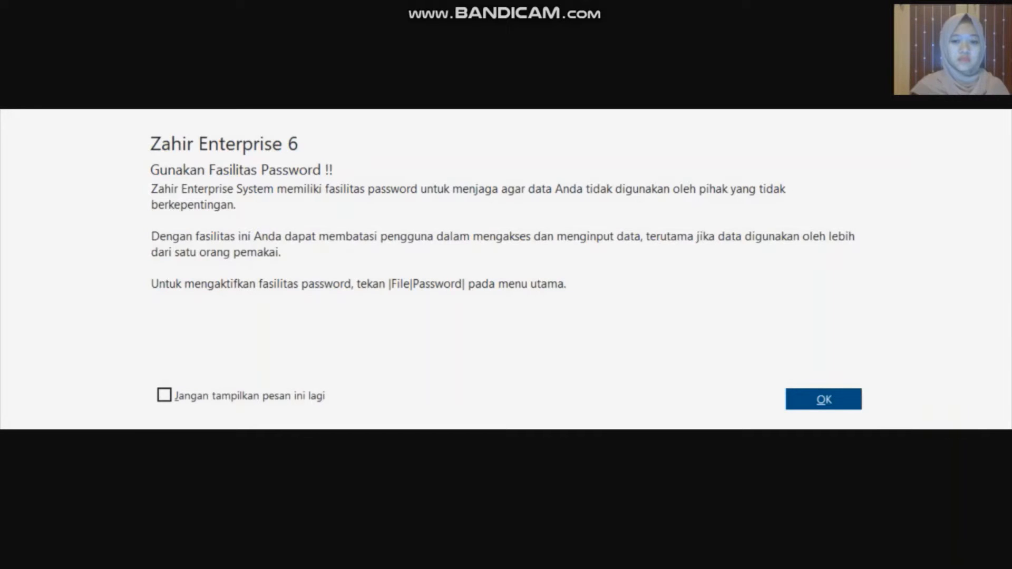
# Dismiss the password notice, accept IDR Rupiah and USD Dollar, and finish the currency setup
pyautogui.press('Return')
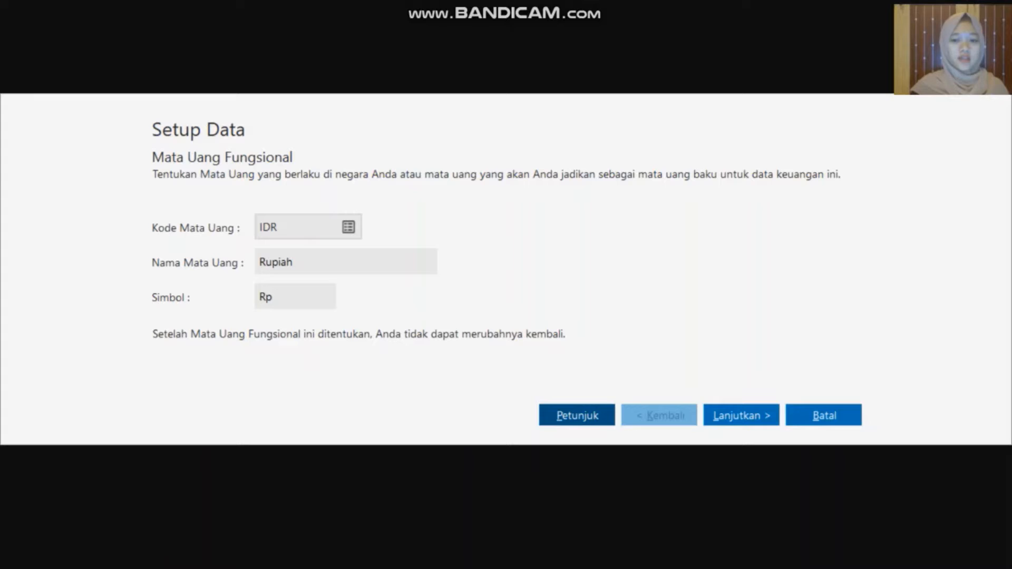
pyautogui.click(735, 416)
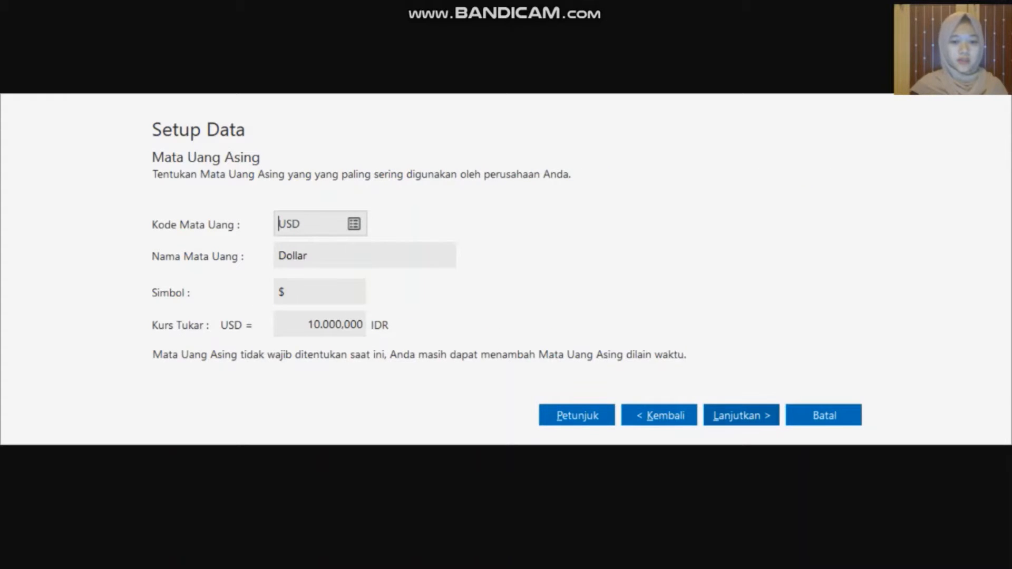
pyautogui.click(738, 417)
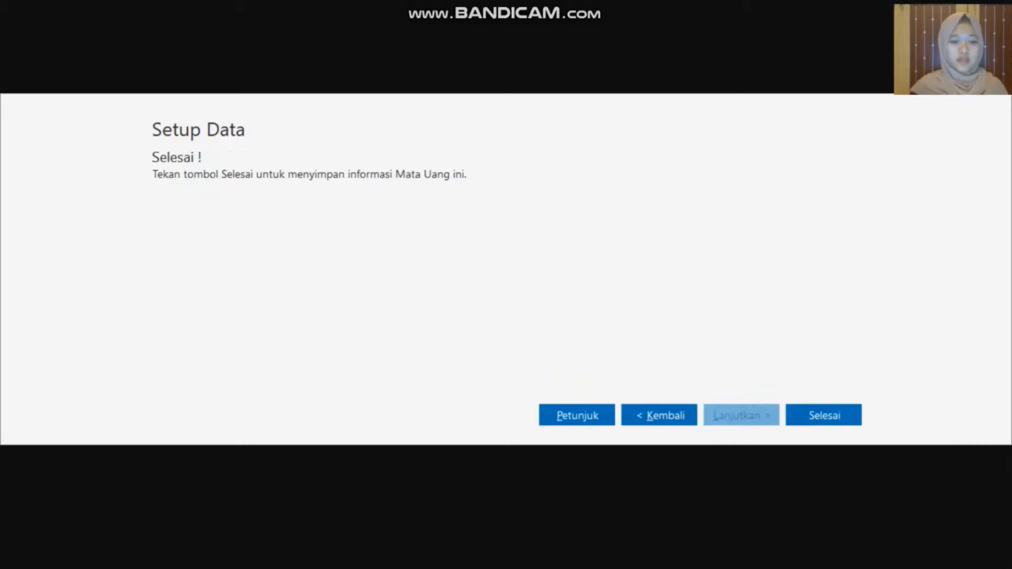
pyautogui.click(824, 416)
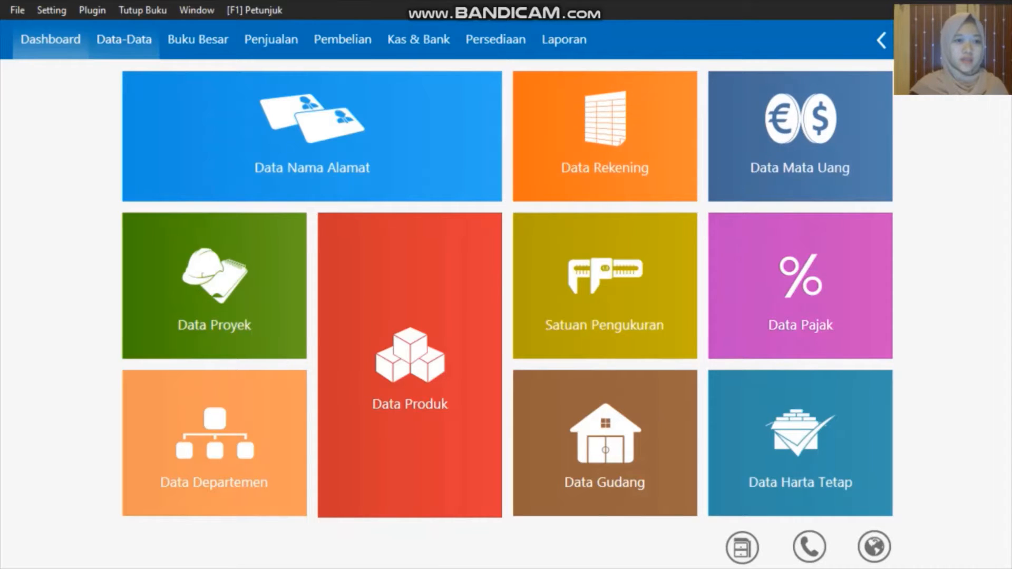
# Open the Data Rekening list in table mode and scroll through the accounts to Hutang Usaha
pyautogui.click(117, 43)
pyautogui.moveTo(574, 181)
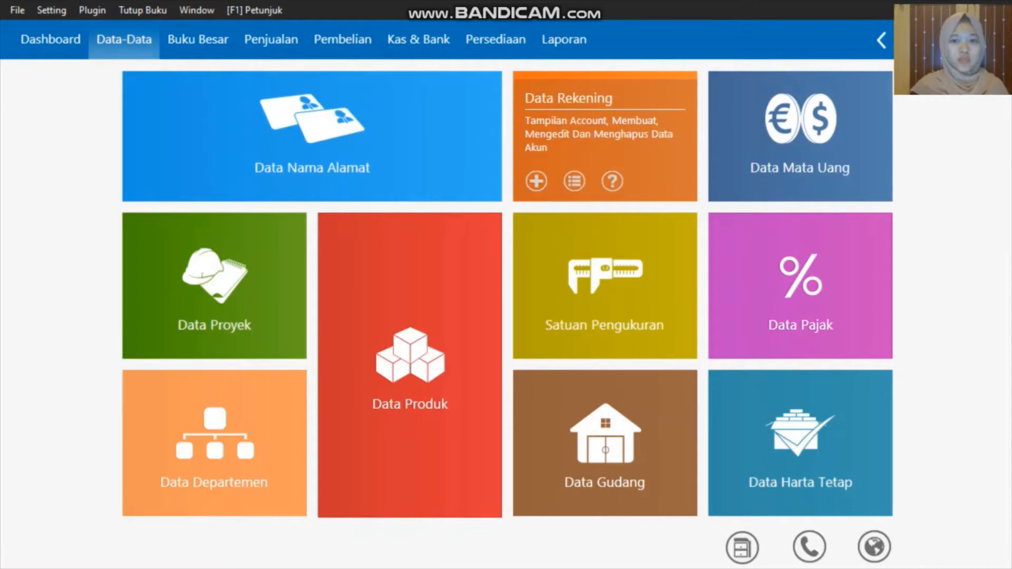
pyautogui.click(574, 181)
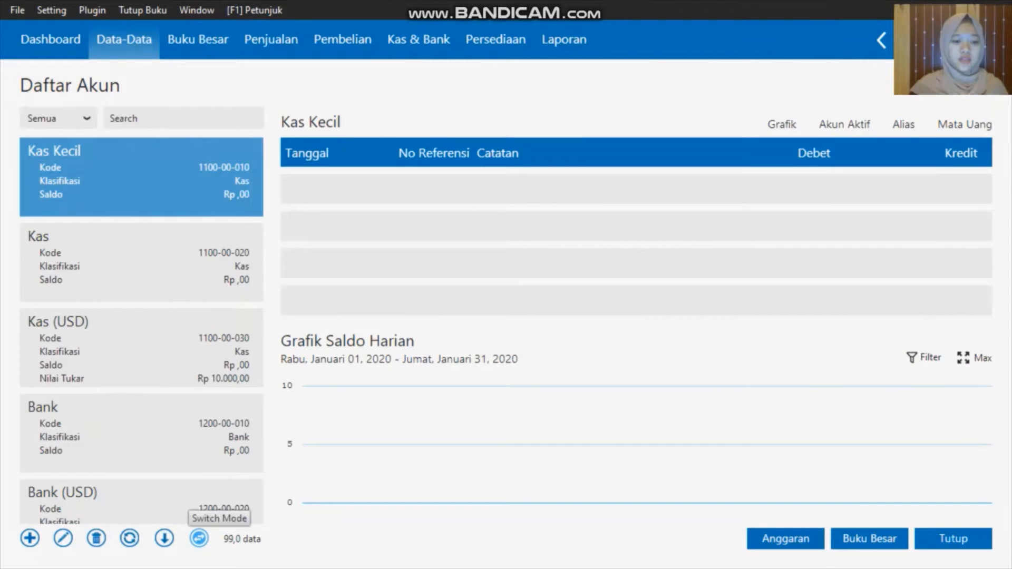
pyautogui.click(200, 538)
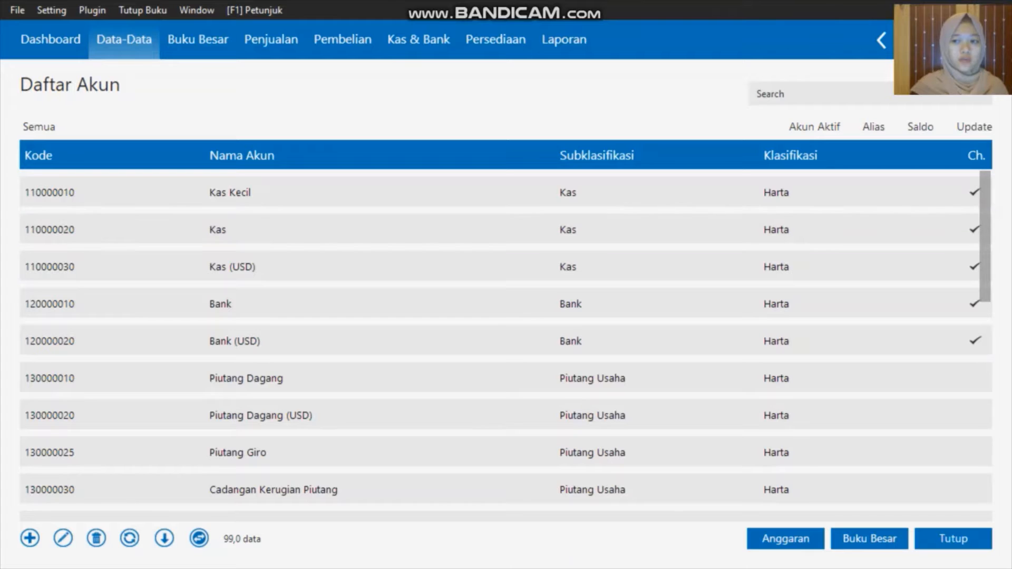
pyautogui.scroll(-10, 506, 347)
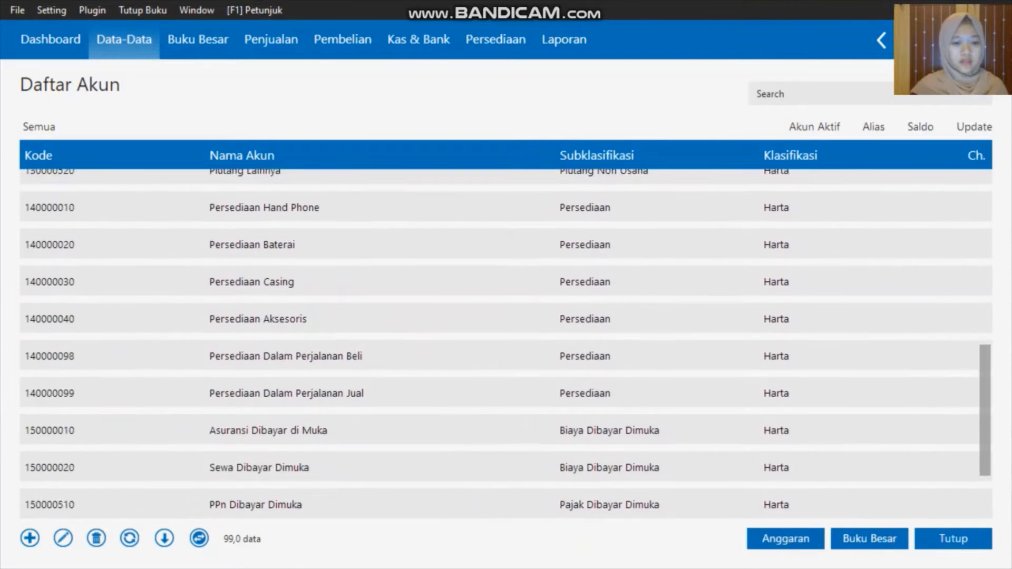
pyautogui.scroll(-15, 507, 345)
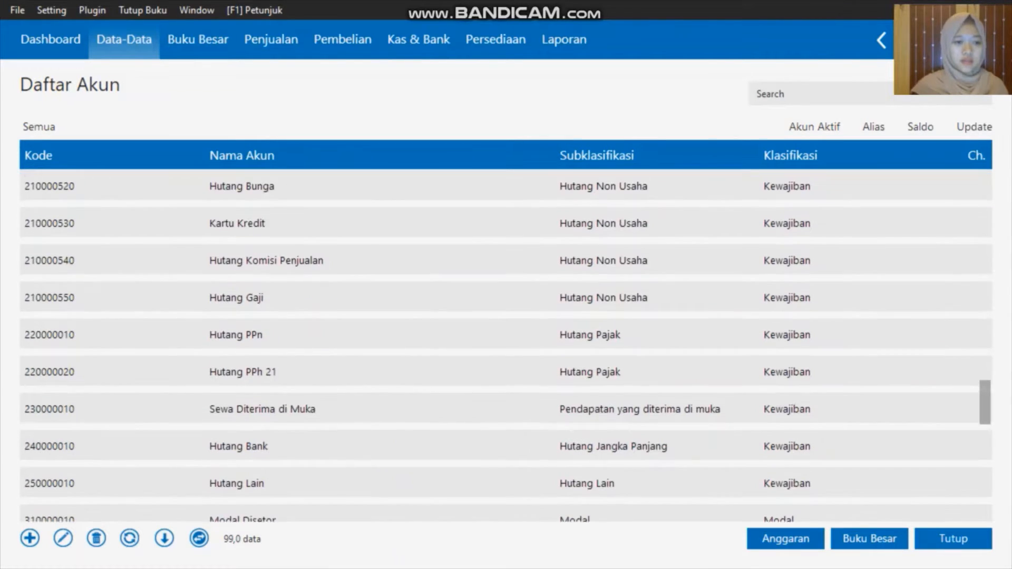
pyautogui.scroll(7, 507, 347)
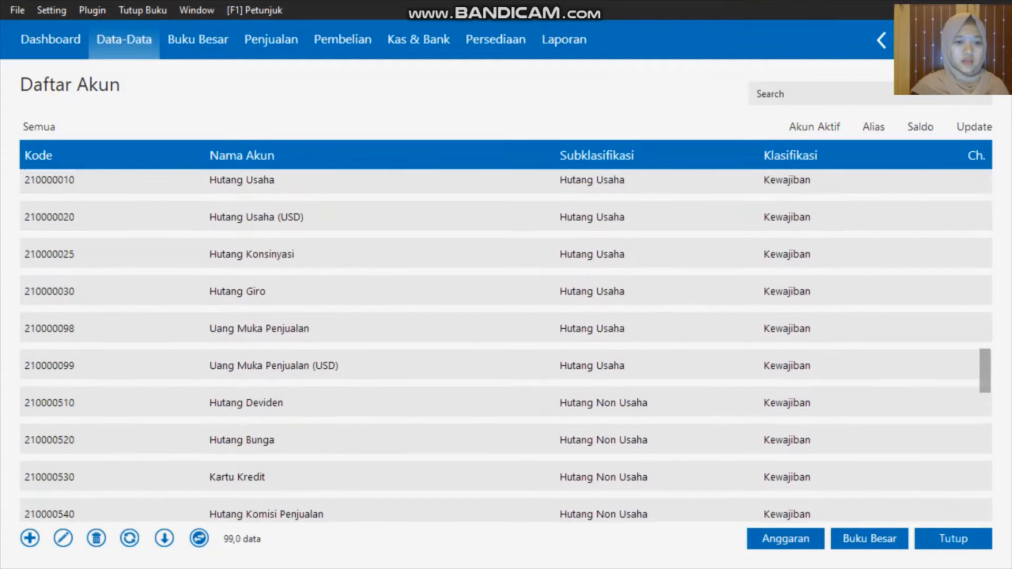
pyautogui.scroll(2, 507, 347)
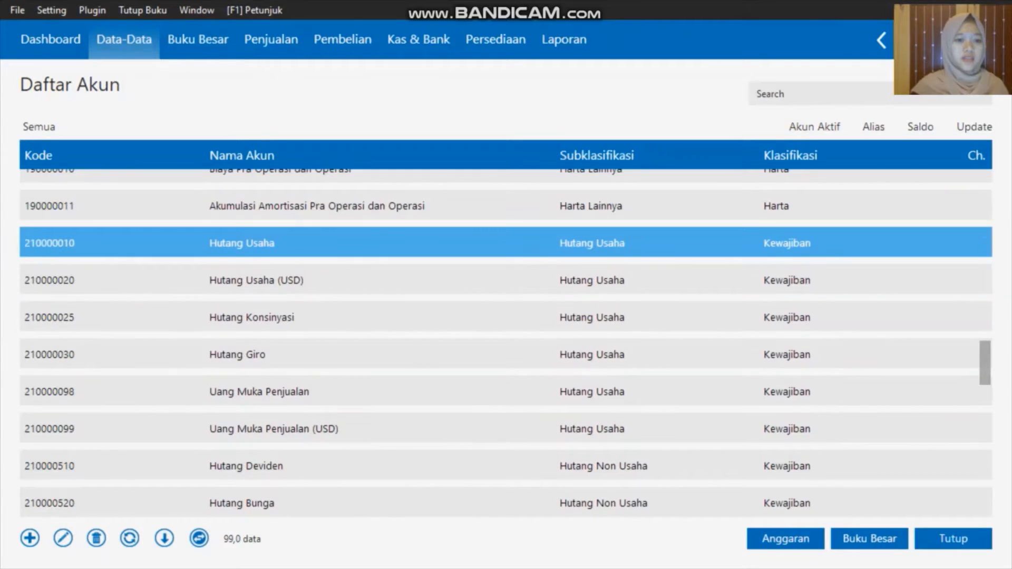
# Edit Hutang Usaha past the warning, rename it Hutang Dagang, save, and close the account list
pyautogui.rightClick(287, 246)
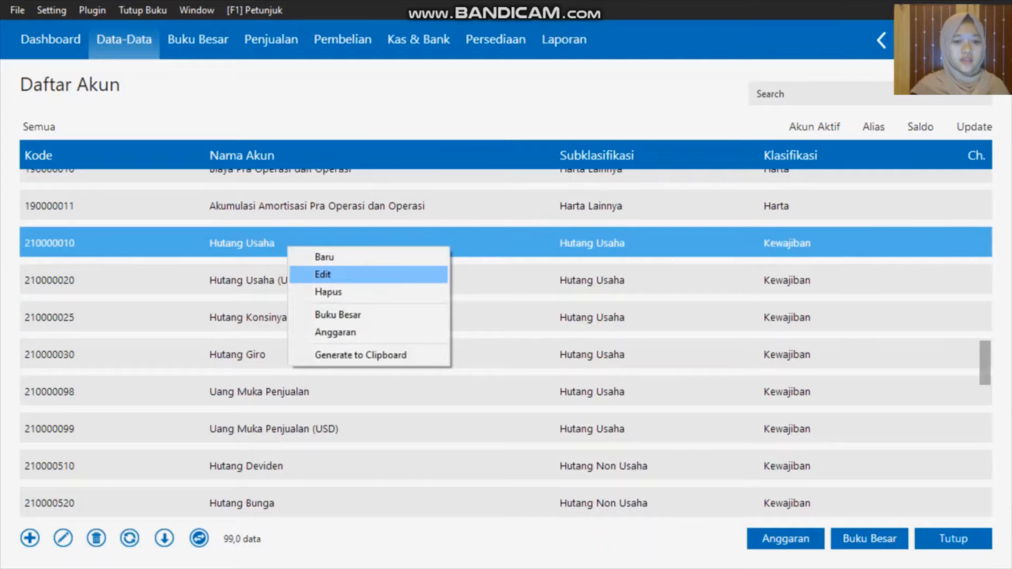
pyautogui.click(322, 275)
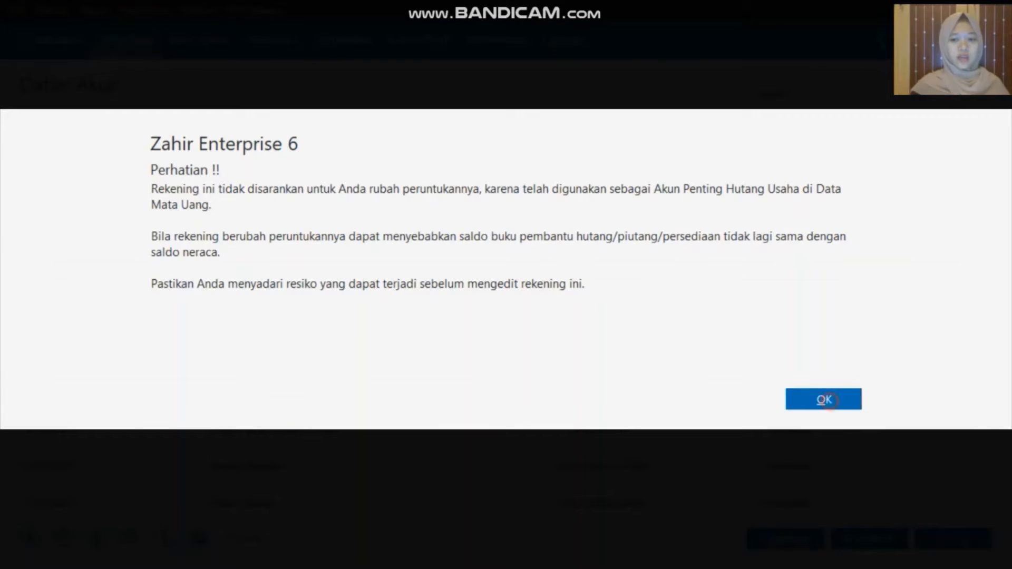
pyautogui.click(824, 399)
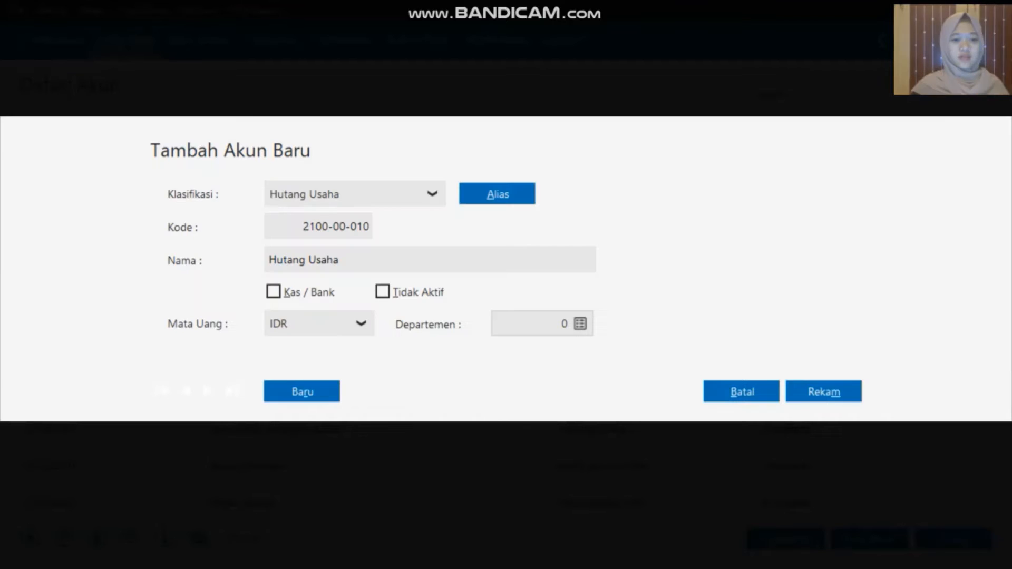
pyautogui.click(370, 259)
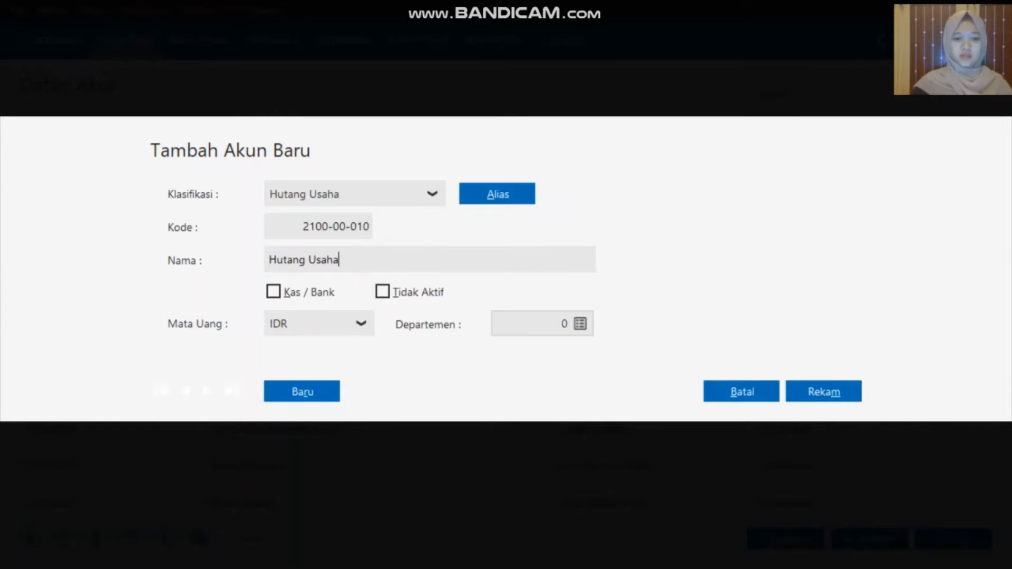
pyautogui.press('BackSpace')
pyautogui.press('BackSpace')
pyautogui.press('BackSpace')
pyautogui.press('BackSpace')
pyautogui.press('BackSpace')
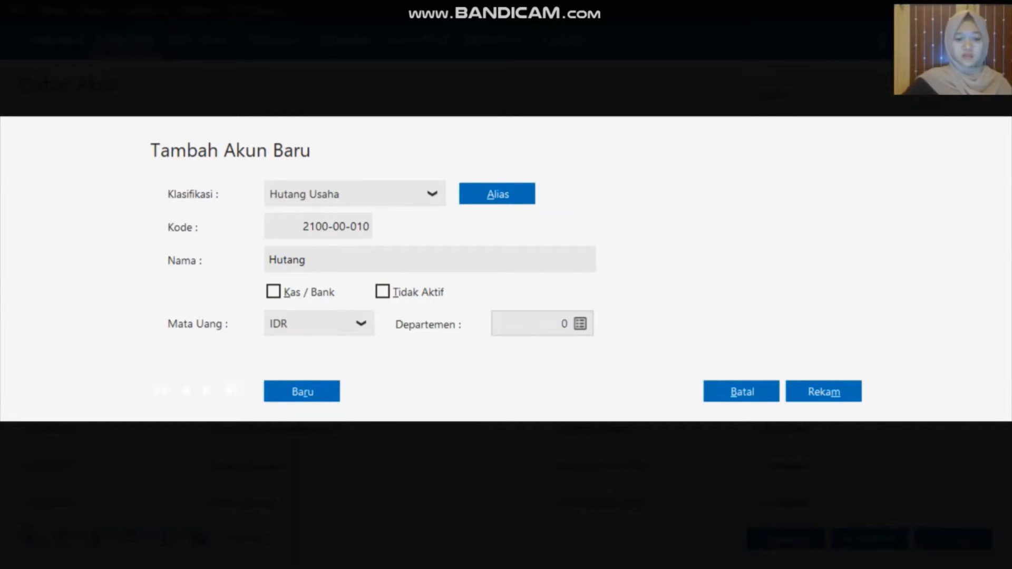
pyautogui.write('Daga')
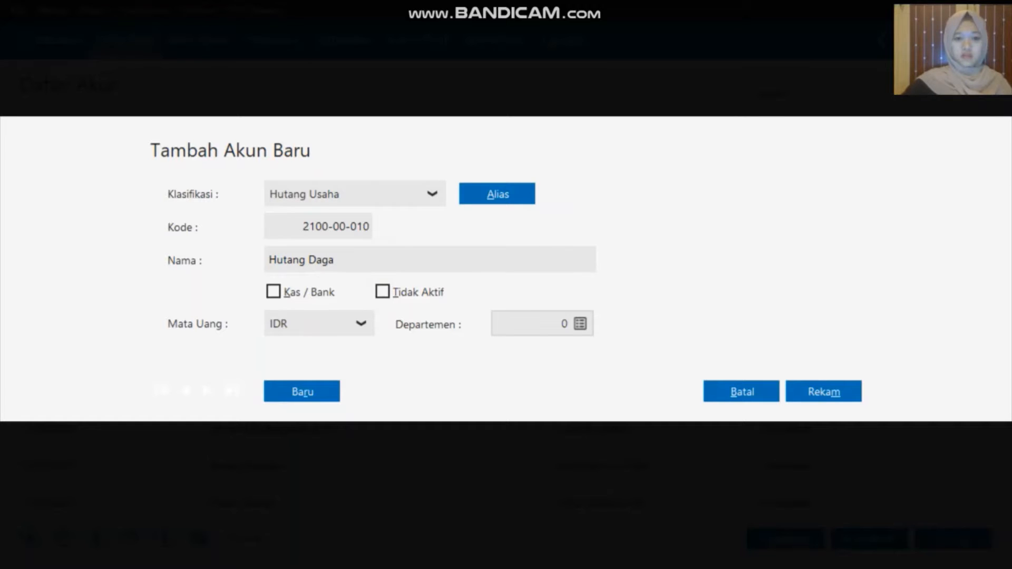
pyautogui.write('ng')
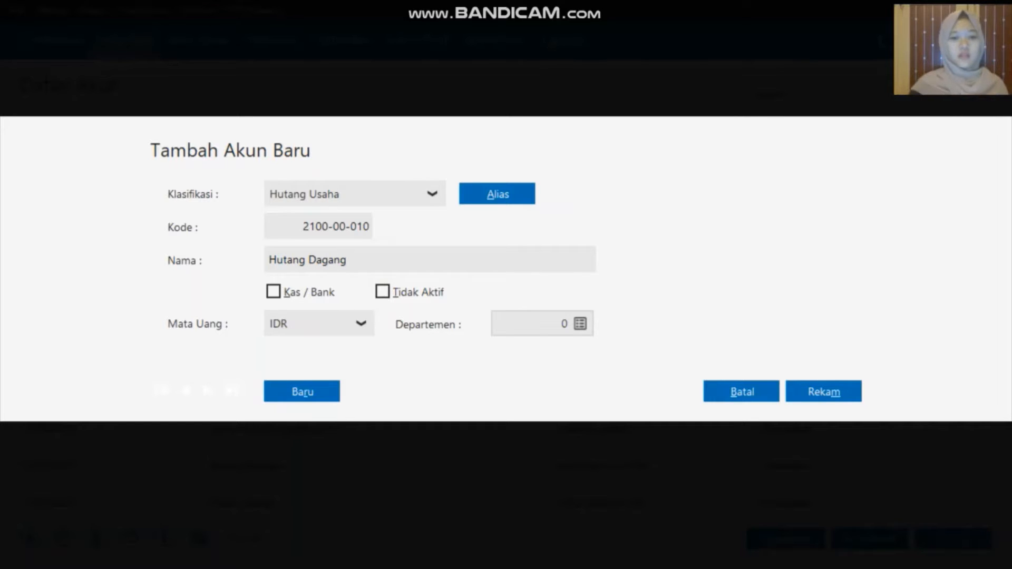
pyautogui.click(824, 392)
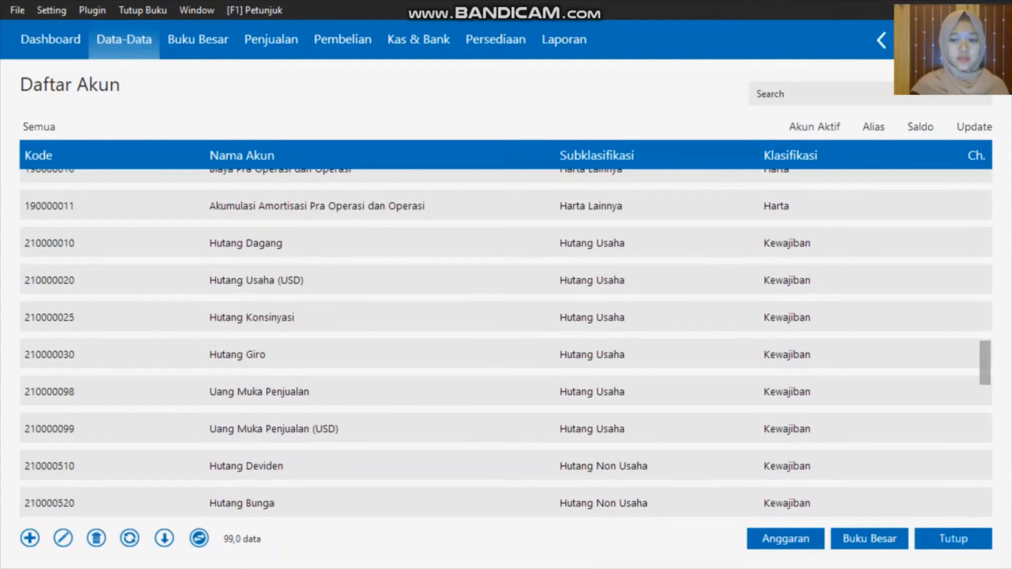
pyautogui.click(953, 539)
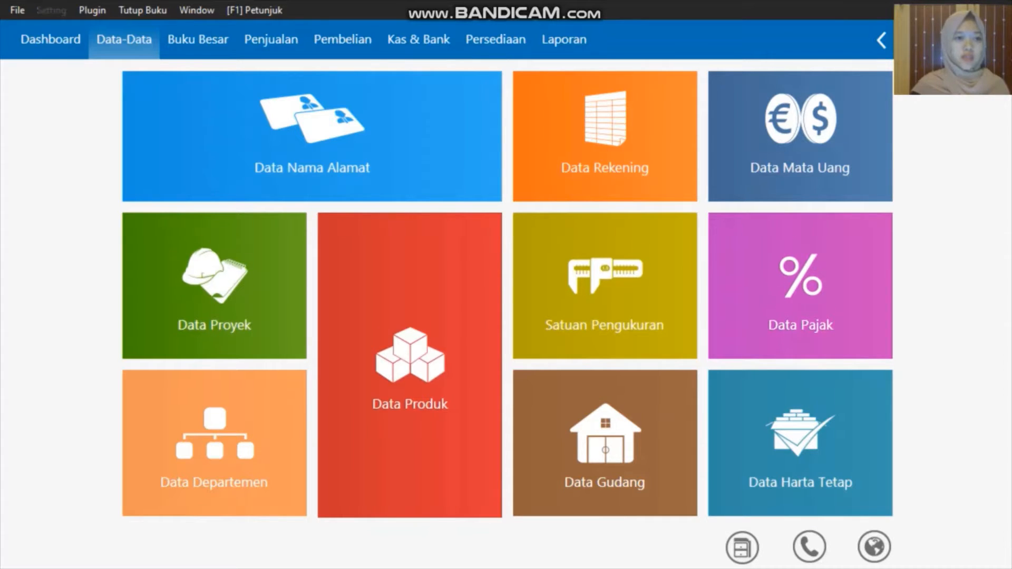
# Open the account opening balances form and set the Kas balance to 5.000.000
pyautogui.click(55, 9)
pyautogui.press('Down')
pyautogui.press('Down')
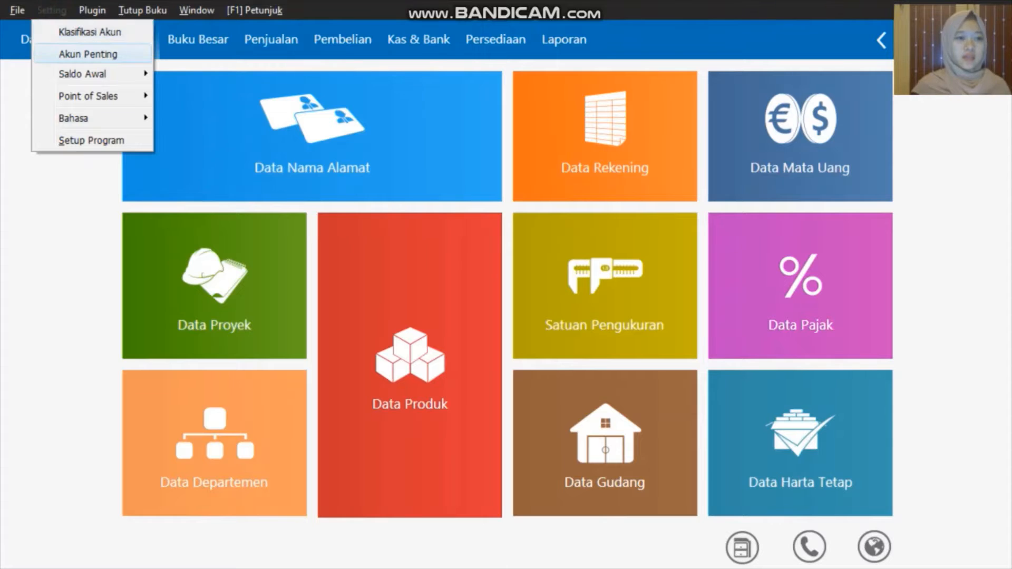
pyautogui.press('Right')
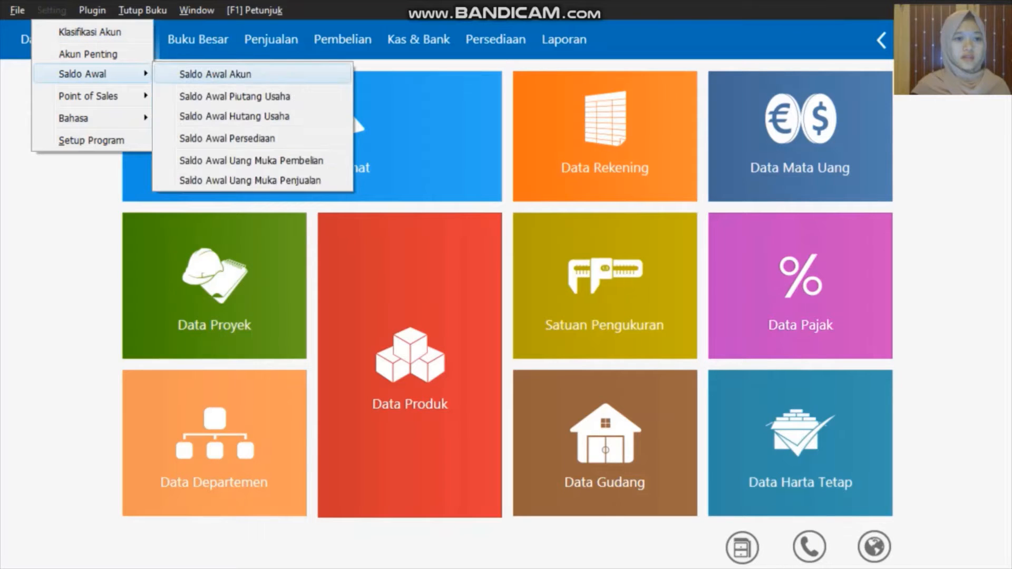
pyautogui.click(200, 74)
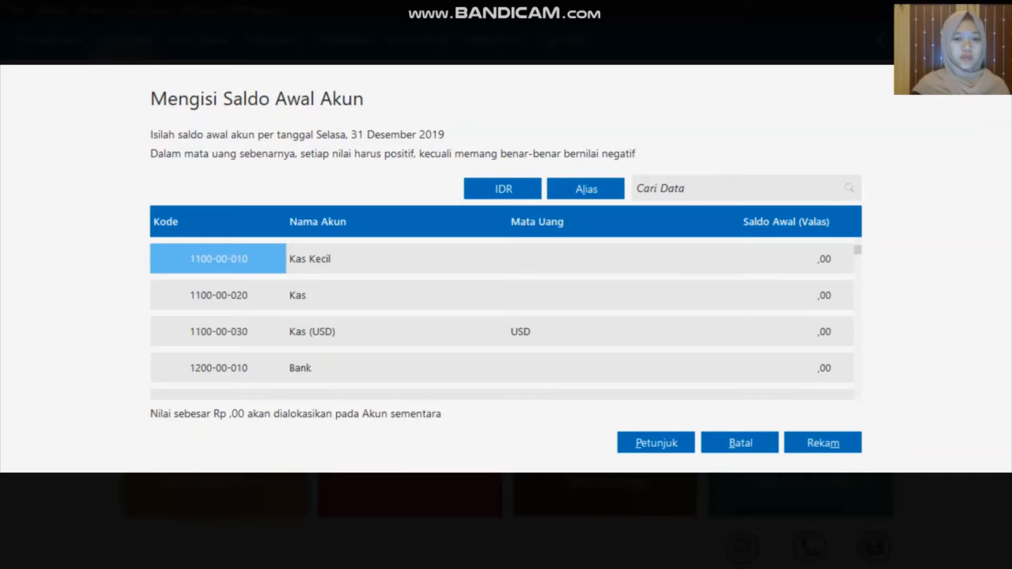
pyautogui.click(683, 299)
pyautogui.click(684, 300)
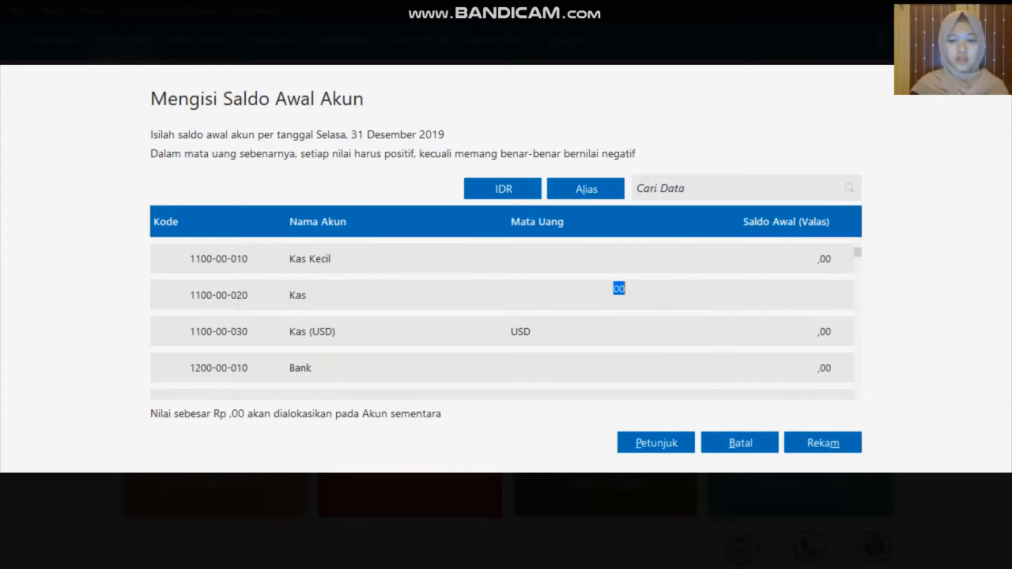
pyautogui.press('BackSpace')
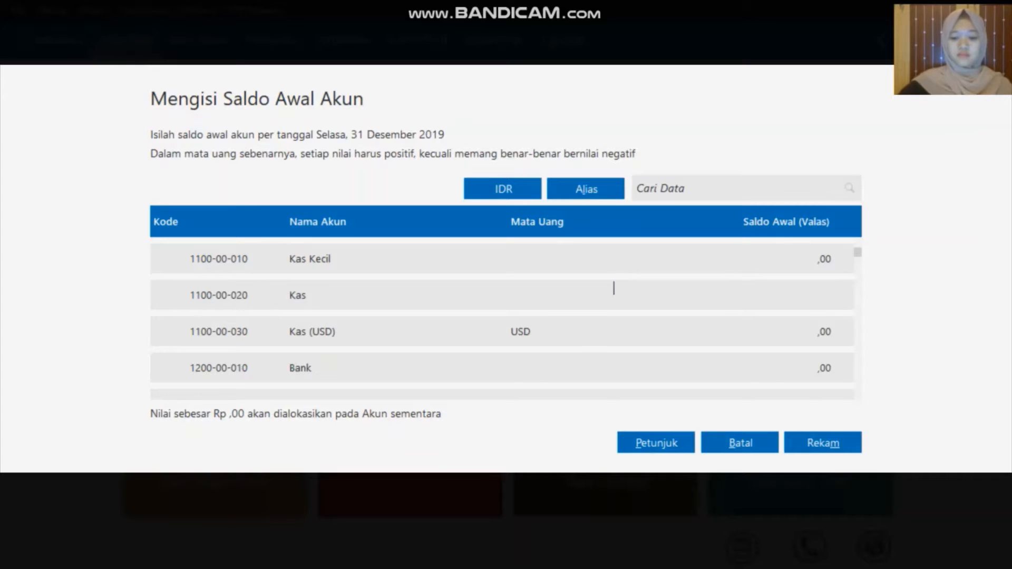
pyautogui.write('5000000')
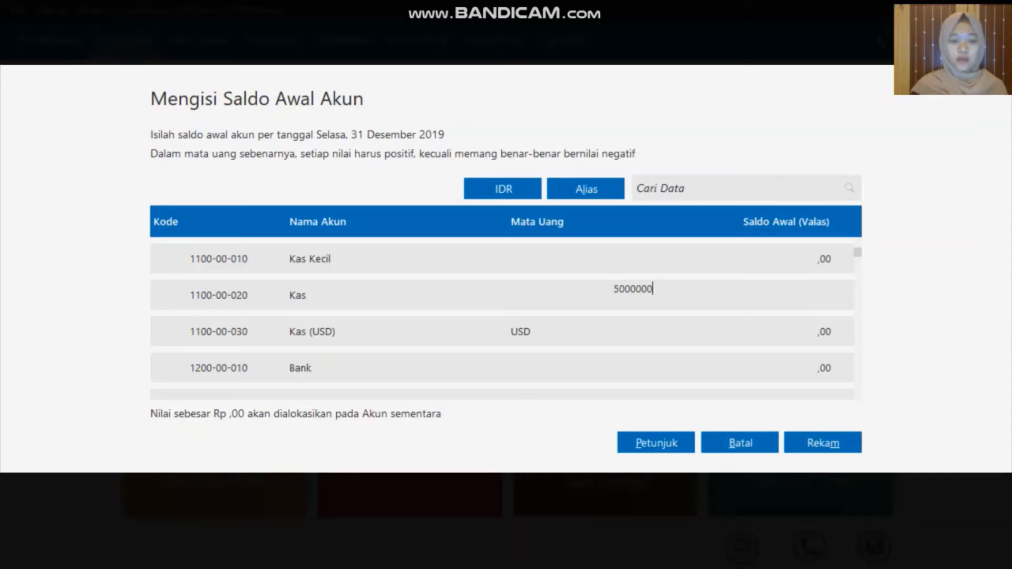
# Enter the next balances: 50.000.000, 20.200.000, 750.000, 120.000.000 and 12.000.000
pyautogui.press('Down')
pyautogui.press('Down')
pyautogui.write('50000000')
pyautogui.press('Down')
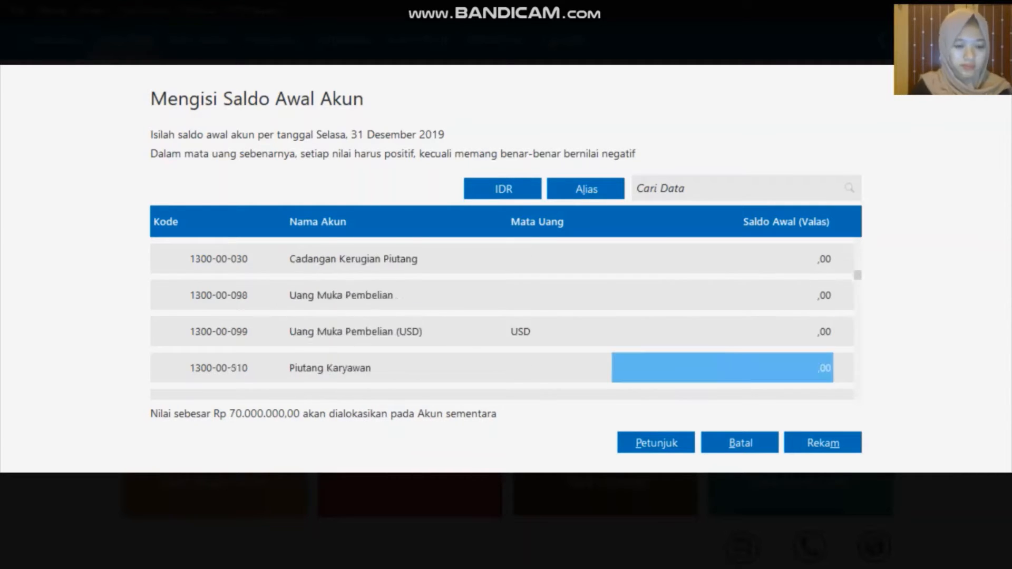
pyautogui.write('20200000')
pyautogui.press('Down')
pyautogui.write('750000')
pyautogui.press('Down')
pyautogui.write('120000000')
pyautogui.press('Down')
pyautogui.write('12000000')
# Enter 5.400.000, 30.000.000 and Laba Tahun Berjalan 25.050.000, then save the balances
pyautogui.press('Down')
pyautogui.press('Down')
pyautogui.press('Down')
pyautogui.press('Down')
pyautogui.press('Down')
pyautogui.write('5400000')
pyautogui.press('Down')
pyautogui.press('Down')
pyautogui.press('Down')
pyautogui.press('Down')
pyautogui.press('Down')
pyautogui.press('Down')
pyautogui.write('30000000')
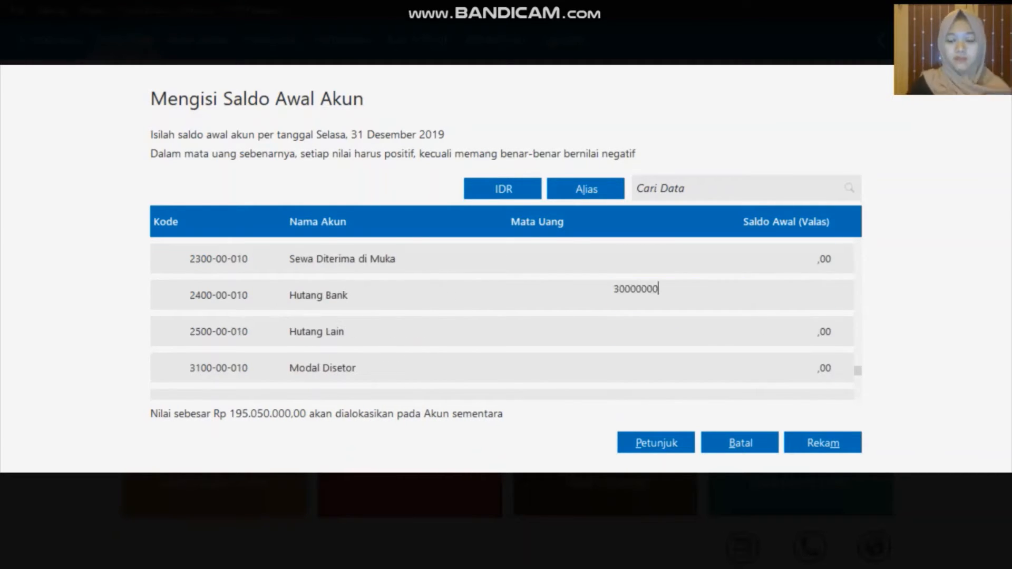
pyautogui.press('Down')
pyautogui.press('Down')
pyautogui.write('25.050.000')
pyautogui.press('Return')
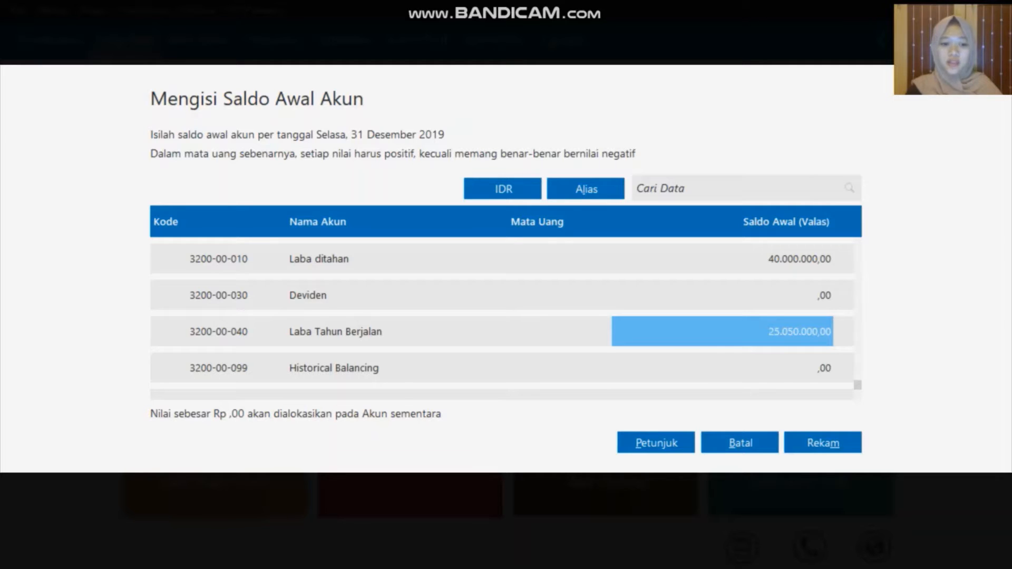
pyautogui.hotkey('alt', 'm')
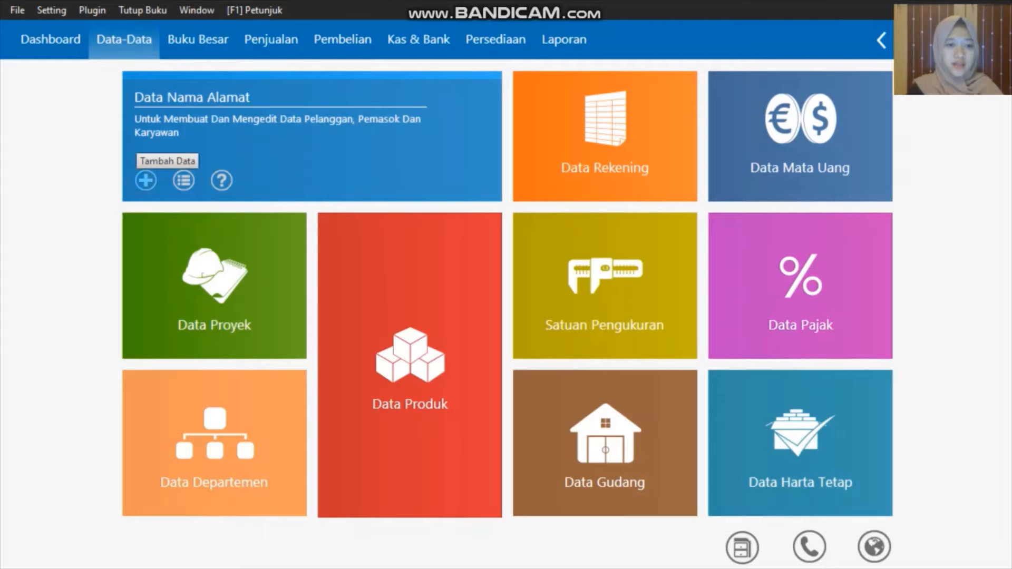
# Add customer C-001 Toko Anugrah, save it, then check and close the contact list
pyautogui.click(145, 181)
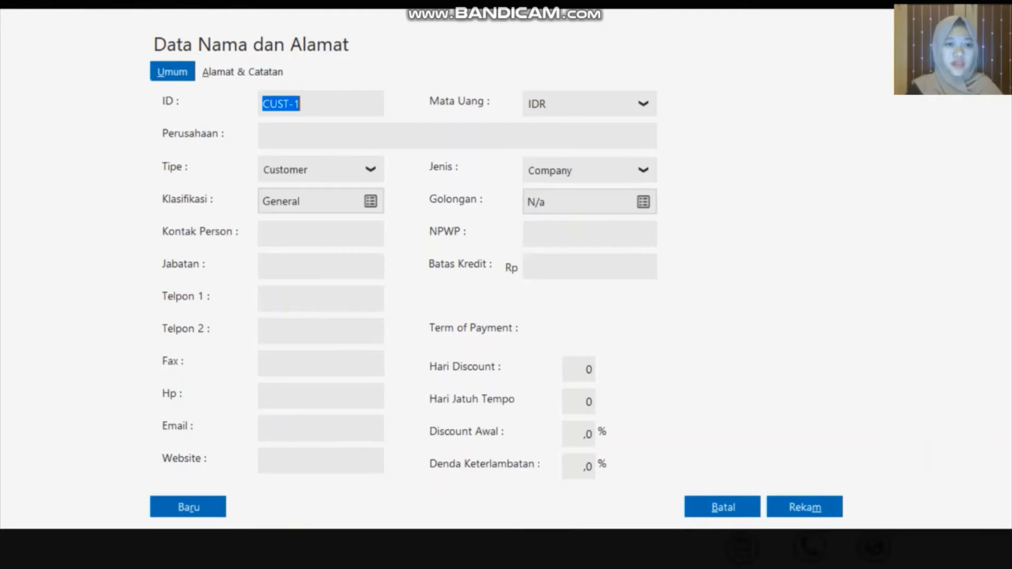
pyautogui.press('BackSpace')
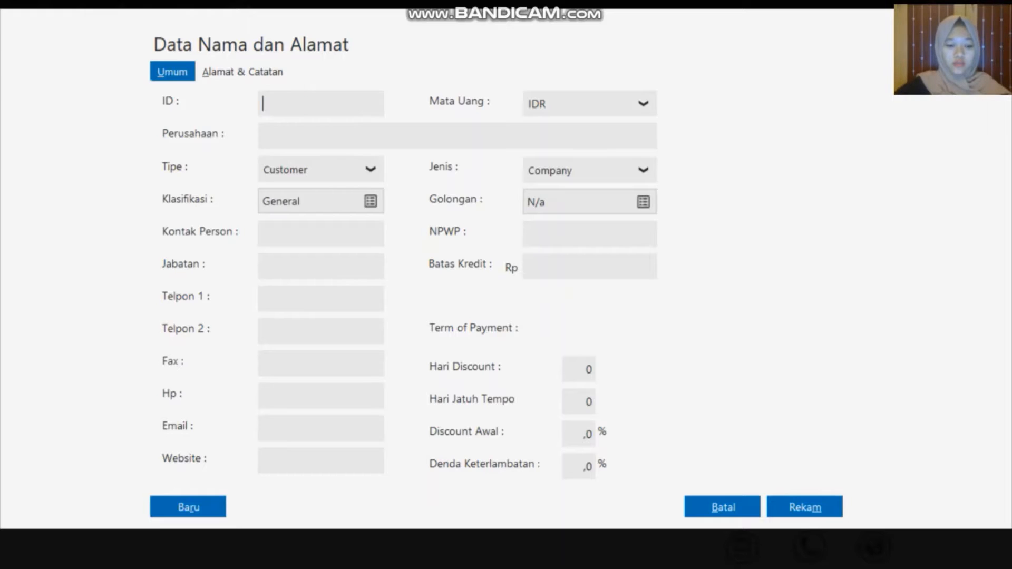
pyautogui.write('C')
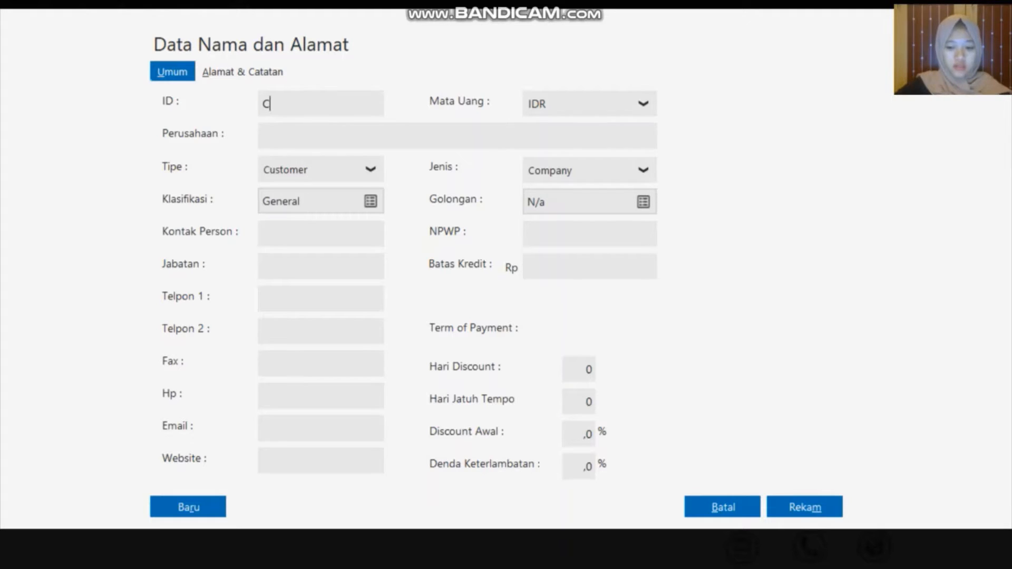
pyautogui.write('-')
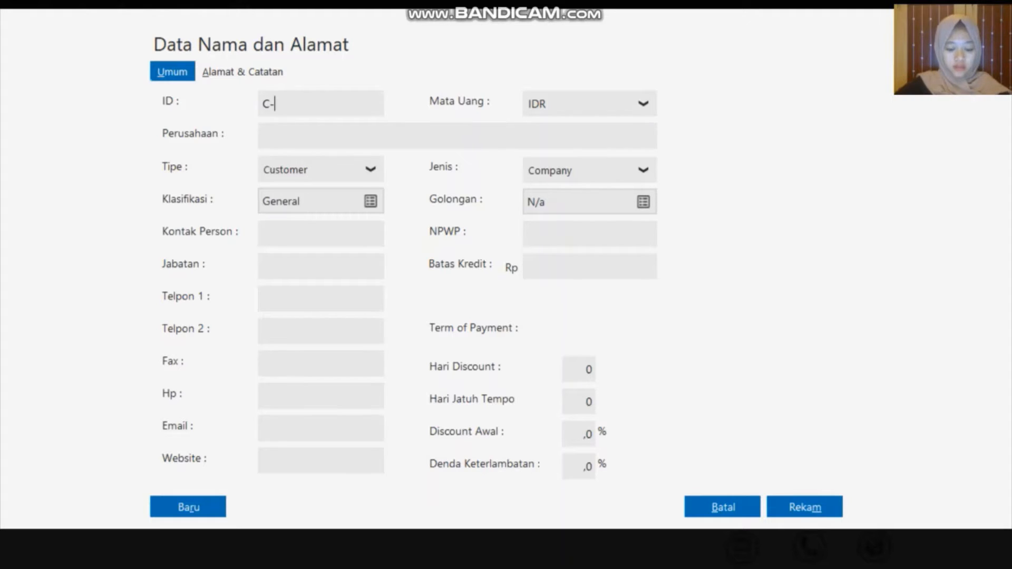
pyautogui.write('001')
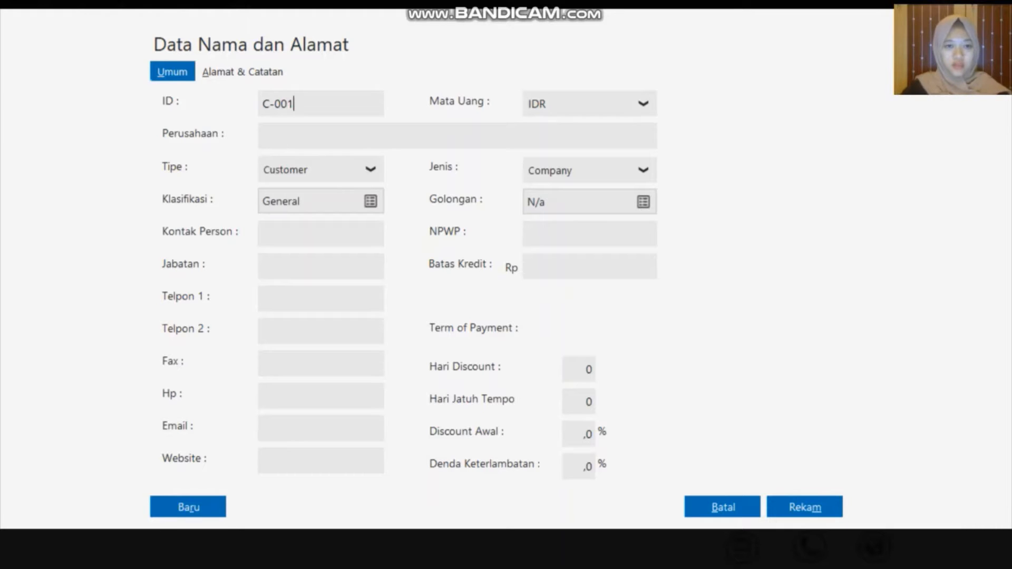
pyautogui.click(340, 144)
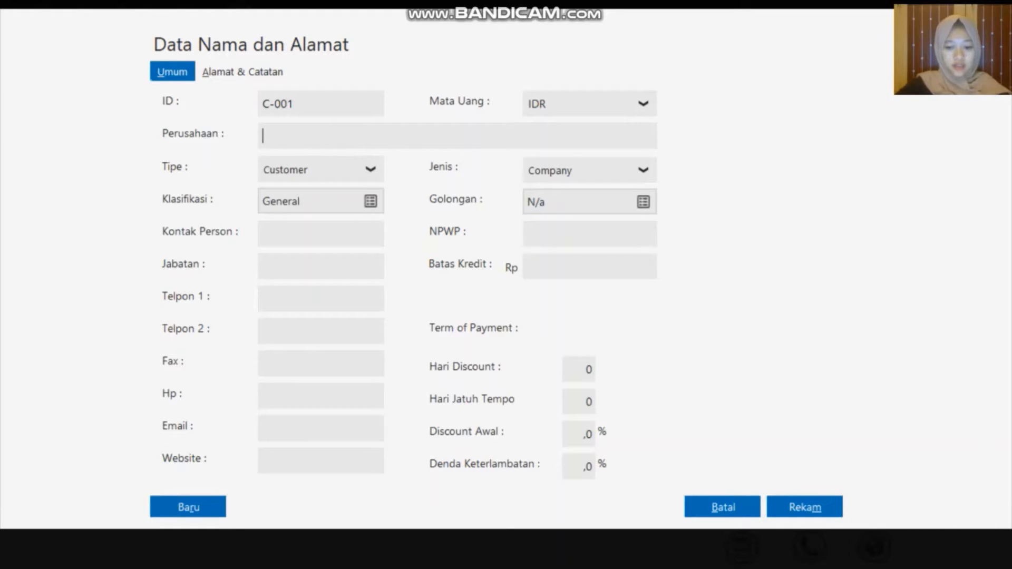
pyautogui.write('To')
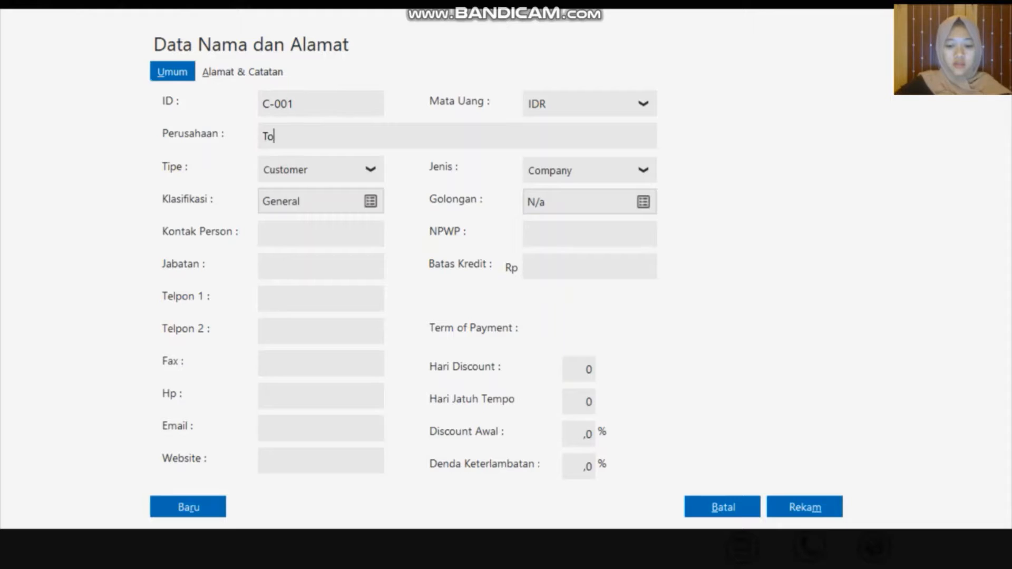
pyautogui.write('ko Anugrah')
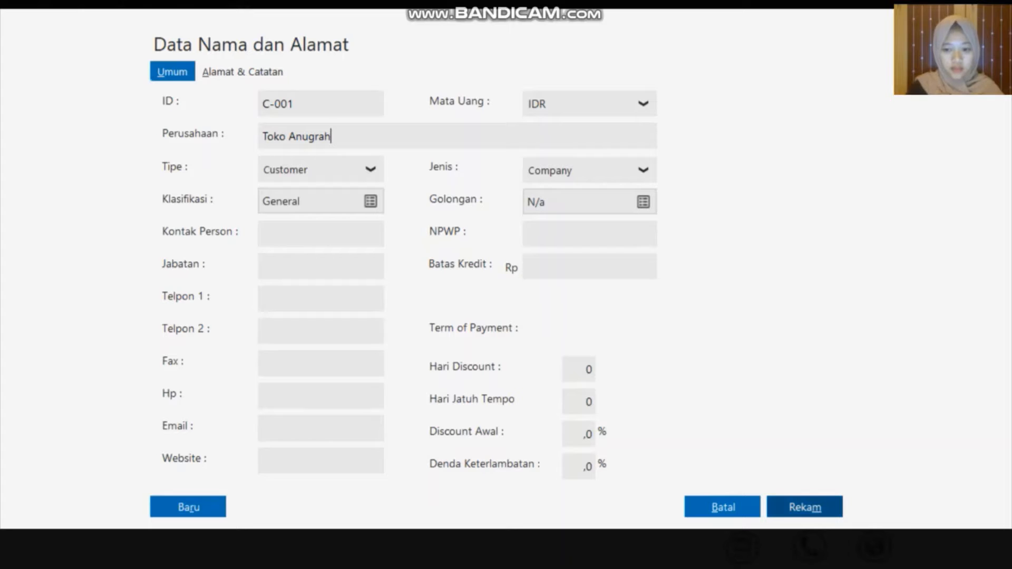
pyautogui.click(805, 507)
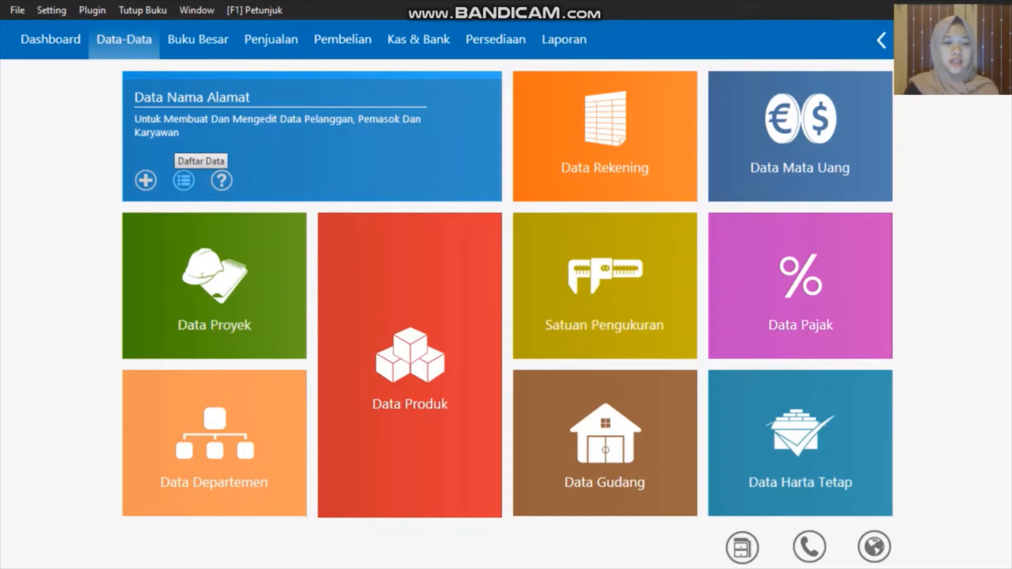
pyautogui.click(184, 180)
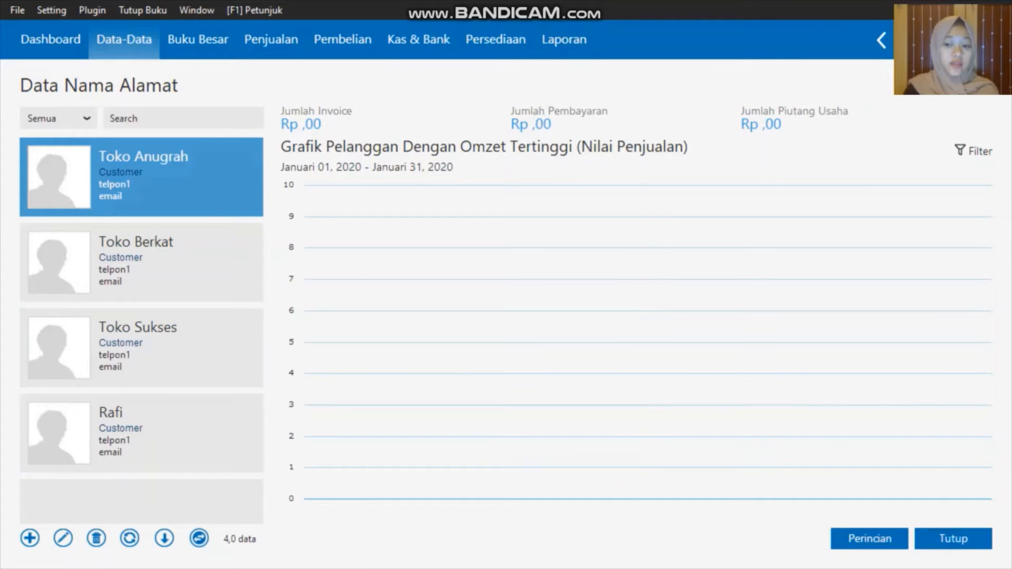
pyautogui.click(954, 538)
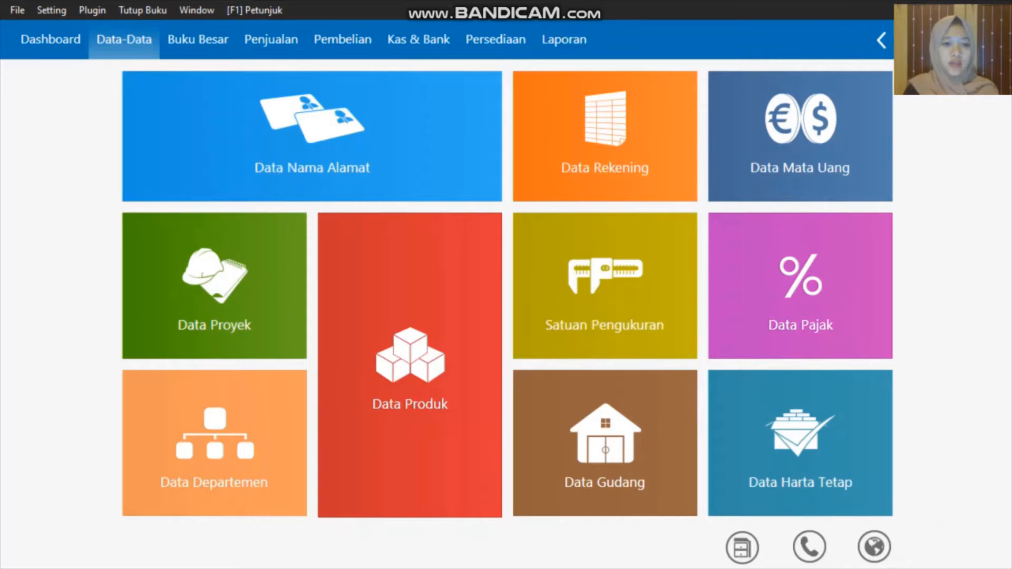
# Open the opening receivables form and start a new entry for customer Toko Anugrah
pyautogui.hotkey('alt', 's')
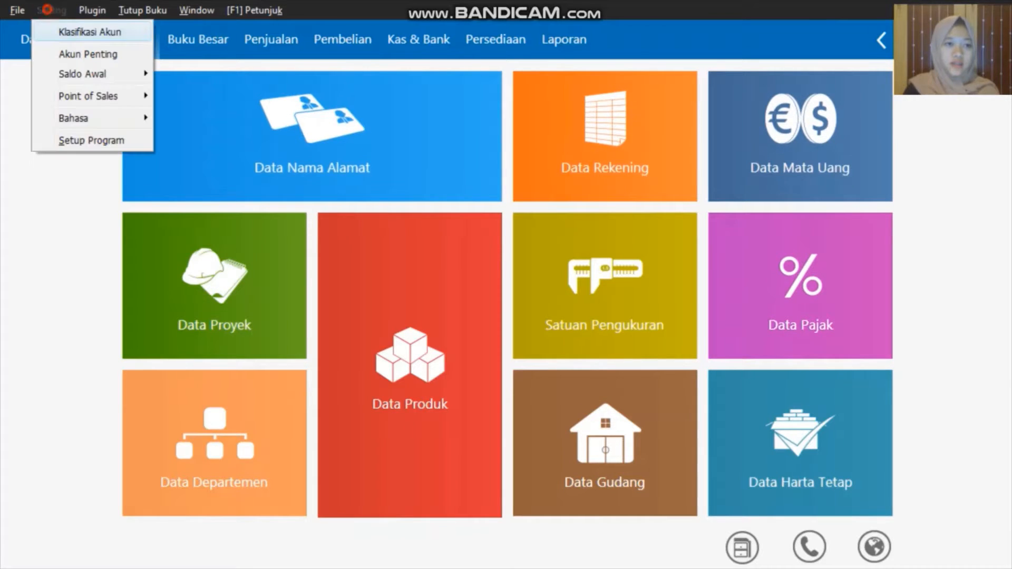
pyautogui.press('Down')
pyautogui.press('Down')
pyautogui.press('Right')
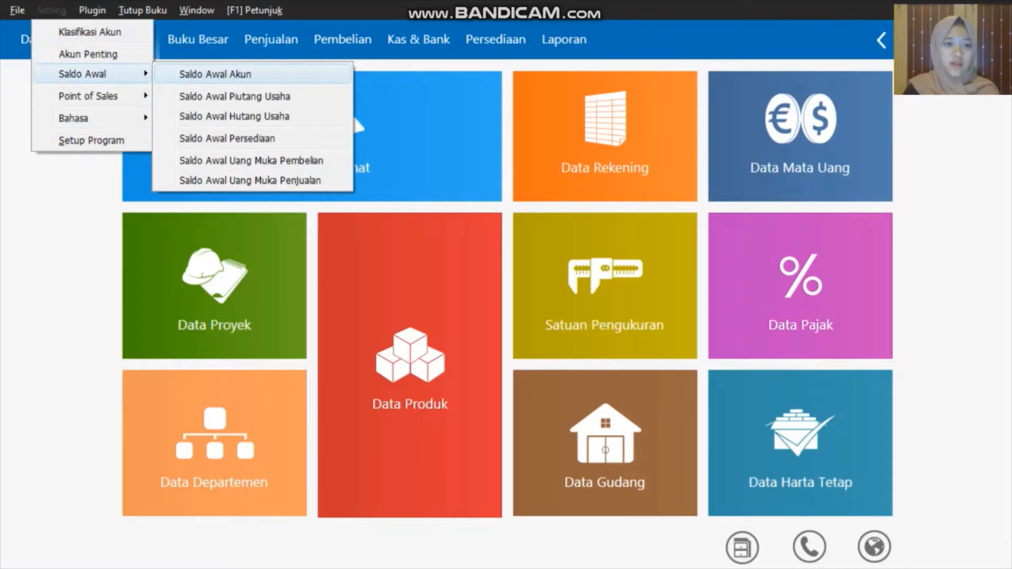
pyautogui.press('Down')
pyautogui.click(237, 96)
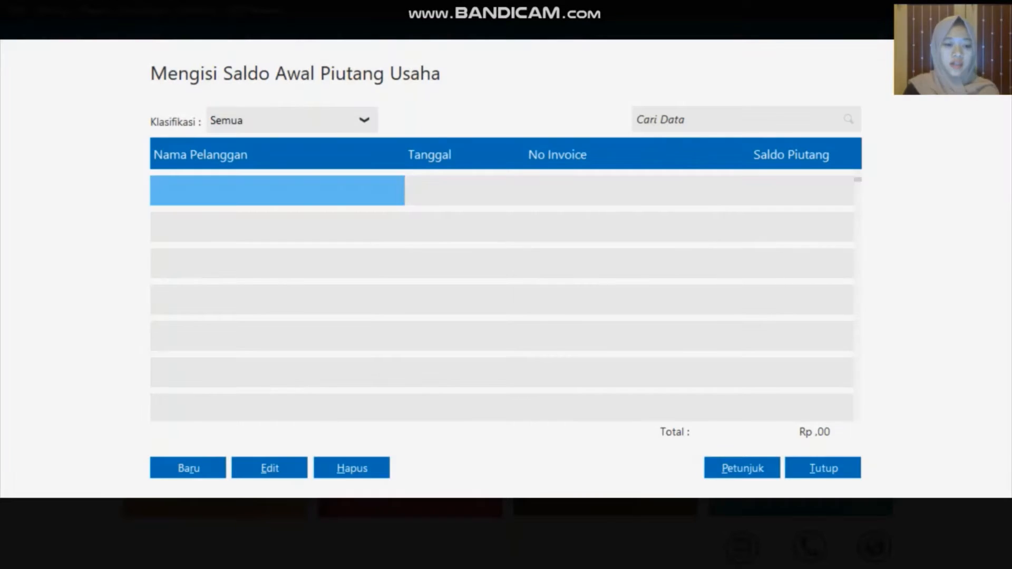
pyautogui.click(188, 469)
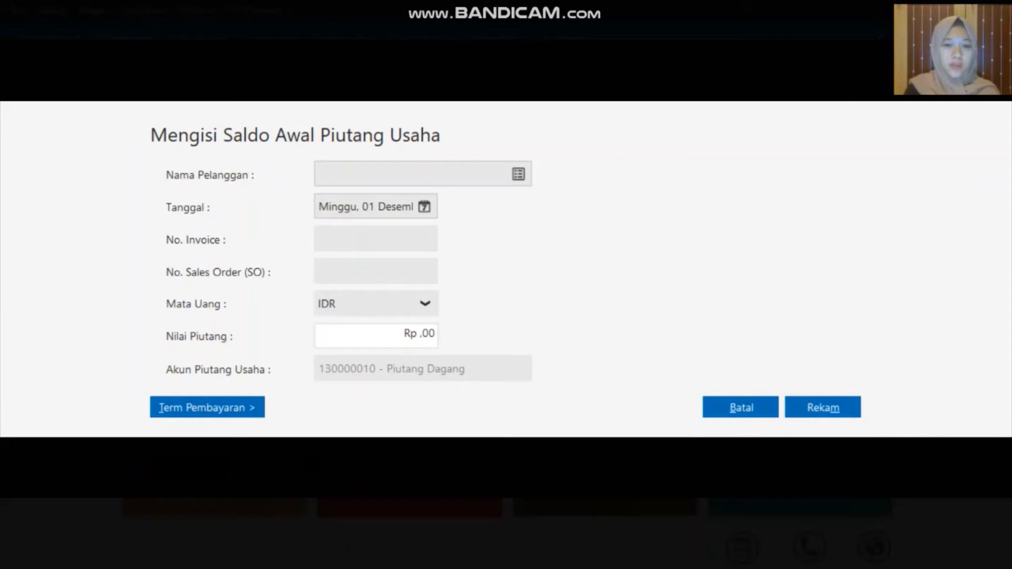
pyautogui.click(519, 174)
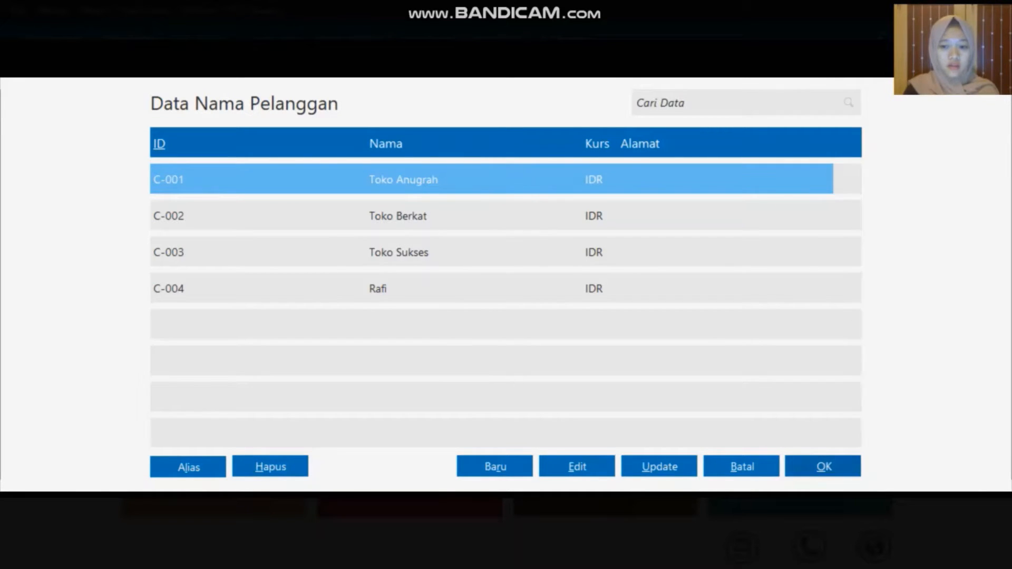
pyautogui.click(824, 466)
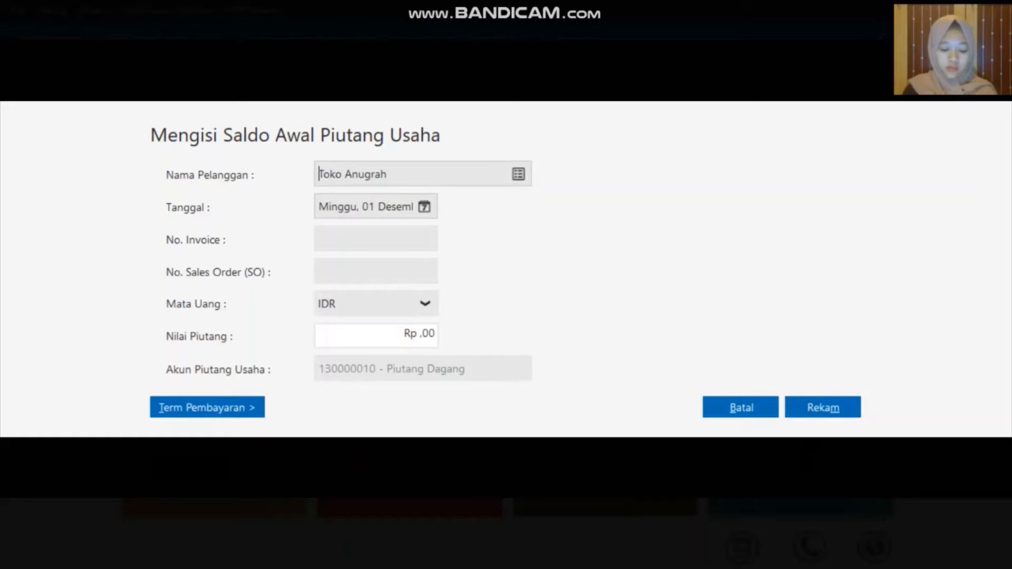
# Record invoice INV-001 dated 11 November 2019 for 2.000.000, then close the receivables list
pyautogui.click(424, 207)
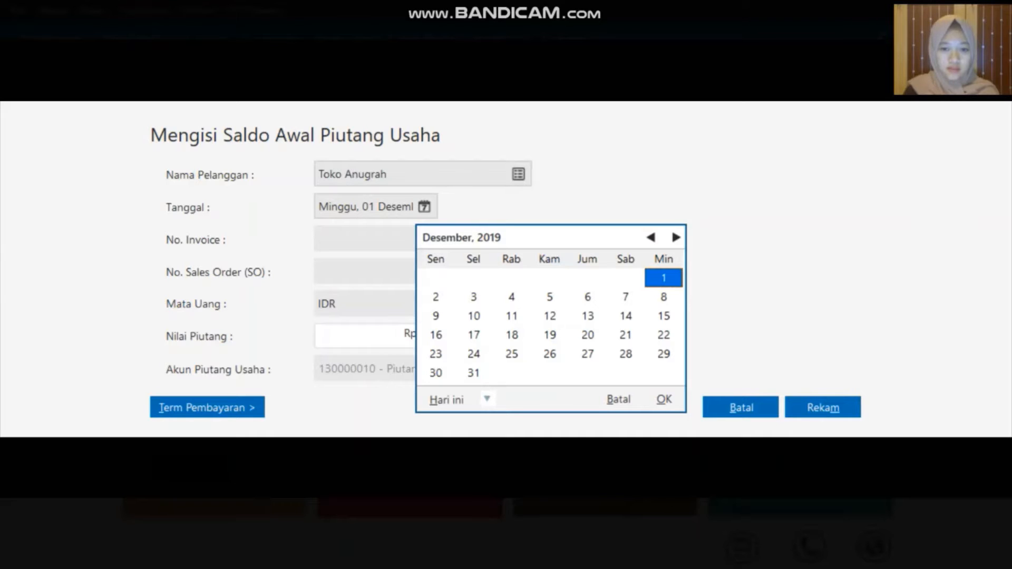
pyautogui.click(651, 238)
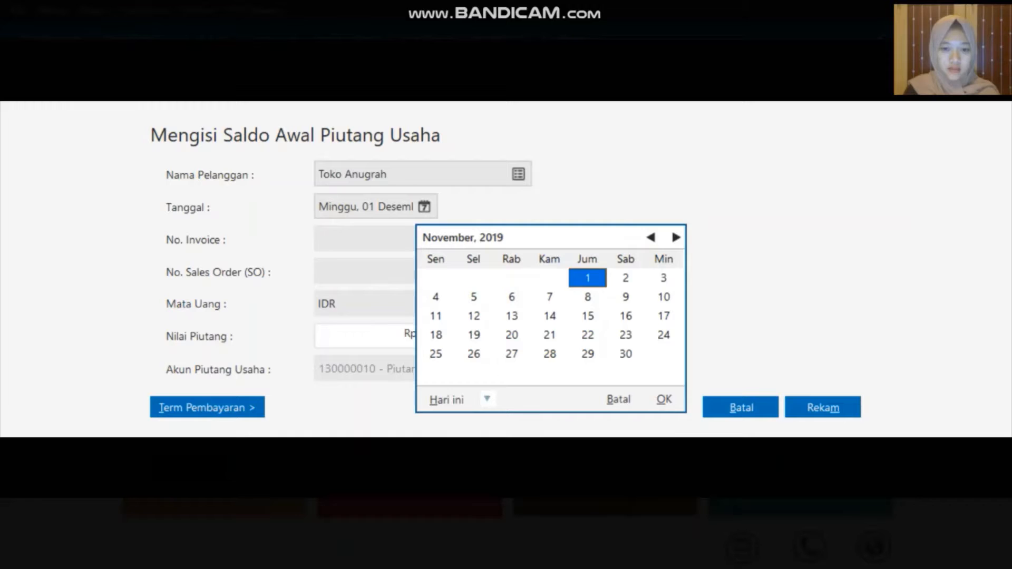
pyautogui.click(435, 316)
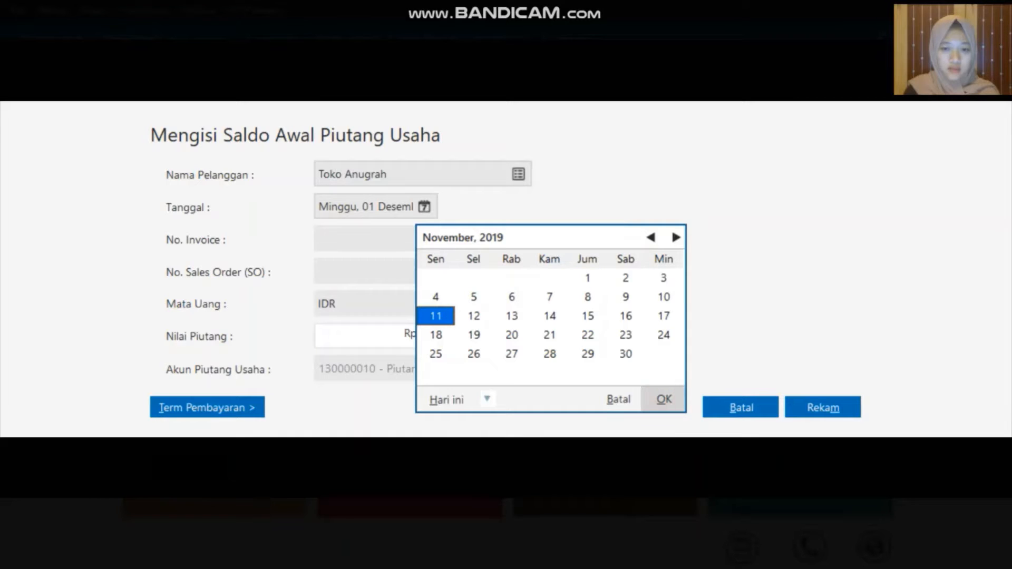
pyautogui.click(664, 400)
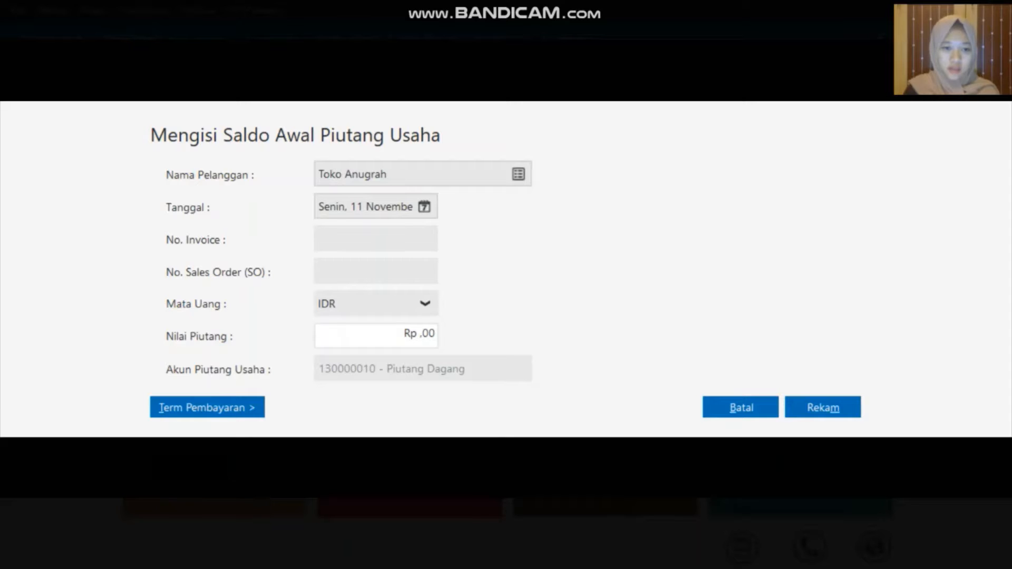
pyautogui.click(386, 239)
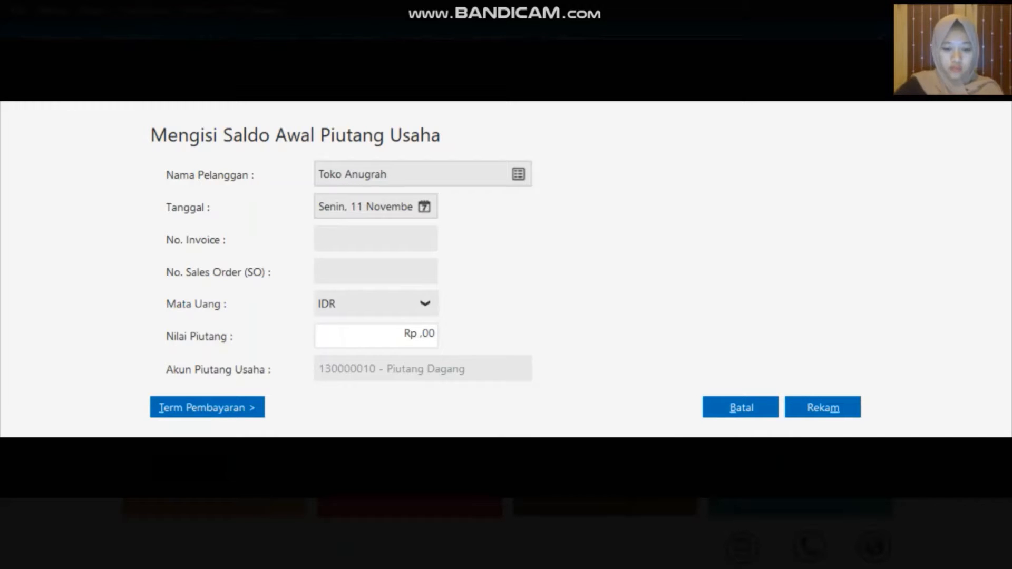
pyautogui.write('INV-')
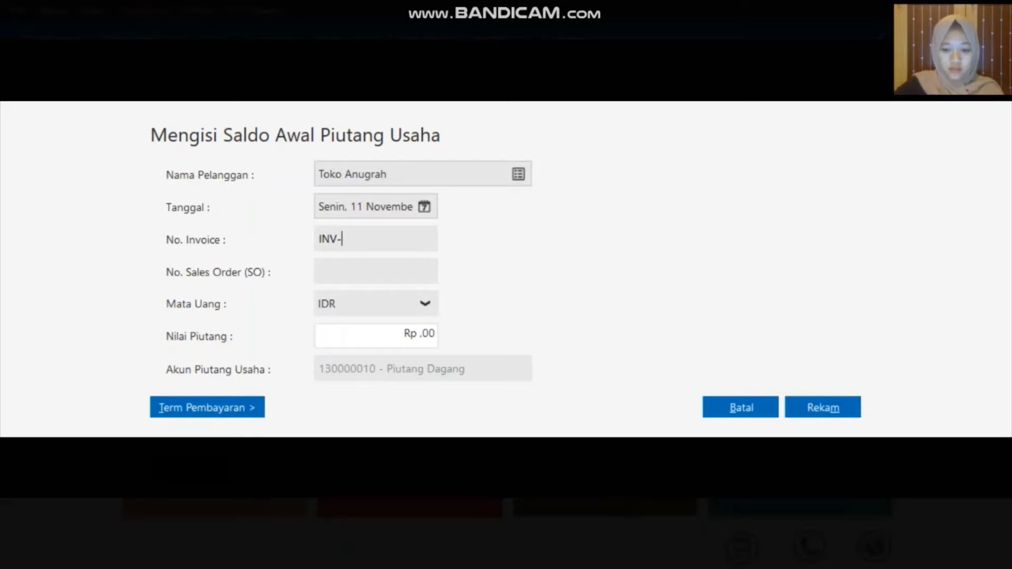
pyautogui.write('00')
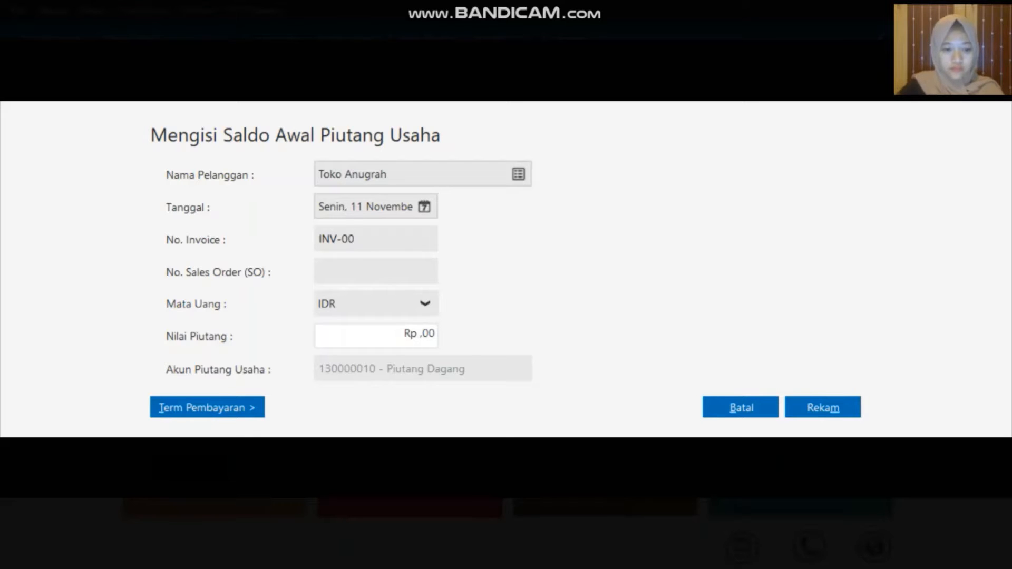
pyautogui.write('1')
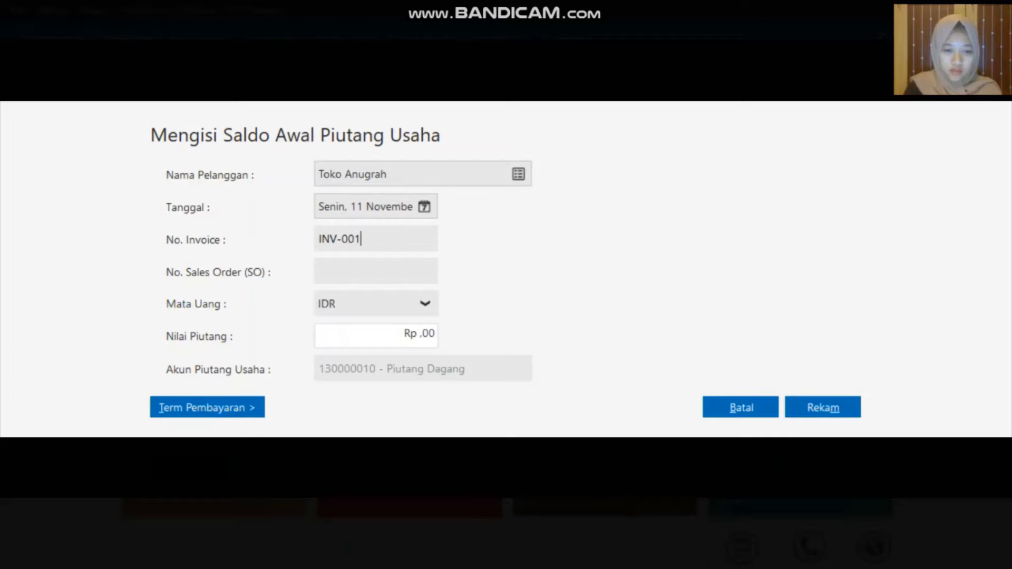
pyautogui.click(421, 335)
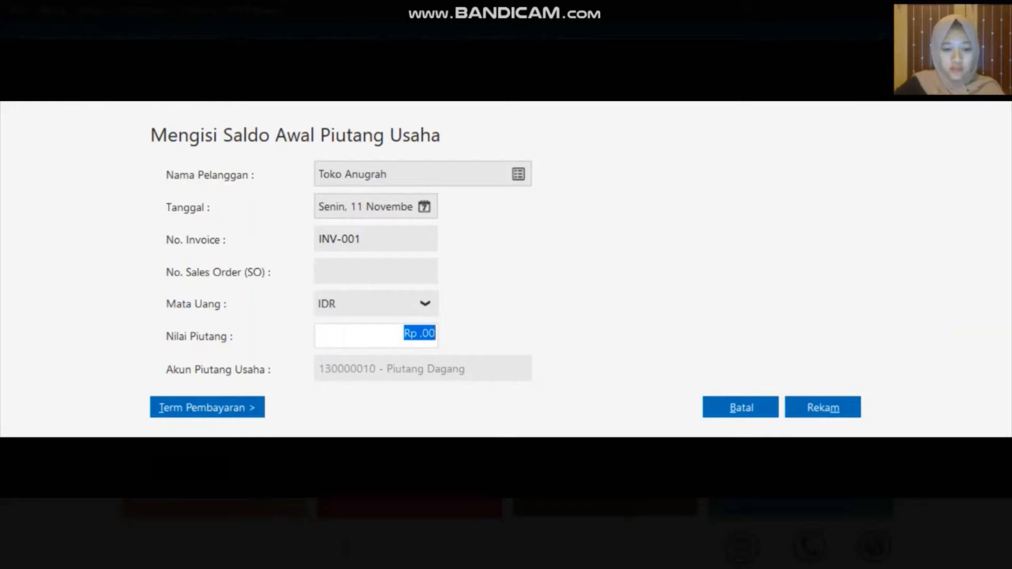
pyautogui.write('2')
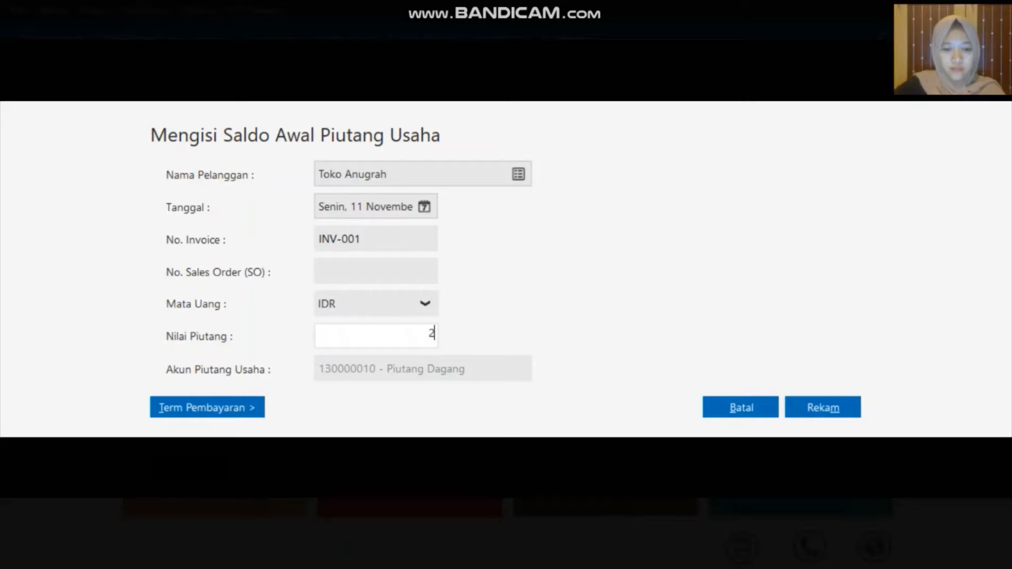
pyautogui.write('000000')
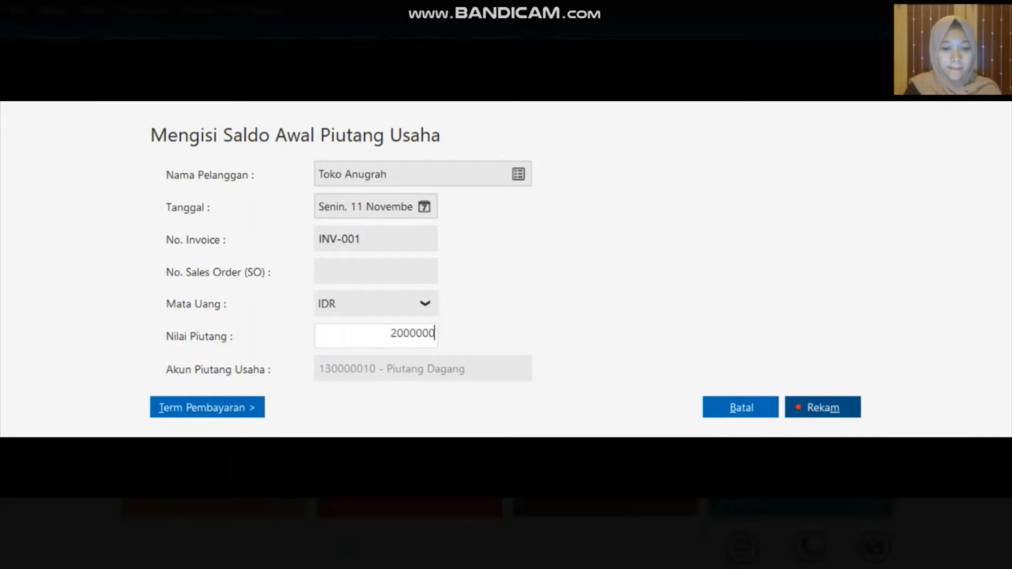
pyautogui.click(793, 407)
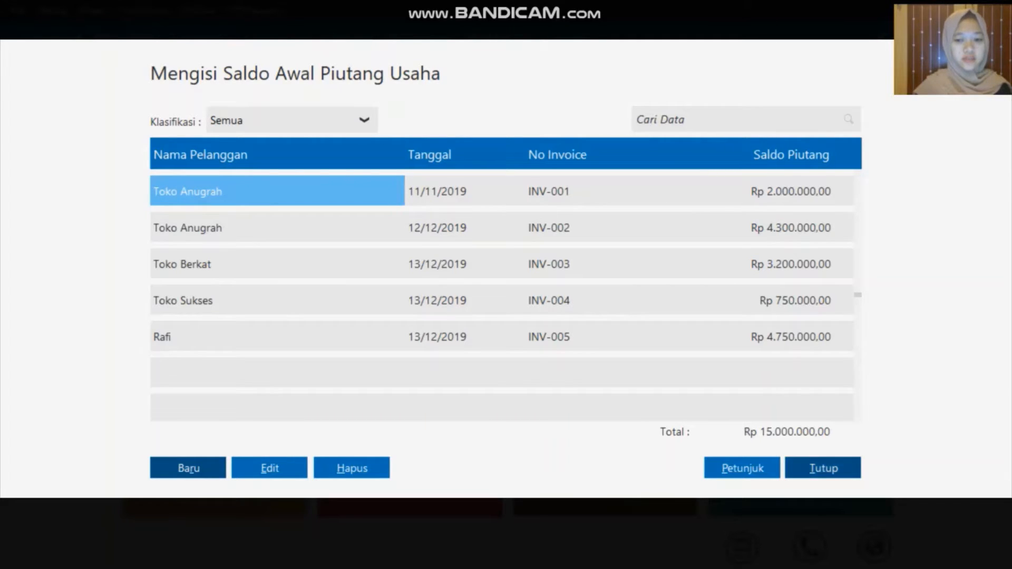
pyautogui.click(832, 471)
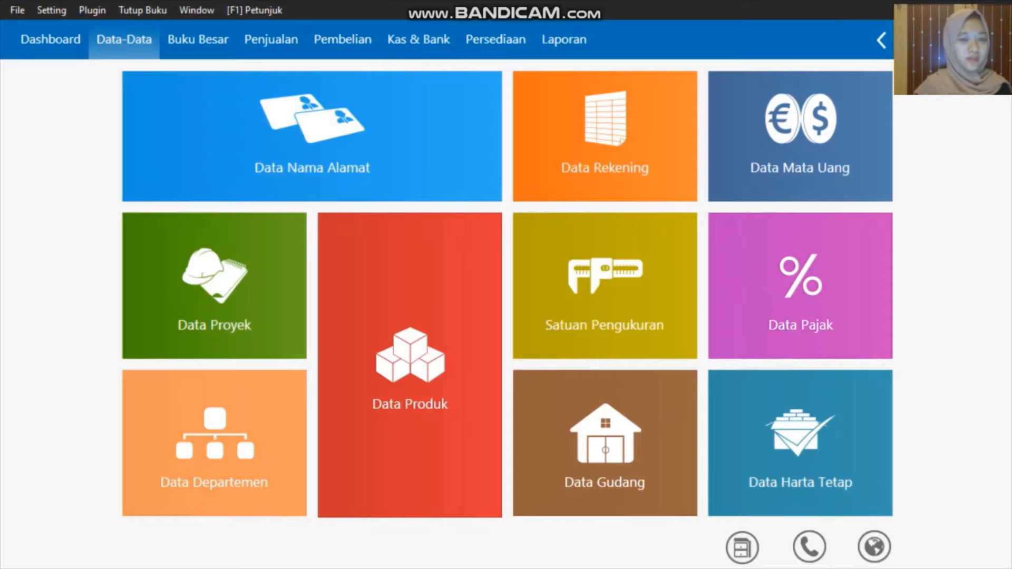
# Create vendor V-001 named Sephia Phone and save it, starting another record
pyautogui.moveTo(146, 180)
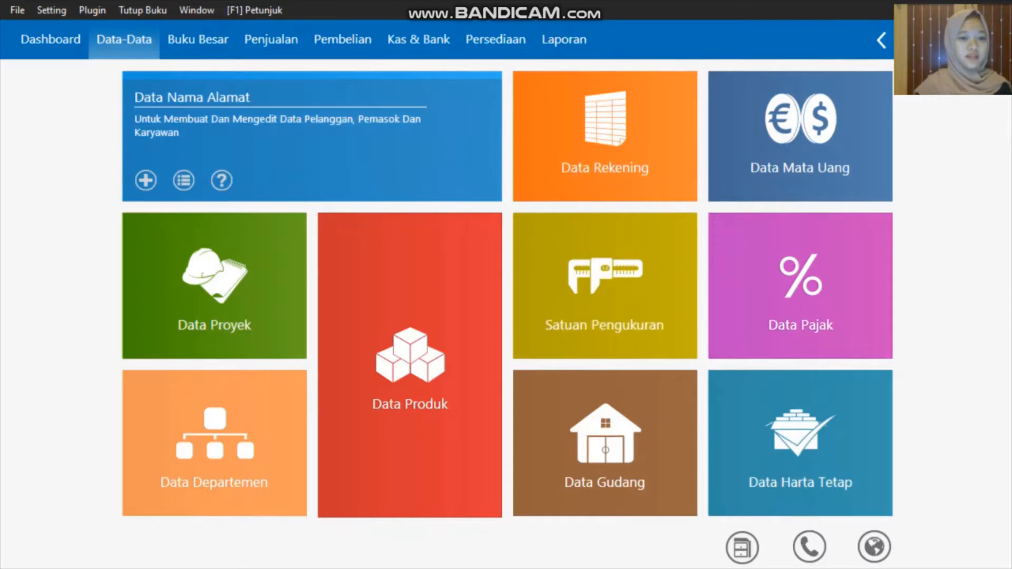
pyautogui.click(146, 181)
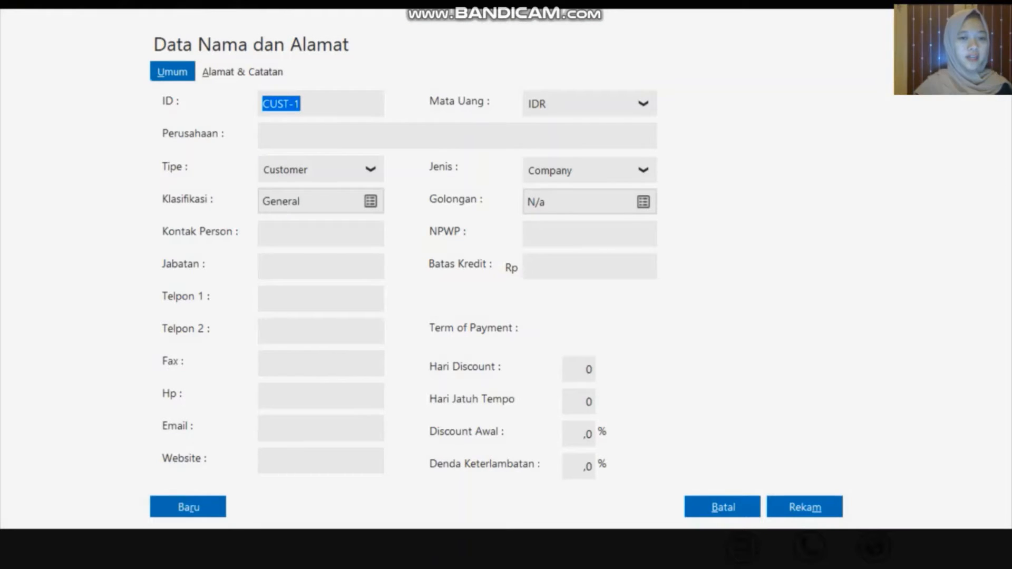
pyautogui.click(368, 170)
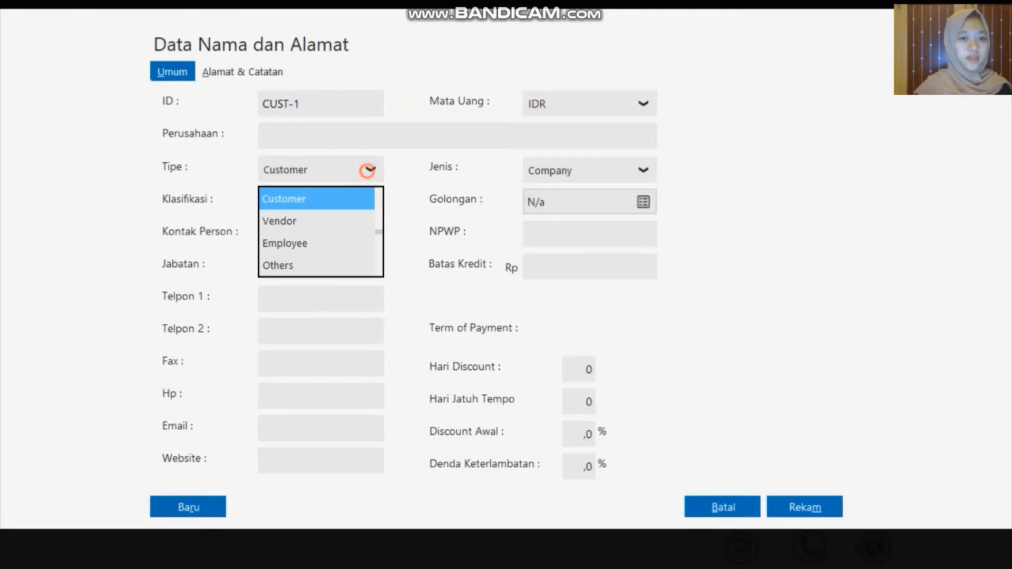
pyautogui.click(318, 219)
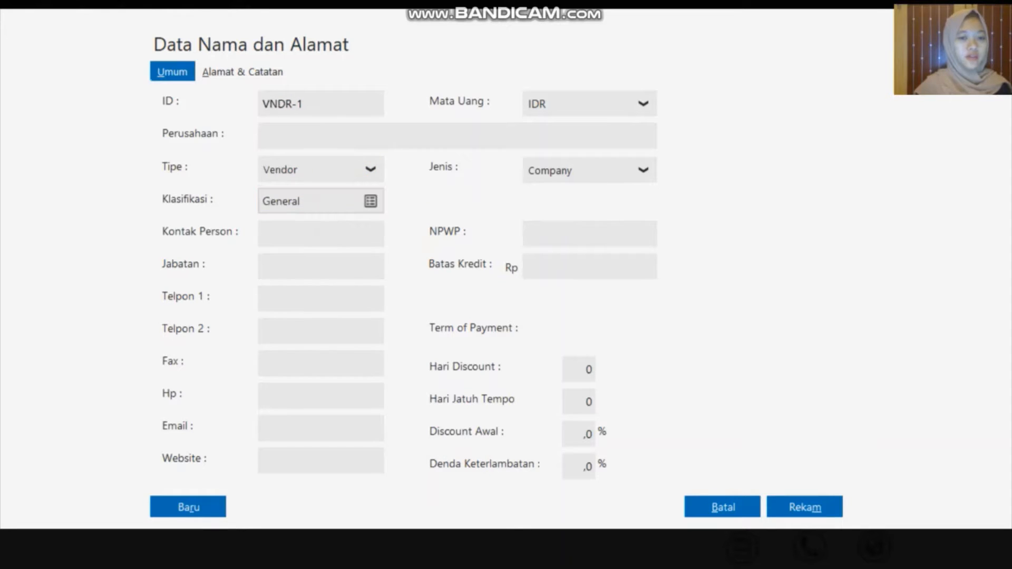
pyautogui.doubleClick(321, 101)
pyautogui.press('BackSpace')
pyautogui.press('Left')
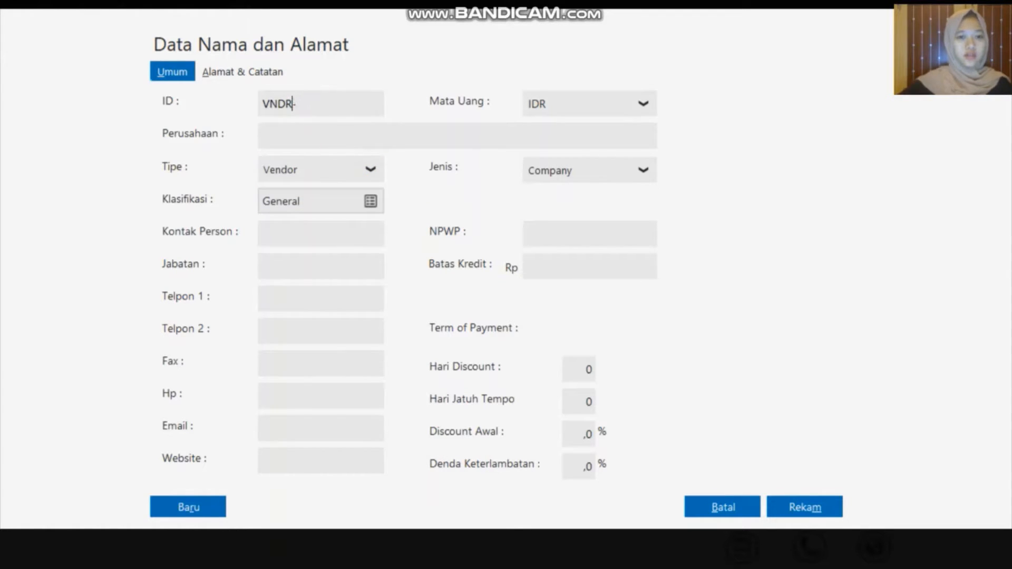
pyautogui.press('Delete')
pyautogui.press('BackSpace')
pyautogui.press('BackSpace')
pyautogui.press('BackSpace')
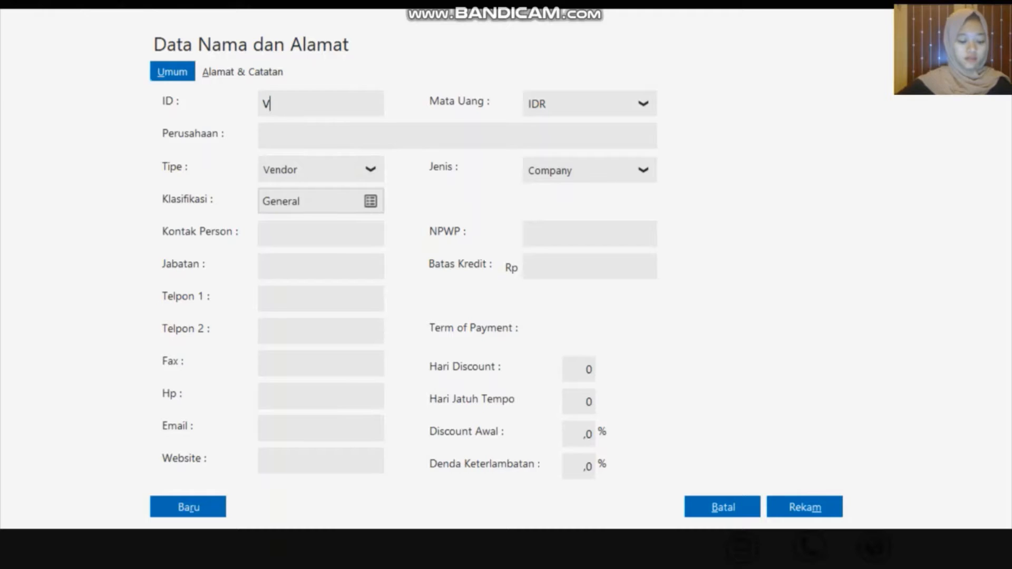
pyautogui.write('-')
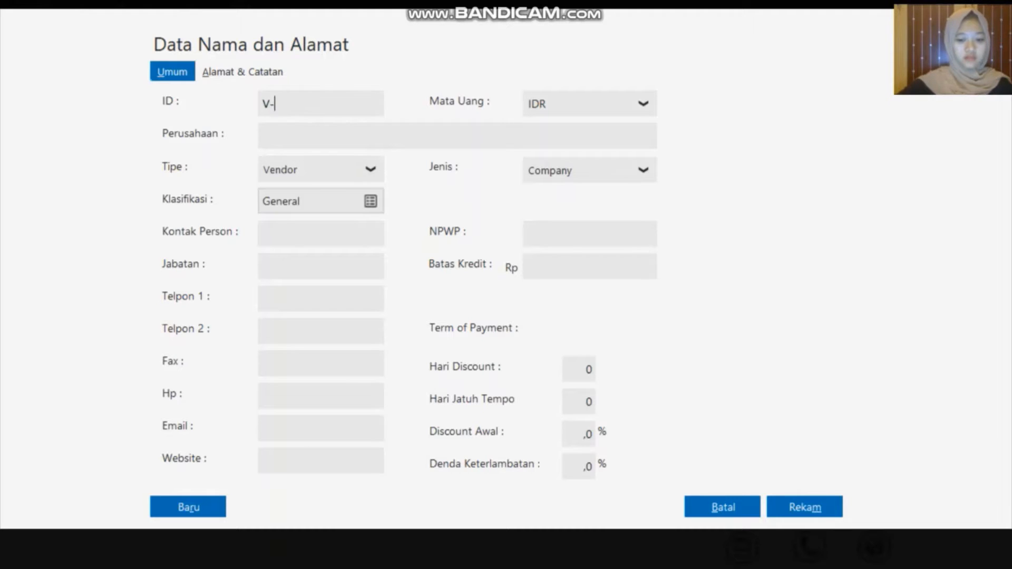
pyautogui.write('001')
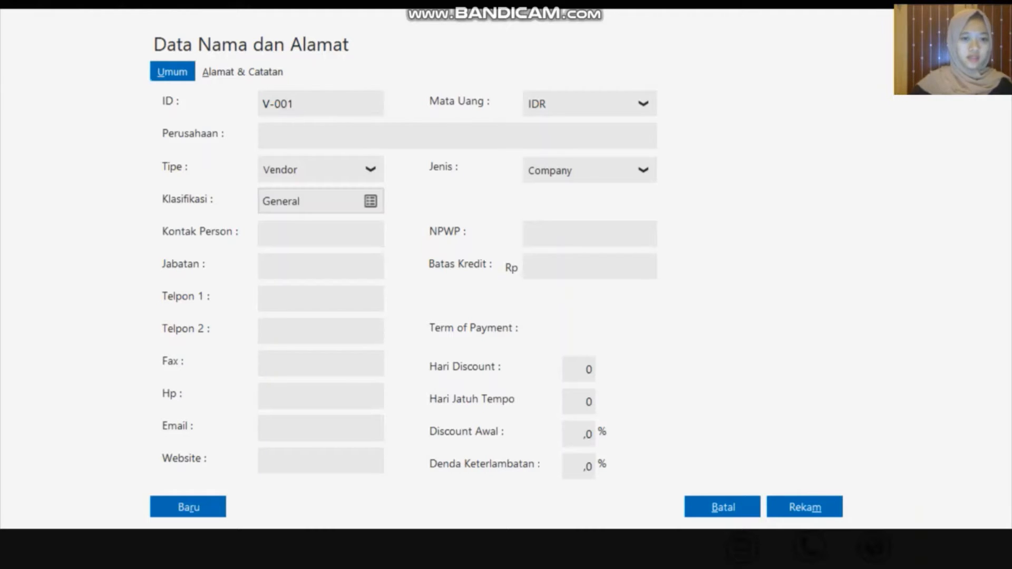
pyautogui.click(321, 140)
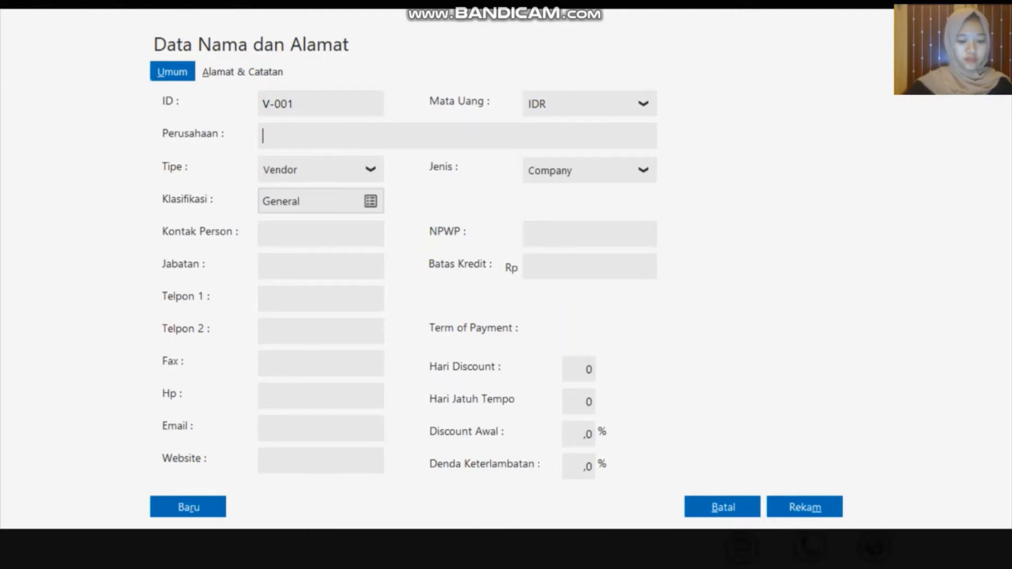
pyautogui.write('S')
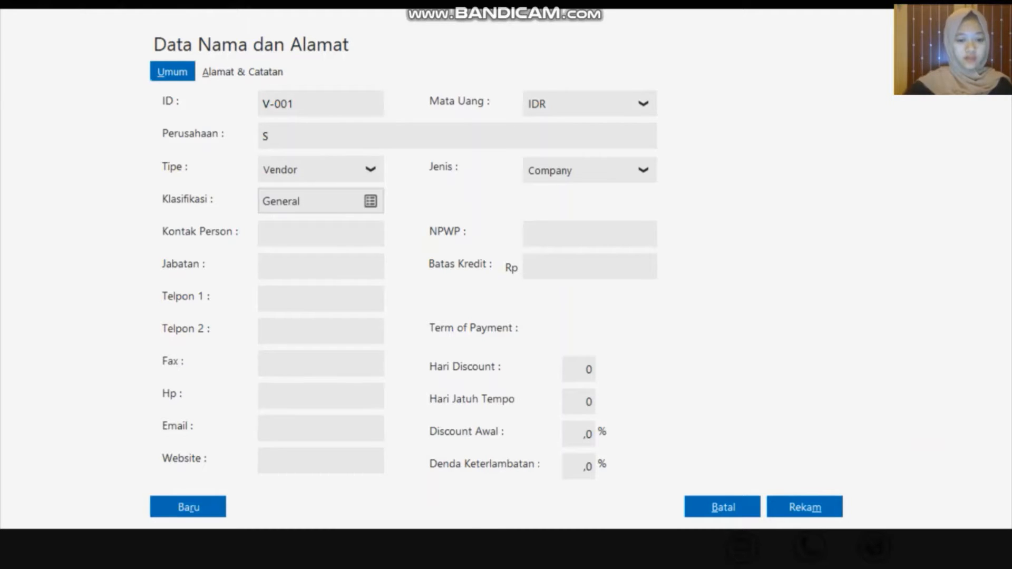
pyautogui.write('ephia')
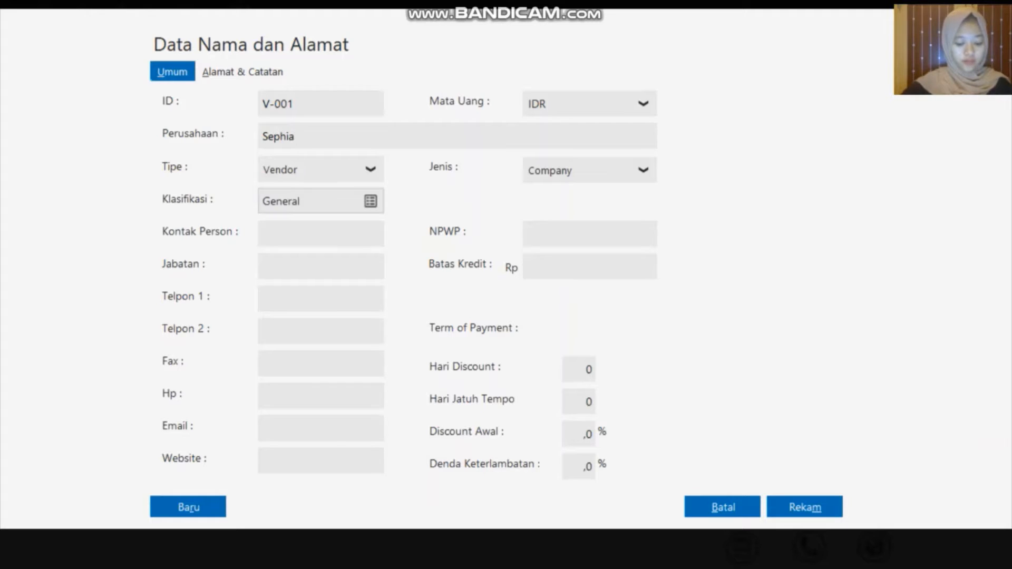
pyautogui.write(' Ph')
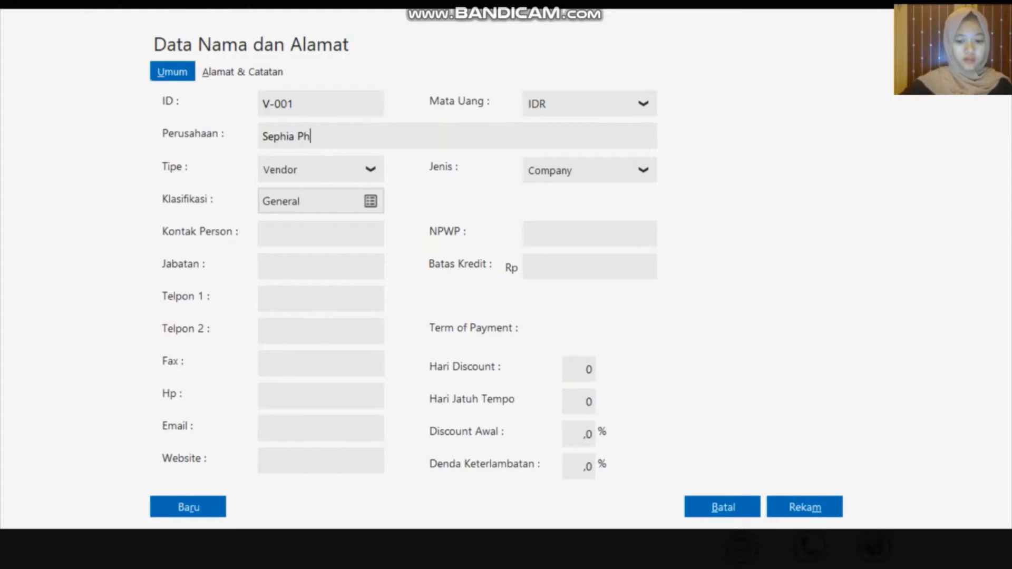
pyautogui.write('one')
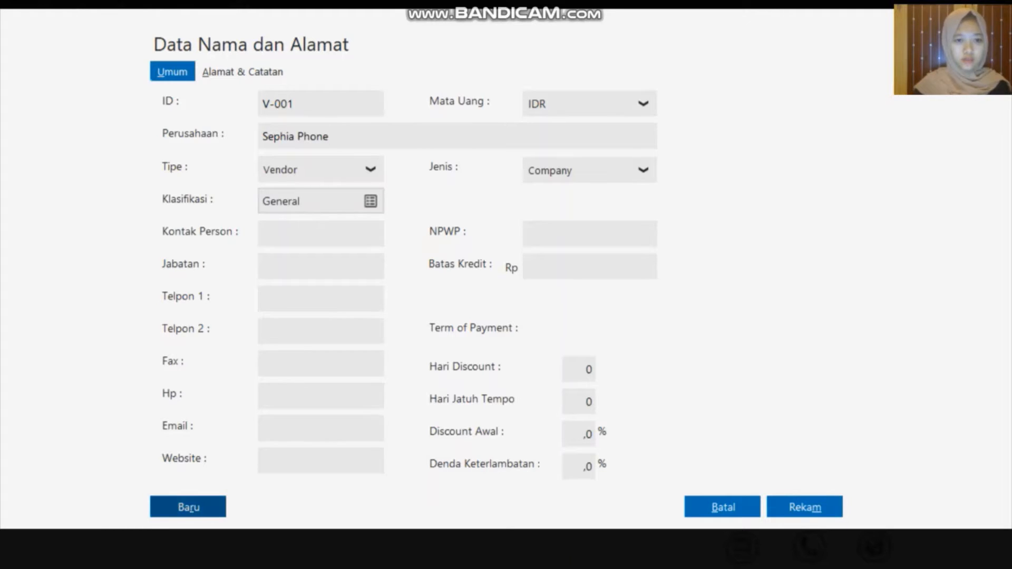
pyautogui.click(180, 507)
# Create vendor V-002 named Toko Semangat and save it
pyautogui.click(311, 104)
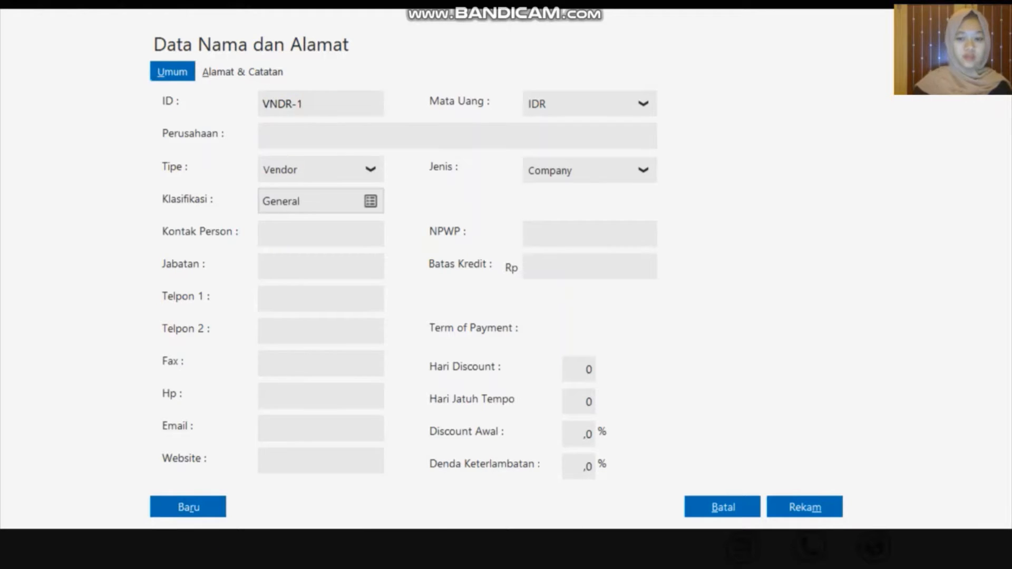
pyautogui.press('BackSpace')
pyautogui.press('BackSpace')
pyautogui.press('BackSpace')
pyautogui.press('BackSpace')
pyautogui.press('BackSpace')
pyautogui.write('-002')
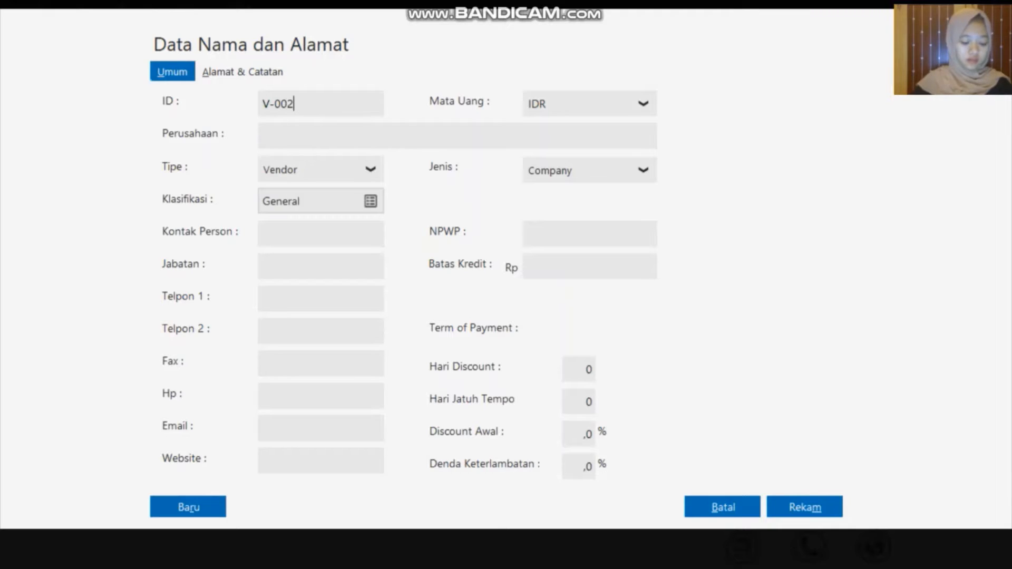
pyautogui.click(339, 135)
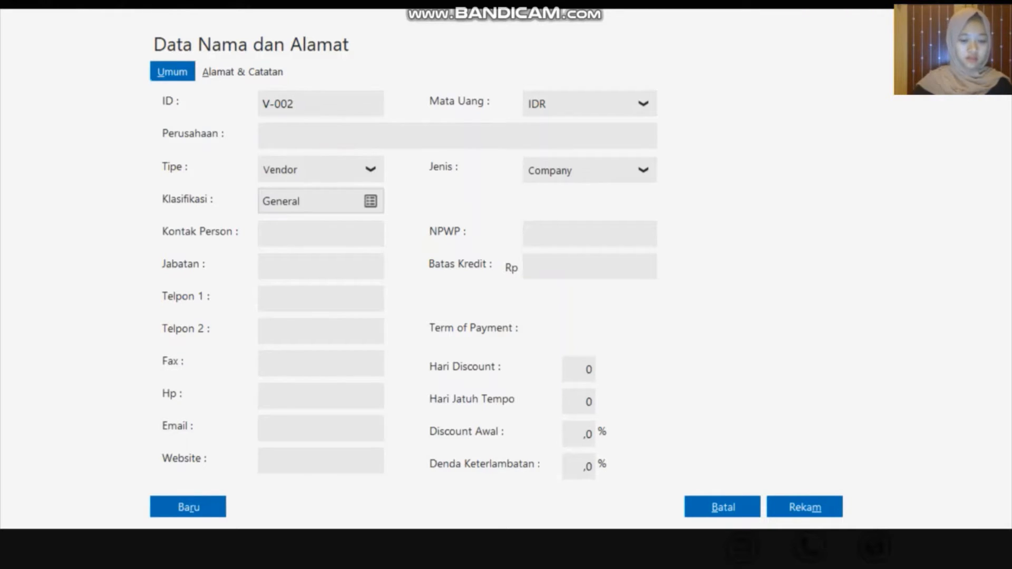
pyautogui.write('To')
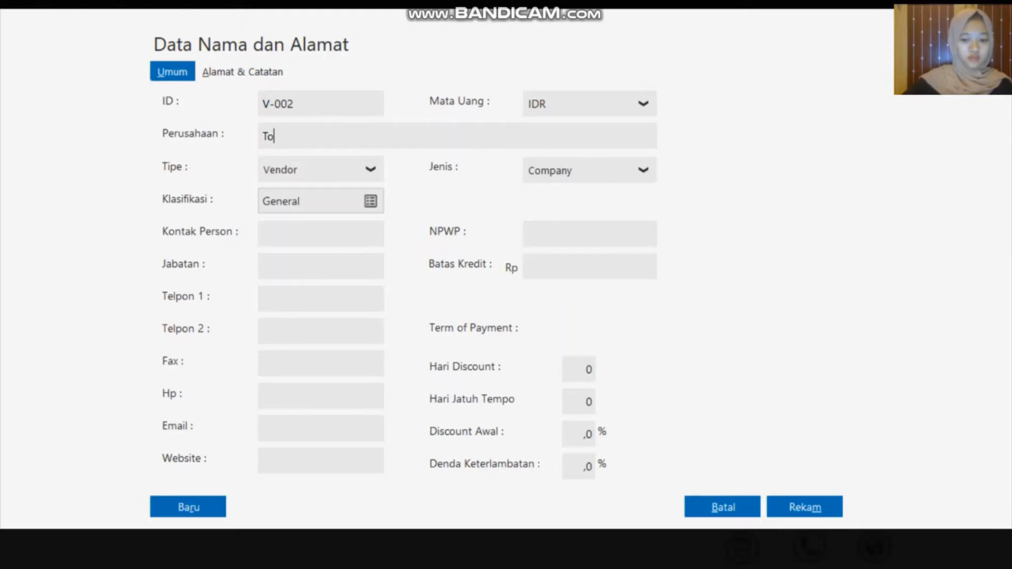
pyautogui.write('ko')
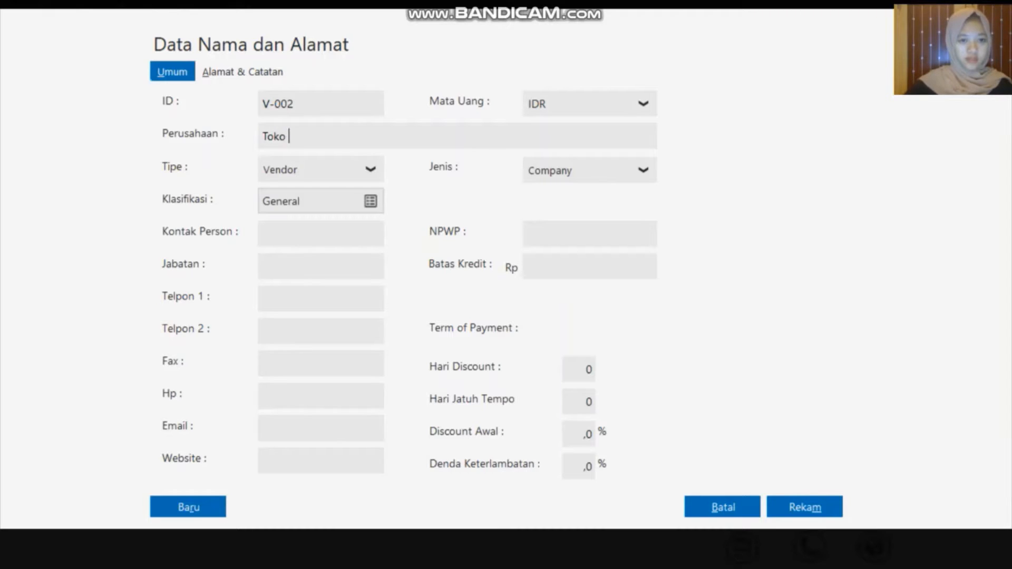
pyautogui.write(' Semangat')
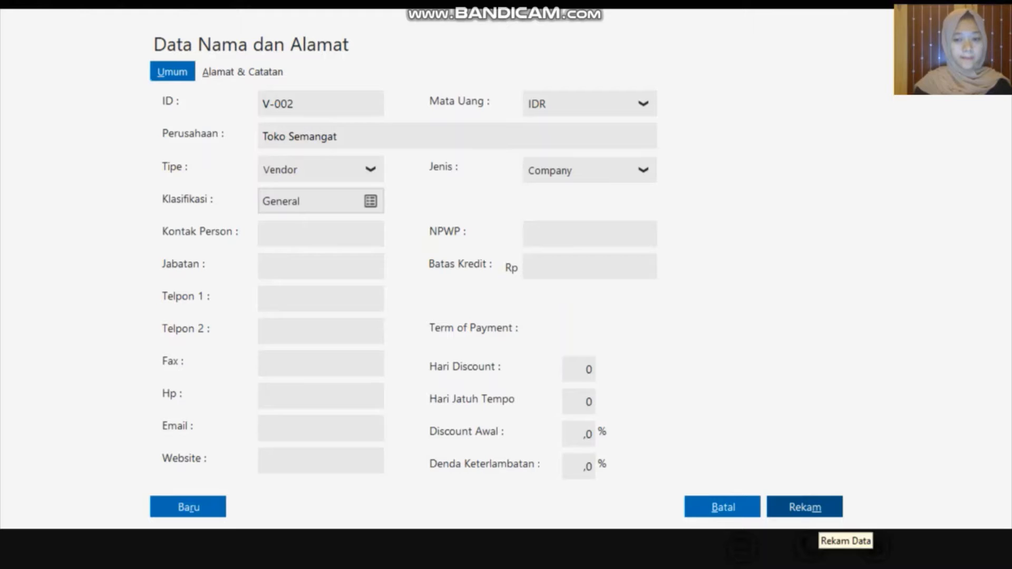
pyautogui.click(818, 510)
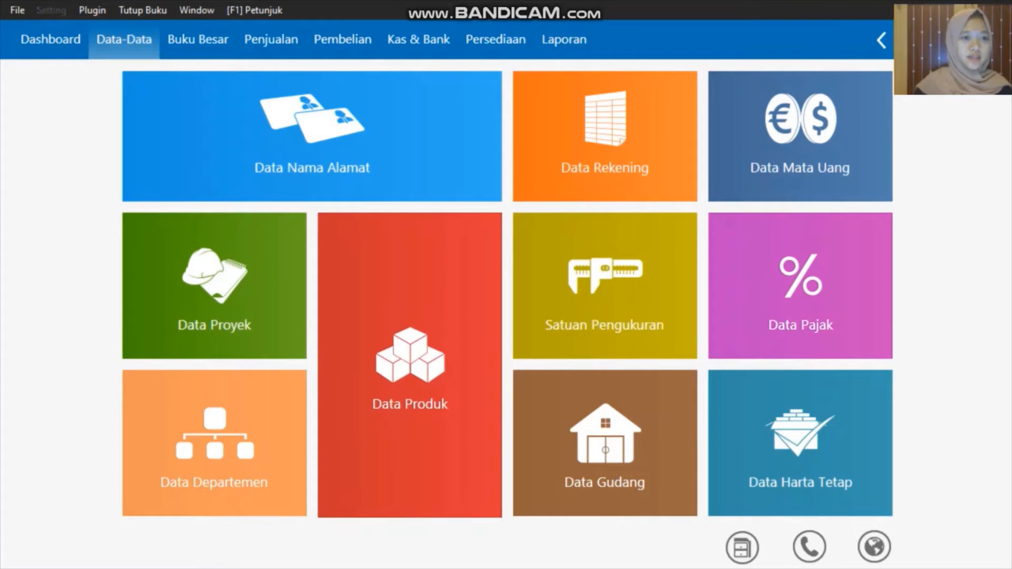
# Open the opening accounts payable list and start a new entry for supplier Sephia Phone
pyautogui.hotkey('alt', 's')
pyautogui.press('Down')
pyautogui.press('Down')
pyautogui.press('Right')
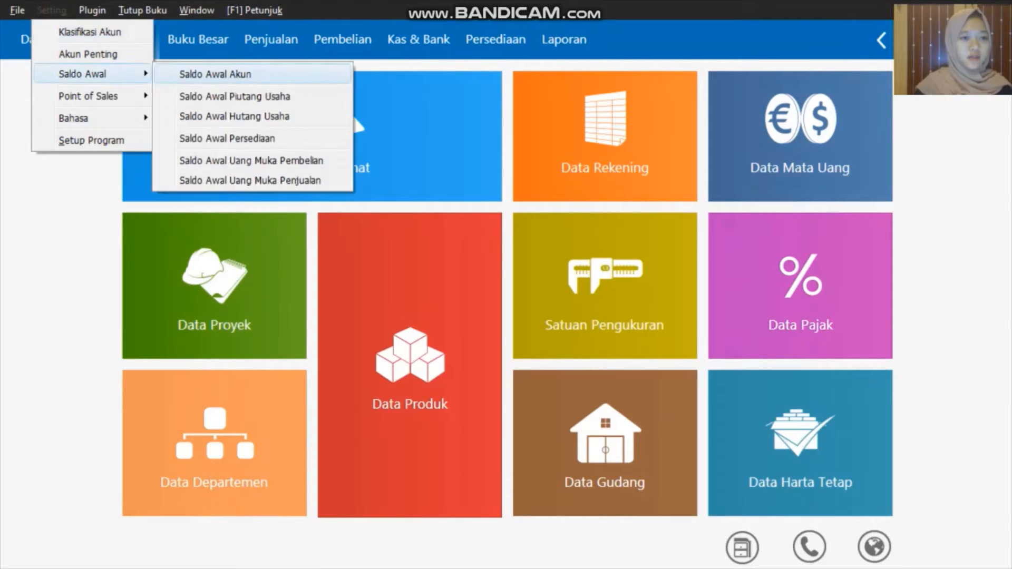
pyautogui.press('Down')
pyautogui.press('Down')
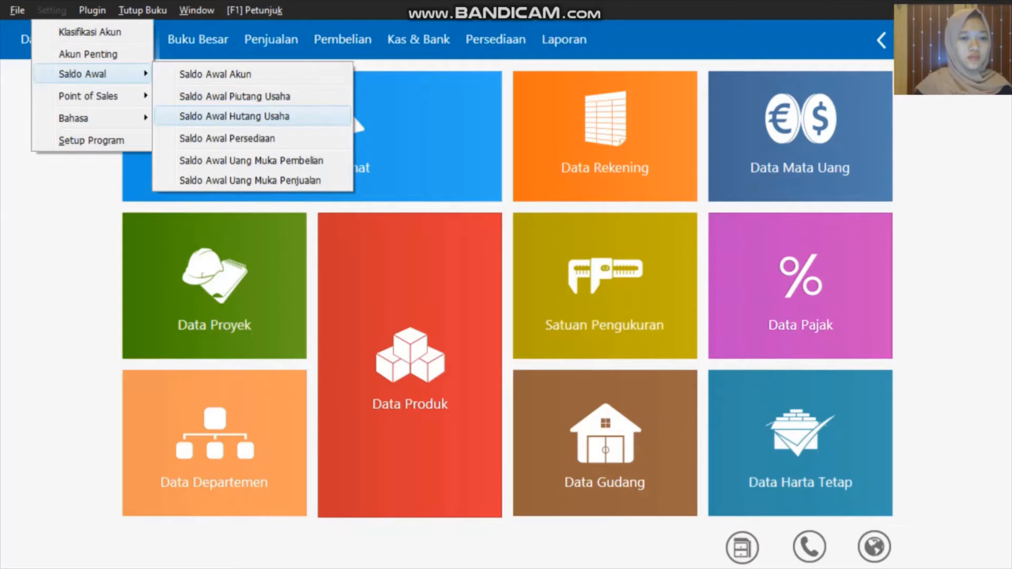
pyautogui.press('Return')
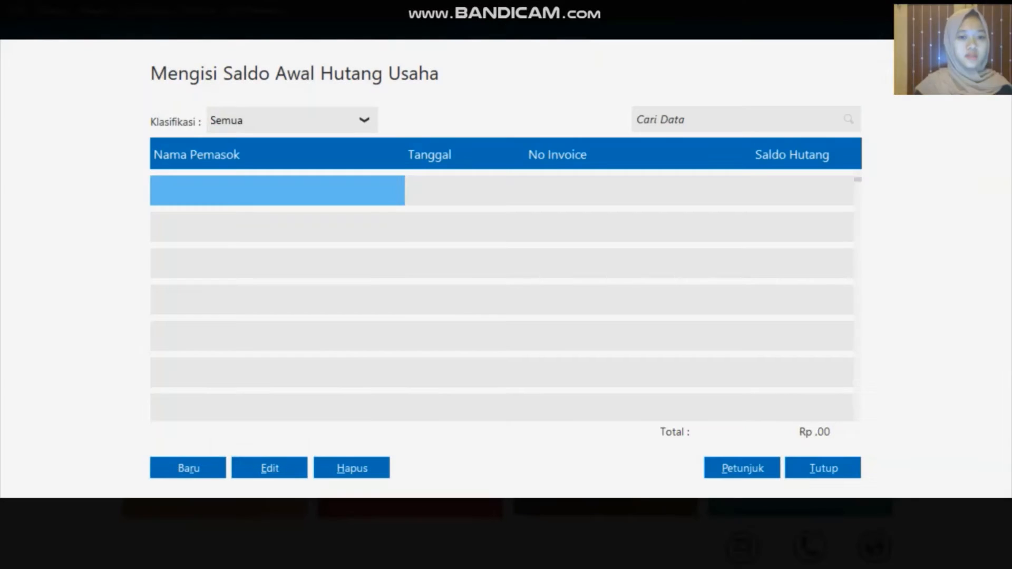
pyautogui.click(207, 470)
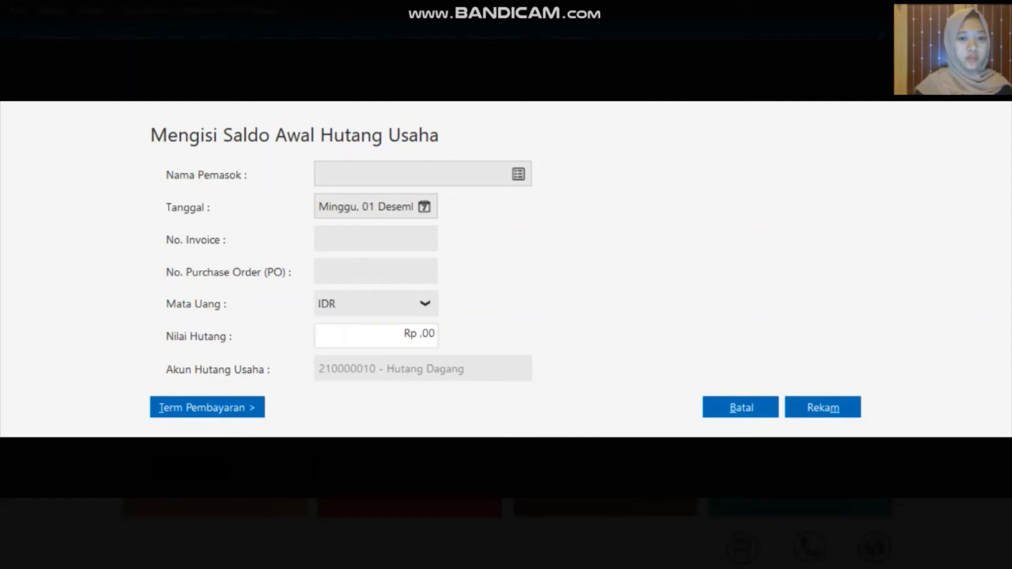
pyautogui.click(518, 175)
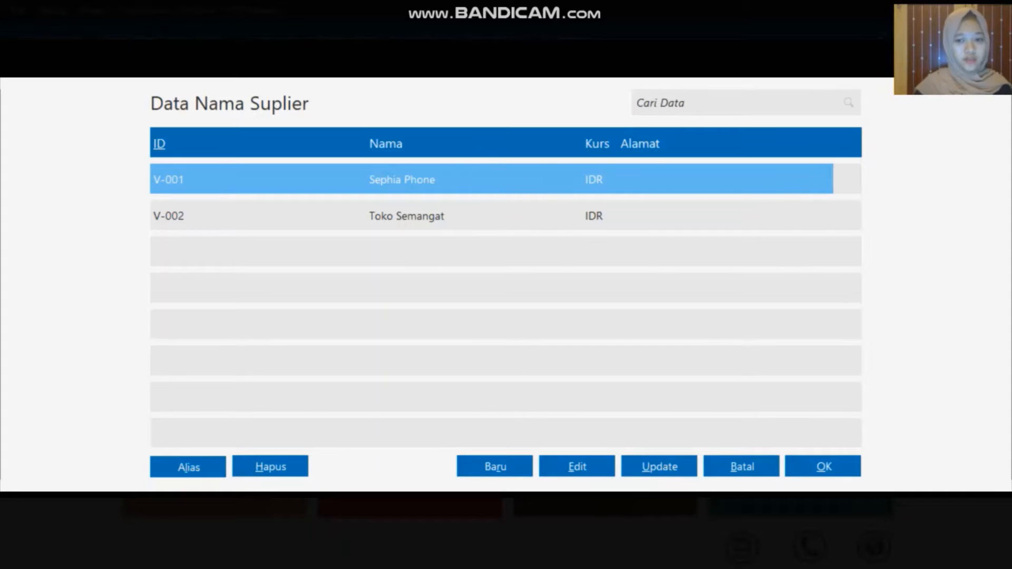
pyautogui.click(824, 468)
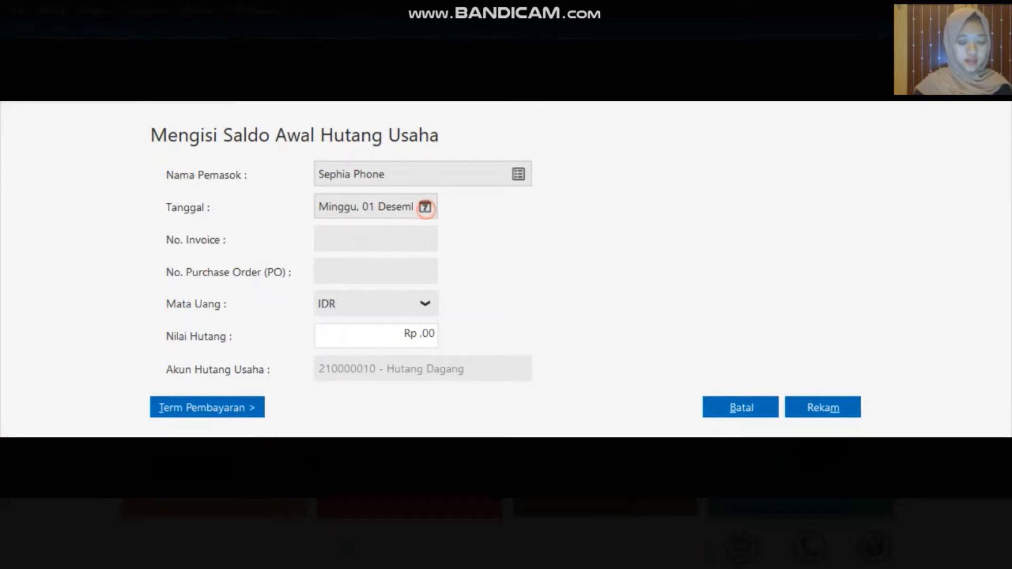
# Enter date 18 November 2019, invoice INV-023 and amount 2300000, then save the payable
pyautogui.click(424, 206)
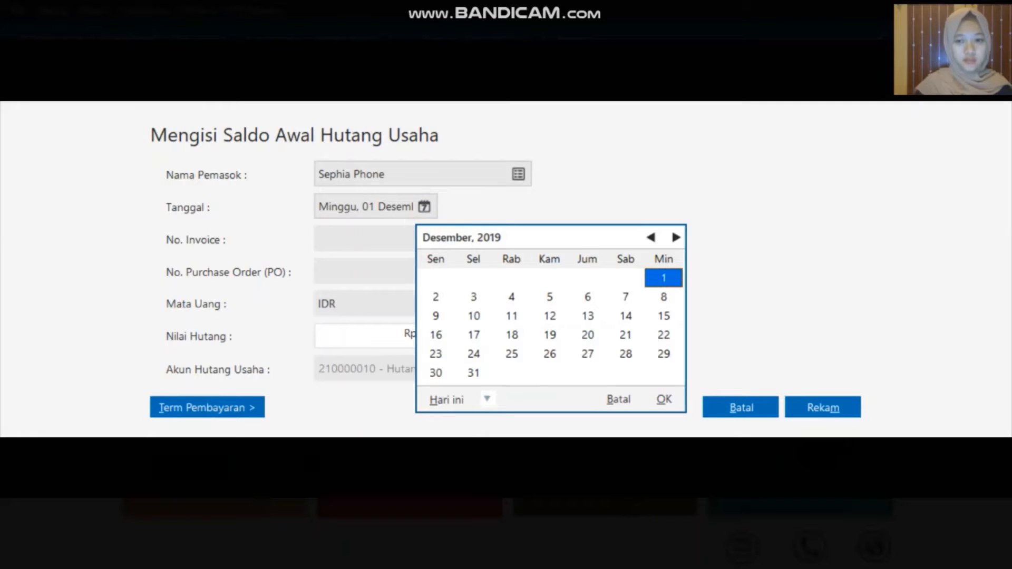
pyautogui.click(651, 237)
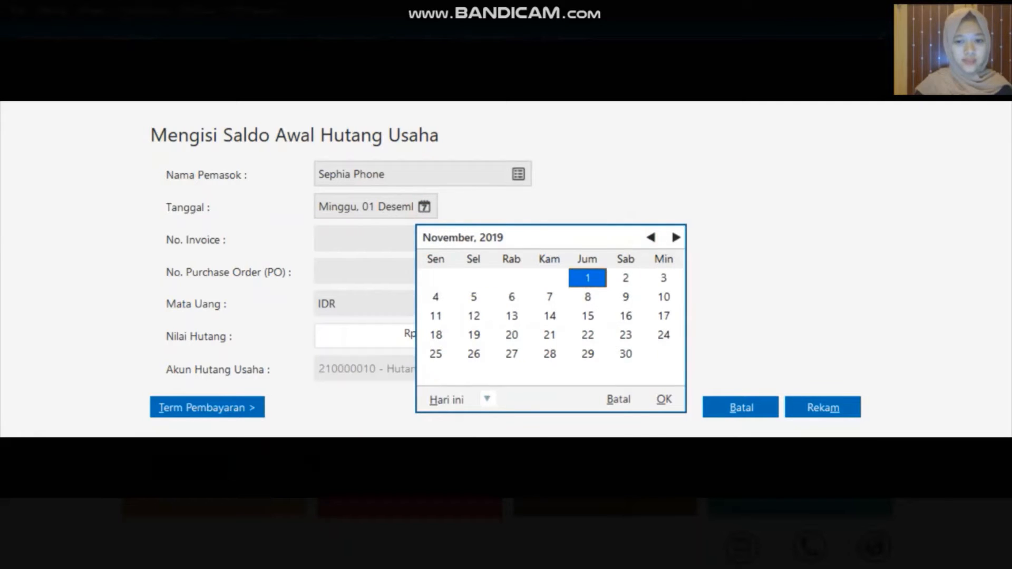
pyautogui.click(436, 335)
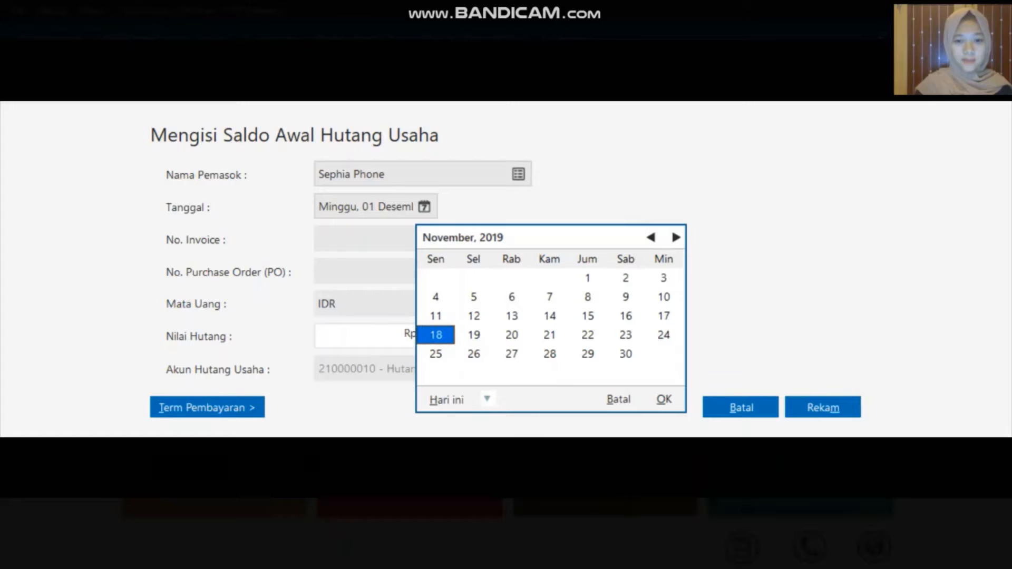
pyautogui.click(664, 399)
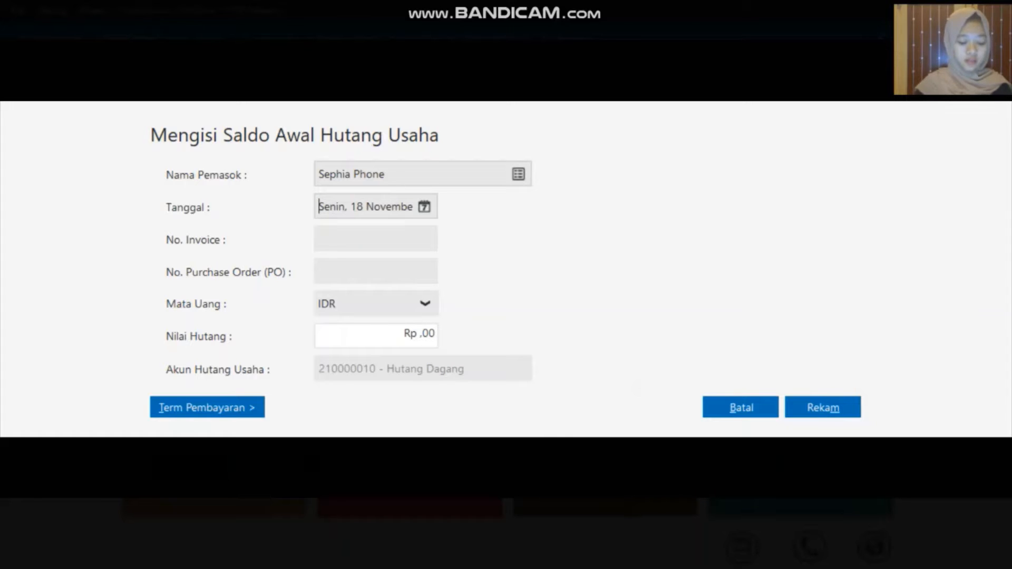
pyautogui.click(366, 240)
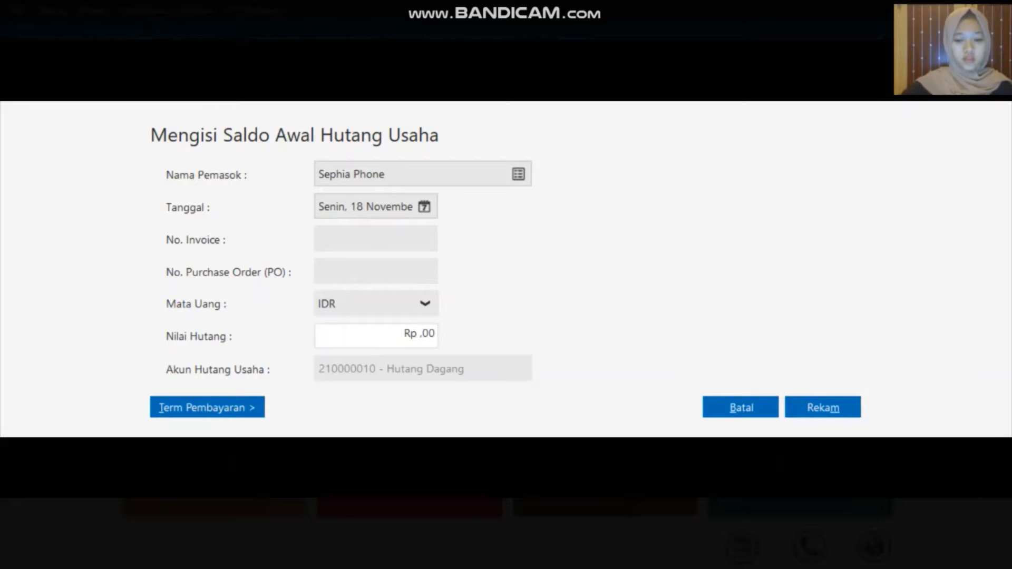
pyautogui.write('INV')
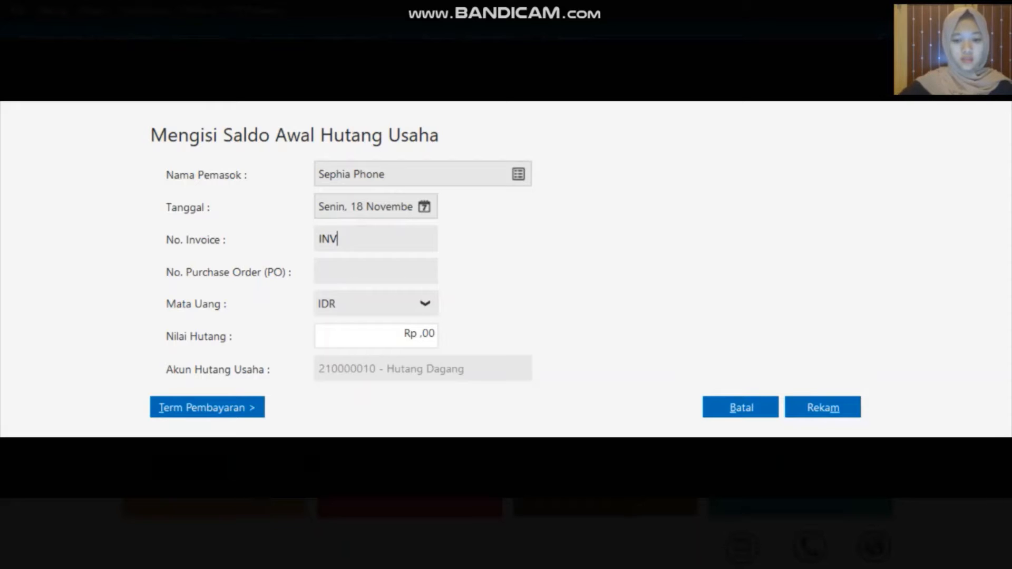
pyautogui.write('-')
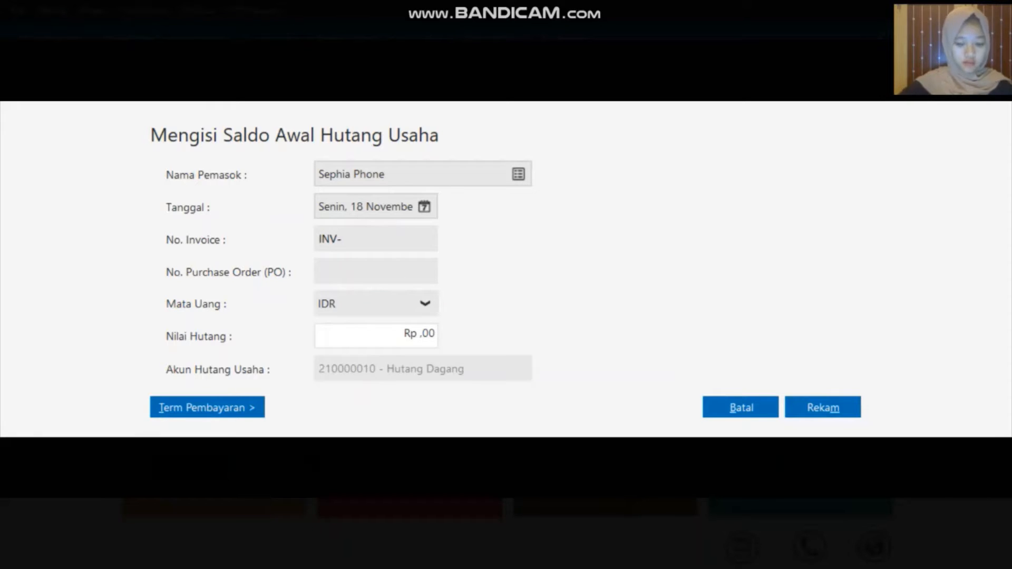
pyautogui.write('023')
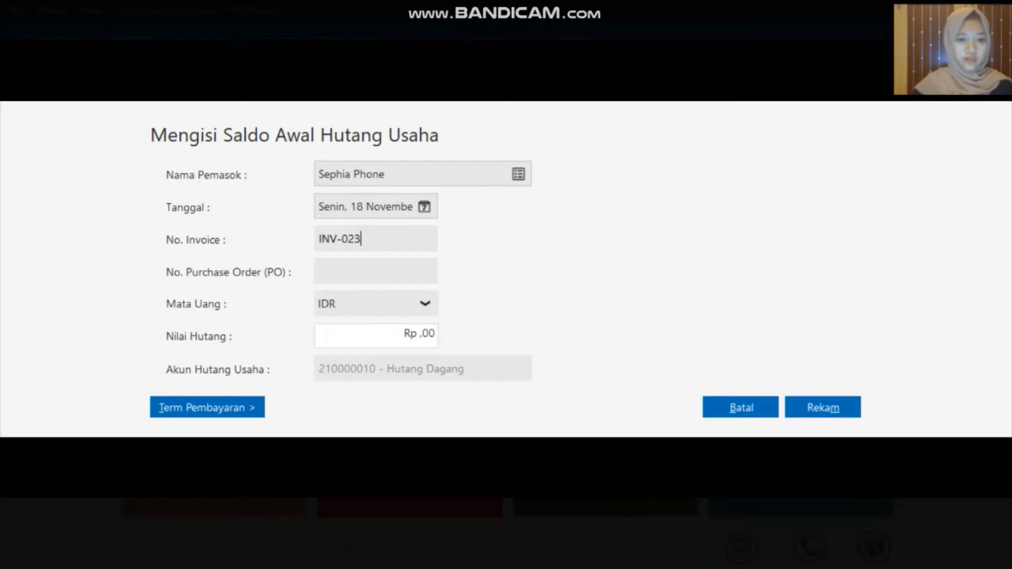
pyautogui.click(397, 334)
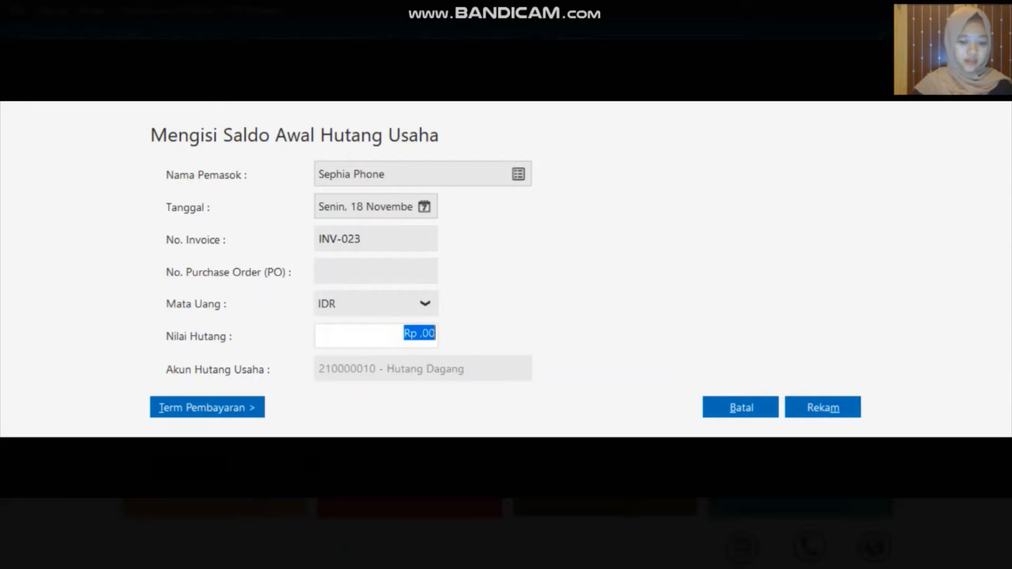
pyautogui.write('23')
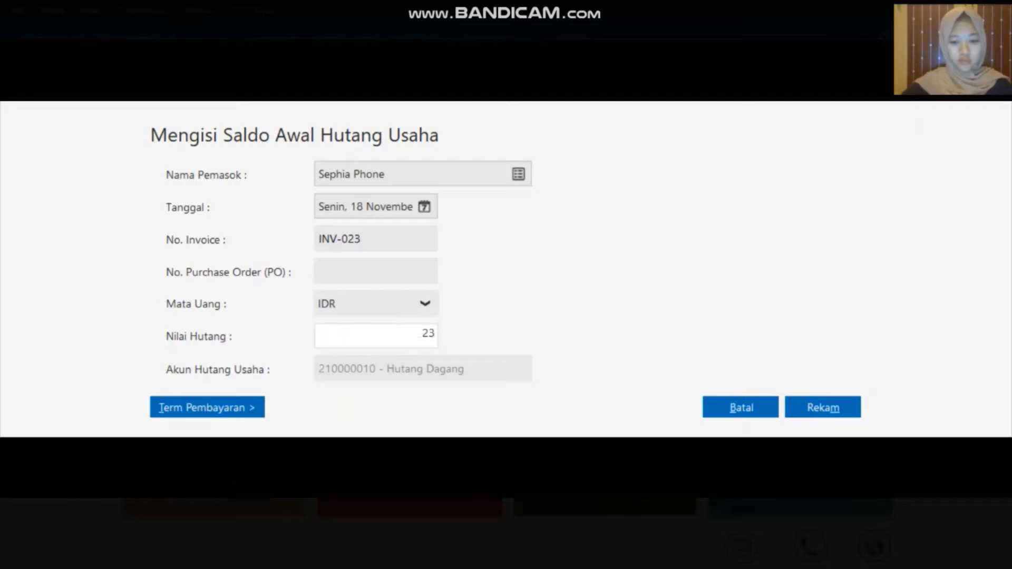
pyautogui.write('00000')
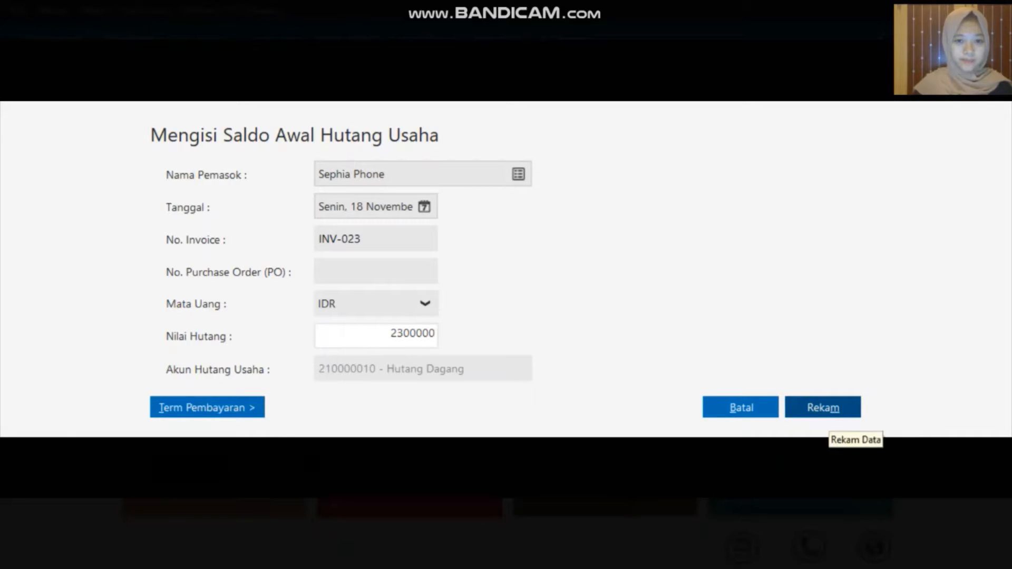
pyautogui.click(823, 411)
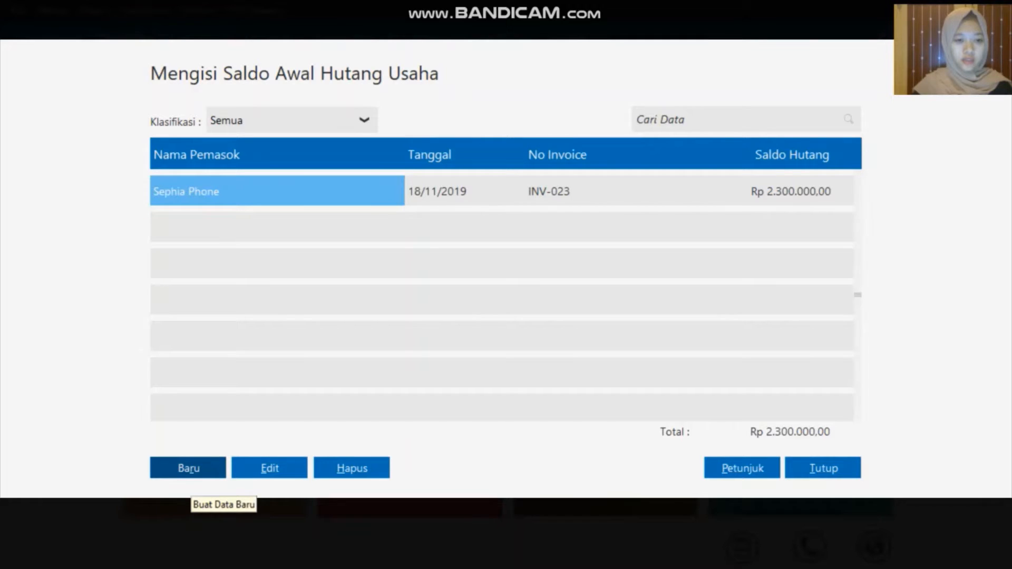
# Save a Toko Semangat payable dated 11 December 2019, invoice XII/243, amount 3100000
pyautogui.click(188, 468)
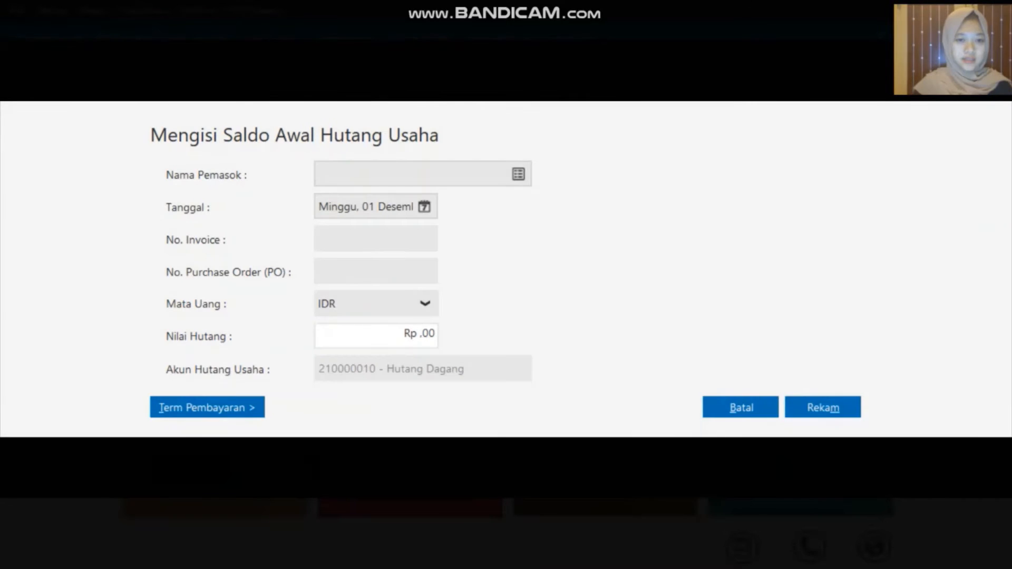
pyautogui.click(519, 174)
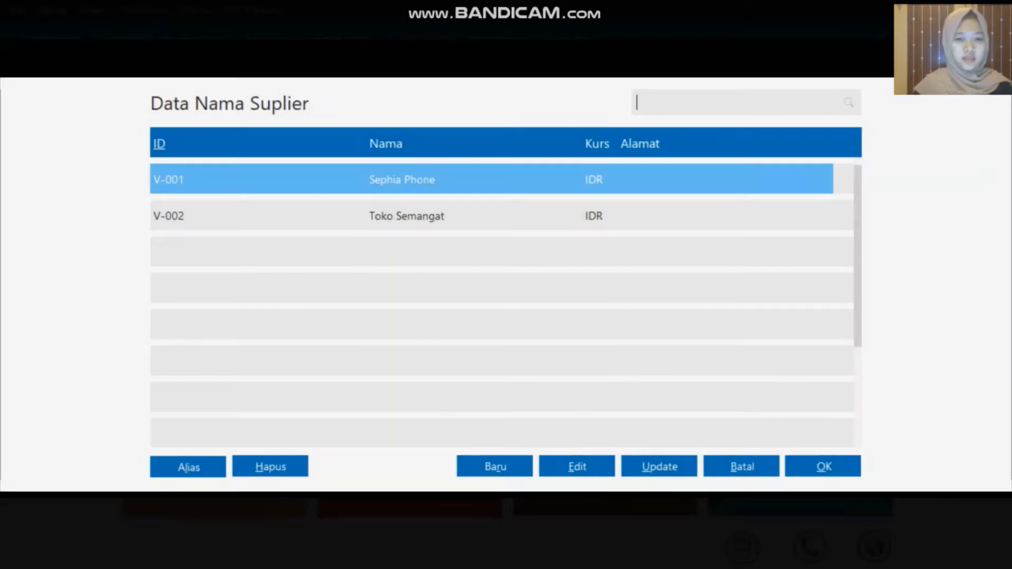
pyautogui.click(418, 217)
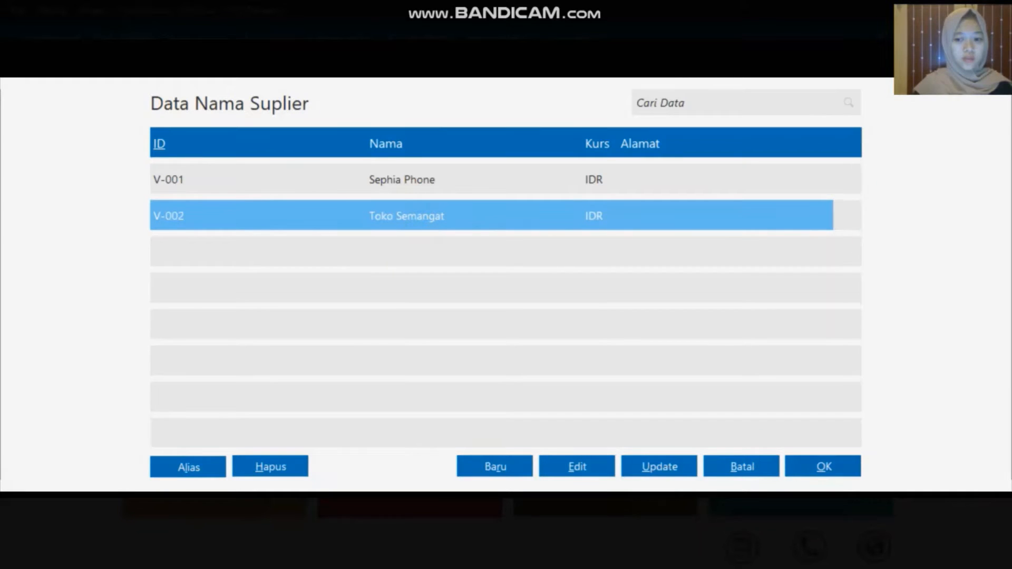
pyautogui.click(822, 468)
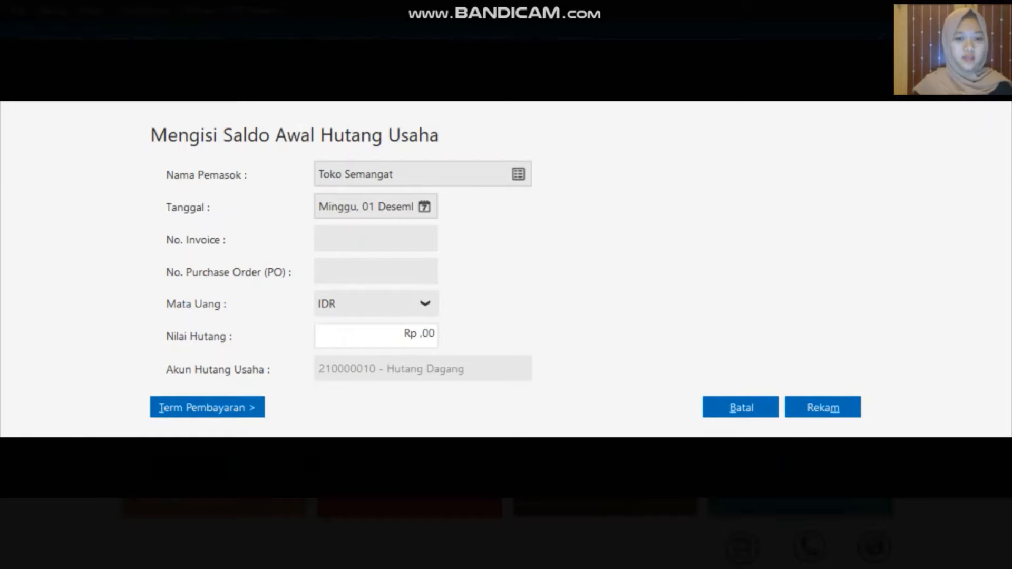
pyautogui.click(424, 206)
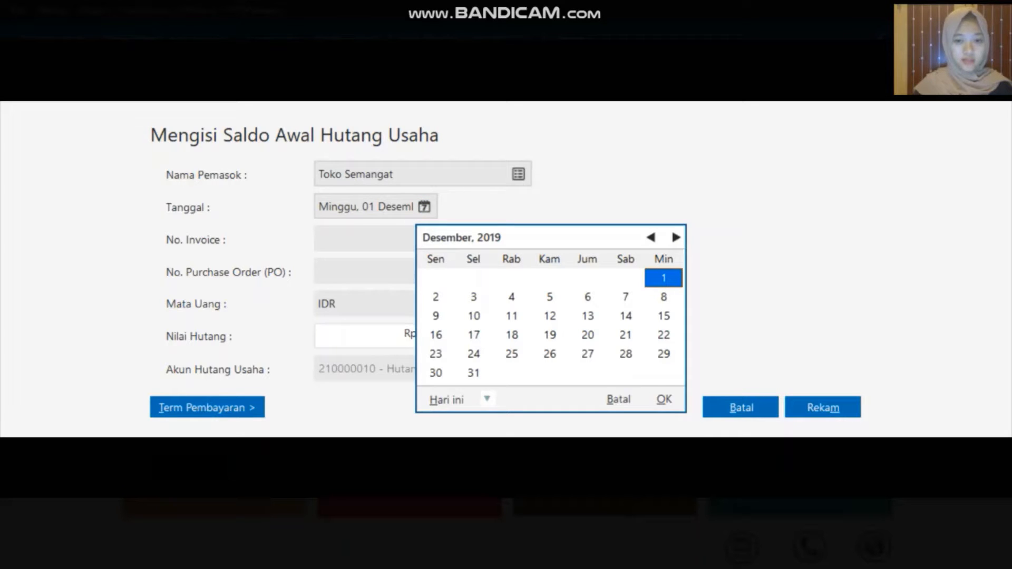
pyautogui.click(512, 316)
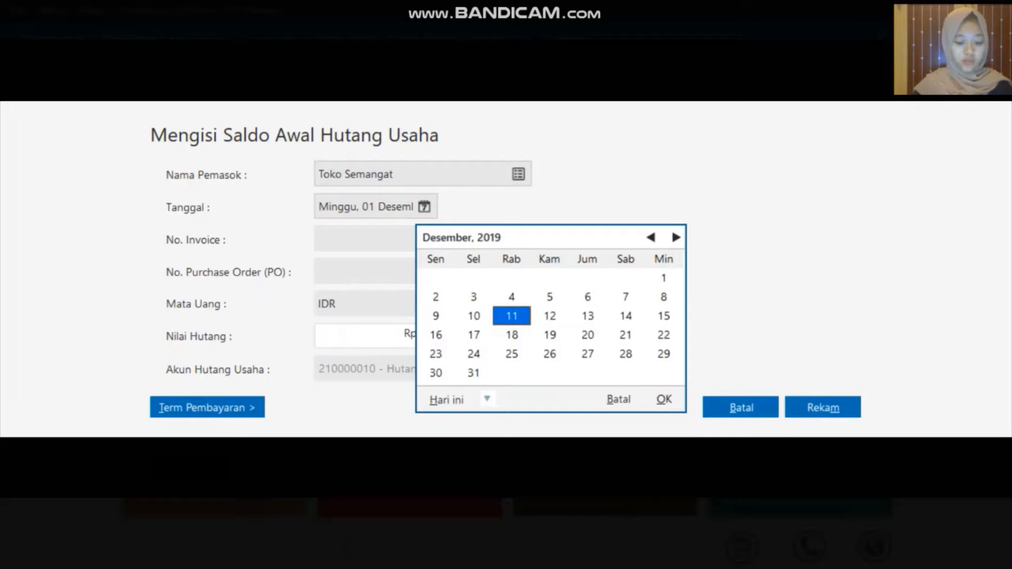
pyautogui.click(664, 400)
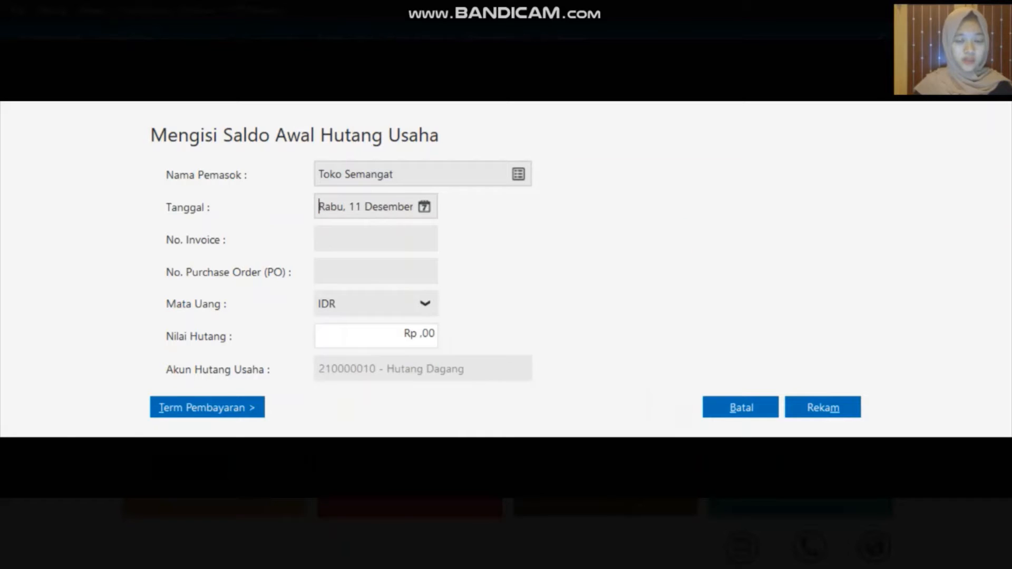
pyautogui.click(385, 242)
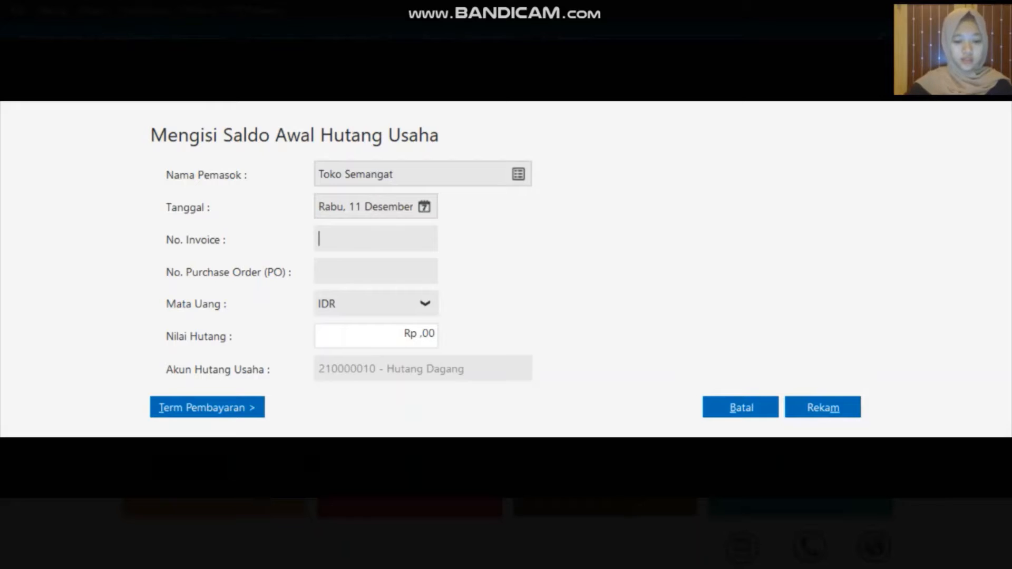
pyautogui.write('XII')
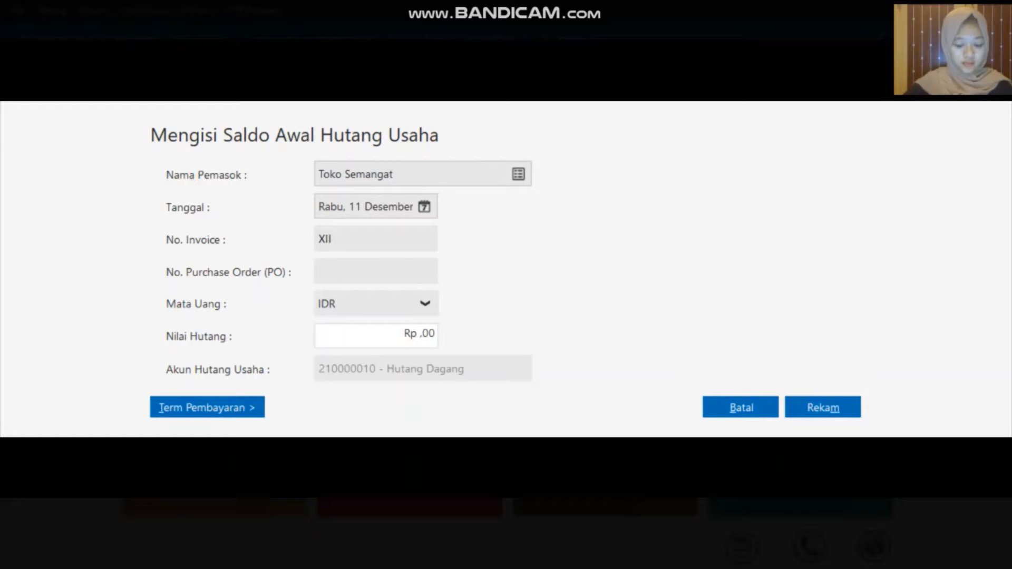
pyautogui.write('/24')
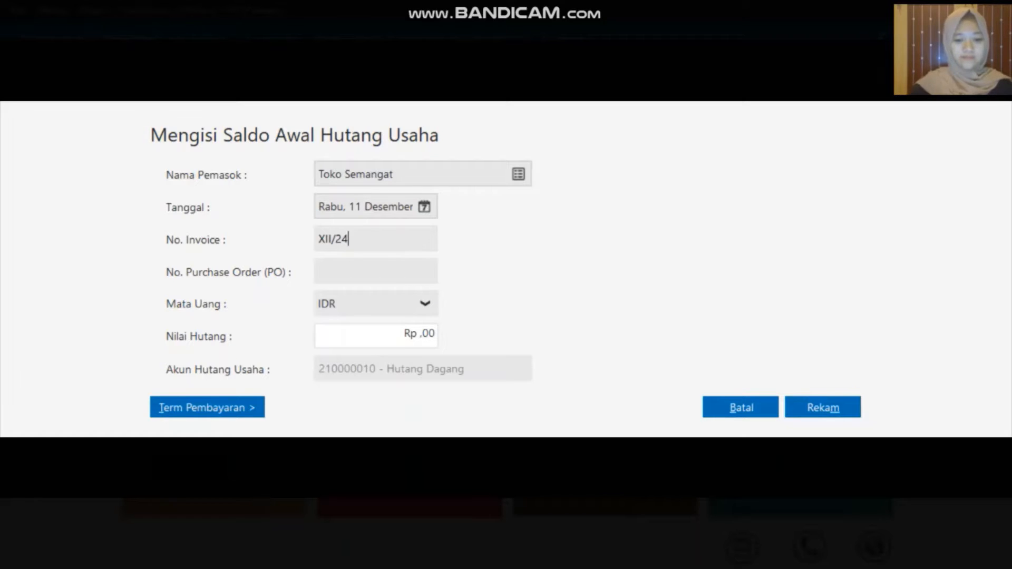
pyautogui.write('3')
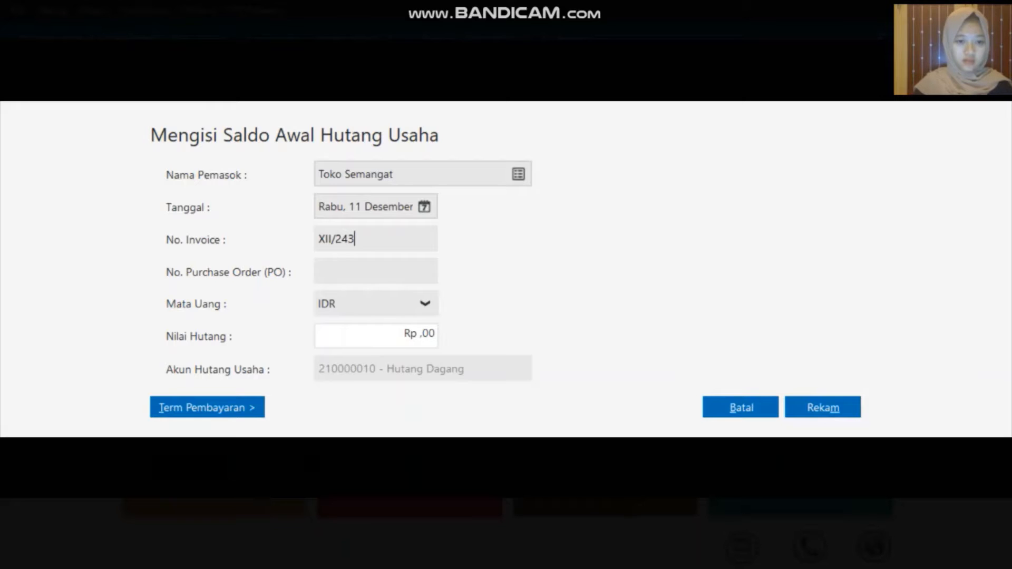
pyautogui.click(376, 335)
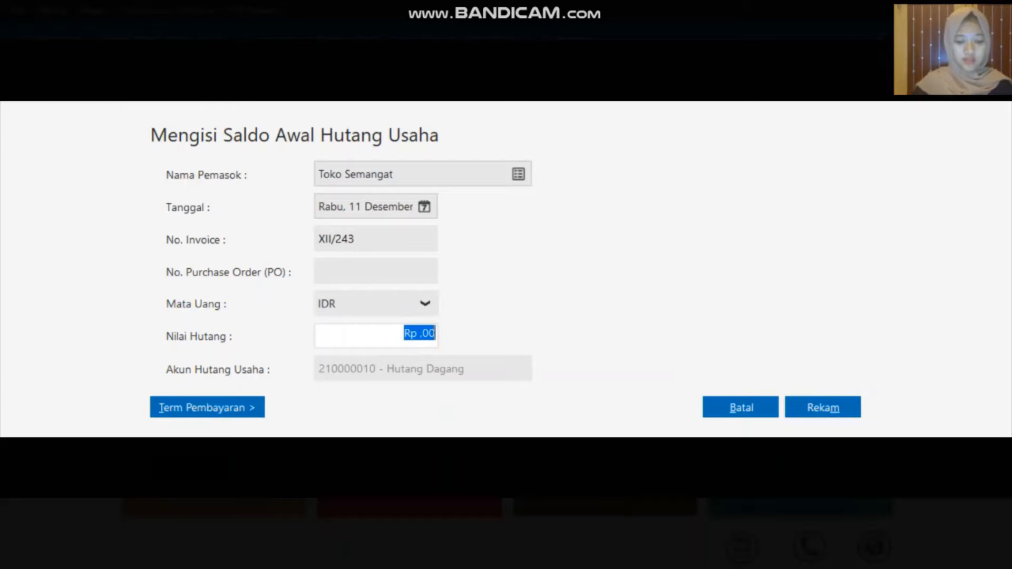
pyautogui.write('31')
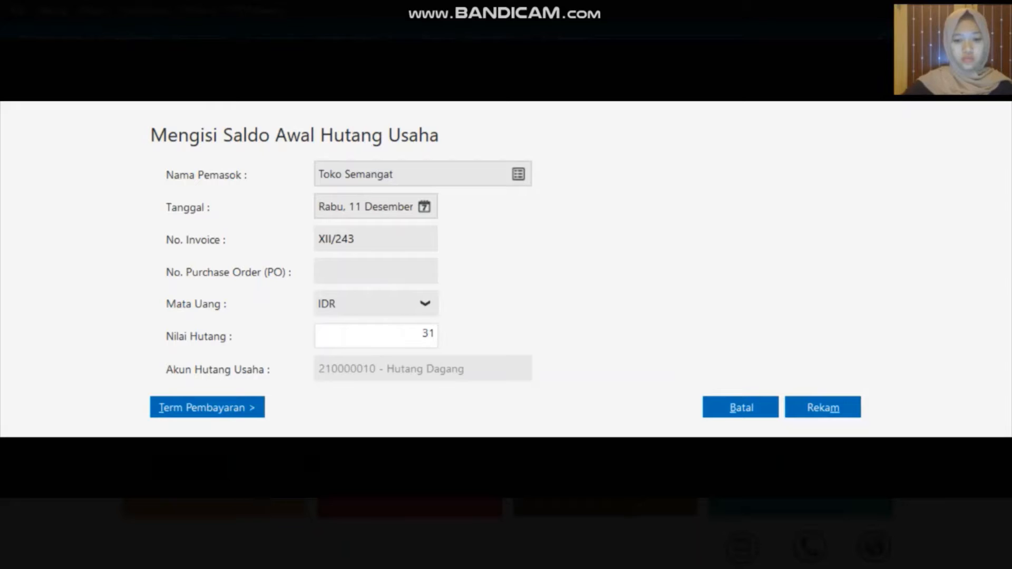
pyautogui.write('00000')
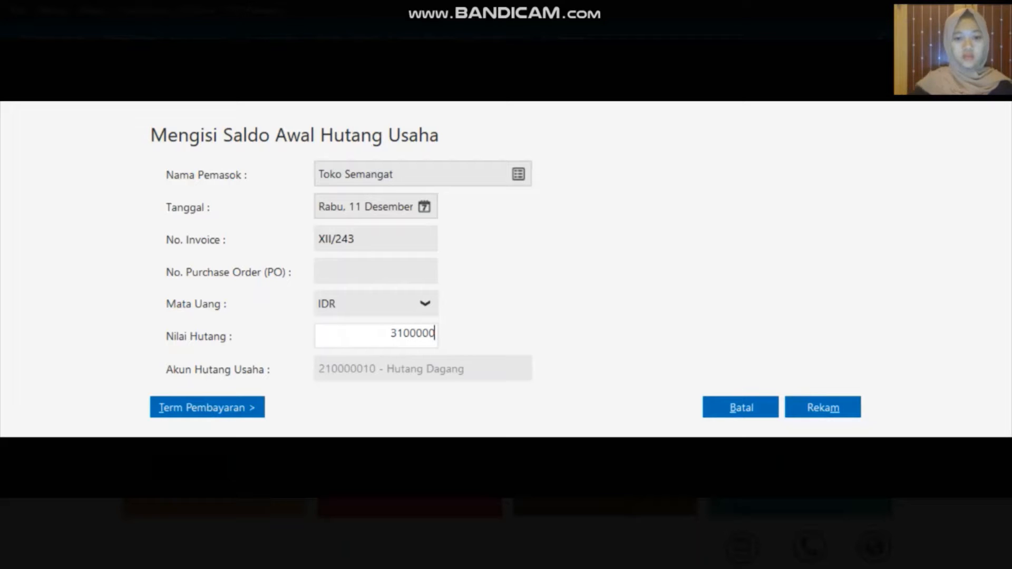
pyautogui.click(807, 408)
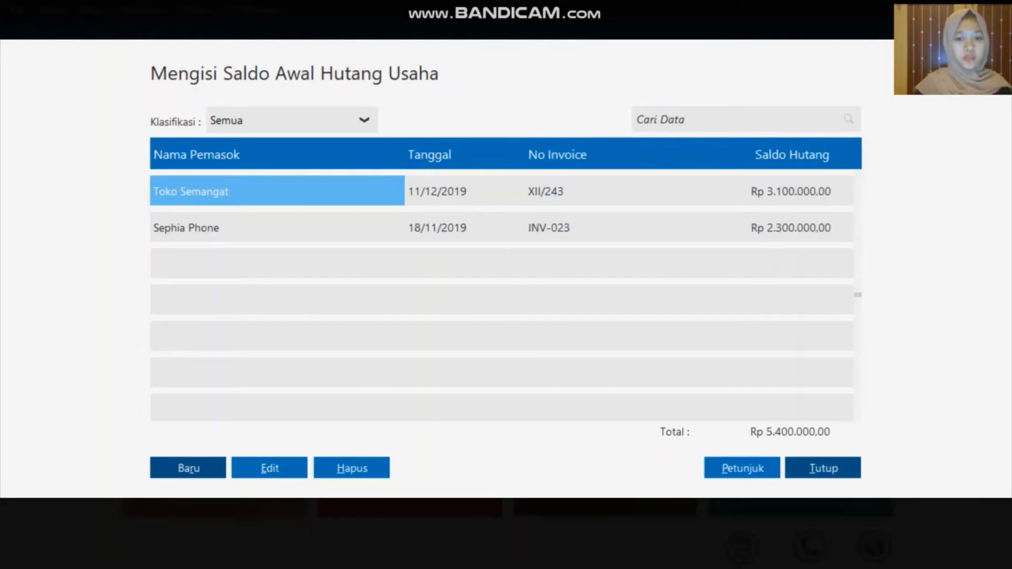
# Close the Saldo Awal Hutang Usaha window to get back to the Data-Data tiles
pyautogui.click(843, 469)
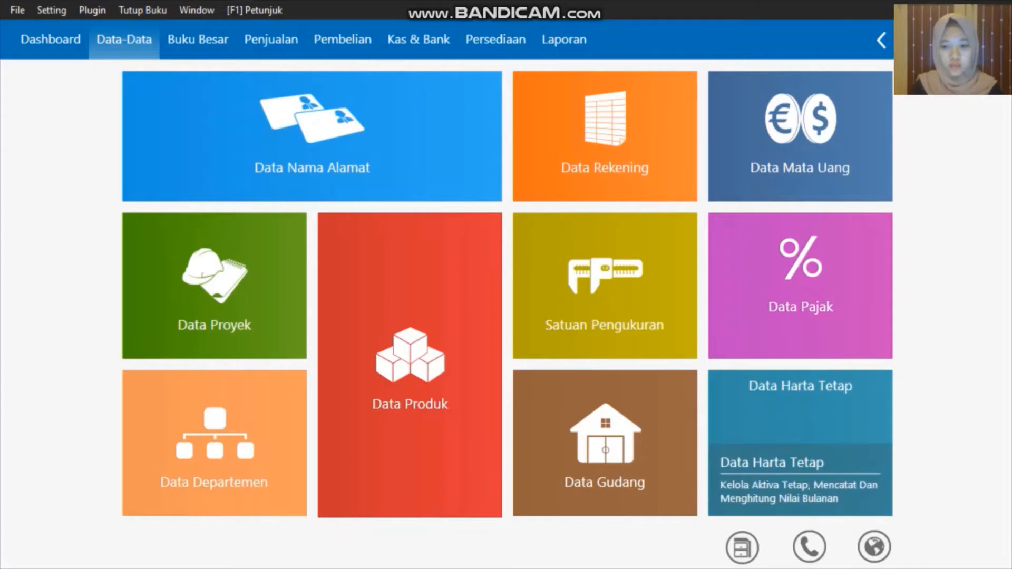
# Start a new fixed asset named Mobil Kijang Innova in the Kendaraan group
pyautogui.moveTo(731, 496)
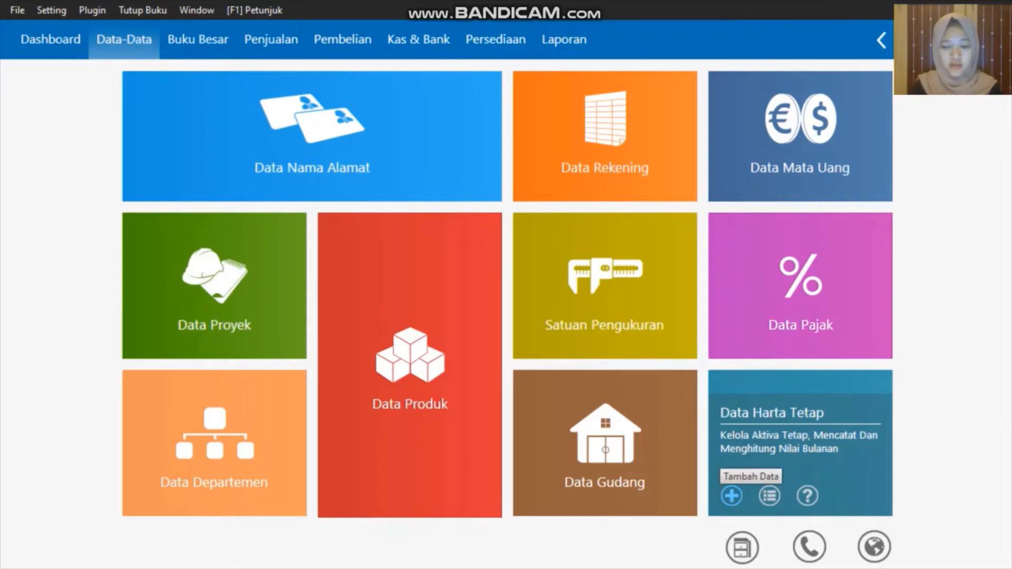
pyautogui.click(731, 495)
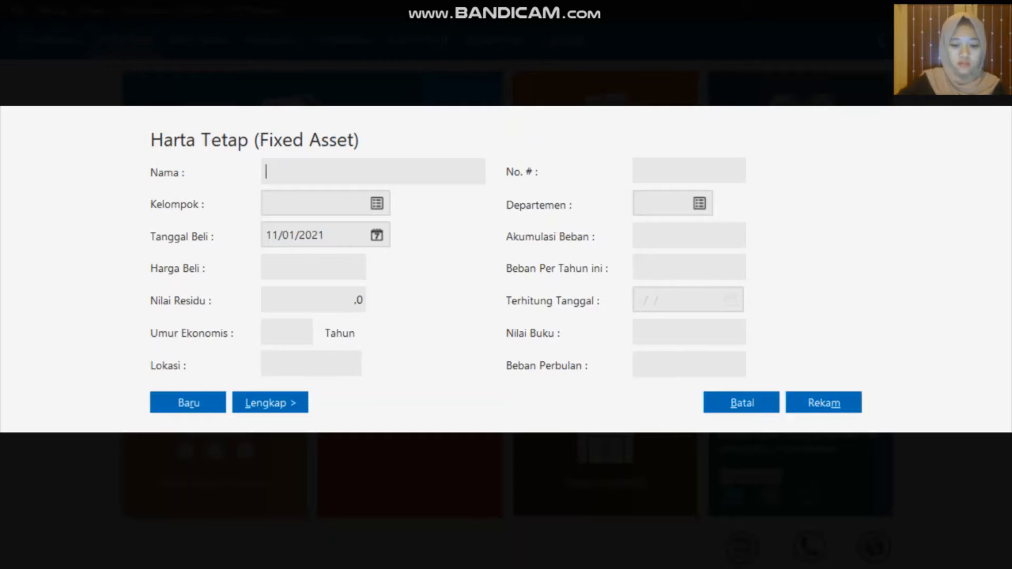
pyautogui.write('Mob')
pyautogui.write('il Kijang ')
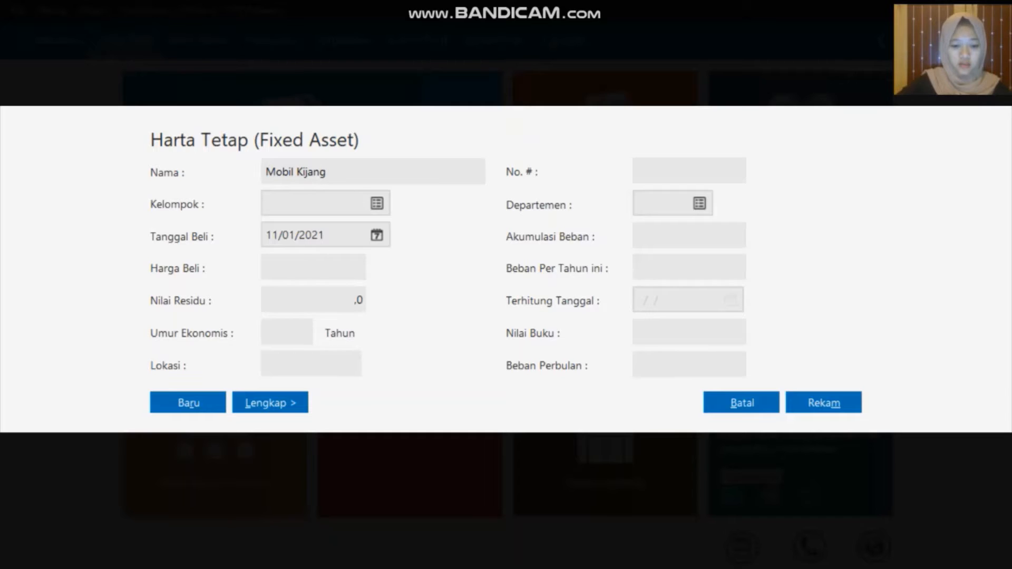
pyautogui.write('Innova')
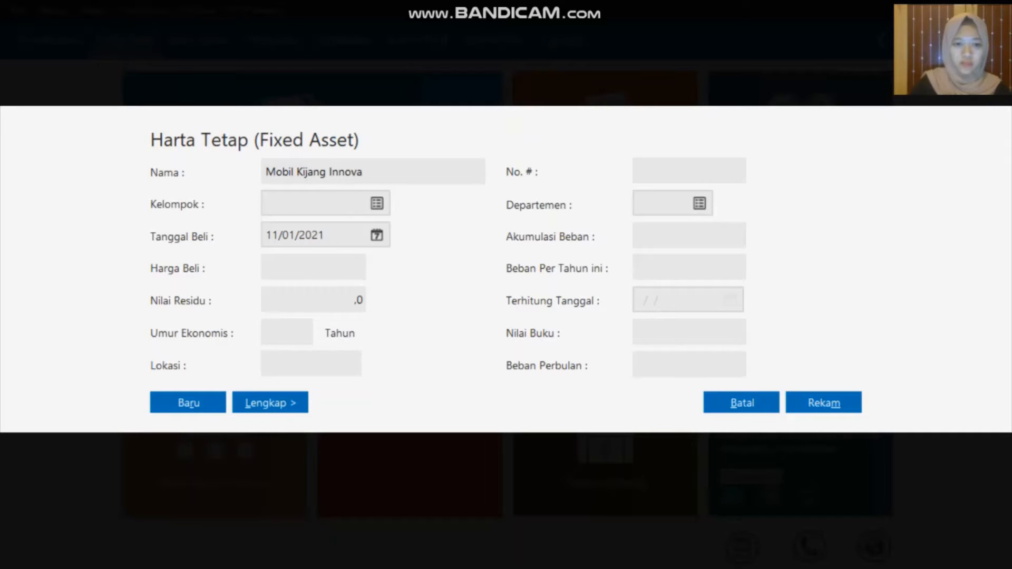
pyautogui.click(377, 204)
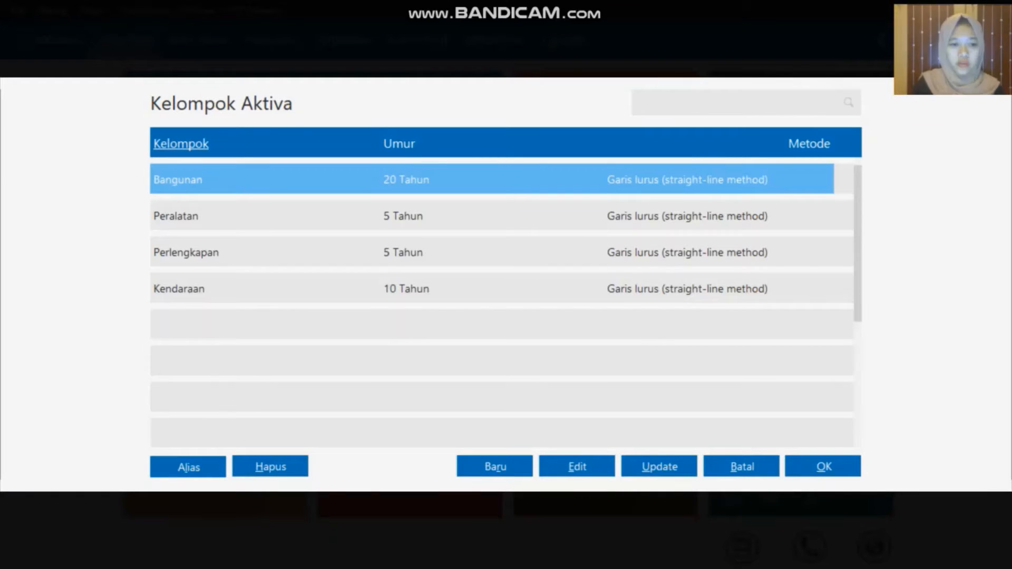
pyautogui.click(379, 289)
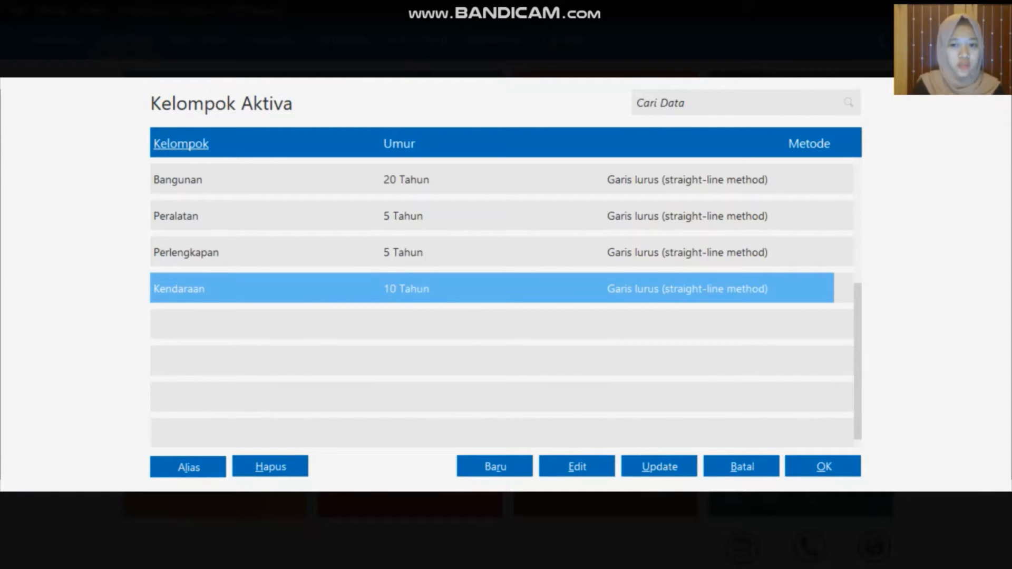
pyautogui.click(823, 467)
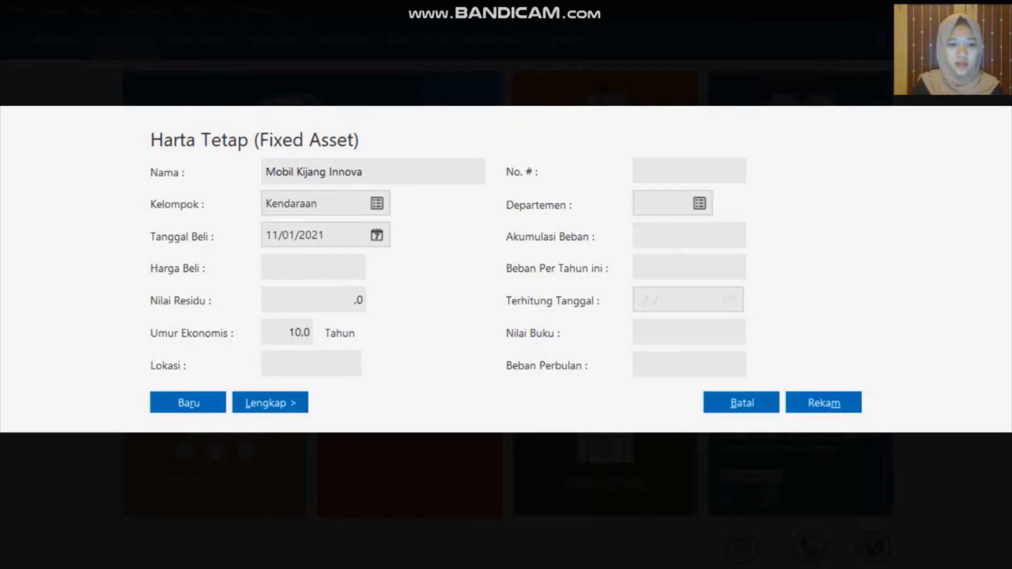
# Set the asset's purchase date to 05/01/2019 using the calendar
pyautogui.click(376, 235)
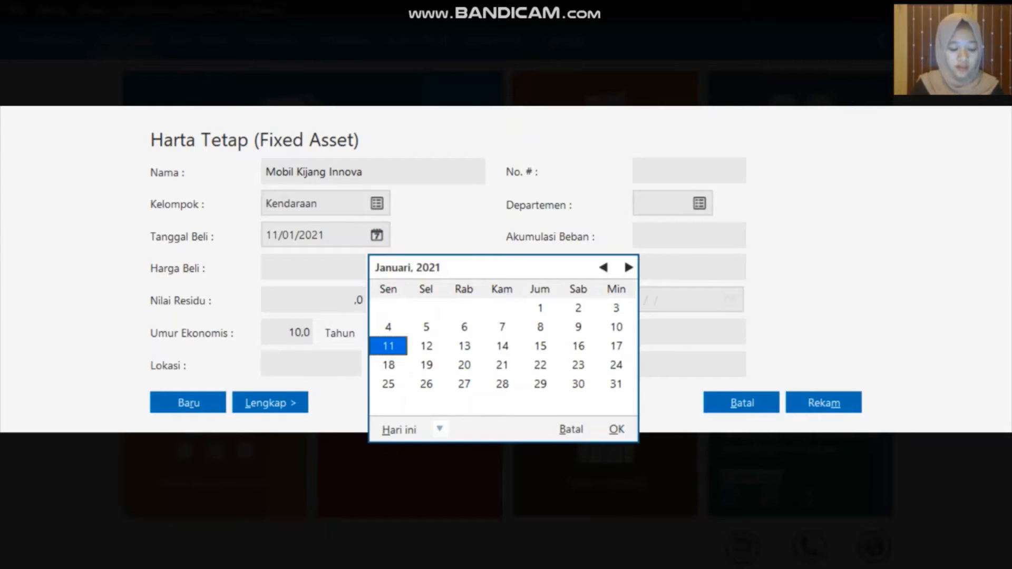
pyautogui.click(439, 430)
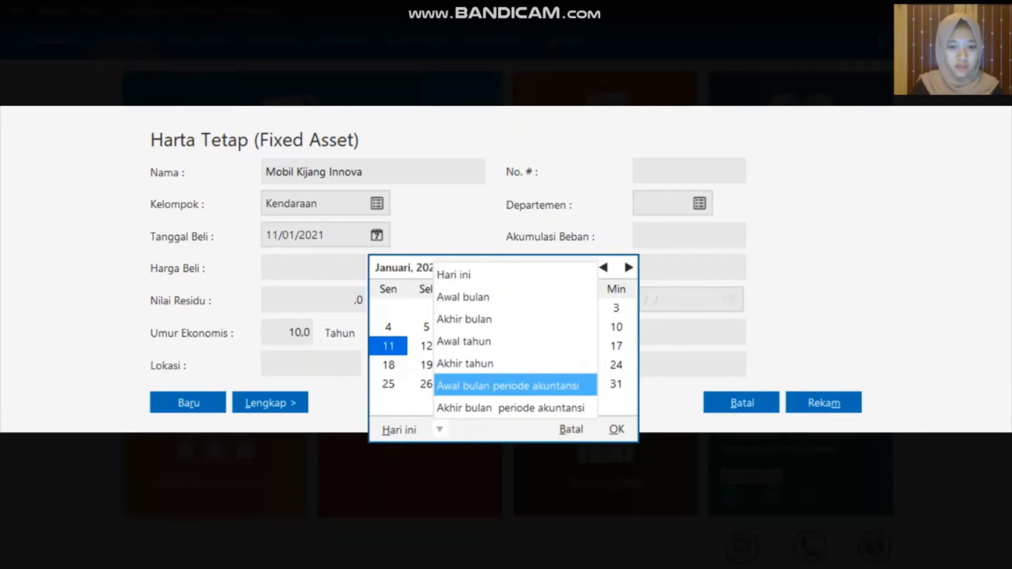
pyautogui.click(494, 390)
pyautogui.click(604, 267)
pyautogui.click(603, 267)
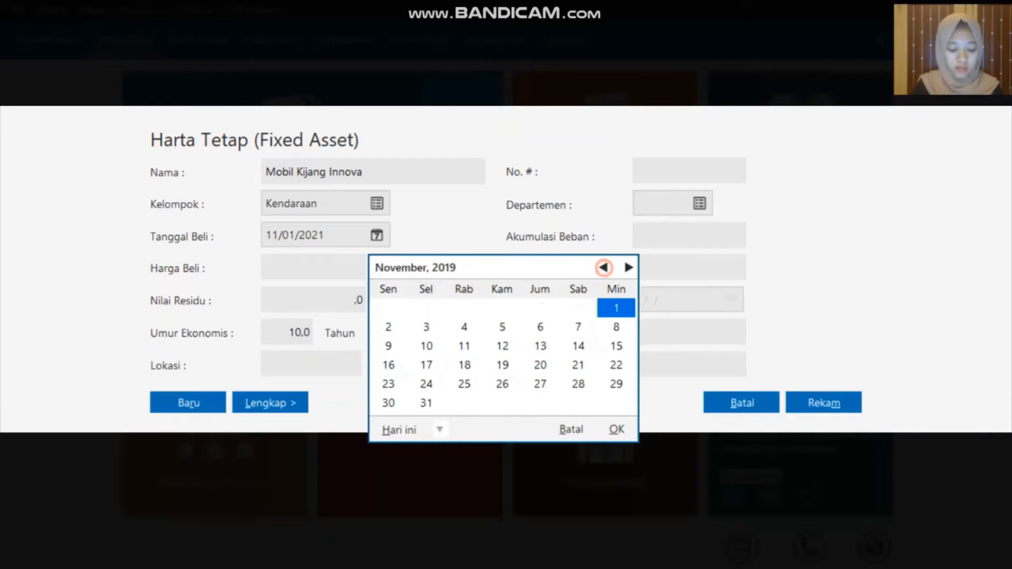
pyautogui.click(603, 267)
pyautogui.click(603, 268)
pyautogui.click(604, 268)
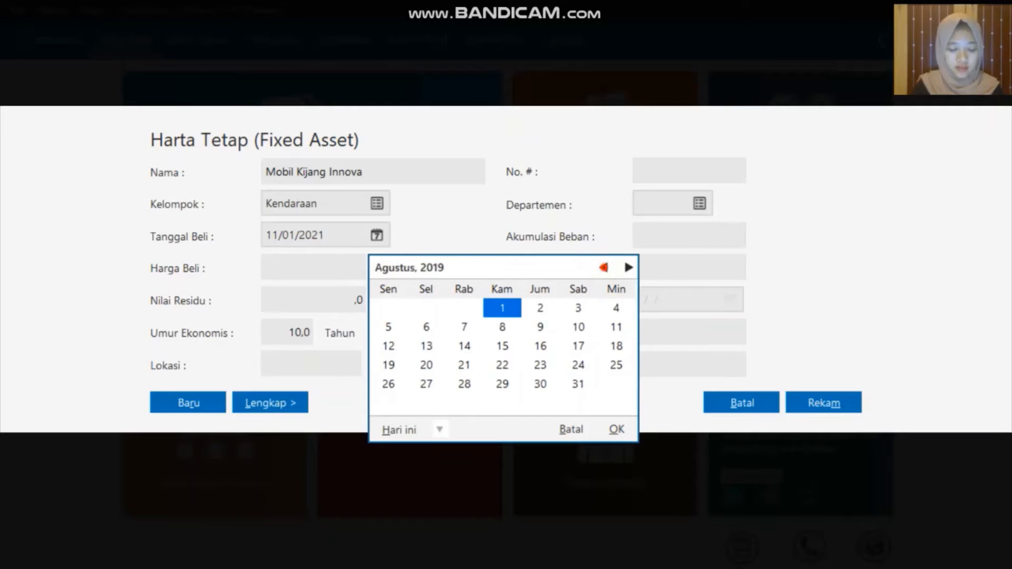
pyautogui.click(604, 268)
pyautogui.click(604, 267)
pyautogui.click(603, 268)
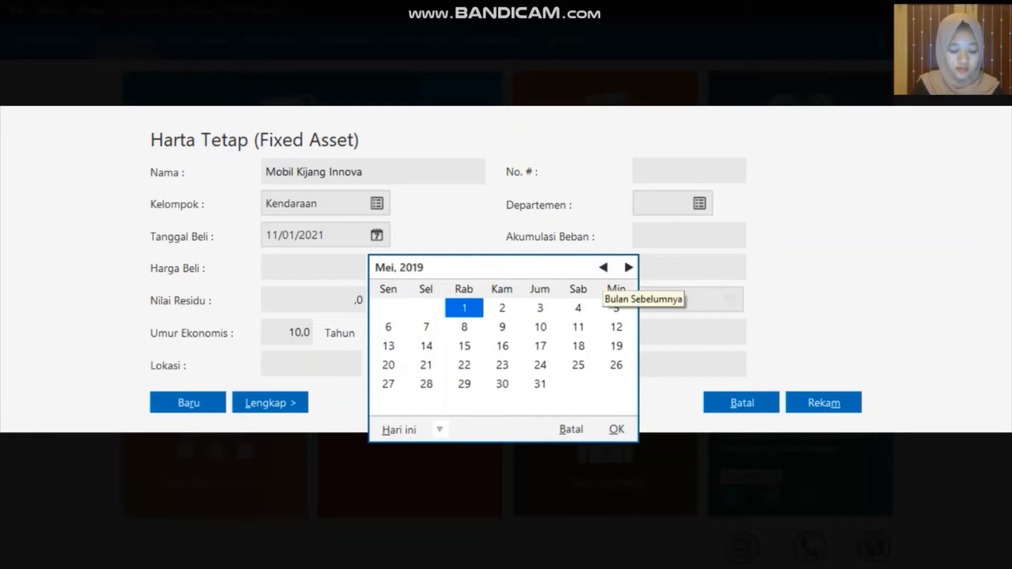
pyautogui.click(603, 267)
pyautogui.click(603, 267)
pyautogui.click(604, 267)
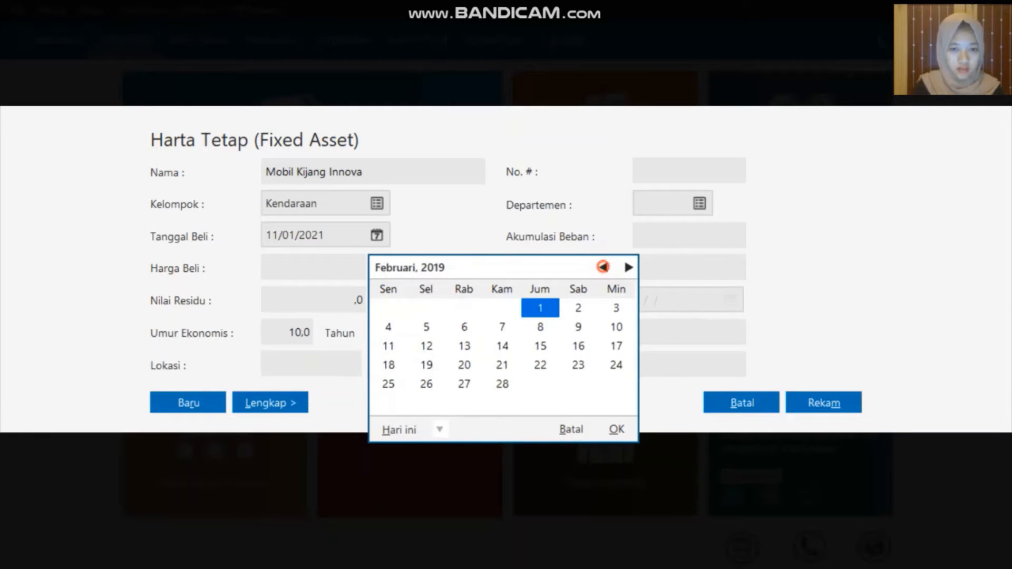
pyautogui.click(603, 267)
pyautogui.click(582, 307)
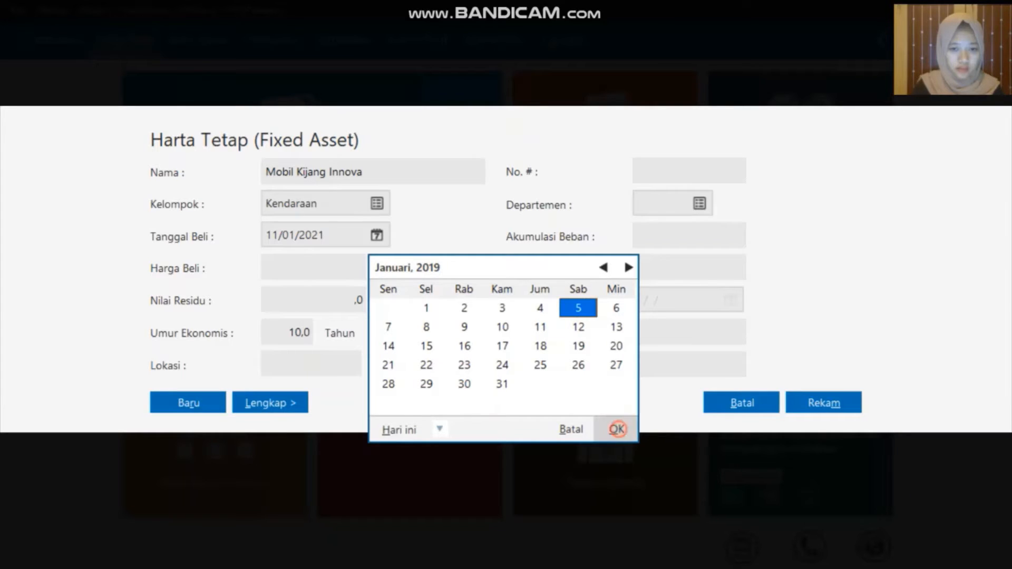
pyautogui.click(616, 428)
pyautogui.click(317, 268)
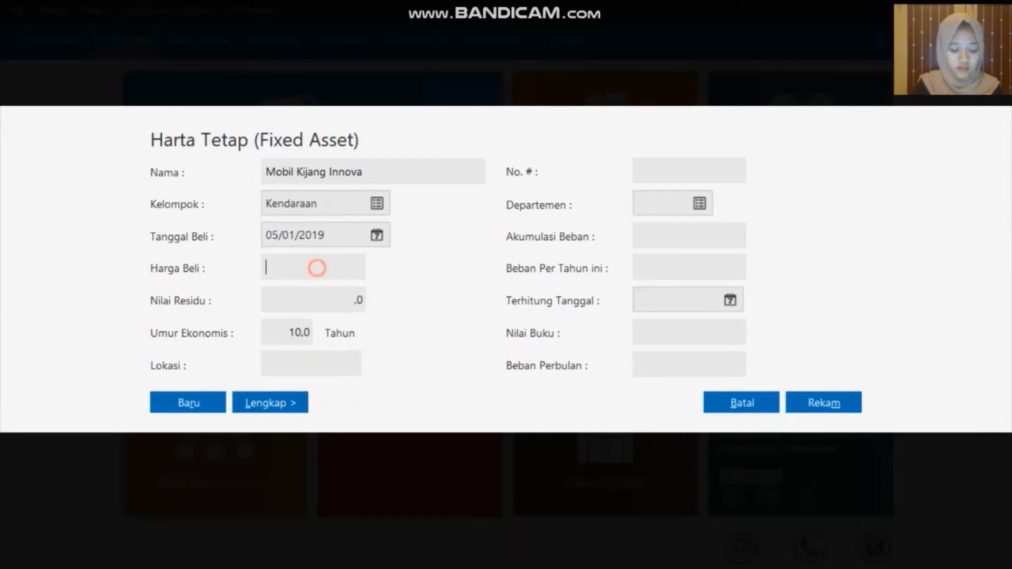
# Enter price 120000000 and accumulated expense 12000000, save, and accept automatic calculation
pyautogui.write('120')
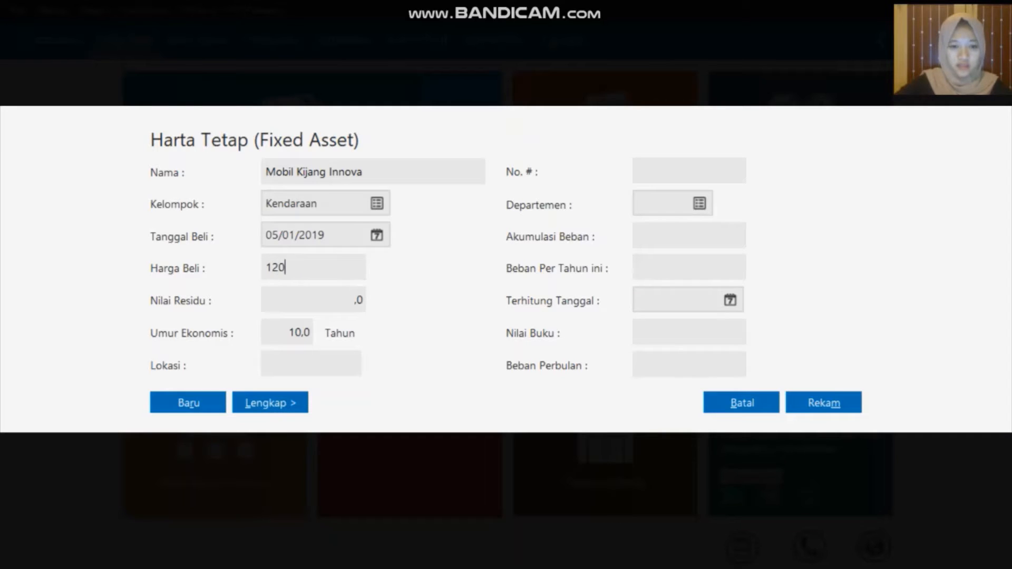
pyautogui.write('000000')
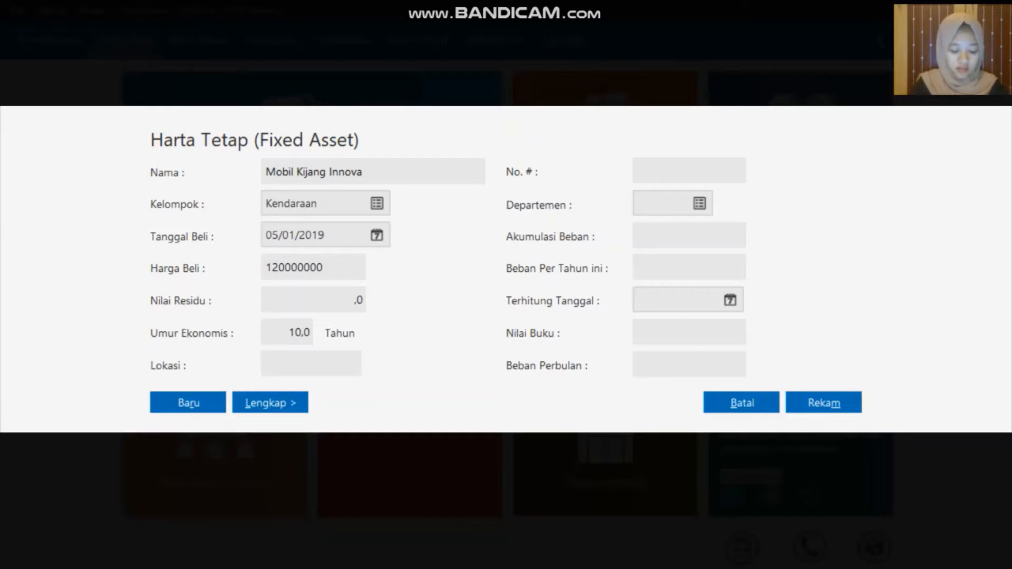
pyautogui.click(669, 232)
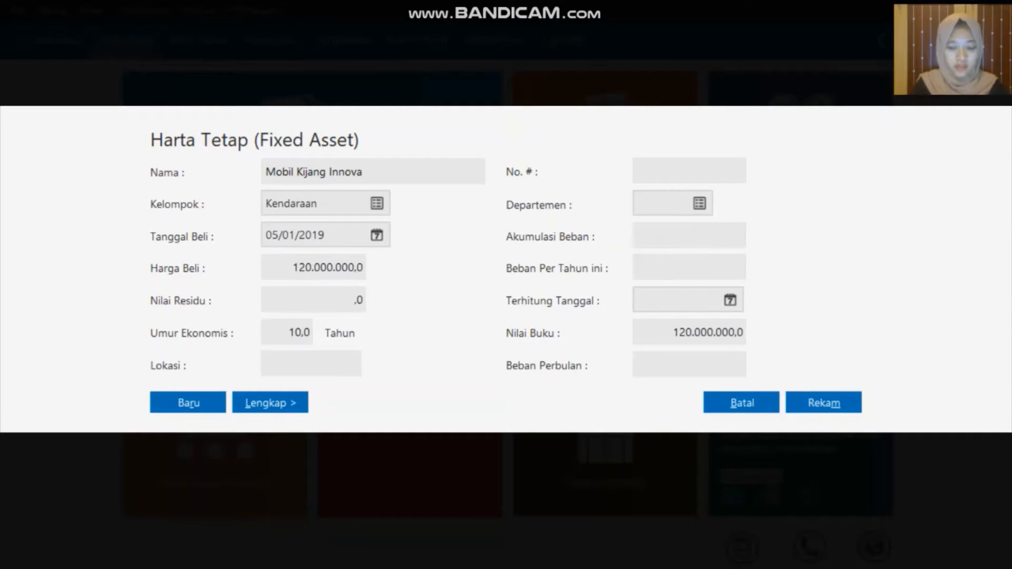
pyautogui.write('12')
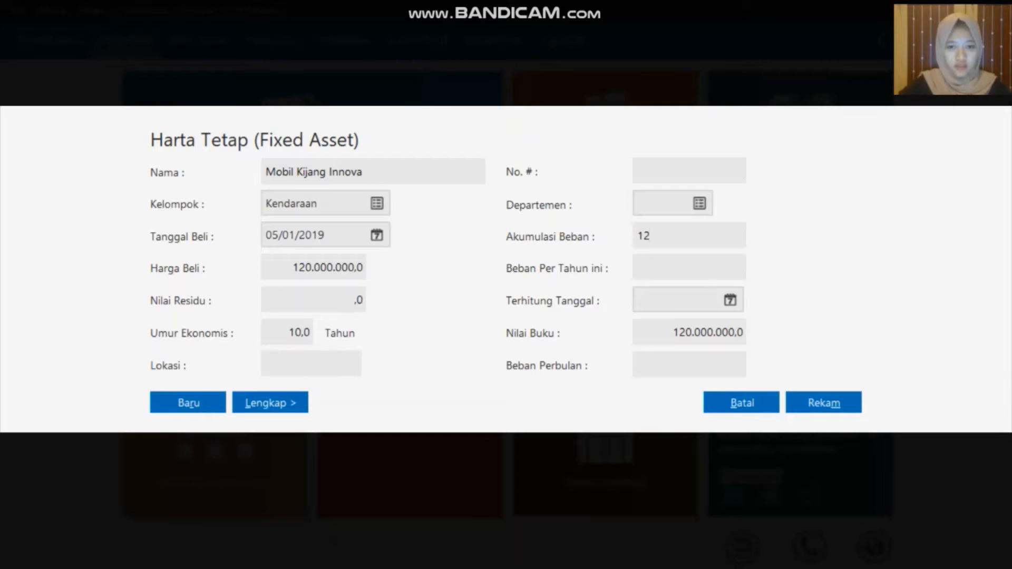
pyautogui.write('000000')
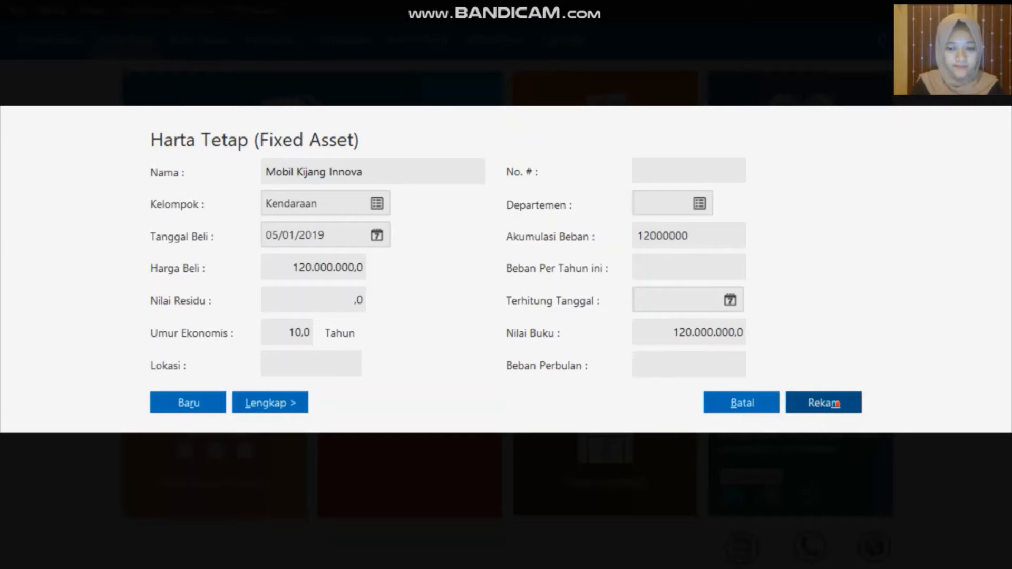
pyautogui.click(836, 410)
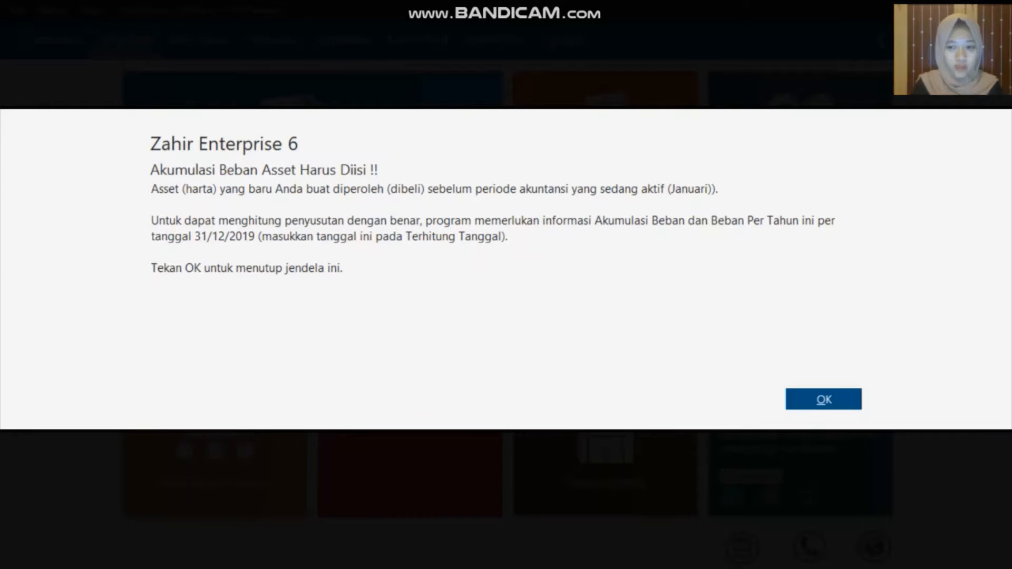
pyautogui.press('Return')
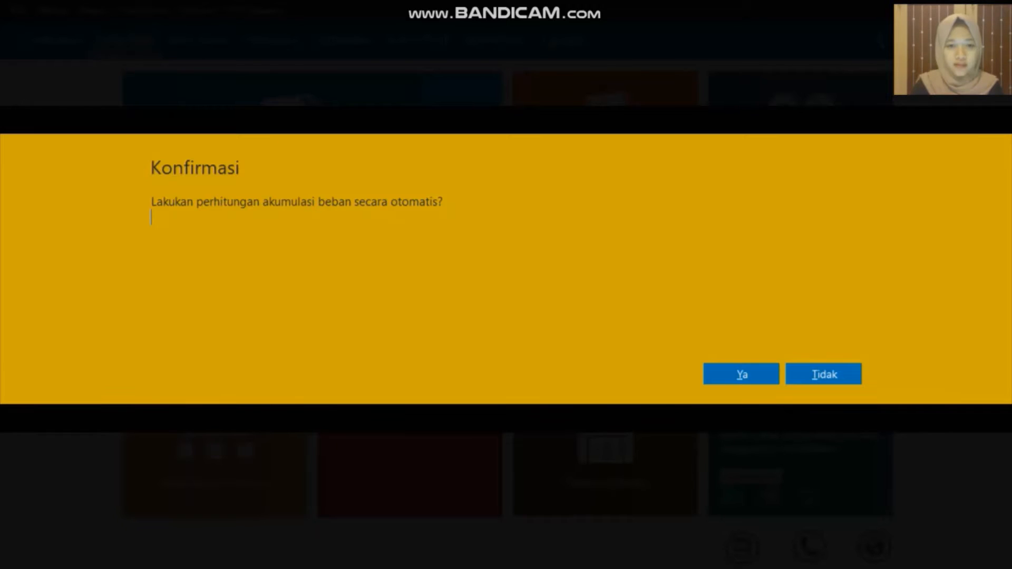
pyautogui.click(708, 376)
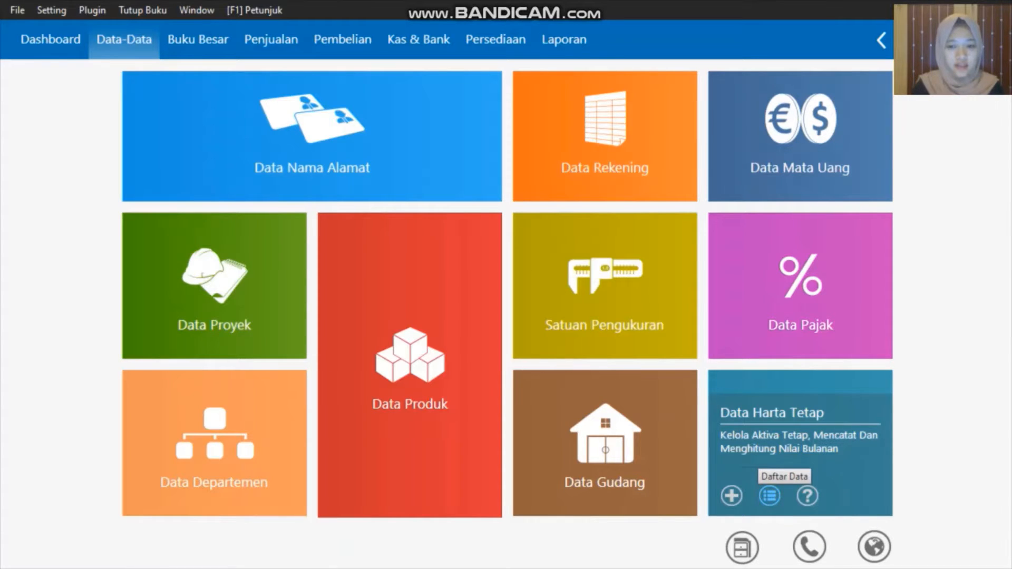
pyautogui.click(769, 496)
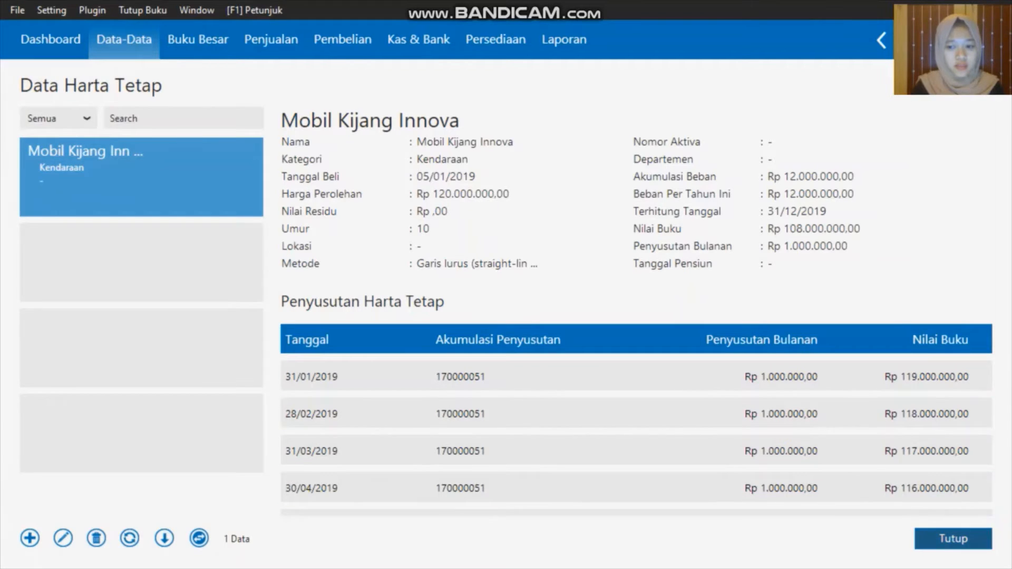
pyautogui.click(954, 539)
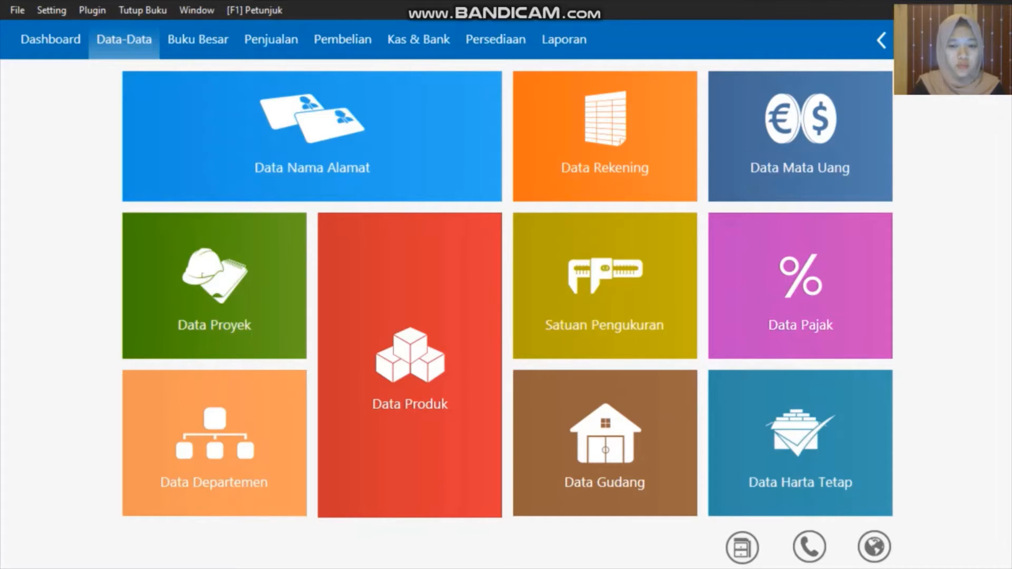
pyautogui.moveTo(605, 295)
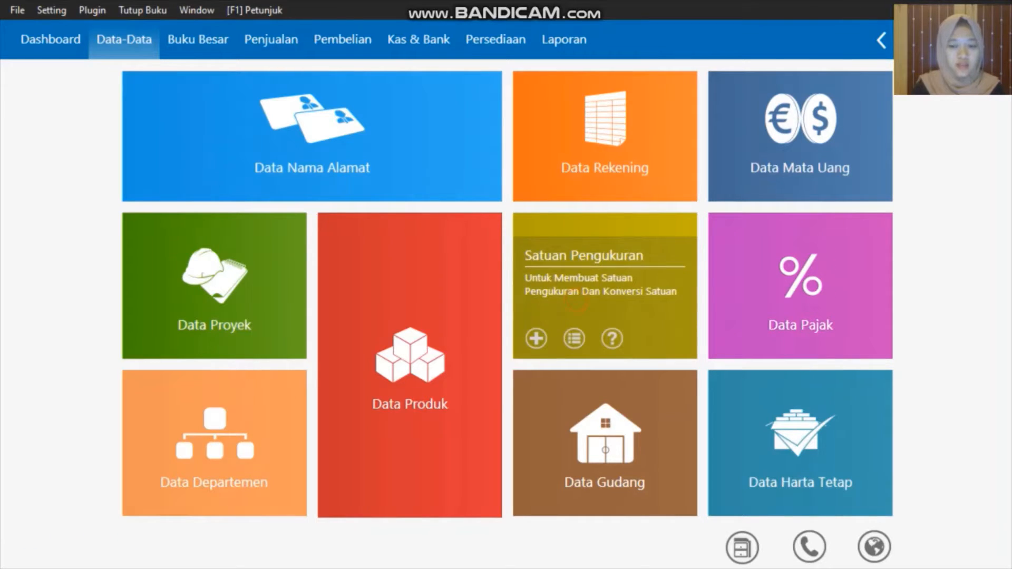
pyautogui.click(576, 304)
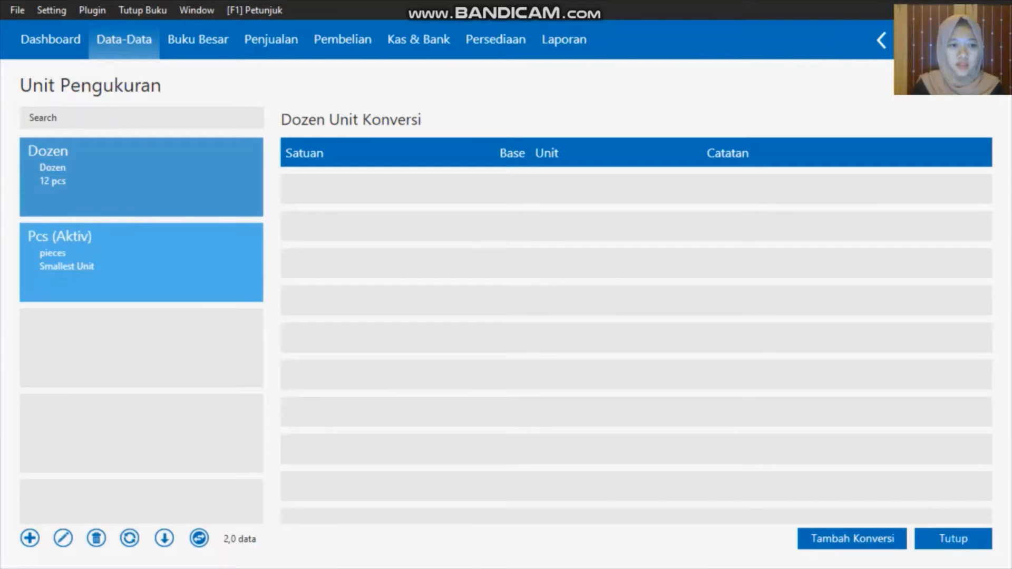
pyautogui.click(51, 248)
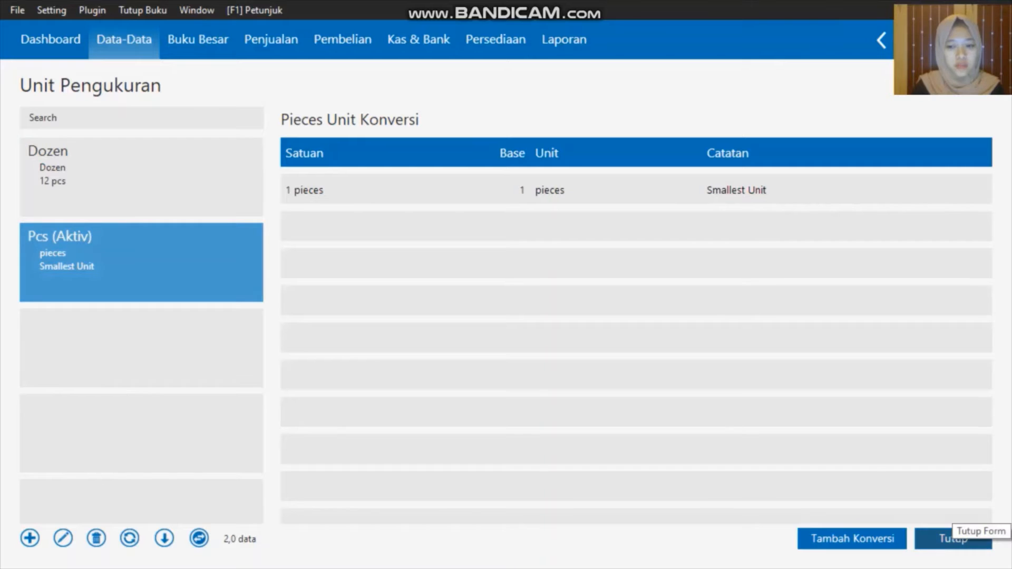
pyautogui.click(978, 539)
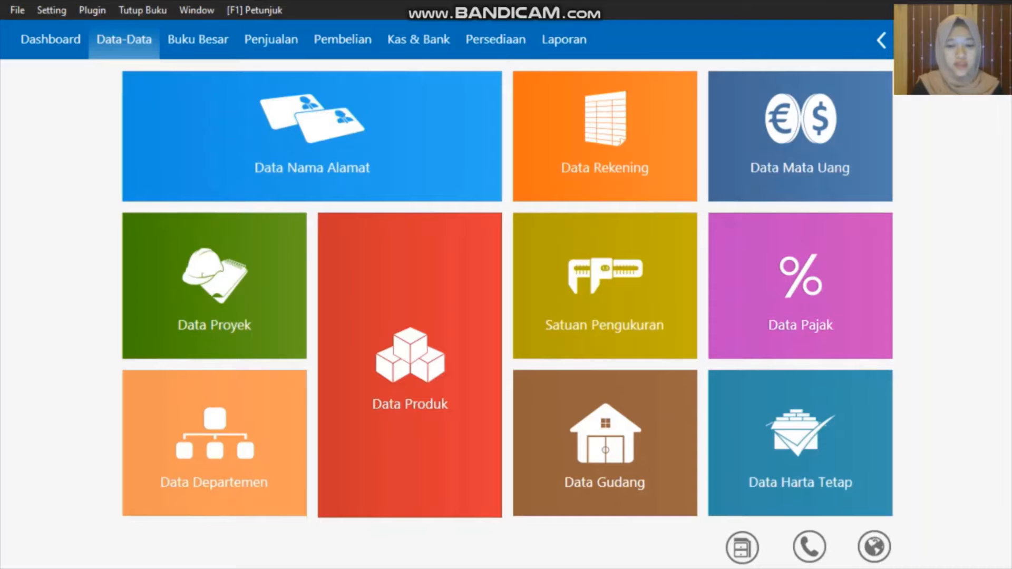
pyautogui.moveTo(410, 404)
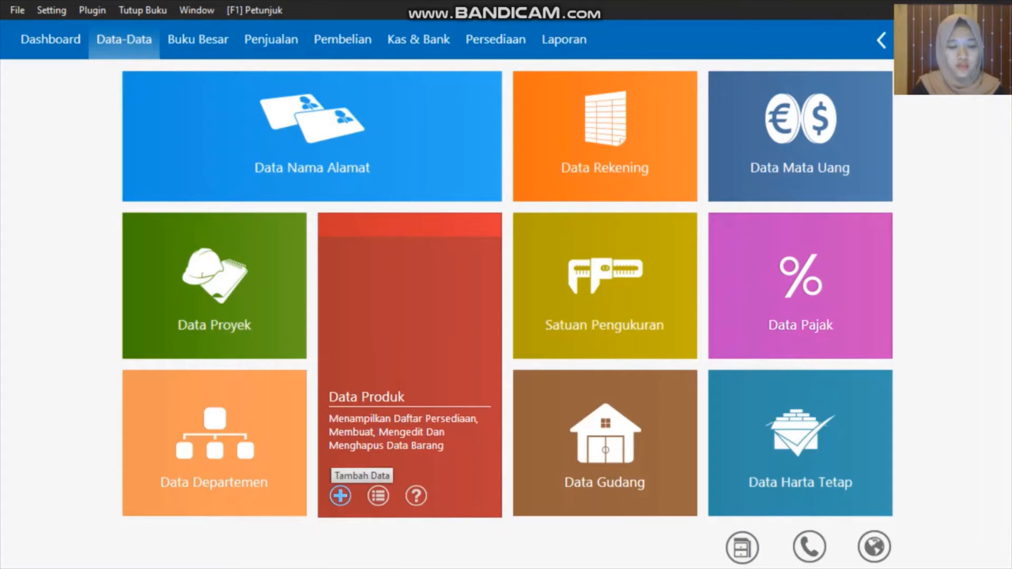
# Create a new item with code H-001 and description Samsung Galaxy J1
pyautogui.click(340, 495)
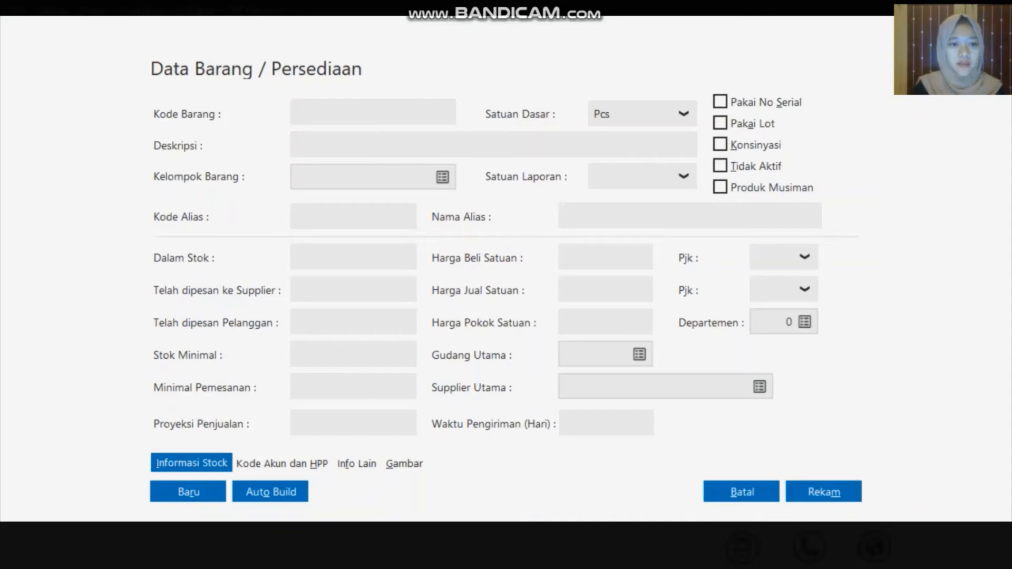
pyautogui.click(442, 177)
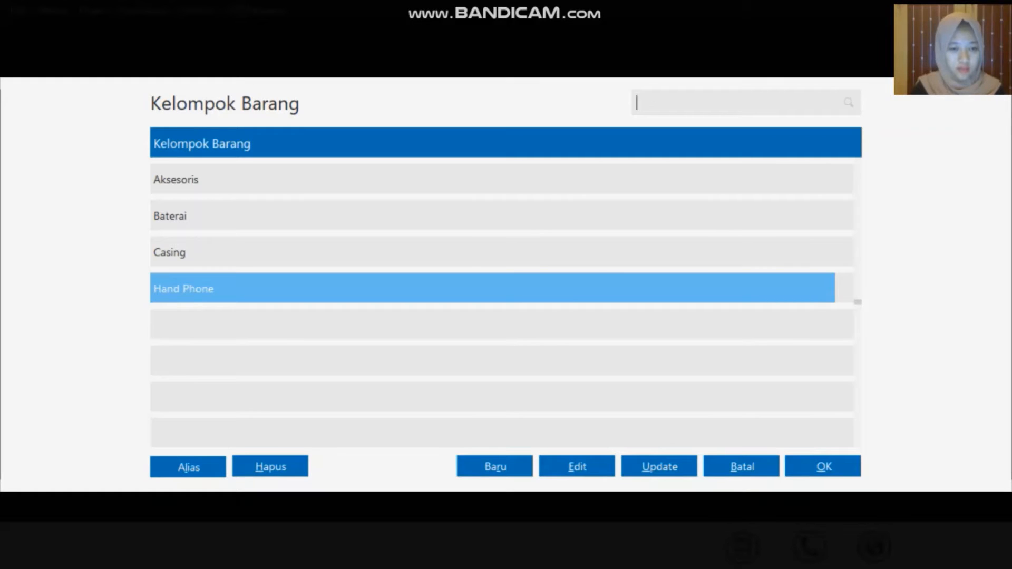
pyautogui.click(743, 467)
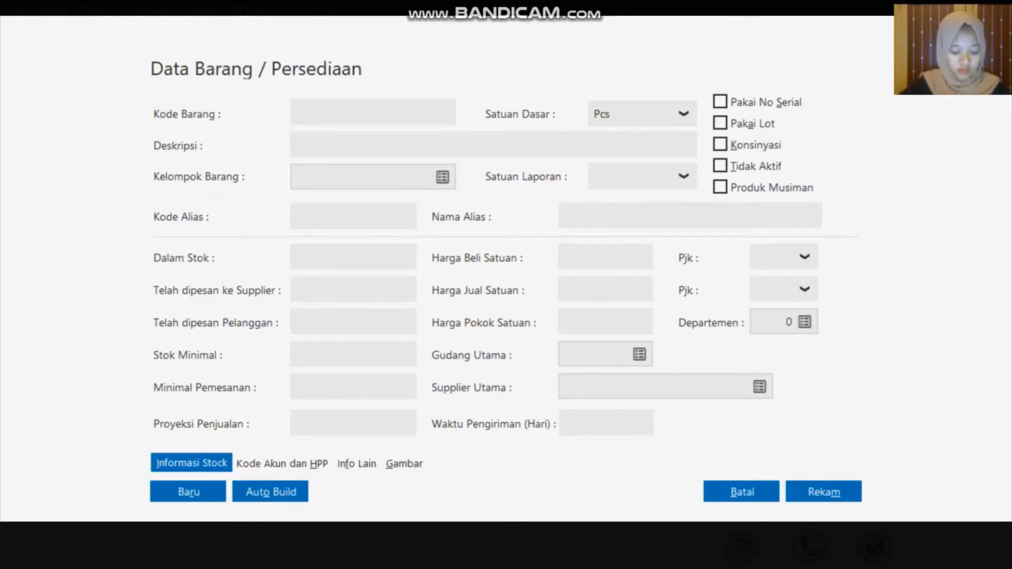
pyautogui.write('H')
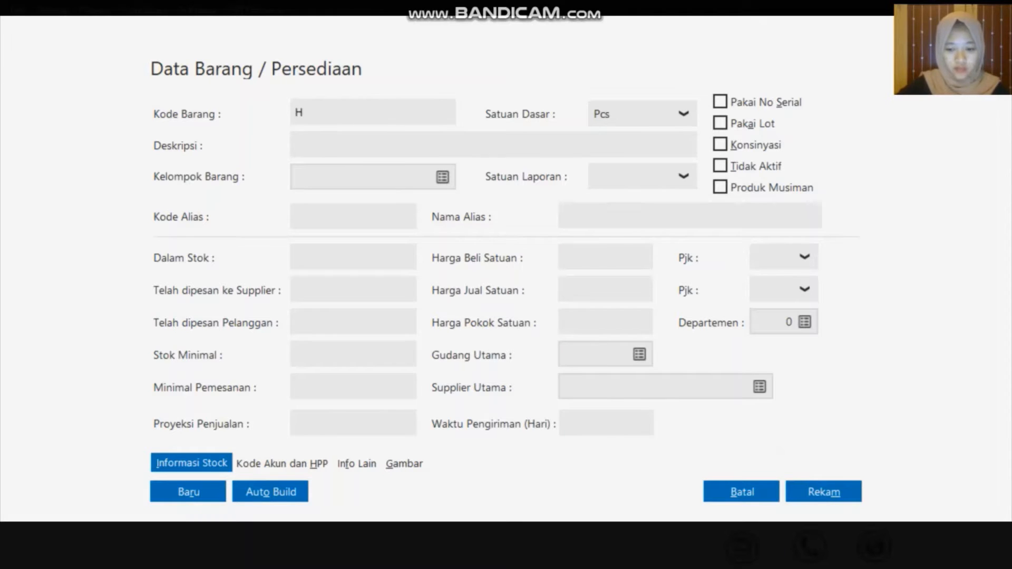
pyautogui.write('-00')
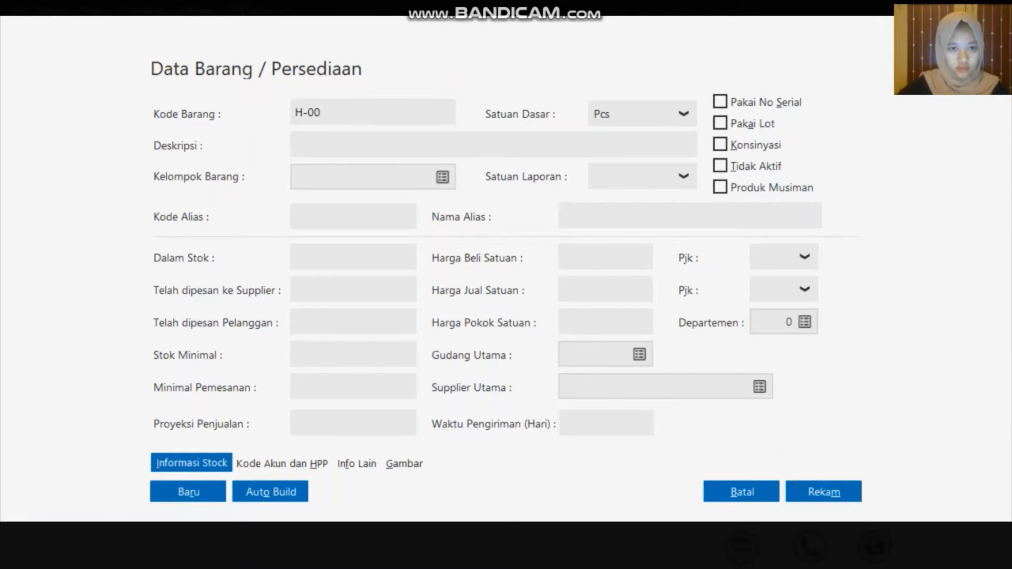
pyautogui.write('1')
pyautogui.click(452, 152)
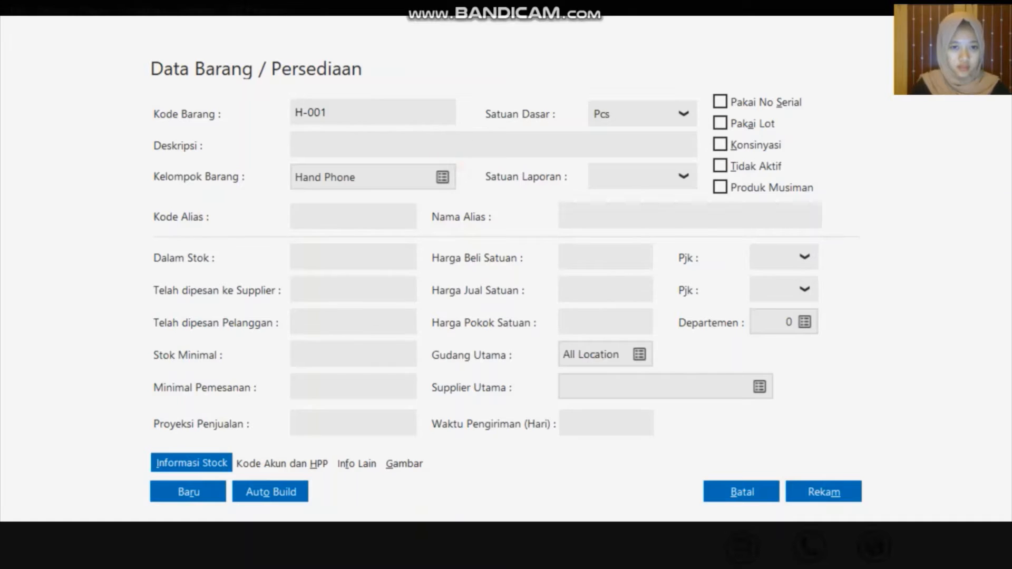
pyautogui.click(452, 147)
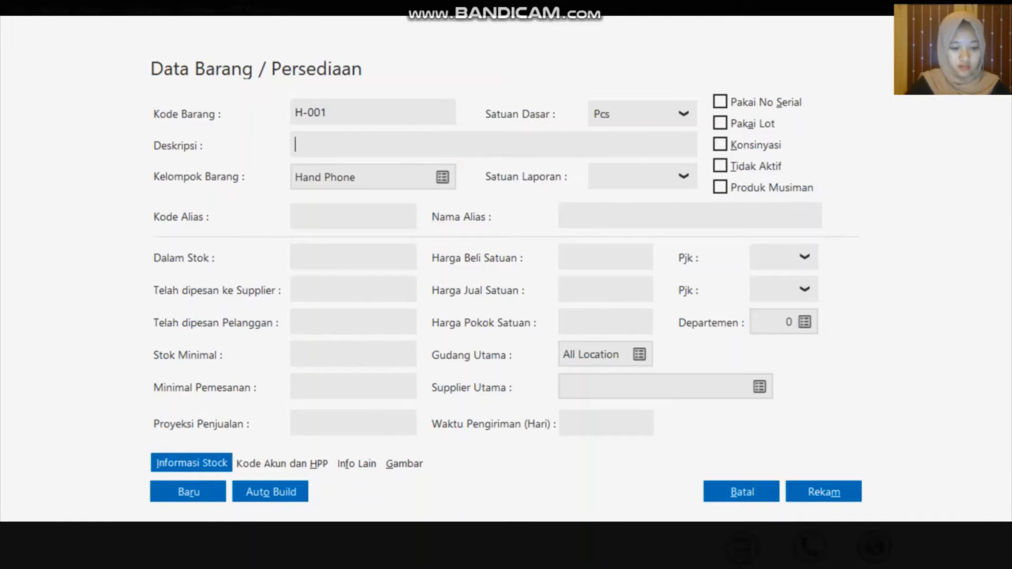
pyautogui.write('Sam')
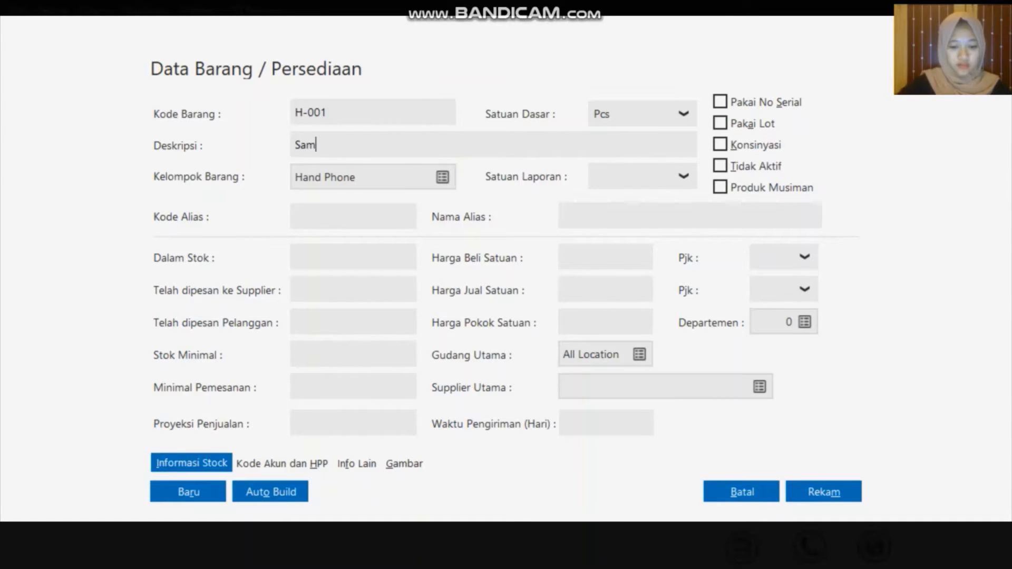
pyautogui.write('sung ')
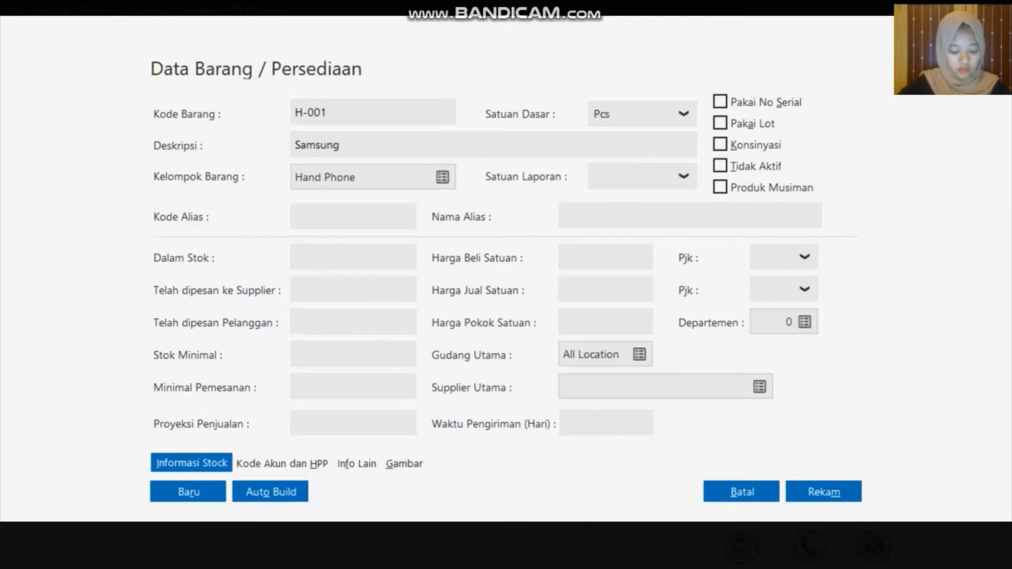
pyautogui.write('Galaxy J')
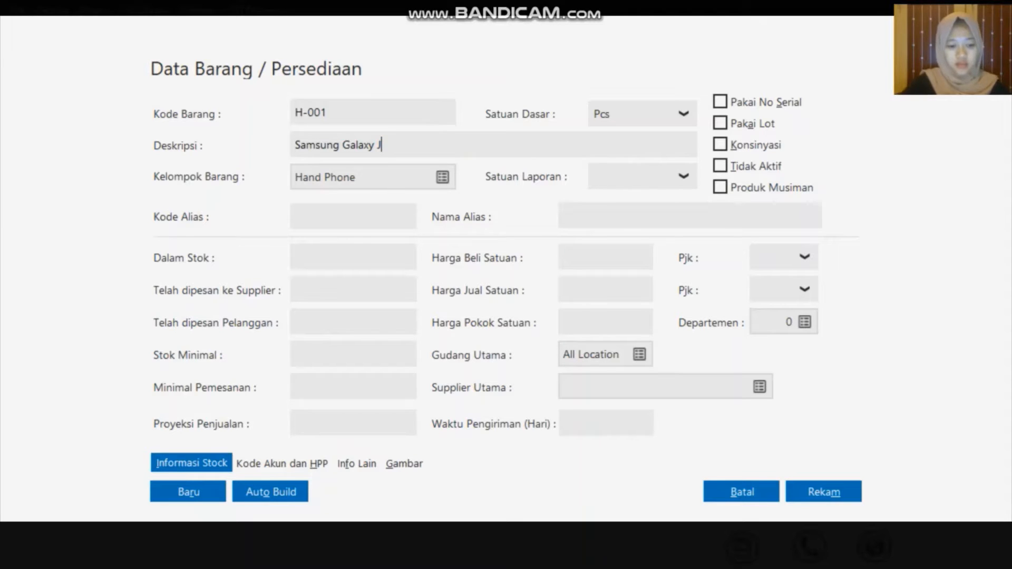
pyautogui.write('1')
pyautogui.press('BackSpace')
pyautogui.write('1')
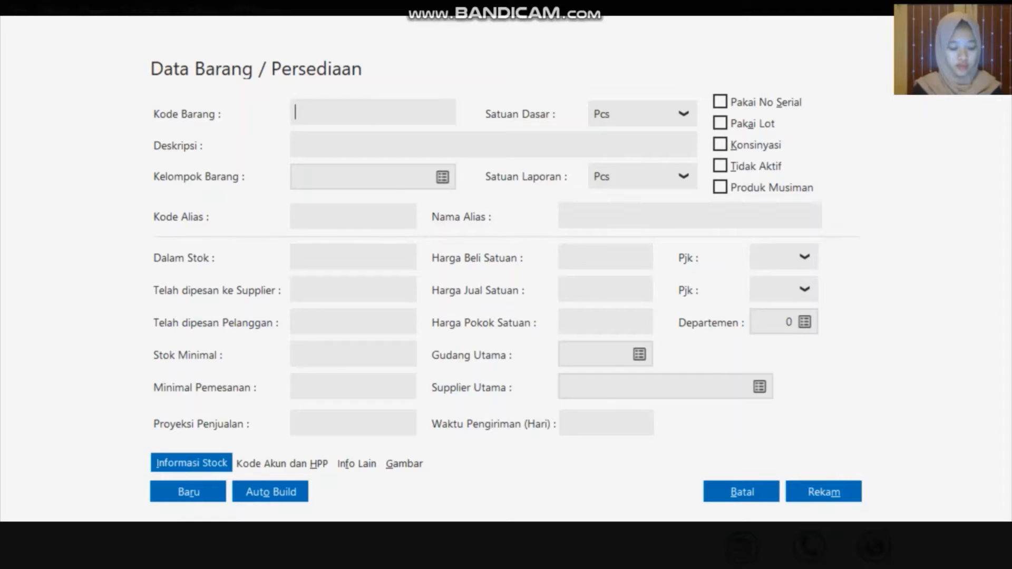
# Save item C-001 Casing Samsung in the Casing group
pyautogui.click(442, 176)
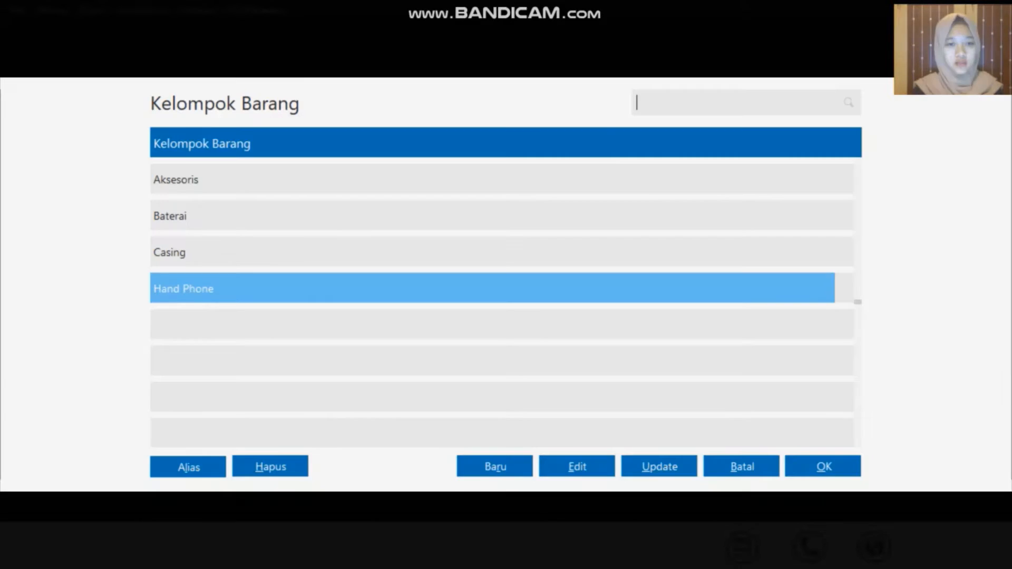
pyautogui.click(344, 249)
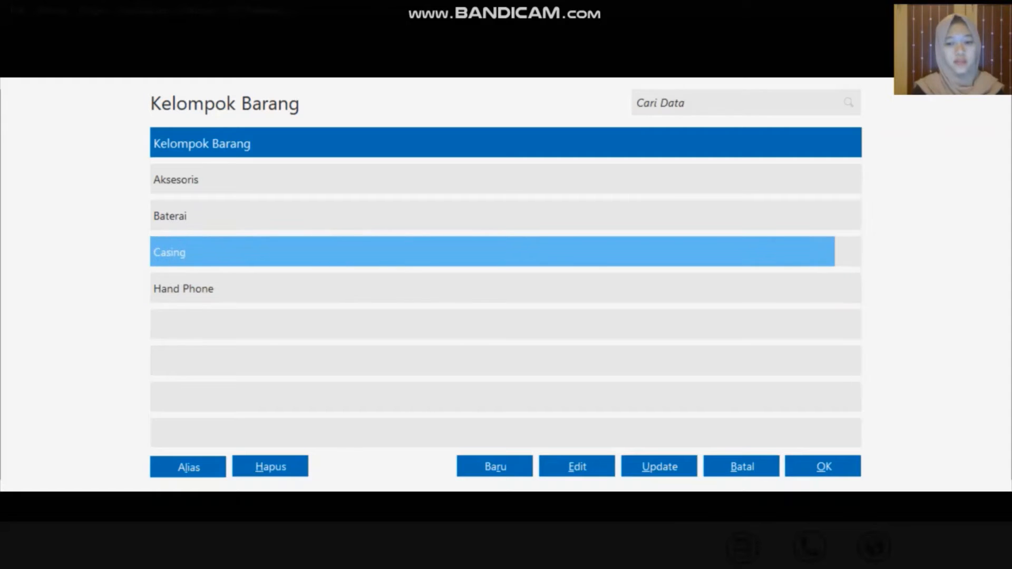
pyautogui.click(824, 467)
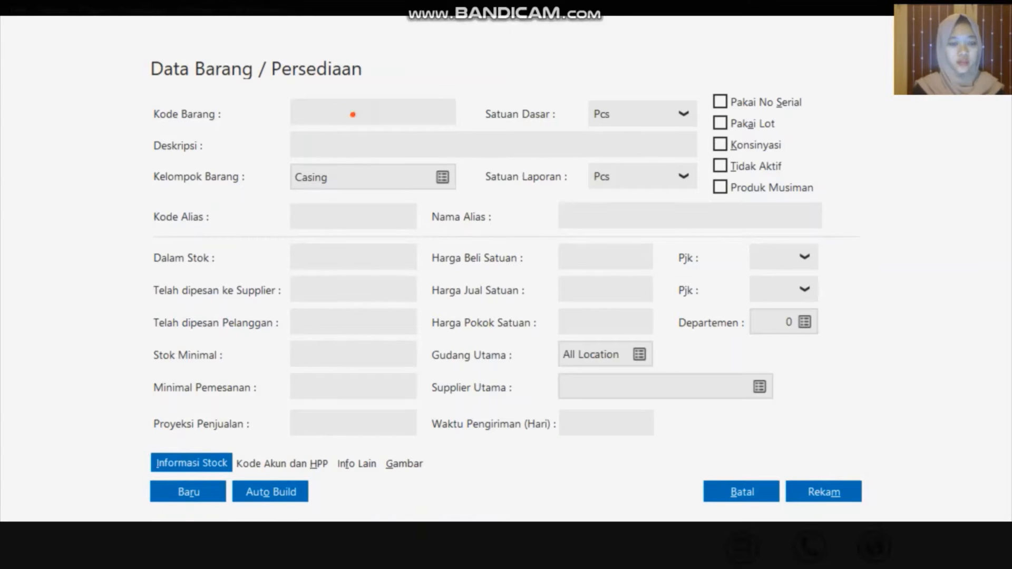
pyautogui.write('C')
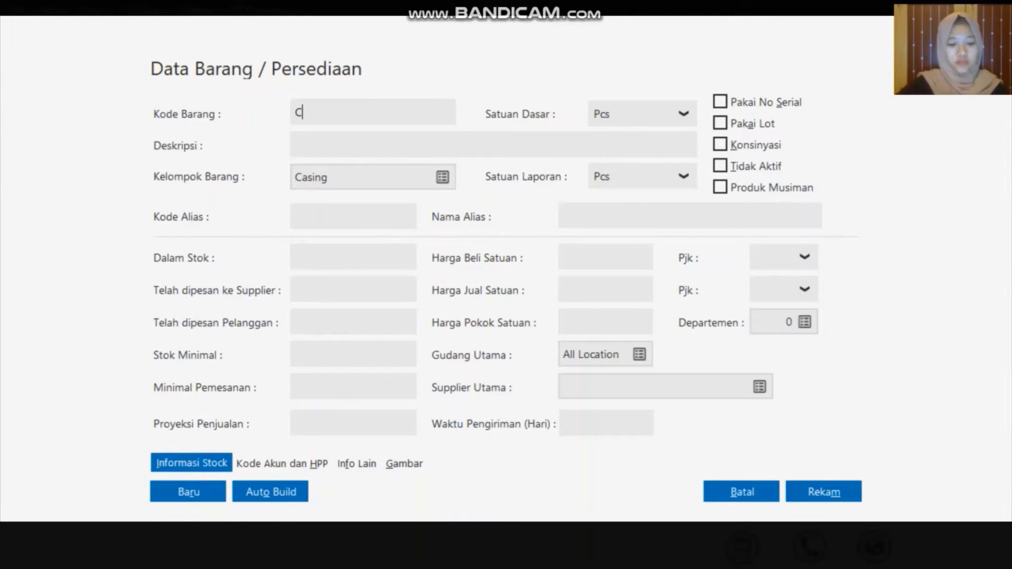
pyautogui.write('-00')
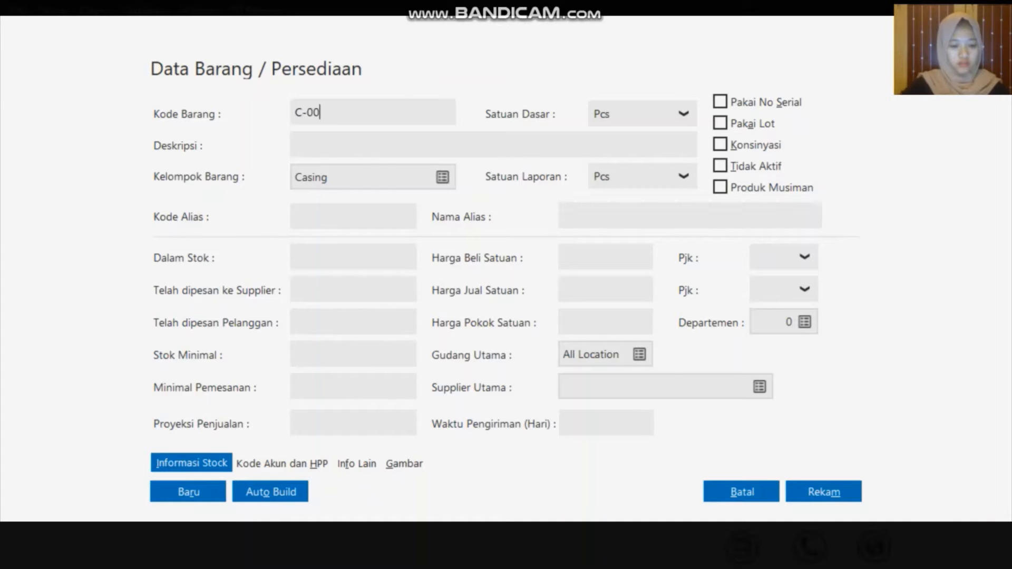
pyautogui.write('1')
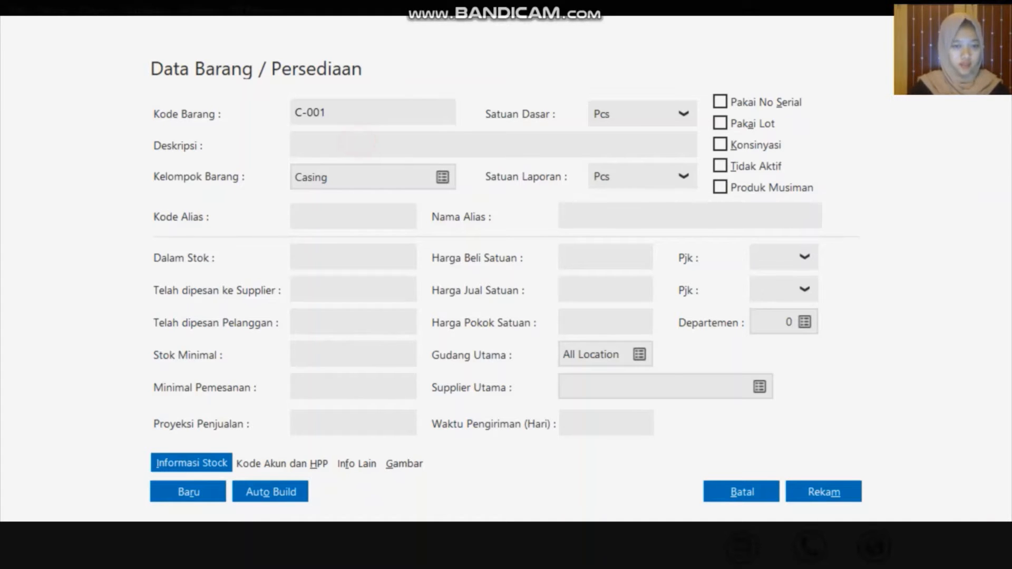
pyautogui.click(356, 147)
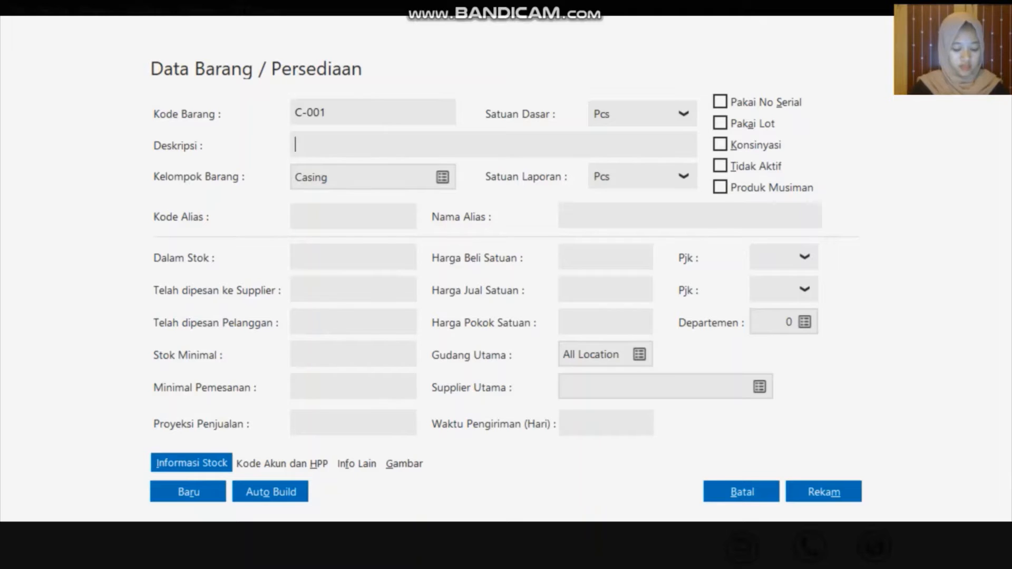
pyautogui.write('Casing ')
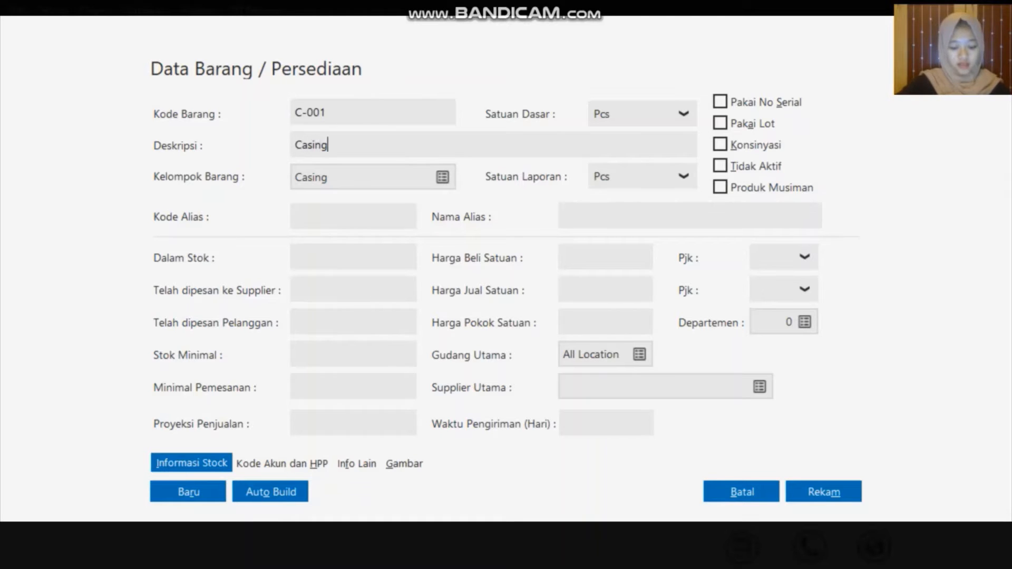
pyautogui.write('s')
pyautogui.press('BackSpace')
pyautogui.write('Sams')
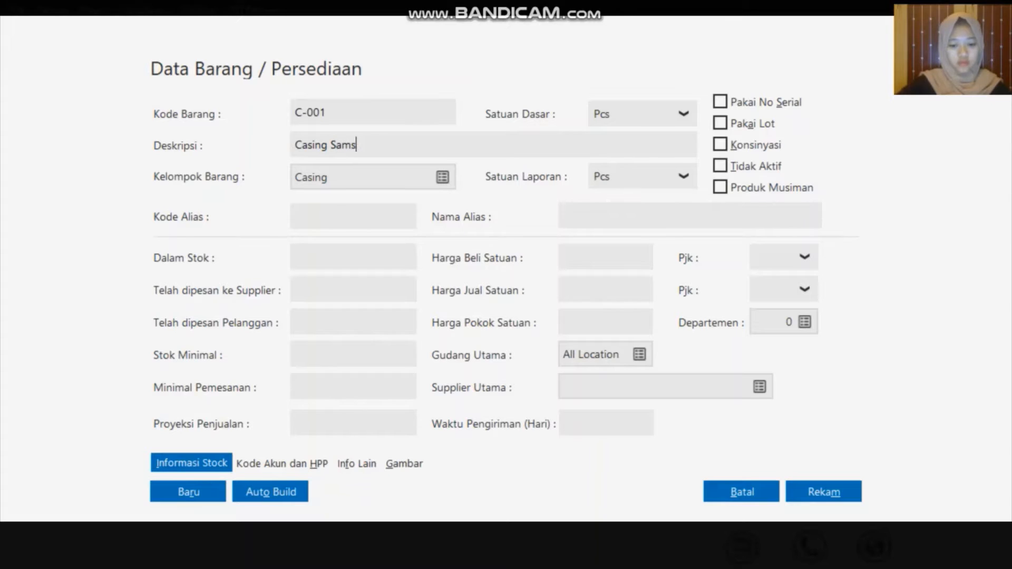
pyautogui.write('ung')
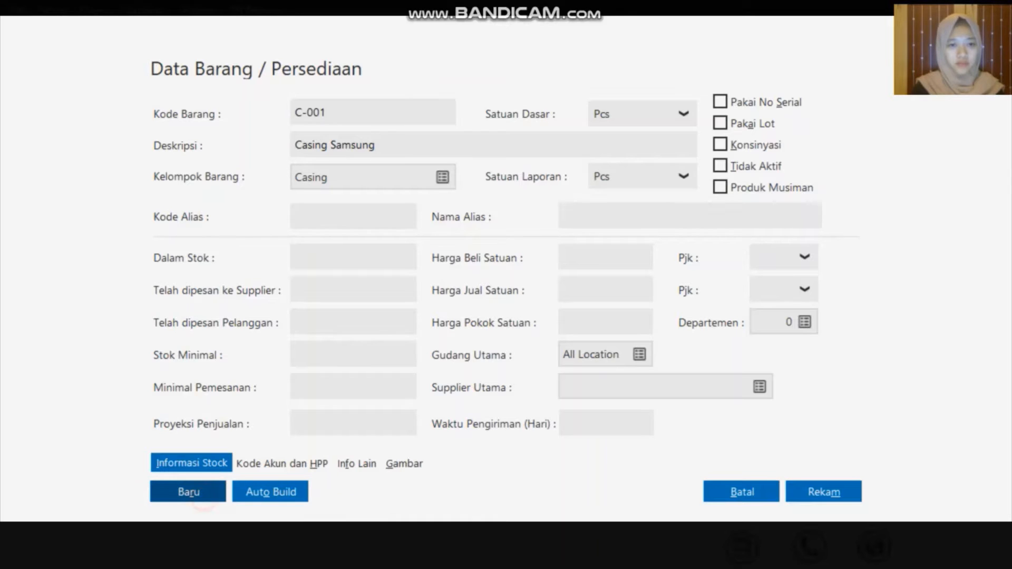
pyautogui.click(188, 492)
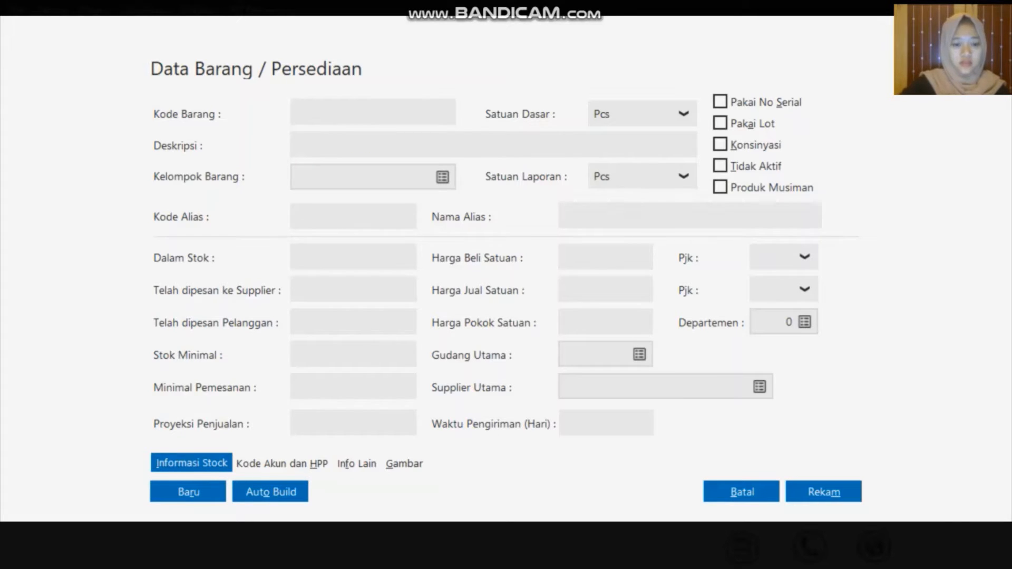
# Save item C-002 Casing Oppo and clear the form for the next item
pyautogui.write('C-')
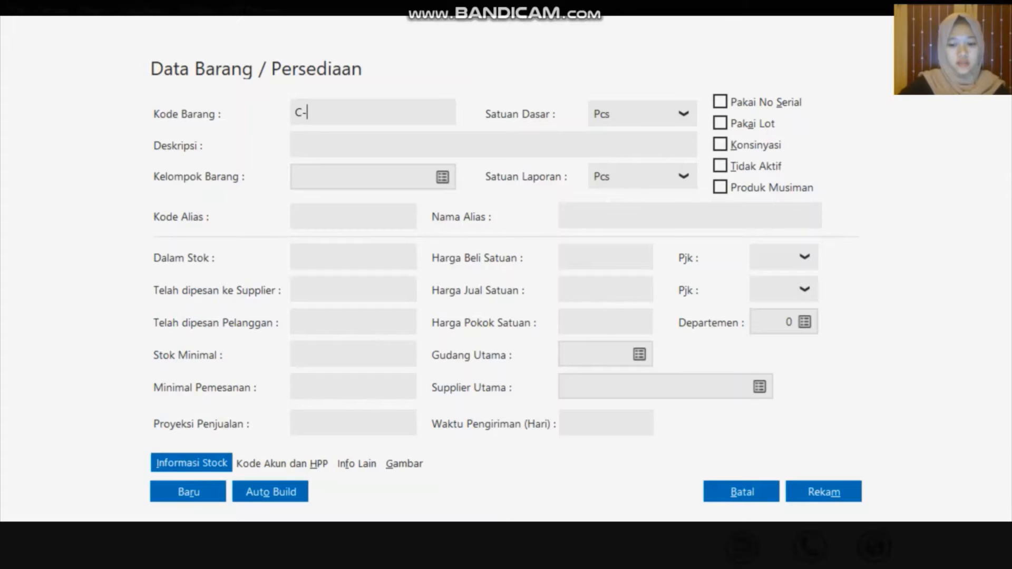
pyautogui.write('002')
pyautogui.press('Tab')
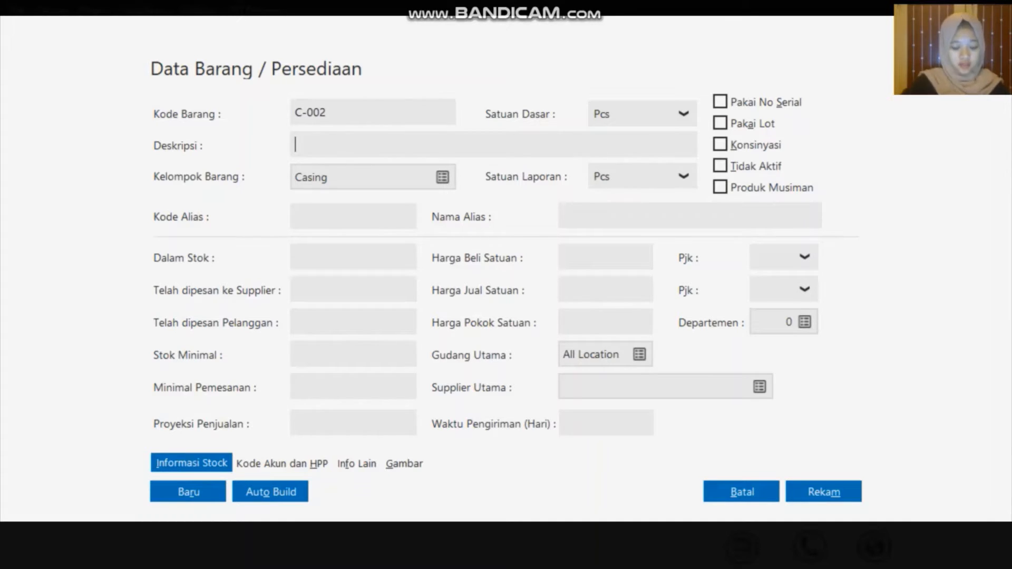
pyautogui.write('Ca')
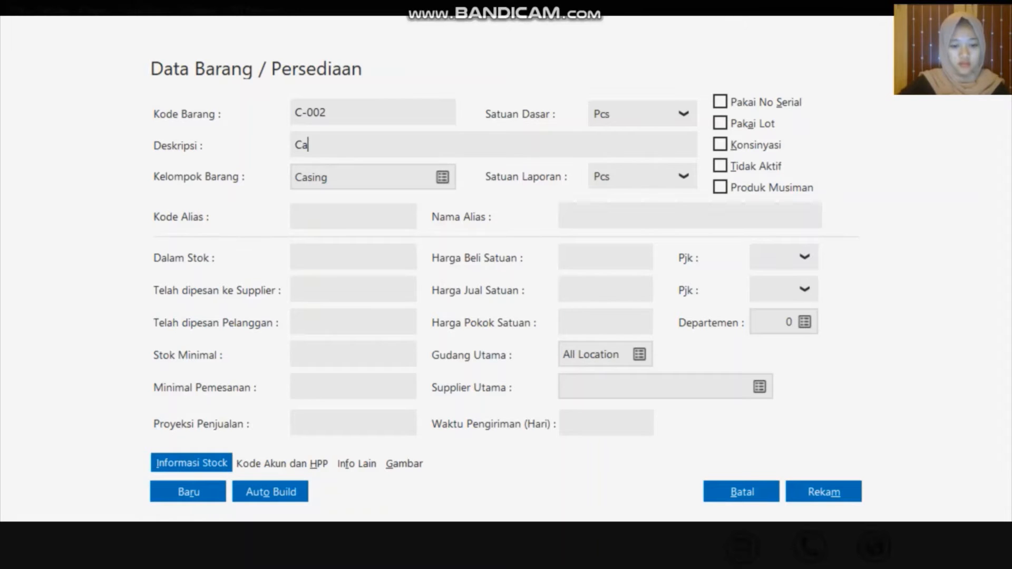
pyautogui.write('sing Opp')
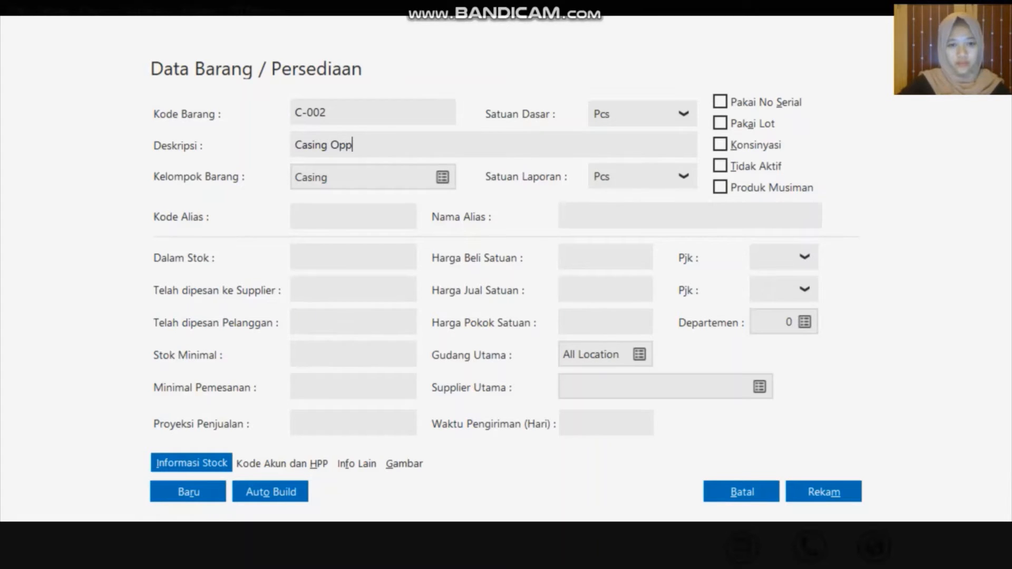
pyautogui.write('o')
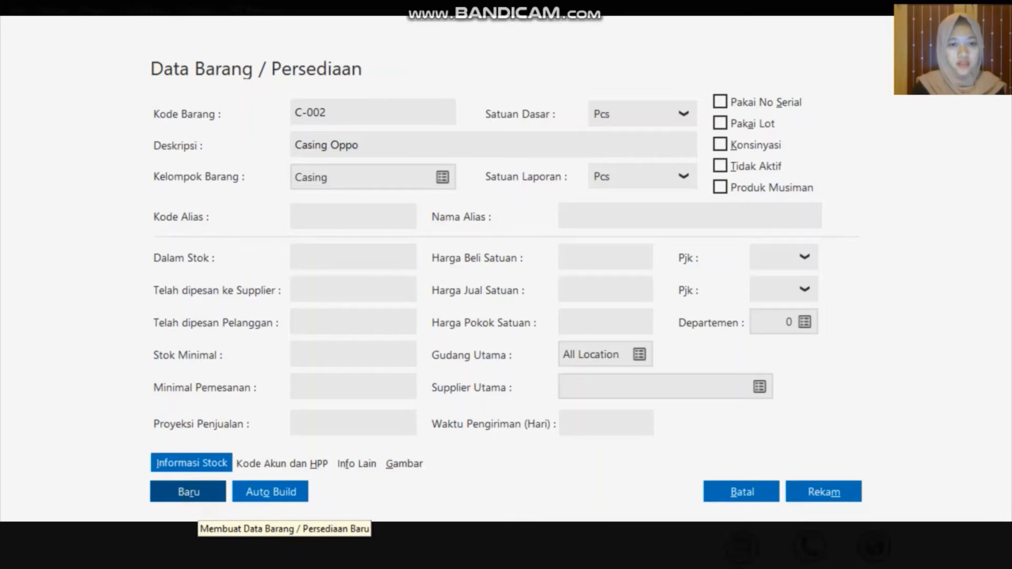
pyautogui.click(189, 492)
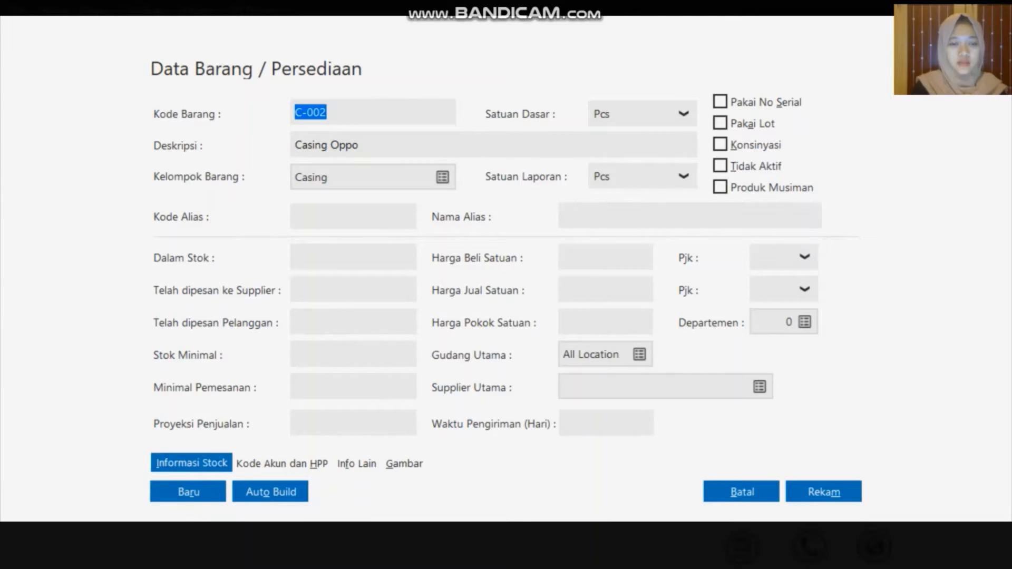
pyautogui.press('BackSpace')
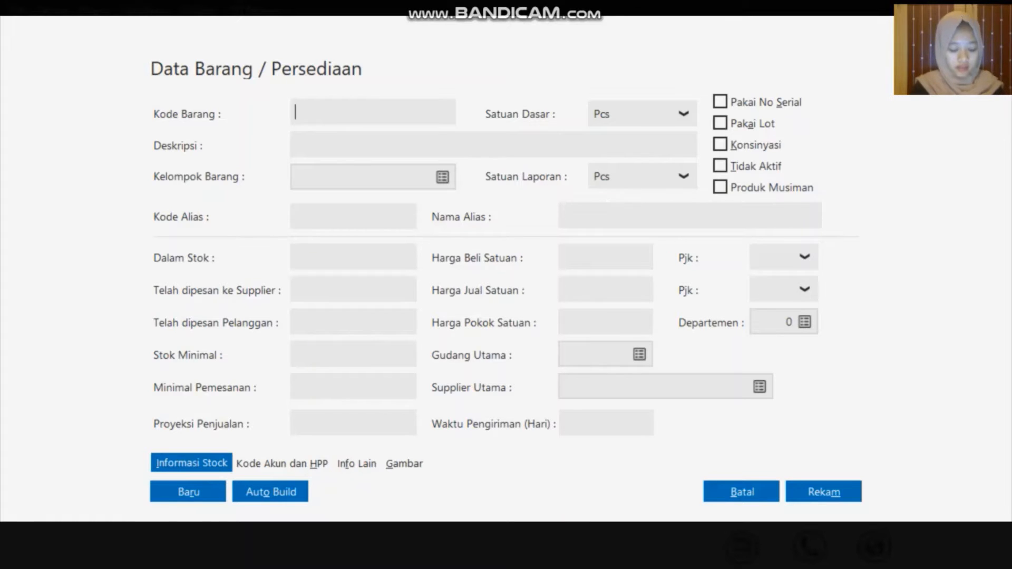
# Enter B-001 Baterai Samsung in the Baterai group, then fill in B-002 Baterai Oppo
pyautogui.click(443, 177)
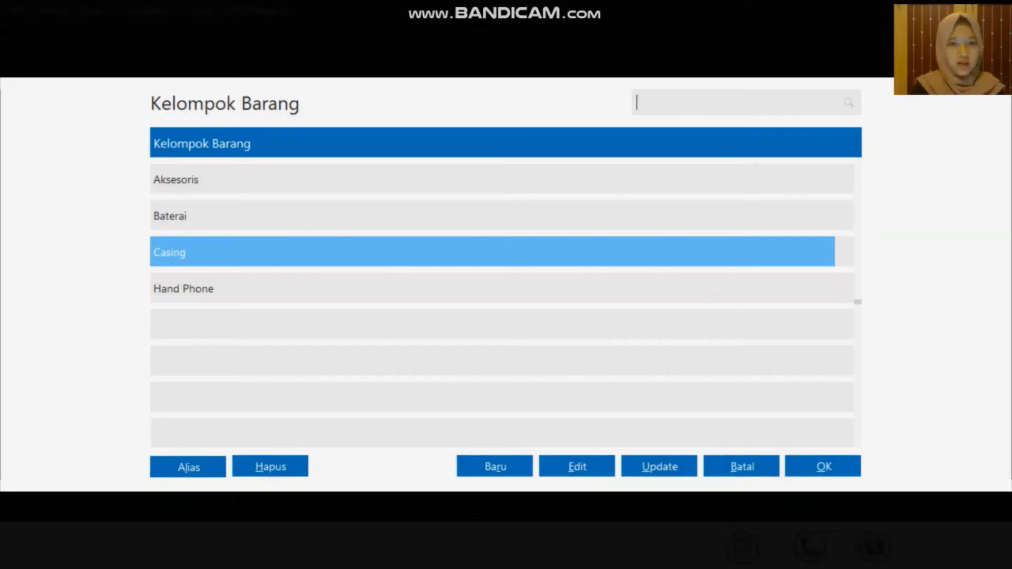
pyautogui.click(316, 218)
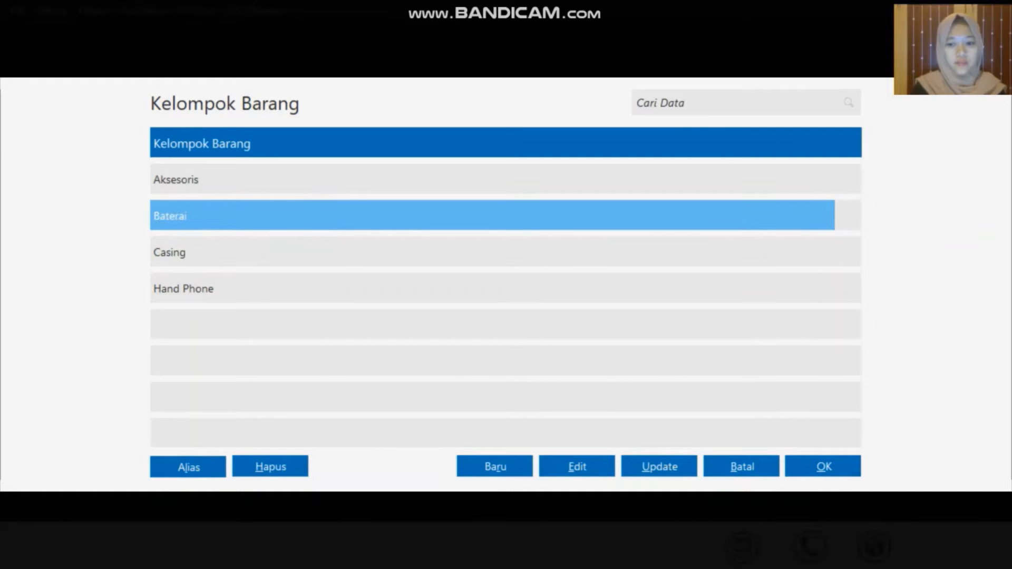
pyautogui.click(802, 460)
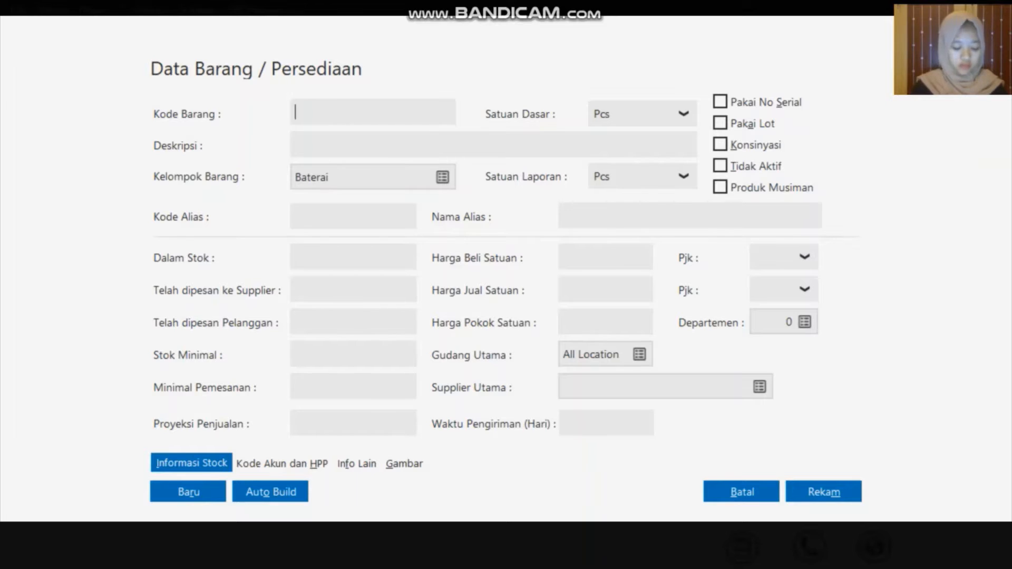
pyautogui.write('B-001')
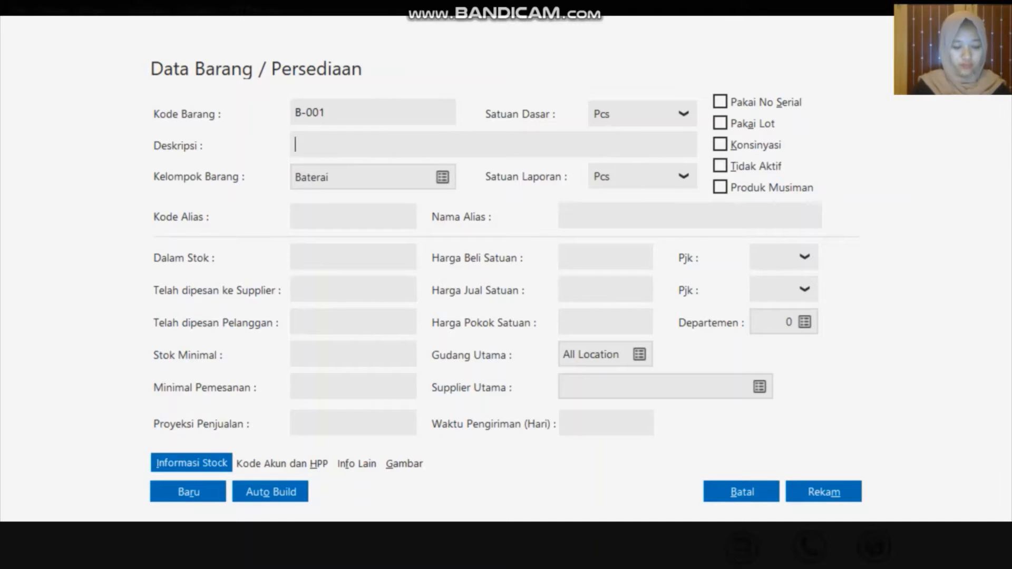
pyautogui.write('Ba')
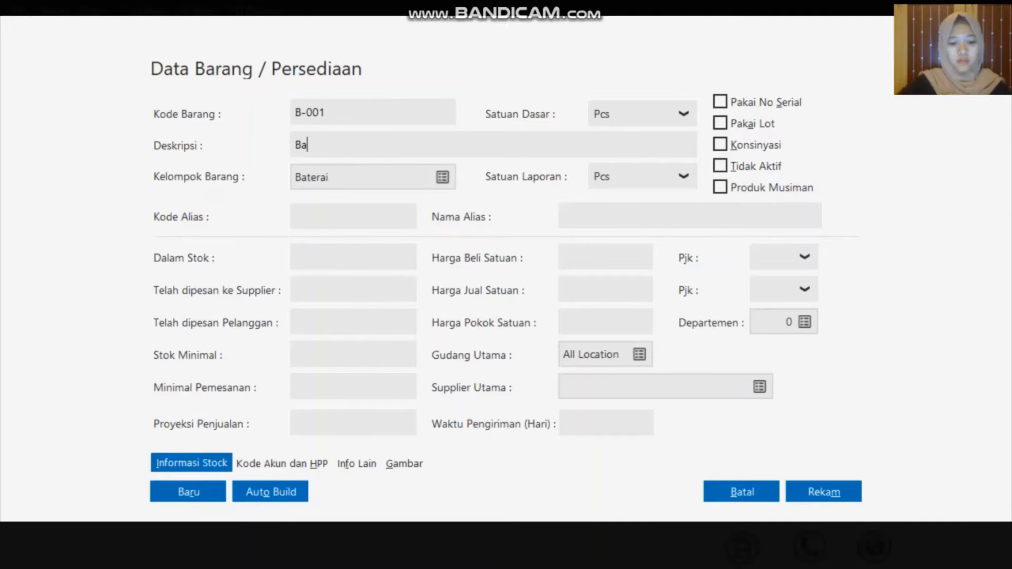
pyautogui.write('terai Samsung')
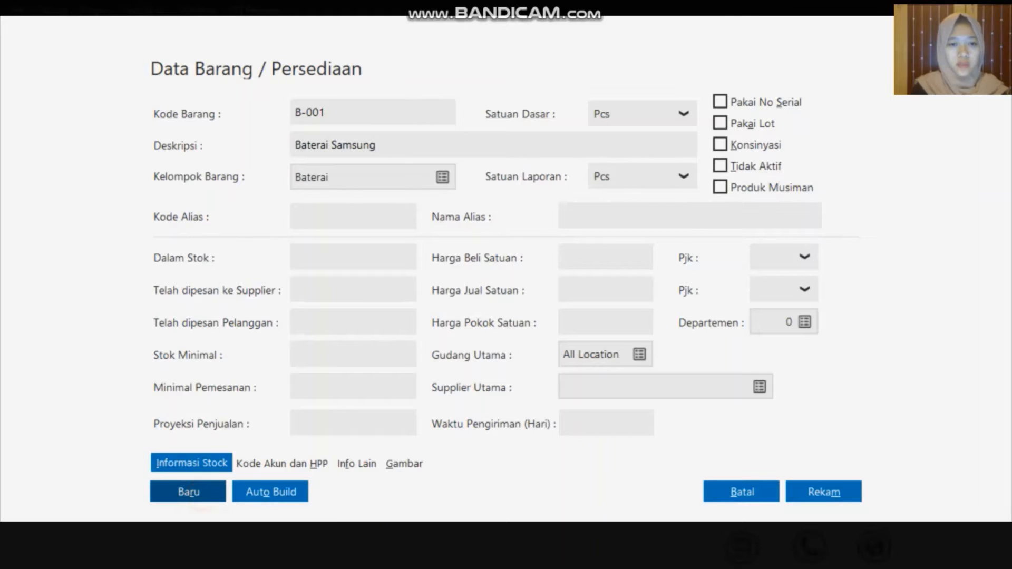
pyautogui.press('Tab')
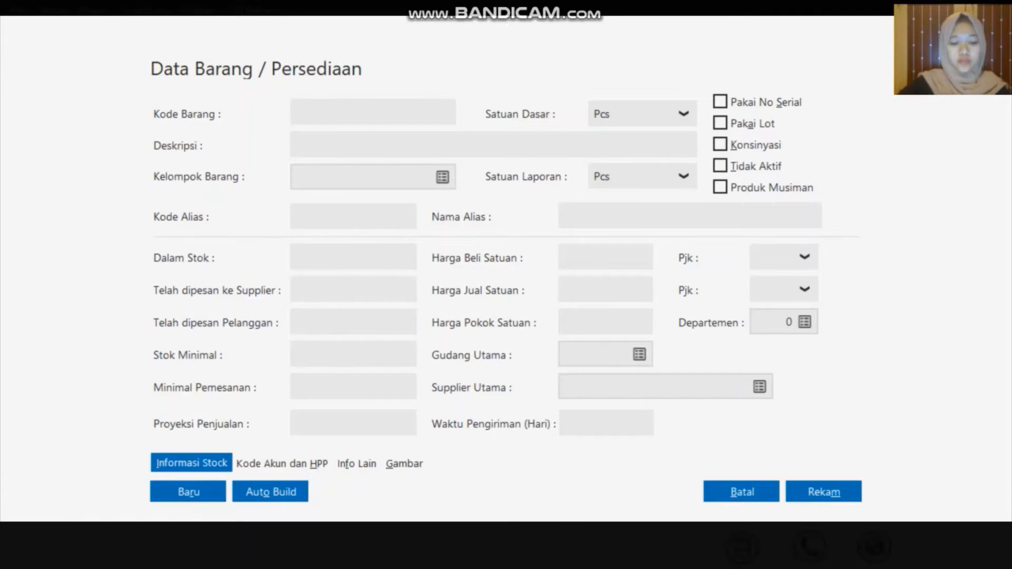
pyautogui.write('B')
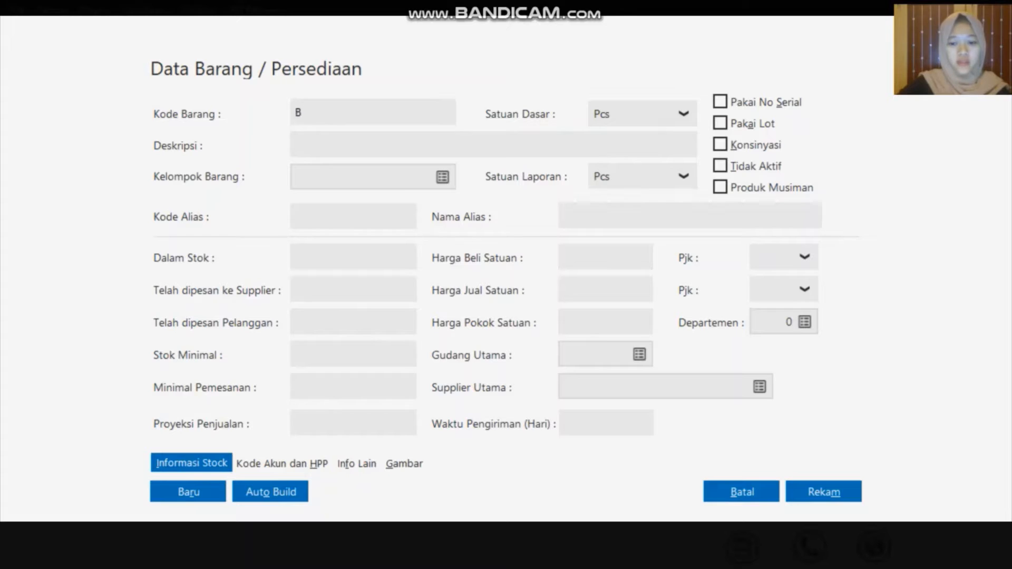
pyautogui.write('-002')
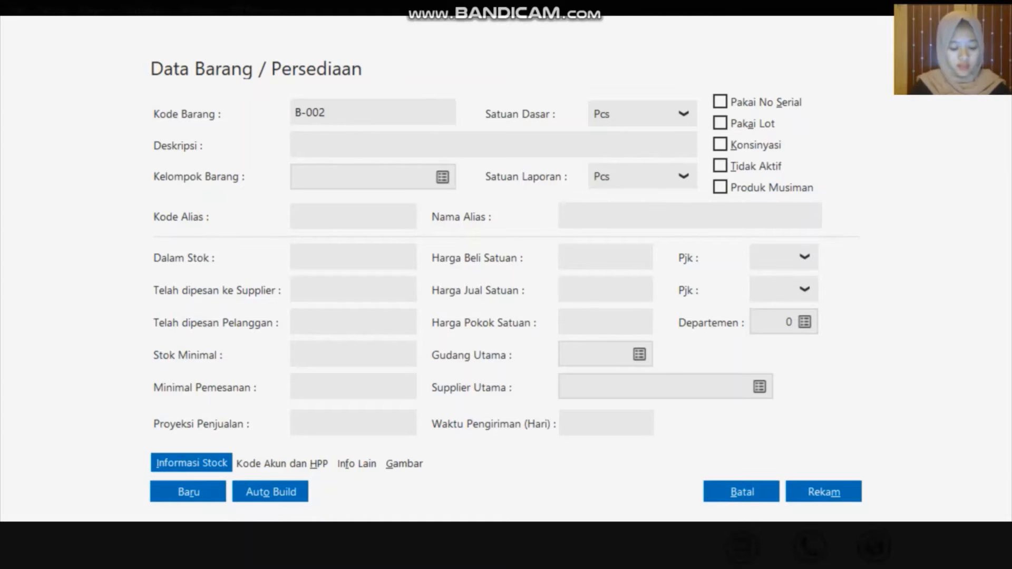
pyautogui.click(391, 145)
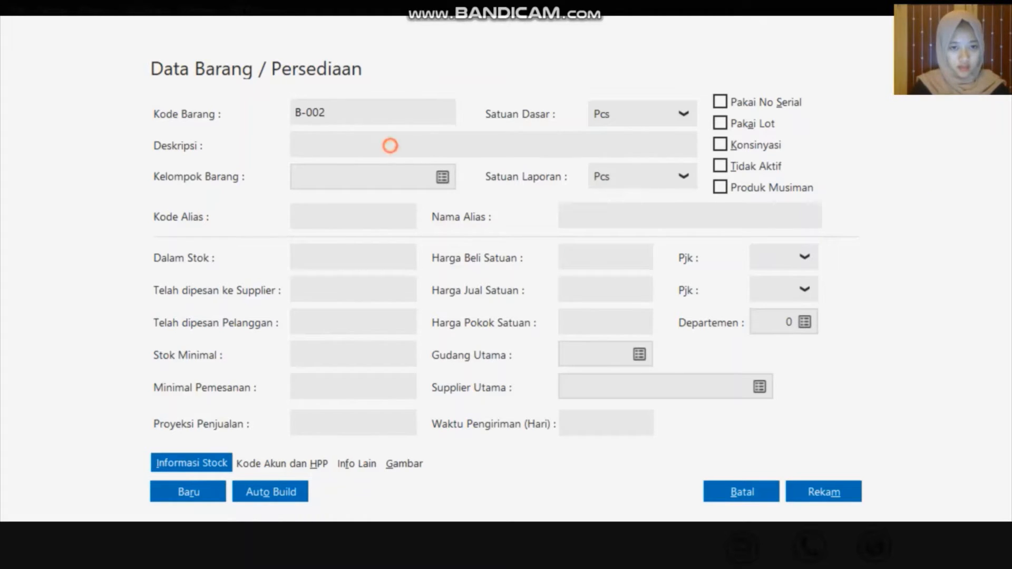
pyautogui.write('Ba')
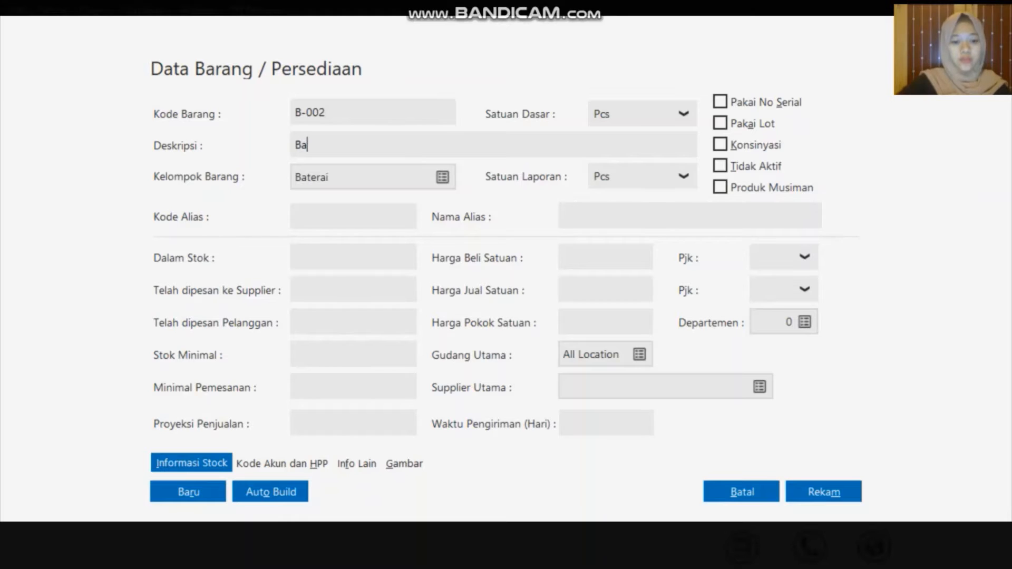
pyautogui.write('terai Oppo')
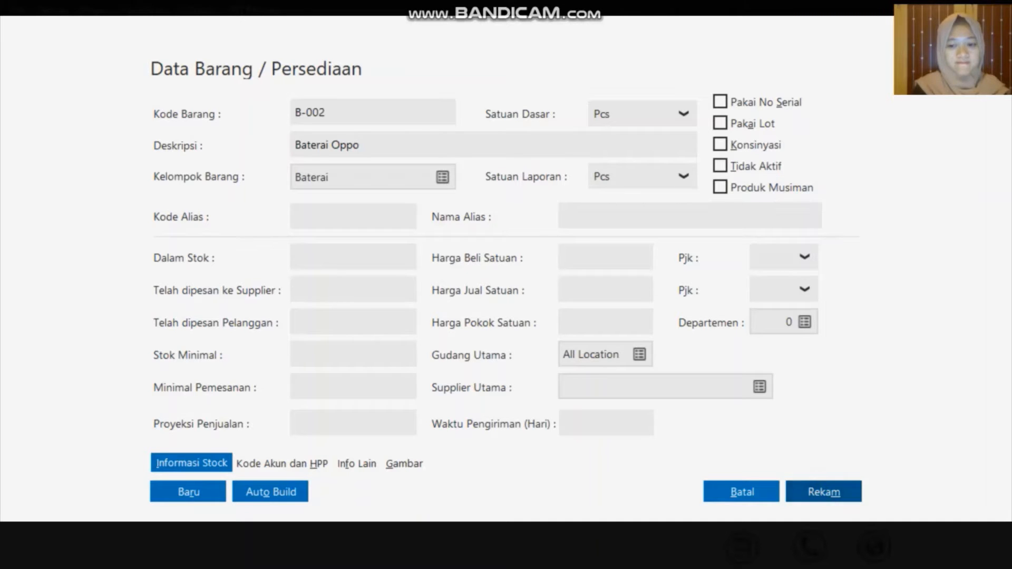
# Save Baterai Oppo, then review the Data Produk list and close it
pyautogui.click(823, 492)
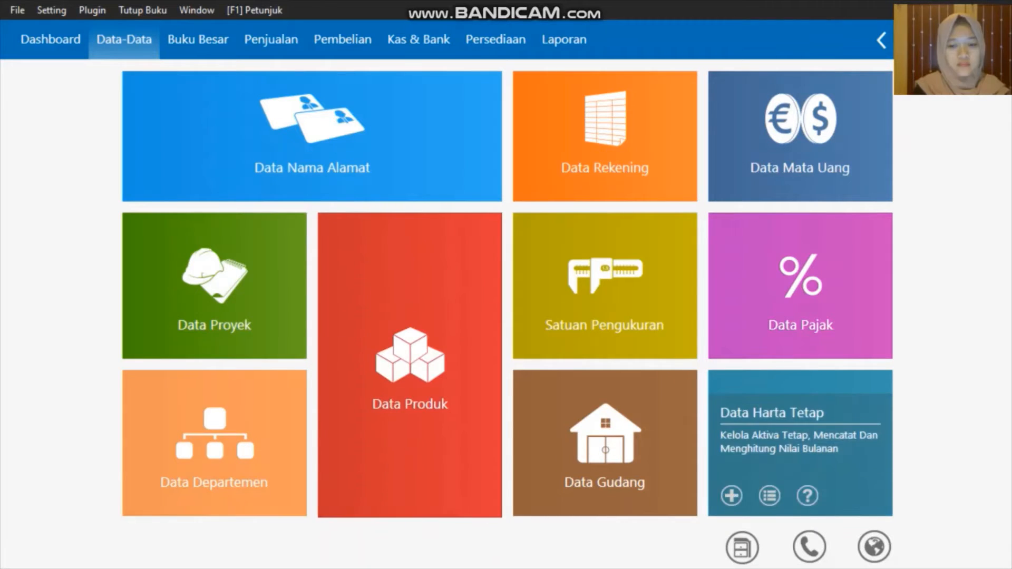
pyautogui.moveTo(378, 496)
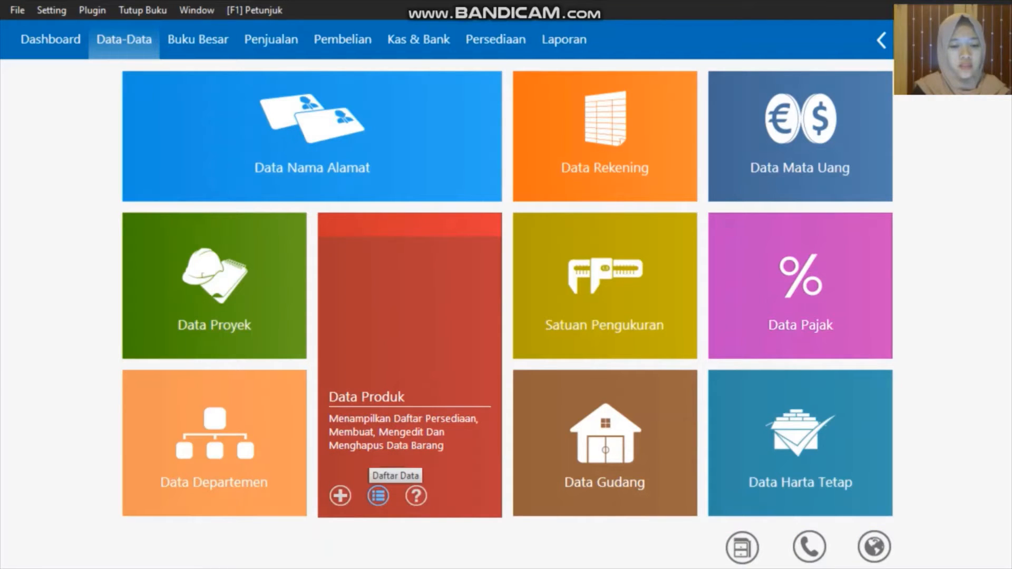
pyautogui.click(378, 496)
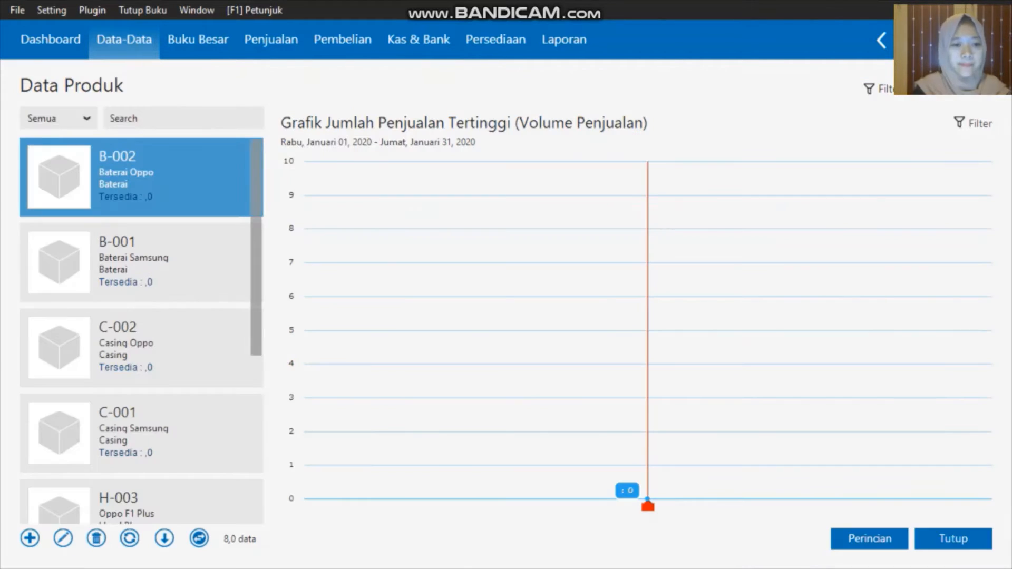
pyautogui.scroll(-4, 211, 435)
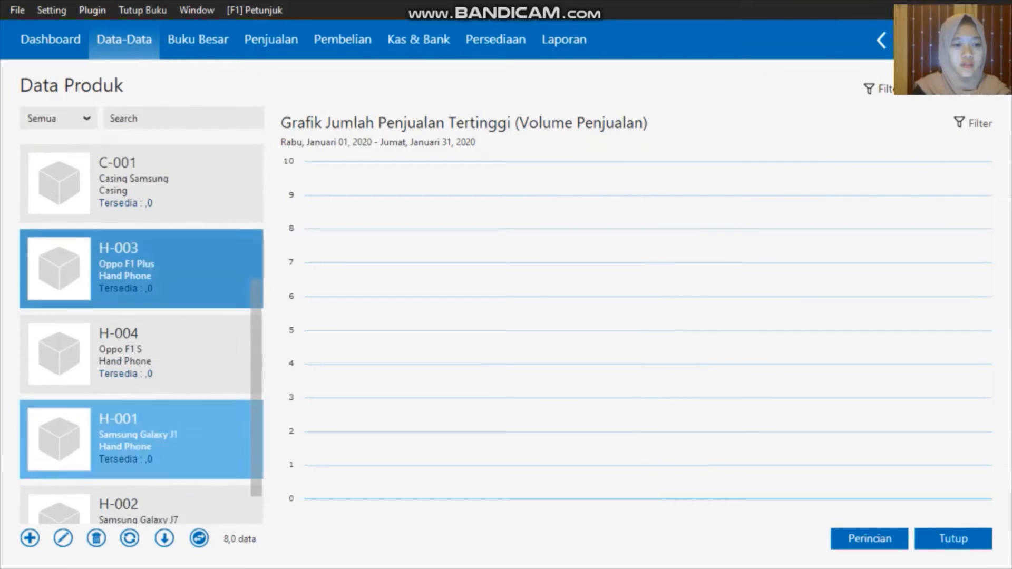
pyautogui.scroll(2, 211, 435)
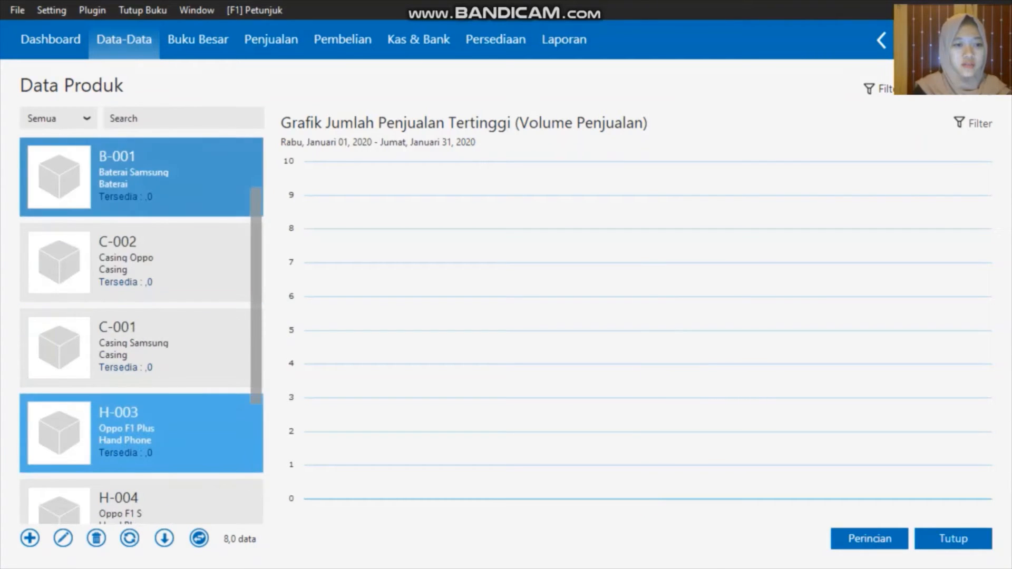
pyautogui.scroll(-3, 211, 454)
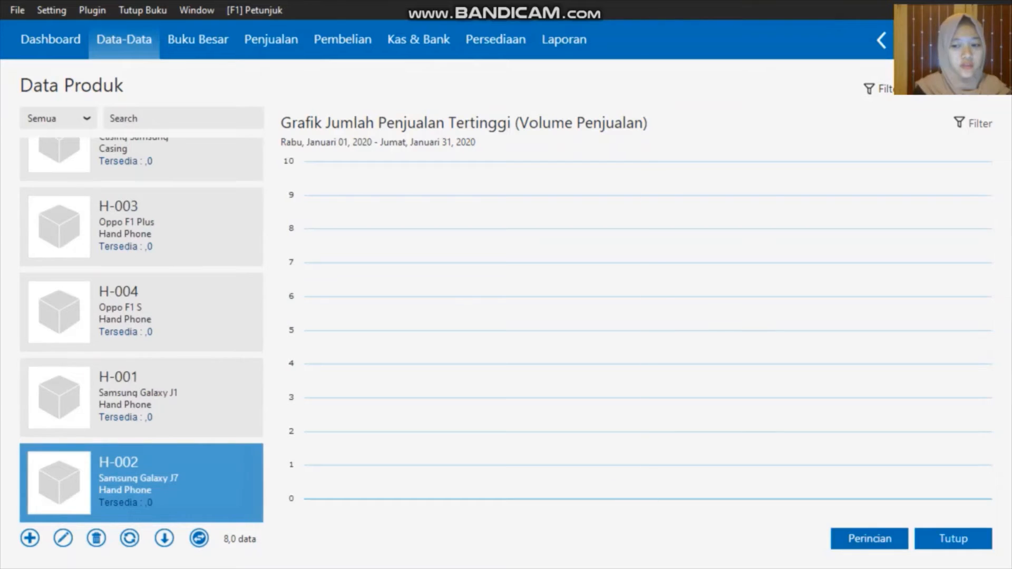
pyautogui.click(953, 538)
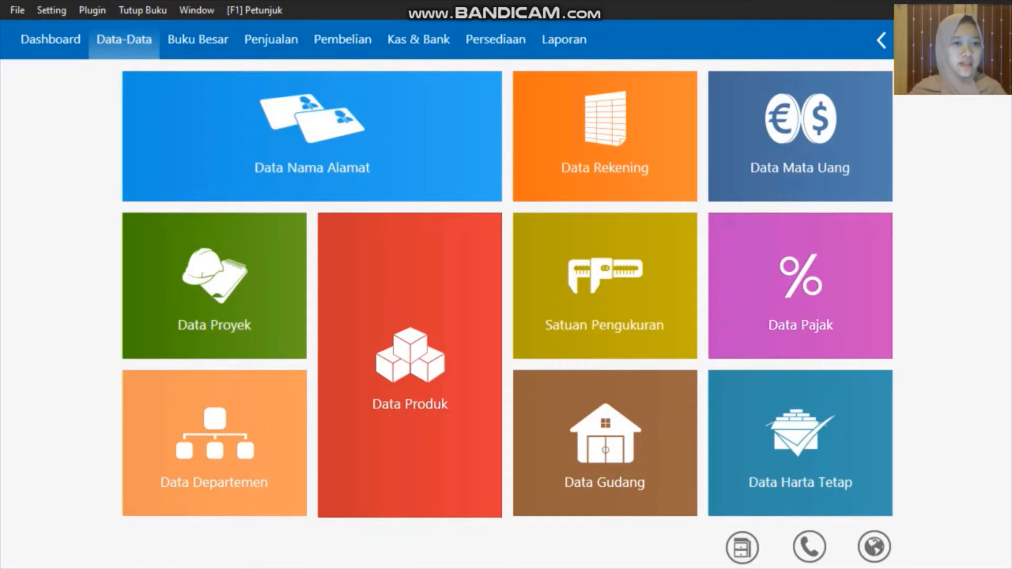
# Open the Saldo Awal Persediaan list from Setting > Saldo Awal
pyautogui.hotkey('alt', 's')
pyautogui.press('Down')
pyautogui.press('Down')
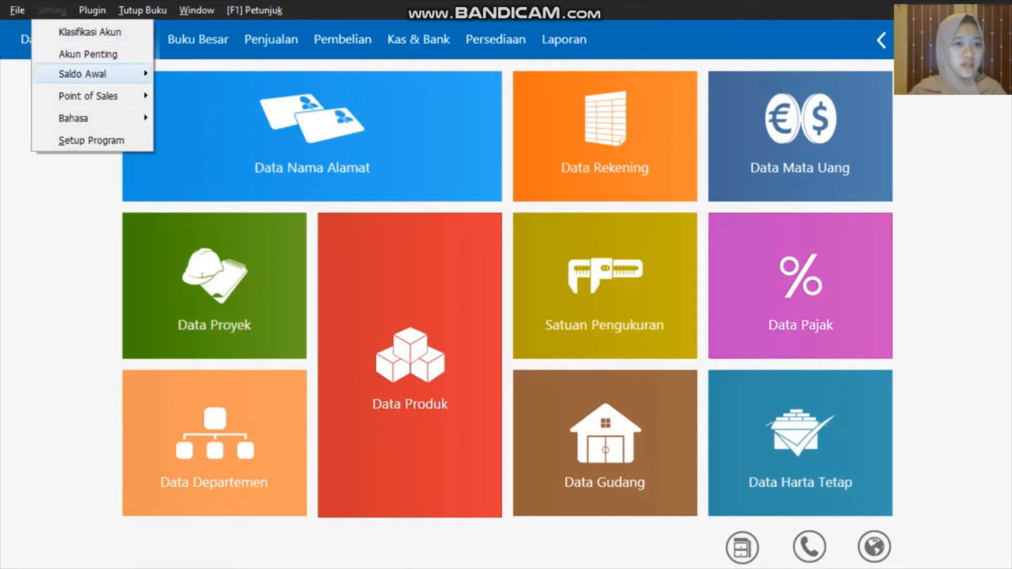
pyautogui.press('Right')
pyautogui.press('Down')
pyautogui.press('Down')
pyautogui.press('Down')
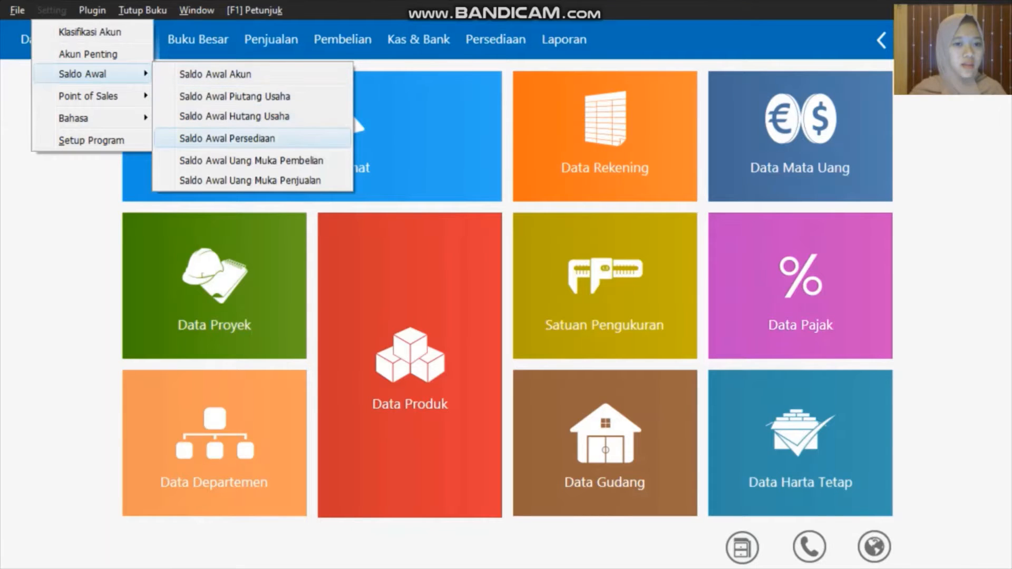
pyautogui.press('Return')
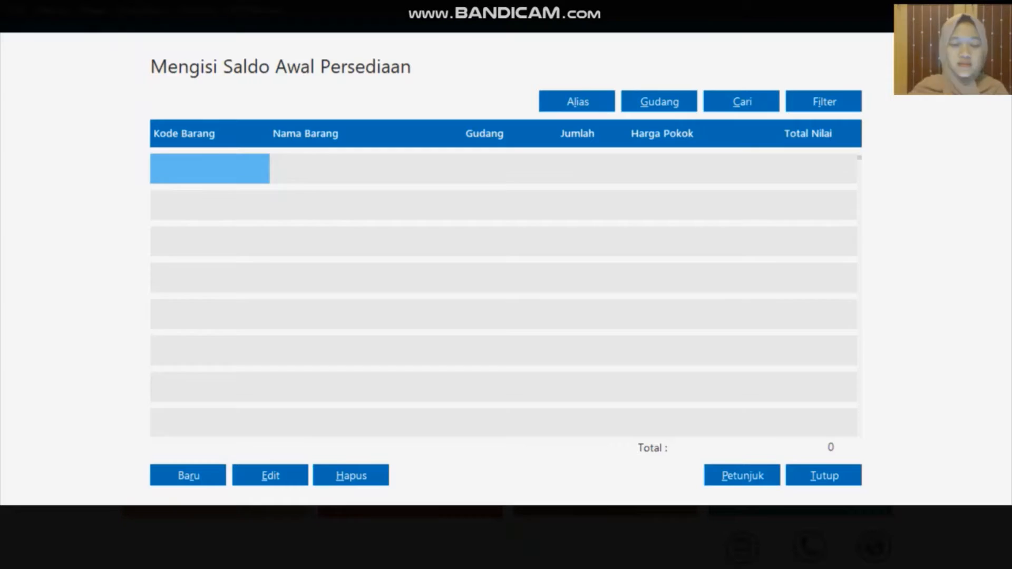
# Record opening stock of 4 units of H-001 at unit cost 1500000 and save
pyautogui.hotkey('alt', 'r')
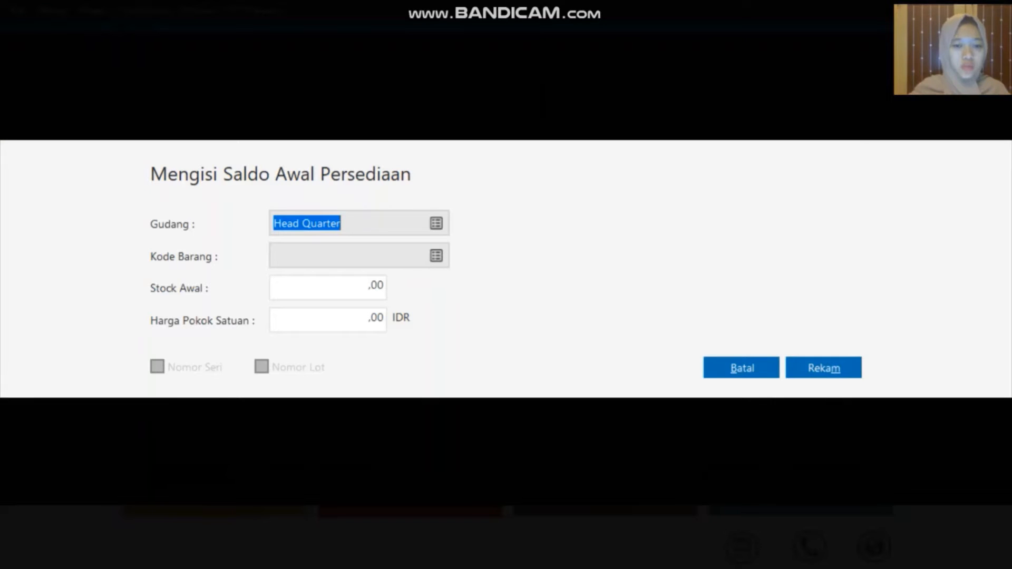
pyautogui.click(435, 255)
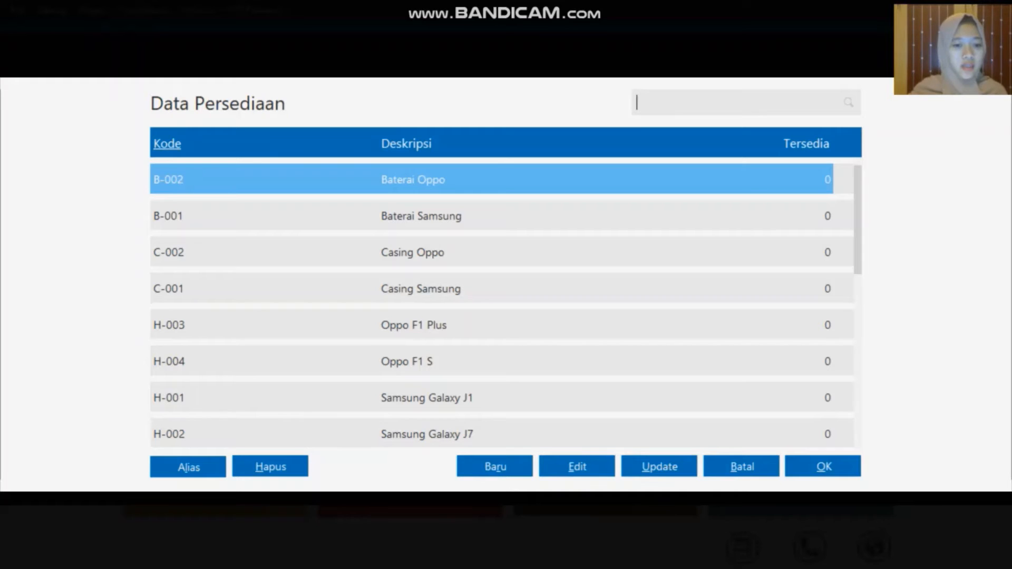
pyautogui.click(277, 400)
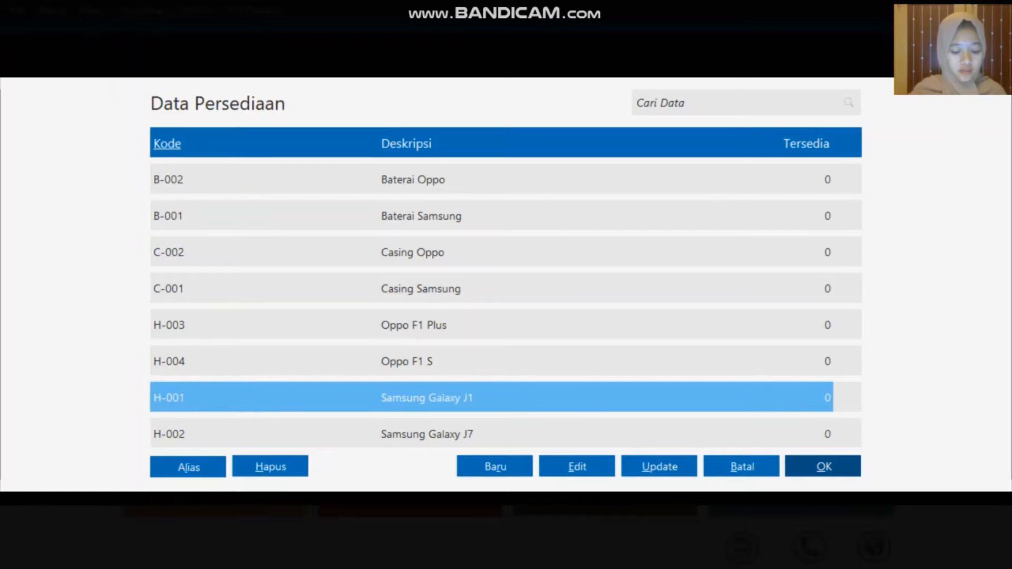
pyautogui.press('Return')
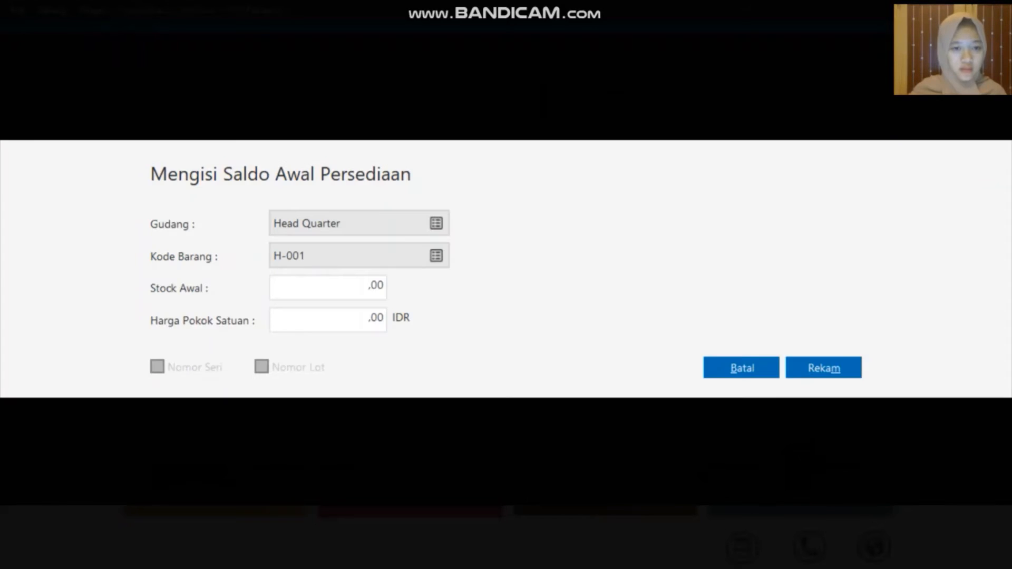
pyautogui.click(359, 288)
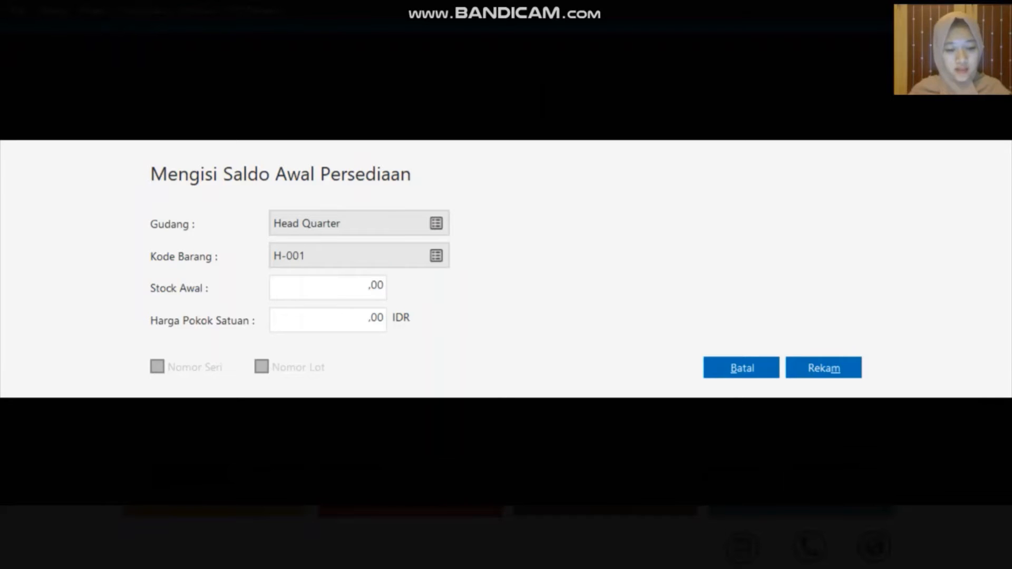
pyautogui.write('4')
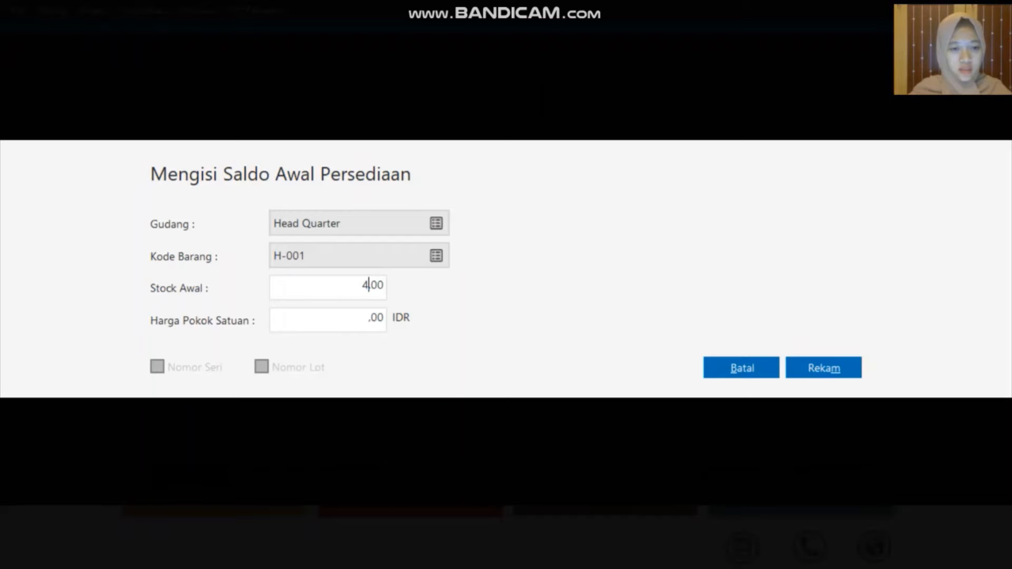
pyautogui.click(371, 318)
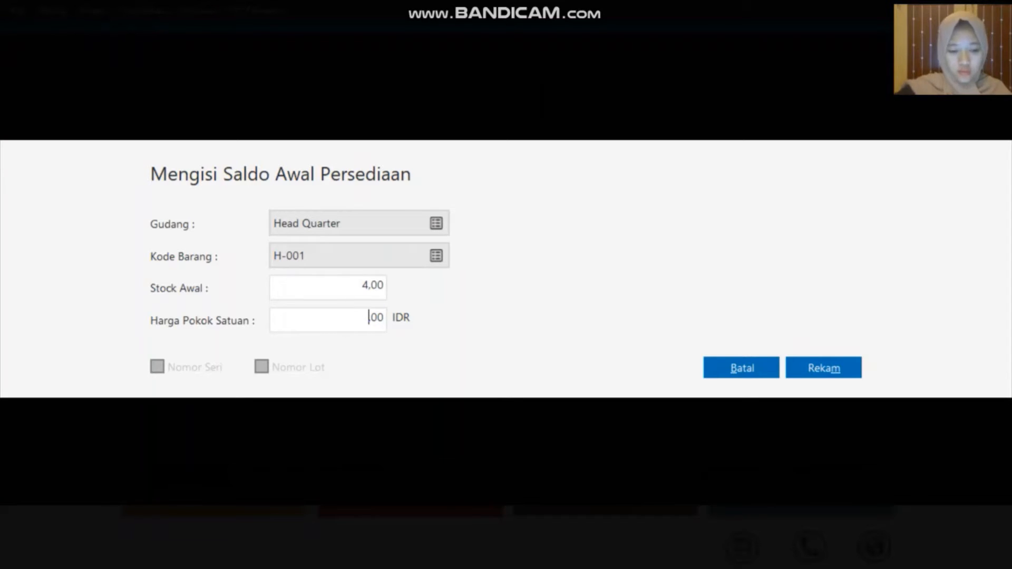
pyautogui.write('150000')
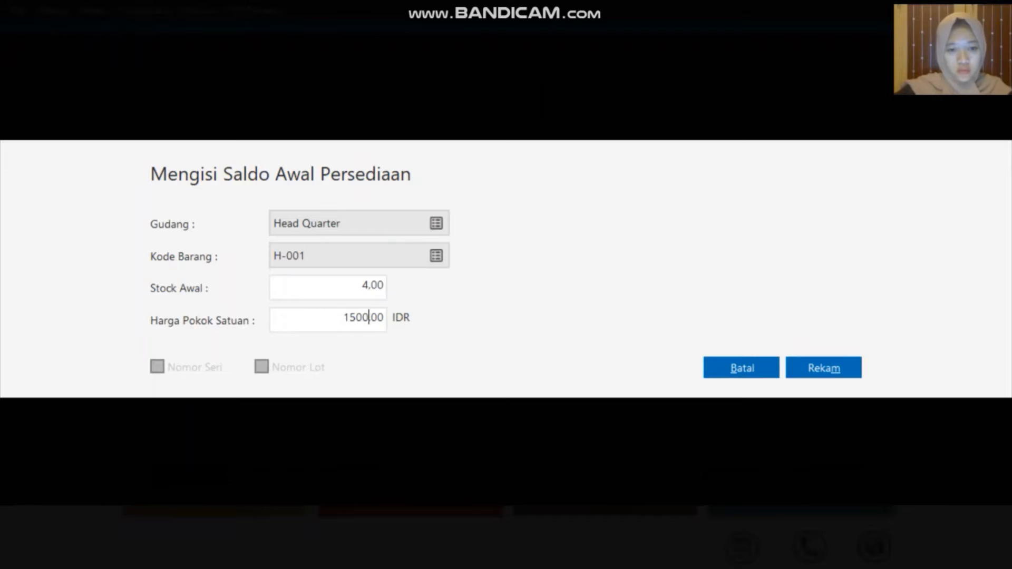
pyautogui.write('0')
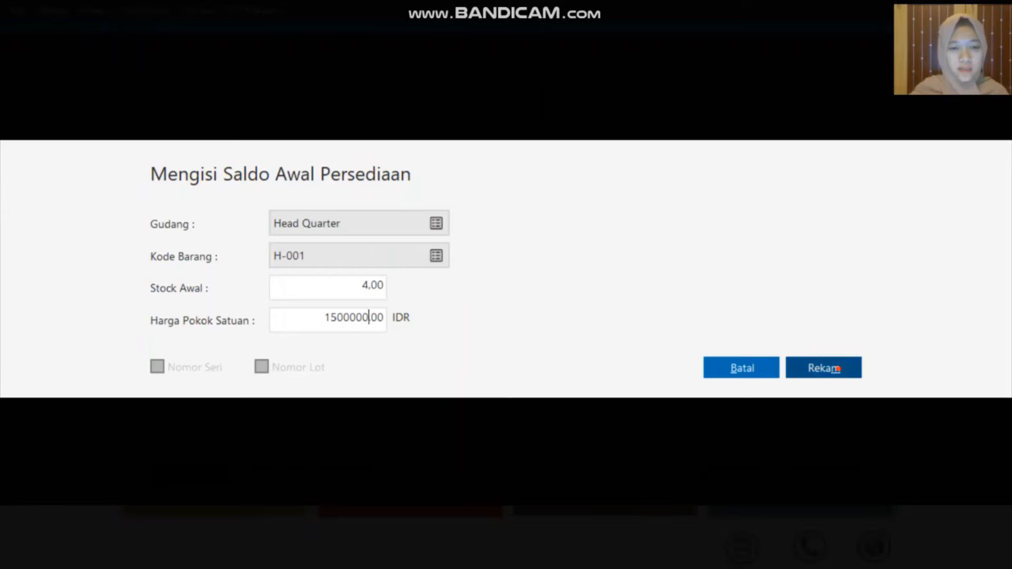
pyautogui.click(824, 368)
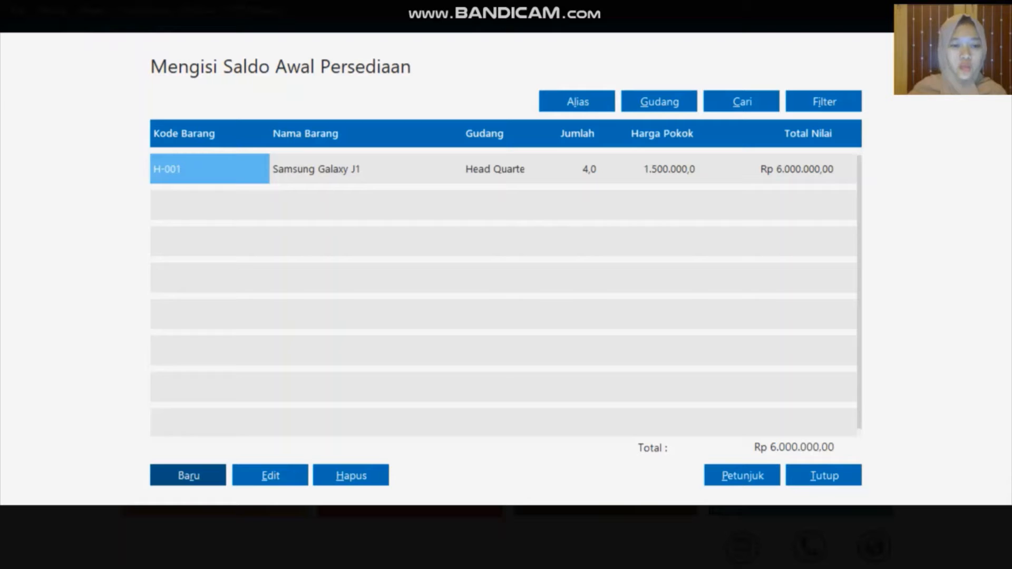
# Add a new opening stock line for H-002 Samsung Galaxy J7: Stock Awal 2, unit cost 2.800.000, and save it
pyautogui.click(188, 476)
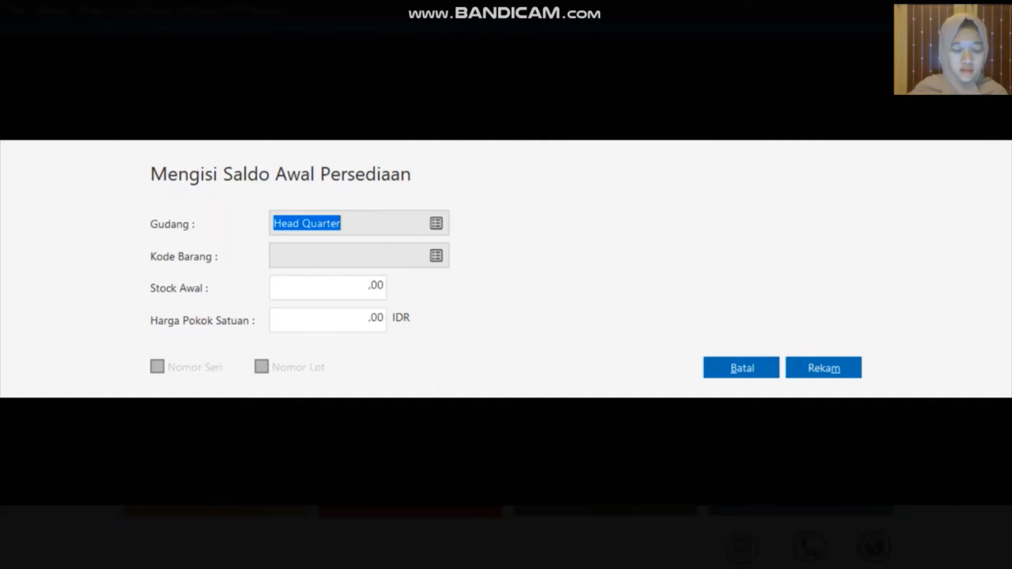
pyautogui.click(436, 256)
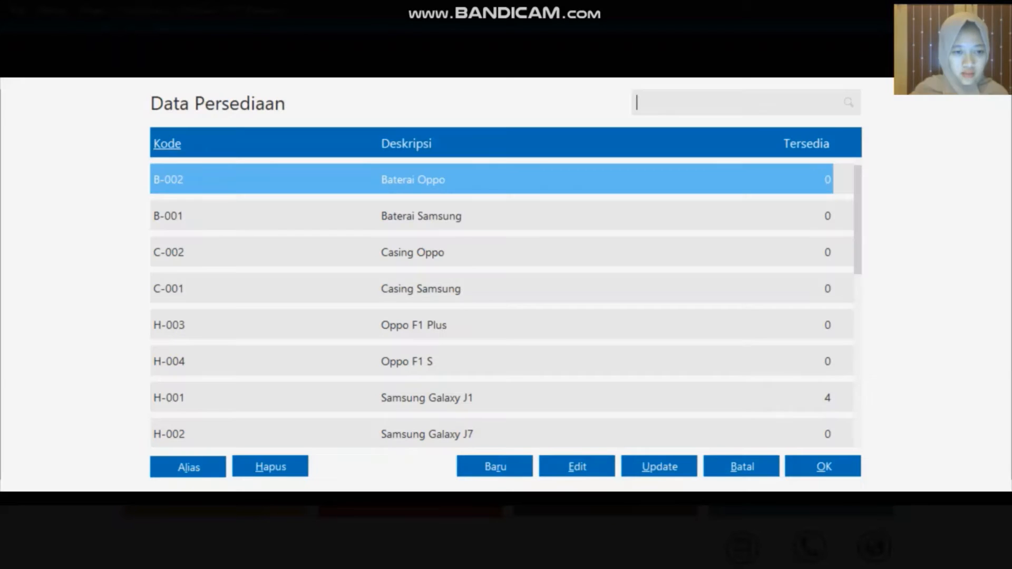
pyautogui.click(280, 427)
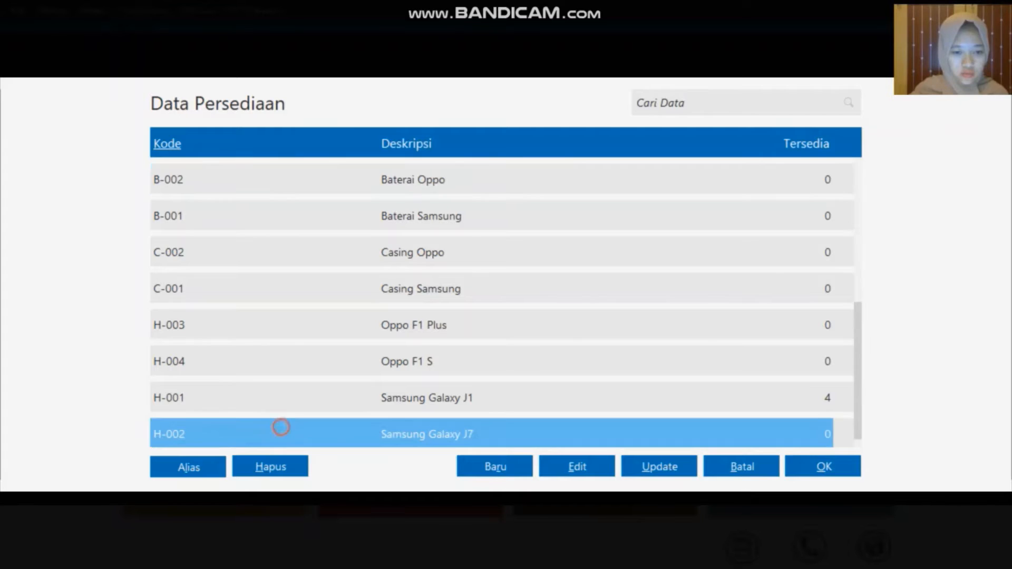
pyautogui.click(825, 467)
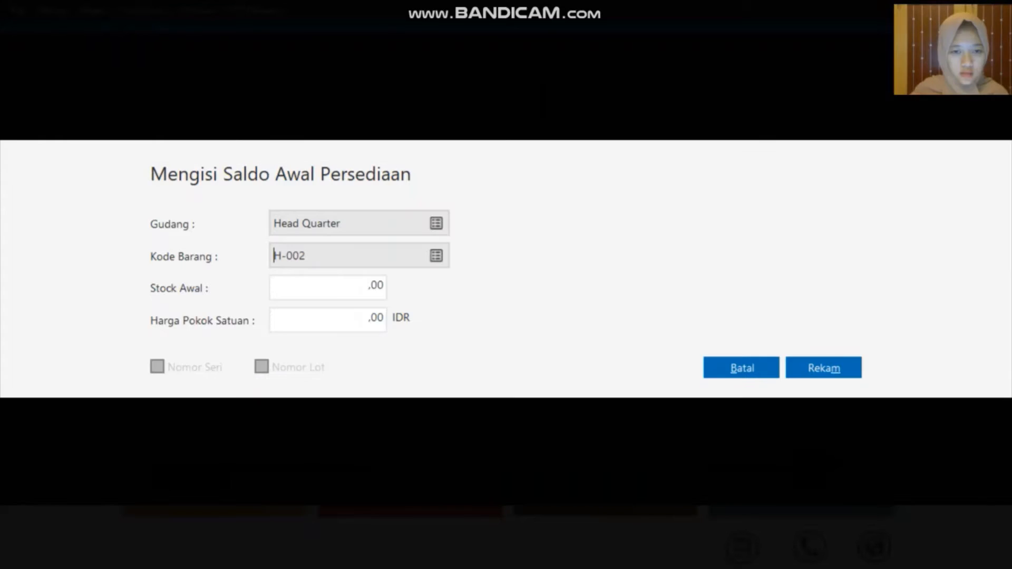
pyautogui.click(366, 290)
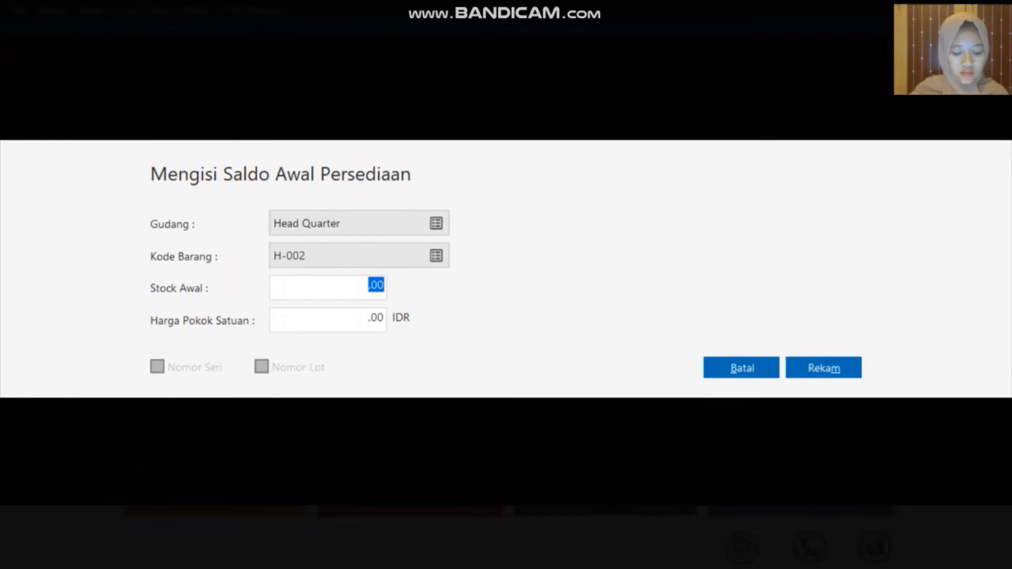
pyautogui.write('2')
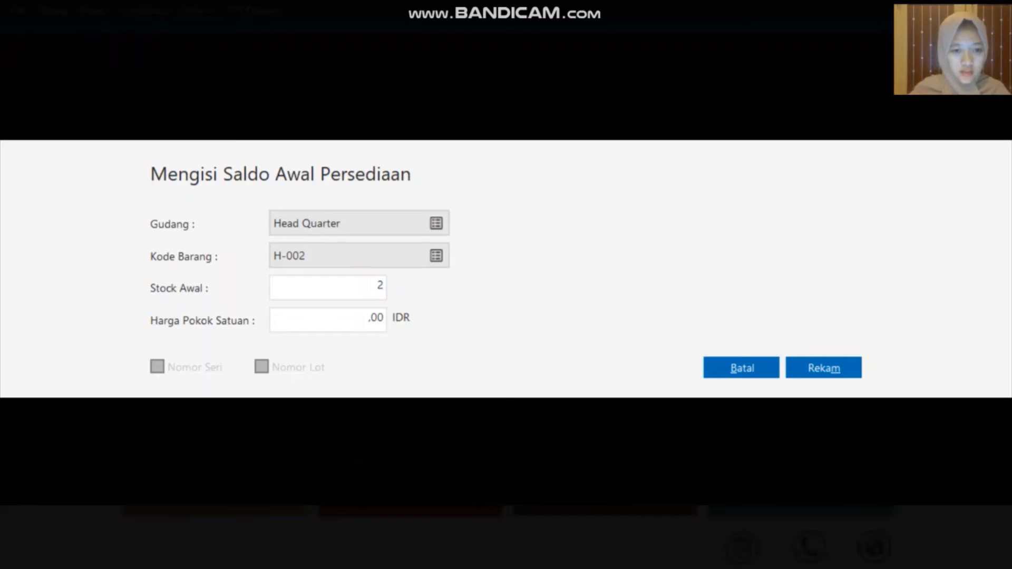
pyautogui.press('Tab')
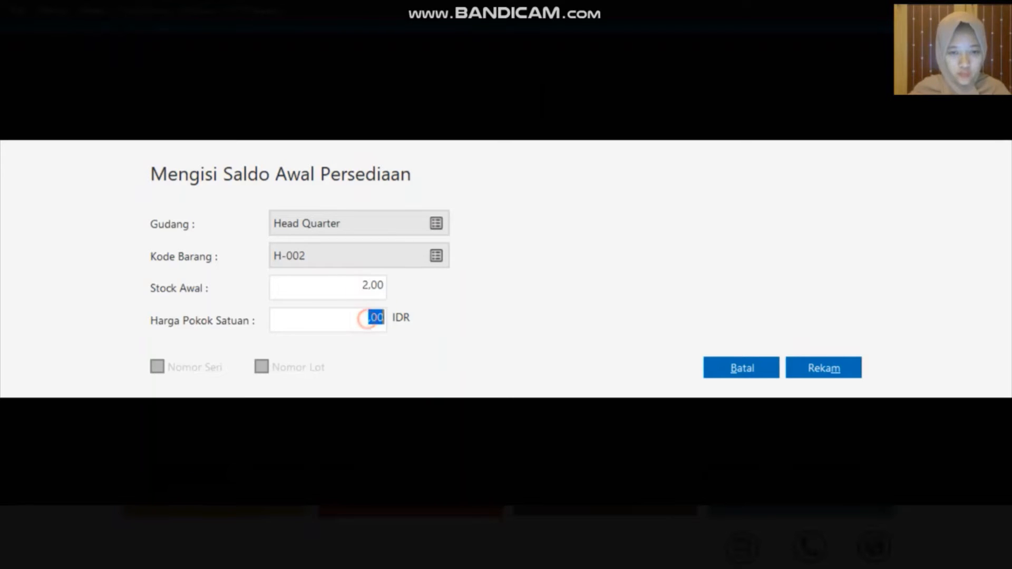
pyautogui.write('28')
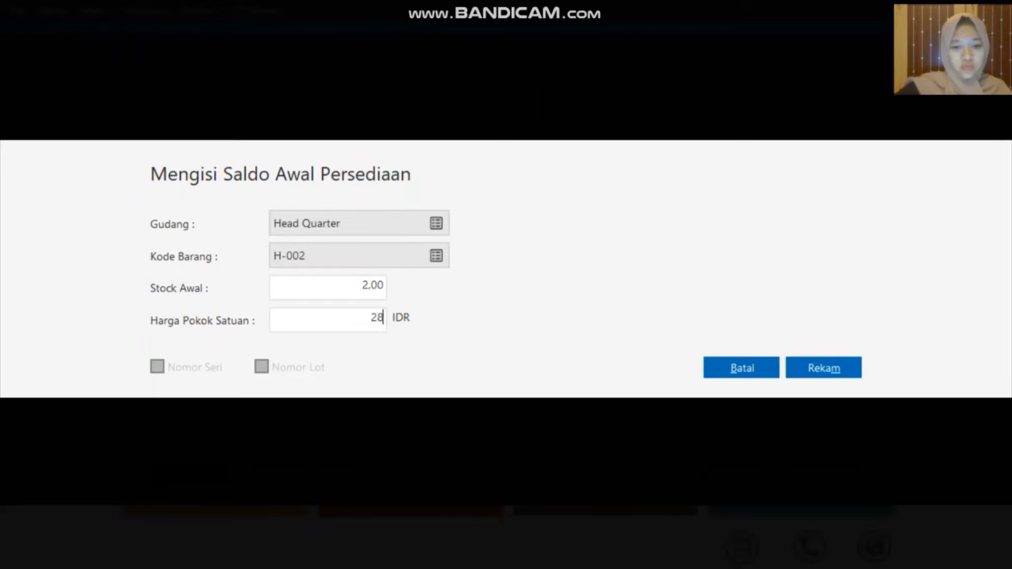
pyautogui.write('00000')
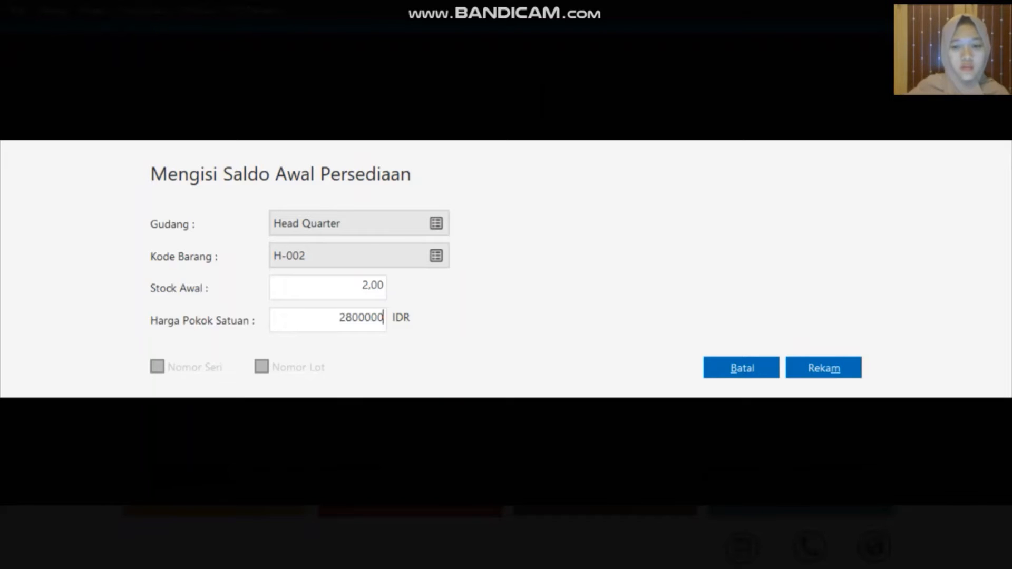
pyautogui.click(852, 368)
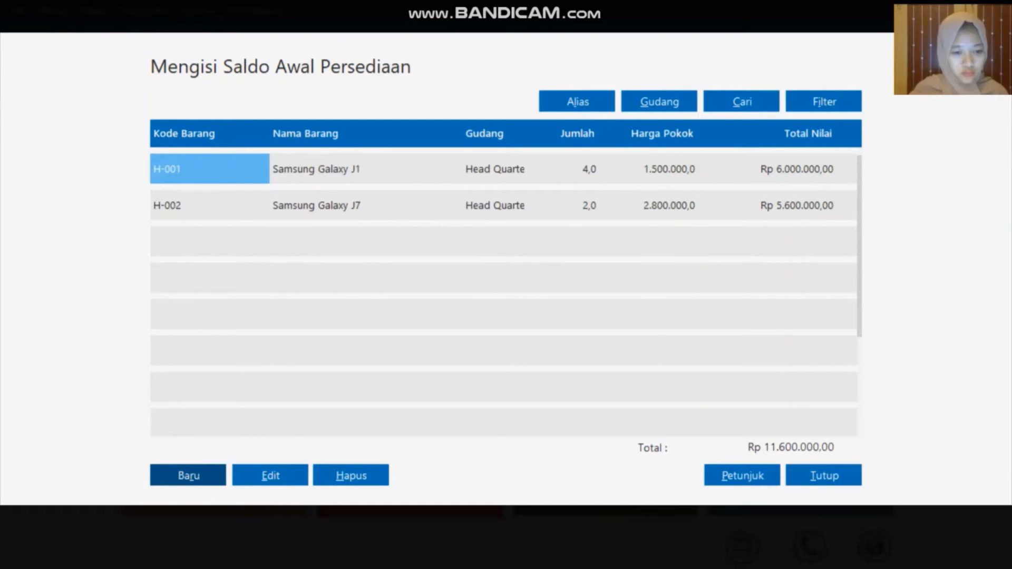
# Add a new opening stock line for H-003 Oppo F1 Plus: Stock Awal 5, unit cost 1.100.000, and save it
pyautogui.click(188, 475)
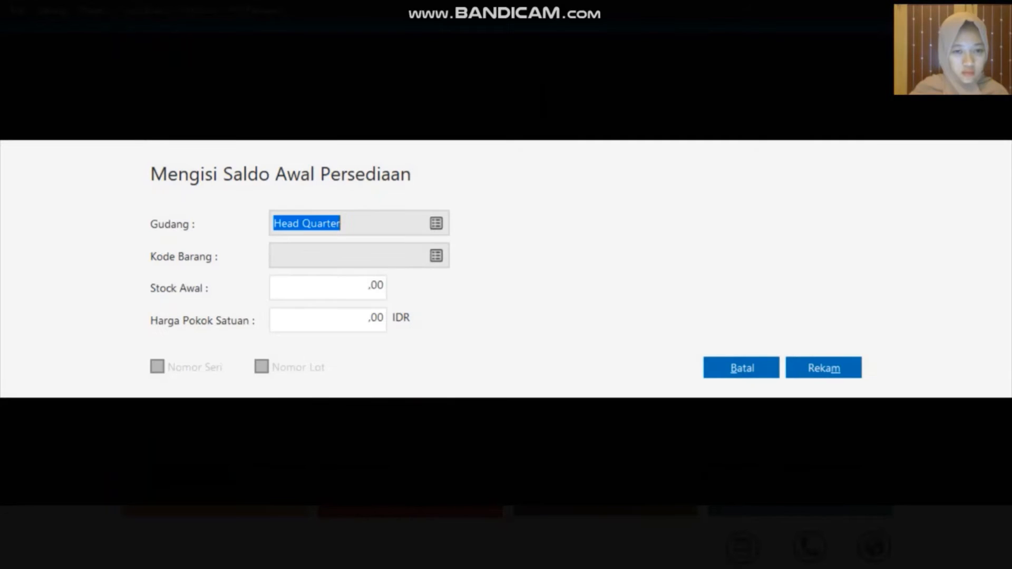
pyautogui.click(438, 255)
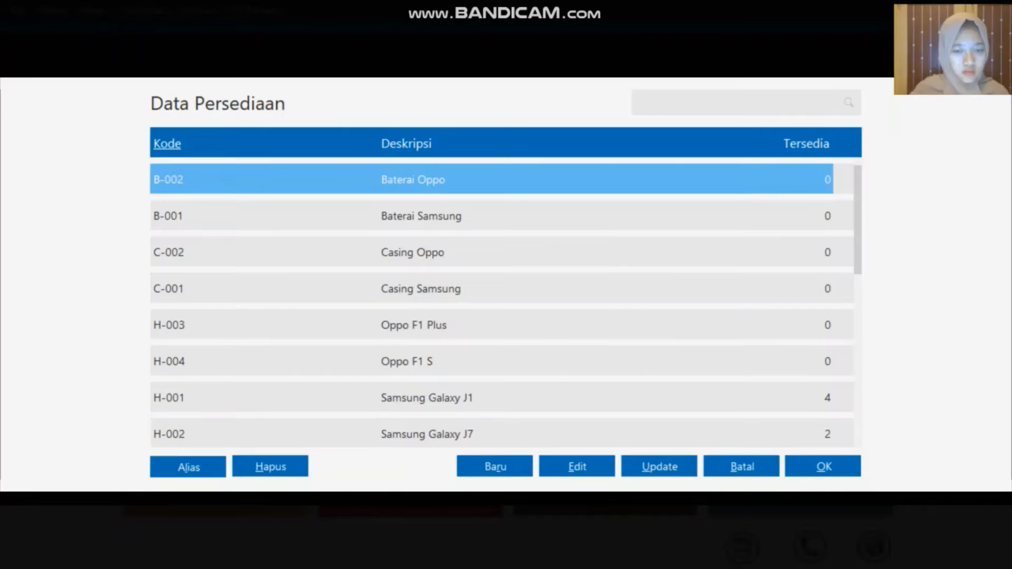
pyautogui.press('Down')
pyautogui.press('Down')
pyautogui.press('Down')
pyautogui.press('Down')
pyautogui.press('Down')
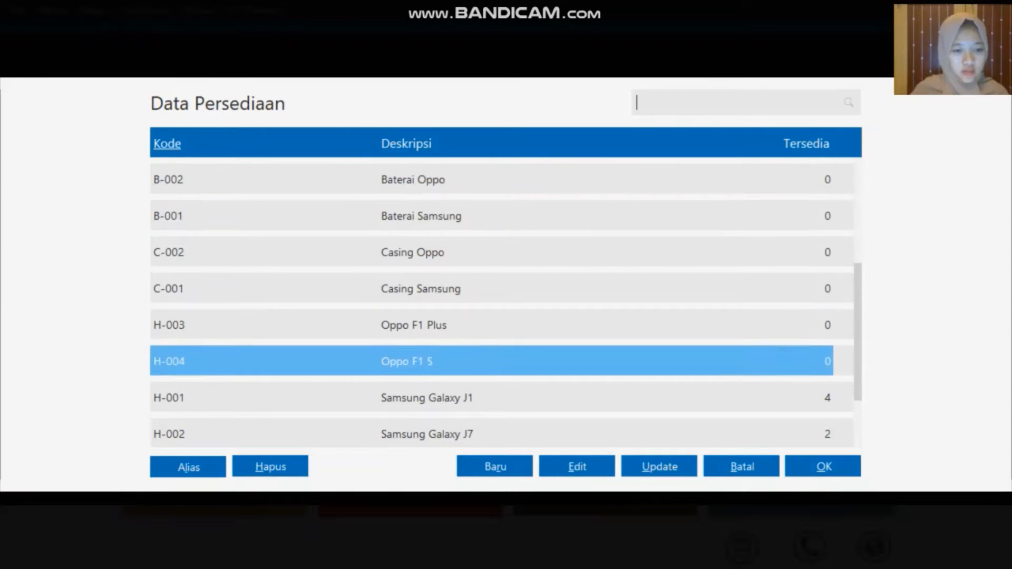
pyautogui.click(857, 350)
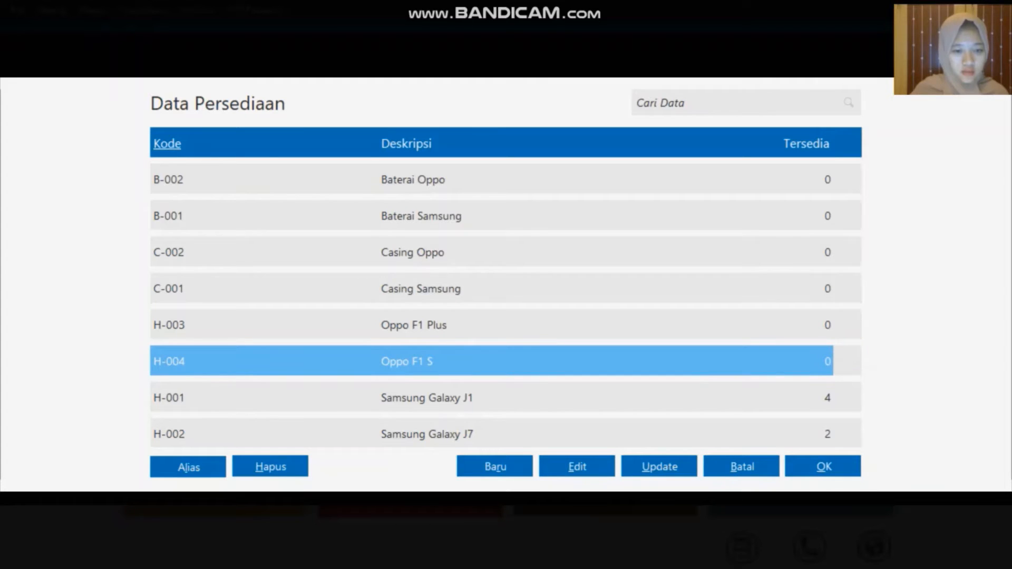
pyautogui.press('Down')
pyautogui.press('Down')
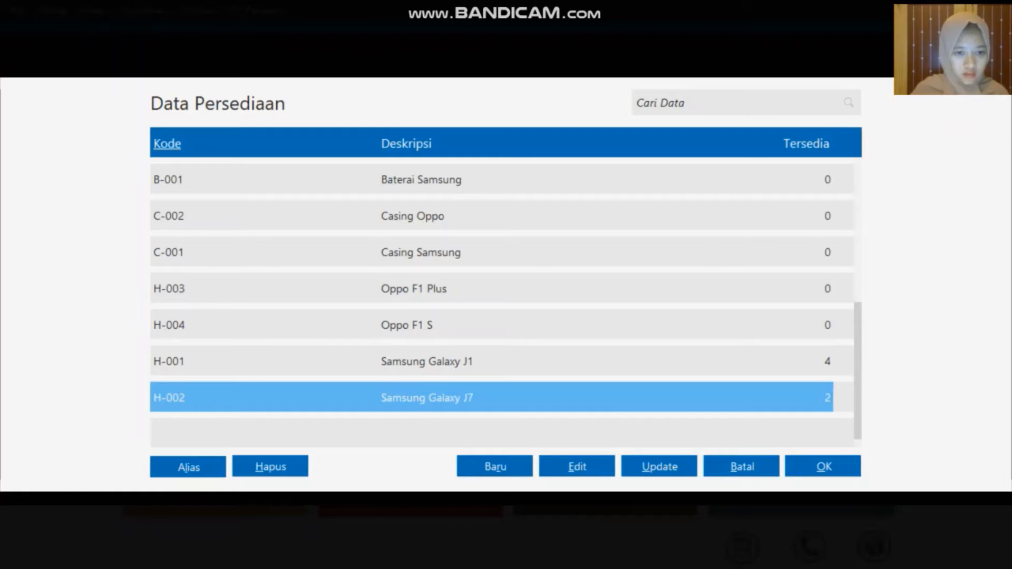
pyautogui.click(572, 289)
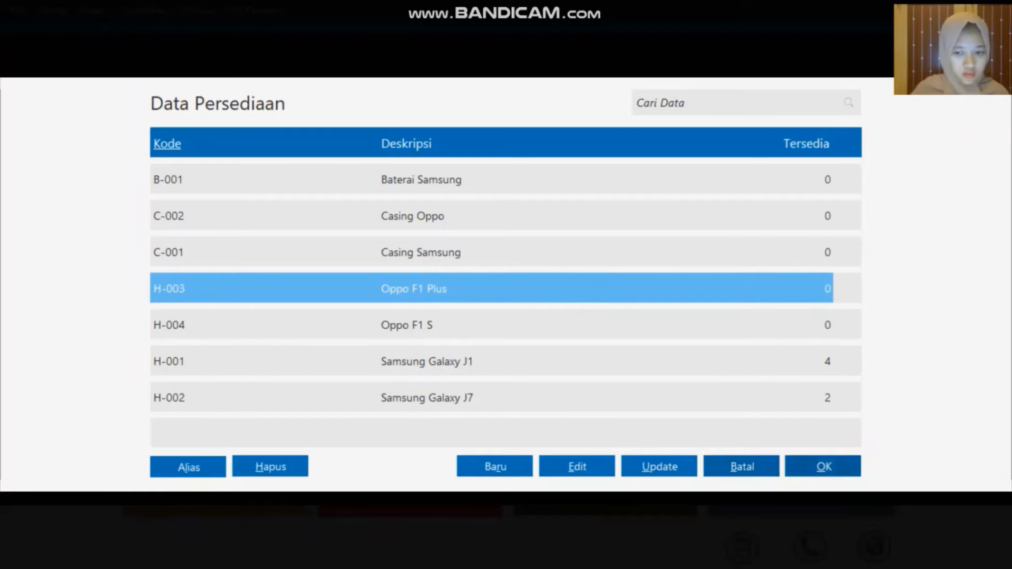
pyautogui.press('Return')
pyautogui.press('Tab')
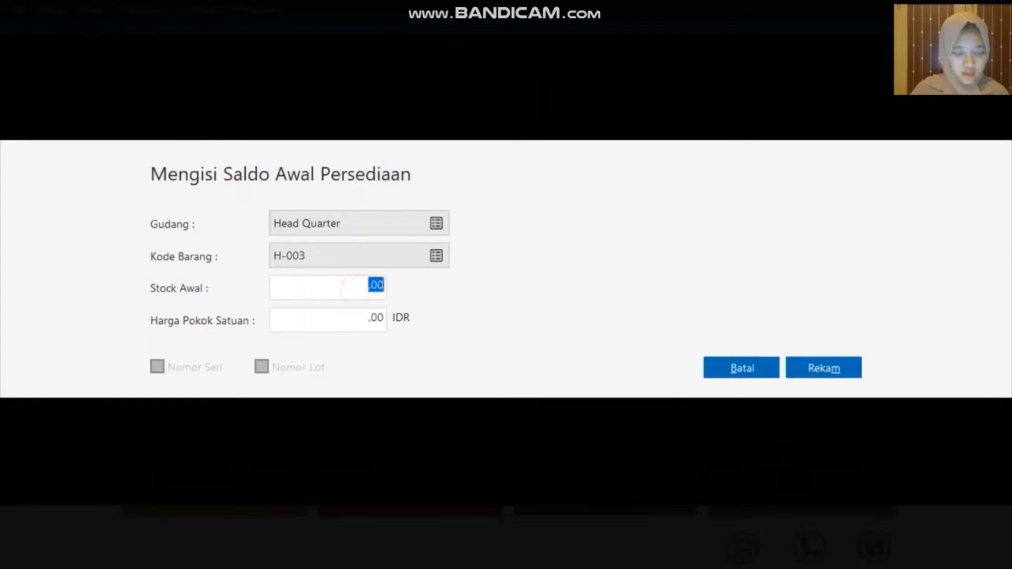
pyautogui.write('5')
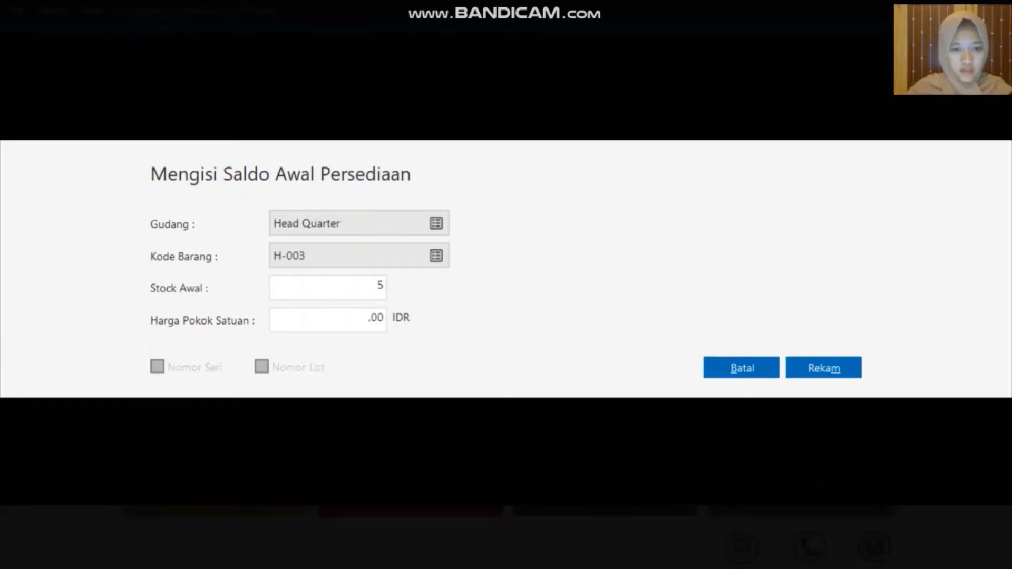
pyautogui.press('Tab')
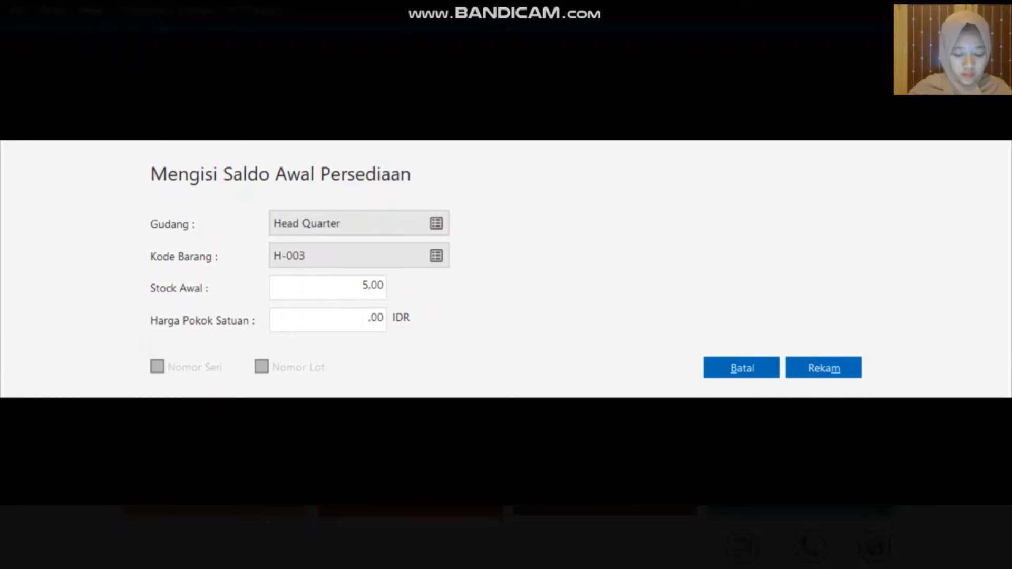
pyautogui.write('1.100.0')
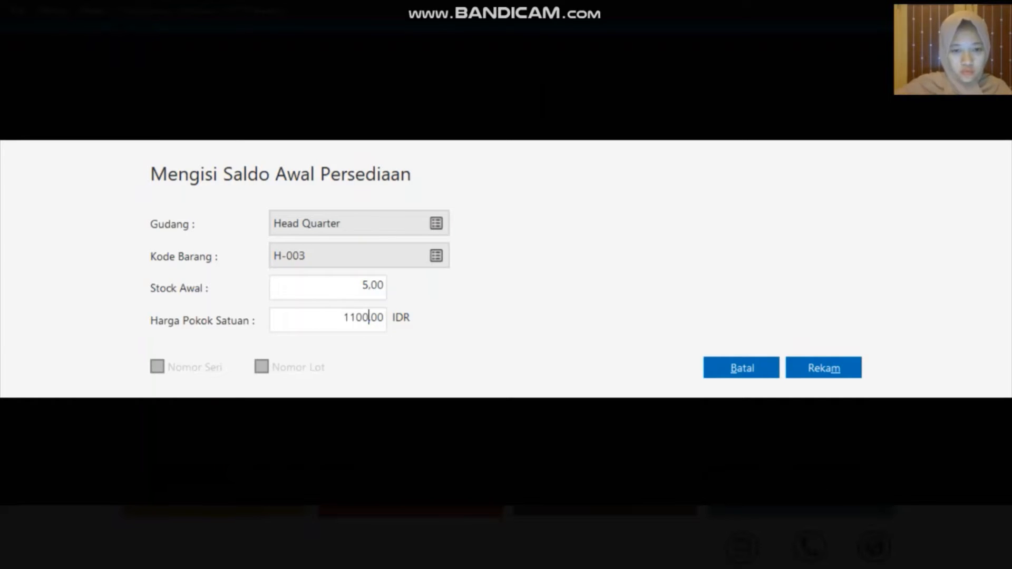
pyautogui.write('000')
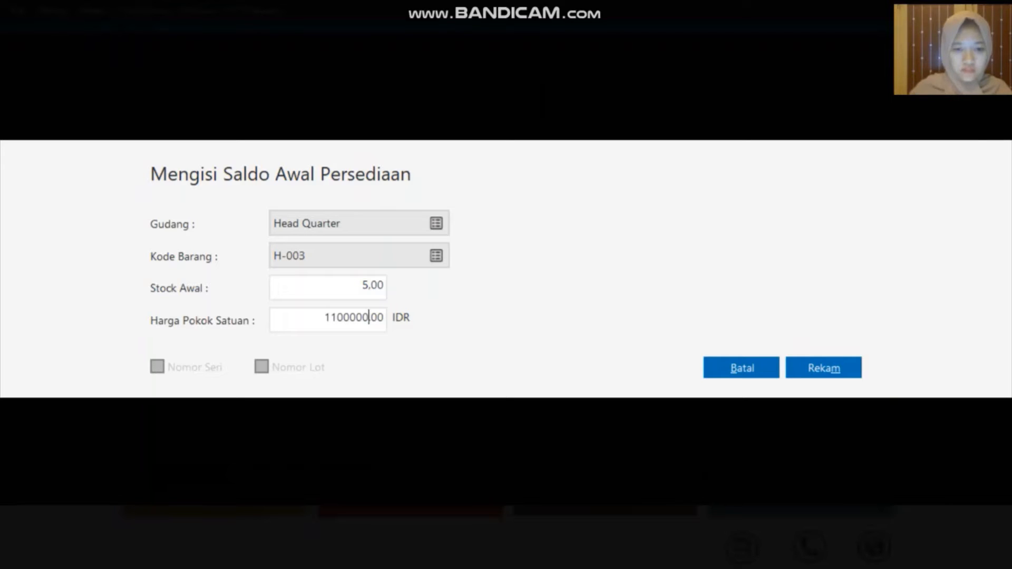
pyautogui.click(802, 368)
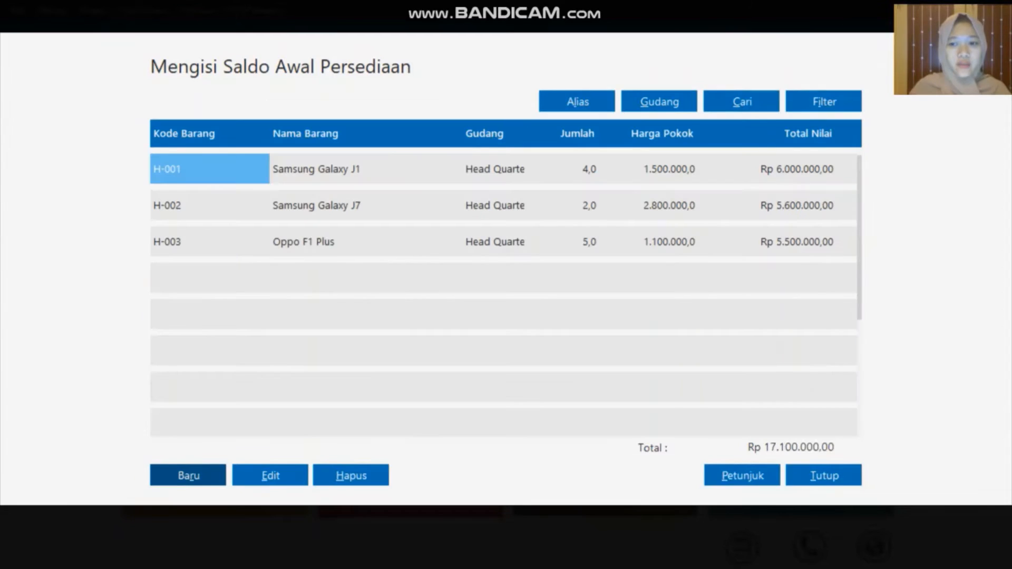
# Add a new opening stock line for H-004 Oppo F1 S: Stock Awal 1, unit cost 3.100.000, and save it
pyautogui.press('Return')
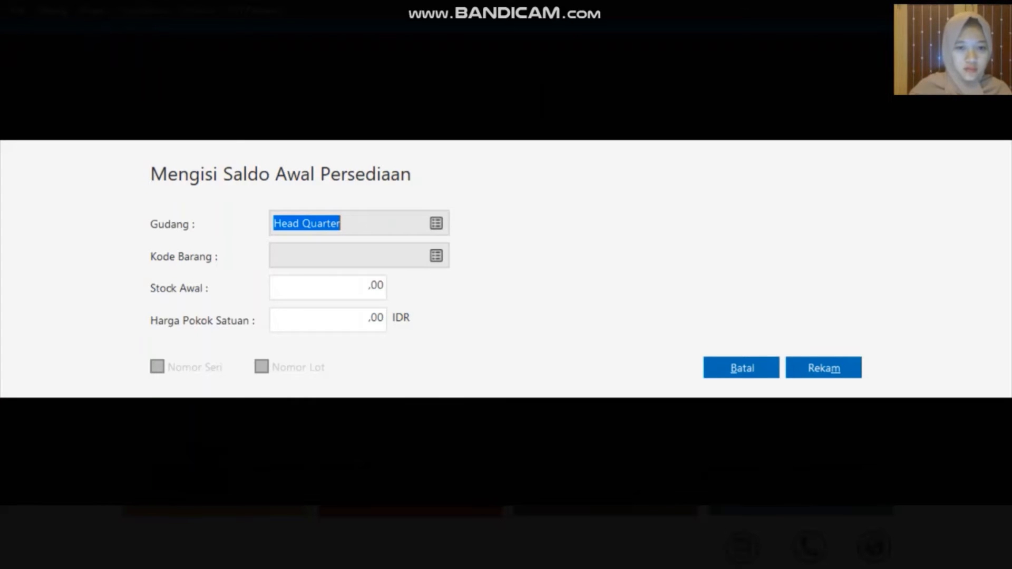
pyautogui.click(436, 256)
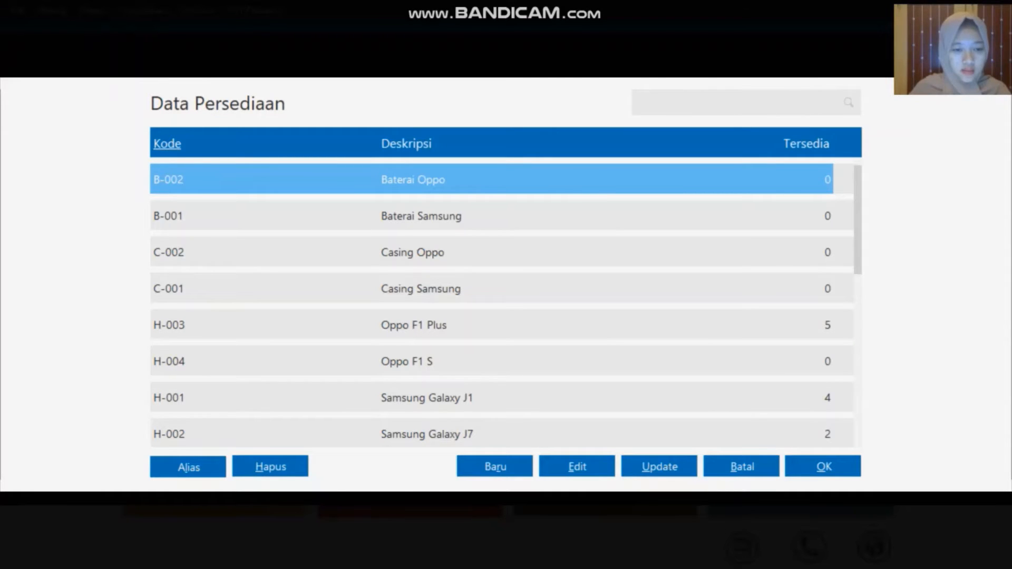
pyautogui.click(318, 362)
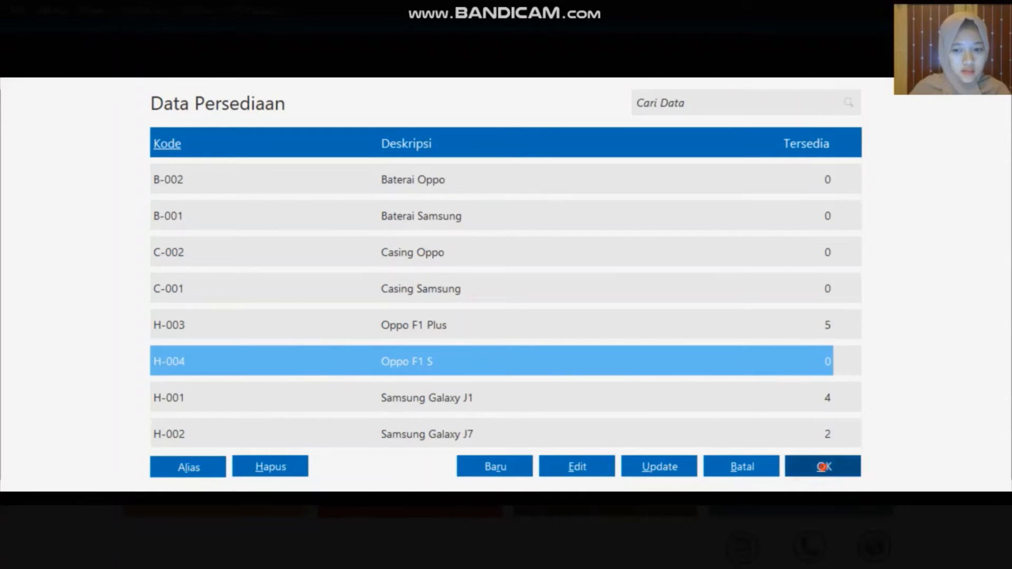
pyautogui.click(824, 467)
pyautogui.press('Tab')
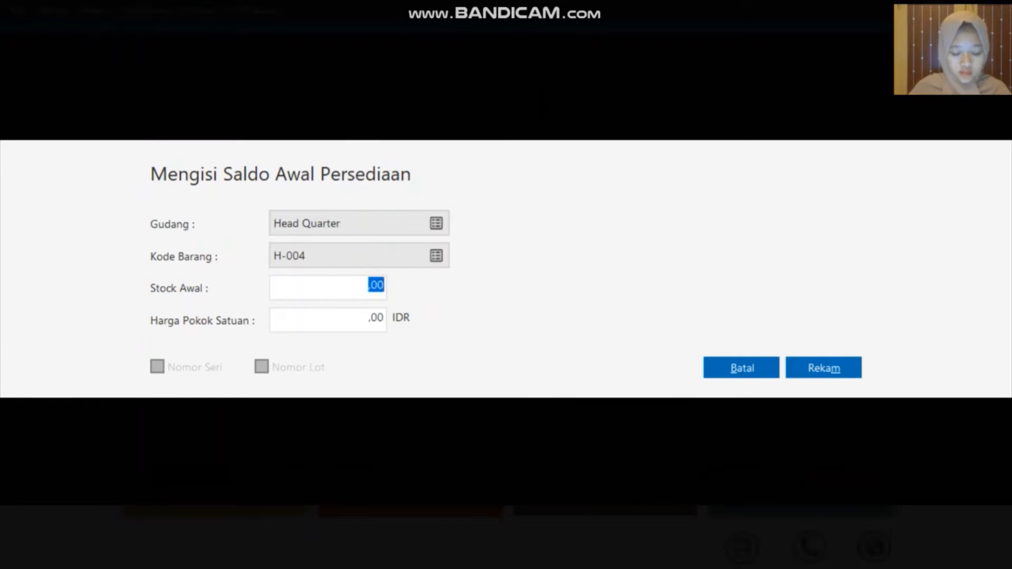
pyautogui.write('1')
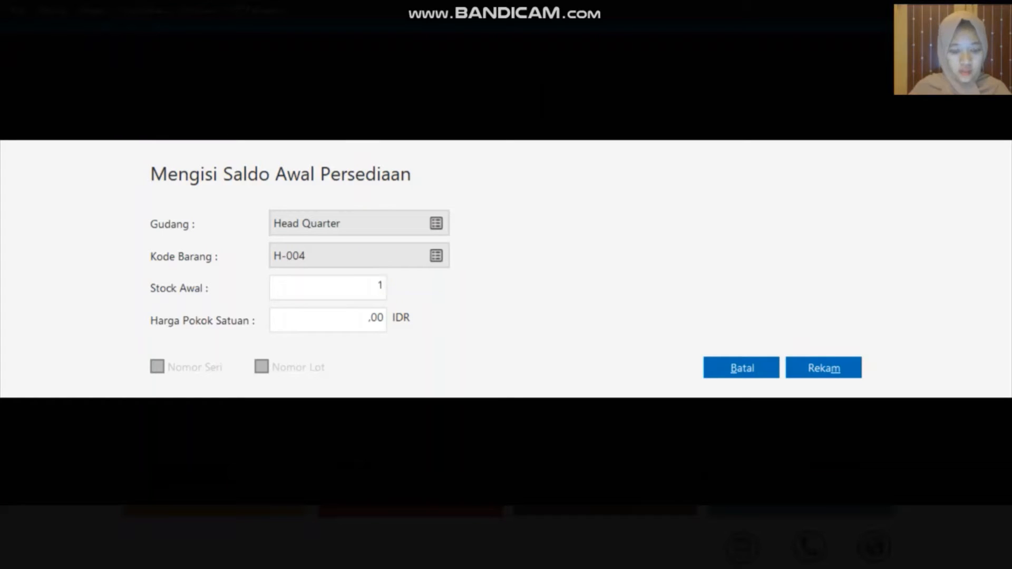
pyautogui.click(372, 323)
pyautogui.write('31')
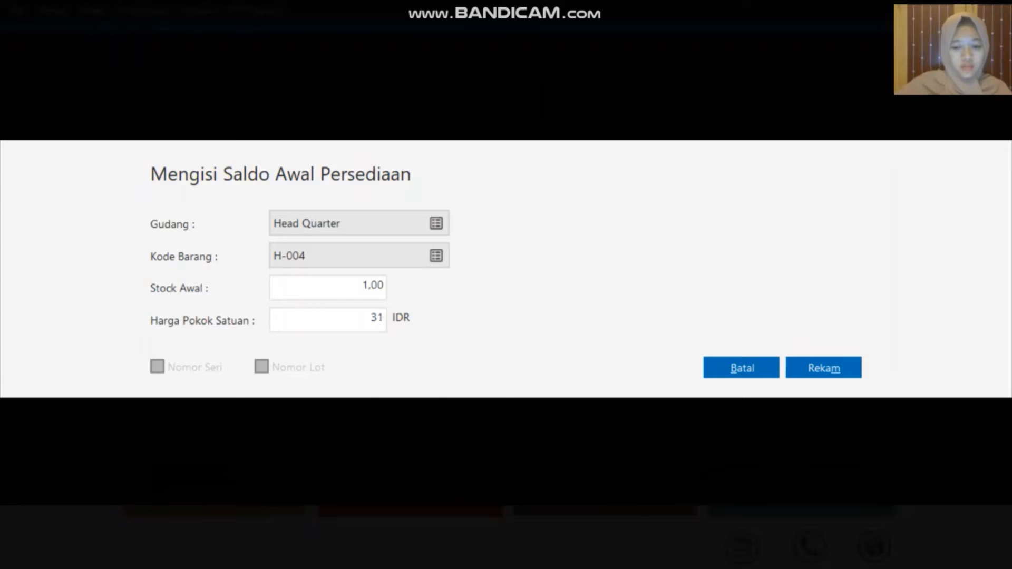
pyautogui.write('00000')
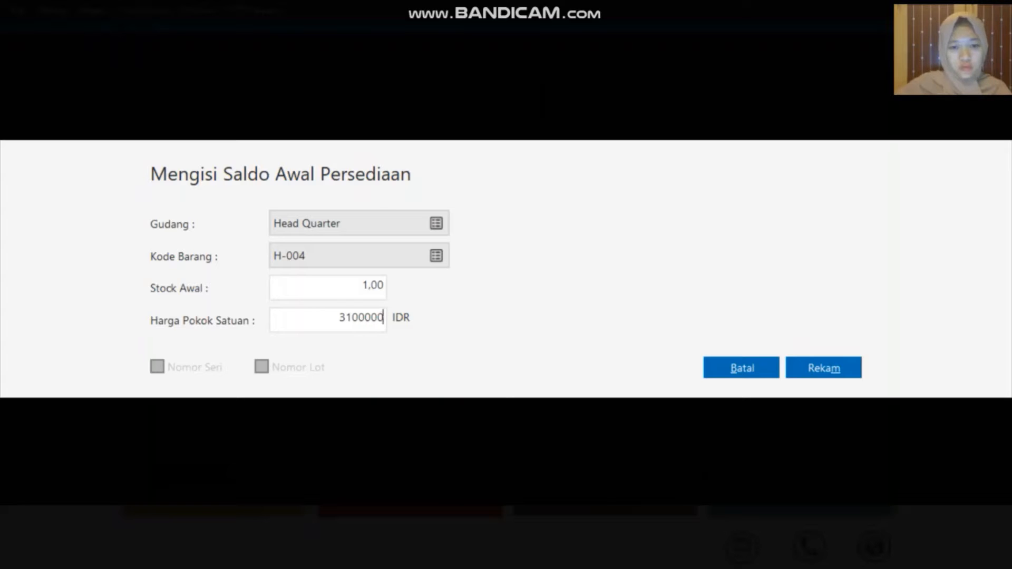
pyautogui.click(824, 368)
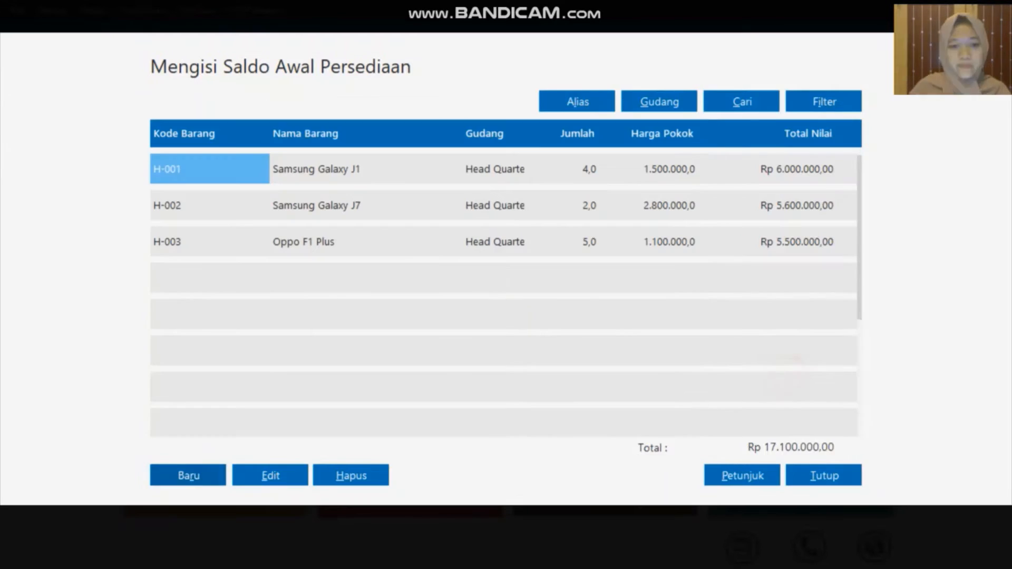
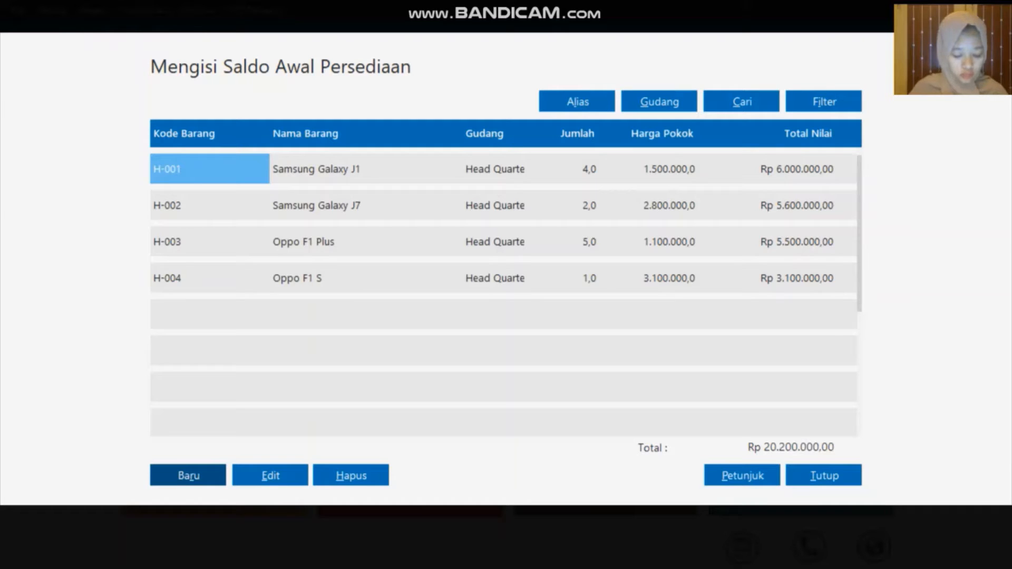
# Add an opening stock line for C-001 Casing Samsung: Stock Awal 10, unit cost 100.000, and save it
pyautogui.click(188, 476)
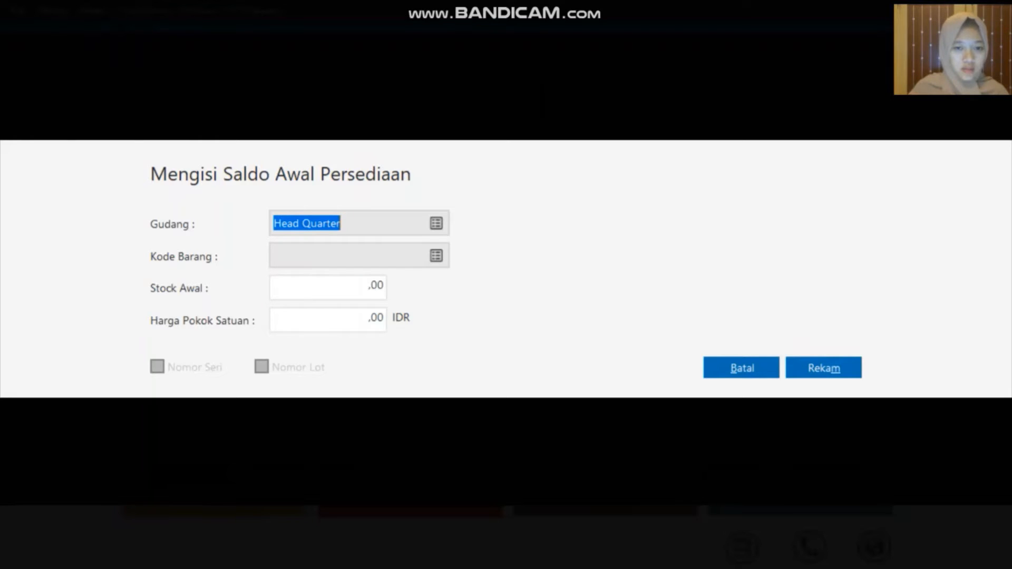
pyautogui.click(437, 256)
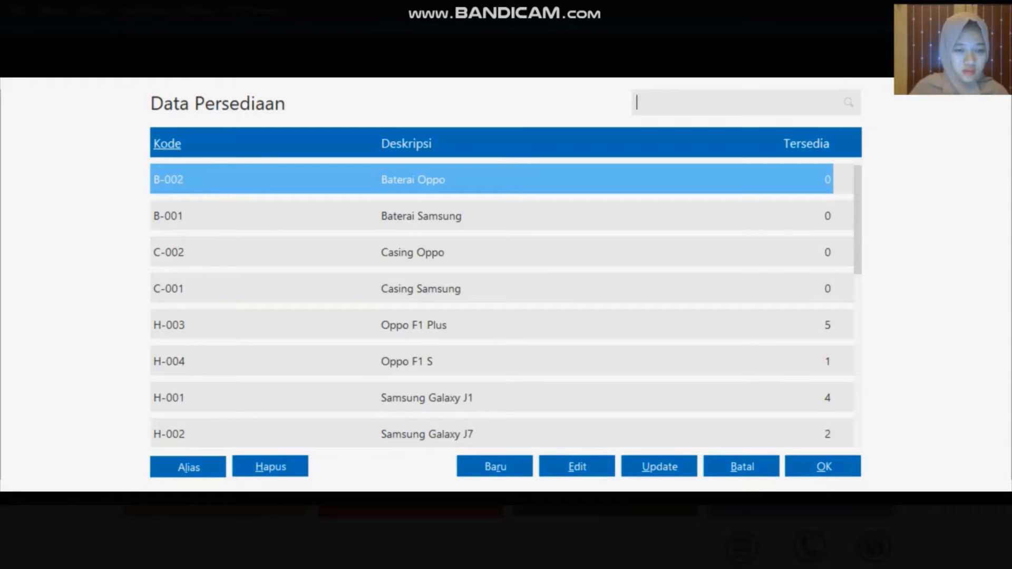
pyautogui.click(421, 288)
pyautogui.click(824, 467)
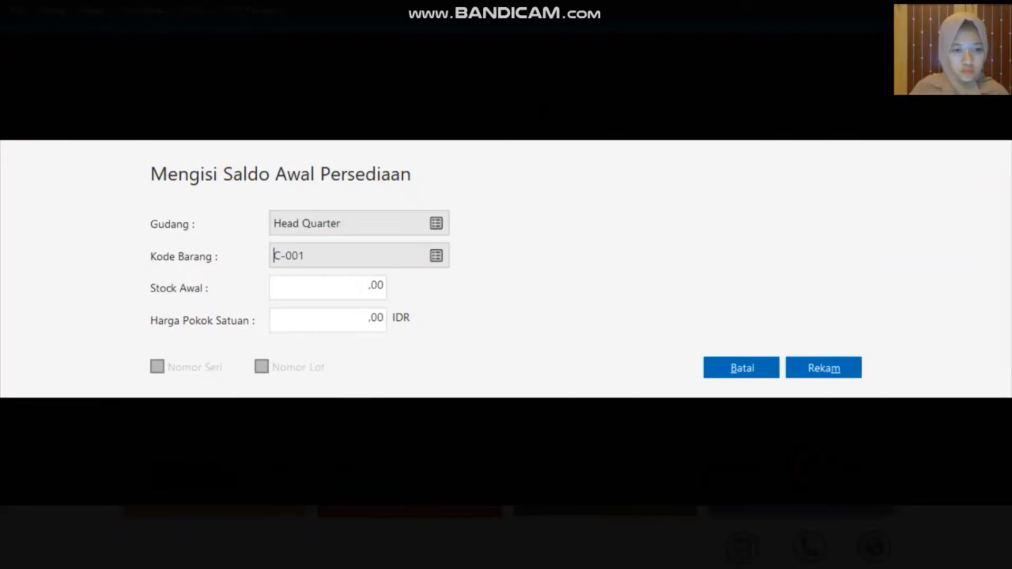
pyautogui.press('Tab')
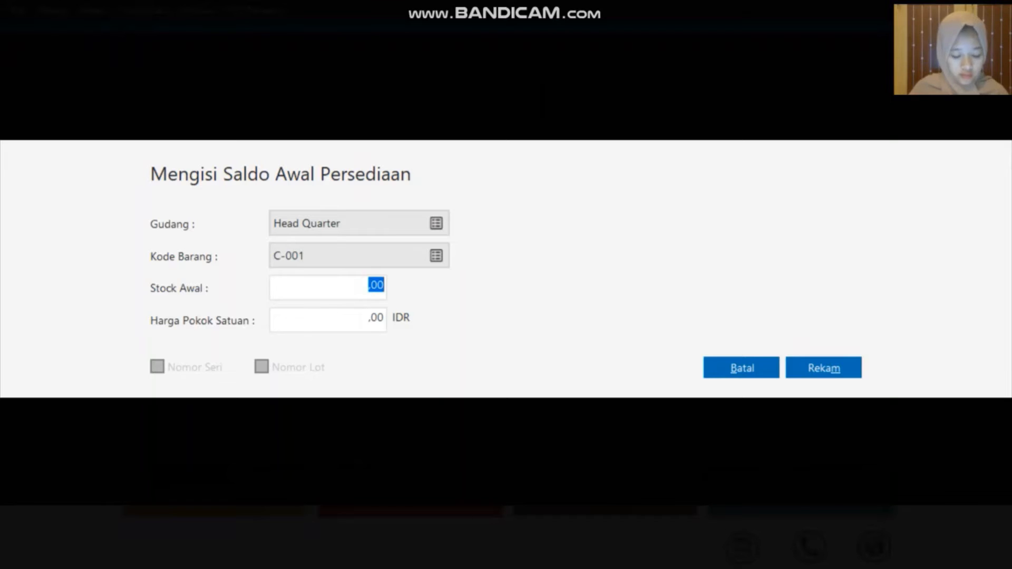
pyautogui.write('10')
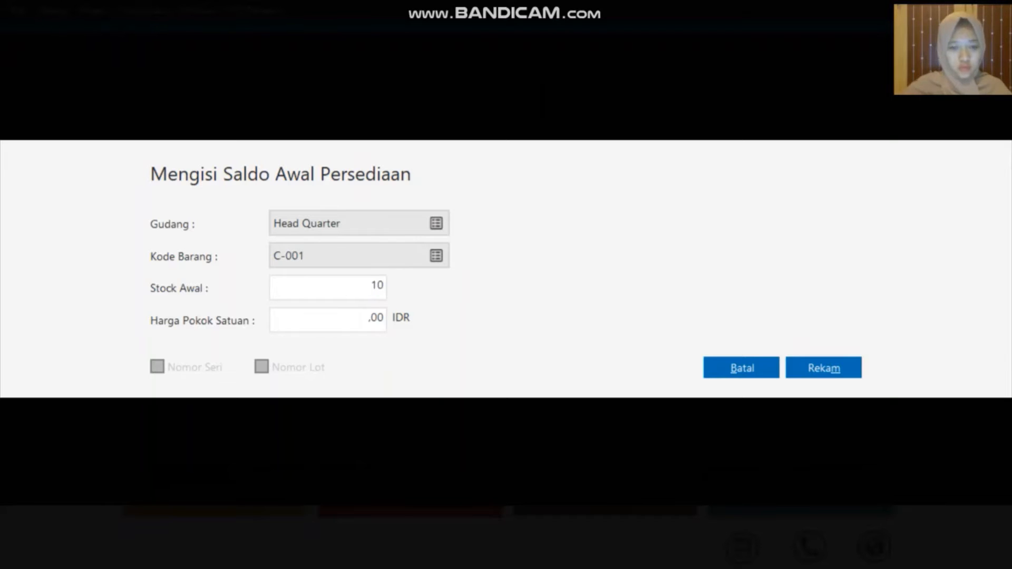
pyautogui.press('Tab')
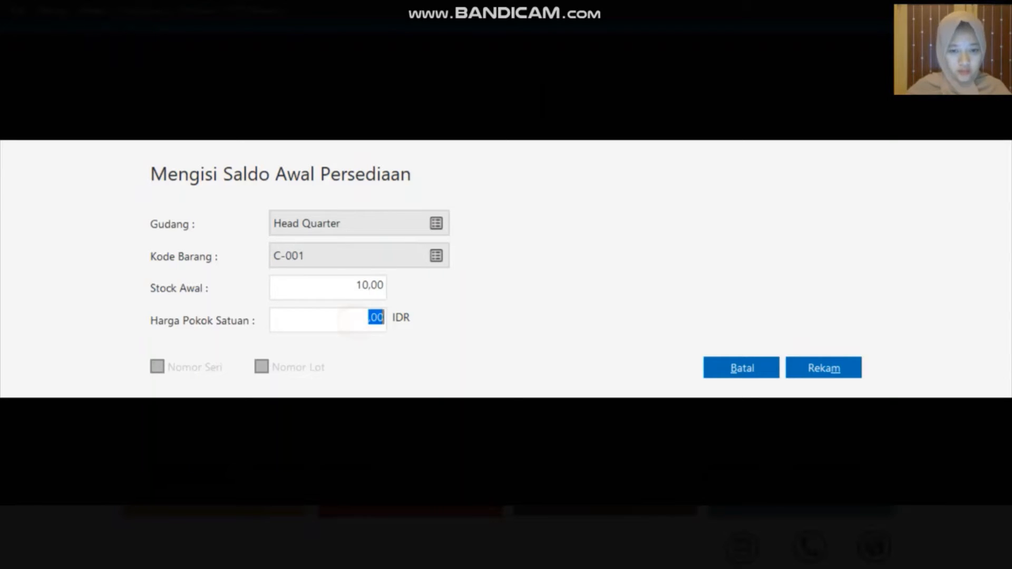
pyautogui.write('100000')
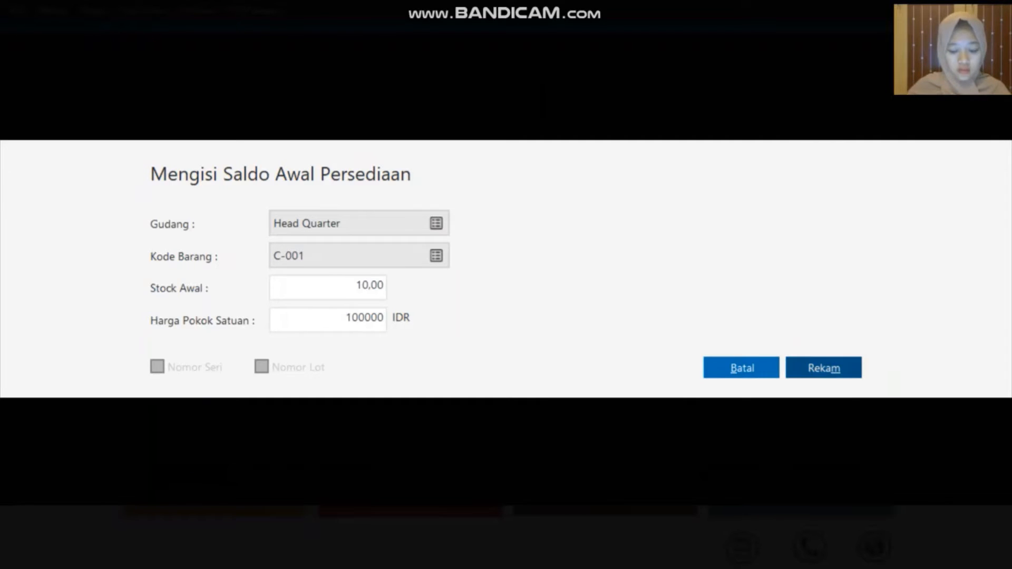
pyautogui.click(798, 368)
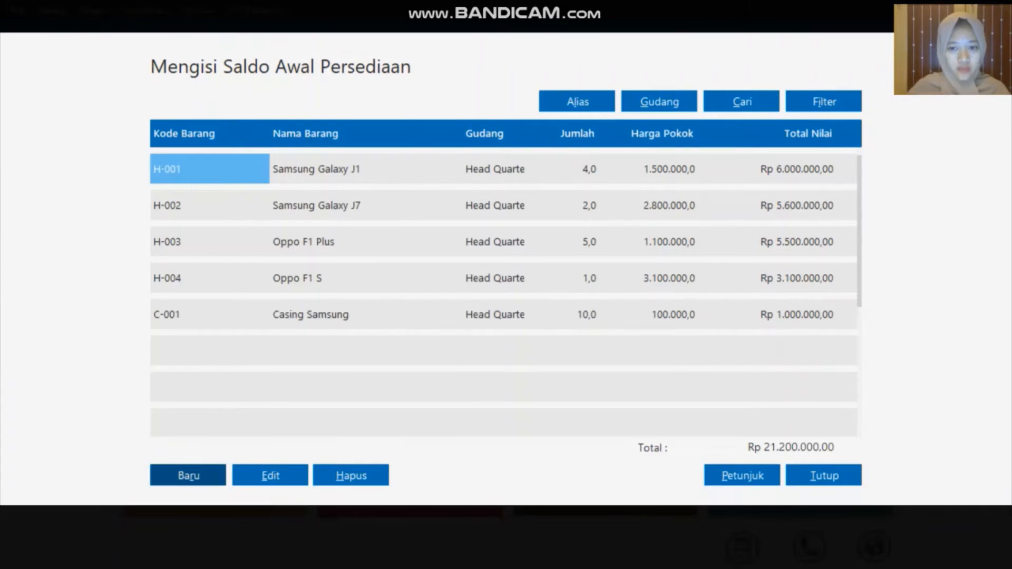
# Add an opening stock line for C-002 Casing Oppo: Stock Awal 10, unit cost 50.000, and save it
pyautogui.click(194, 479)
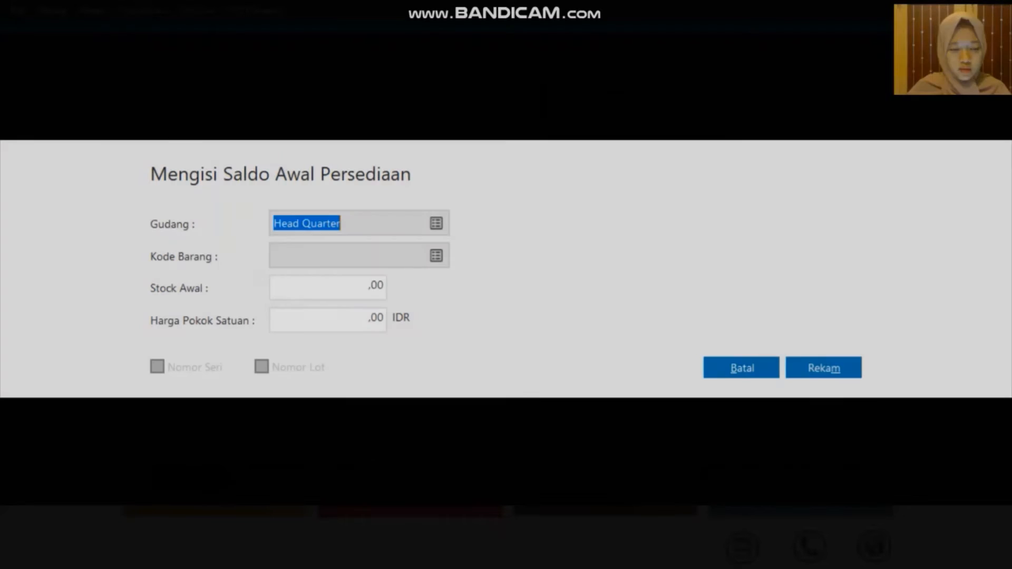
pyautogui.click(433, 258)
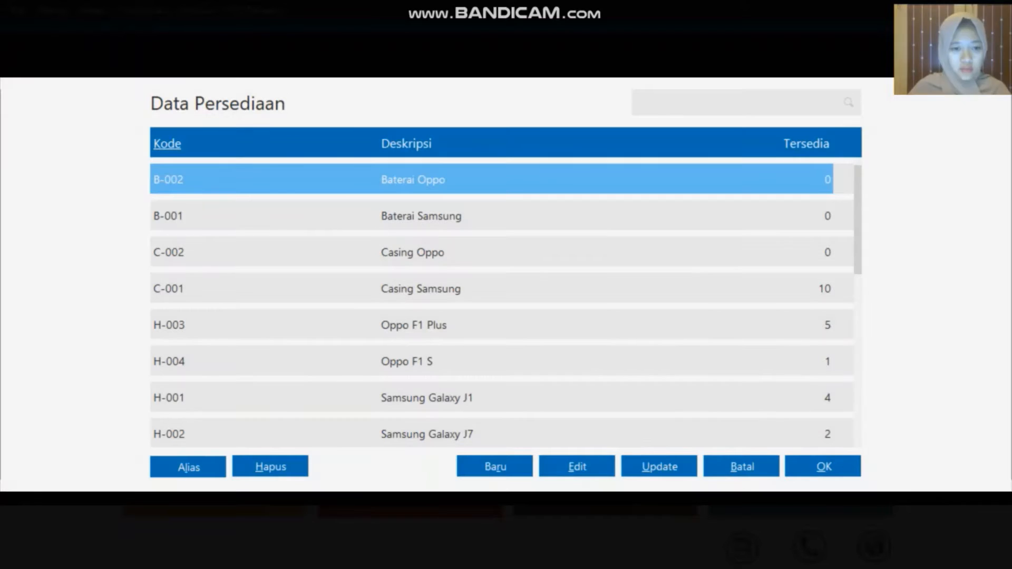
pyautogui.click(369, 251)
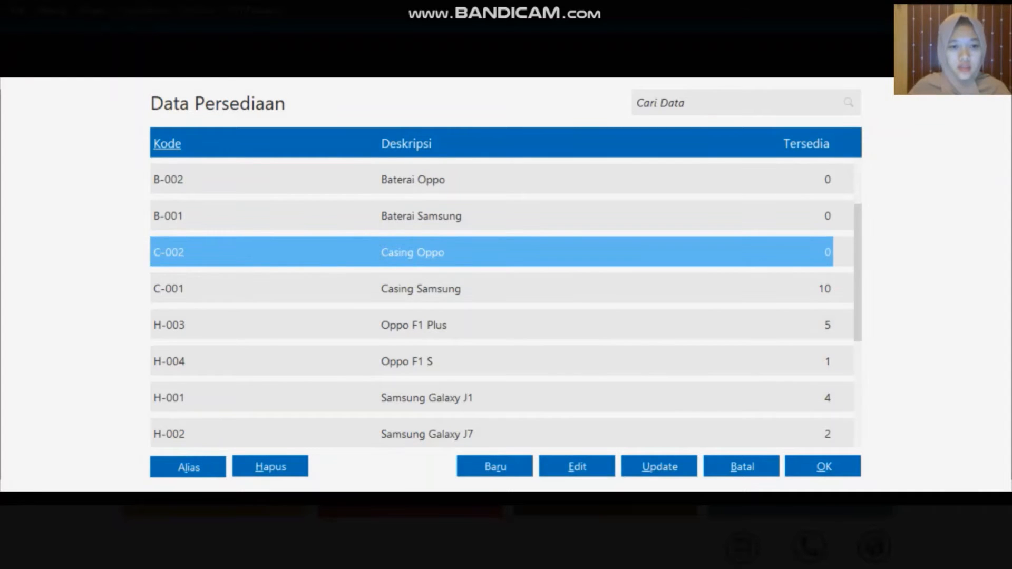
pyautogui.click(824, 466)
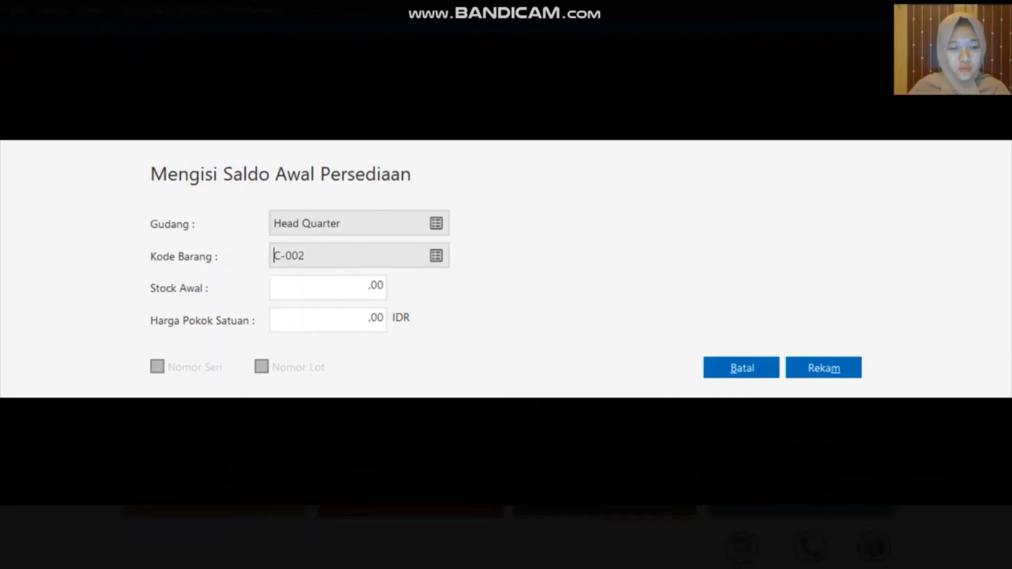
pyautogui.click(356, 293)
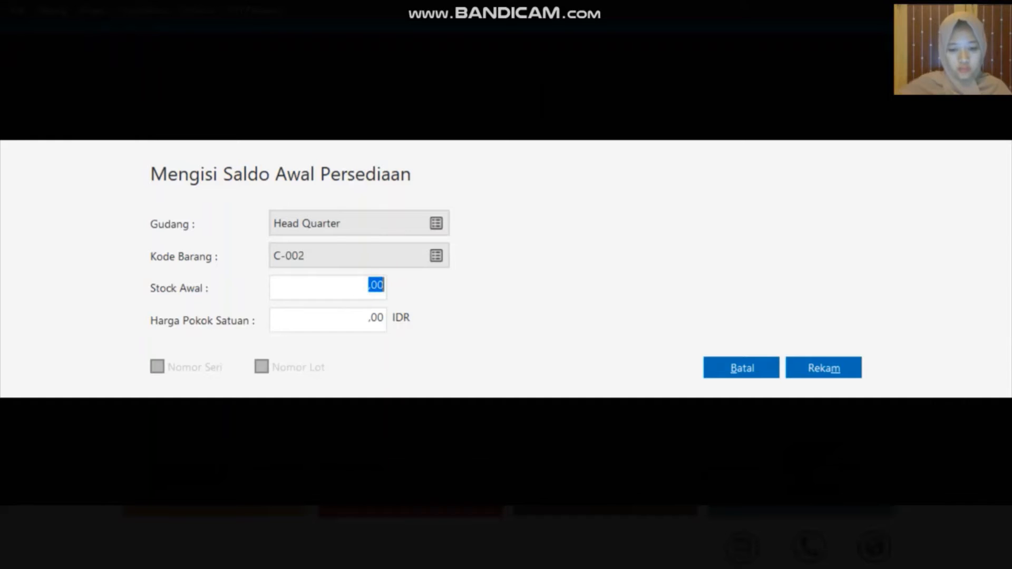
pyautogui.write('10')
pyautogui.click(353, 315)
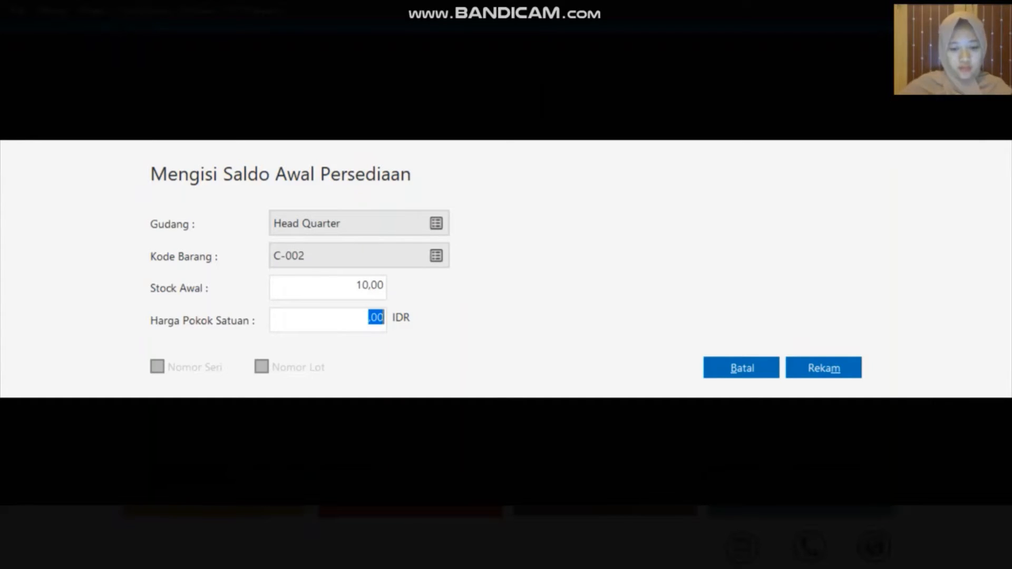
pyautogui.write('50000')
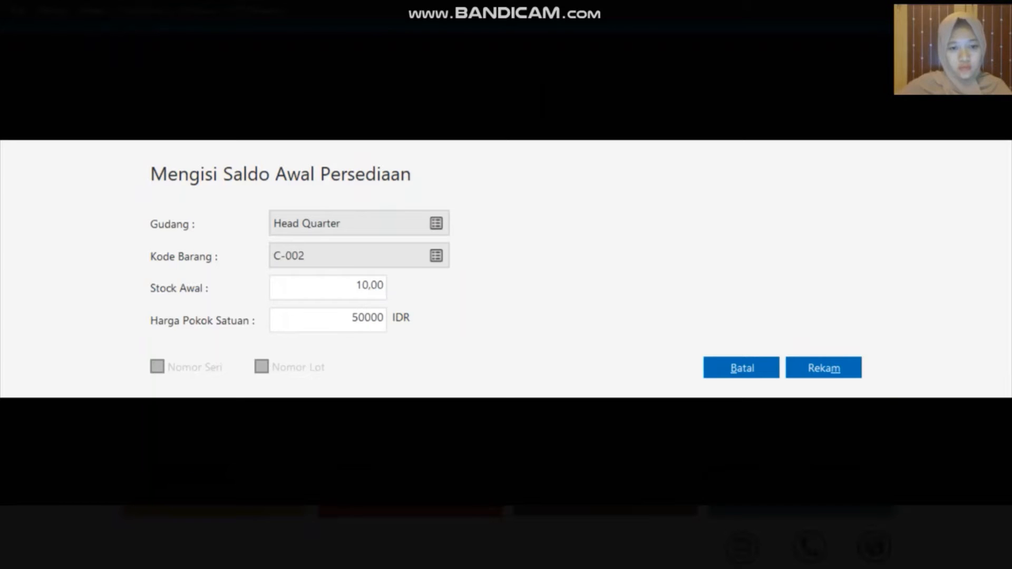
pyautogui.press('Return')
pyautogui.press('Return')
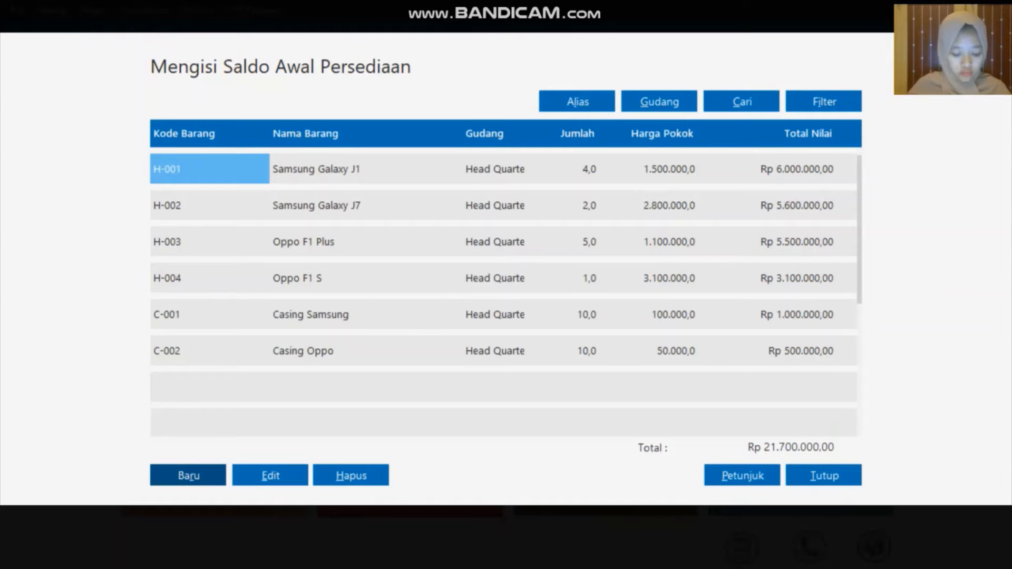
# Add an opening stock line for B-001 Baterai Samsung: Stock Awal 5, unit cost 50.000, and save it
pyautogui.click(194, 477)
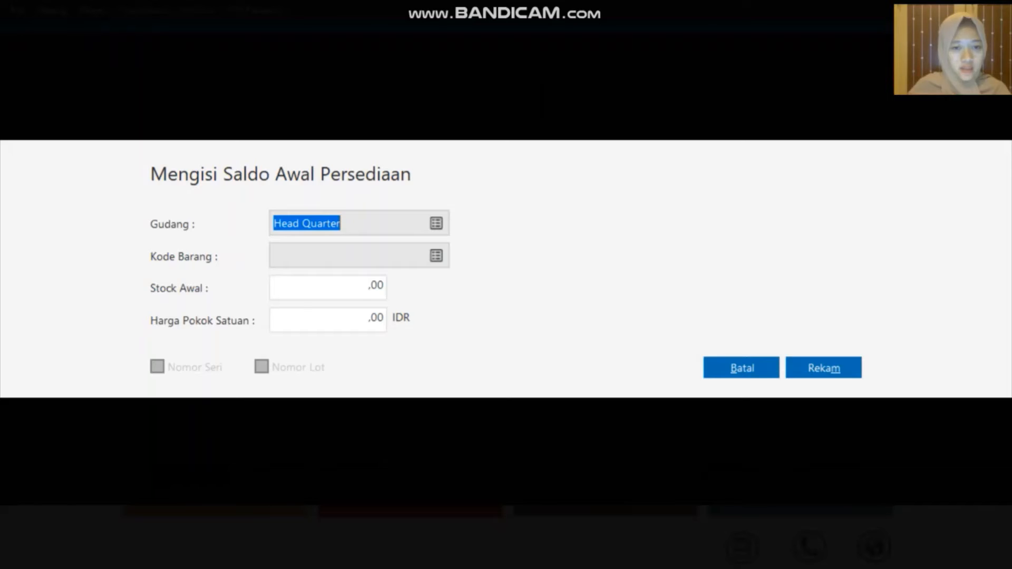
pyautogui.click(434, 258)
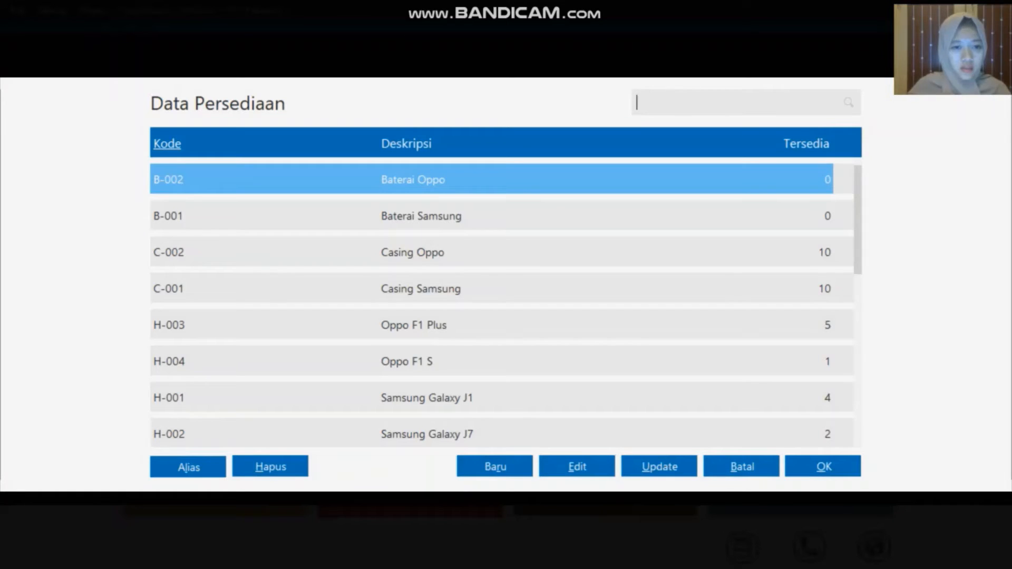
pyautogui.click(383, 216)
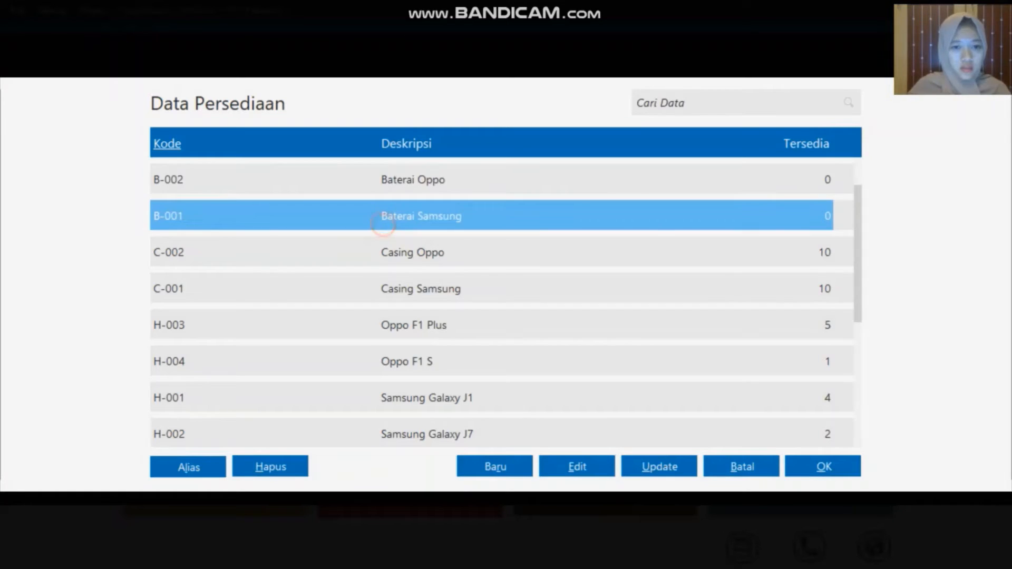
pyautogui.click(797, 467)
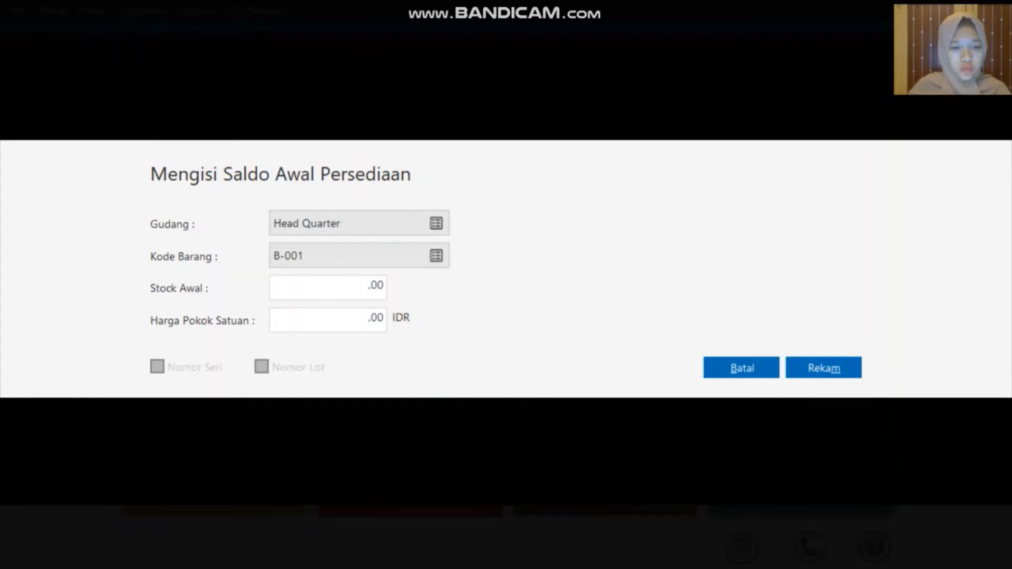
pyautogui.click(344, 293)
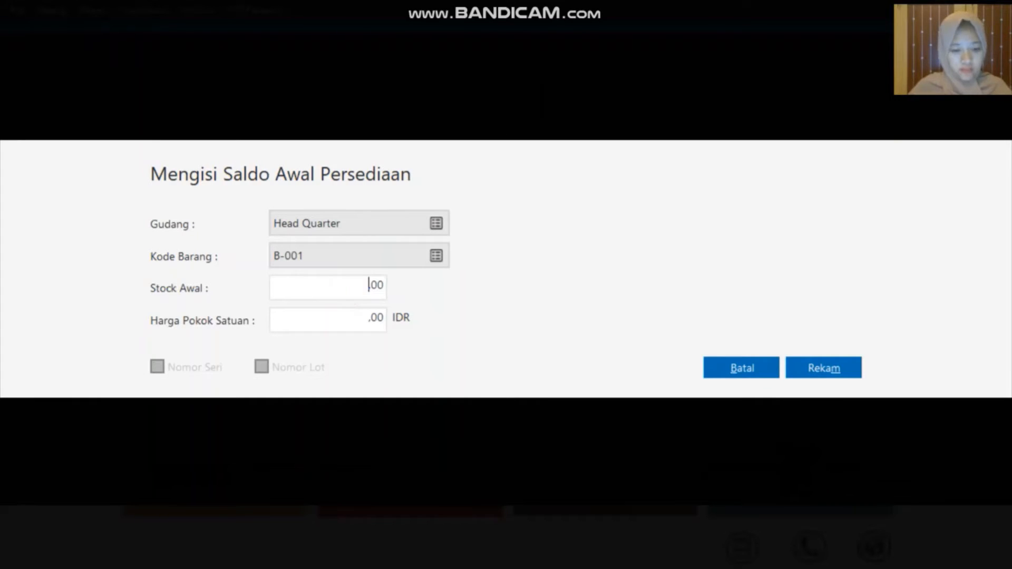
pyautogui.write('5')
pyautogui.press('Tab')
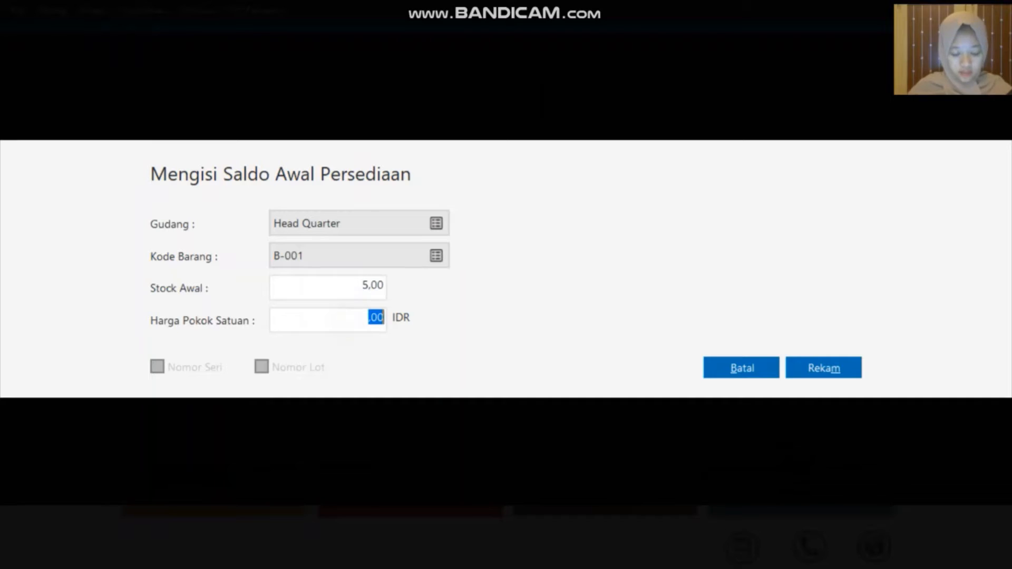
pyautogui.write('50000')
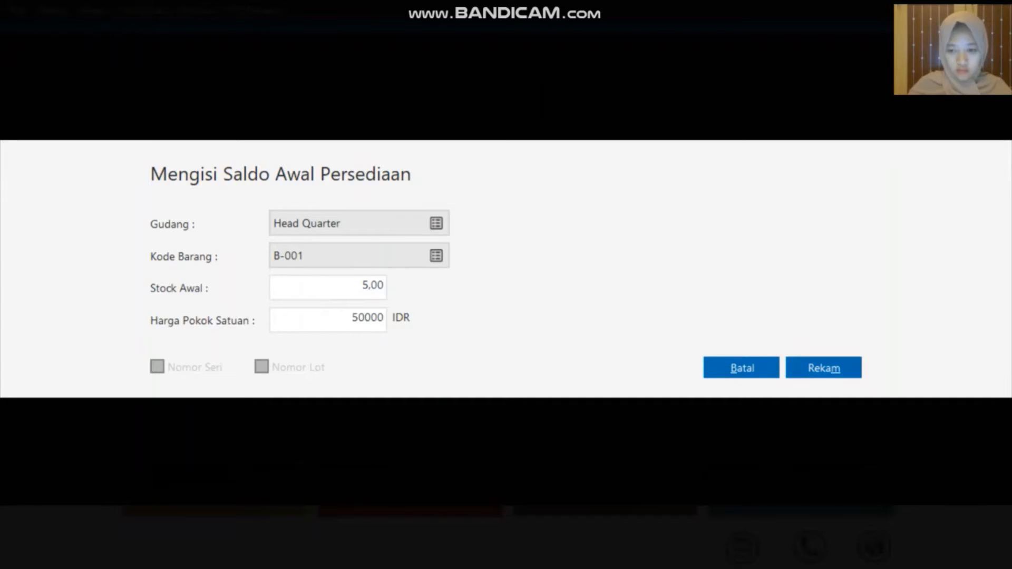
pyautogui.click(803, 365)
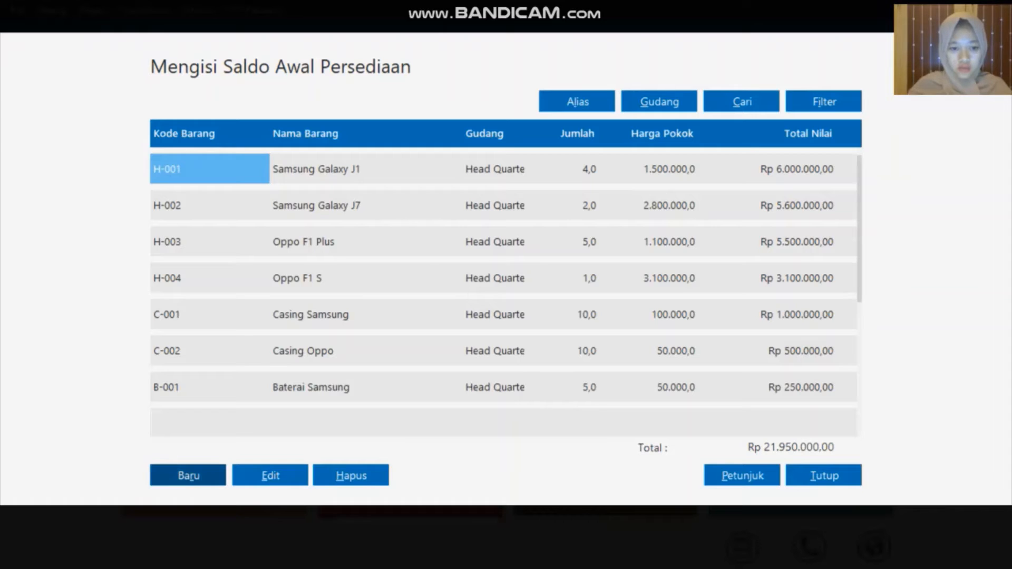
pyautogui.click(188, 476)
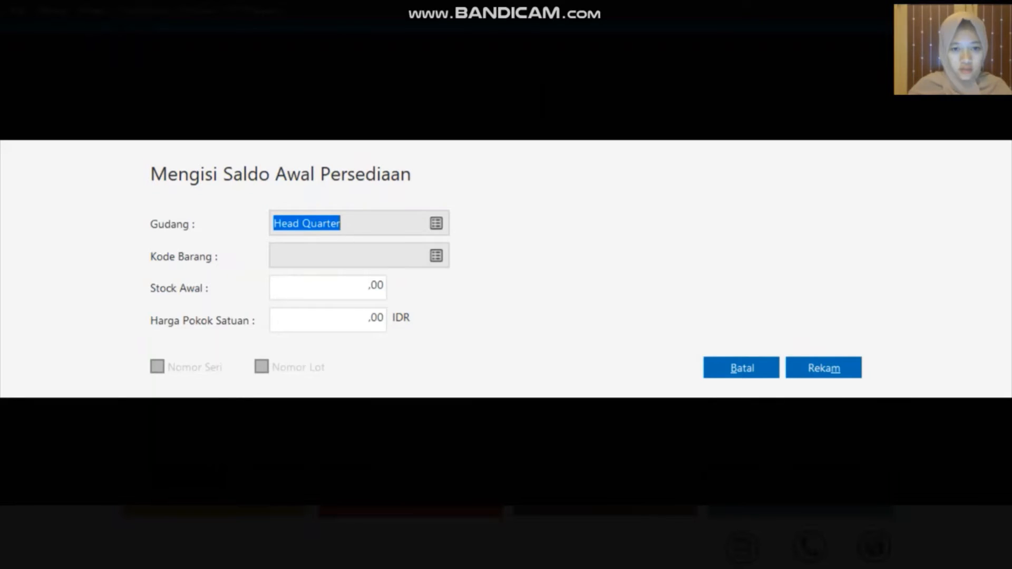
# Choose B-002 Baterai Oppo, enter Stock Awal 10 and unit cost 50.000, and save it
pyautogui.click(436, 256)
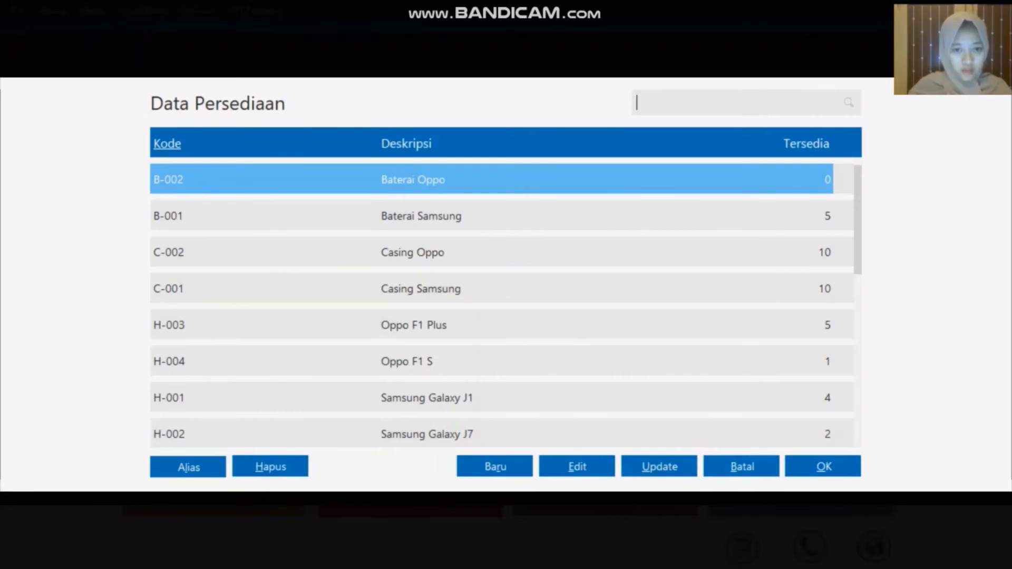
pyautogui.click(849, 466)
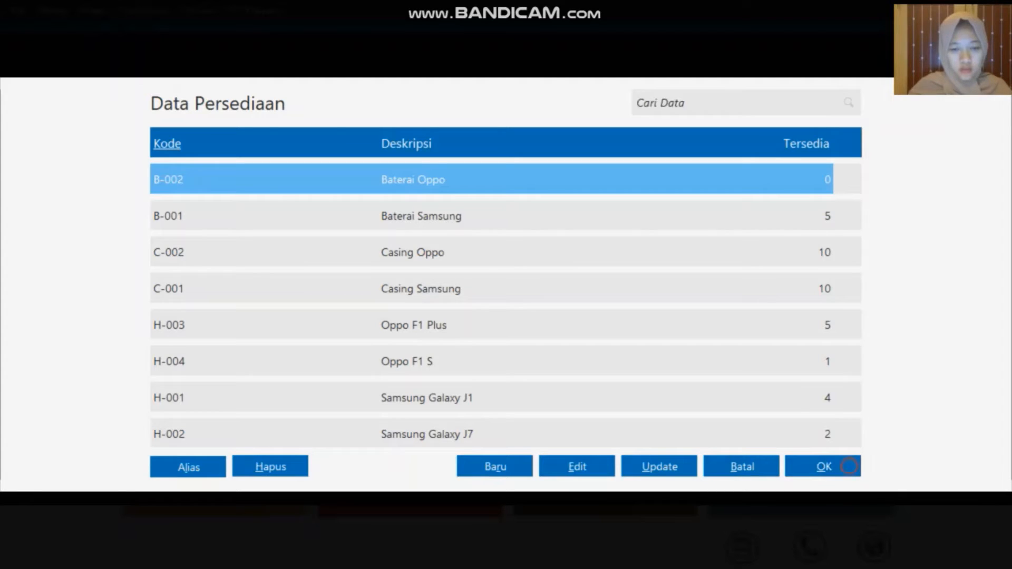
pyautogui.click(355, 289)
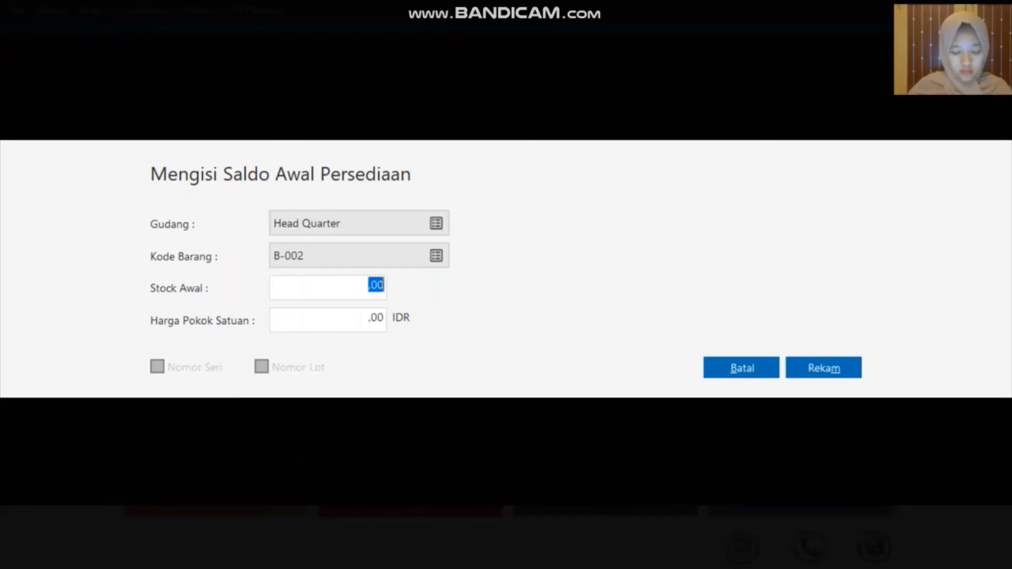
pyautogui.write('10')
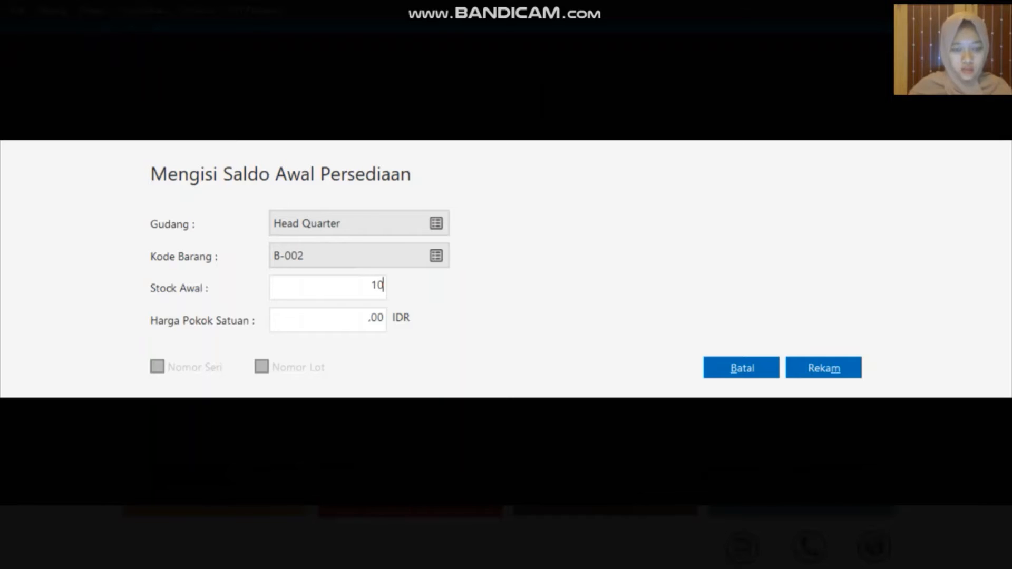
pyautogui.press('Tab')
pyautogui.write('50')
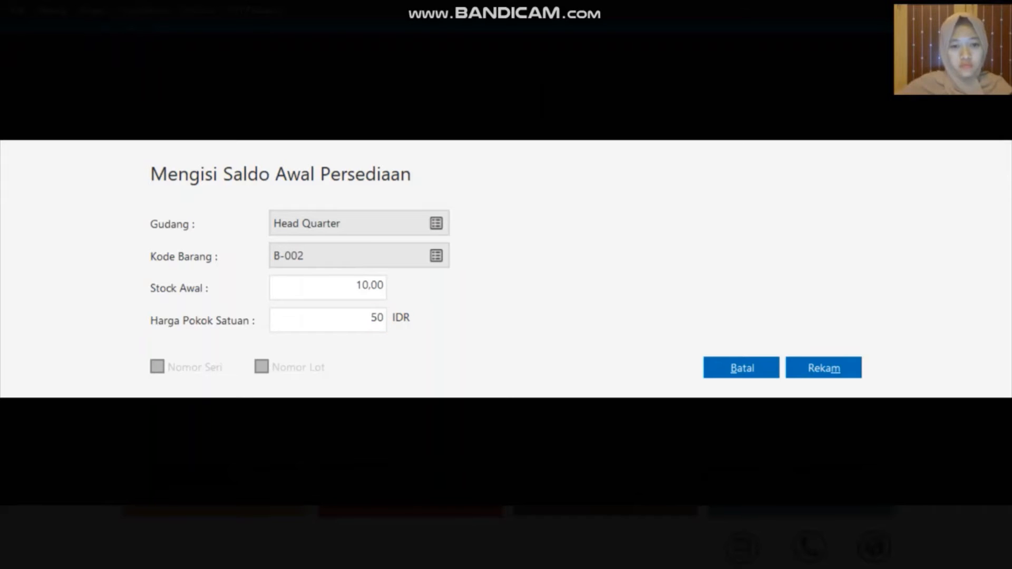
pyautogui.write('000')
pyautogui.click(820, 368)
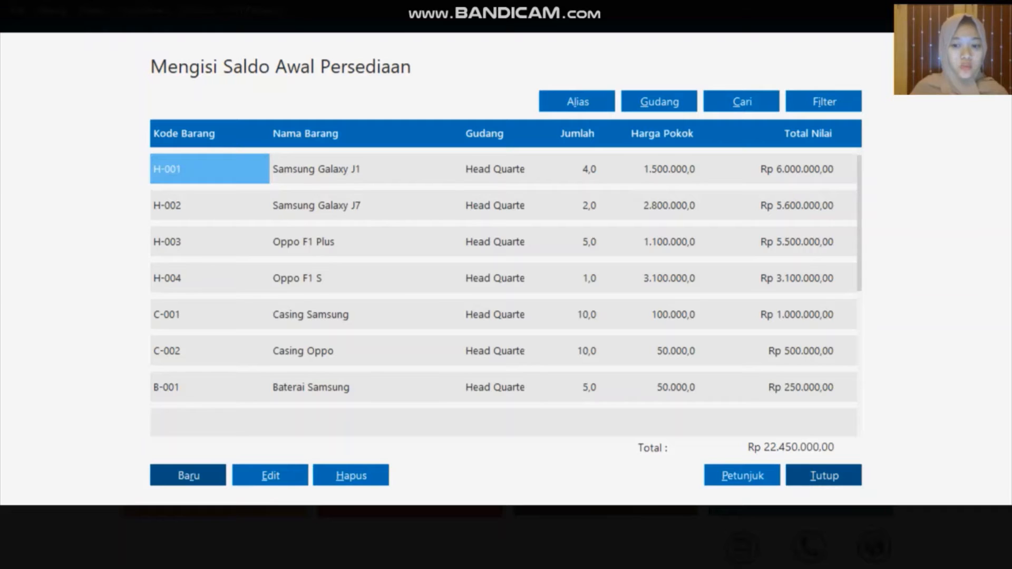
# Close the opening stock window, accept the ending-balance recalculation, and dismiss its results
pyautogui.click(825, 476)
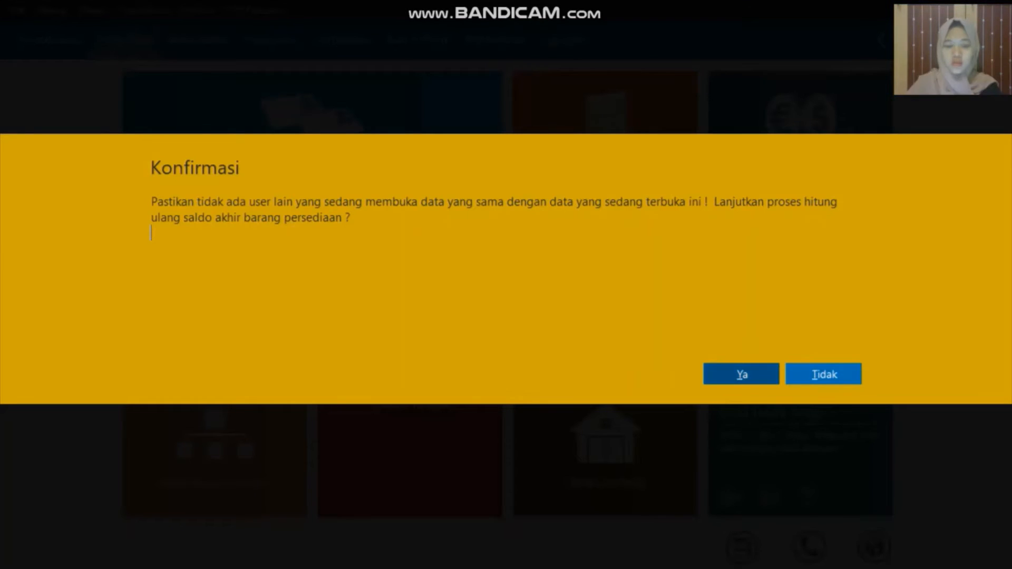
pyautogui.click(744, 377)
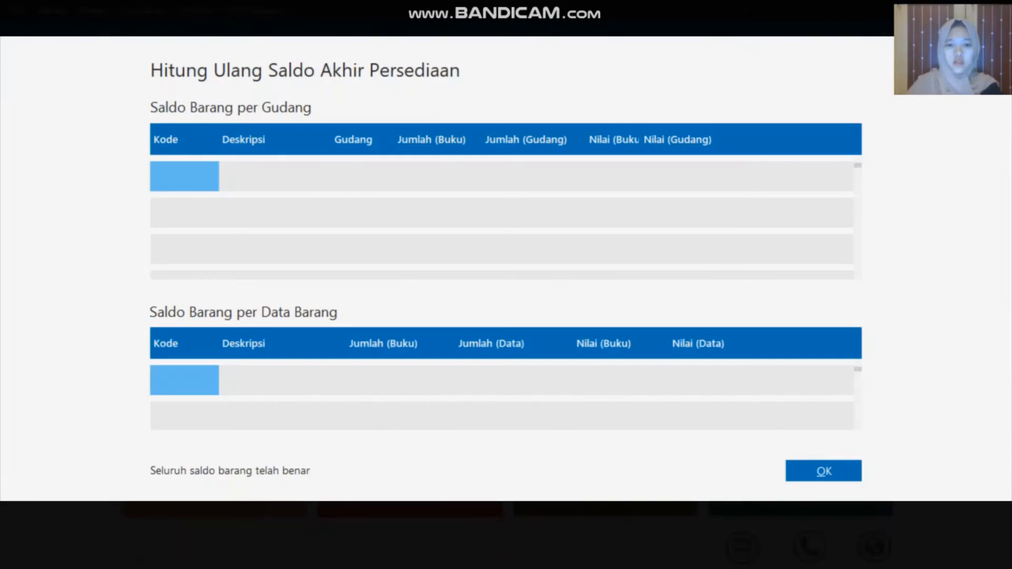
pyautogui.click(824, 471)
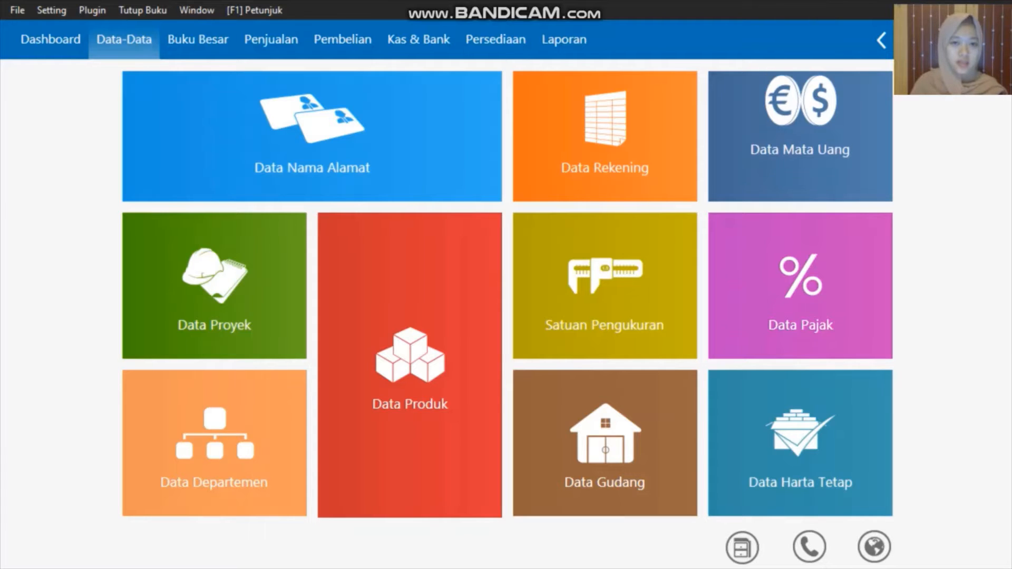
# Start a new Kas Keluar payment from Kas & Bank and bring up the Data Nama recipient list
pyautogui.click(418, 40)
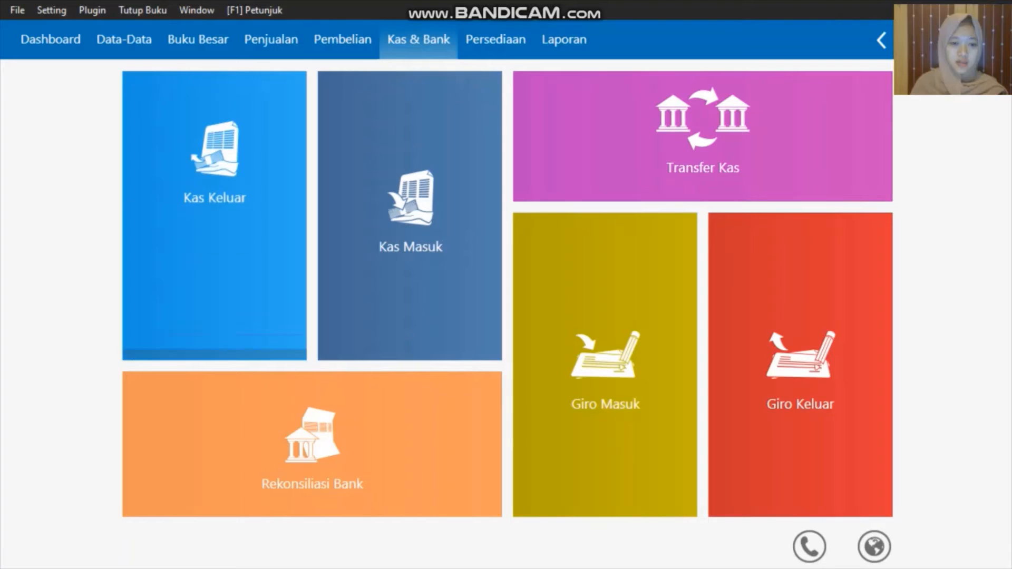
pyautogui.moveTo(183, 337)
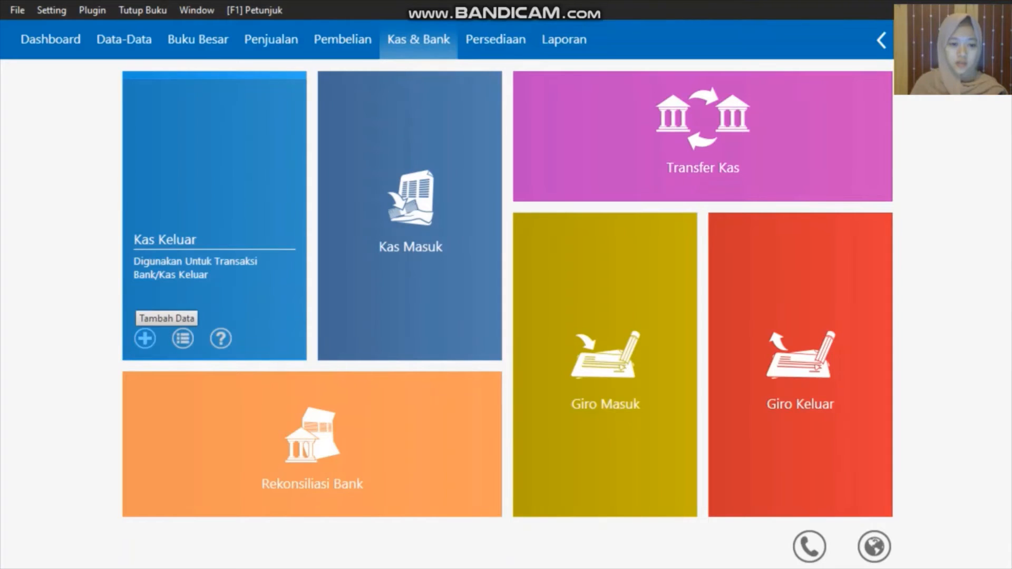
pyautogui.click(145, 339)
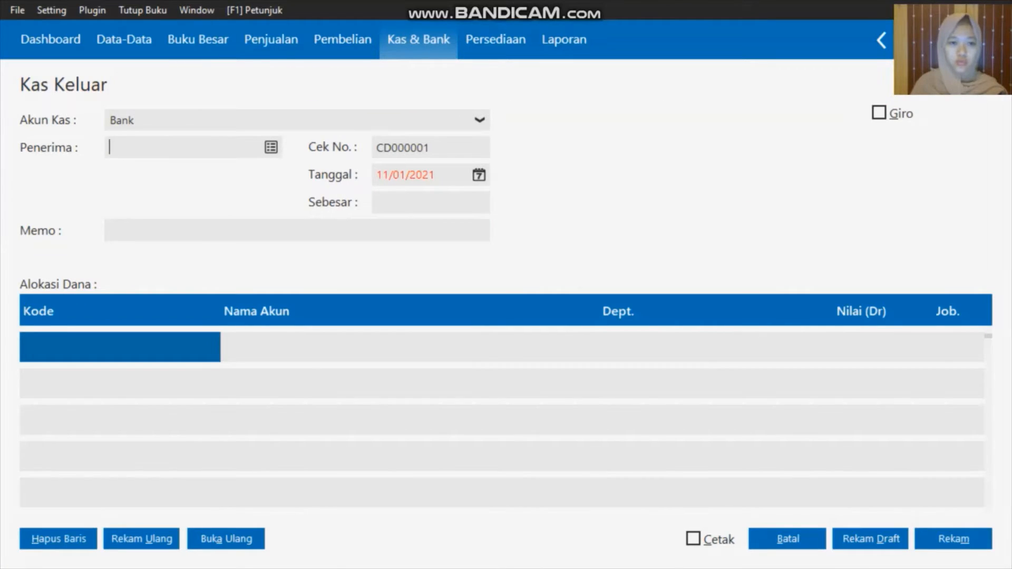
pyautogui.click(271, 147)
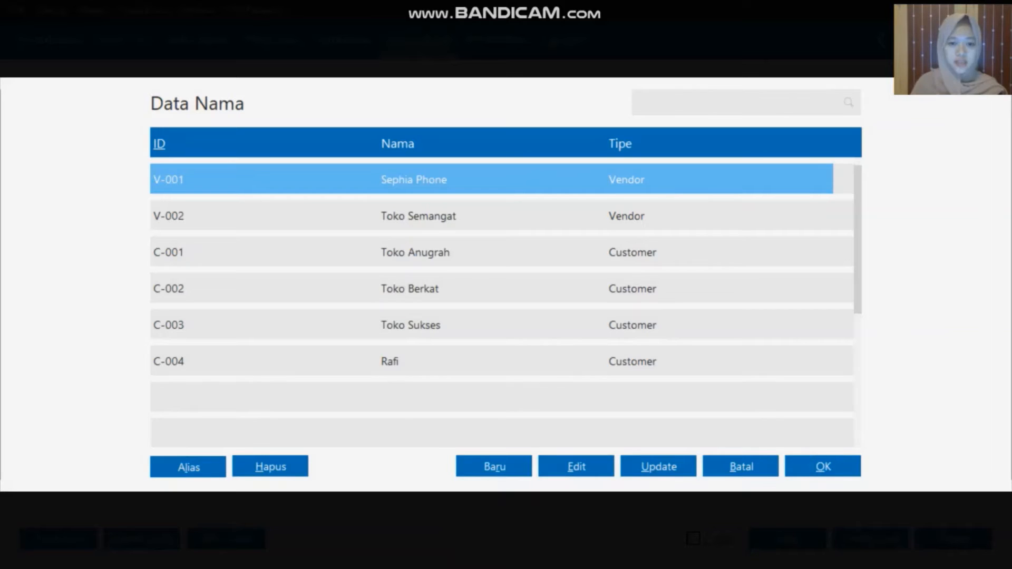
# Create an Others-type contact with ID OTHR-1 and its company name, save it, and select it
pyautogui.click(514, 466)
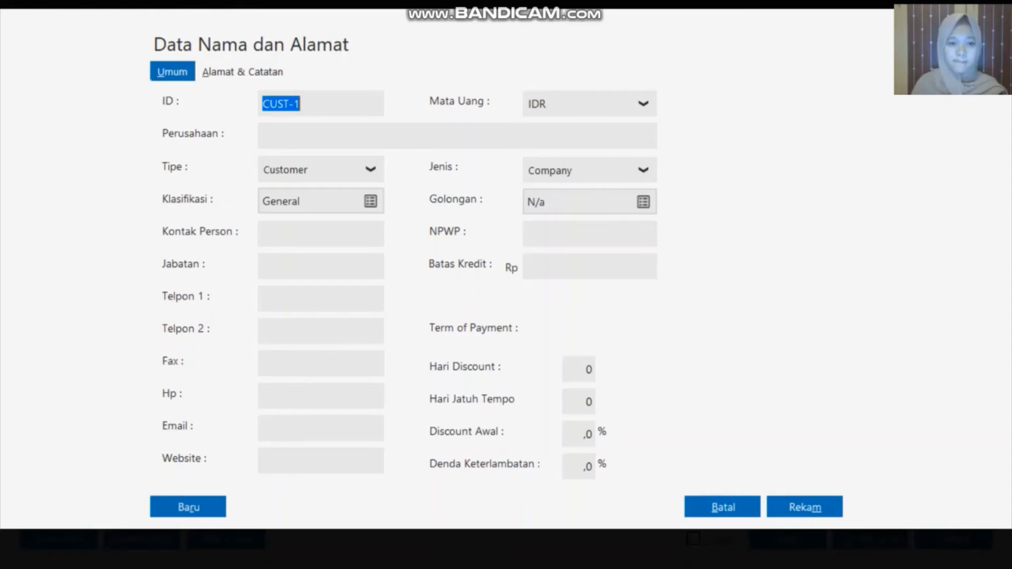
pyautogui.click(369, 168)
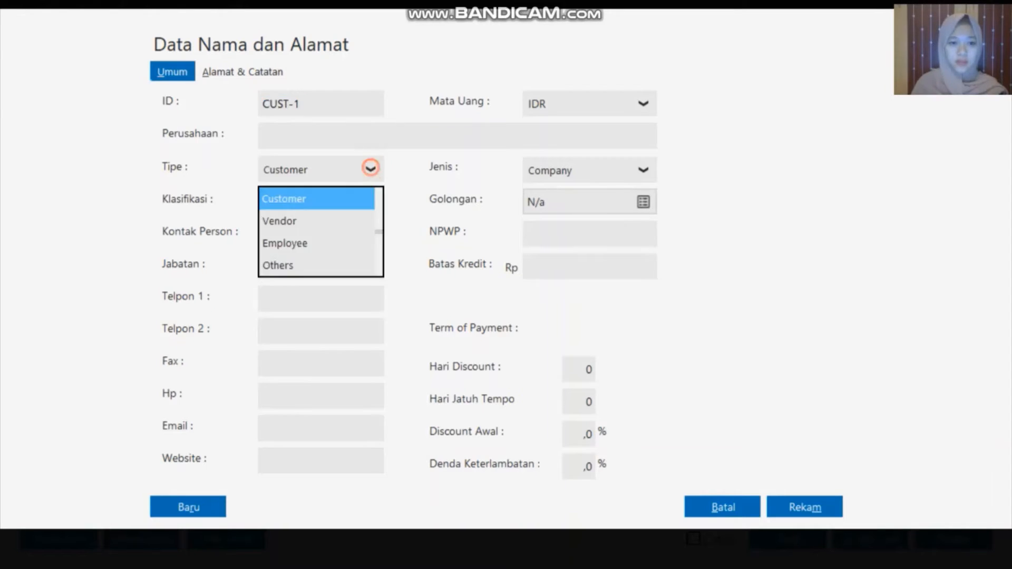
pyautogui.click(330, 265)
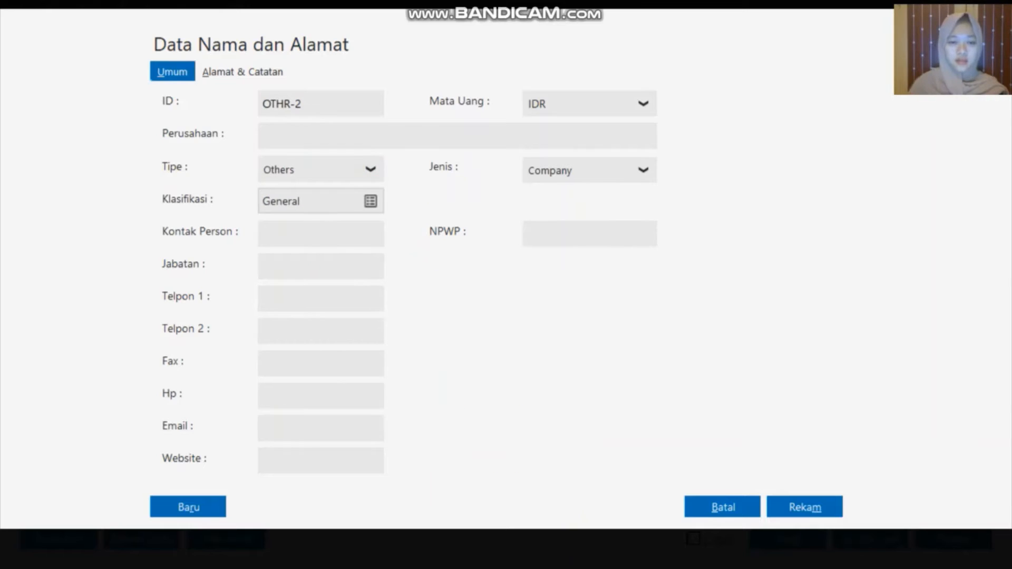
pyautogui.doubleClick(330, 104)
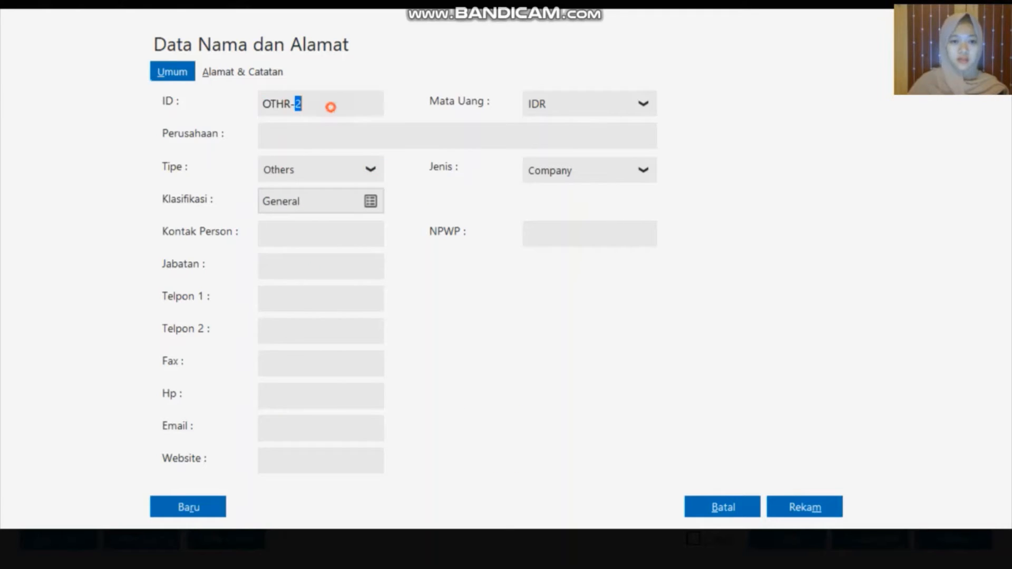
pyautogui.write('1')
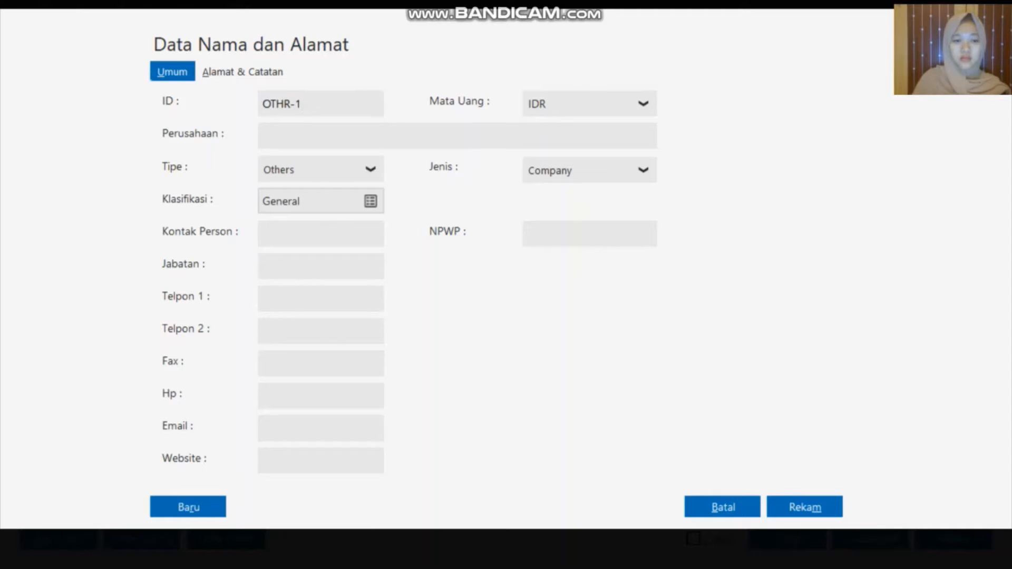
pyautogui.click(345, 138)
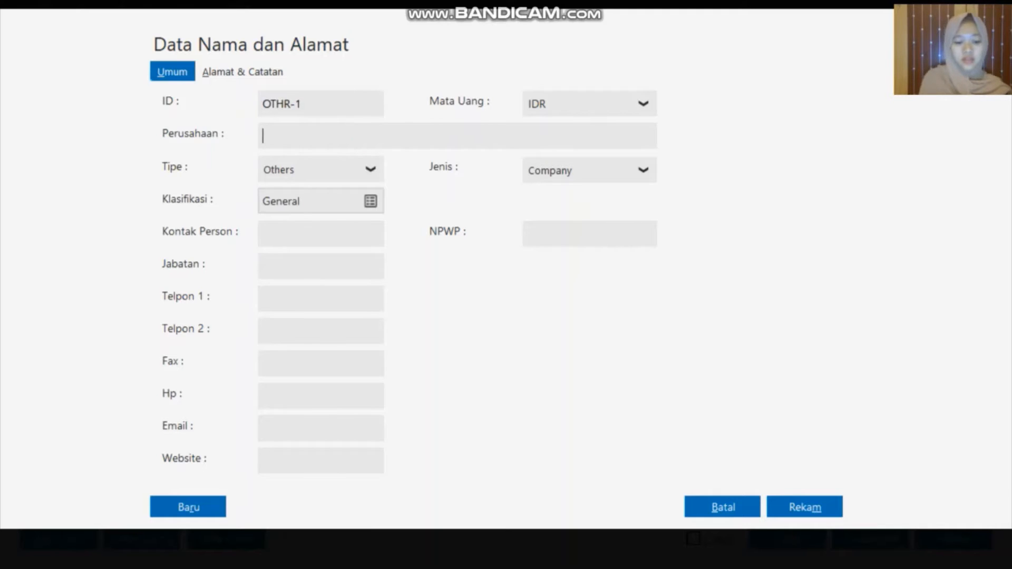
pyautogui.write('H. ')
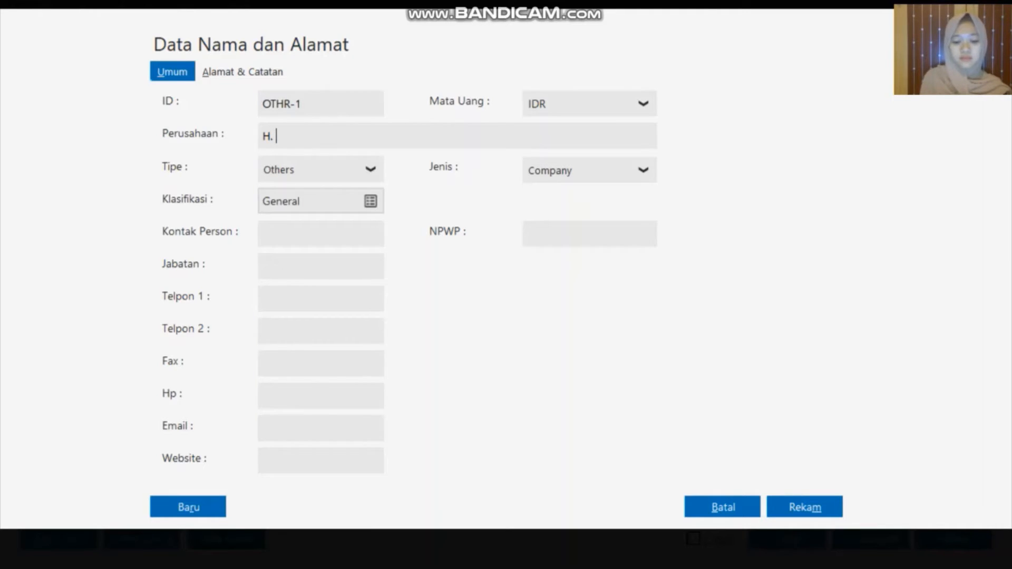
pyautogui.write('Ahmad')
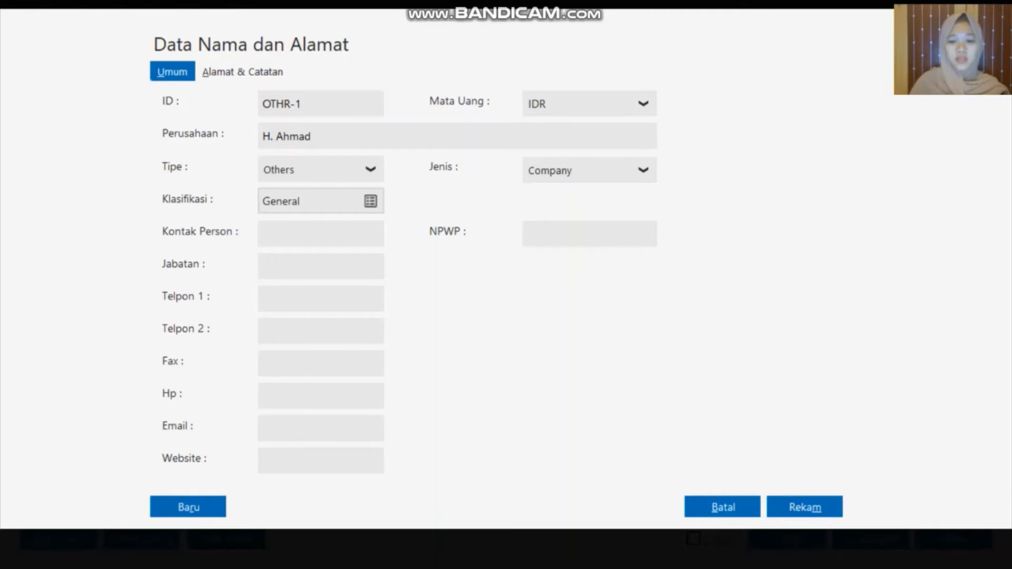
pyautogui.hotkey('alt', 'm')
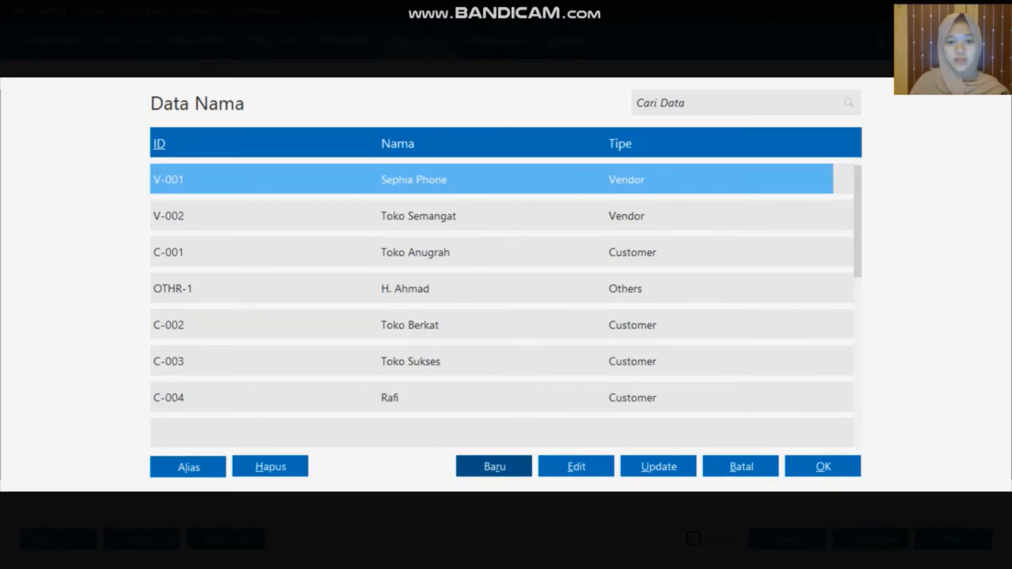
pyautogui.click(422, 289)
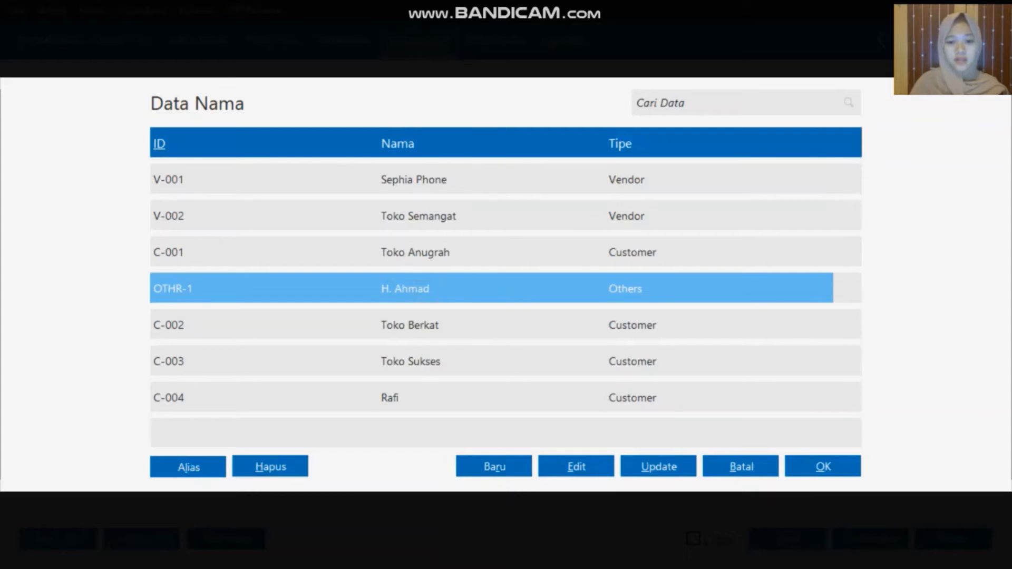
# Set OTHR-1 as the payment recipient and the transaction date to 02/01/2020
pyautogui.click(806, 466)
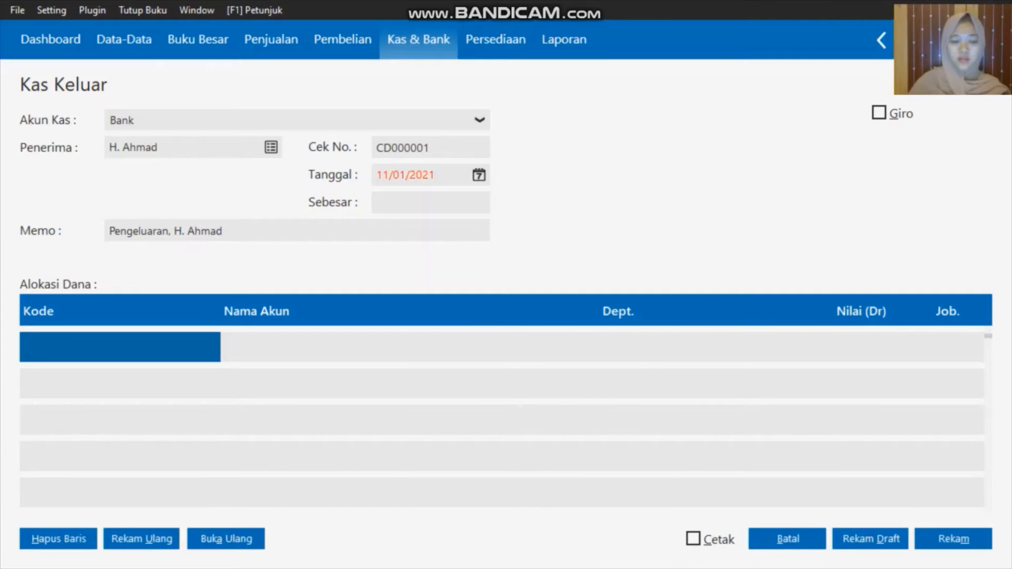
pyautogui.click(479, 175)
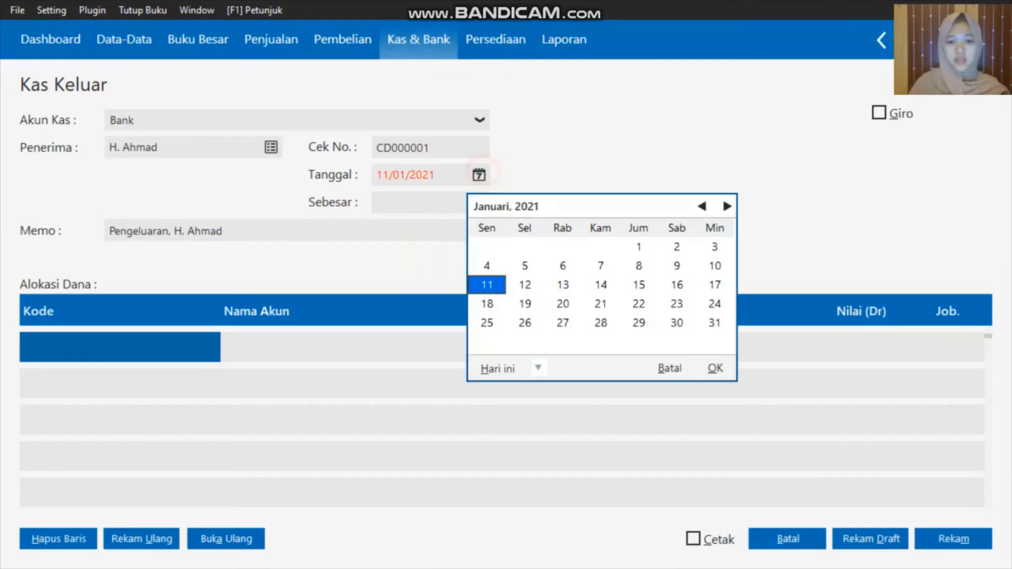
pyautogui.click(538, 368)
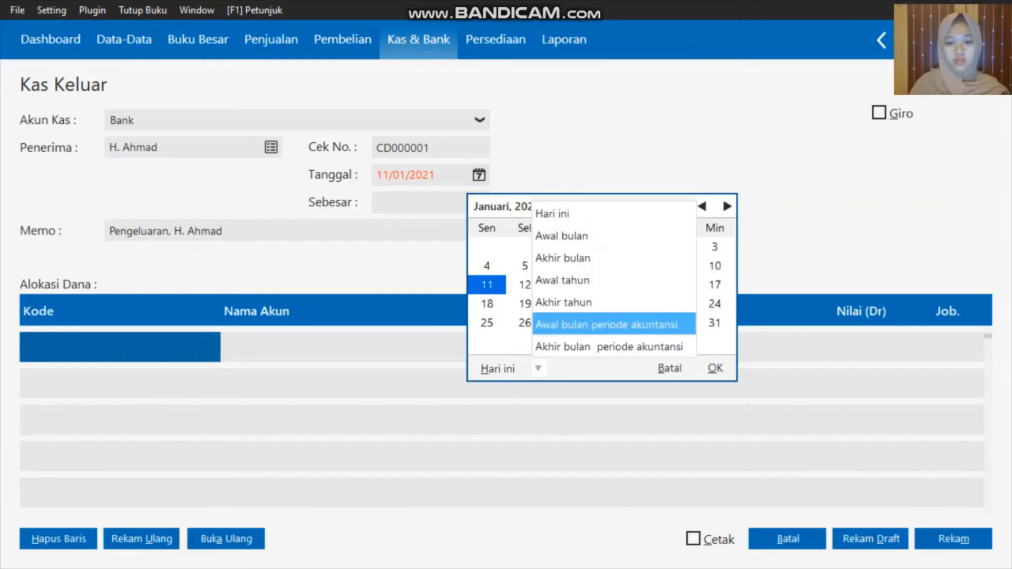
pyautogui.click(585, 324)
pyautogui.click(602, 247)
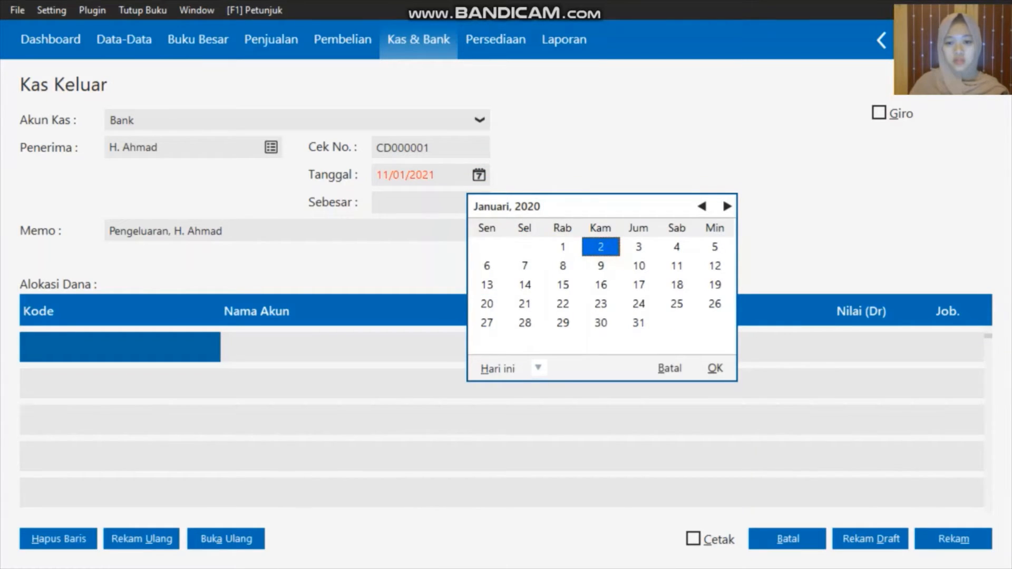
pyautogui.click(715, 368)
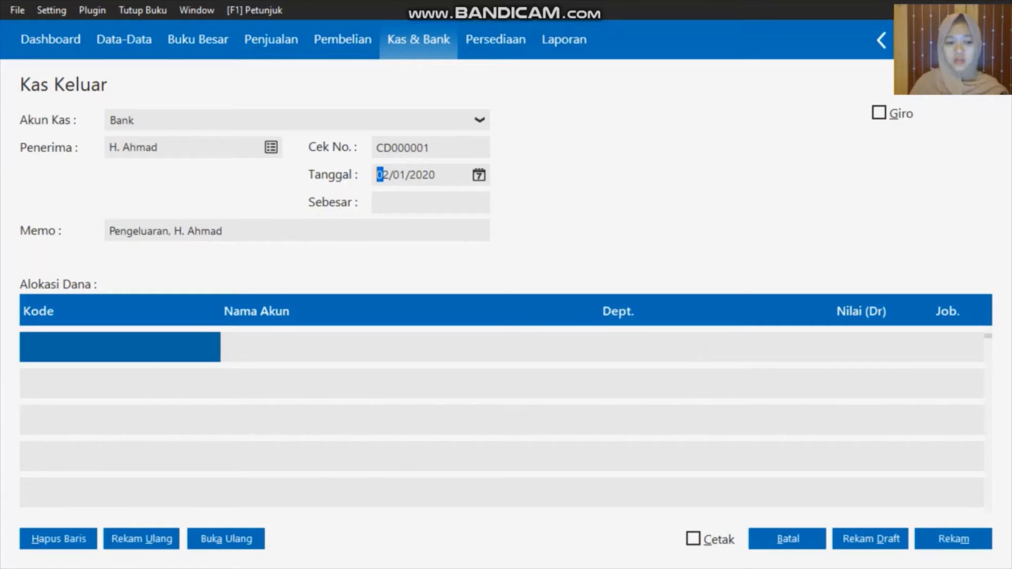
# Allocate Rp 9.500.000 to 1500-00-020 Sewa Dibayar Dimuka and save the payment
pyautogui.click(109, 348)
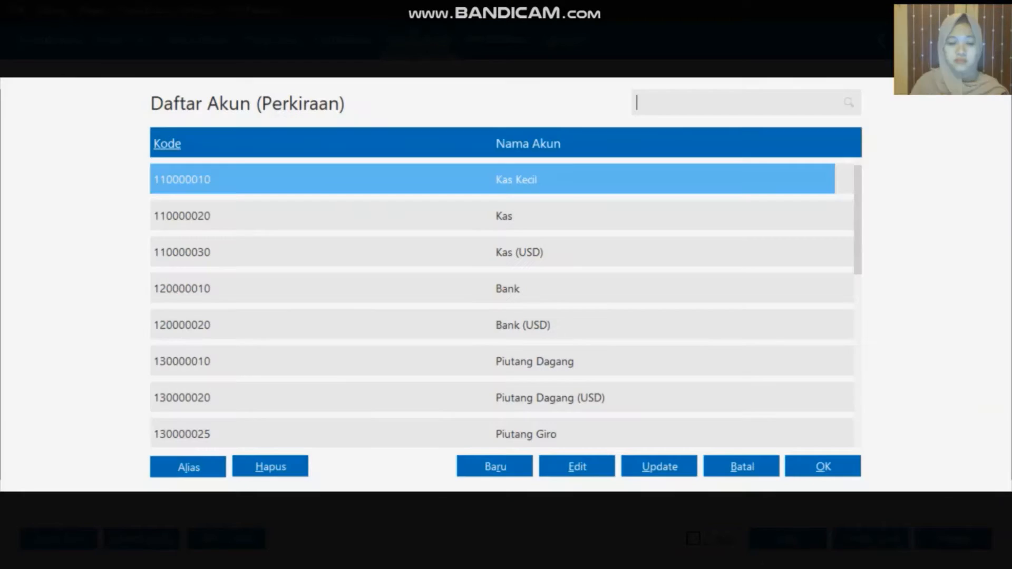
pyautogui.press('Down')
pyautogui.press('Down')
pyautogui.press('Down')
pyautogui.press('Down')
pyautogui.press('Down')
pyautogui.press('Down')
pyautogui.press('Down')
pyautogui.press('Down')
pyautogui.press('Down')
pyautogui.press('Down')
pyautogui.press('Down')
pyautogui.press('Down')
pyautogui.press('Down')
pyautogui.press('Down')
pyautogui.press('Down')
pyautogui.press('Down')
pyautogui.press('Down')
pyautogui.press('Down')
pyautogui.press('Down')
pyautogui.press('Down')
pyautogui.press('Down')
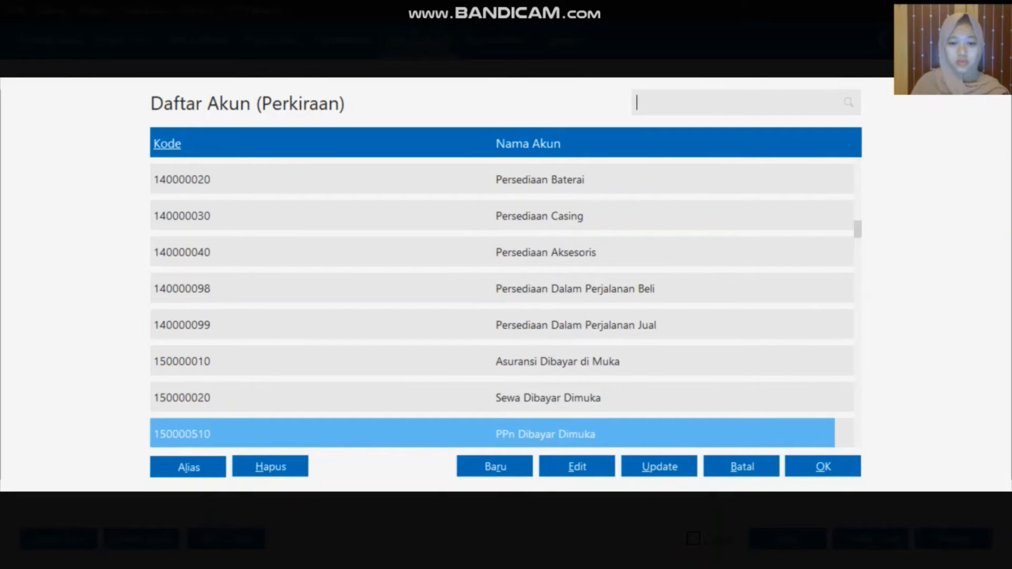
pyautogui.click(556, 398)
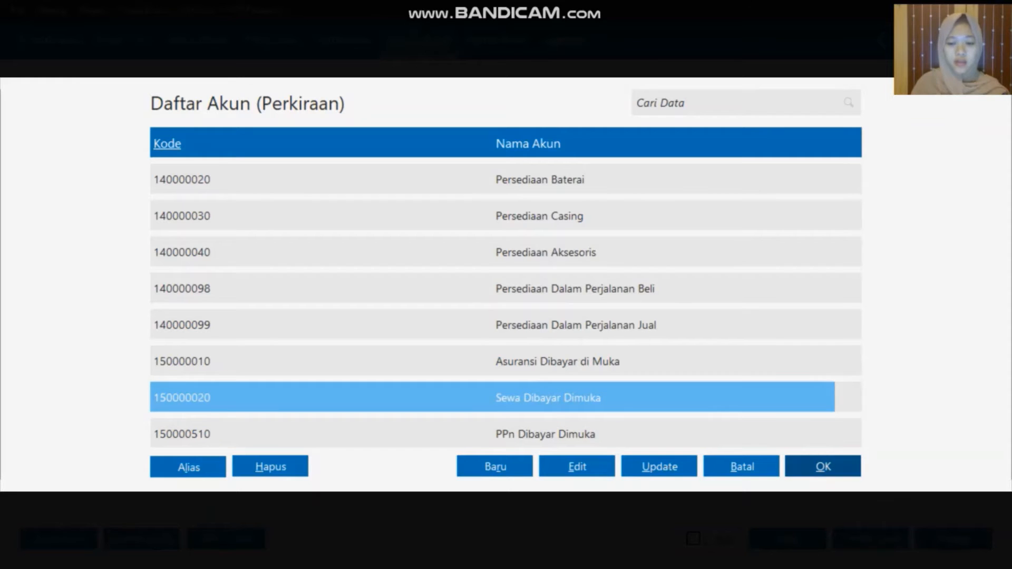
pyautogui.press('Return')
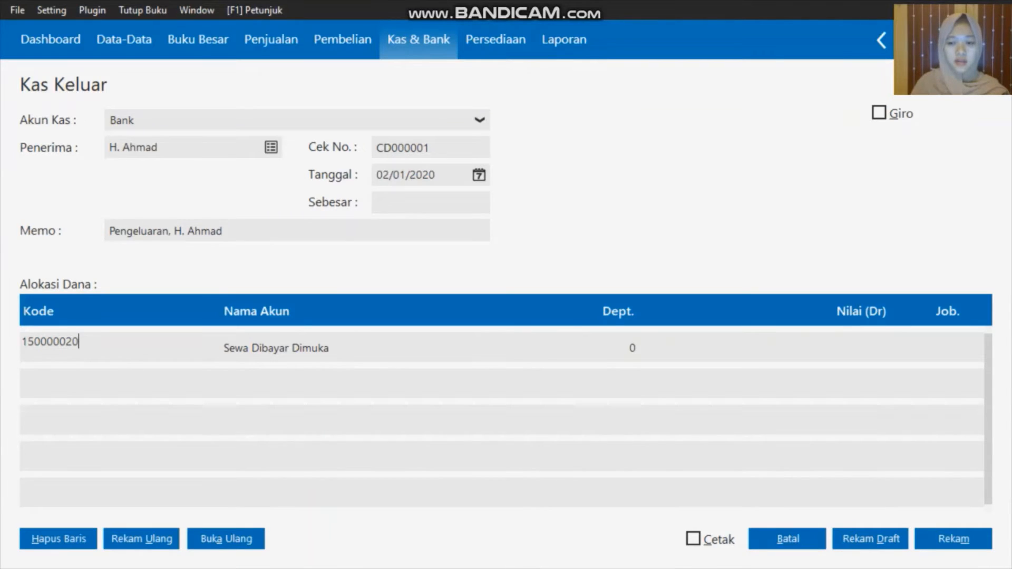
pyautogui.click(848, 347)
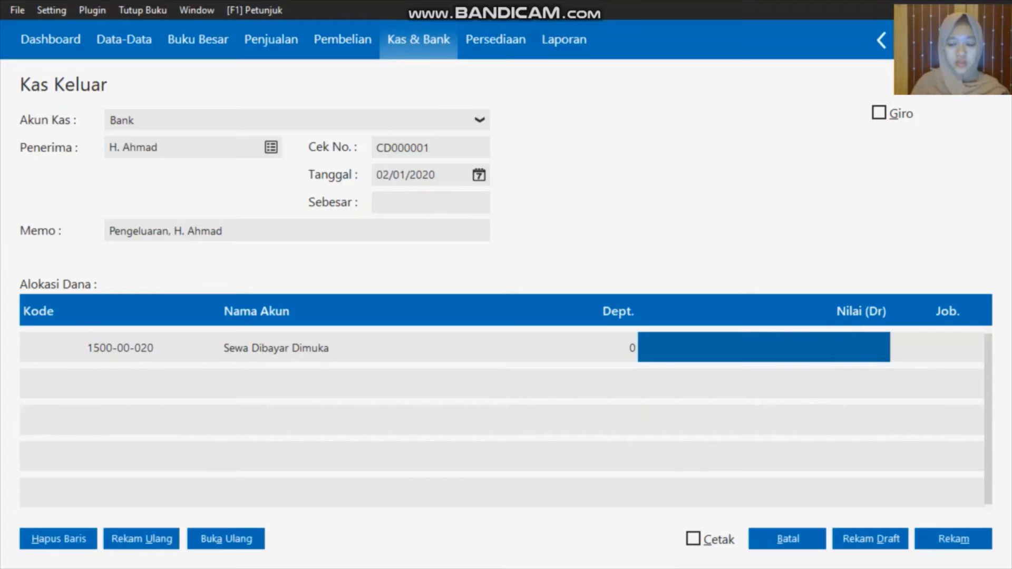
pyautogui.write('9')
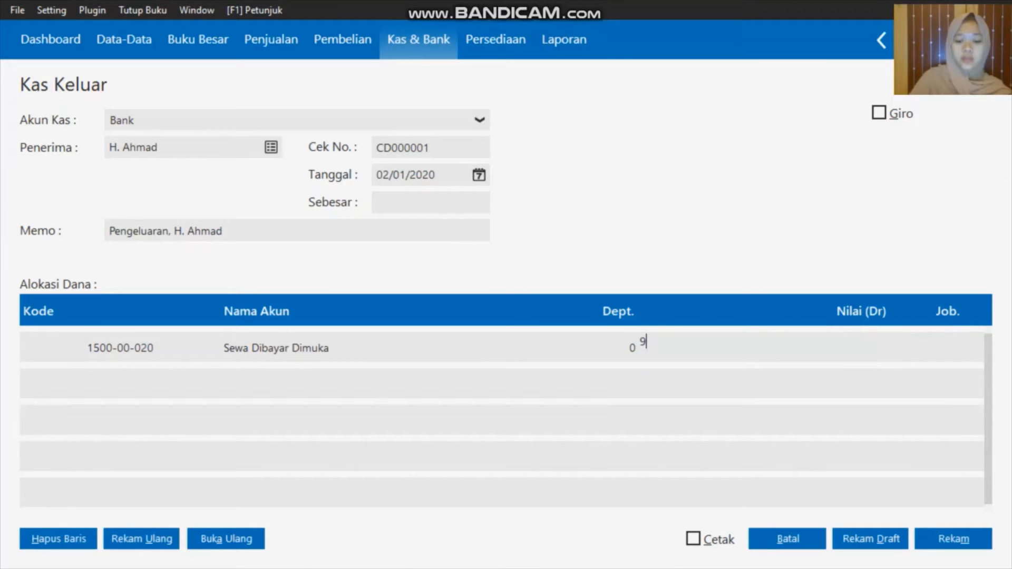
pyautogui.write('500')
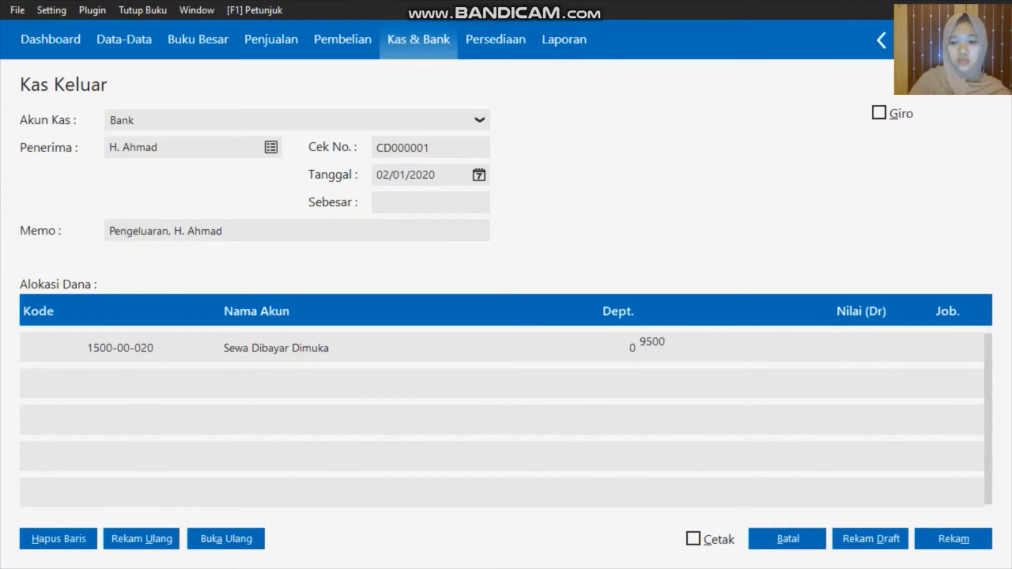
pyautogui.write('000')
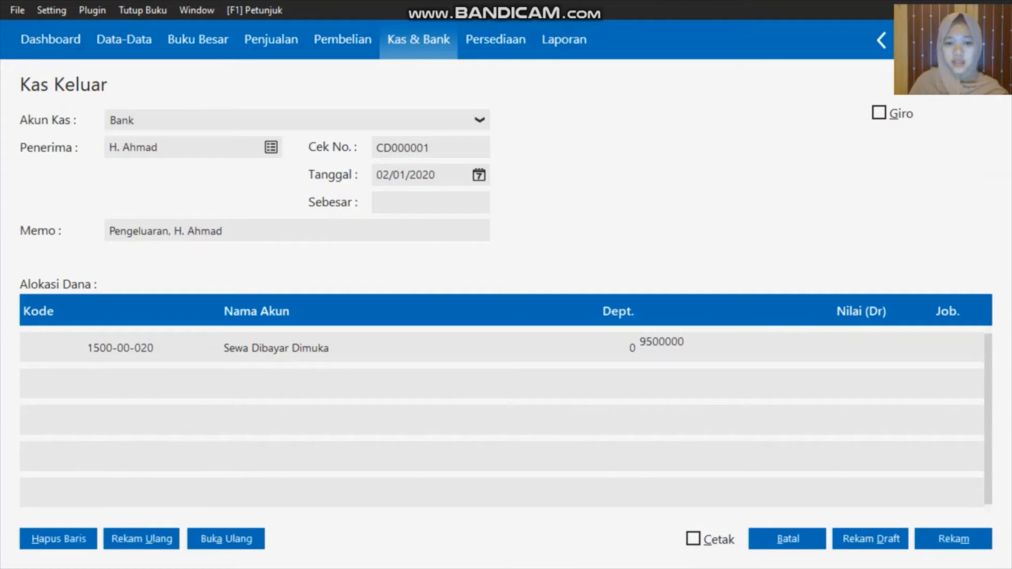
pyautogui.click(411, 200)
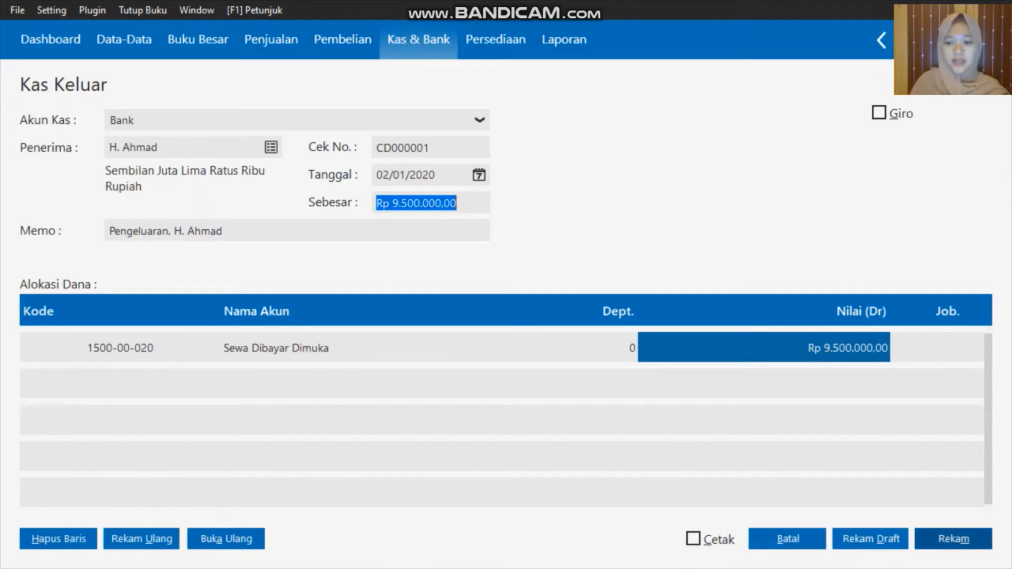
pyautogui.click(954, 539)
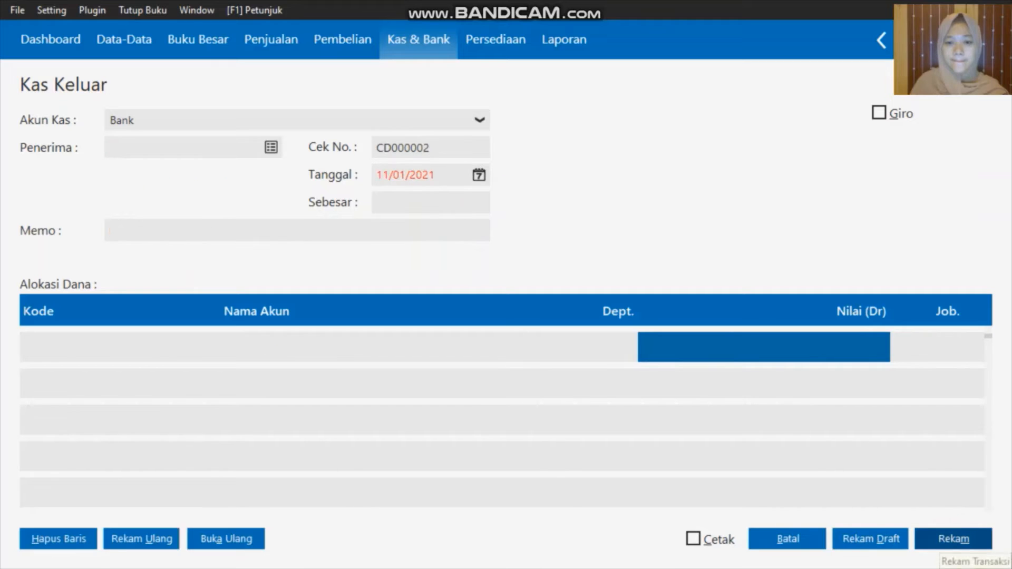
# Close the blank form, review payment CD000001 for Rp 9.500.000 in the Kas Keluar list, then close it
pyautogui.click(792, 540)
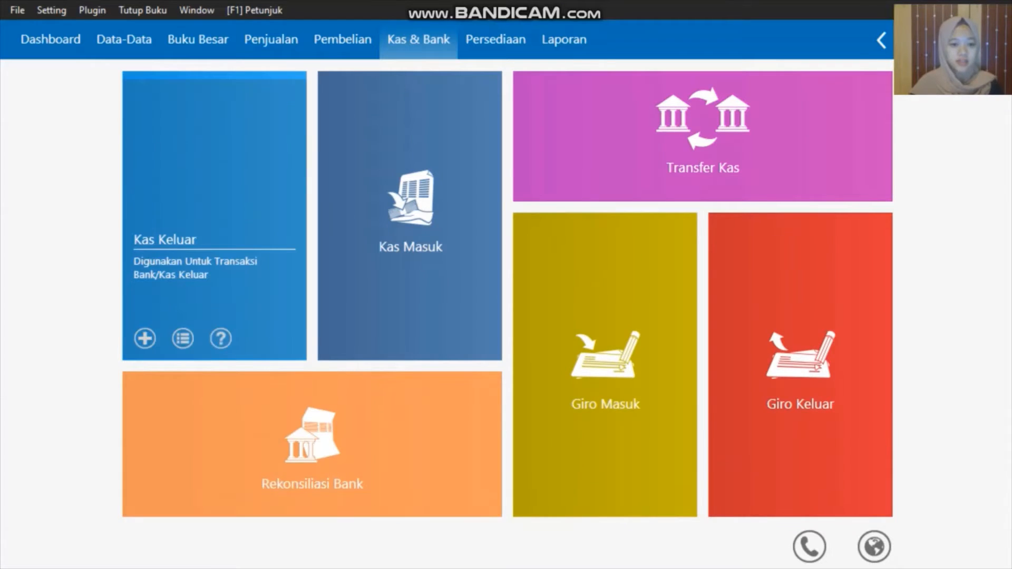
pyautogui.click(182, 335)
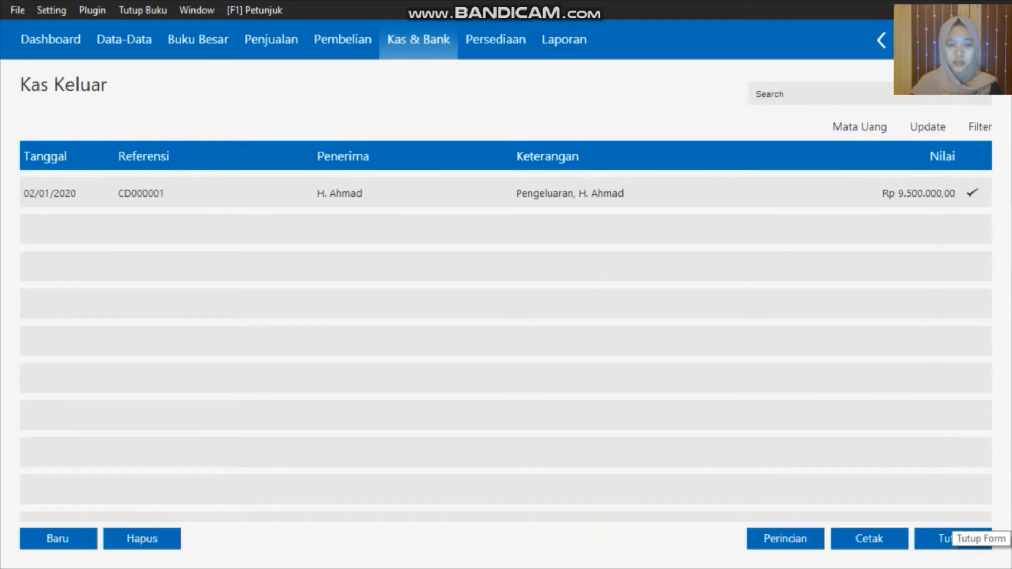
pyautogui.click(949, 538)
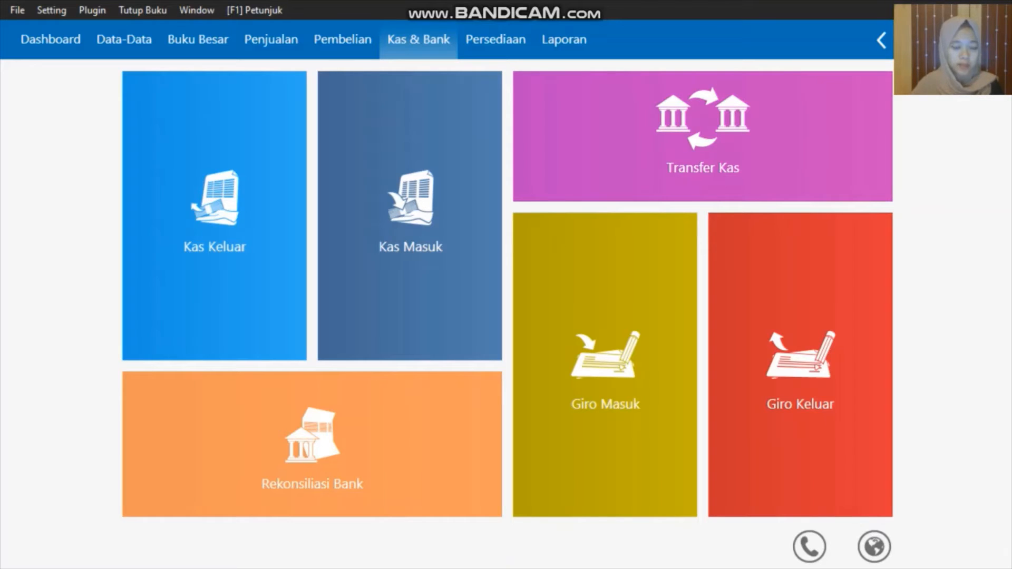
# Start a new Penerimaan Barang goods receipt from the Pembelian section
pyautogui.click(345, 35)
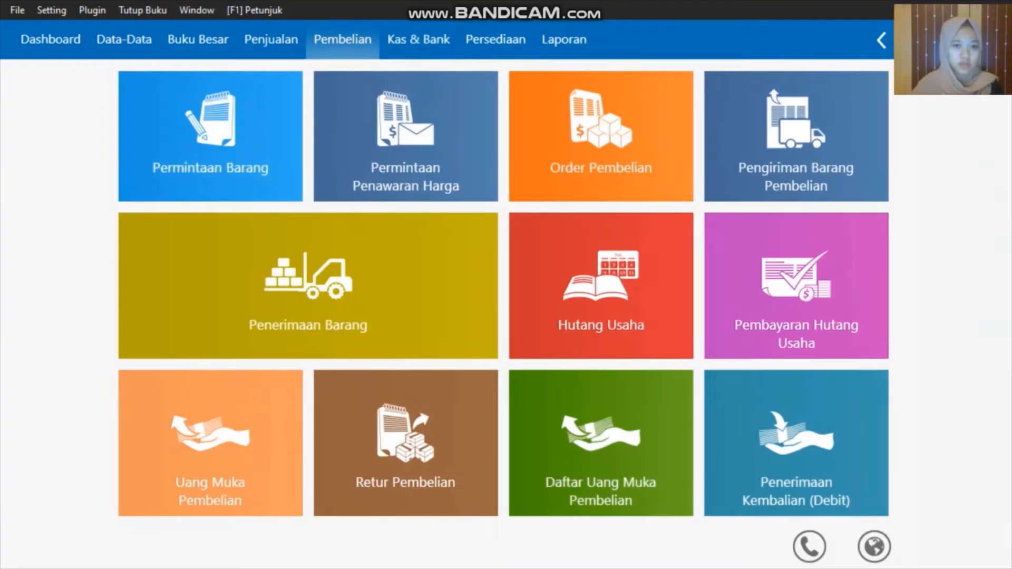
pyautogui.moveTo(145, 338)
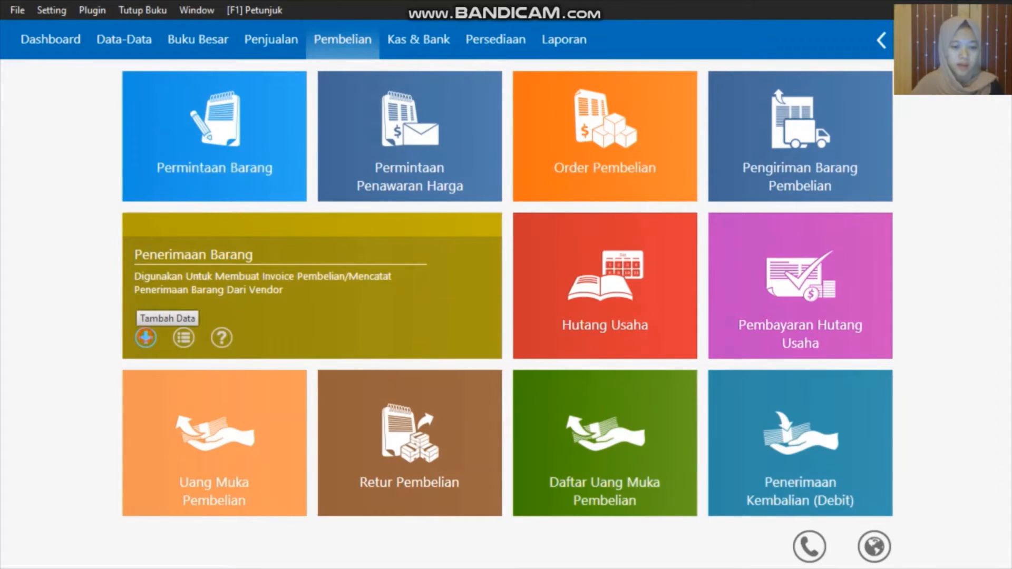
pyautogui.click(145, 337)
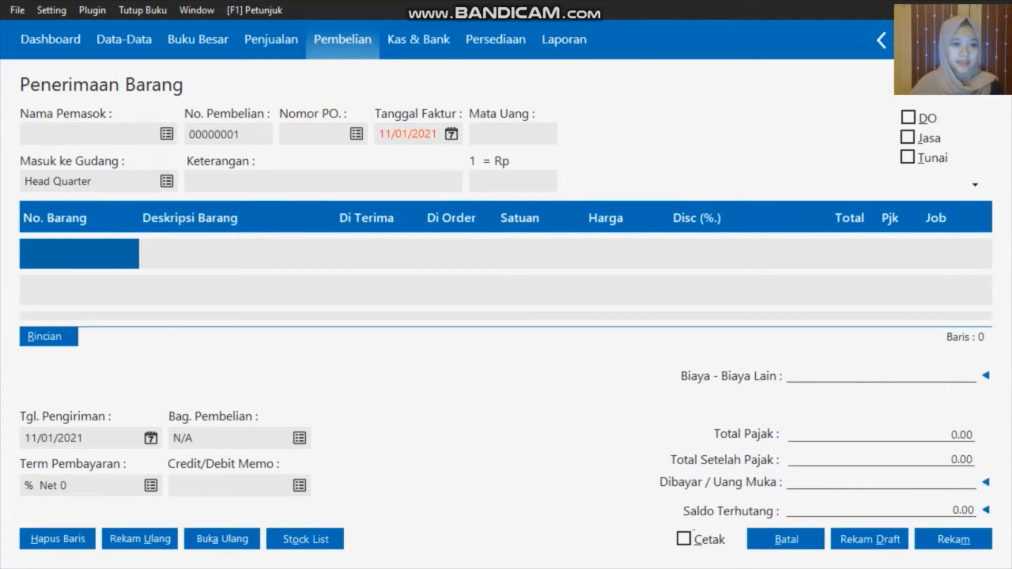
# Create supplier V-003 Toko Citra Komputer and use it as the receipt's supplier
pyautogui.click(167, 134)
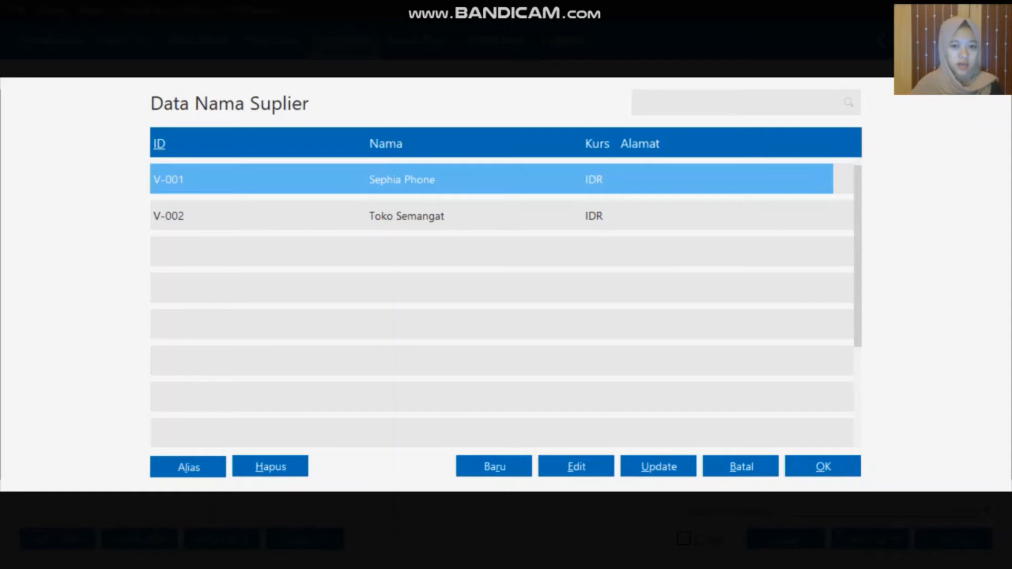
pyautogui.click(494, 467)
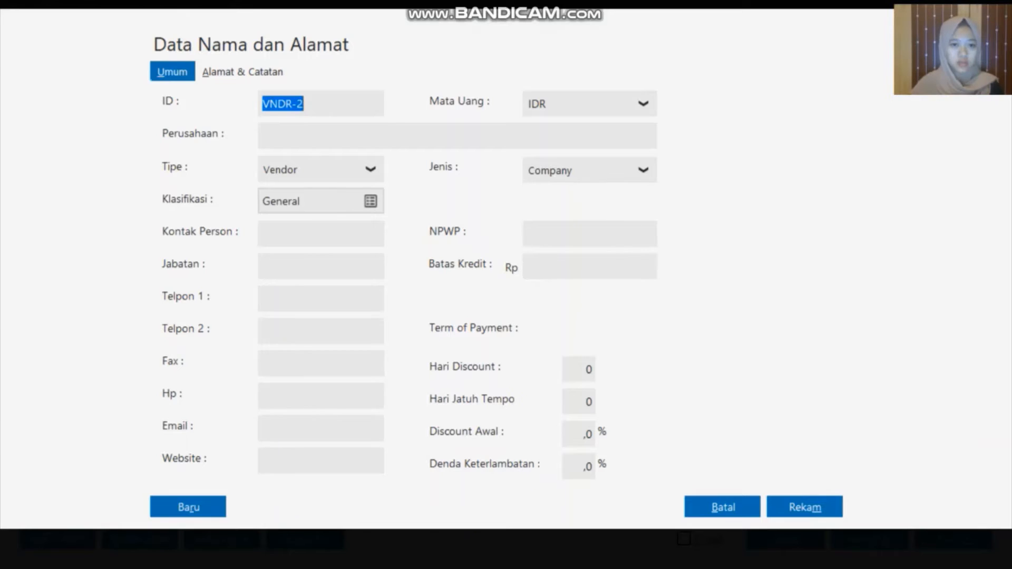
pyautogui.press('BackSpace')
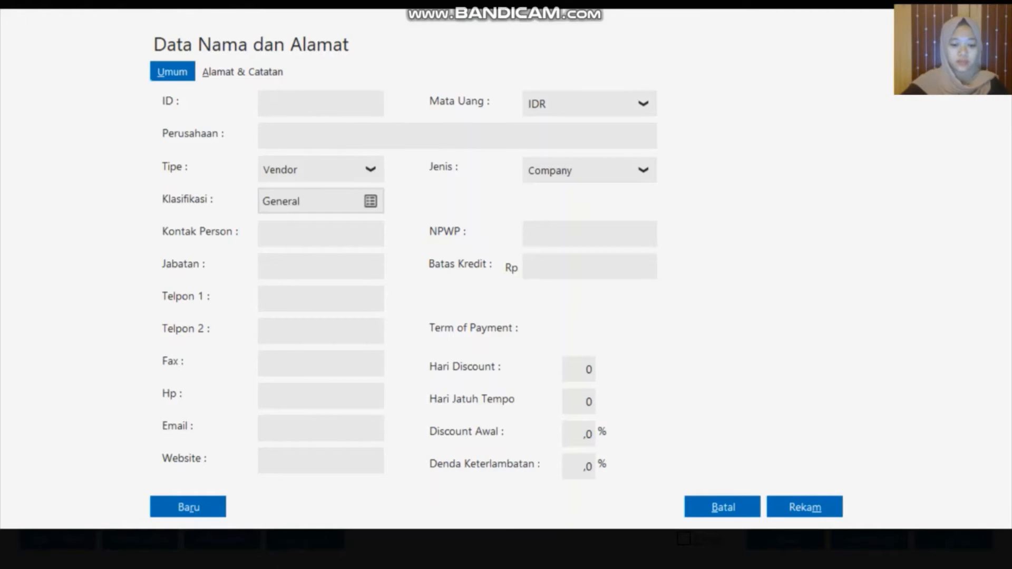
pyautogui.write('V-003')
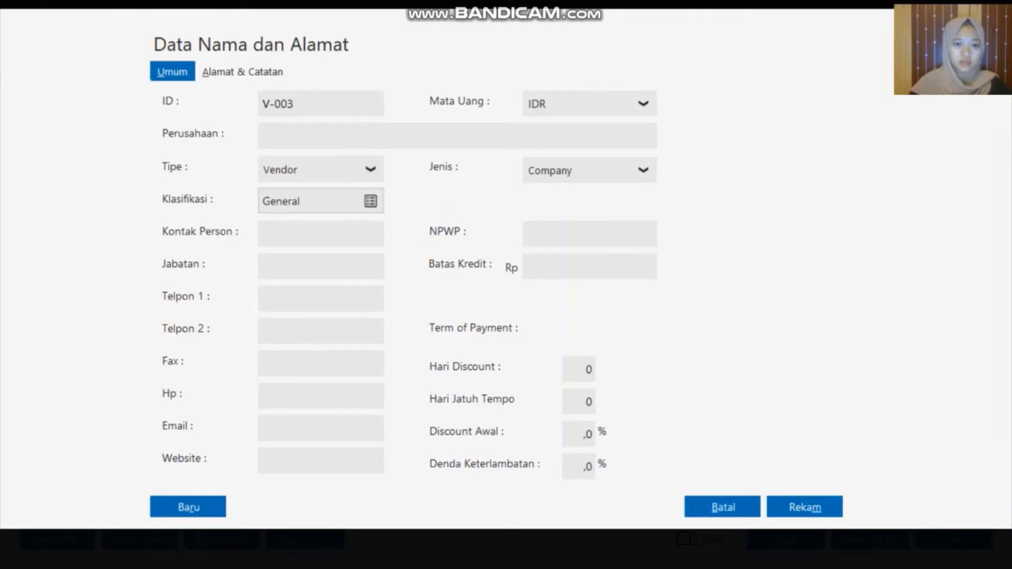
pyautogui.click(361, 138)
pyautogui.write('Toko Citra')
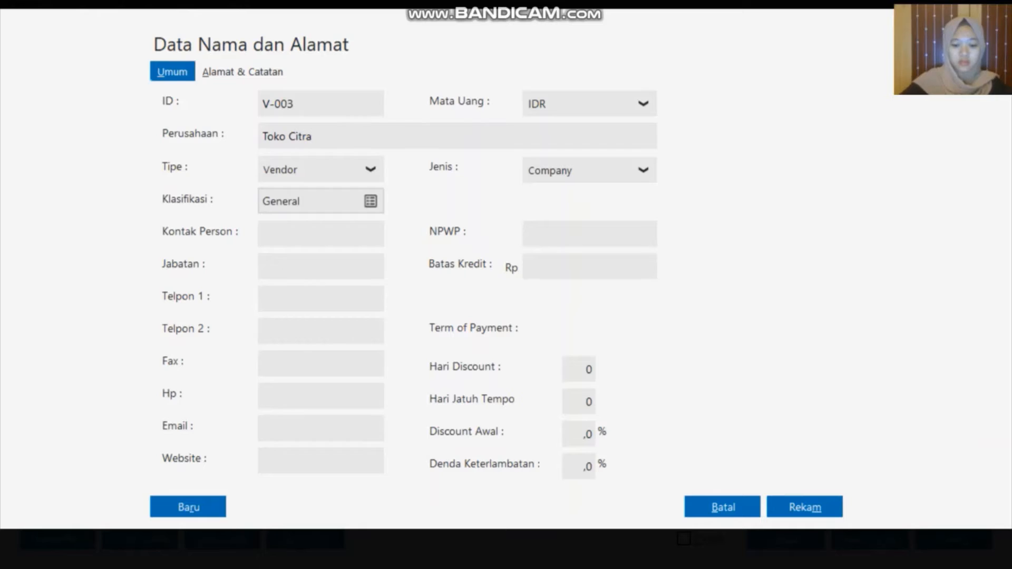
pyautogui.write(' Komputer')
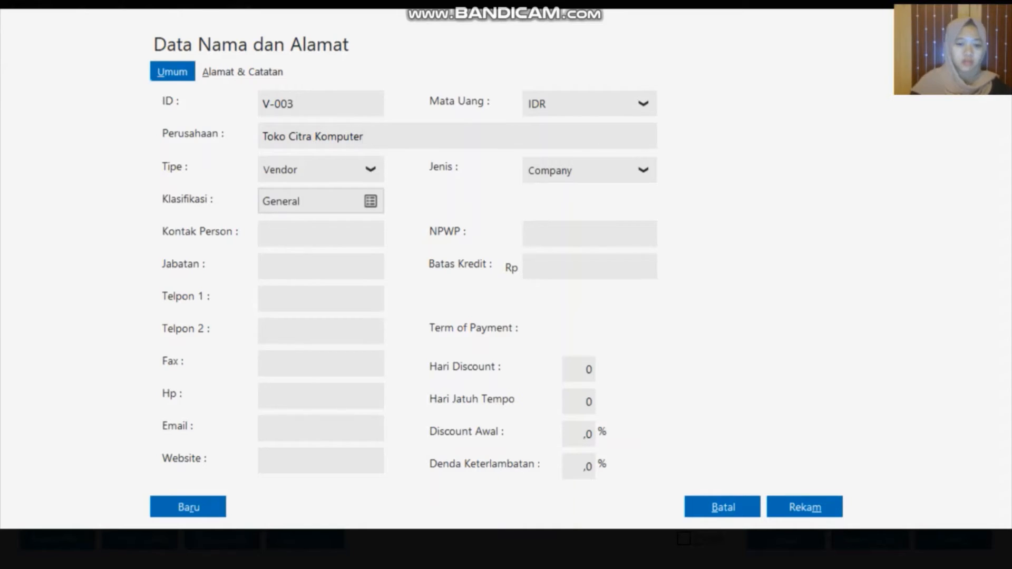
pyautogui.click(799, 511)
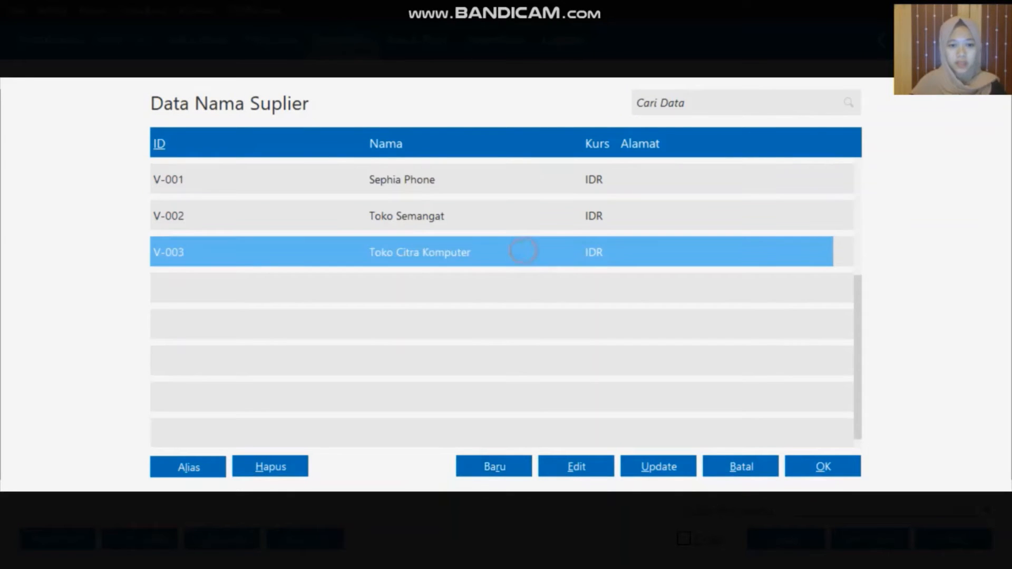
pyautogui.click(823, 468)
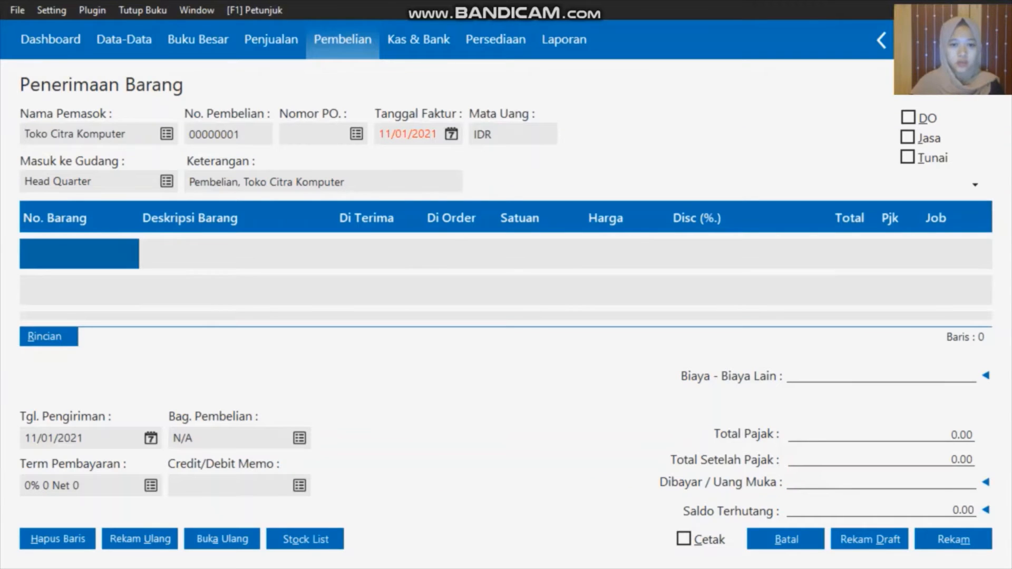
# Set the invoice date (Tanggal Faktur) to 03/01/2020 from the calendar's accounting-period start
pyautogui.click(452, 134)
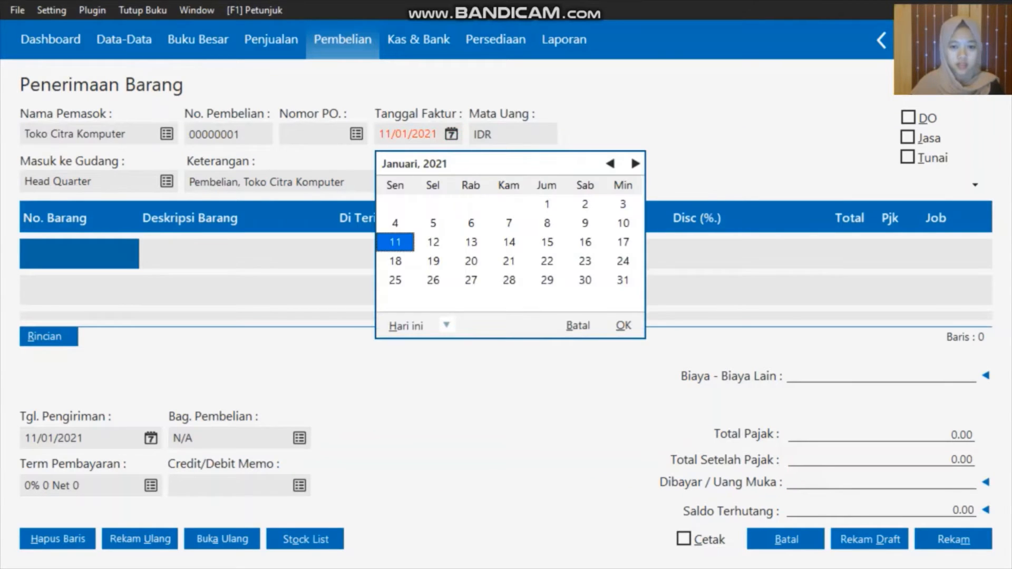
pyautogui.click(446, 326)
pyautogui.click(464, 461)
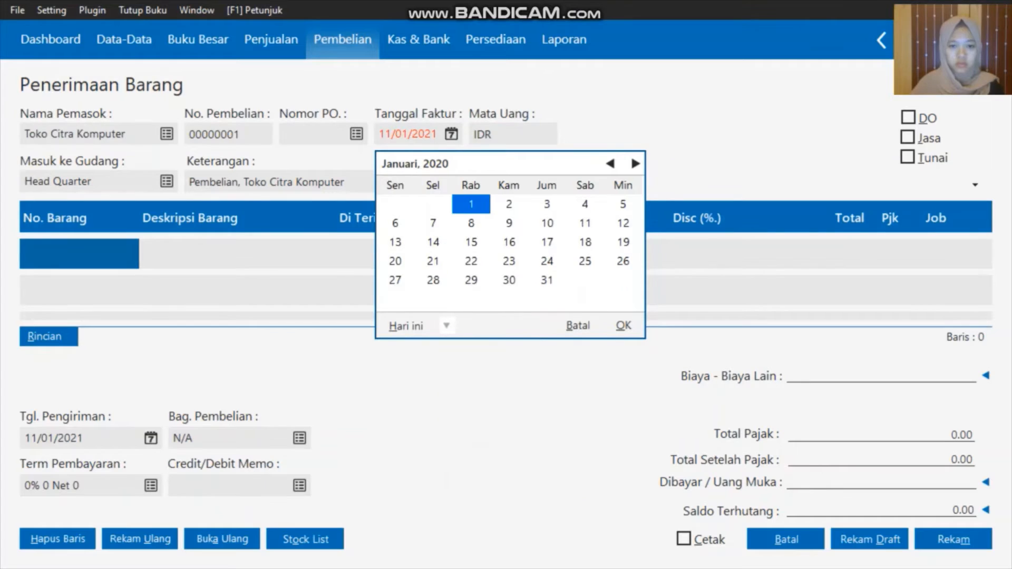
pyautogui.click(549, 207)
pyautogui.click(623, 325)
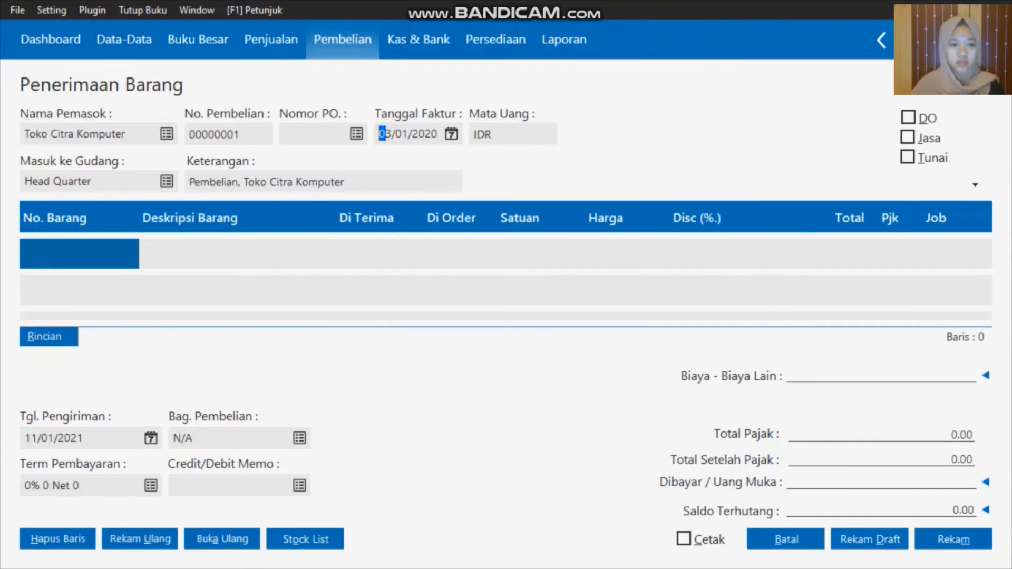
# Put item CPU-001 CPU Komputer on the receipt's first line
pyautogui.click(87, 255)
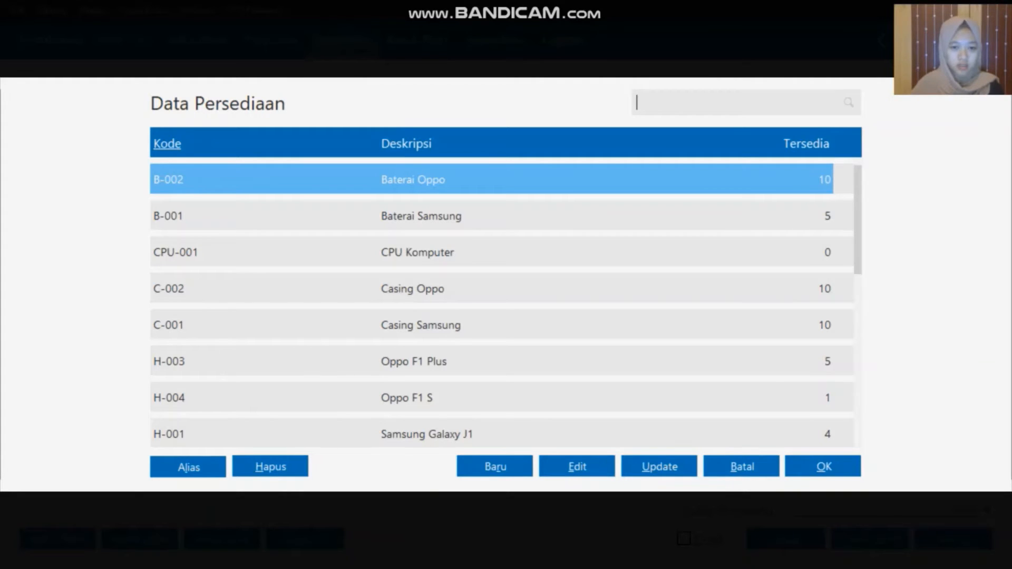
pyautogui.click(462, 255)
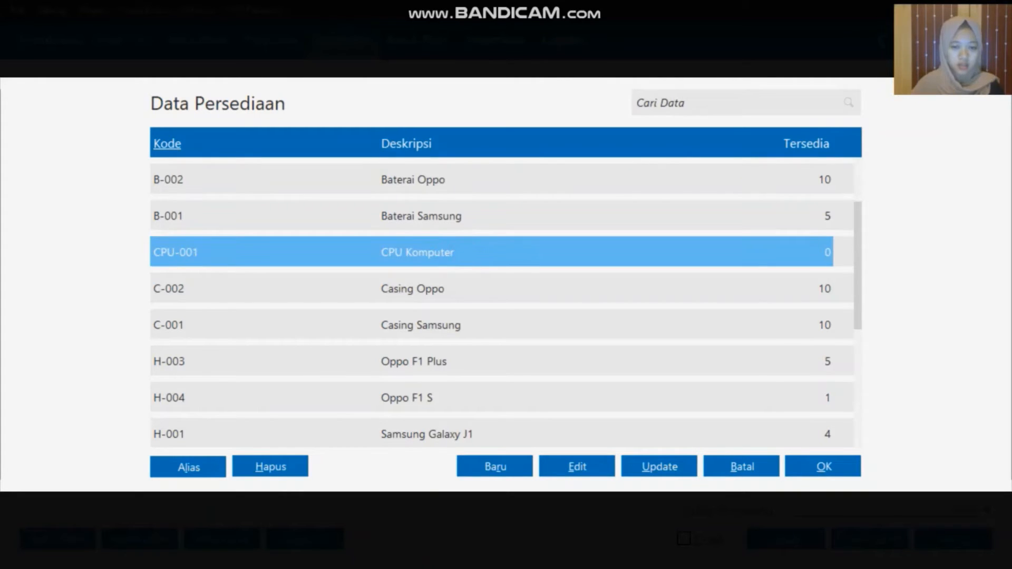
pyautogui.click(798, 466)
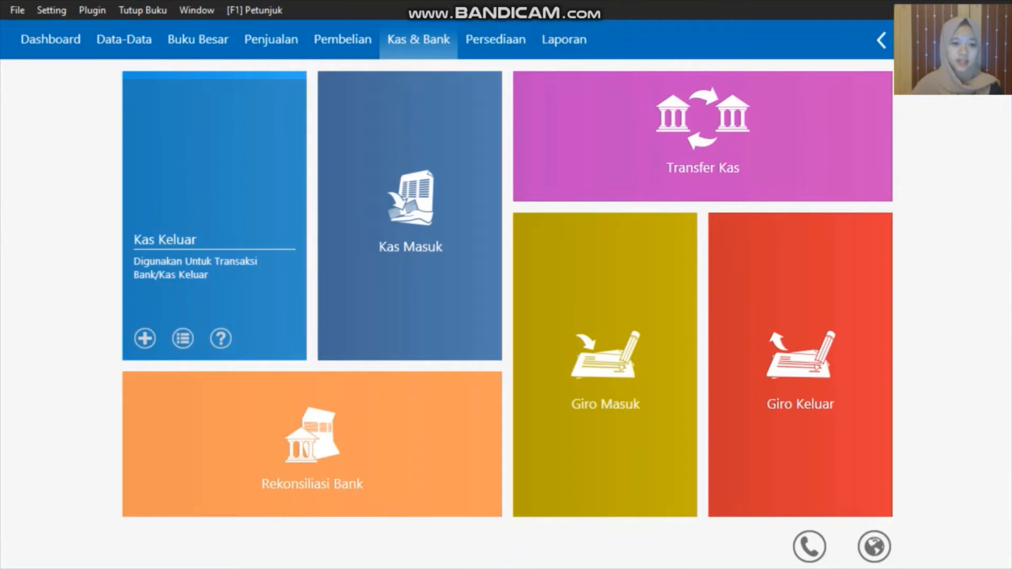
pyautogui.click(183, 338)
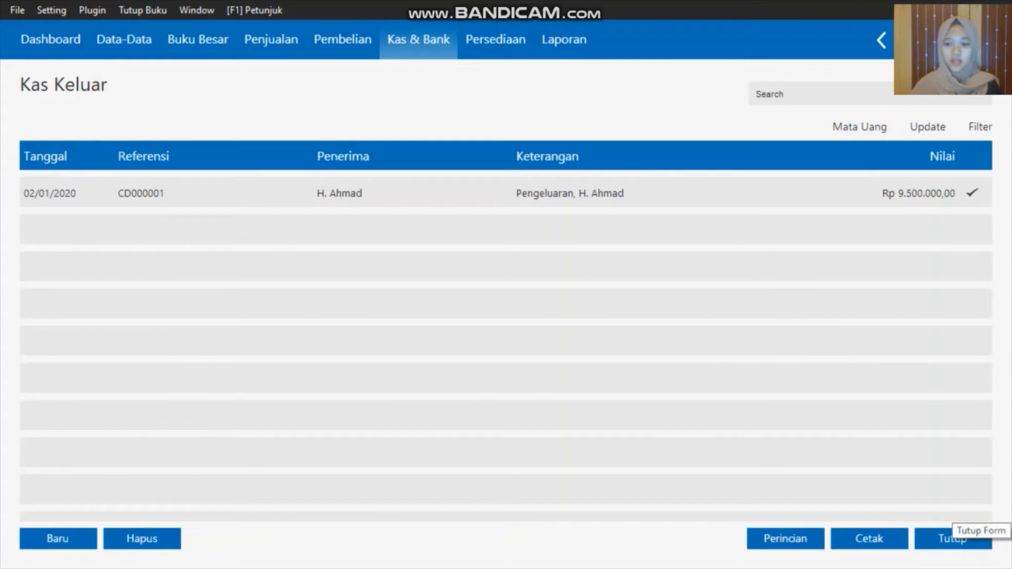
pyautogui.click(952, 539)
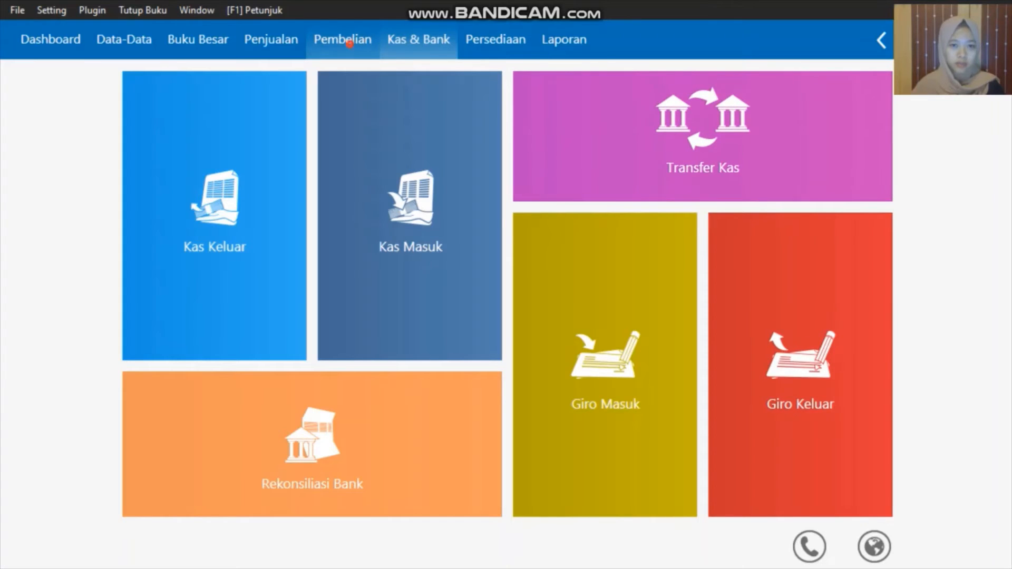
# Start a new Penerimaan Barang goods receipt and bring up its supplier list
pyautogui.click(349, 44)
pyautogui.moveTo(145, 337)
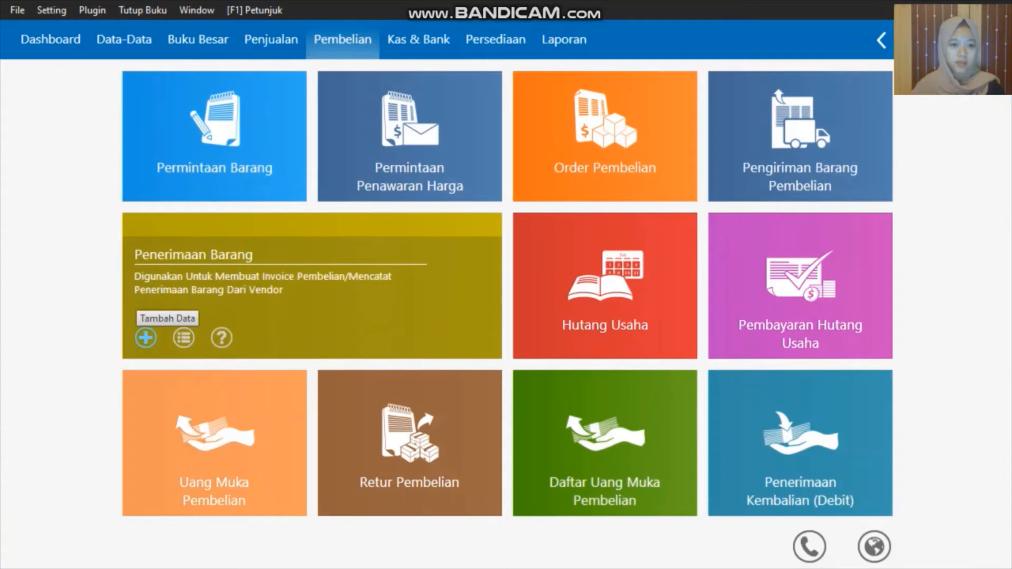
pyautogui.click(145, 337)
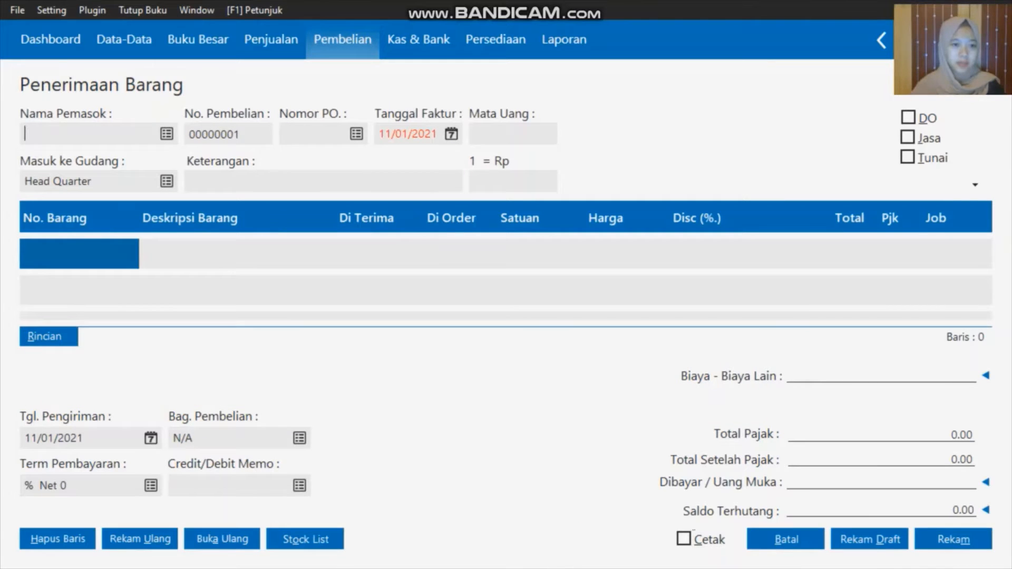
pyautogui.click(167, 134)
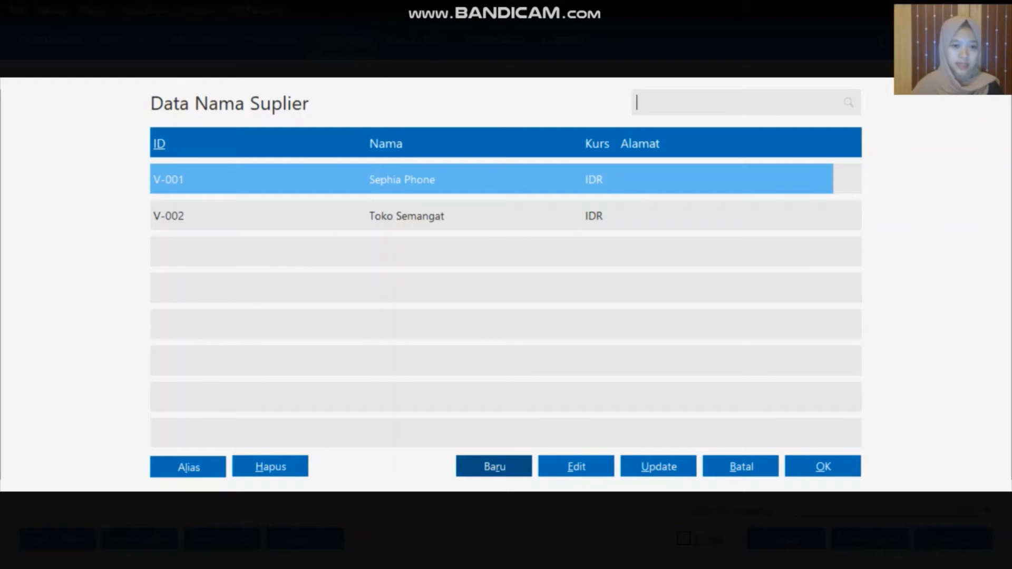
# Create supplier V-003 'Toko Citra Komputer', save it, and select it
pyautogui.click(495, 468)
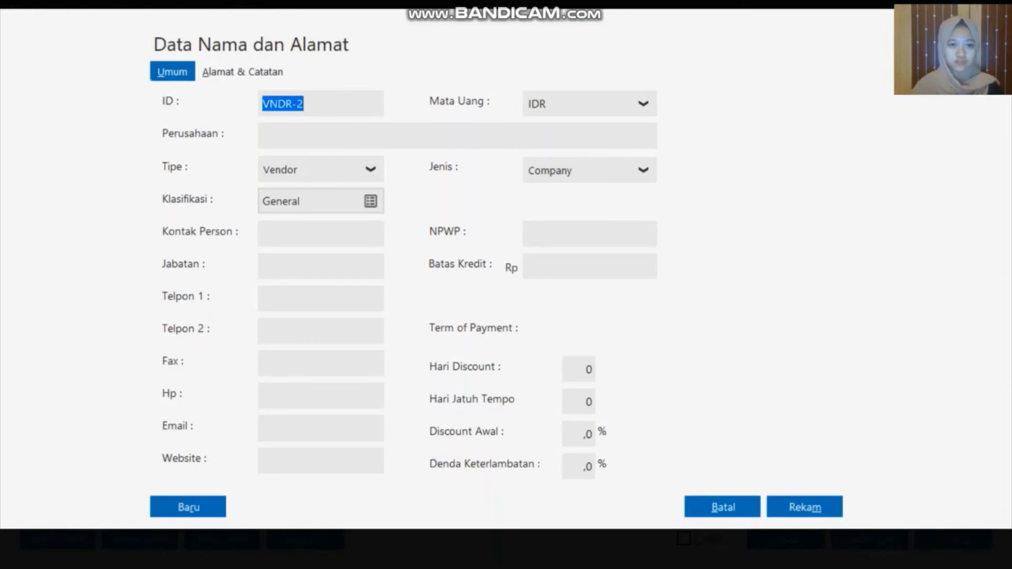
pyautogui.press('BackSpace')
pyautogui.write('V')
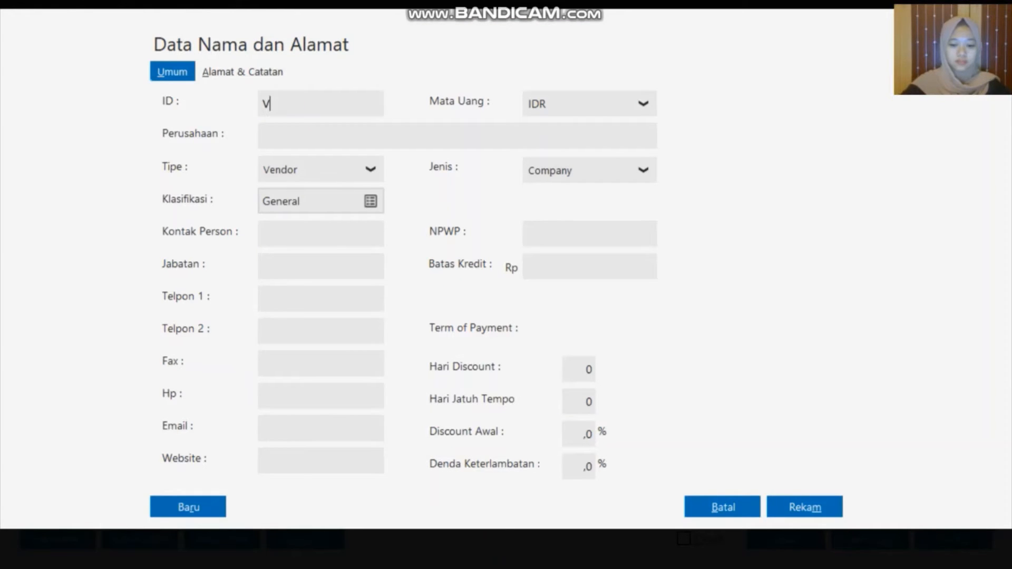
pyautogui.write('-003')
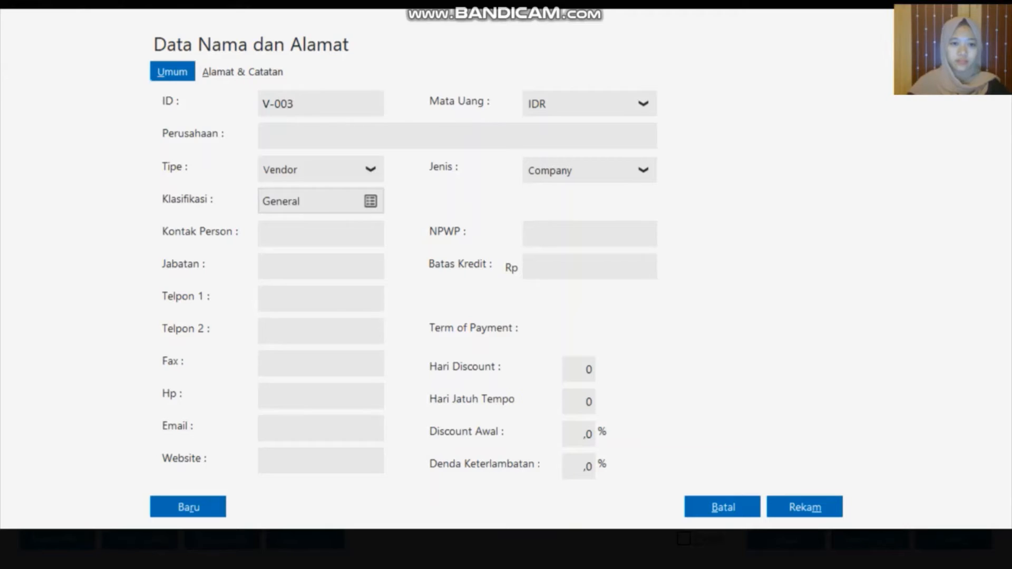
pyautogui.click(318, 138)
pyautogui.write('T')
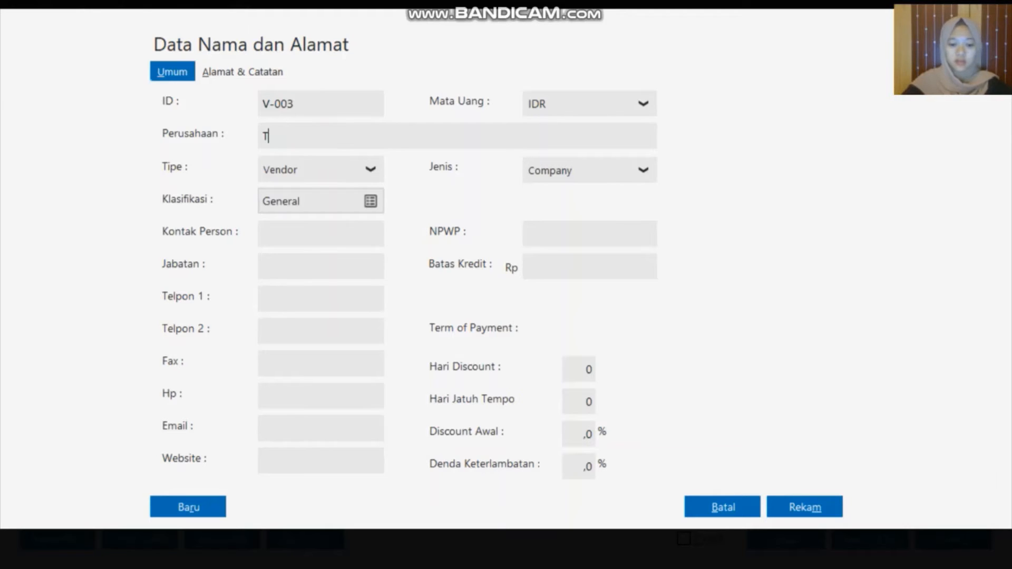
pyautogui.write('oko C')
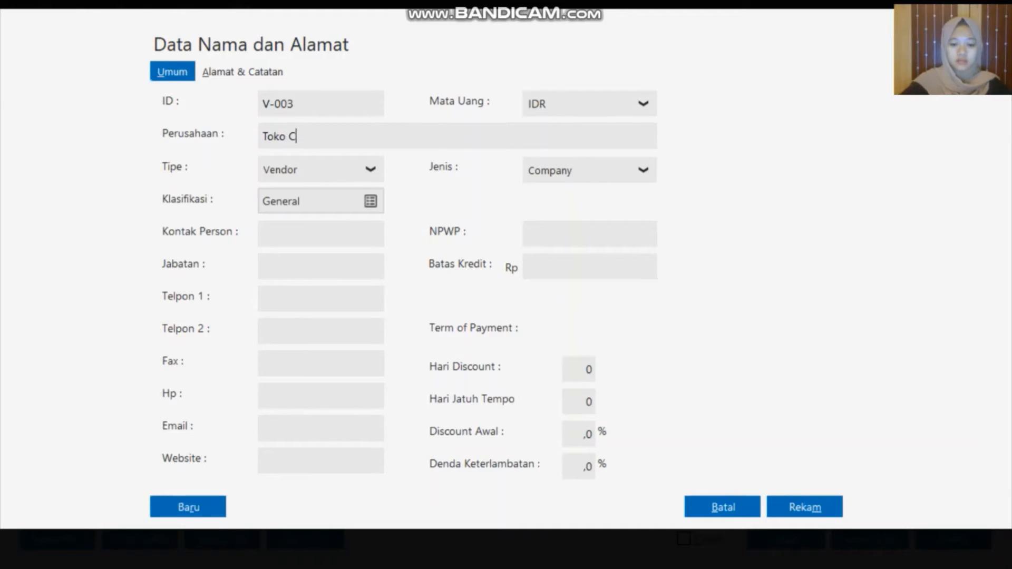
pyautogui.write('itra Komputer')
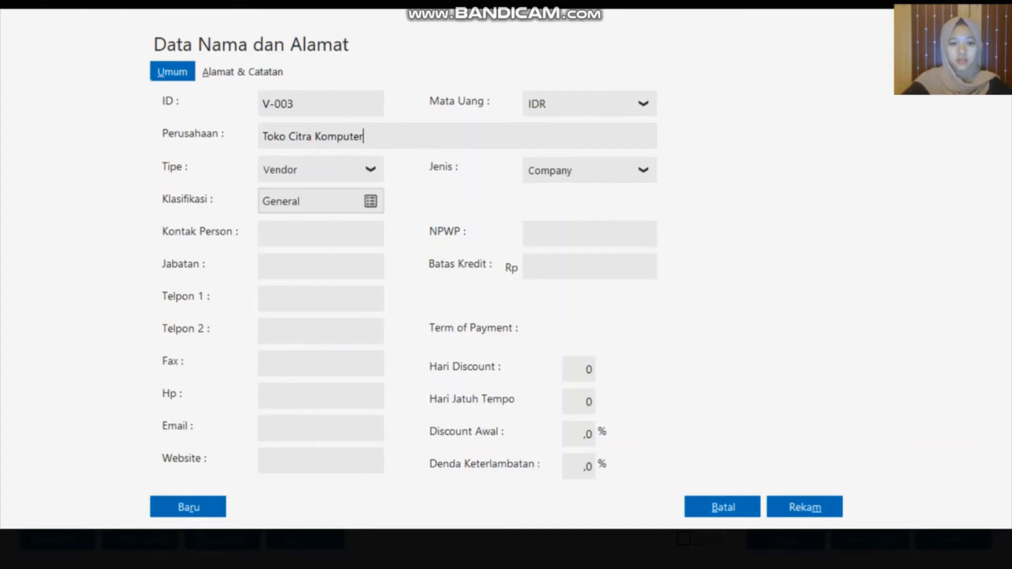
pyautogui.click(799, 503)
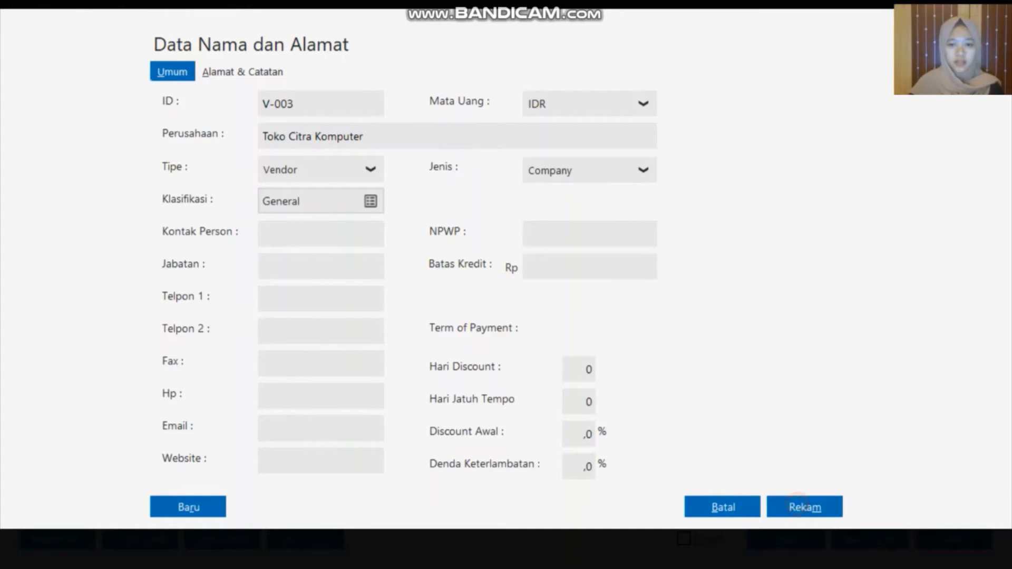
pyautogui.click(460, 252)
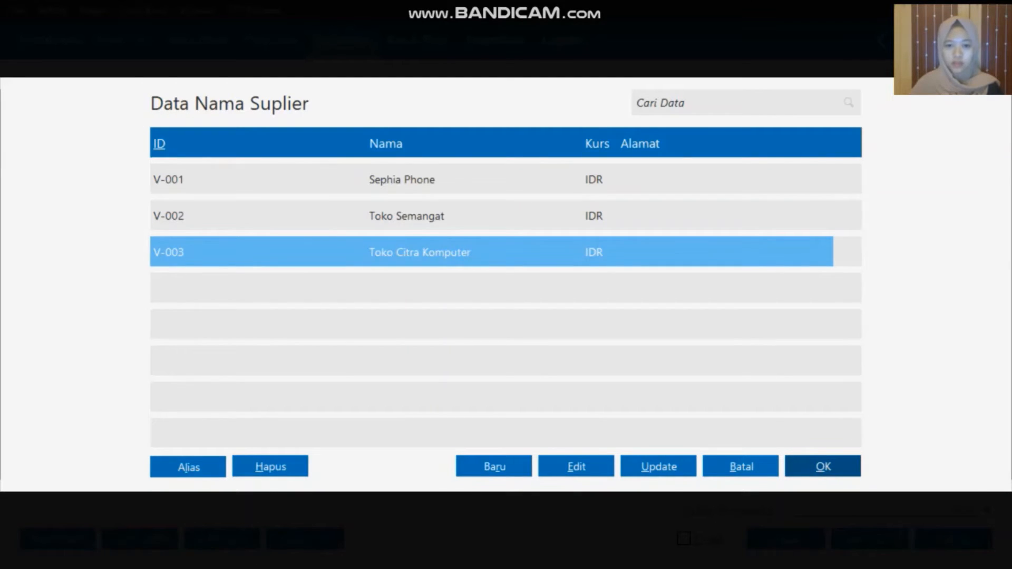
# Confirm supplier V-003 Toko Citra Komputer, set Tanggal Faktur 03/01/2020, and look up the first line's item
pyautogui.press('Return')
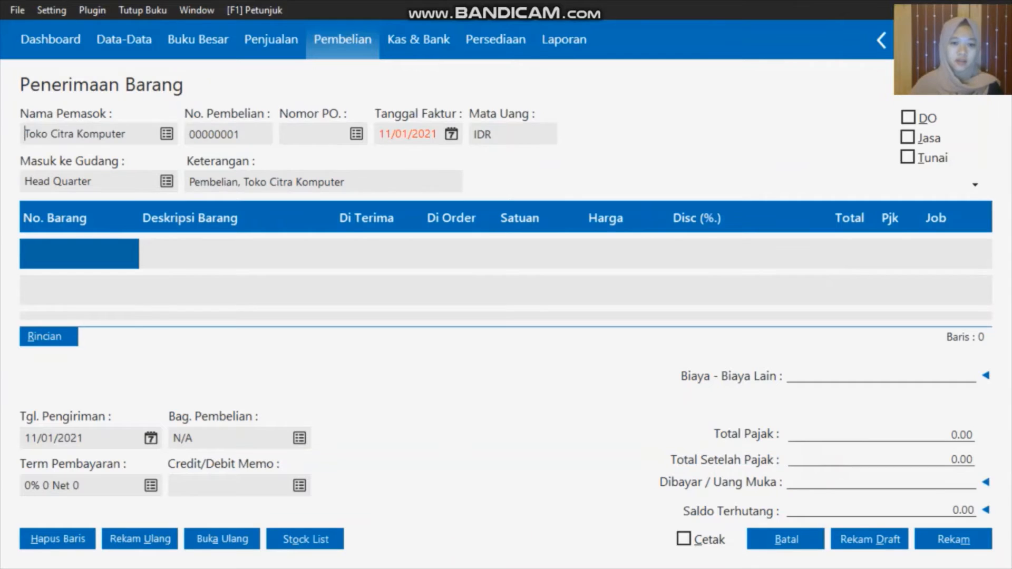
pyautogui.click(451, 134)
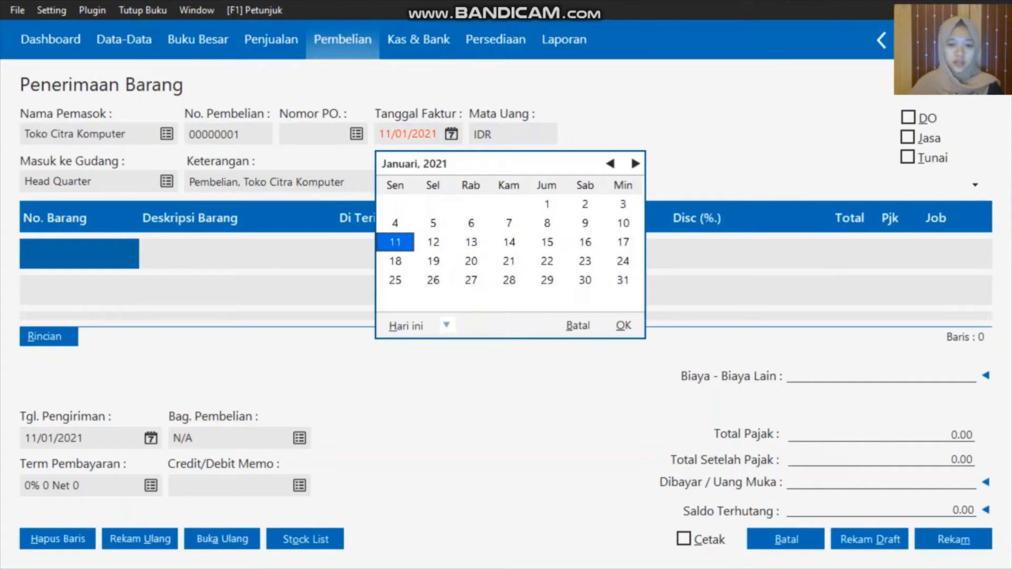
pyautogui.click(446, 325)
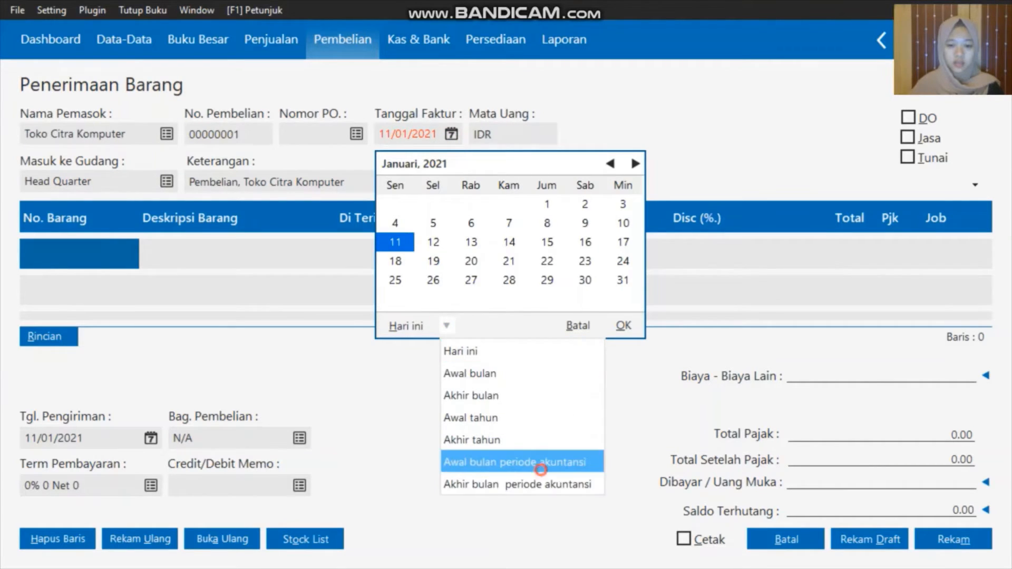
pyautogui.click(541, 462)
pyautogui.click(548, 204)
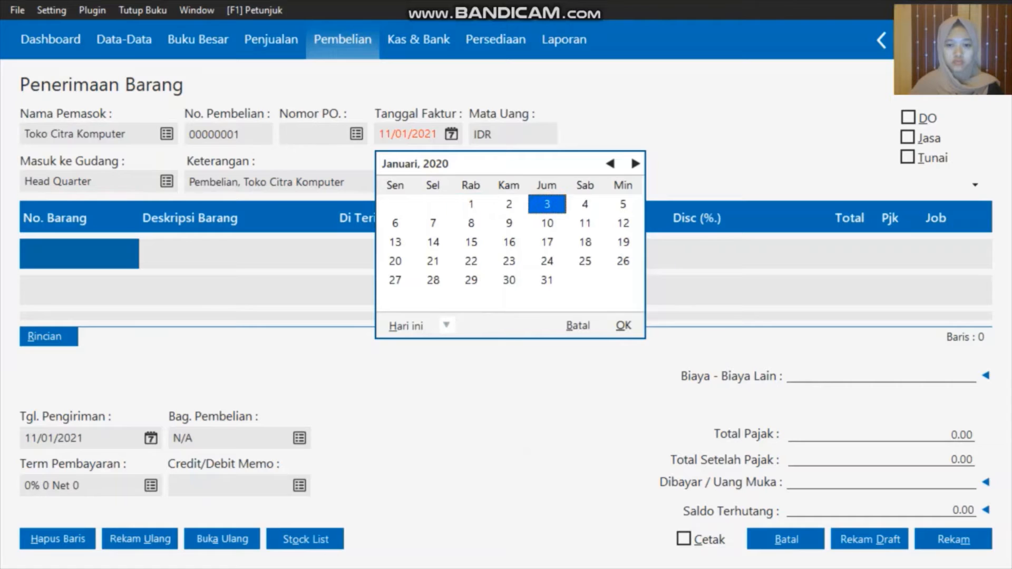
pyautogui.press('Return')
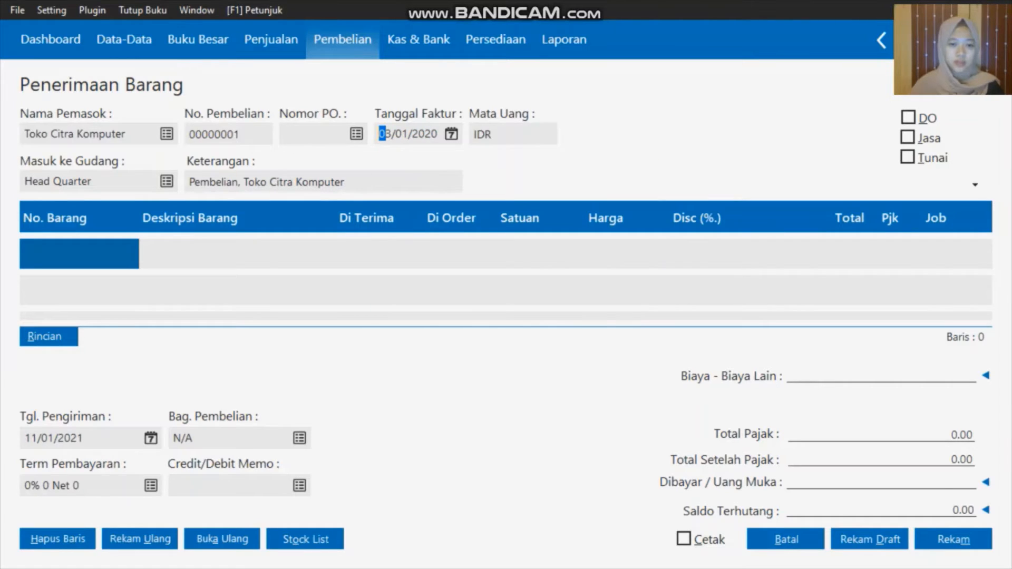
pyautogui.click(106, 255)
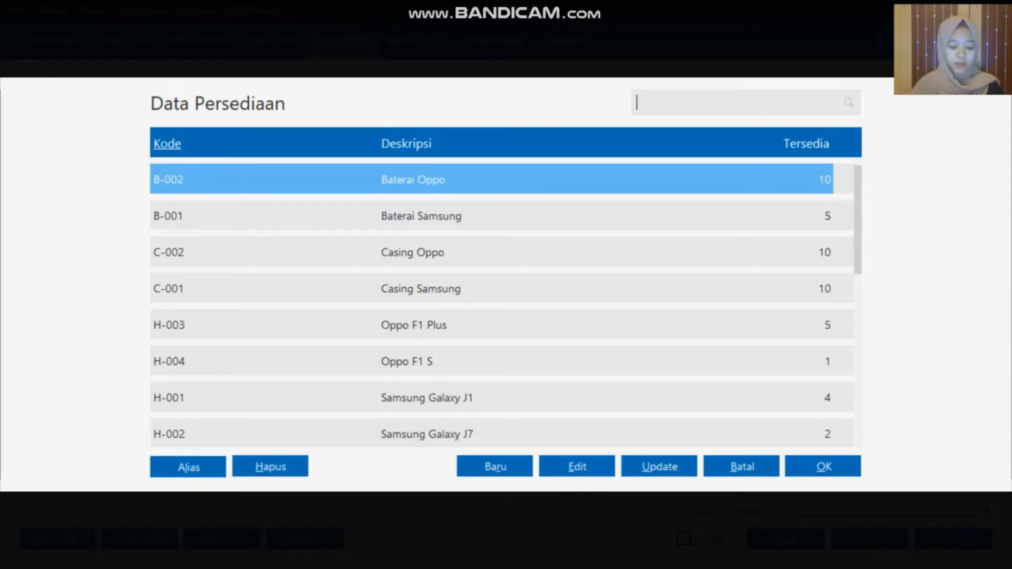
# Create a new inventory item with code CPU-001 and description 'CPU Komputer'
pyautogui.press('Down')
pyautogui.press('Down')
pyautogui.press('Down')
pyautogui.press('Down')
pyautogui.press('Down')
pyautogui.press('Down')
pyautogui.press('Down')
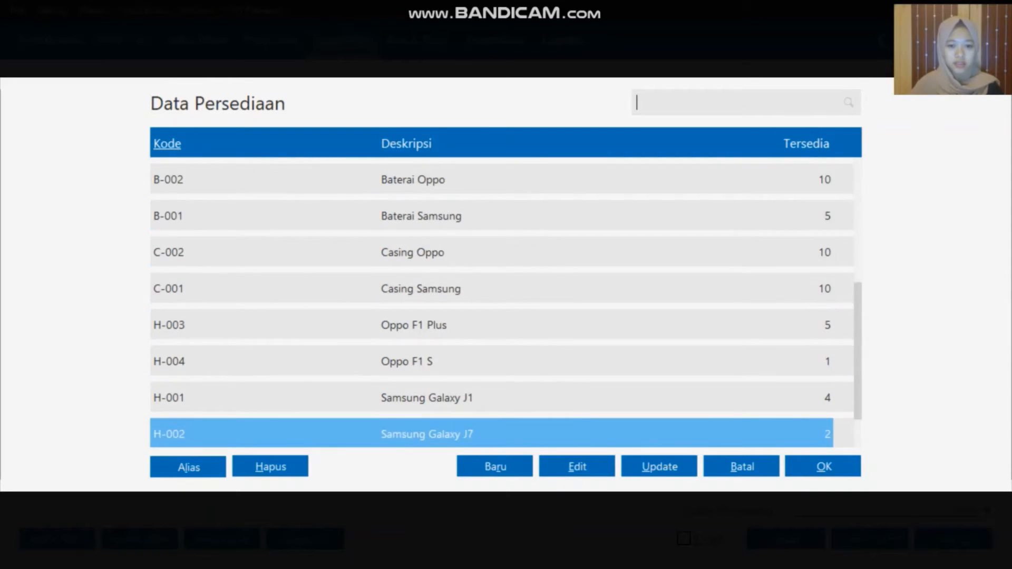
pyautogui.press('Home')
pyautogui.click(499, 468)
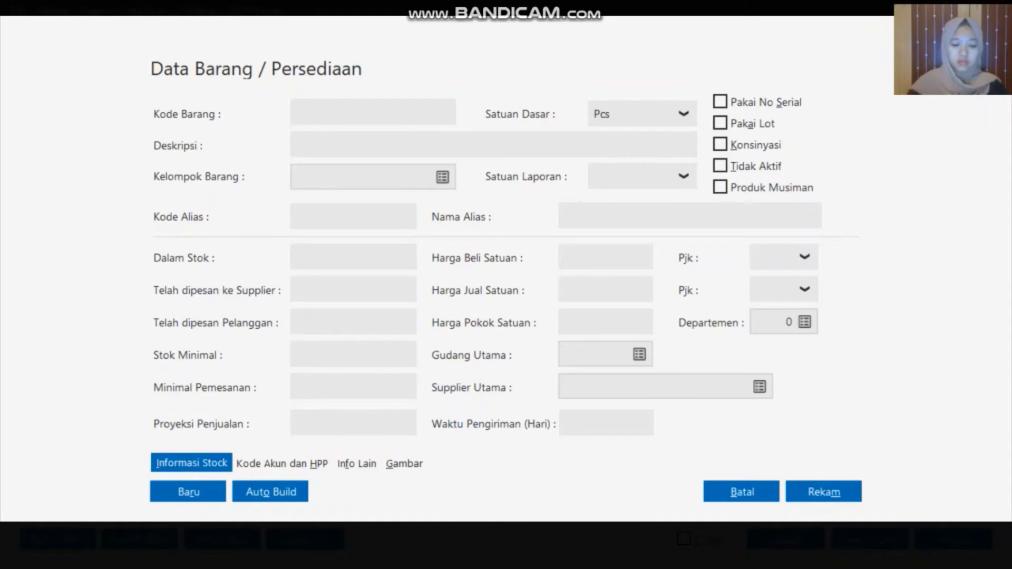
pyautogui.write('CPU')
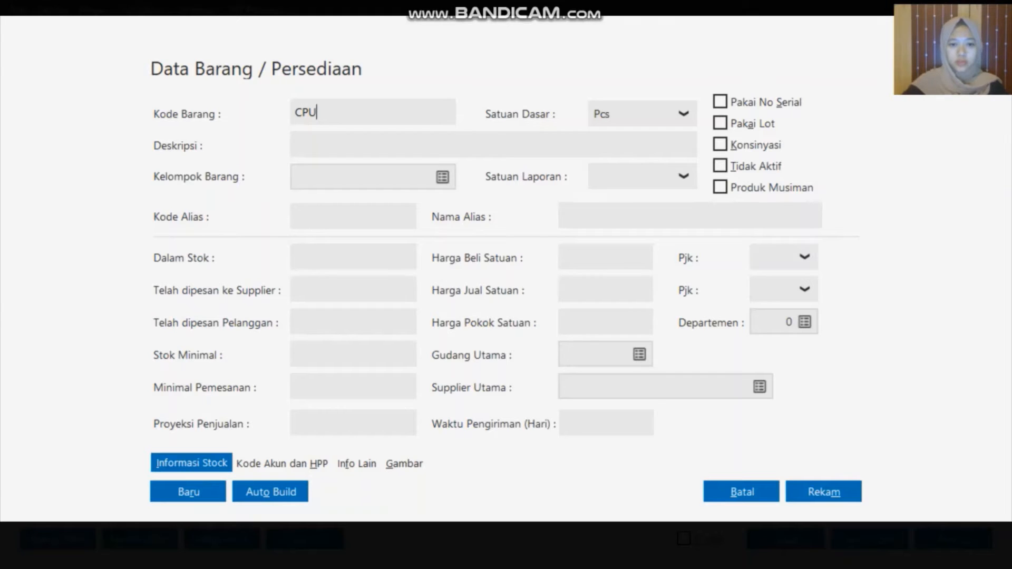
pyautogui.write('-001')
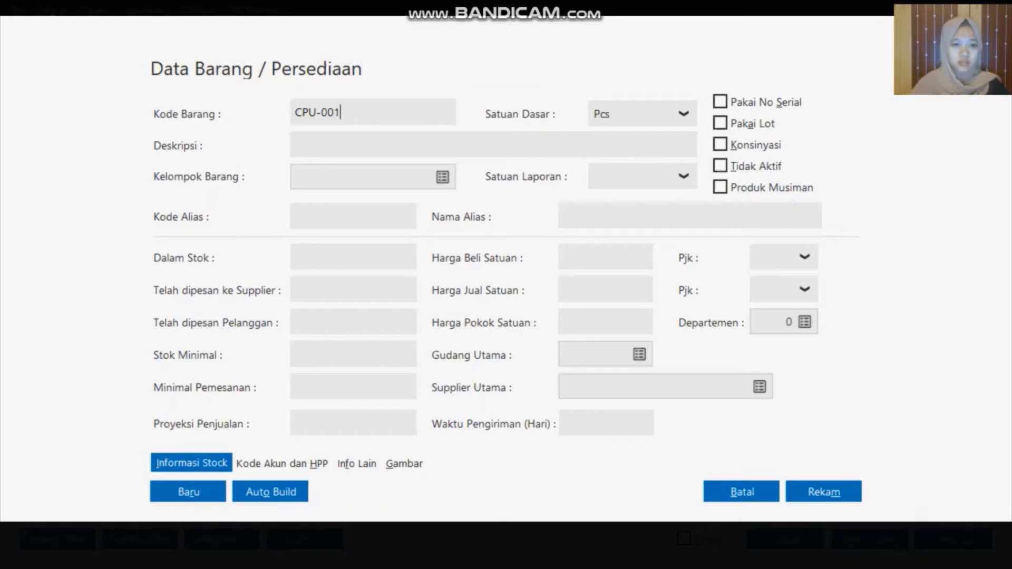
pyautogui.click(360, 152)
pyautogui.click(364, 143)
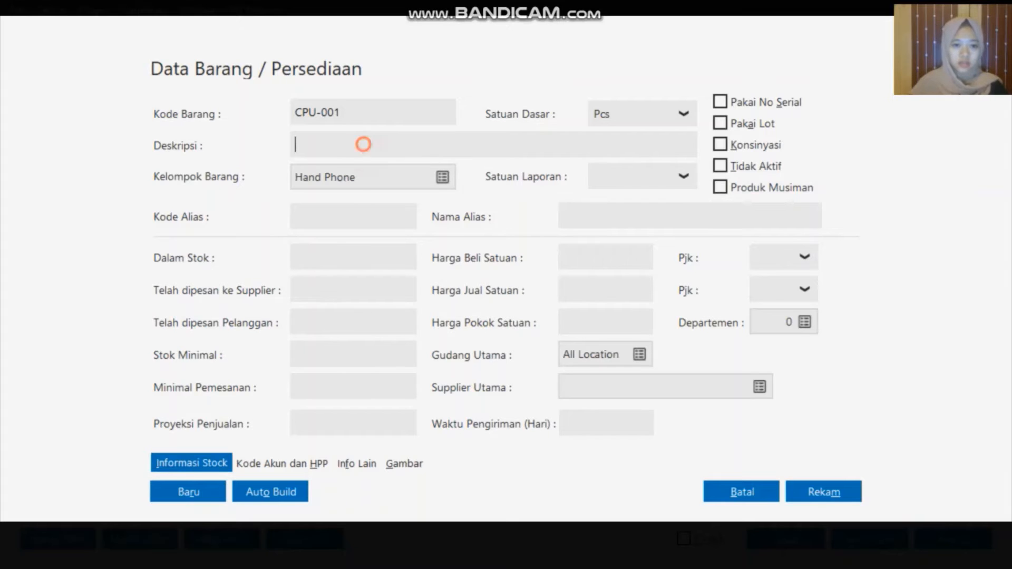
pyautogui.write('CPU')
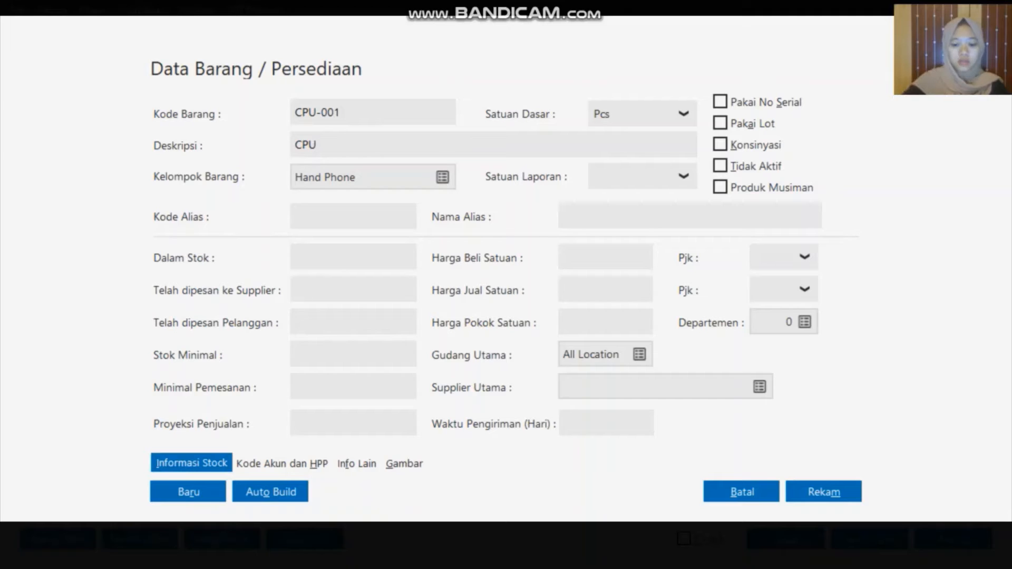
pyautogui.write(' Komp')
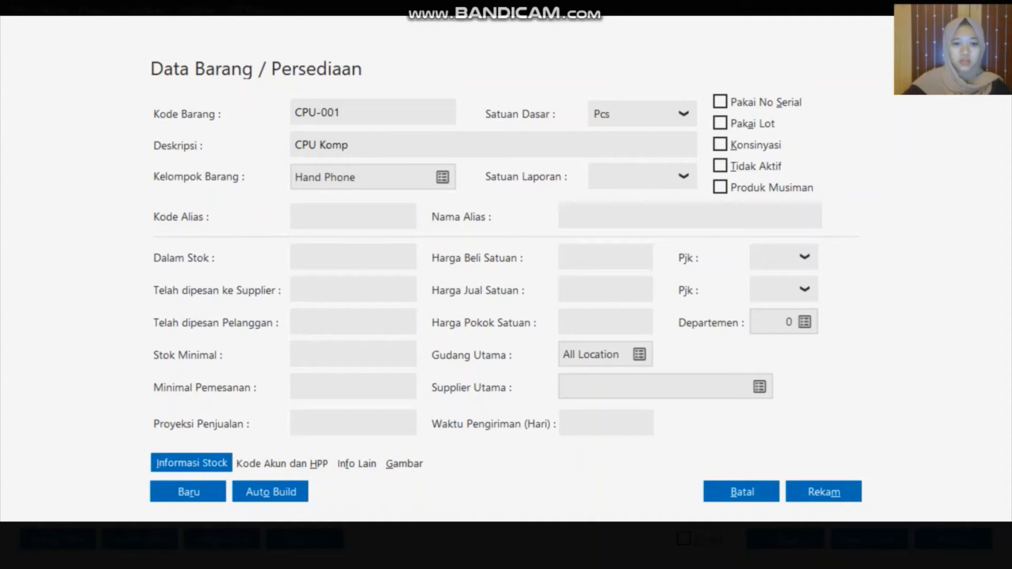
pyautogui.write('uter')
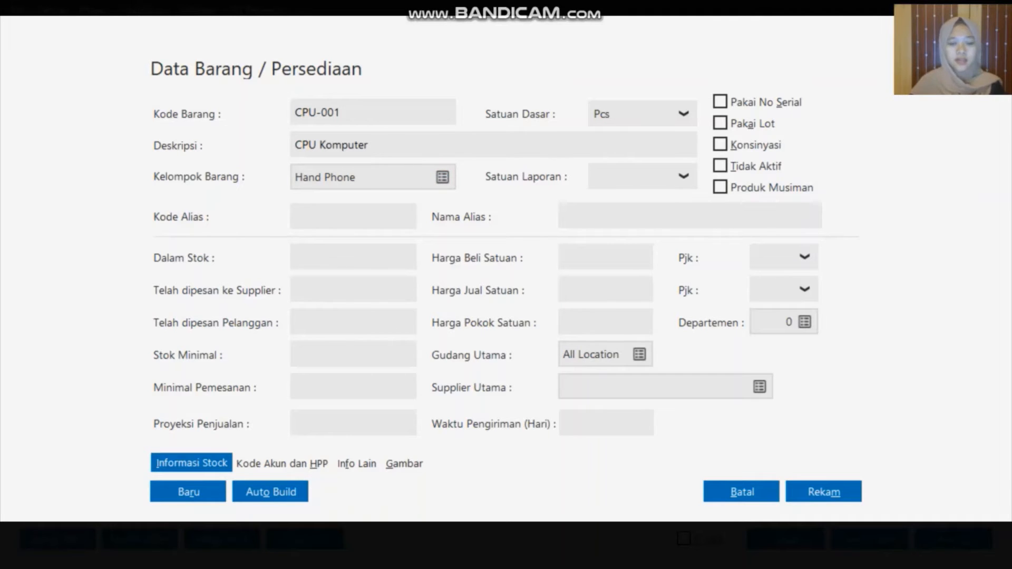
# Assign CPU-001 to group Peralatan Kantor with base unit Pcs and save it
pyautogui.click(443, 177)
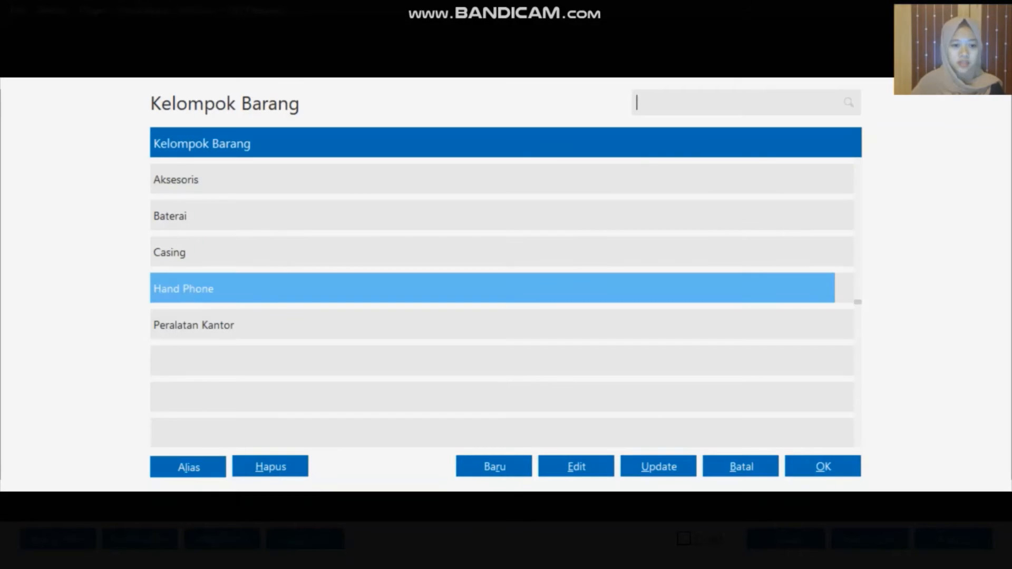
pyautogui.click(326, 324)
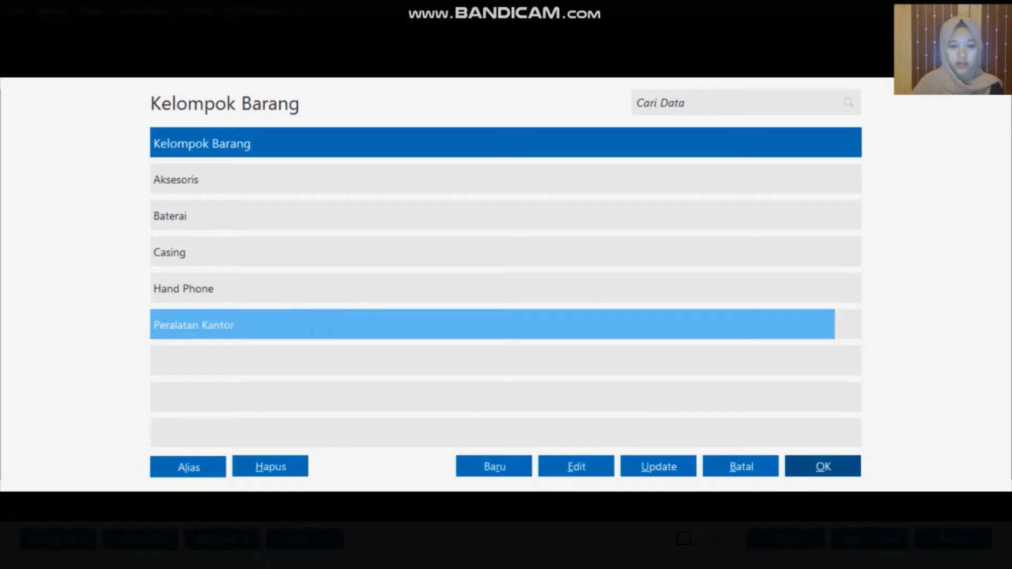
pyautogui.click(824, 467)
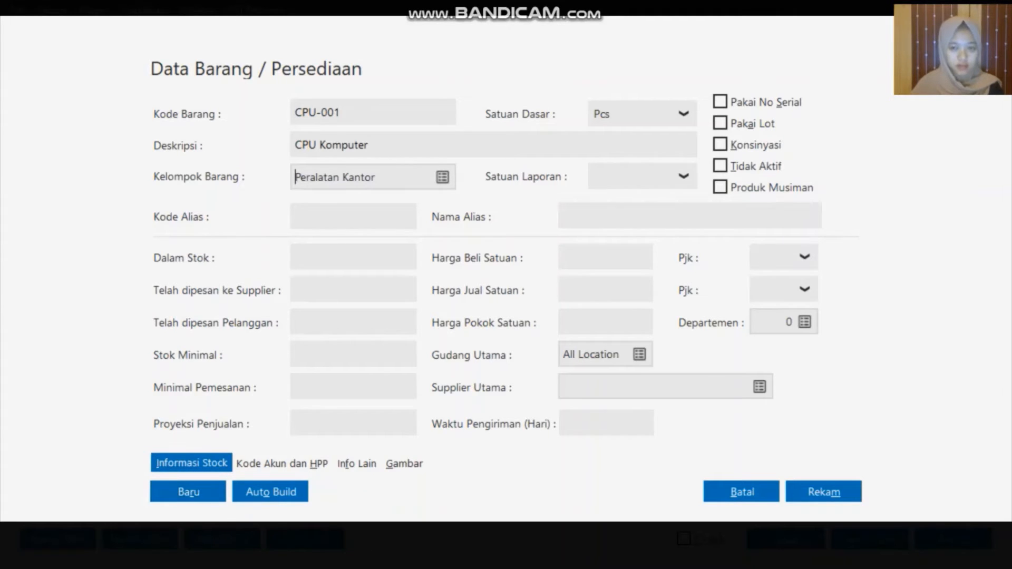
pyautogui.click(681, 113)
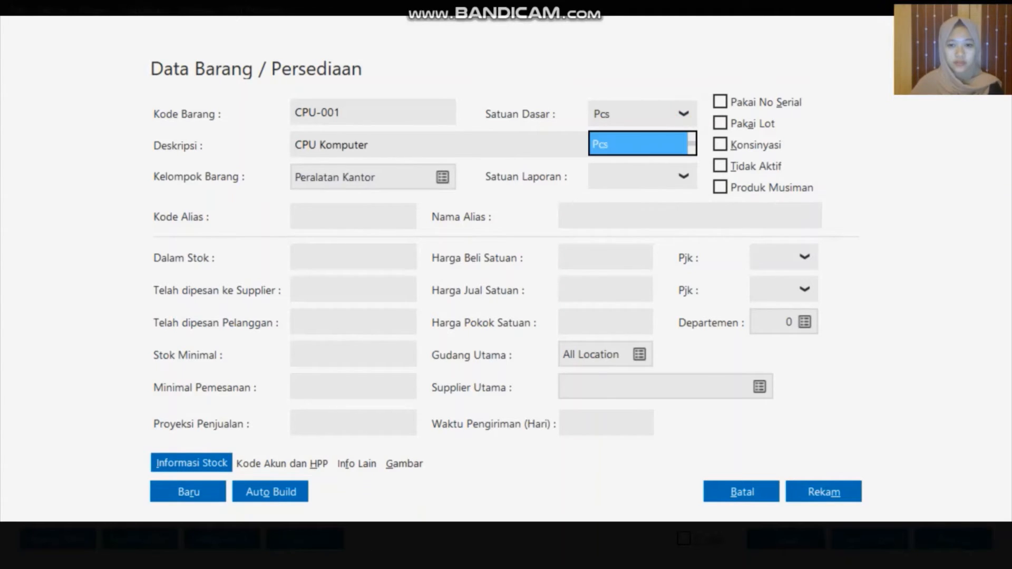
pyautogui.click(684, 114)
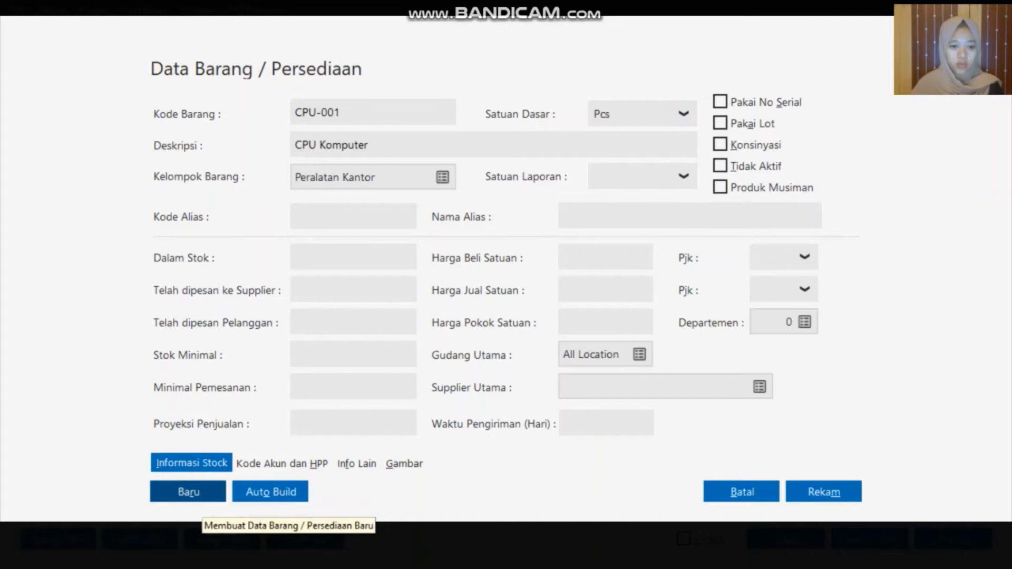
pyautogui.click(201, 493)
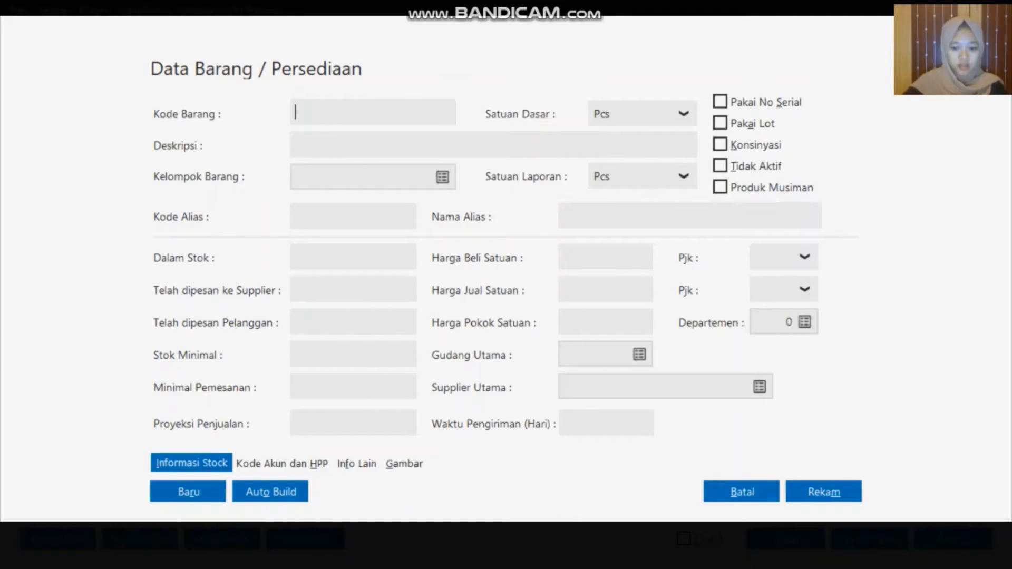
# Save inventory item M-001 'Monitor' and begin another new item
pyautogui.write('M')
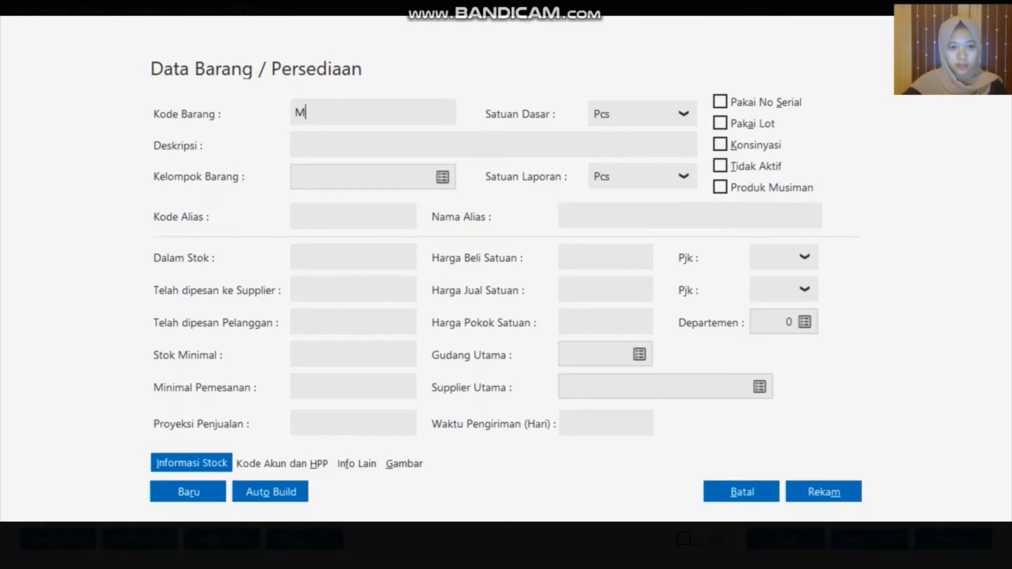
pyautogui.write('-001')
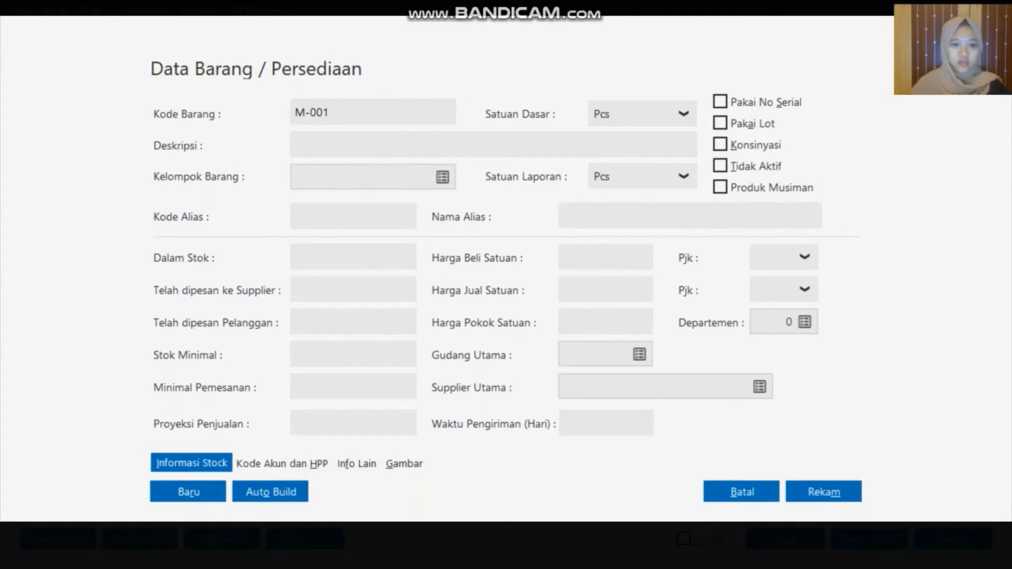
pyautogui.press('Tab')
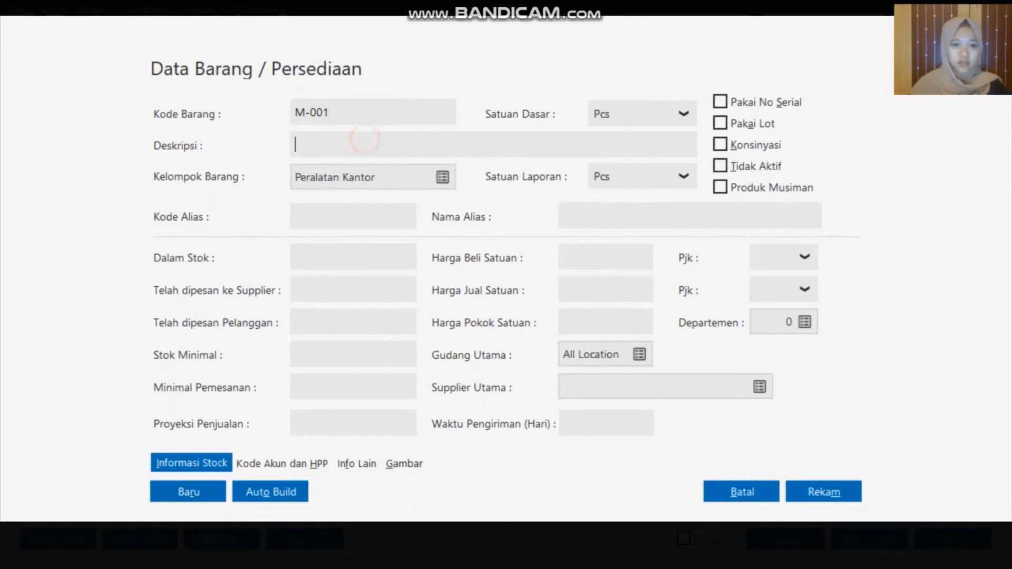
pyautogui.write('Monitor')
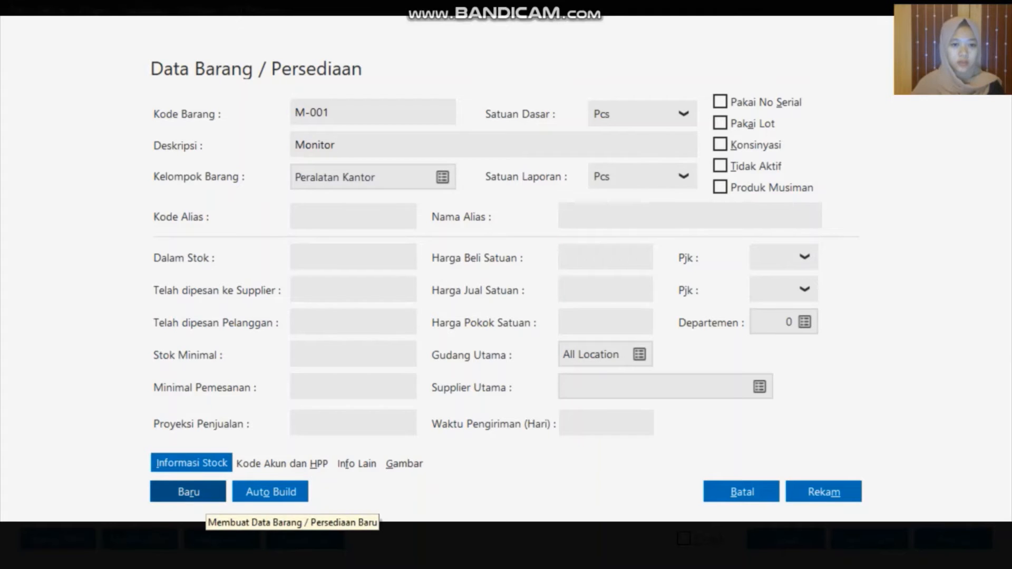
pyautogui.click(203, 497)
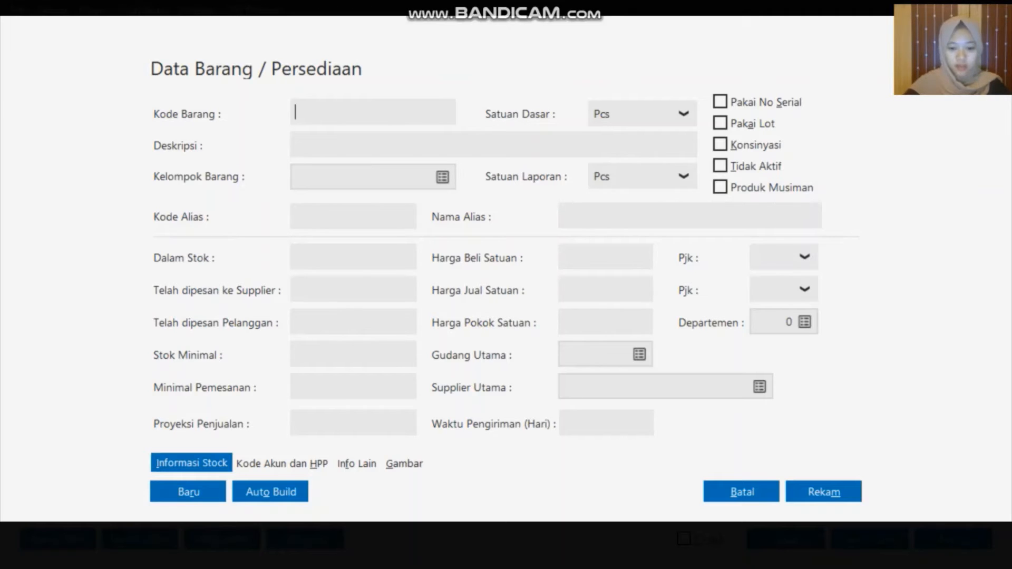
# Save inventory item P-001 'Printer'
pyautogui.write('P-001')
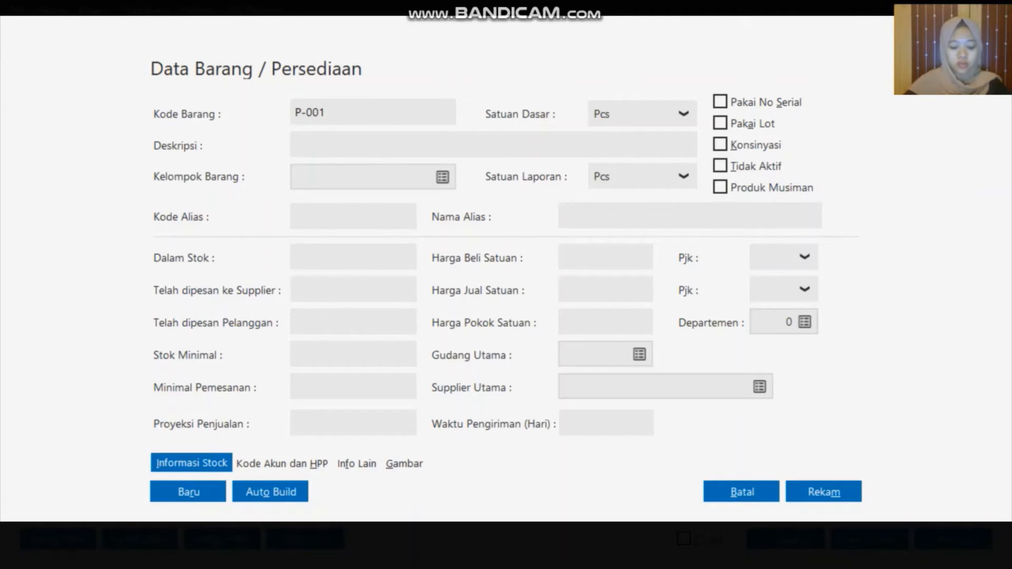
pyautogui.click(341, 143)
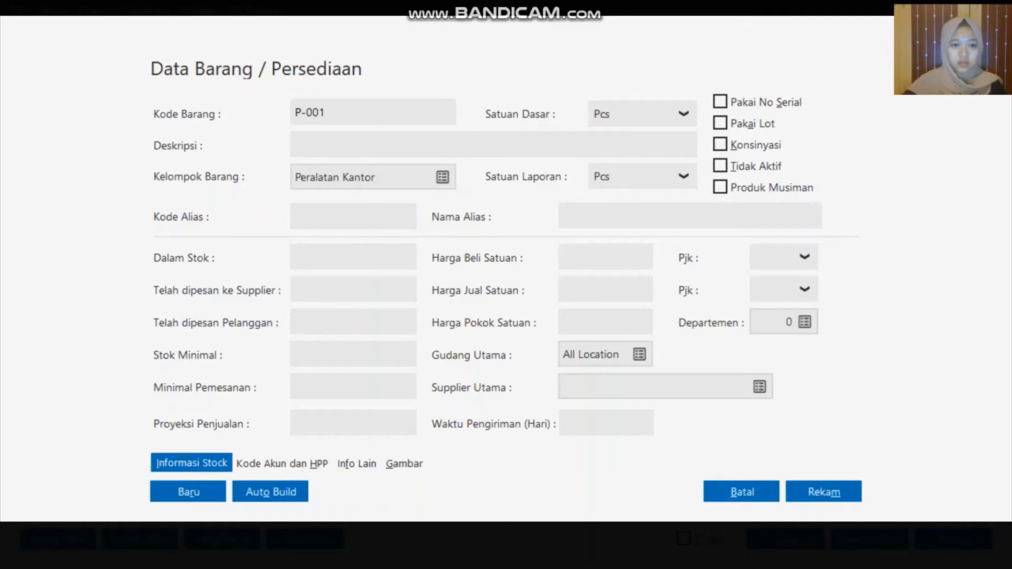
pyautogui.write('P')
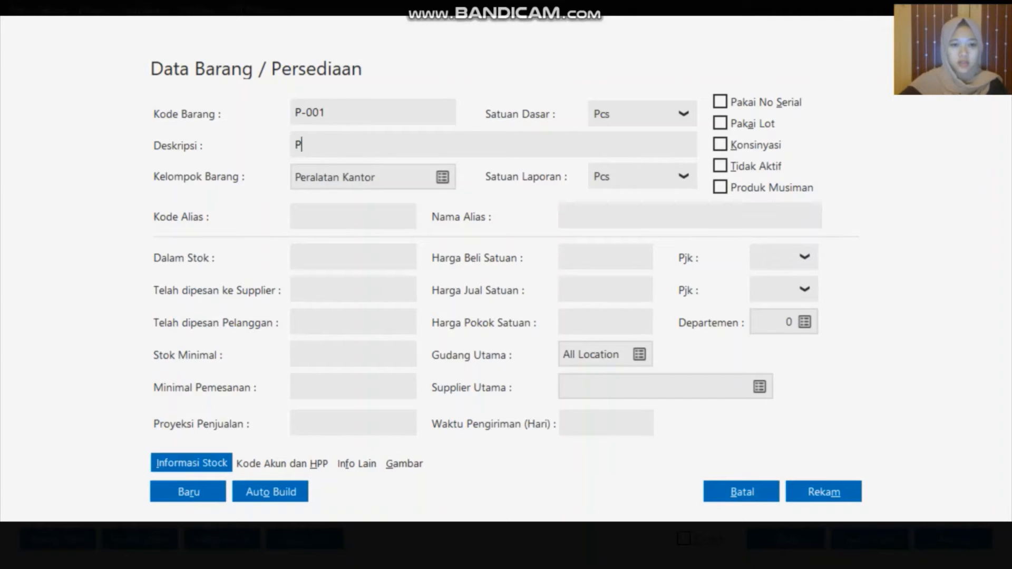
pyautogui.write('rinter')
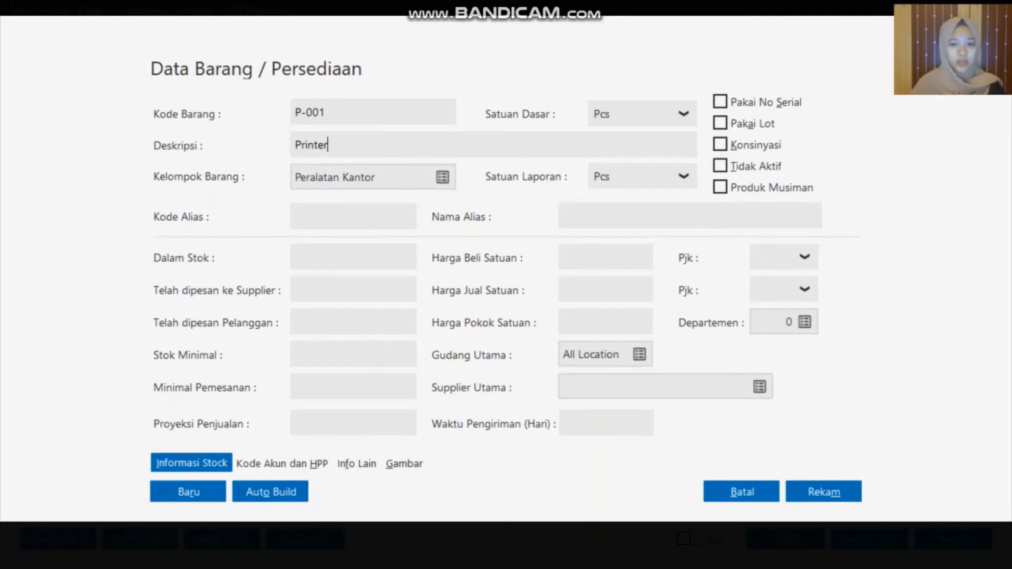
pyautogui.click(838, 494)
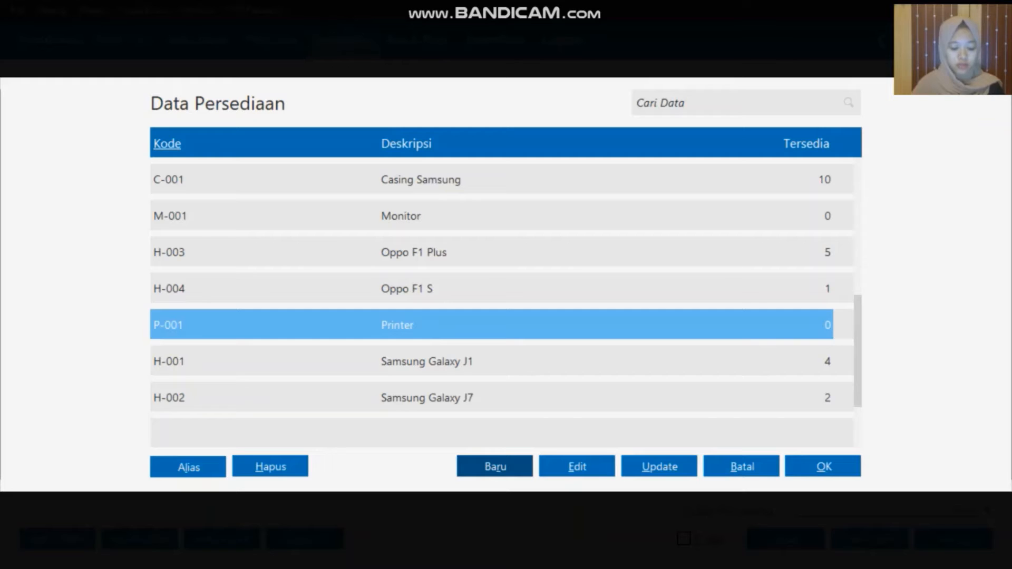
# Place CPU-001 on the receipt's first row and enter a received quantity of 1
pyautogui.press('Up')
pyautogui.press('Up')
pyautogui.press('Up')
pyautogui.press('Up')
pyautogui.press('Up')
pyautogui.press('Up')
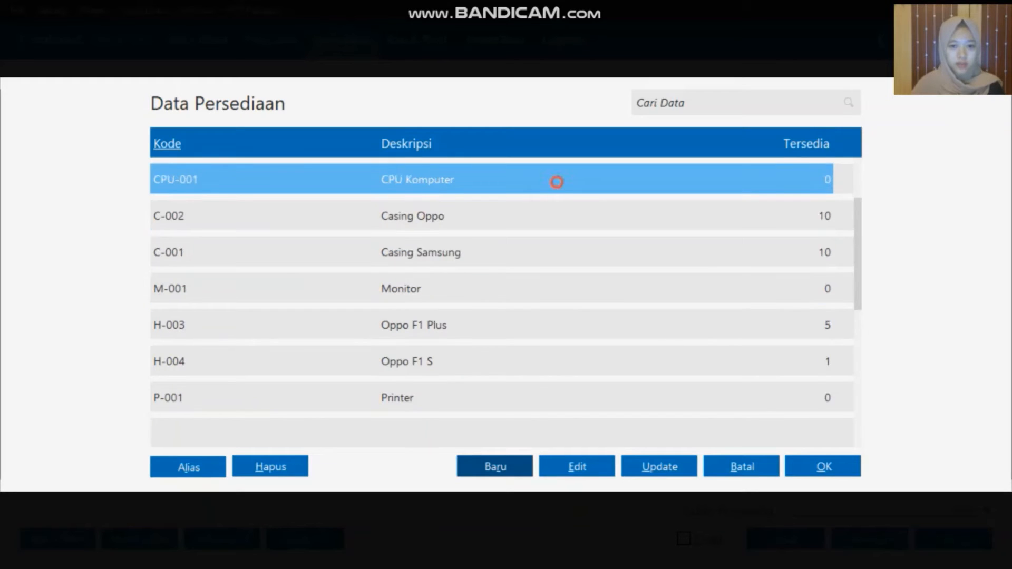
pyautogui.click(824, 467)
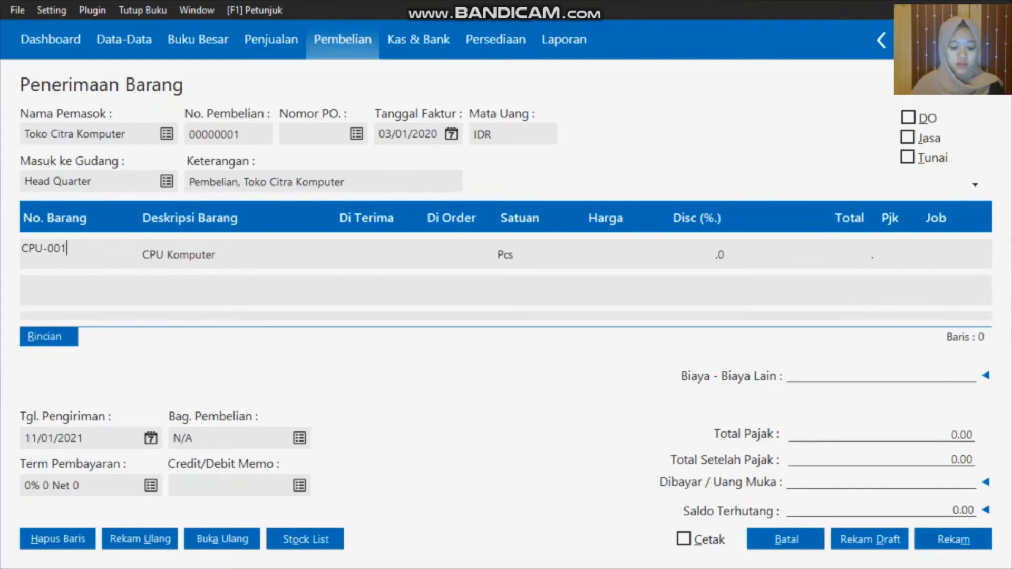
pyautogui.click(451, 254)
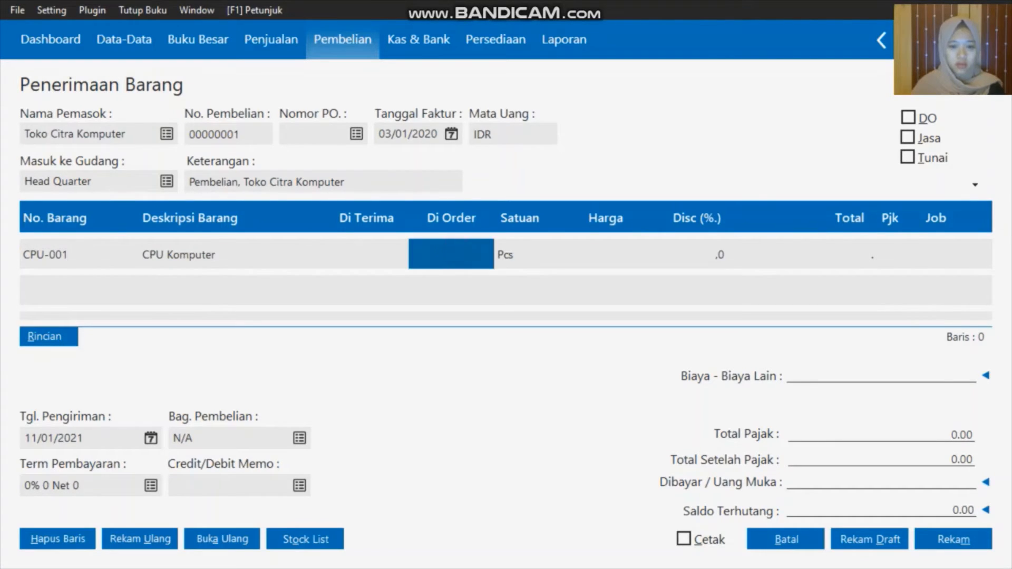
pyautogui.click(451, 254)
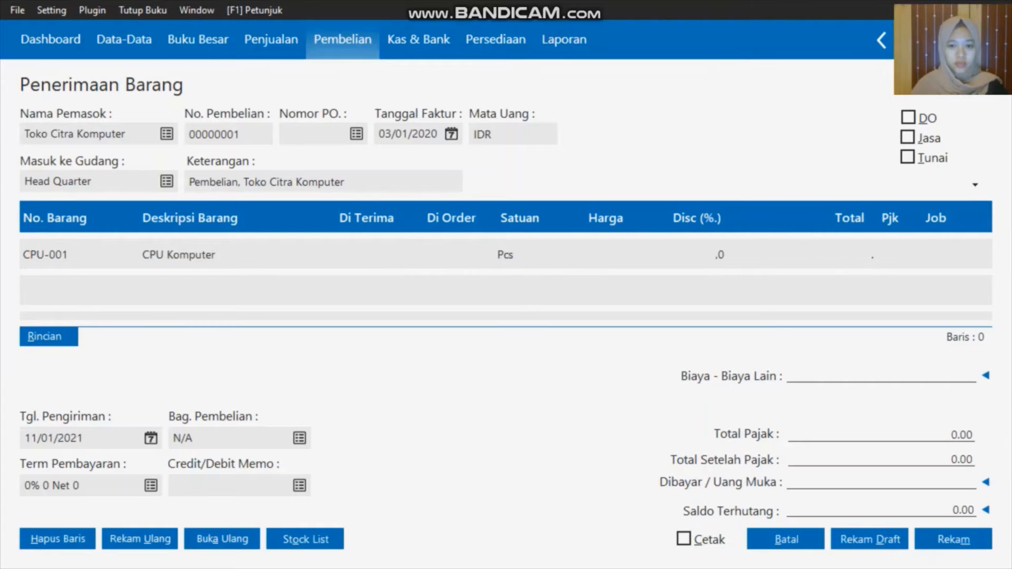
pyautogui.click(447, 256)
pyautogui.click(446, 256)
pyautogui.click(374, 255)
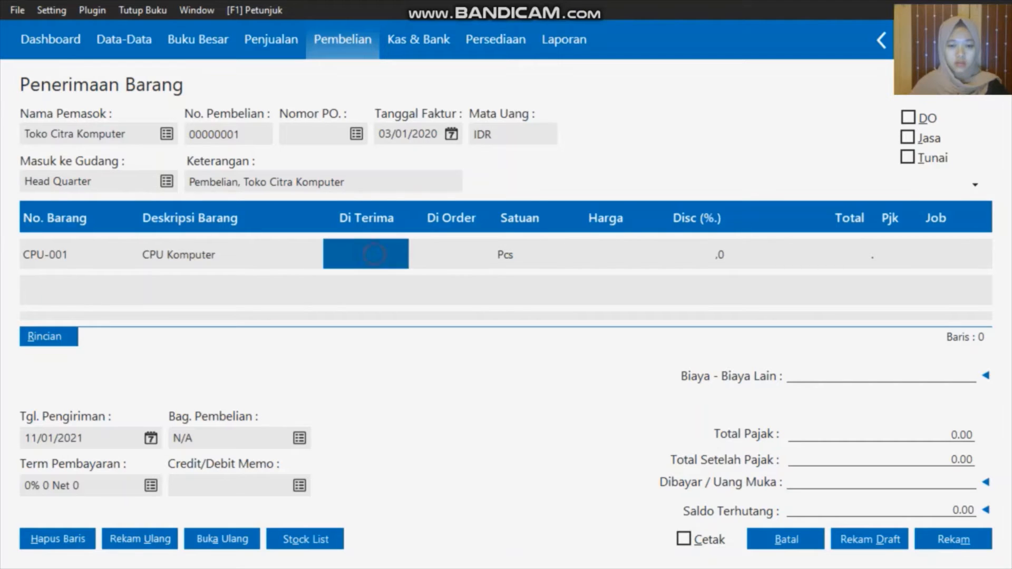
pyautogui.click(454, 259)
pyautogui.click(458, 258)
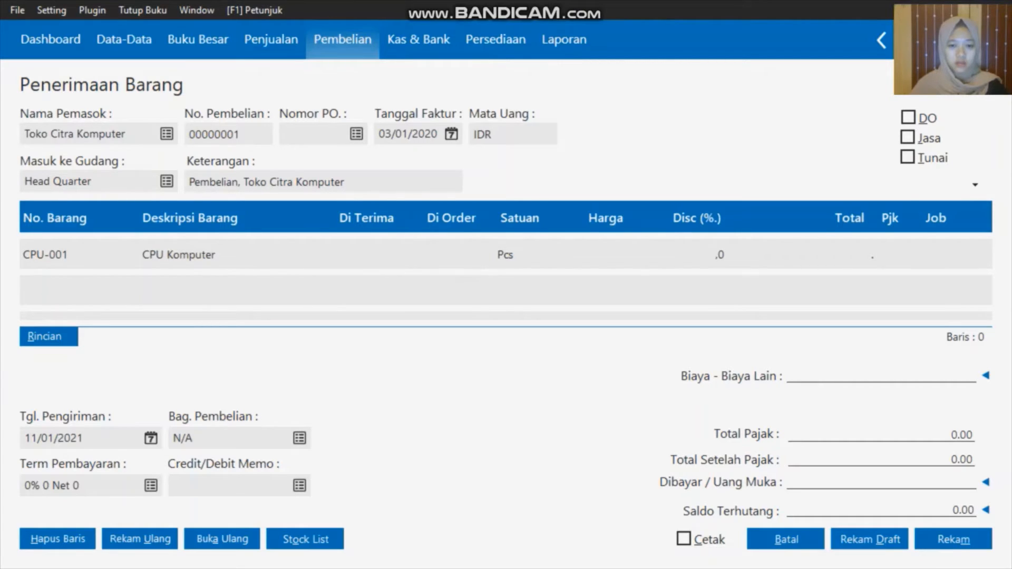
pyautogui.click(350, 252)
pyautogui.write('1')
pyautogui.press('Return')
# Re-enter the CPU-001 received quantity as 1
pyautogui.press('BackSpace')
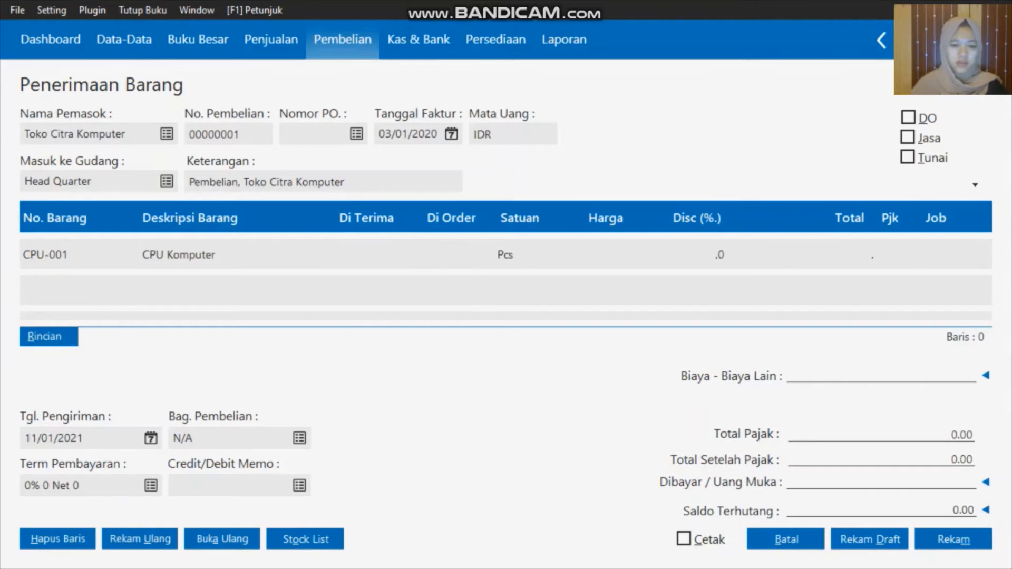
pyautogui.click(434, 255)
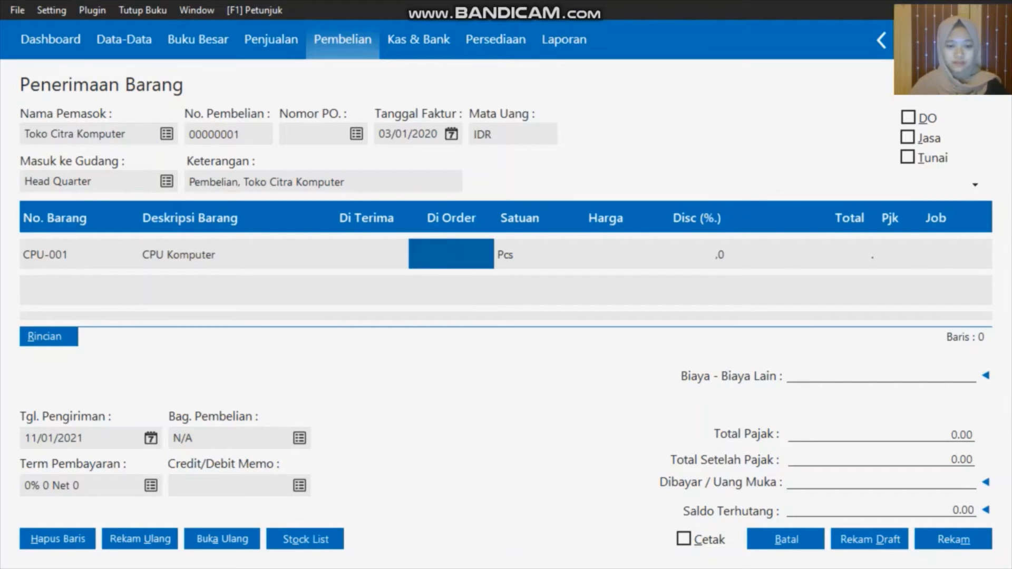
pyautogui.press('super')
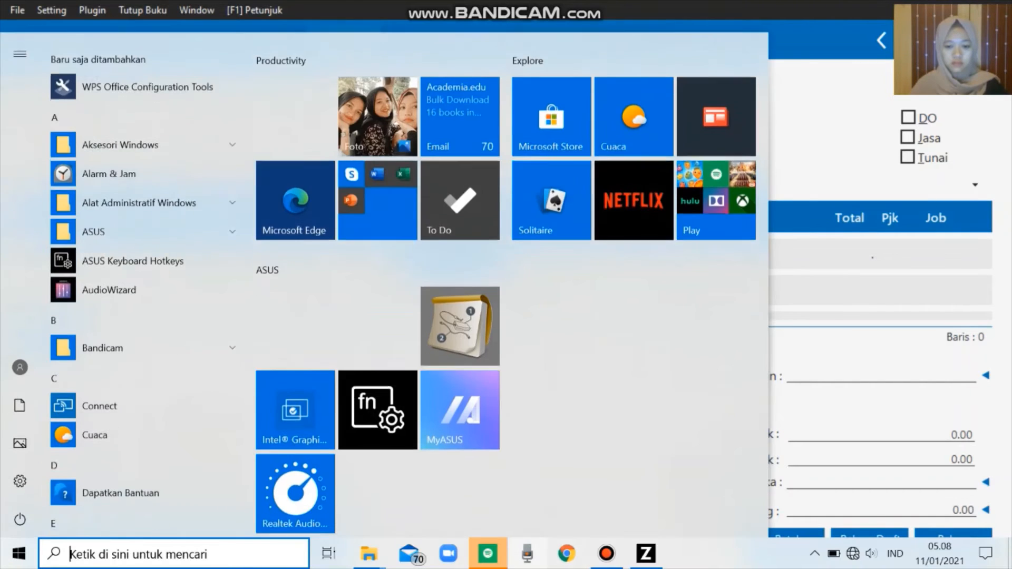
pyautogui.click(606, 551)
pyautogui.click(936, 469)
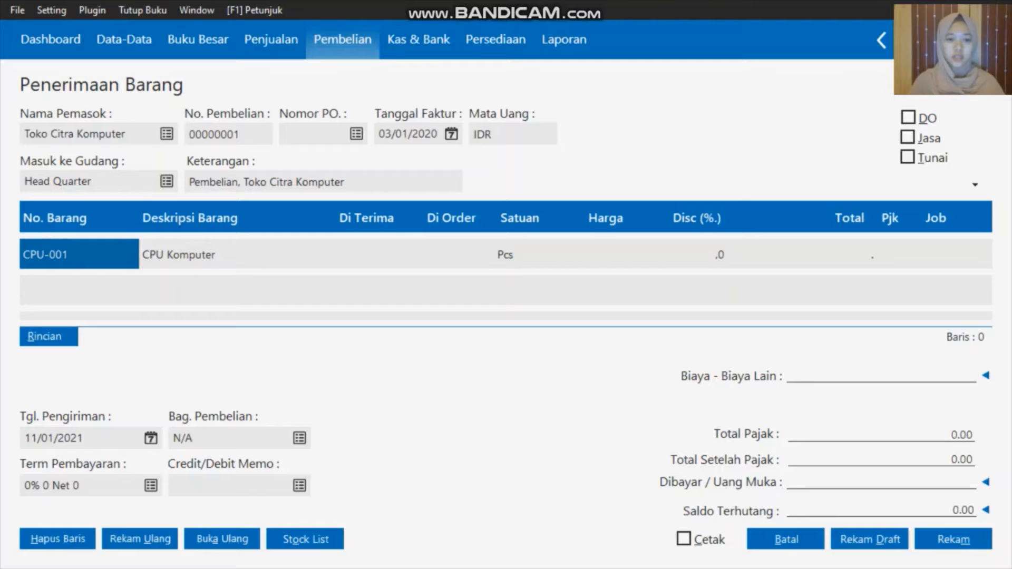
pyautogui.click(363, 253)
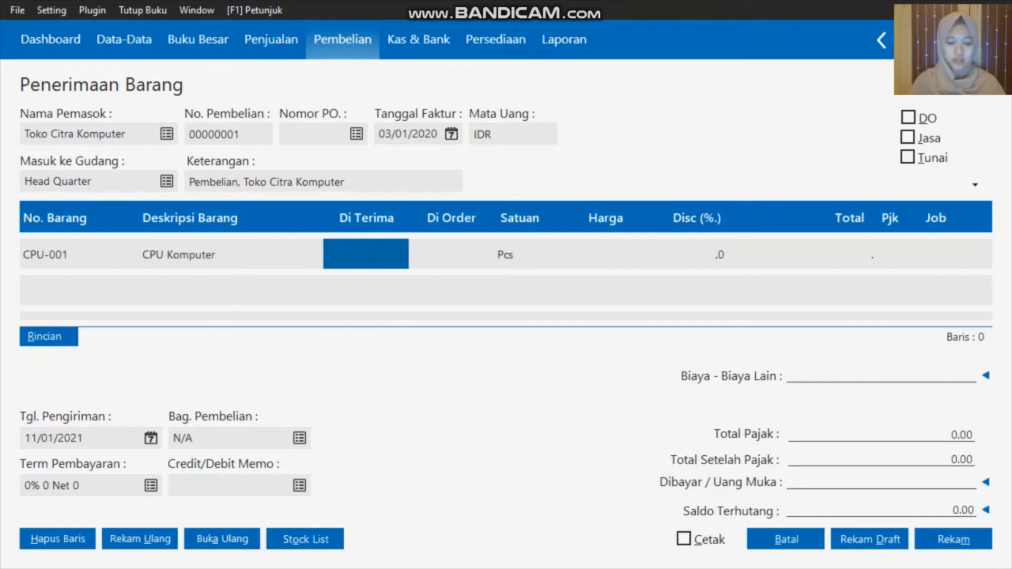
pyautogui.write('1')
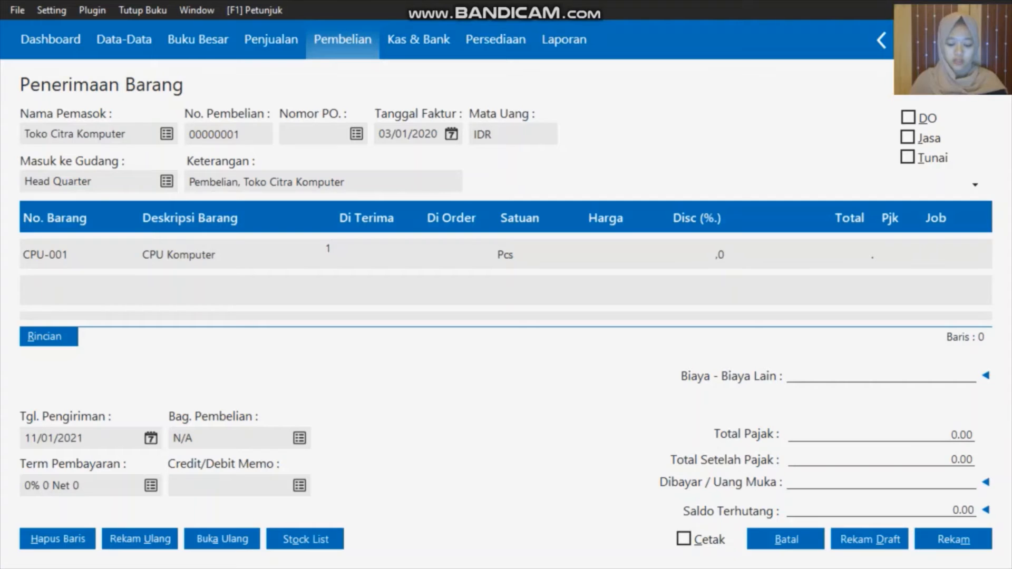
pyautogui.click(599, 253)
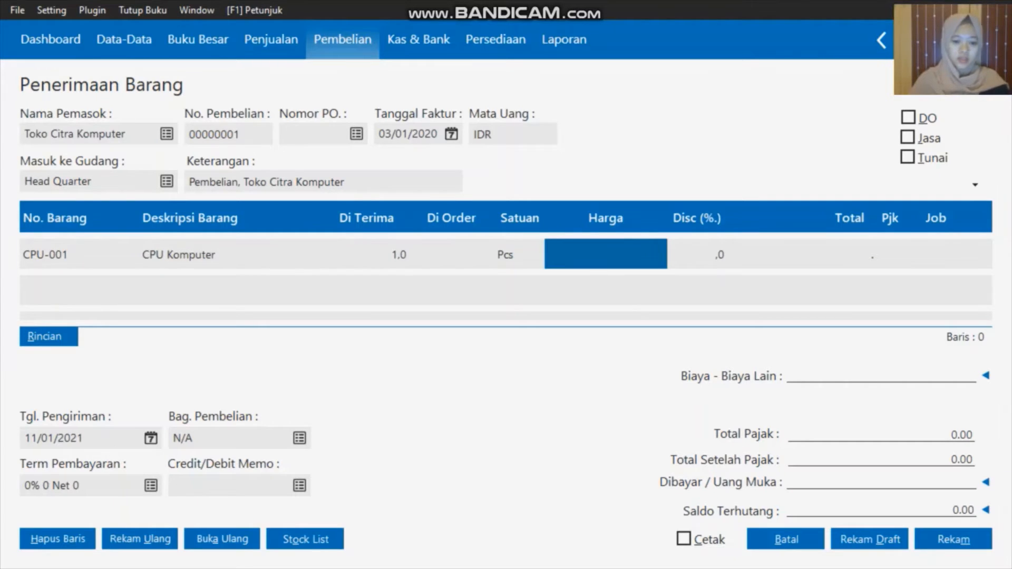
# Price CPU-001 at 1.750.000 with VAT, giving a 1.925.000 total
pyautogui.write('17')
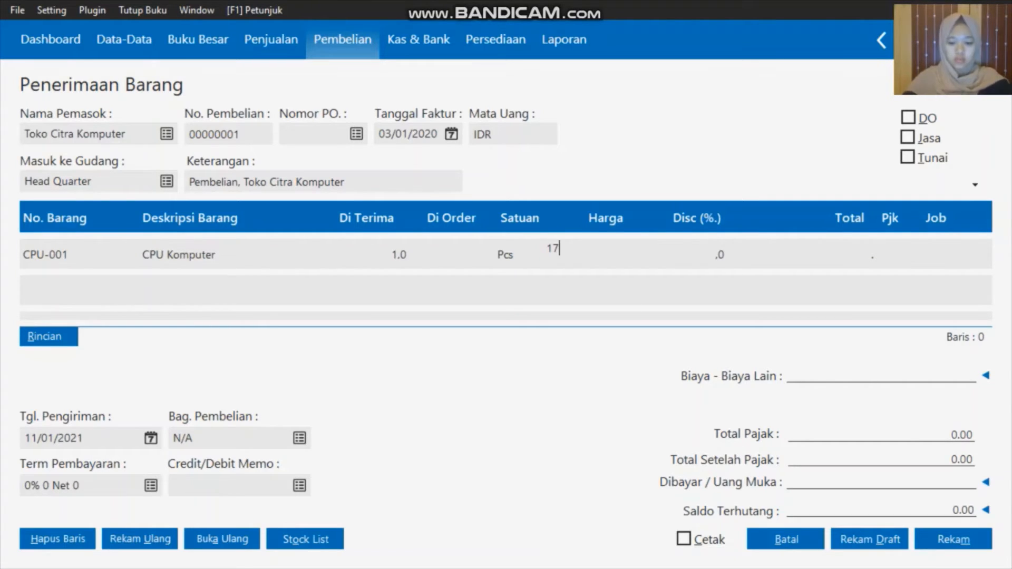
pyautogui.write('50')
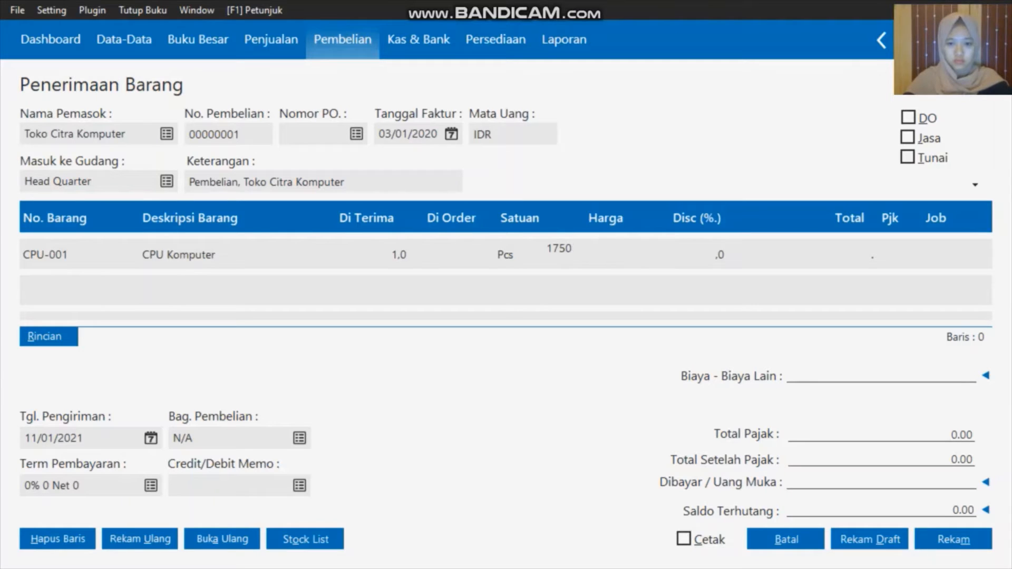
pyautogui.write('000')
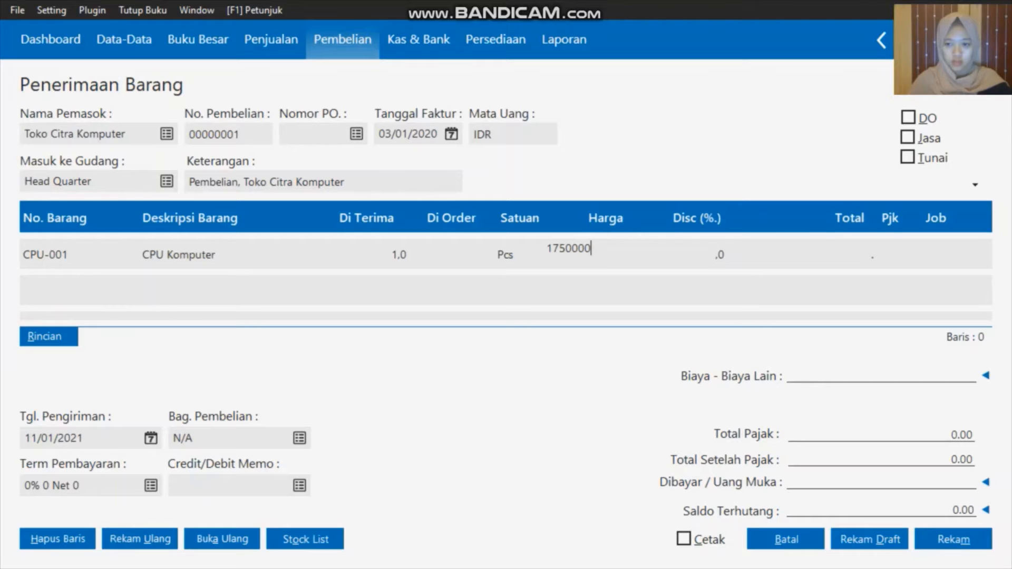
pyautogui.click(896, 253)
pyautogui.click(896, 253)
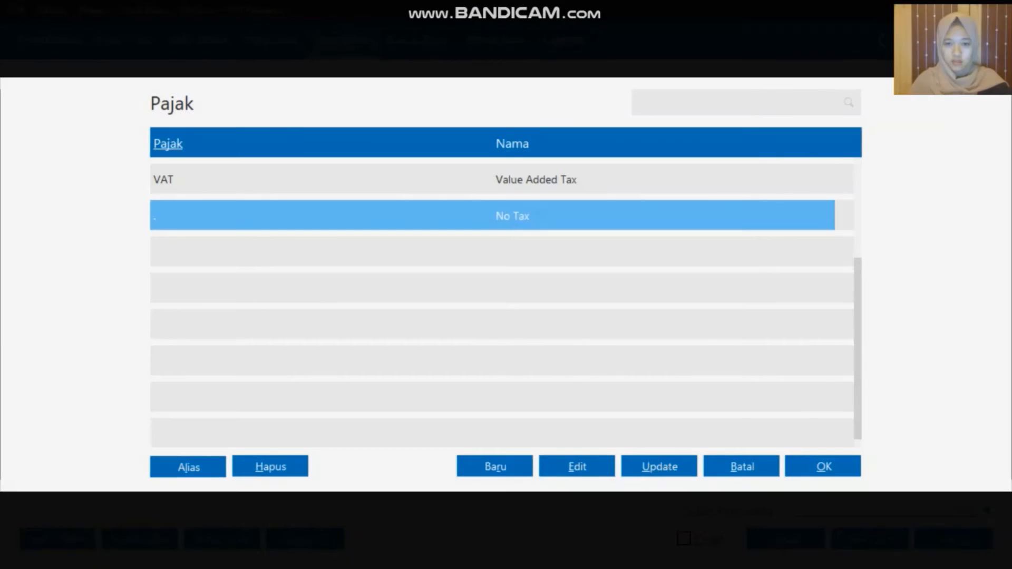
pyautogui.click(644, 181)
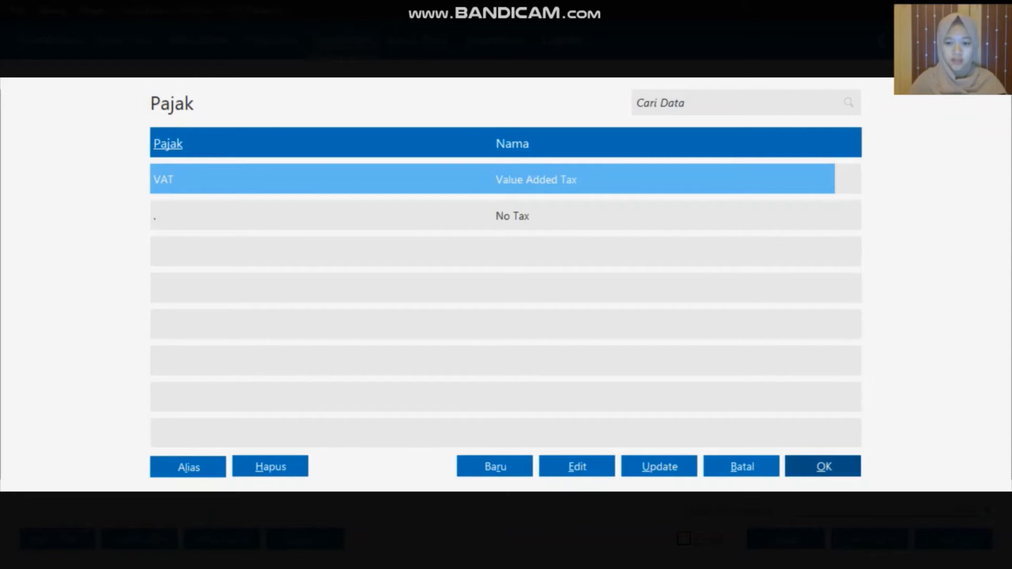
pyautogui.click(824, 467)
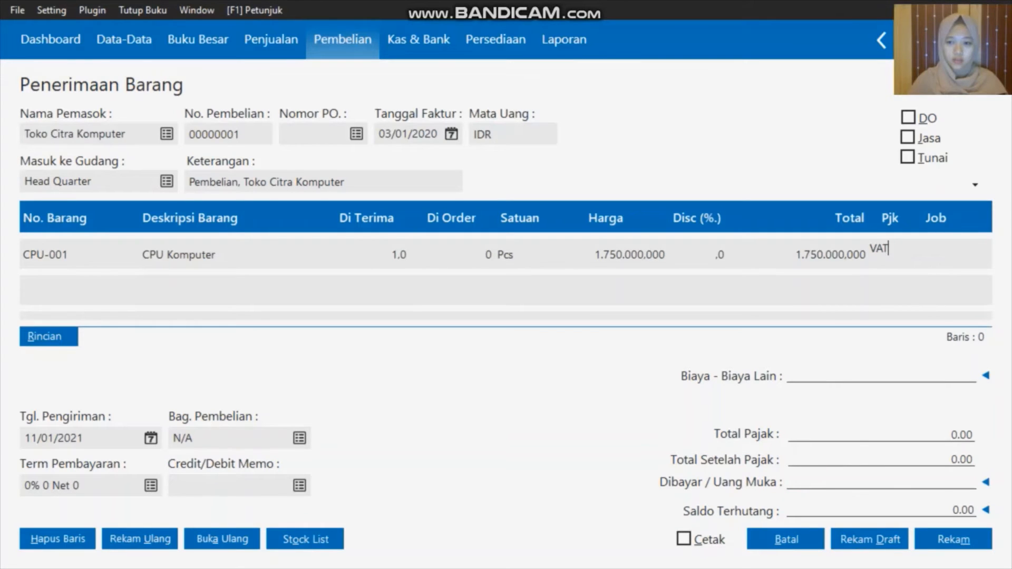
pyautogui.click(936, 254)
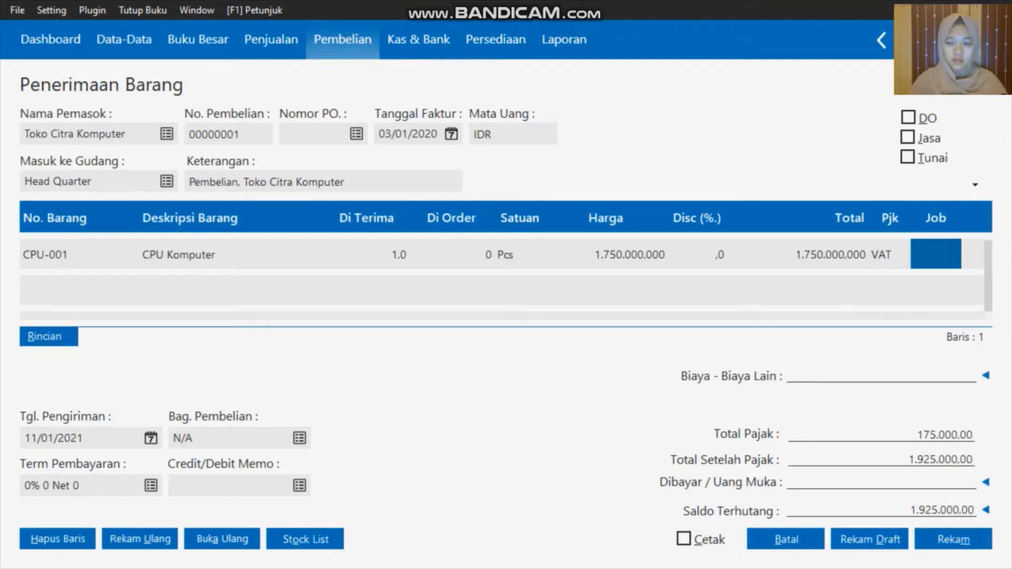
pyautogui.click(936, 290)
# Add M-001 Monitor on a new line with received quantity 1
pyautogui.doubleClick(35, 291)
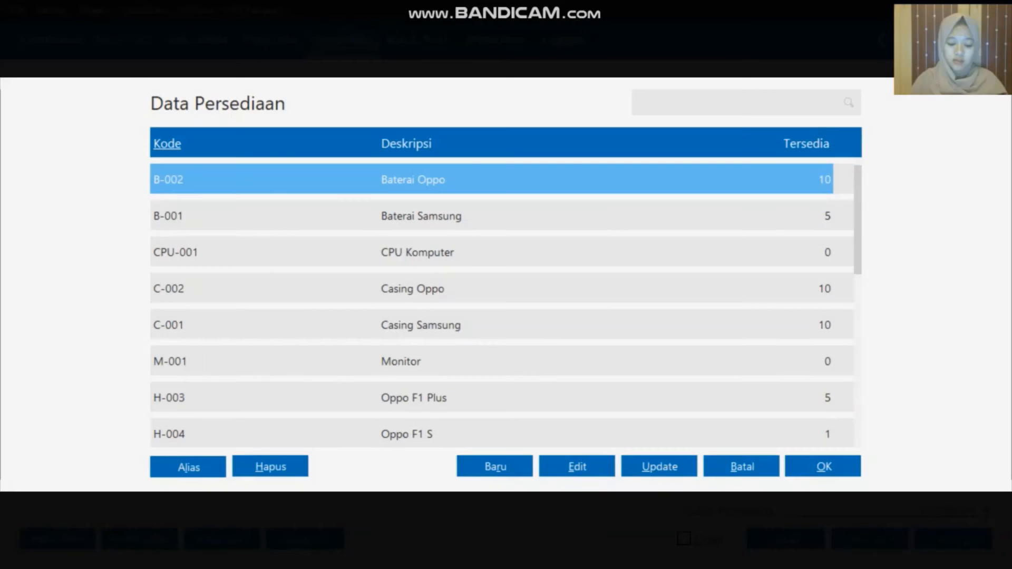
pyautogui.click(422, 361)
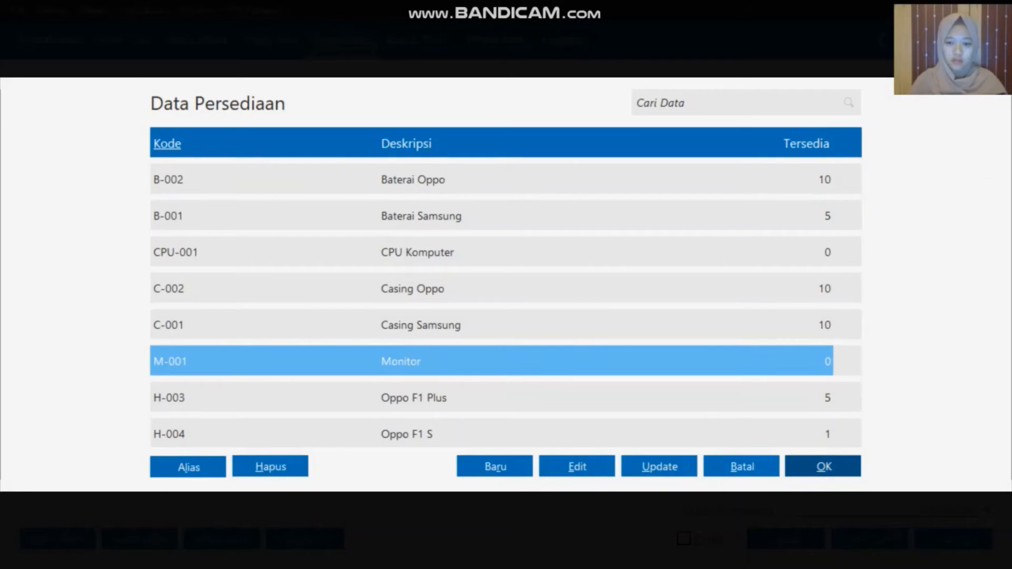
pyautogui.click(824, 467)
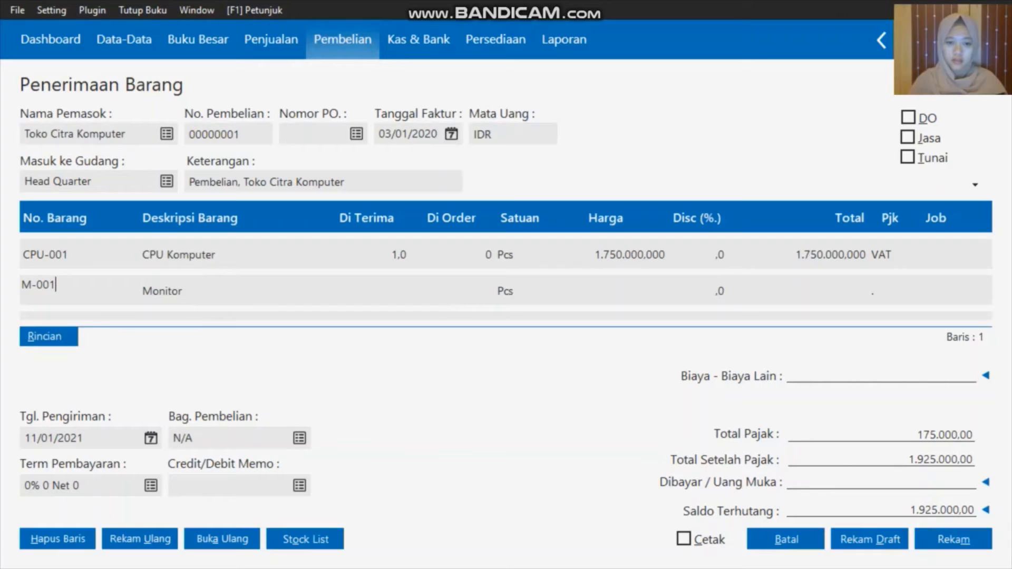
pyautogui.click(378, 292)
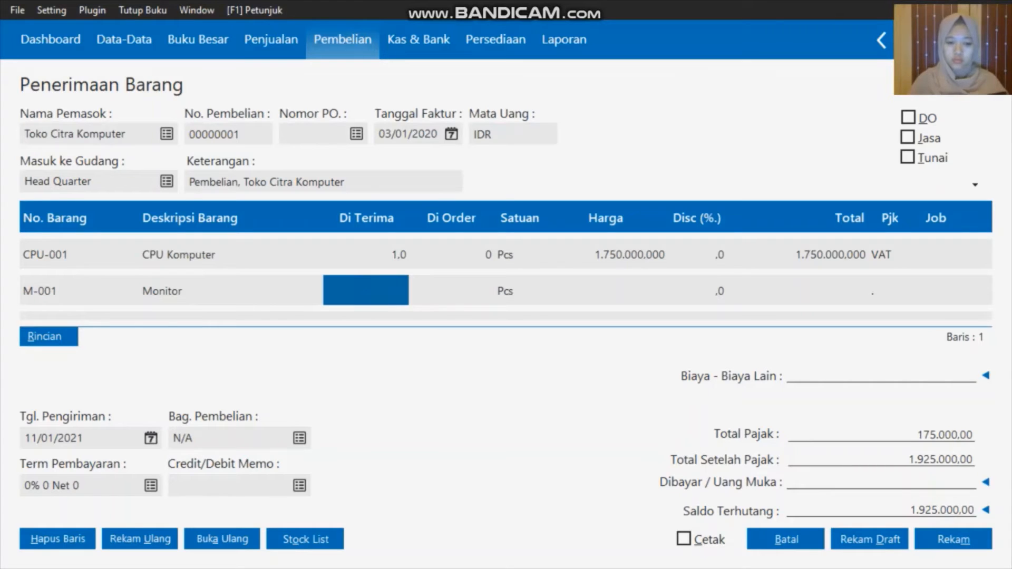
pyautogui.write('1')
pyautogui.click(603, 291)
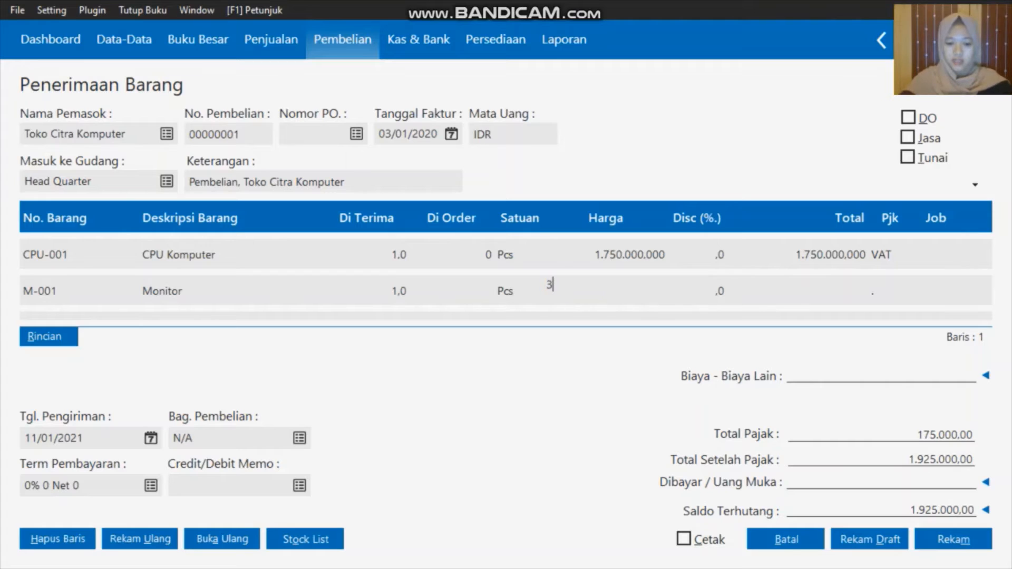
# Price the Monitor at 350.000 with VAT, bringing the total to 2.310.000
pyautogui.write('350000')
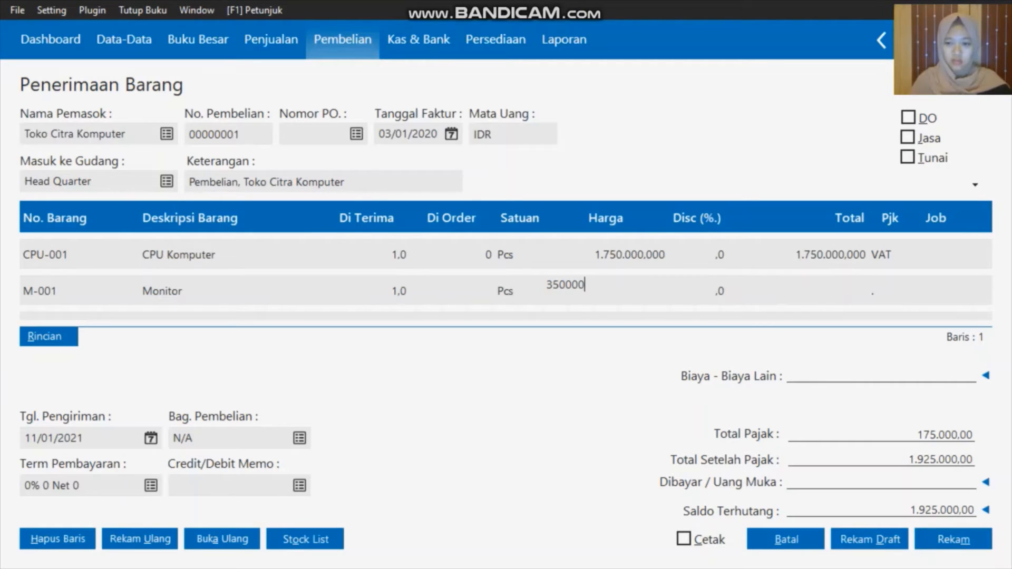
pyautogui.click(881, 289)
pyautogui.click(886, 289)
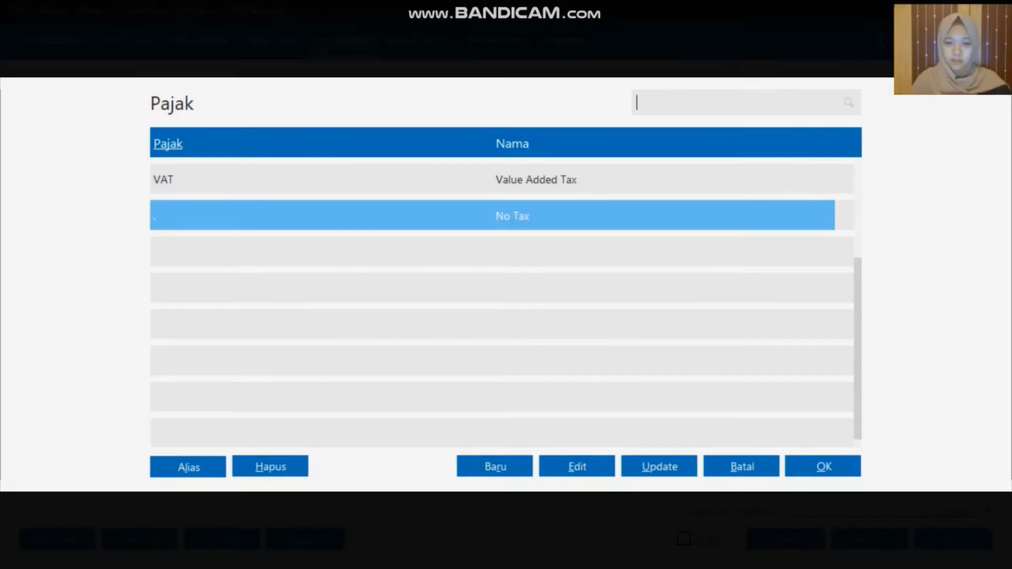
pyautogui.click(626, 187)
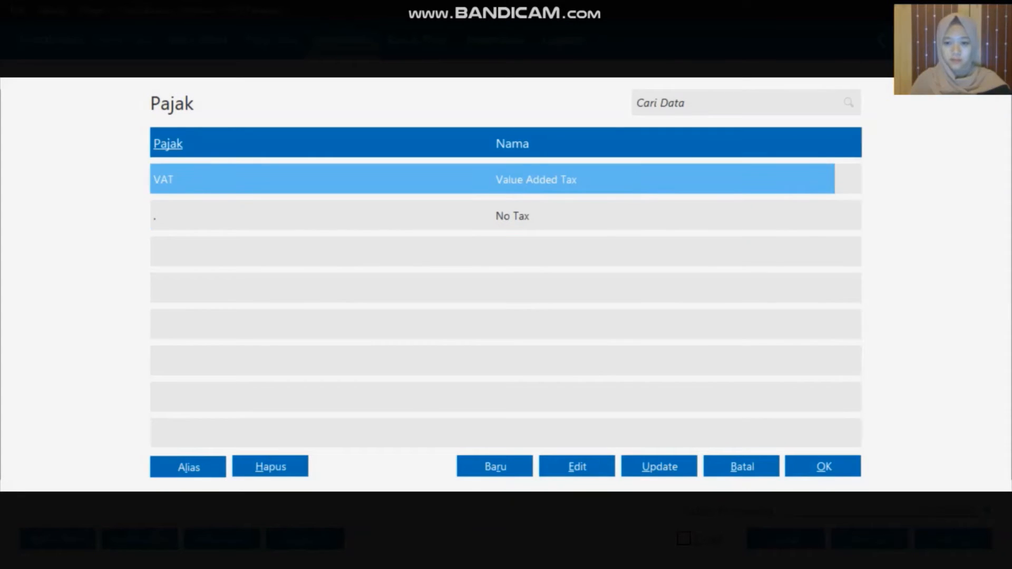
pyautogui.click(808, 466)
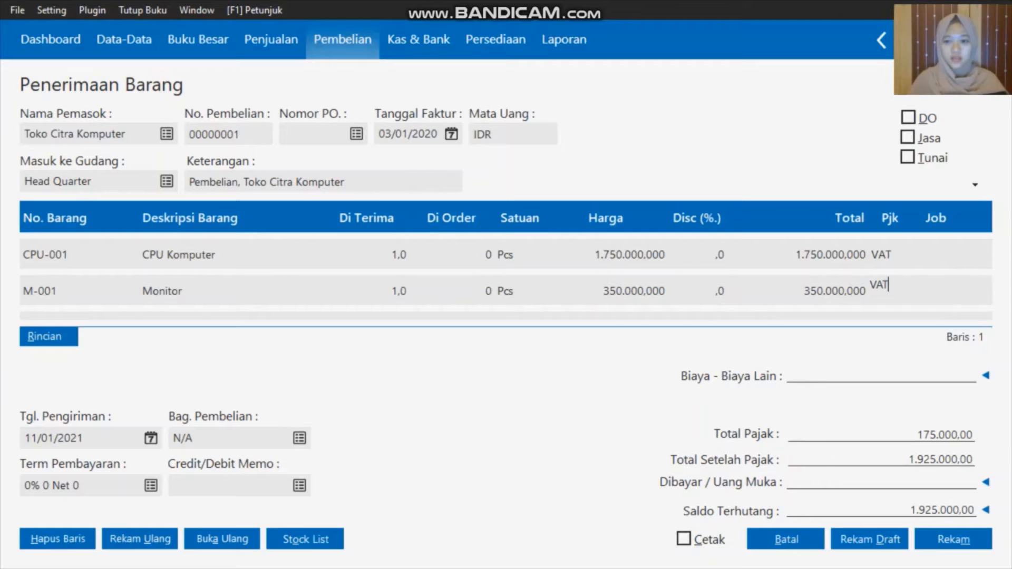
pyautogui.press('Tab')
pyautogui.press('Tab')
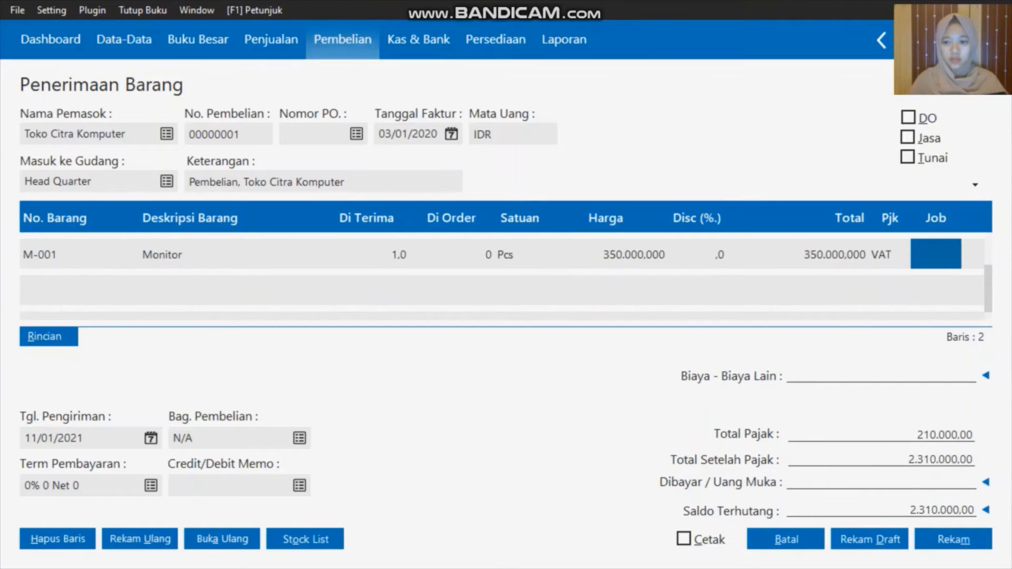
pyautogui.press('Down')
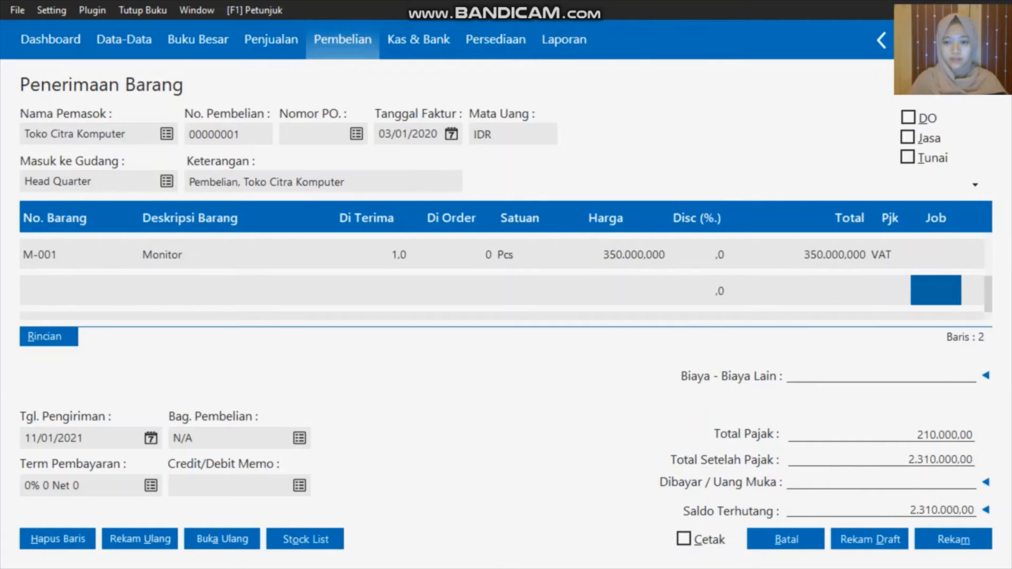
# Add a P-001 Printer line: 2 Pcs at 215.000 with VAT, totalling 430.000
pyautogui.doubleClick(74, 291)
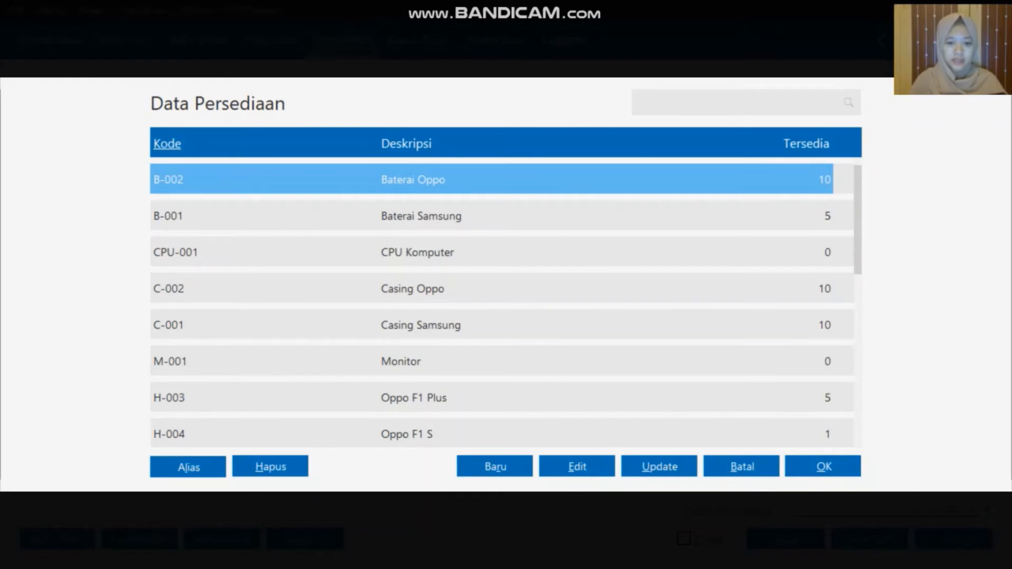
pyautogui.press('Down')
pyautogui.press('Down')
pyautogui.press('Down')
pyautogui.press('Down')
pyautogui.press('Down')
pyautogui.press('Down')
pyautogui.press('Down')
pyautogui.press('Down')
pyautogui.press('Down')
pyautogui.press('Down')
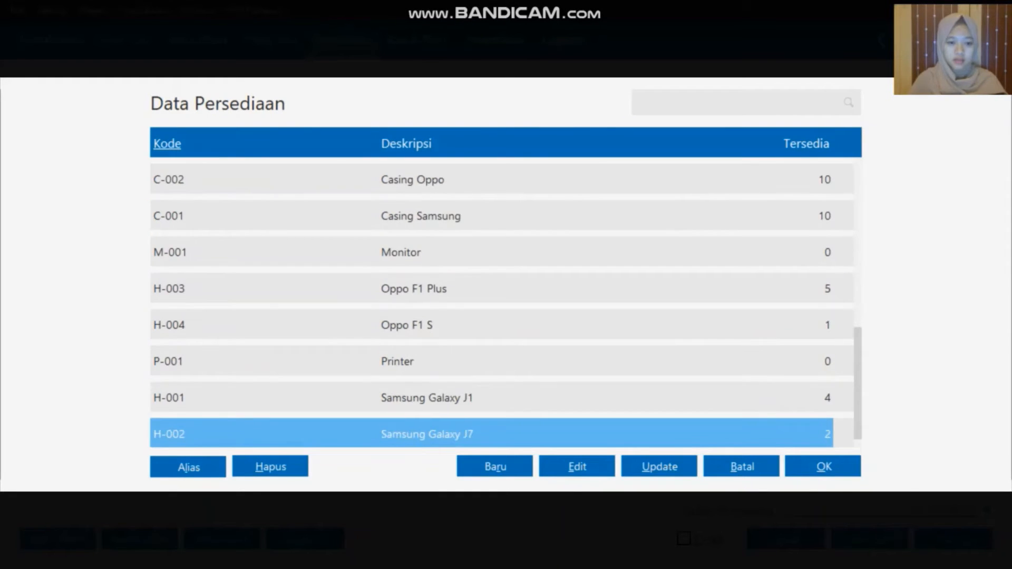
pyautogui.click(458, 359)
pyautogui.click(794, 469)
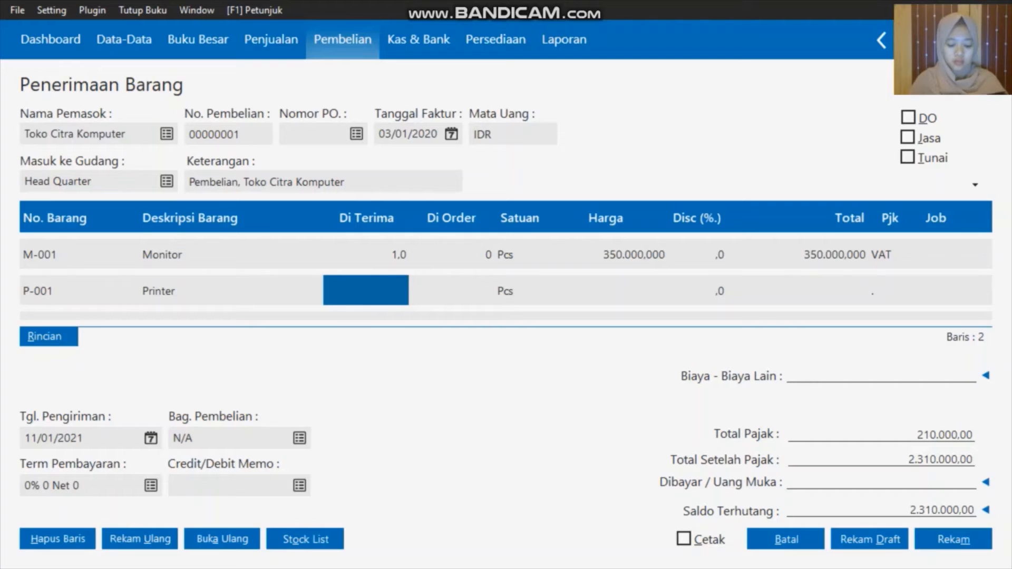
pyautogui.write('2')
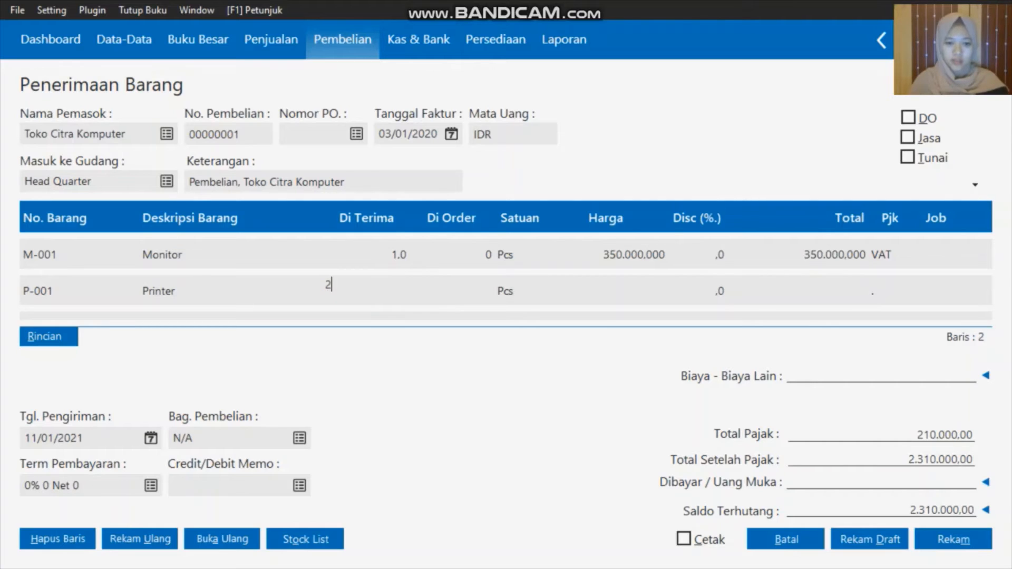
pyautogui.click(617, 297)
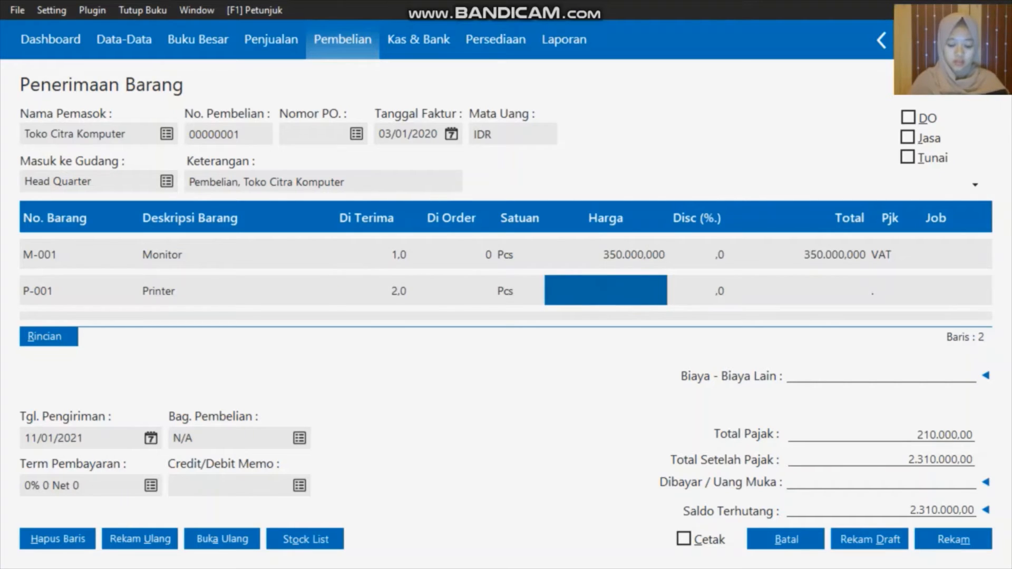
pyautogui.write('215')
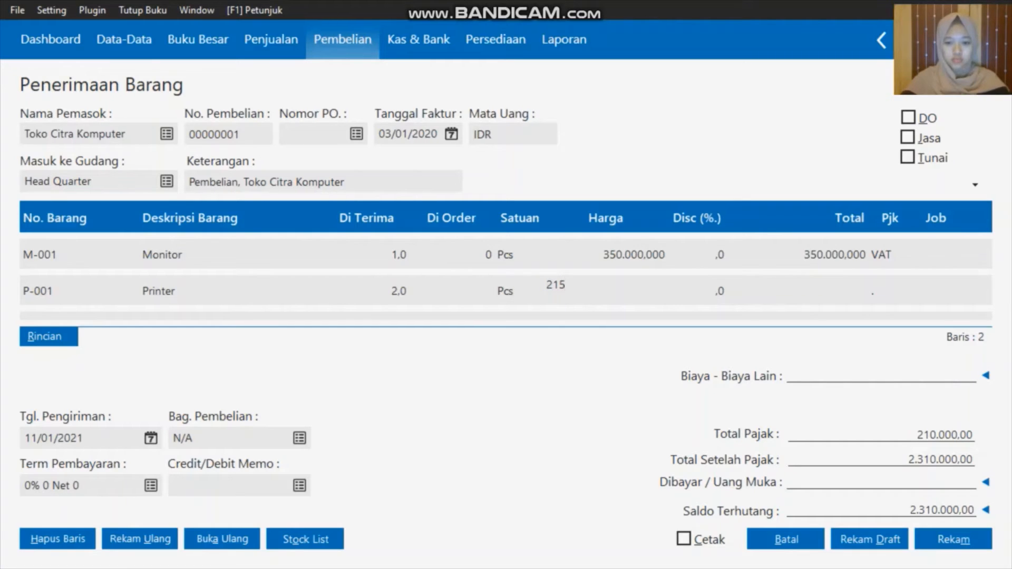
pyautogui.write('000')
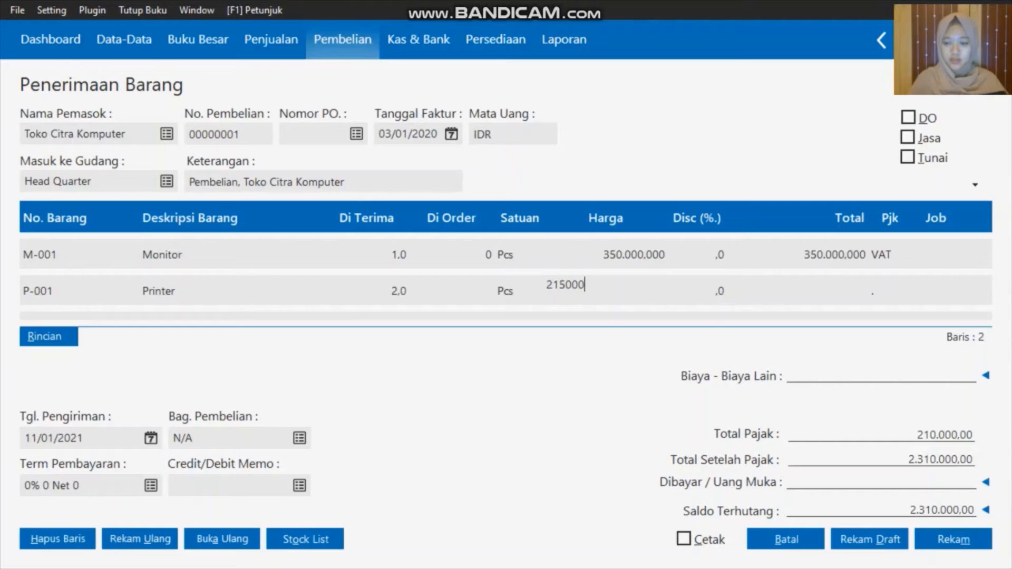
pyautogui.click(829, 294)
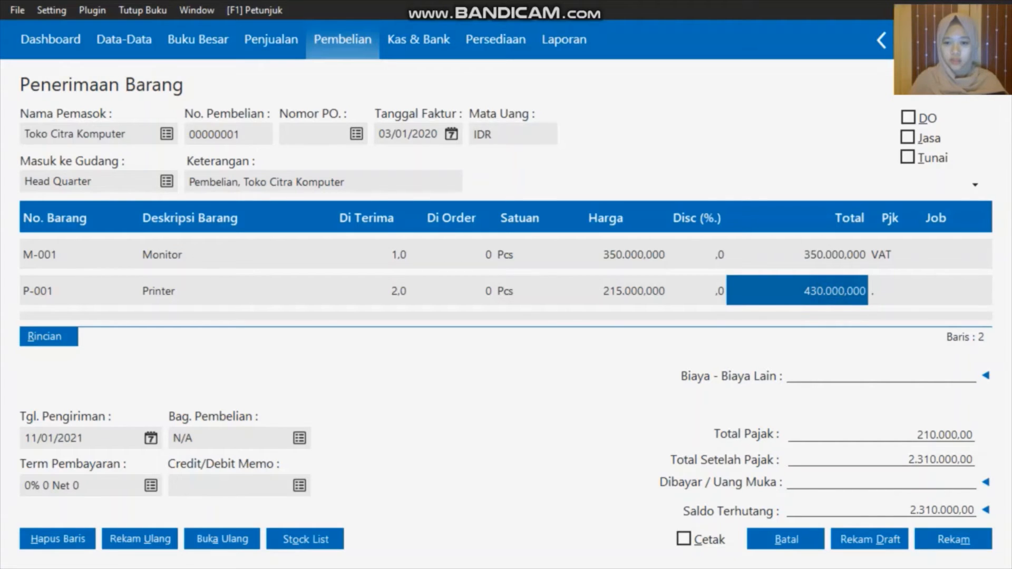
pyautogui.doubleClick(884, 294)
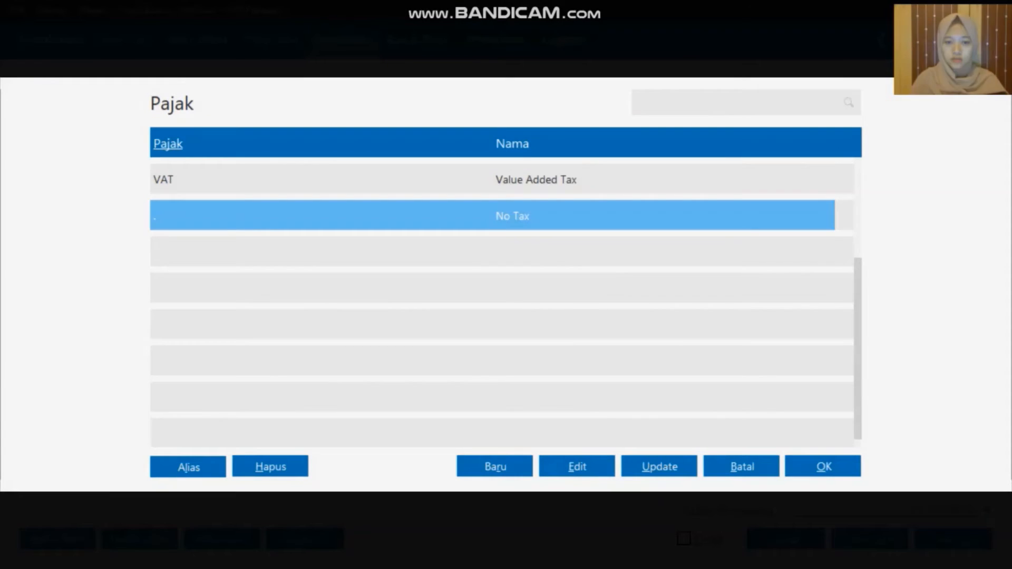
pyautogui.click(647, 179)
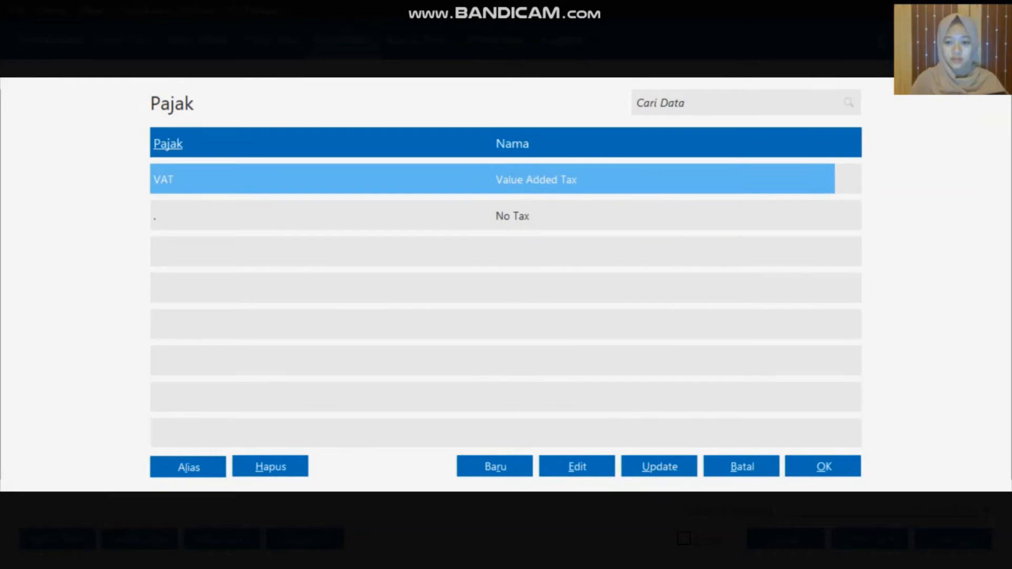
pyautogui.click(824, 466)
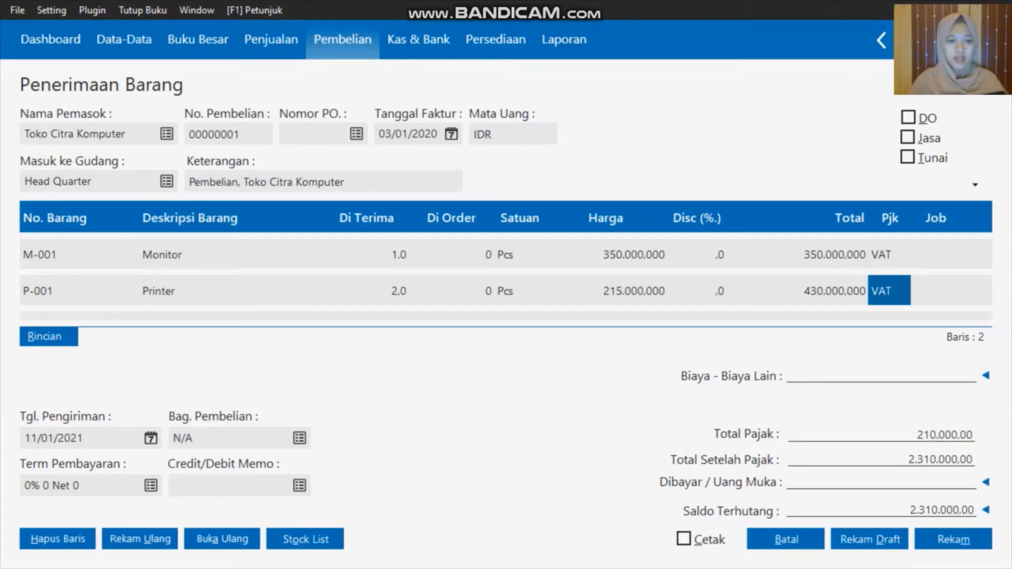
pyautogui.click(150, 438)
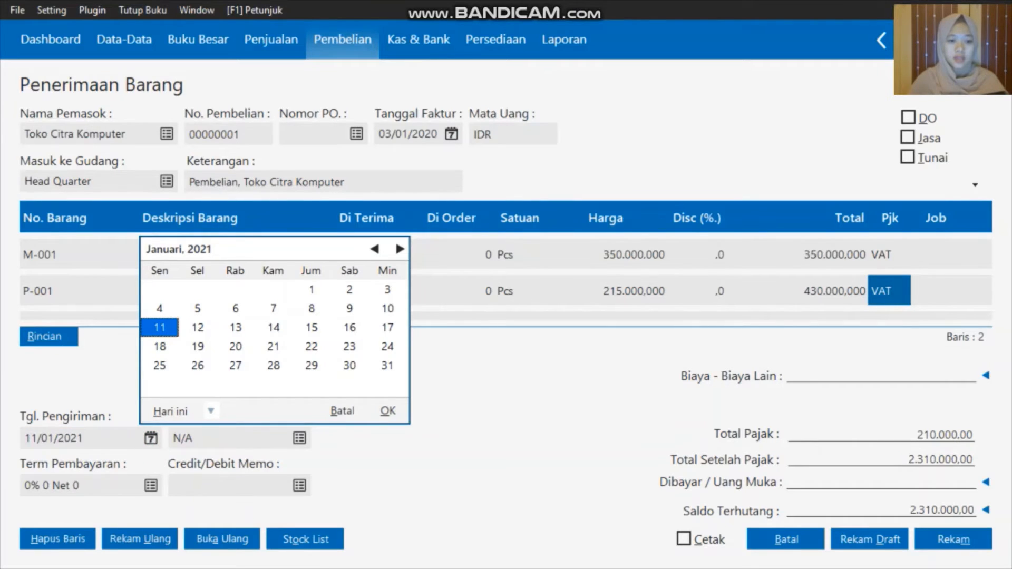
# Pick 3 January 2020 as Tgl. Pengiriman and record receipt 00000001
pyautogui.click(211, 411)
pyautogui.click(253, 363)
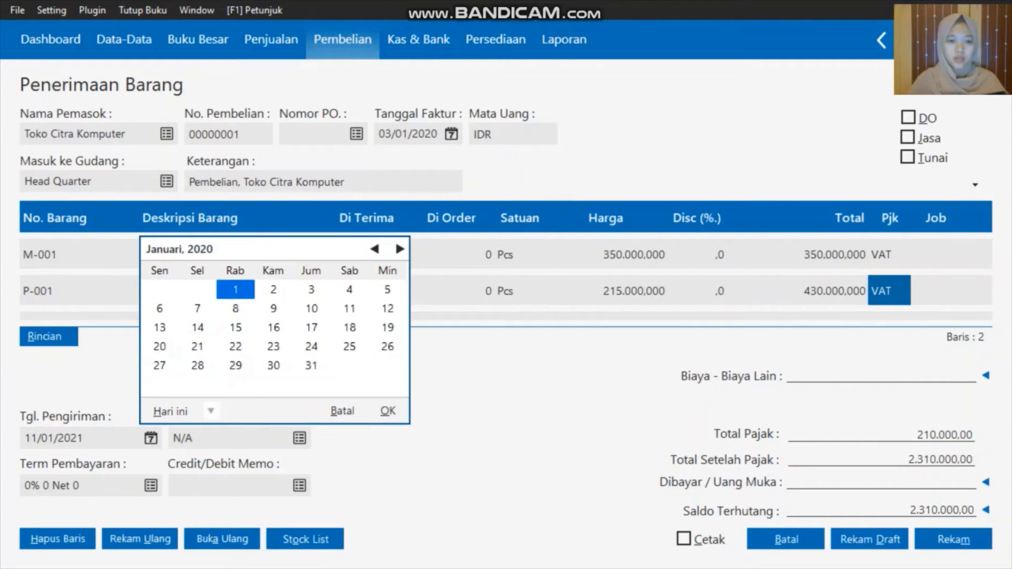
pyautogui.click(311, 289)
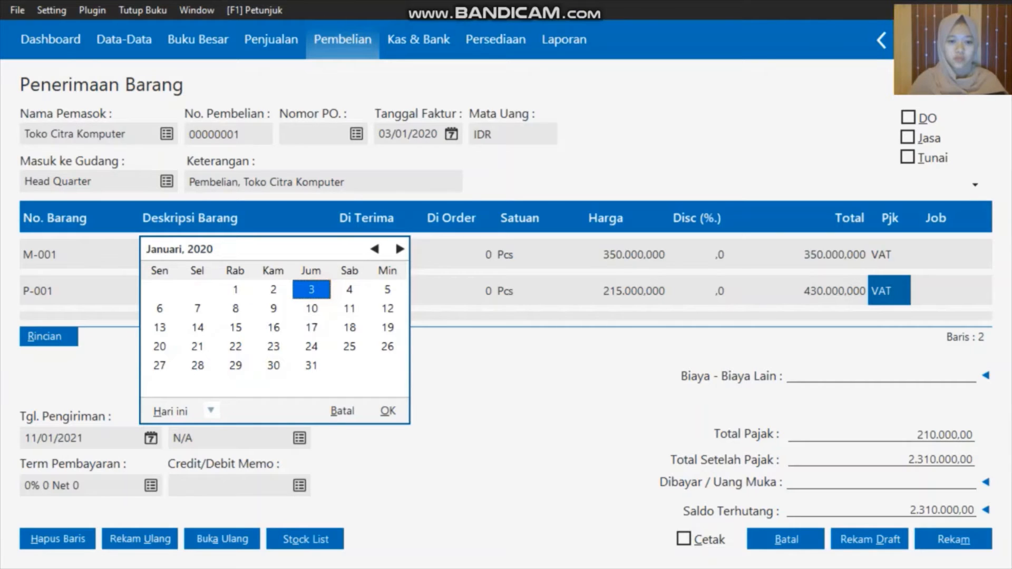
pyautogui.click(388, 411)
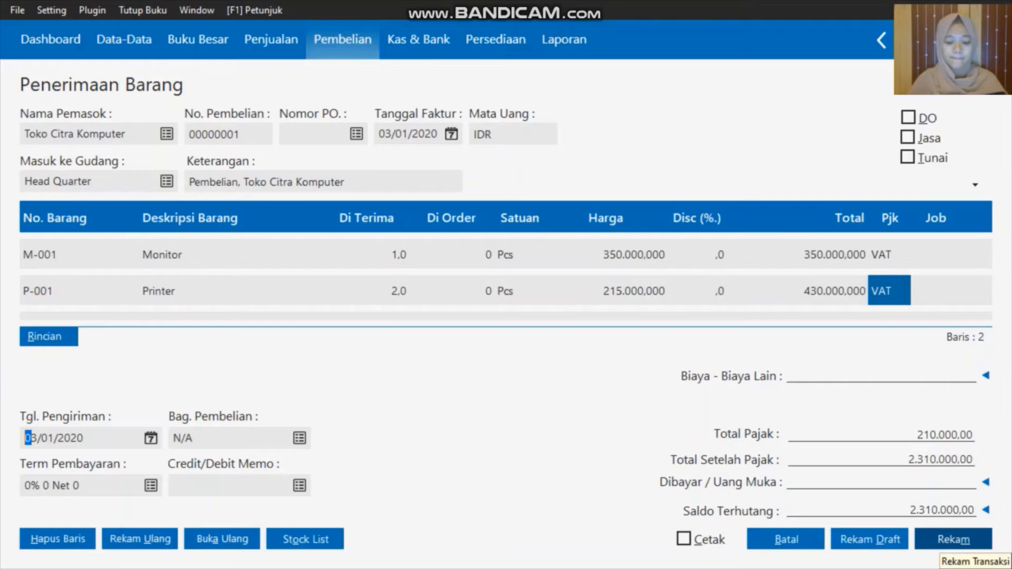
pyautogui.click(954, 539)
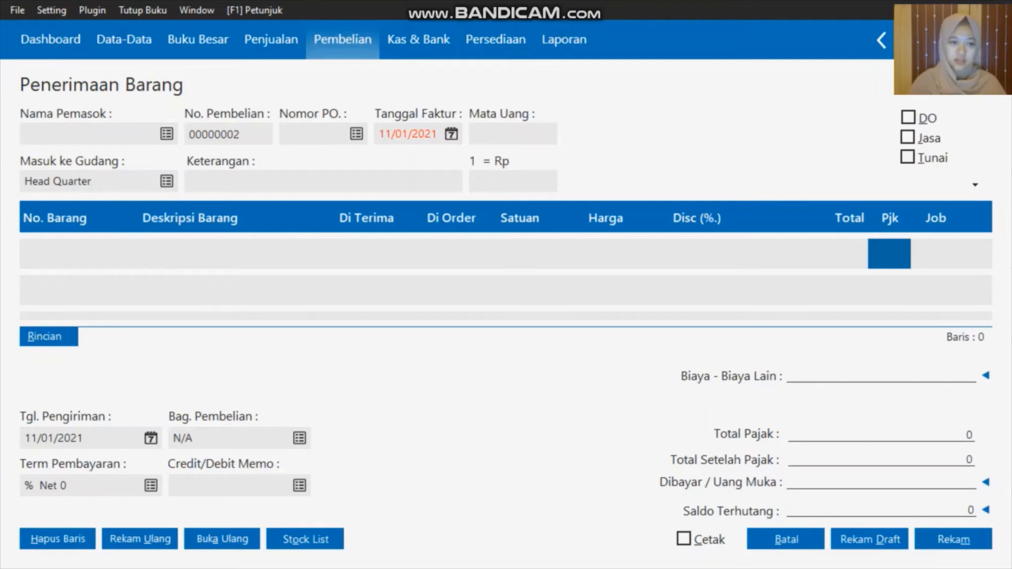
# Choose supplier Toko Semangat and set the invoice date to 03/01/2020
pyautogui.click(166, 134)
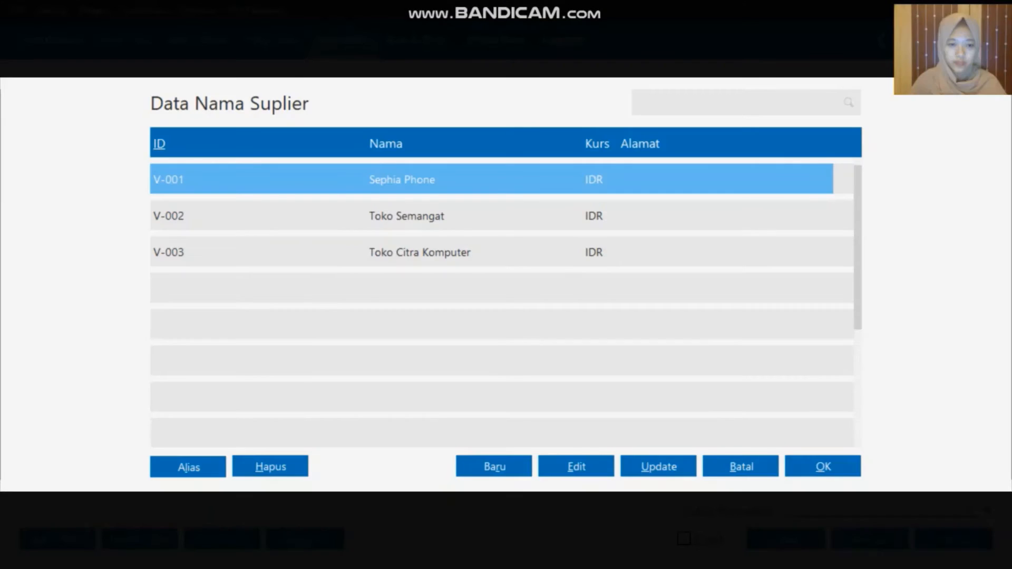
pyautogui.click(436, 216)
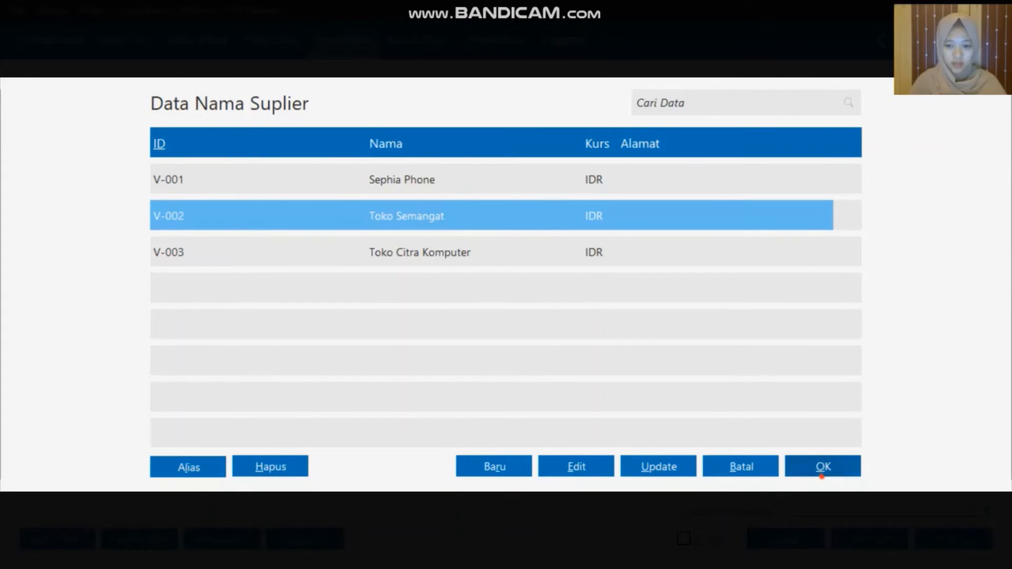
pyautogui.click(822, 469)
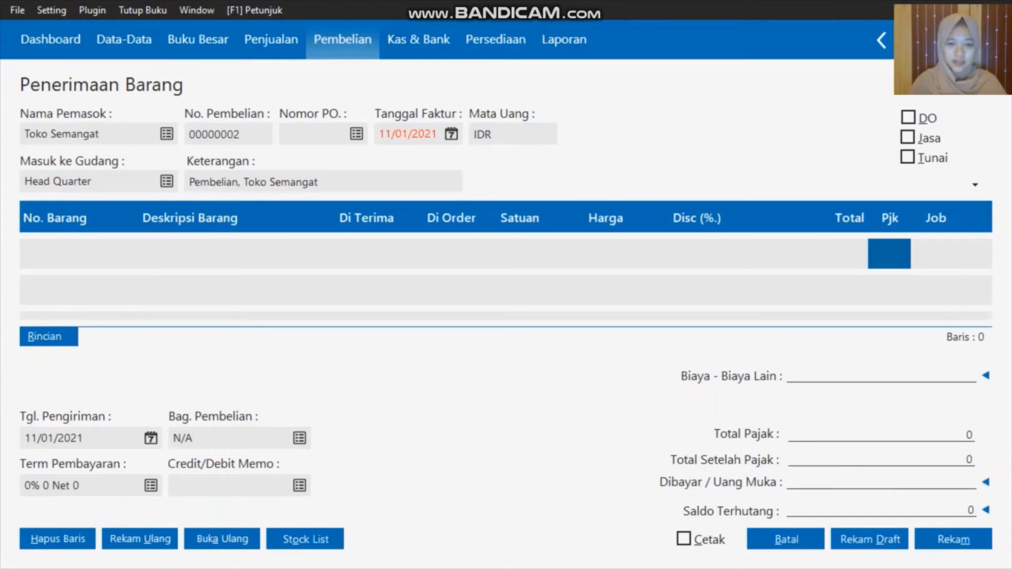
pyautogui.click(451, 134)
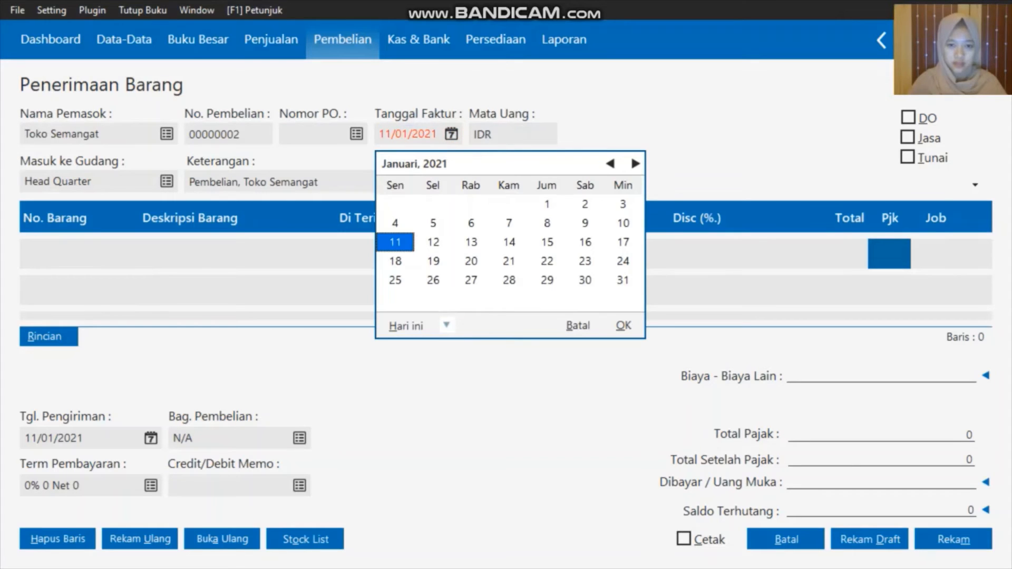
pyautogui.click(447, 325)
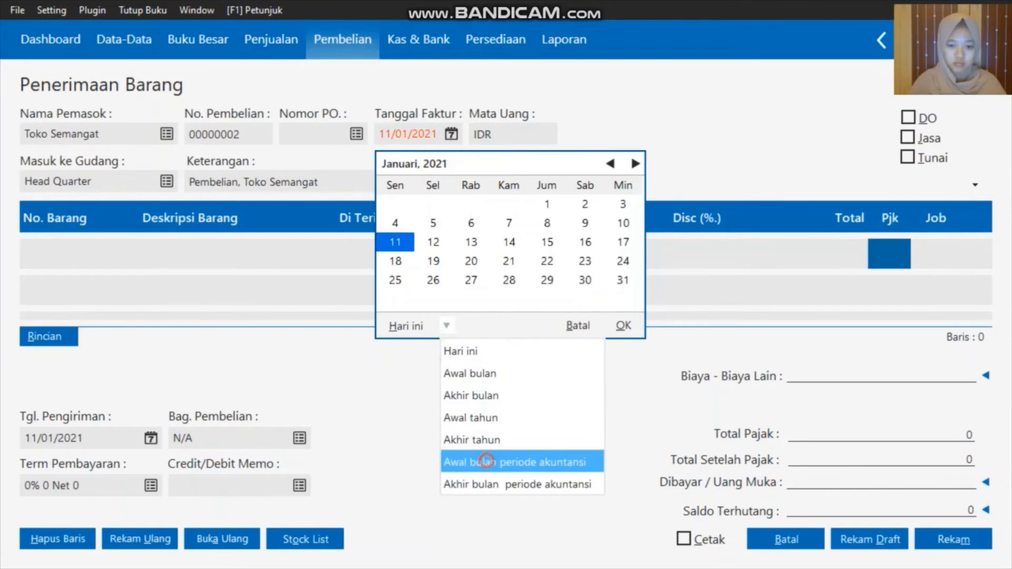
pyautogui.click(487, 460)
pyautogui.click(546, 204)
pyautogui.click(624, 325)
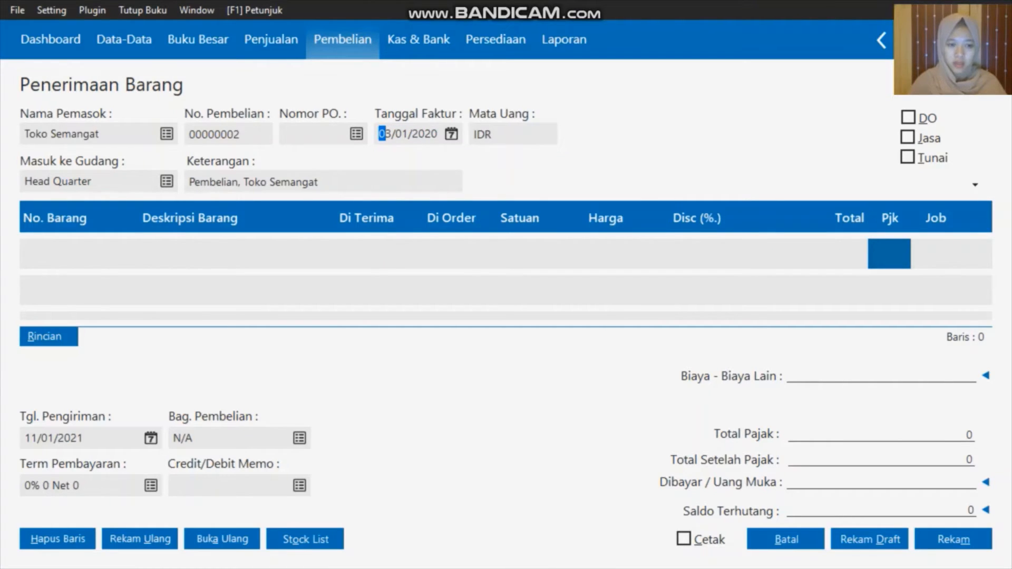
# Add B-001 Baterai Samsung as the first line: 10 Pcs at 55.000, totalling 550.000
pyautogui.doubleClick(77, 256)
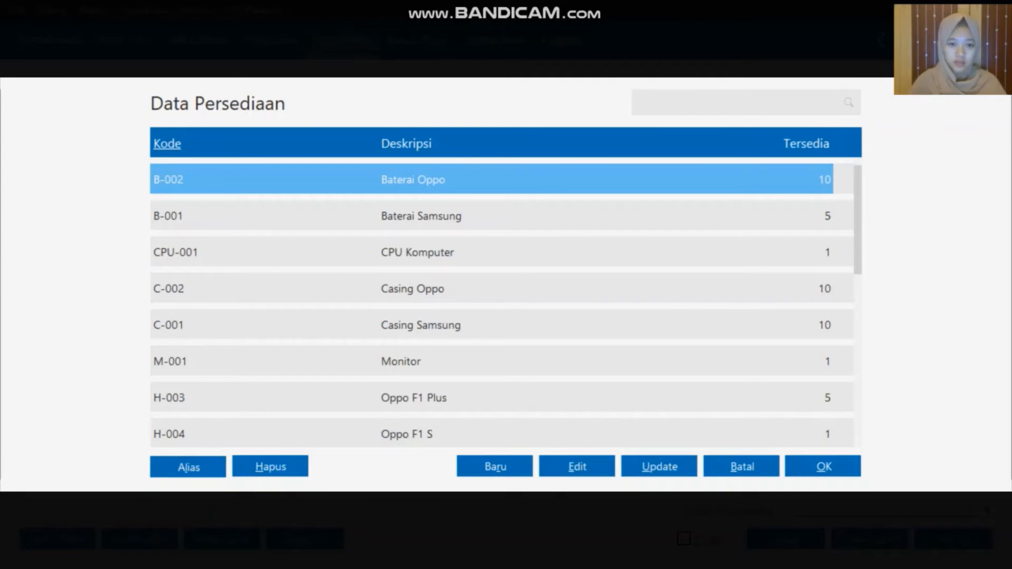
pyautogui.click(498, 215)
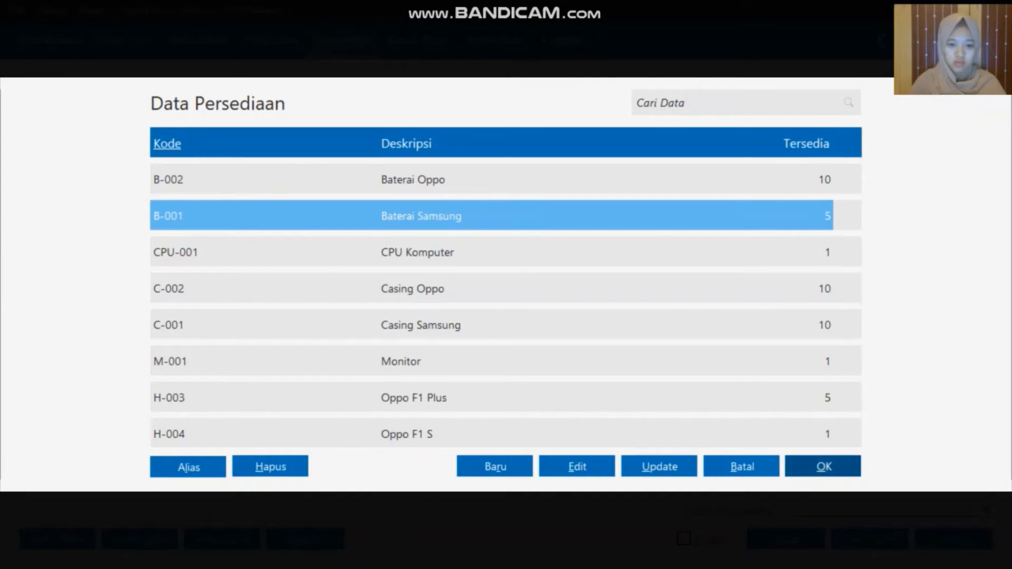
pyautogui.click(833, 462)
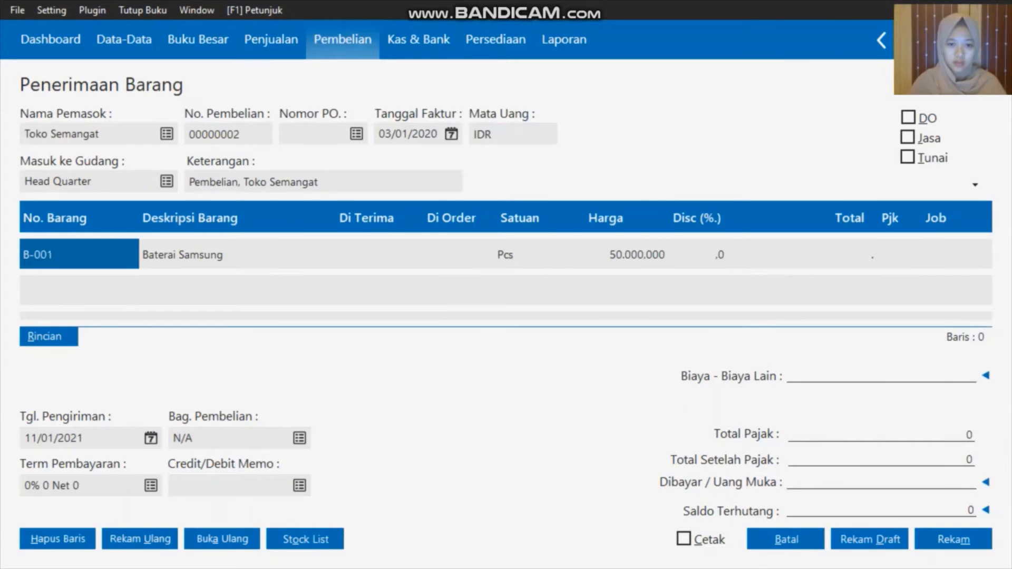
pyautogui.click(366, 255)
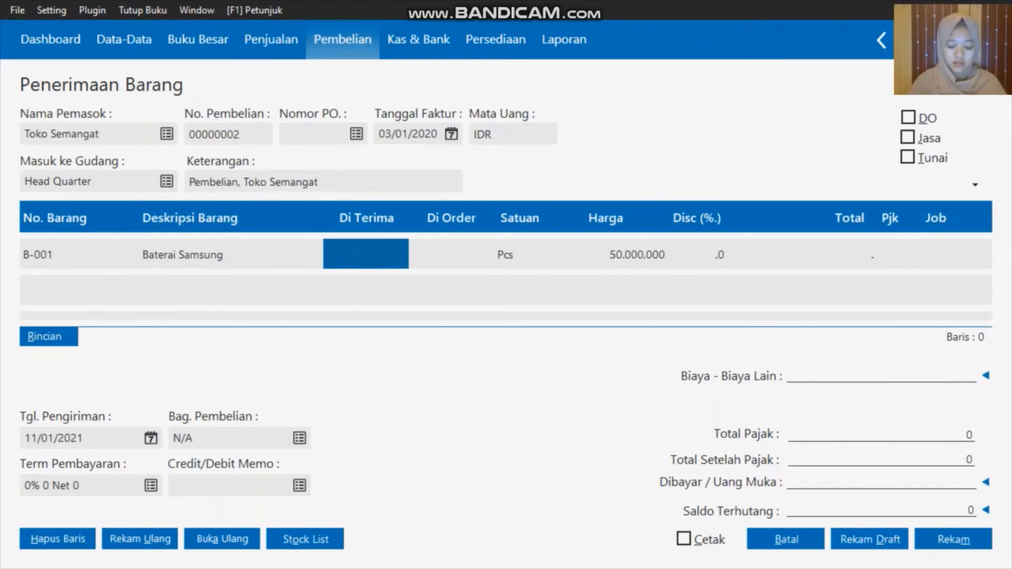
pyautogui.write('10')
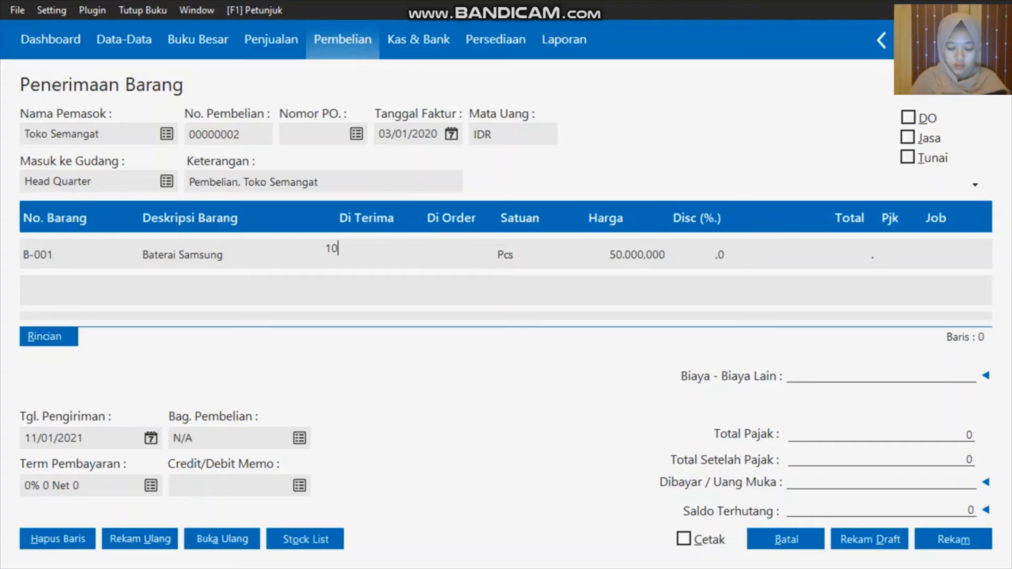
pyautogui.press('Return')
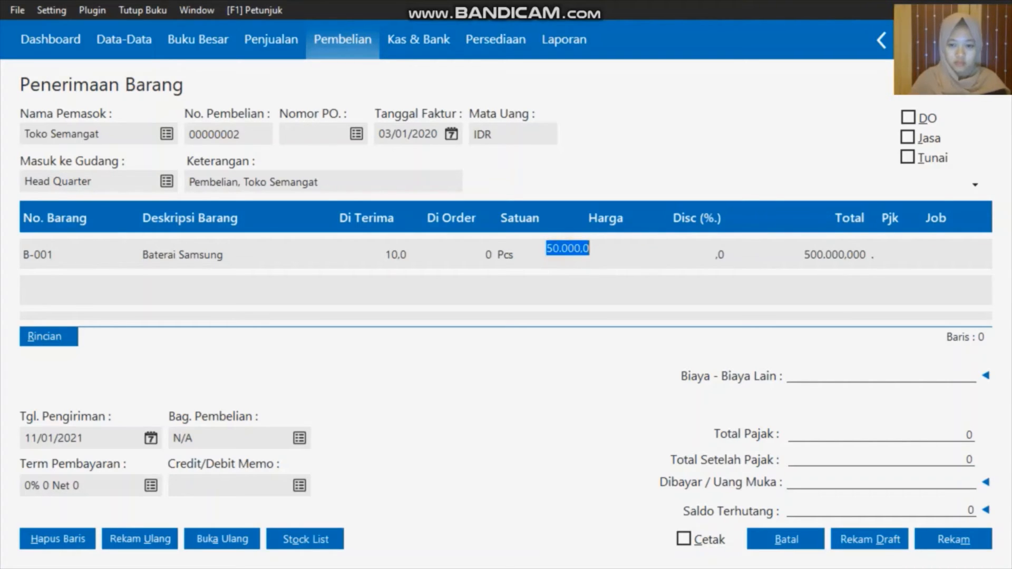
pyautogui.press('BackSpace')
pyautogui.write('55000')
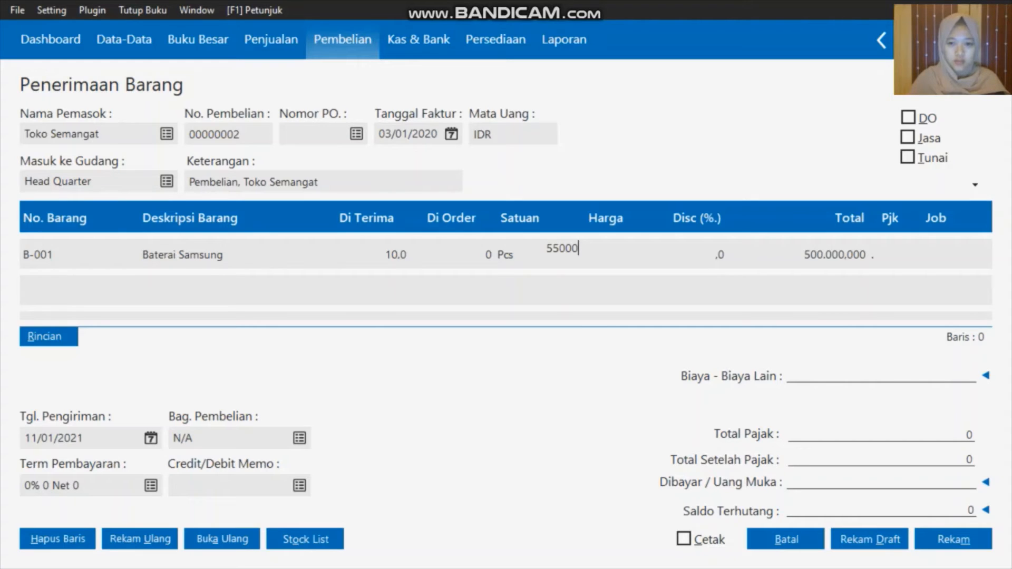
pyautogui.click(902, 252)
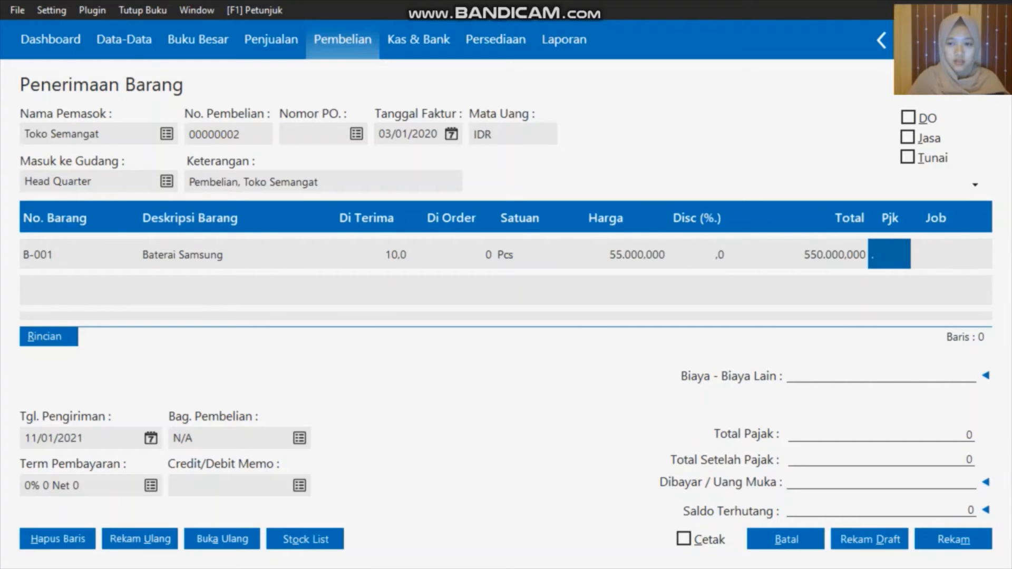
pyautogui.click(942, 258)
pyautogui.press('Return')
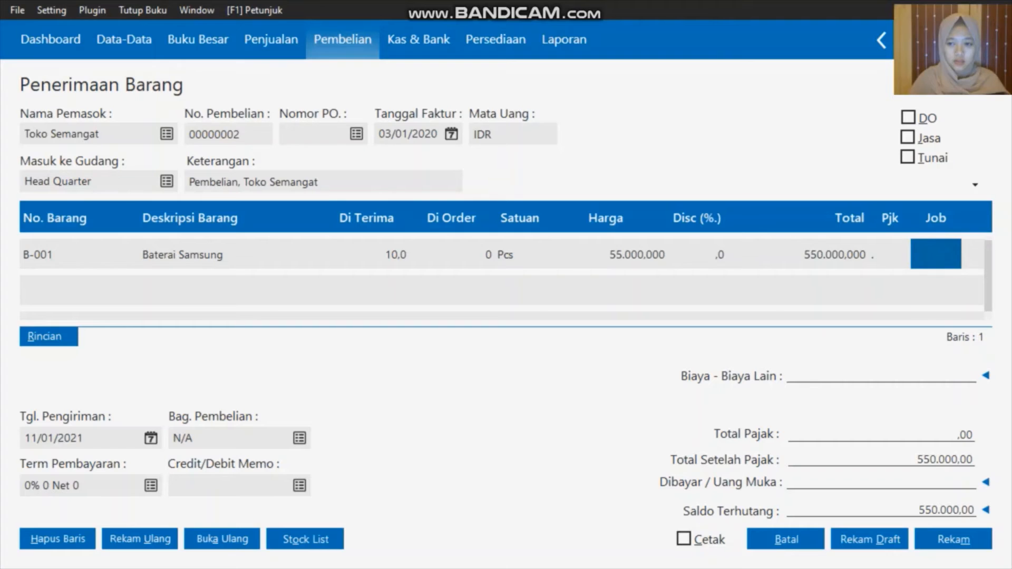
# Add a Baterai Oppo line with 5 units received at 55000 each
pyautogui.doubleClick(66, 293)
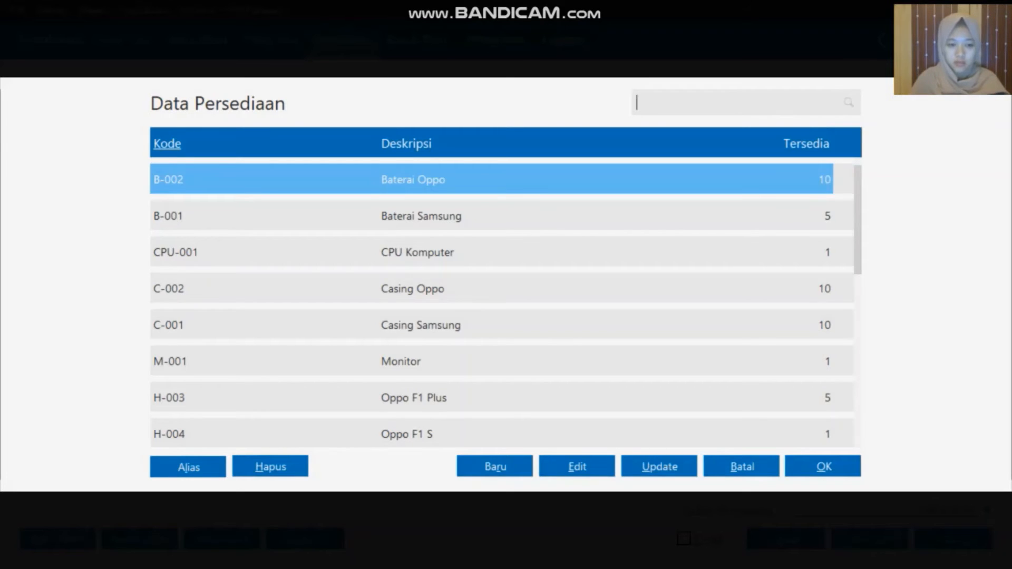
pyautogui.press('Return')
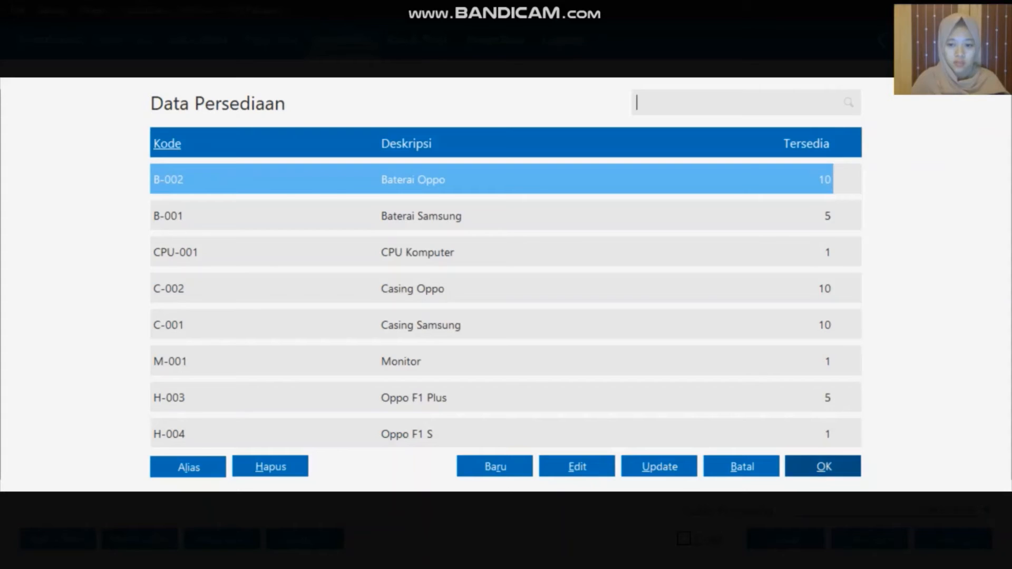
pyautogui.click(404, 298)
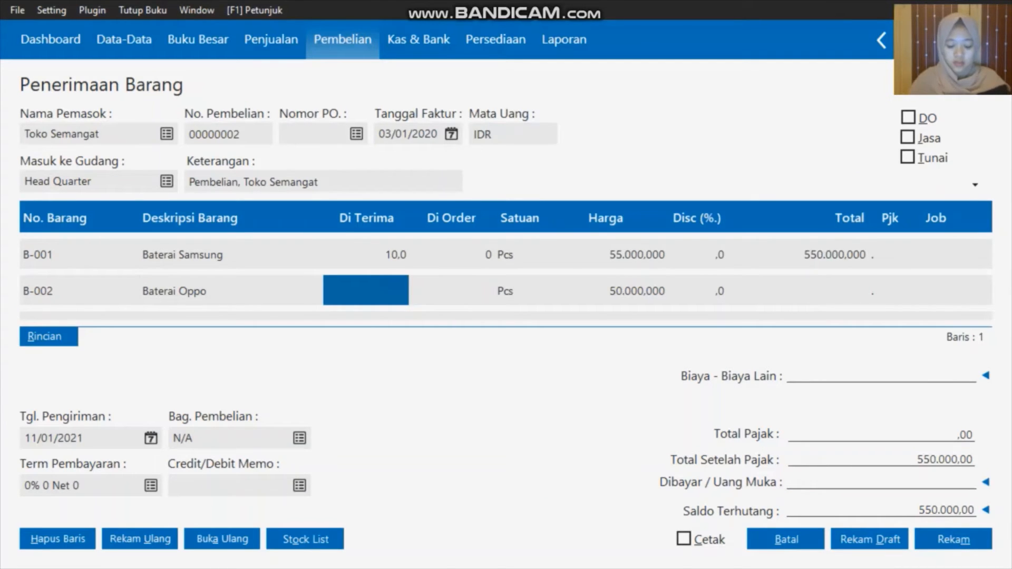
pyautogui.write('5')
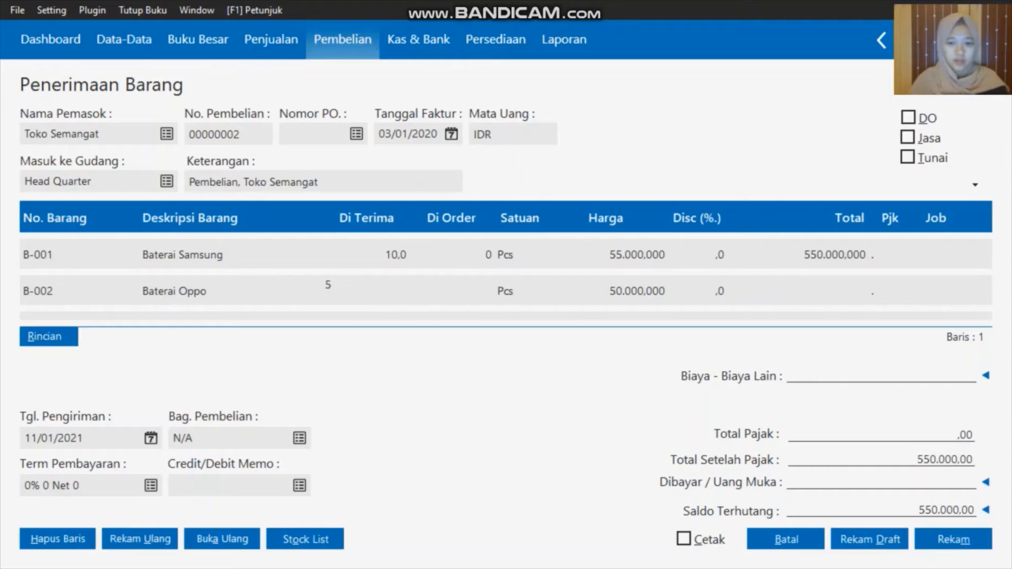
pyautogui.click(646, 293)
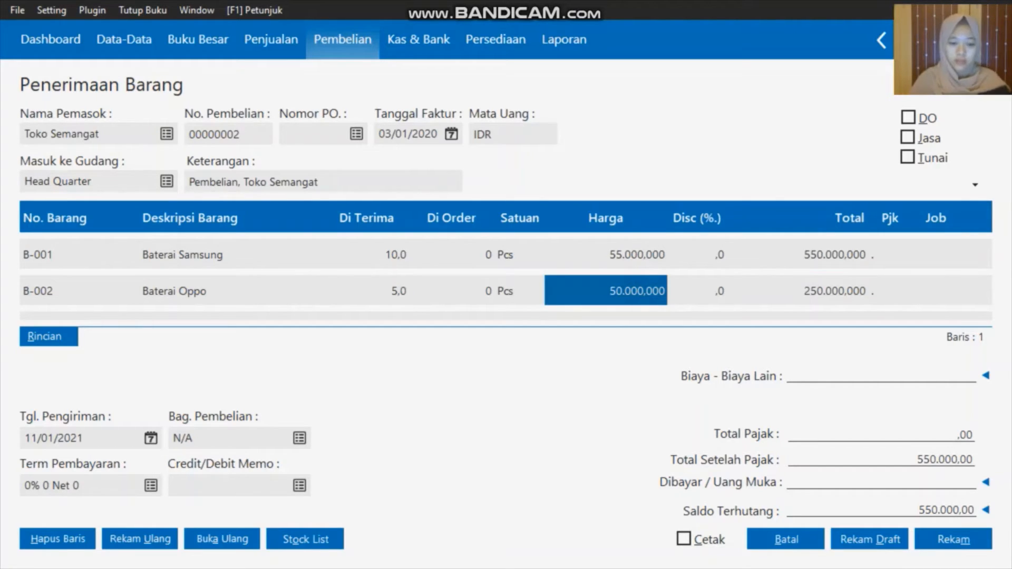
pyautogui.write('55000')
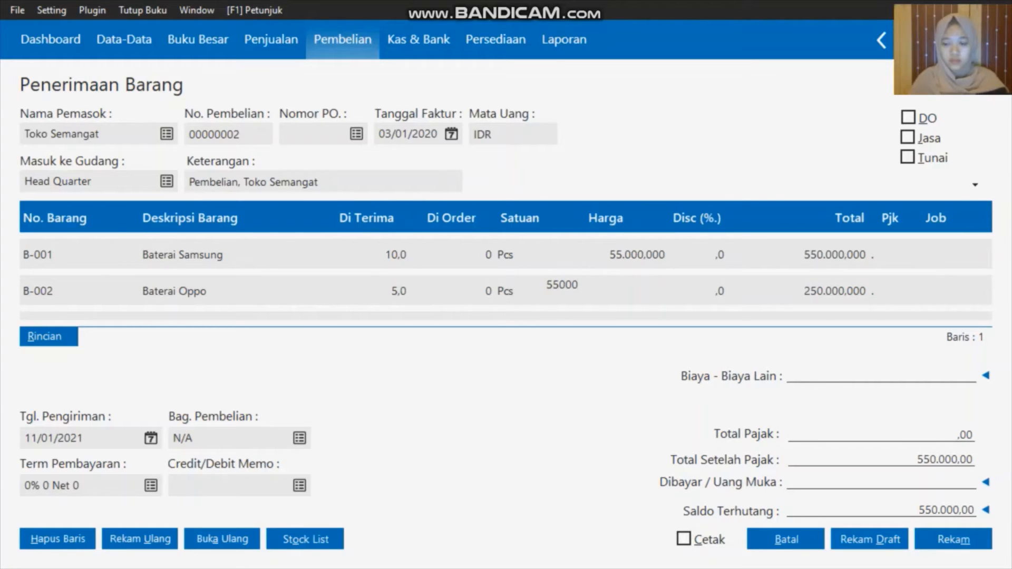
pyautogui.click(843, 291)
pyautogui.click(923, 292)
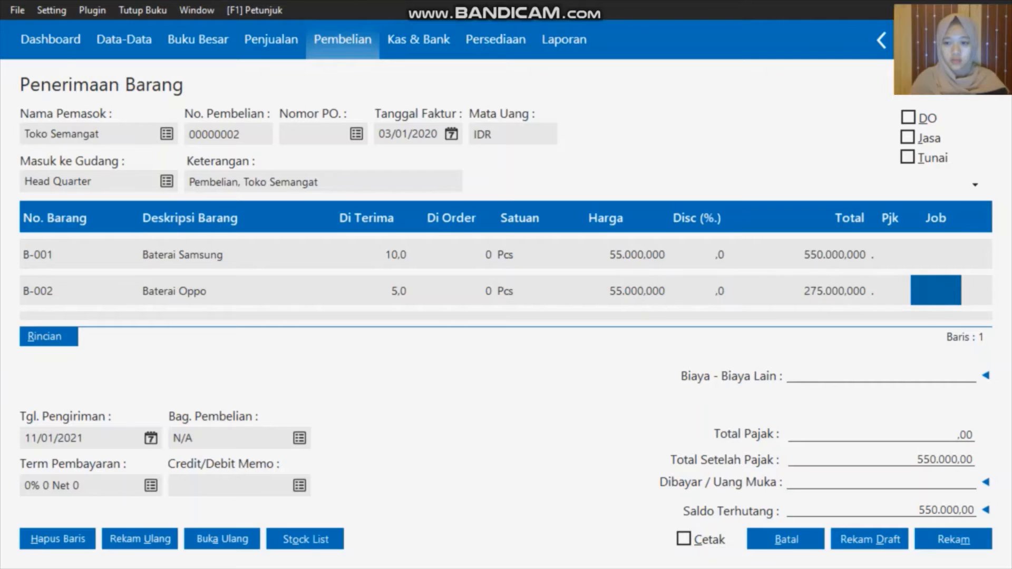
pyautogui.press('Down')
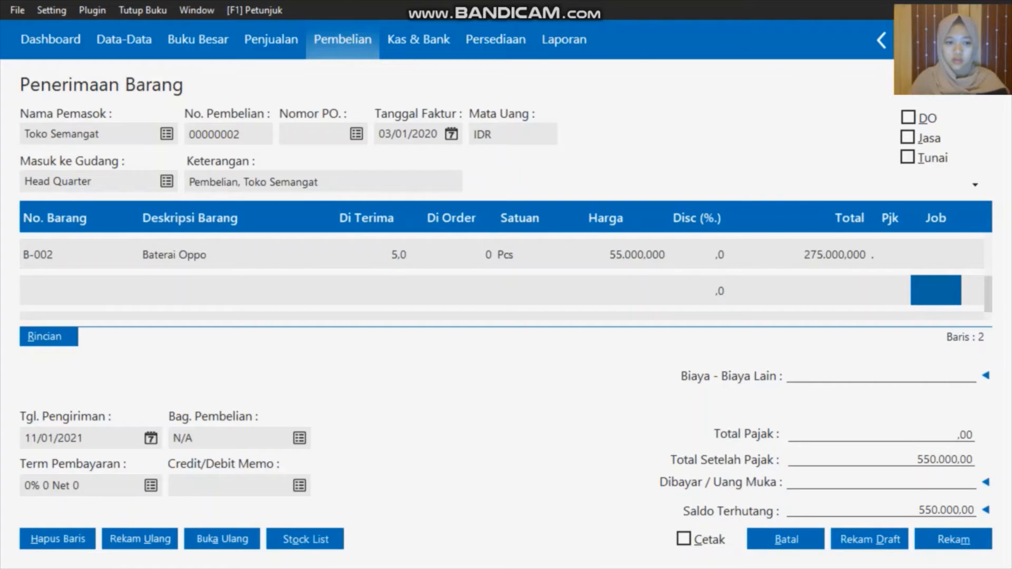
# Add an H-004 Oppo F1 S line with 3 units at 3000000 each
pyautogui.click(60, 291)
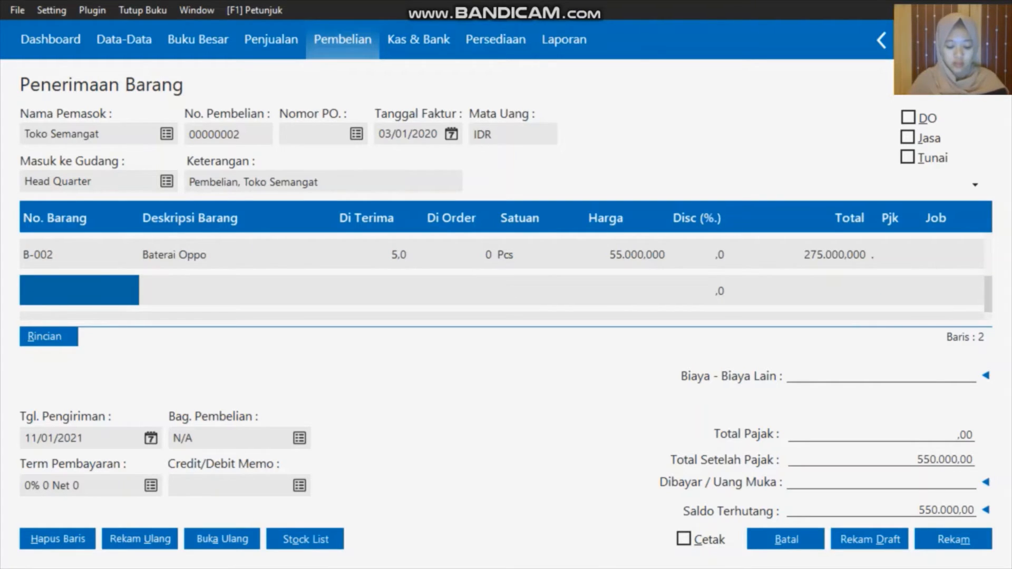
pyautogui.doubleClick(63, 292)
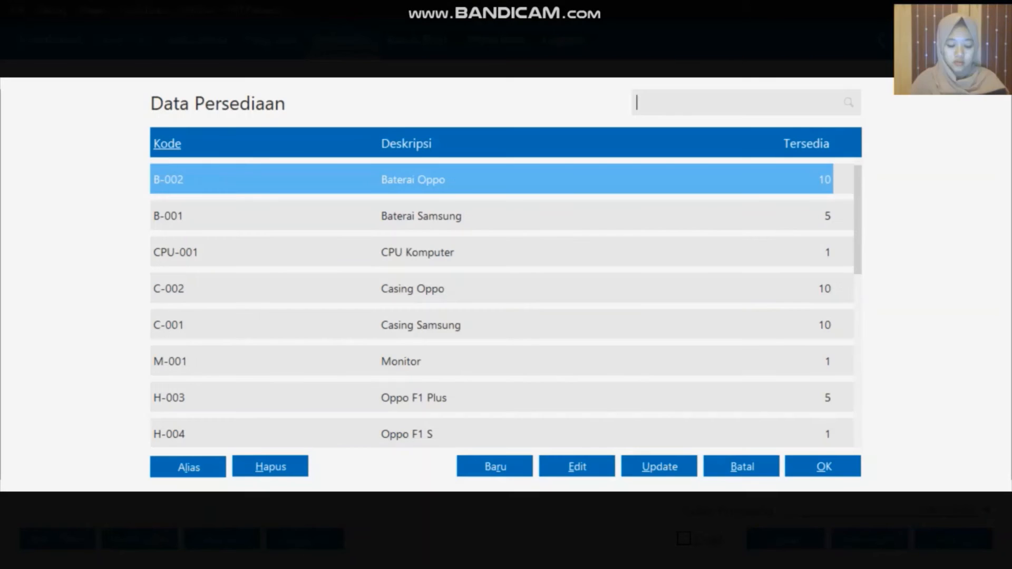
pyautogui.press('Down')
pyautogui.press('Down')
pyautogui.press('Down')
pyautogui.press('Down')
pyautogui.press('Down')
pyautogui.press('Down')
pyautogui.press('Down')
pyautogui.press('Down')
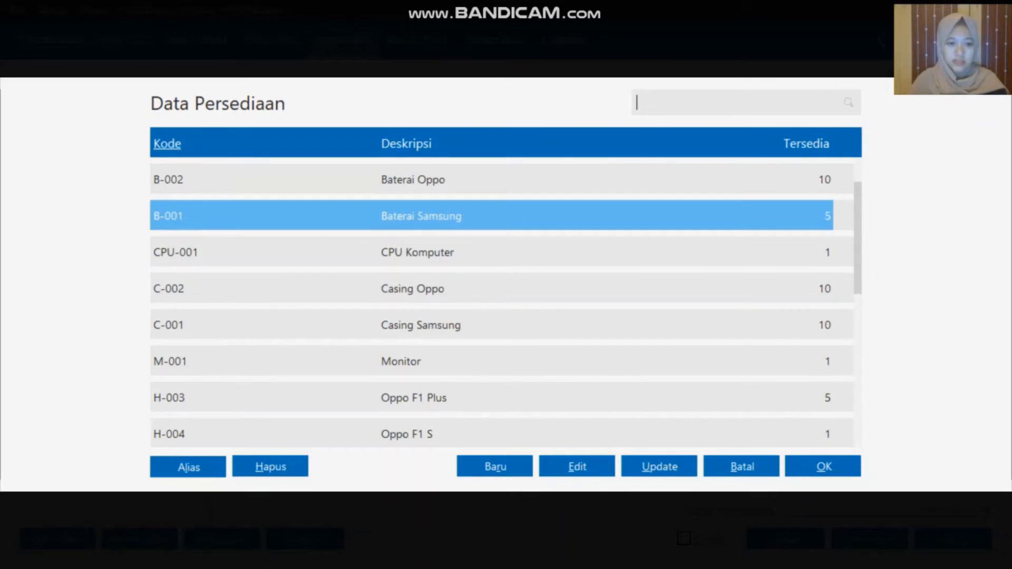
pyautogui.click(356, 398)
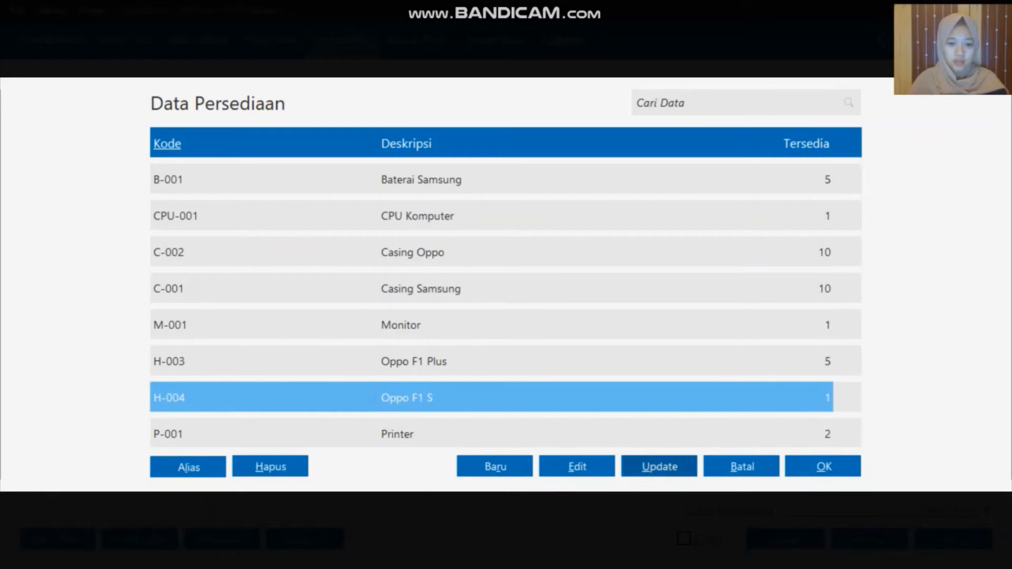
pyautogui.click(823, 467)
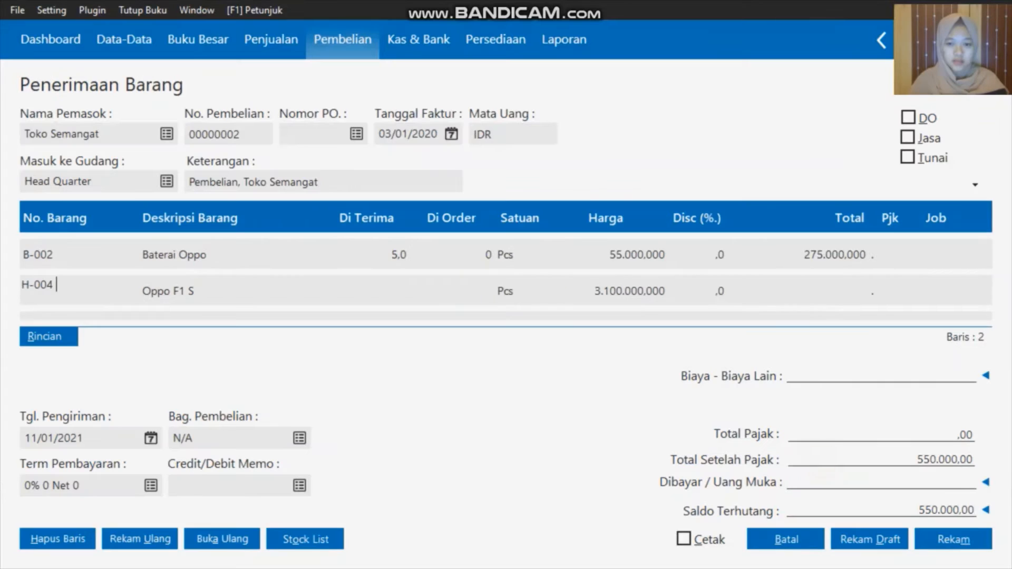
pyautogui.click(402, 295)
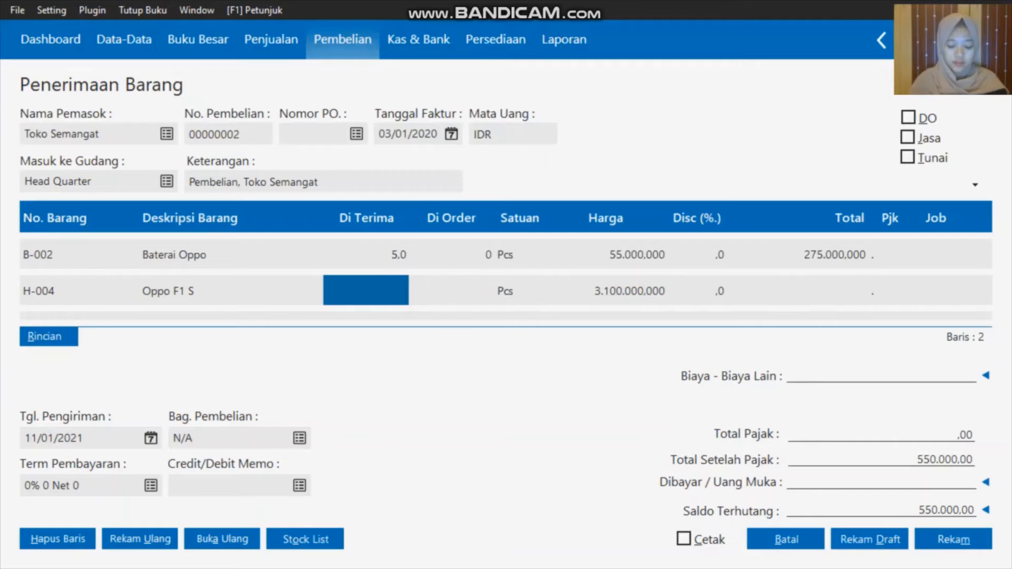
pyautogui.write('3')
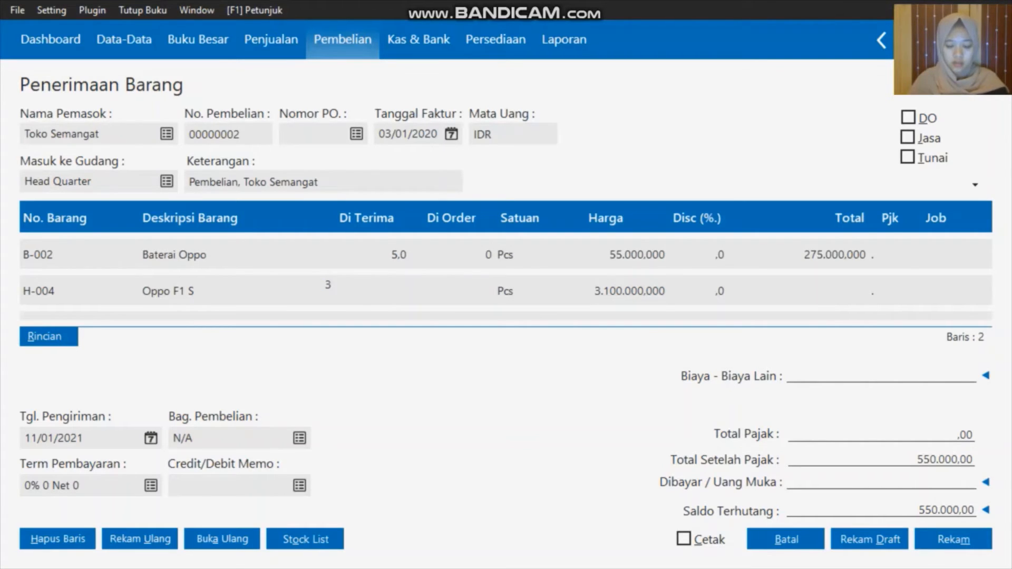
pyautogui.press('Return')
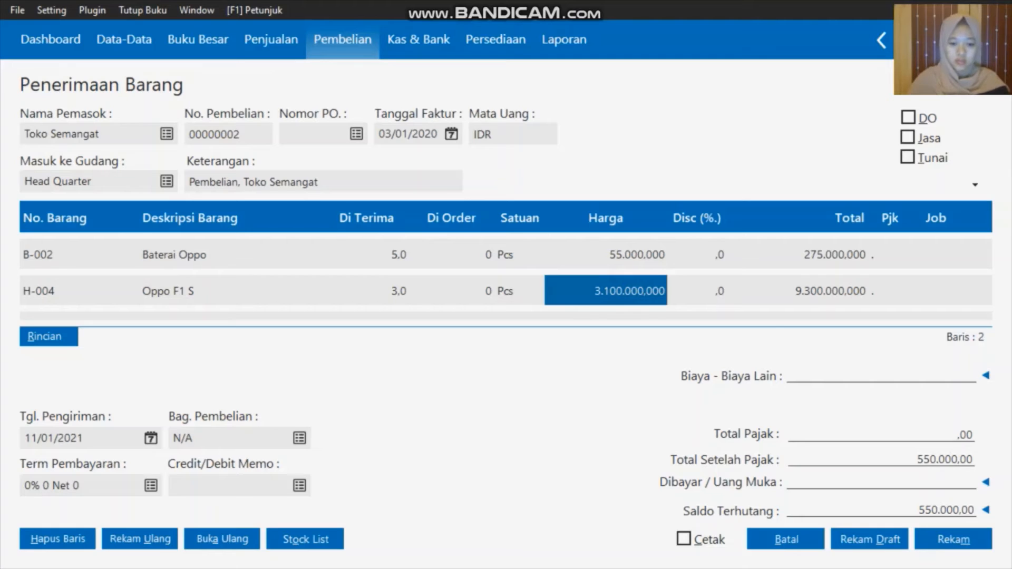
pyautogui.write('300000')
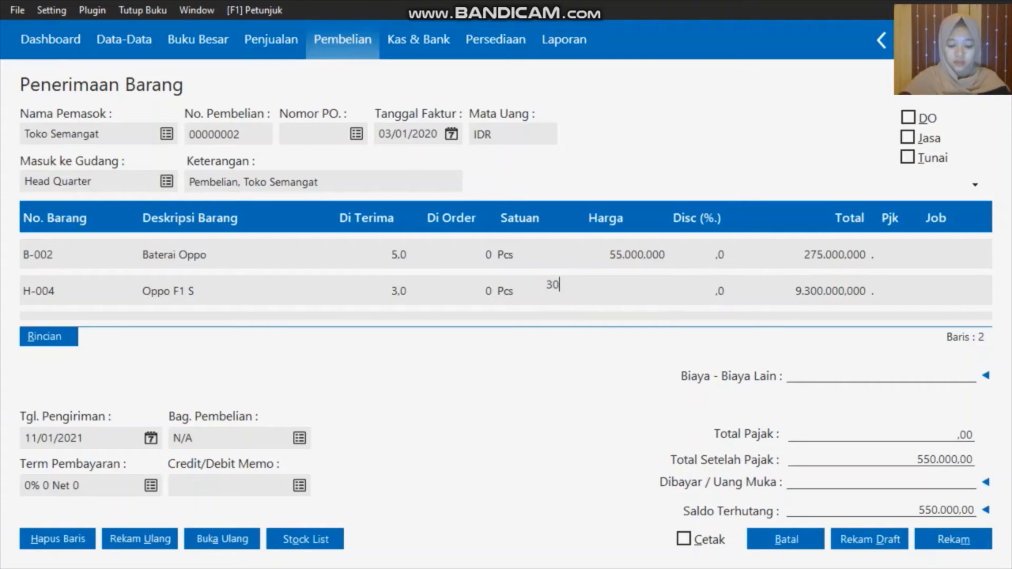
pyautogui.write('0')
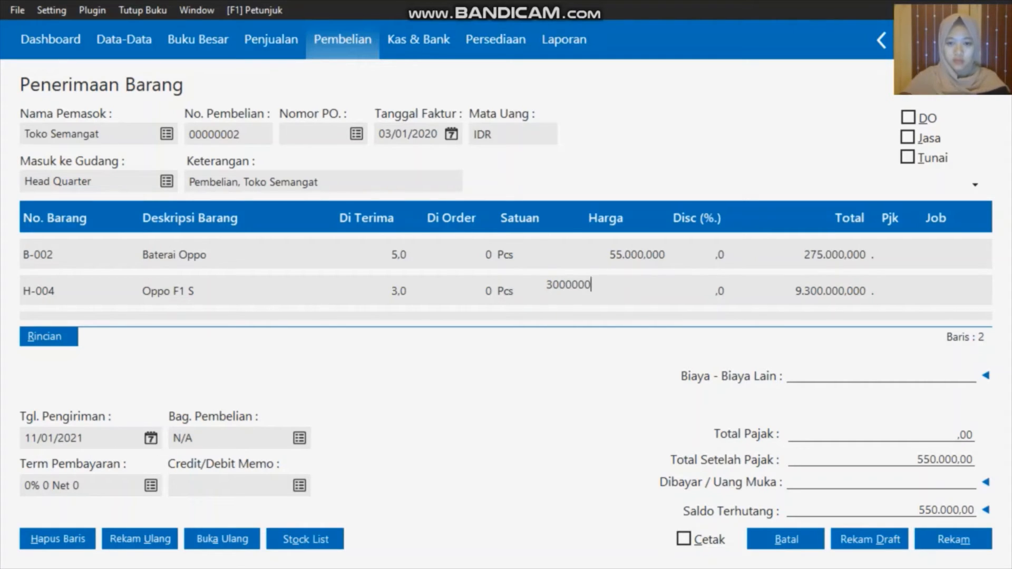
pyautogui.click(850, 289)
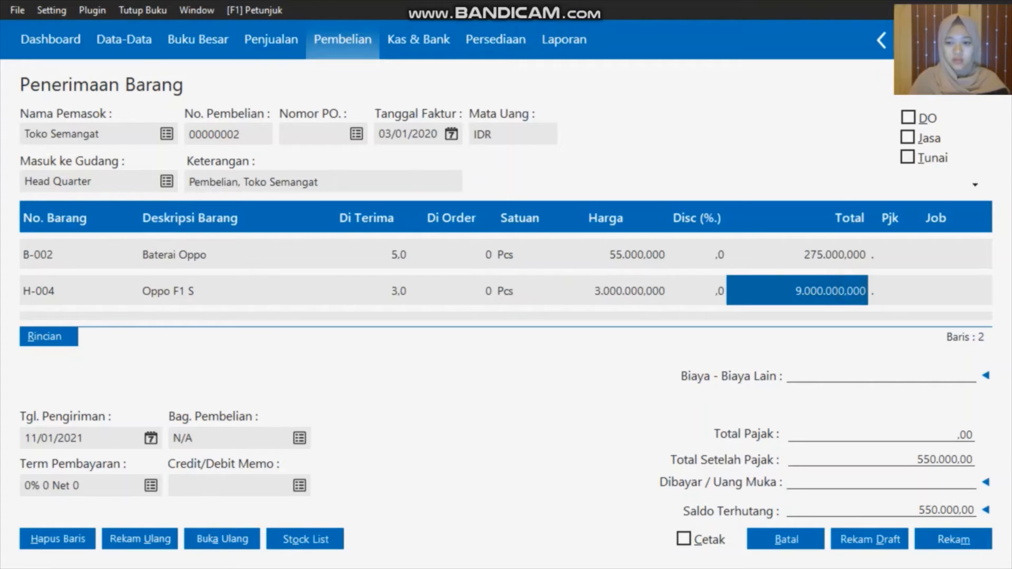
pyautogui.click(912, 291)
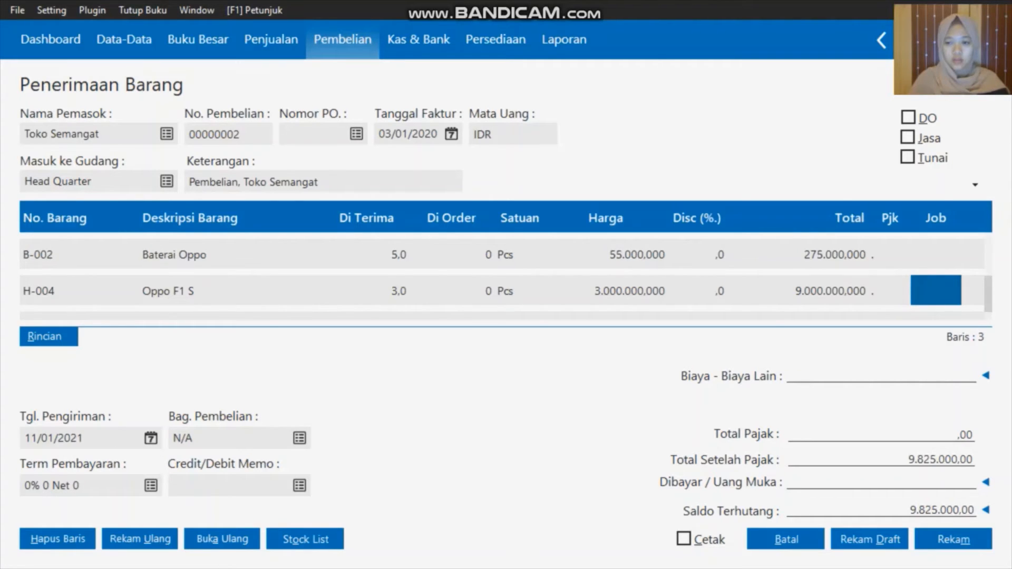
pyautogui.press('Down')
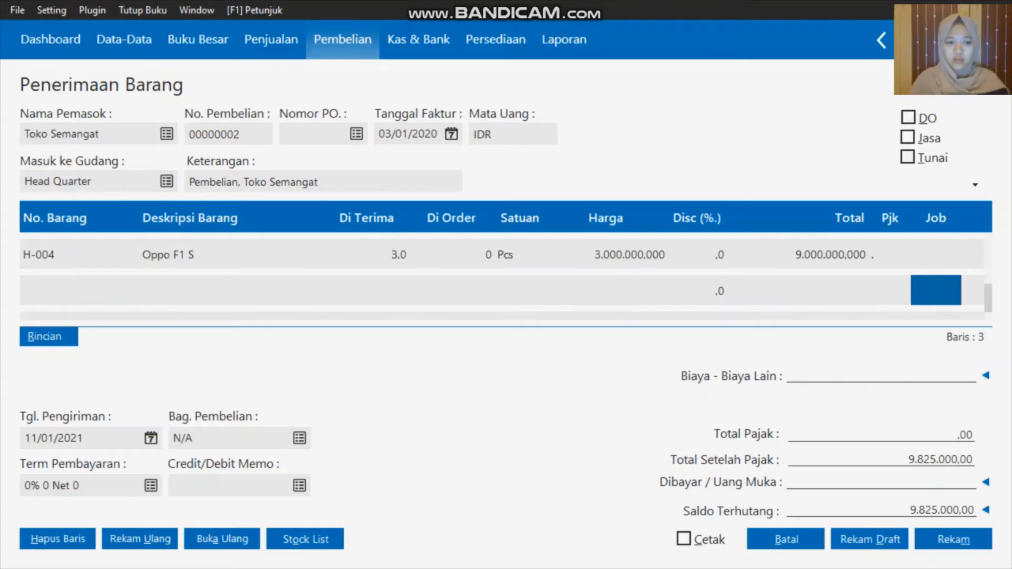
# Add an H-002 Samsung Galaxy J7 line with 2 units received
pyautogui.click(52, 290)
pyautogui.doubleClick(53, 290)
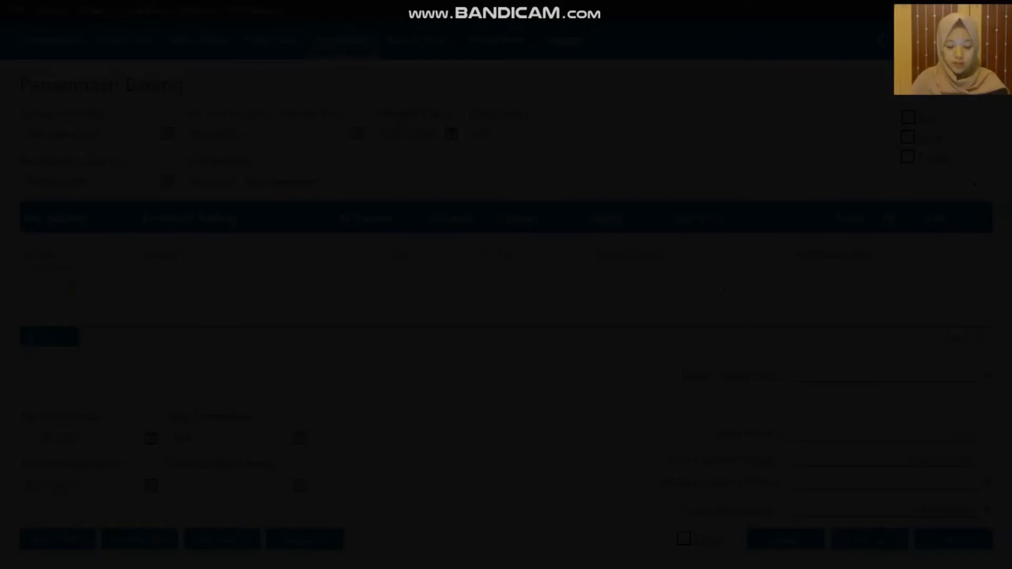
pyautogui.press('Down')
pyautogui.press('Down')
pyautogui.press('Down')
pyautogui.press('Down')
pyautogui.press('Down')
pyautogui.press('Down')
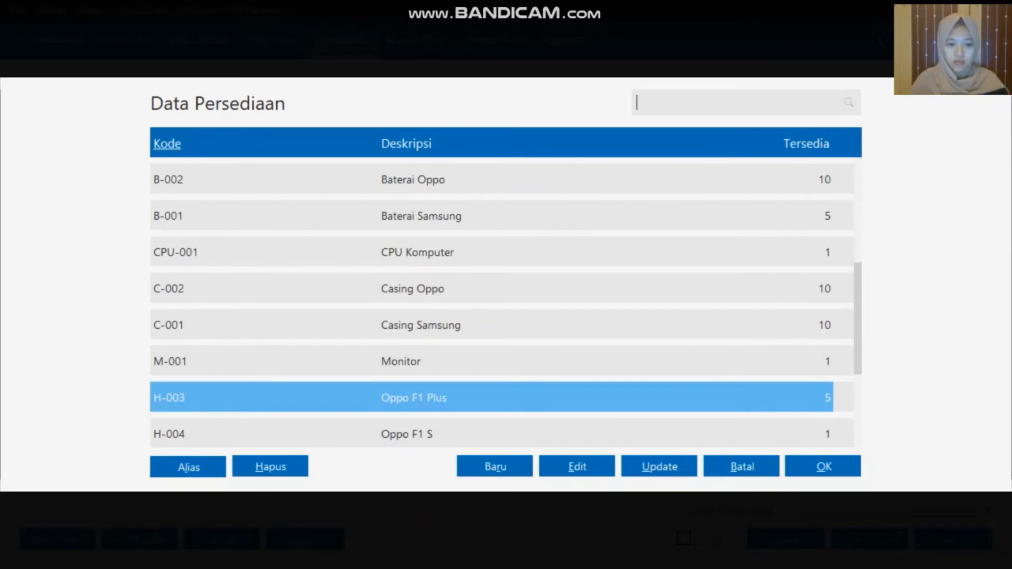
pyautogui.press('Down')
pyautogui.press('Down')
pyautogui.press('Down')
pyautogui.press('Down')
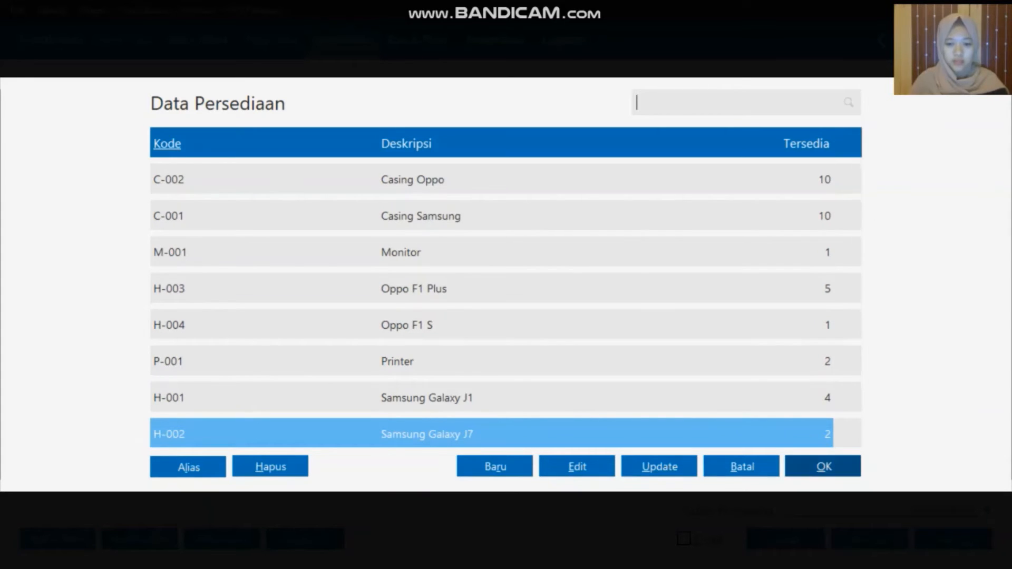
pyautogui.click(828, 469)
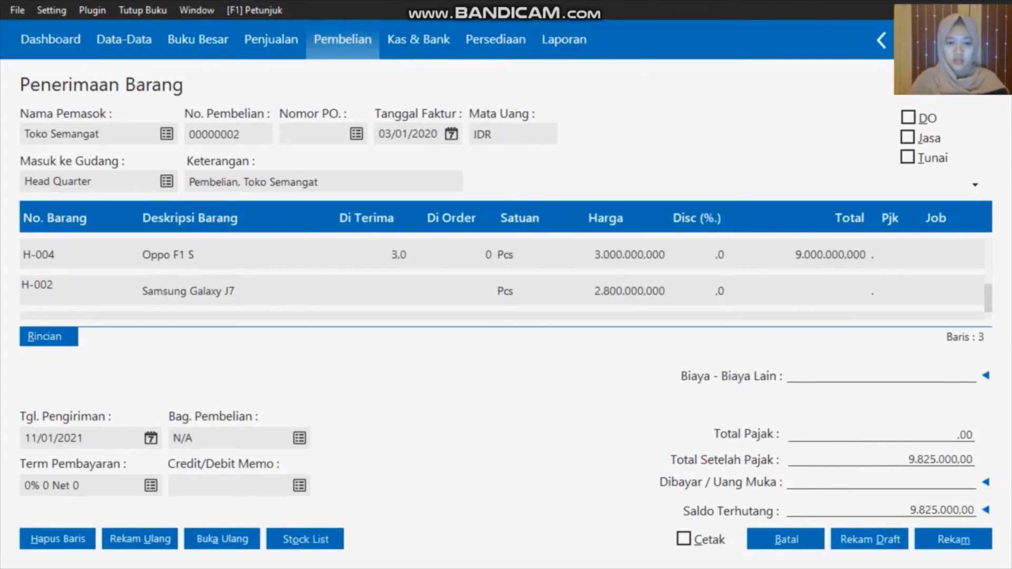
pyautogui.click(399, 289)
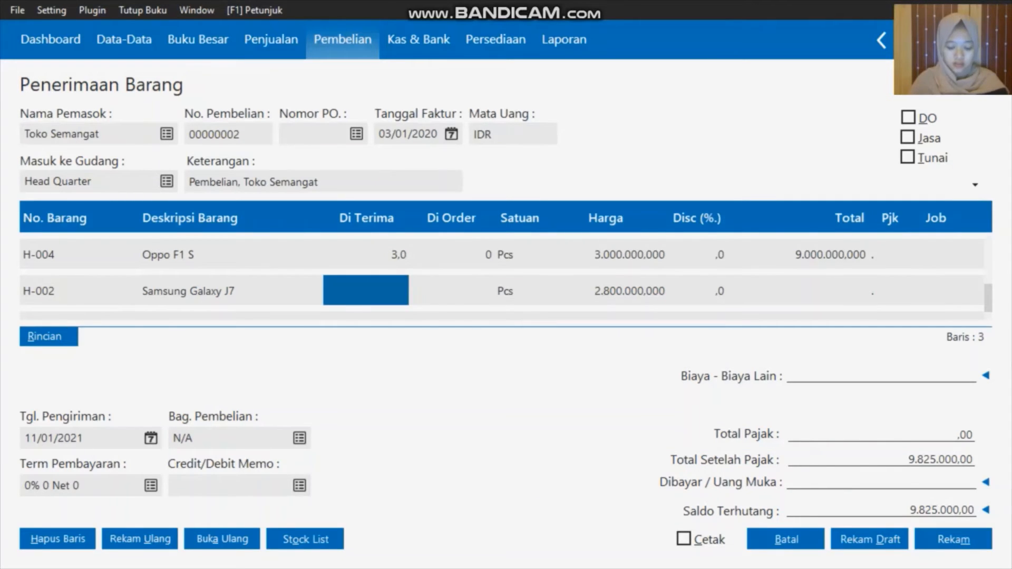
pyautogui.write('2')
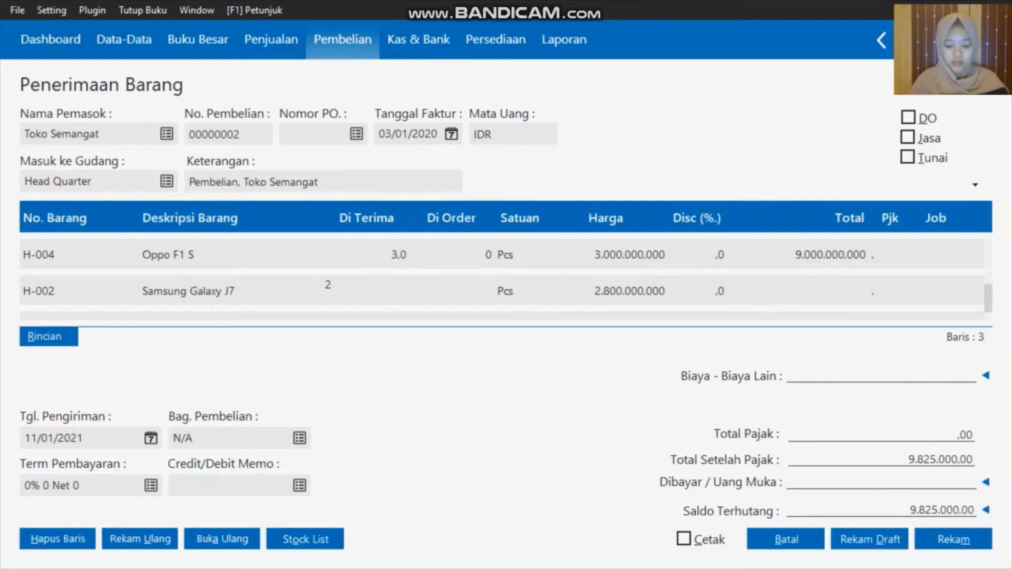
pyautogui.press('Return')
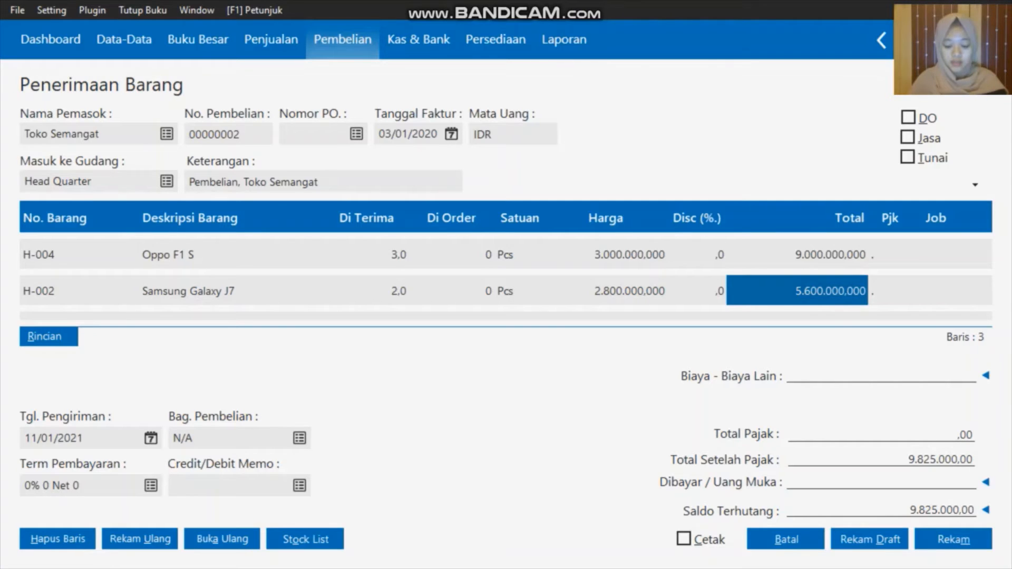
# Enter 100000 as the receipt's other costs (Biaya - Biaya Lain)
pyautogui.press('Down')
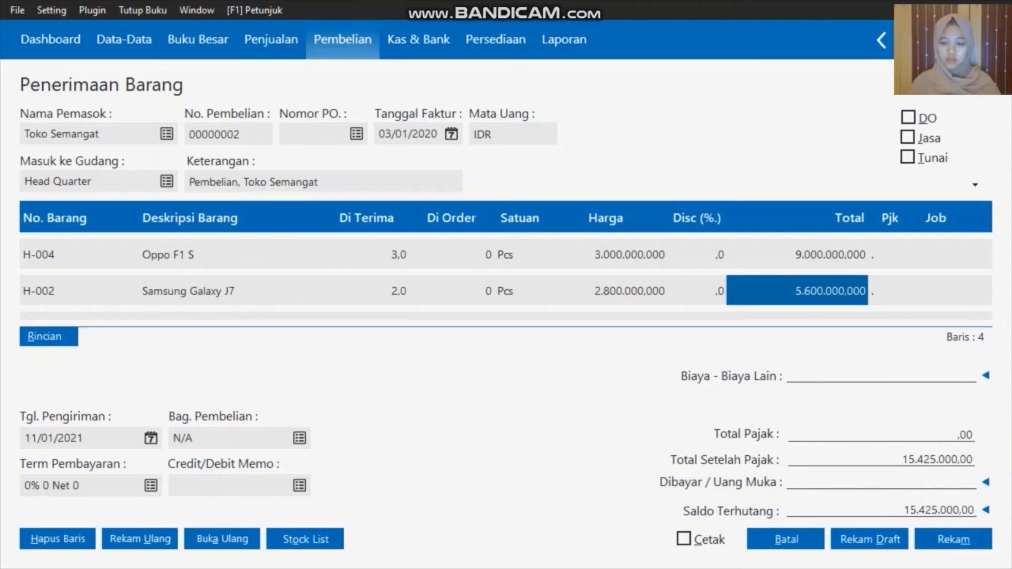
pyautogui.click(920, 377)
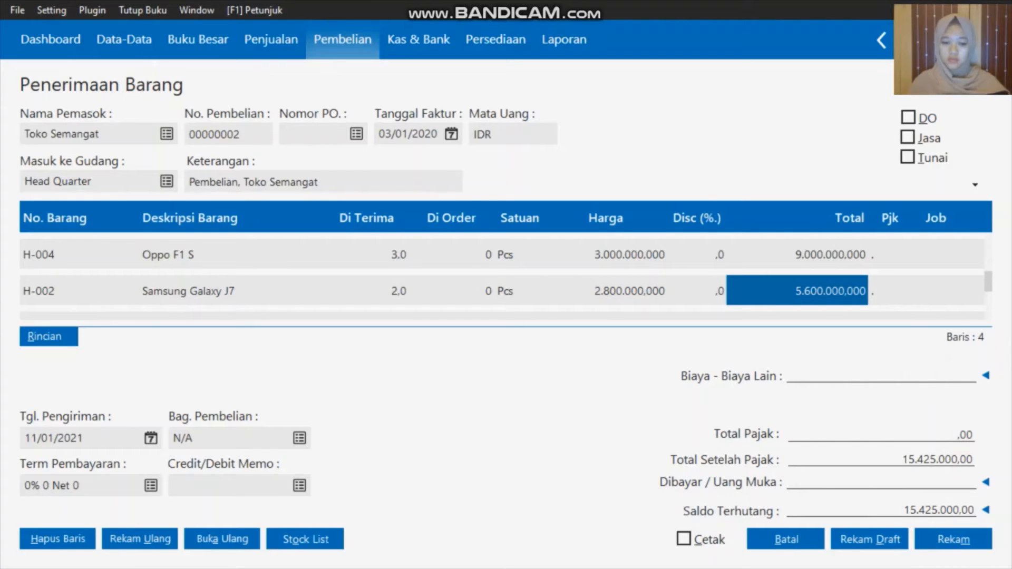
pyautogui.write('100000')
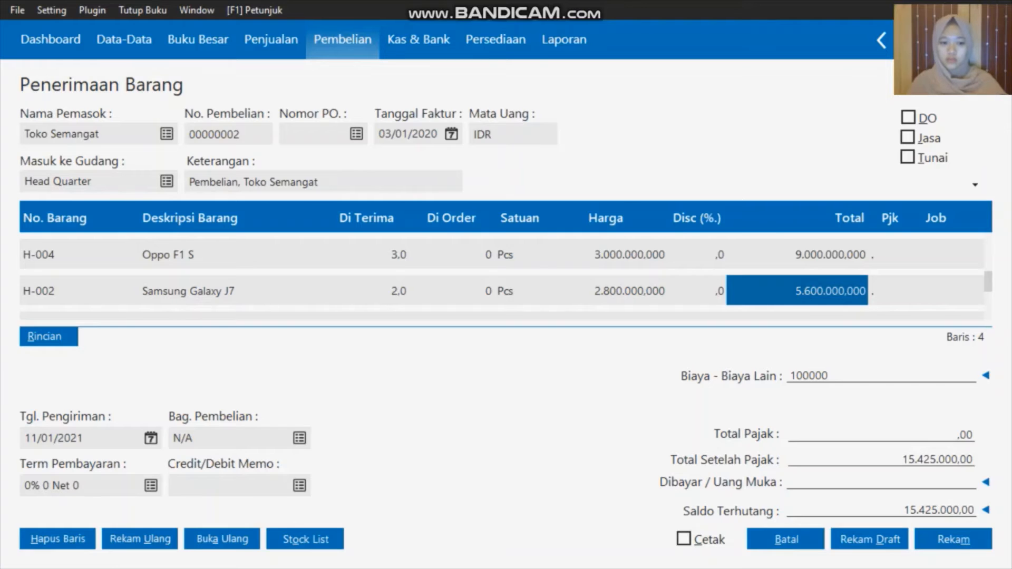
# Set the Tgl. Pengiriman shipment date to 03/01/2020 and save receipt 00000002 with Rekam
pyautogui.click(150, 438)
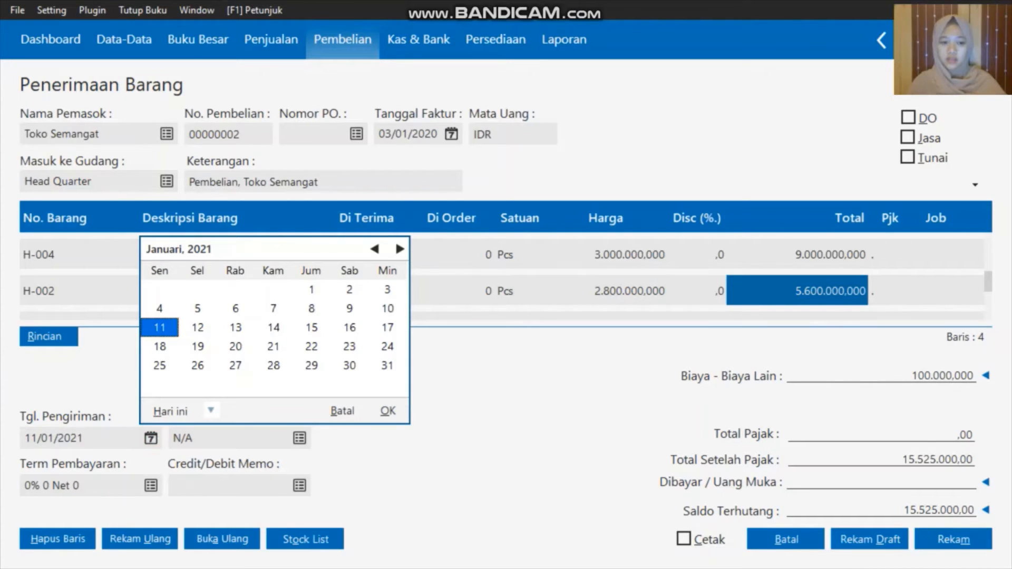
pyautogui.click(210, 411)
pyautogui.click(257, 368)
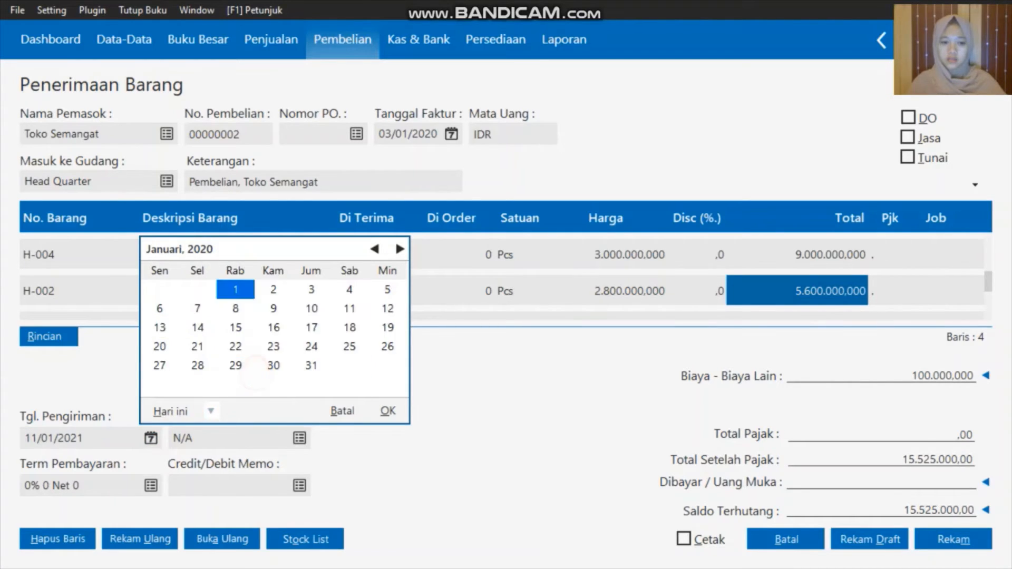
pyautogui.click(311, 290)
pyautogui.click(388, 411)
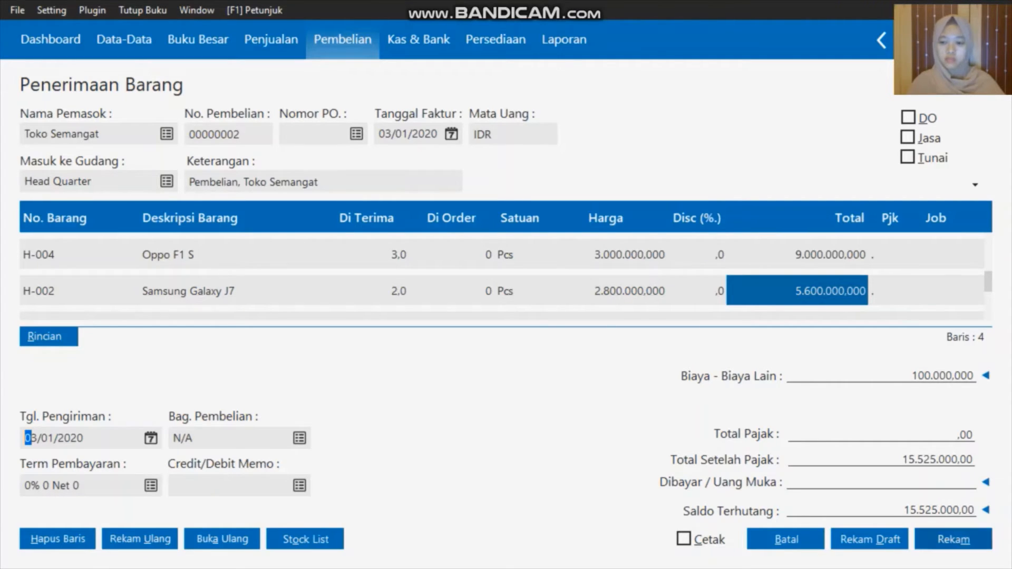
pyautogui.click(952, 544)
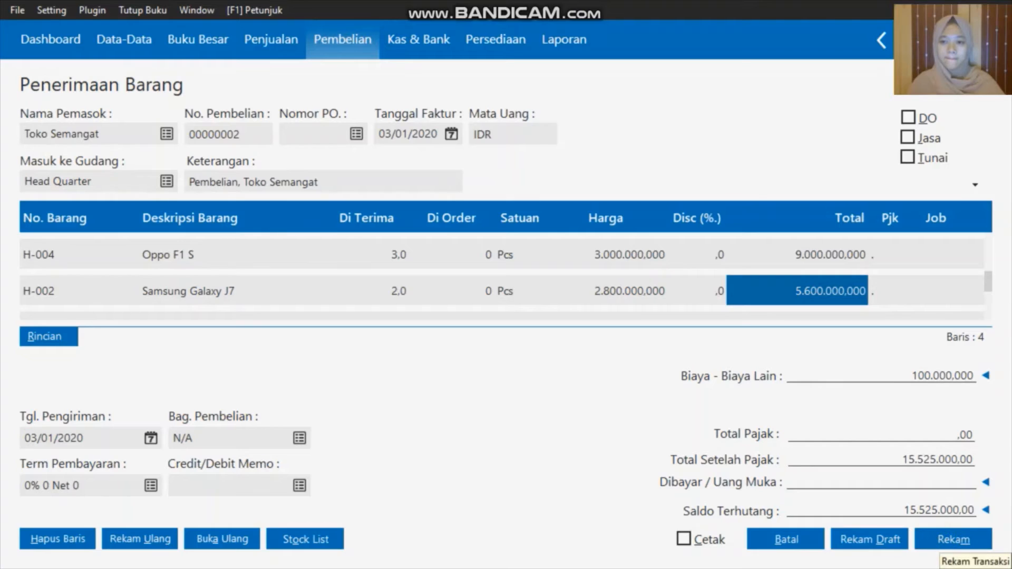
pyautogui.click(953, 542)
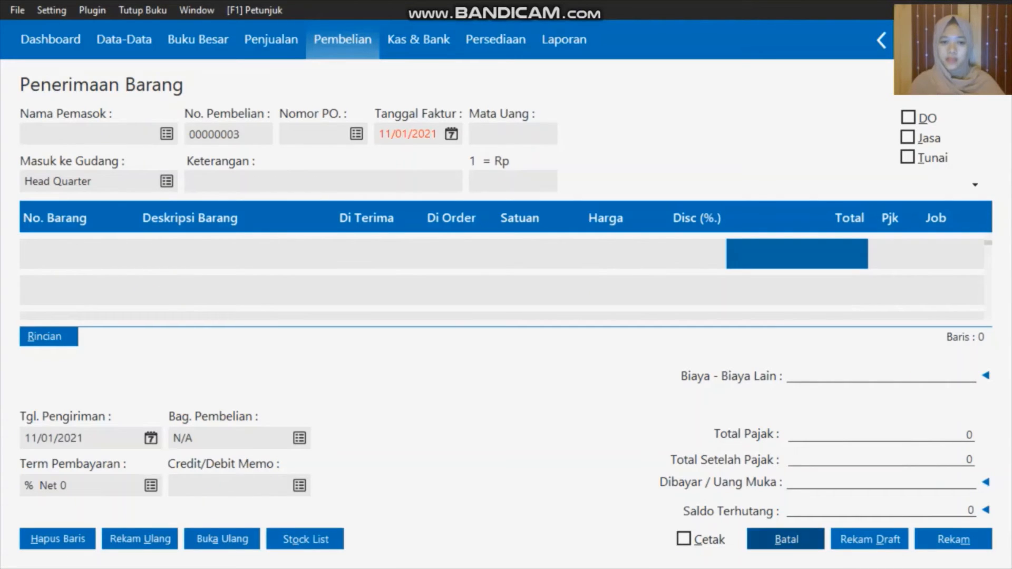
# Close the blank receipt and check receipts 00000001 and 00000002 in the Penerimaan Barang list
pyautogui.click(785, 539)
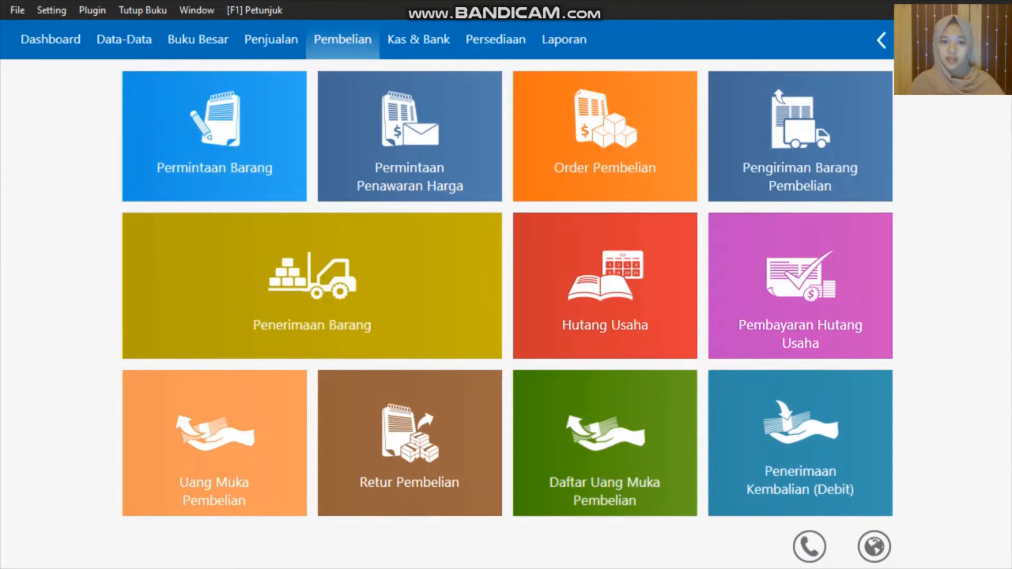
pyautogui.moveTo(184, 338)
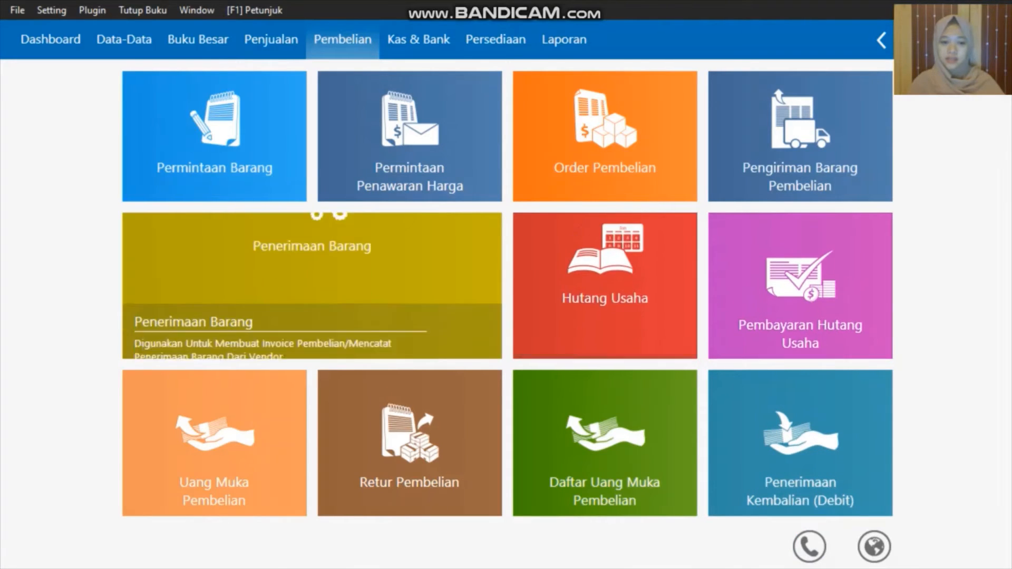
pyautogui.click(184, 338)
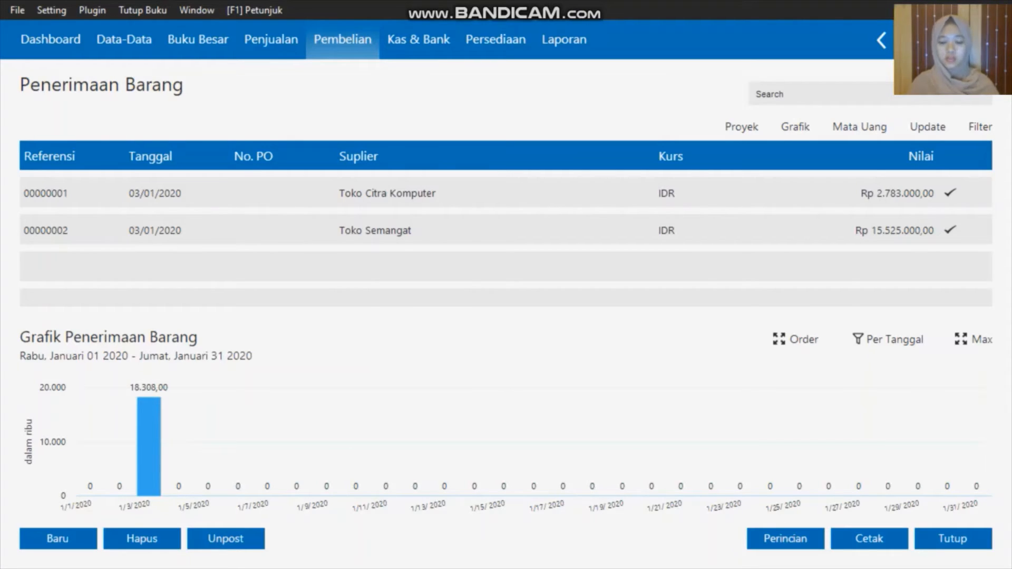
pyautogui.click(957, 539)
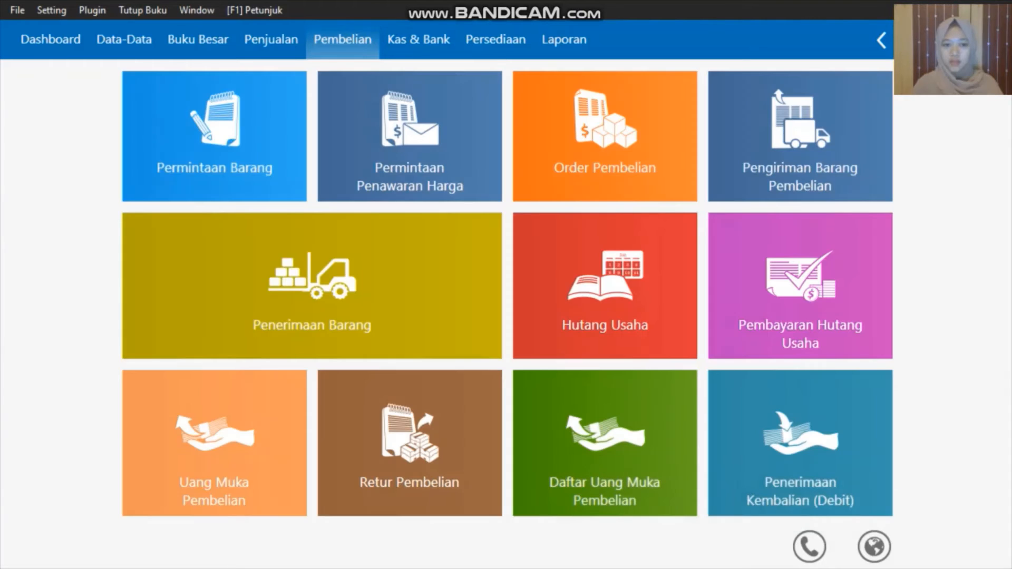
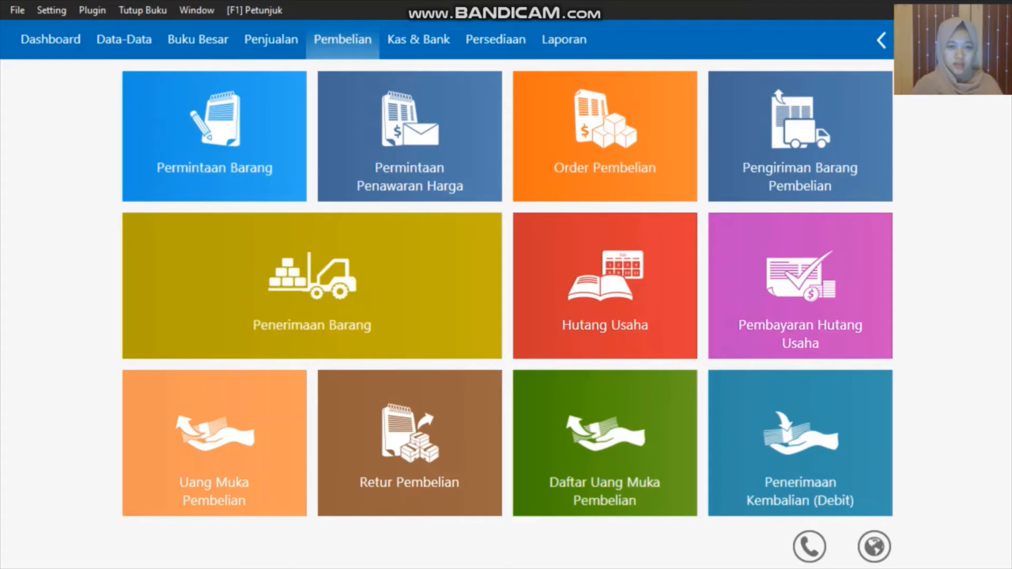
# Begin a Kas Keluar entry with Akun Kas set to Kas and open the Data Nama payee list
pyautogui.click(419, 40)
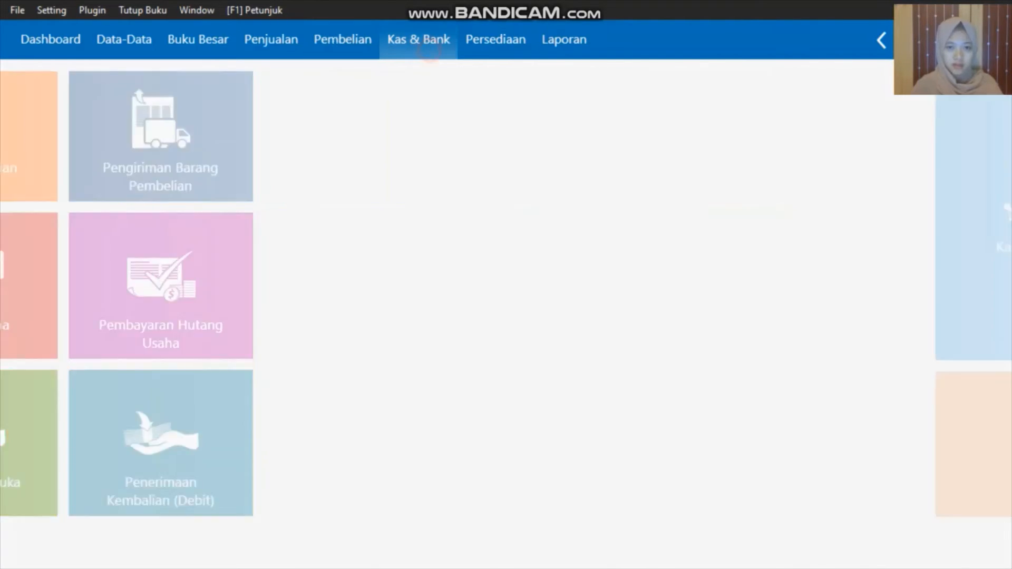
pyautogui.moveTo(145, 338)
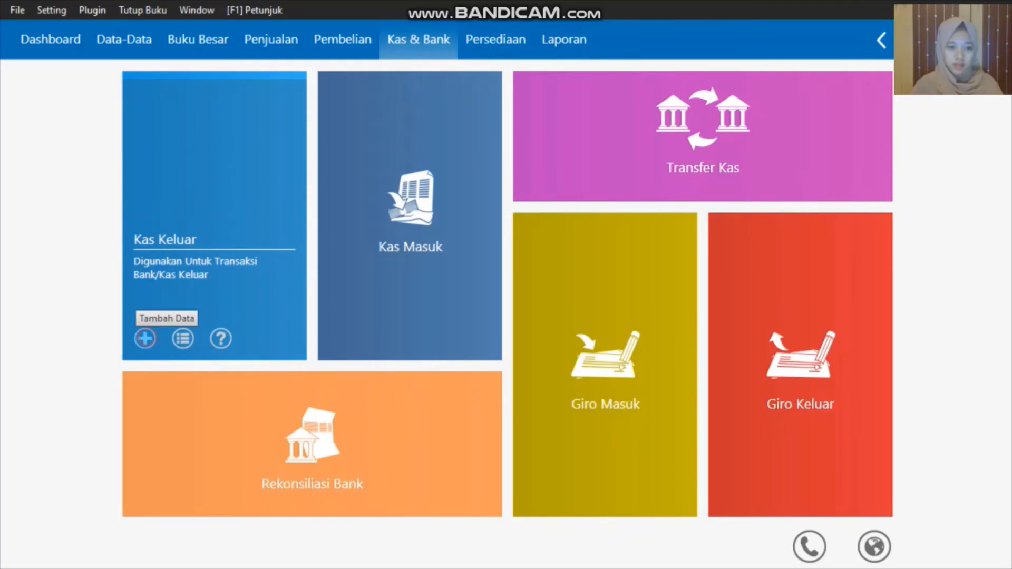
pyautogui.click(145, 338)
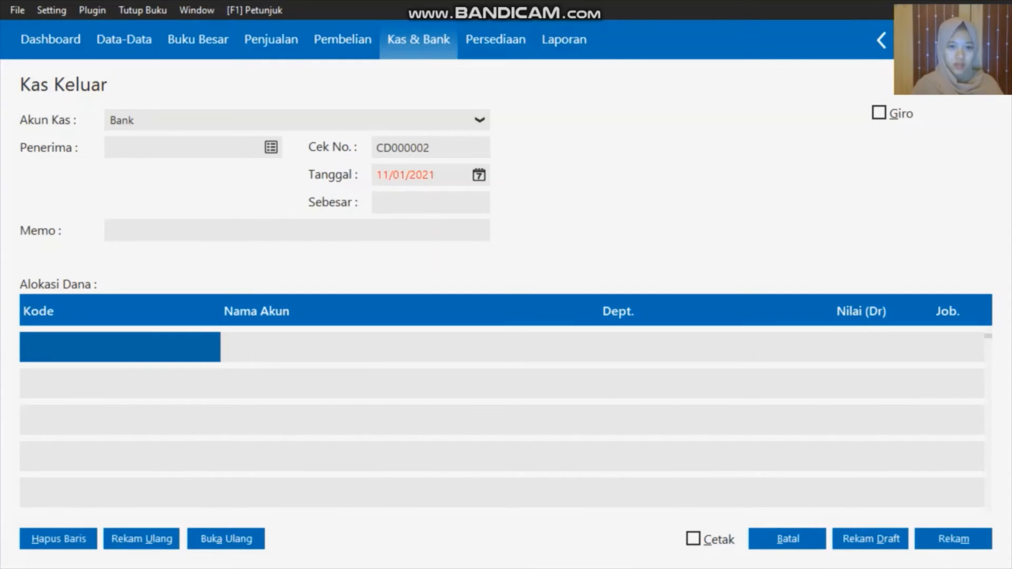
pyautogui.click(479, 121)
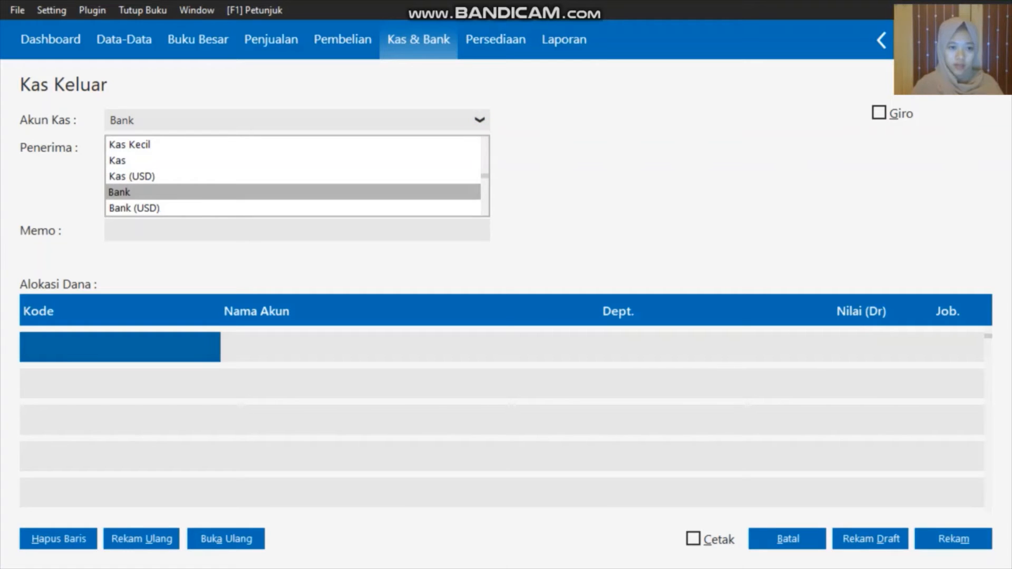
pyautogui.click(151, 160)
pyautogui.click(271, 147)
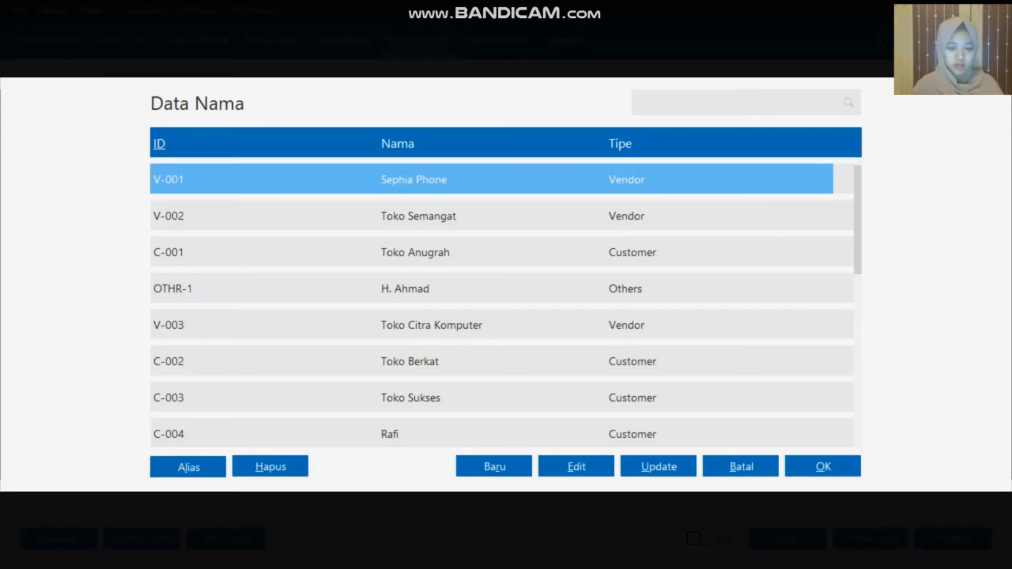
# Start a new name record of type Employee and enter the employee's name
pyautogui.press('Down')
pyautogui.press('Down')
pyautogui.press('Down')
pyautogui.press('Down')
pyautogui.press('Down')
pyautogui.press('Down')
pyautogui.press('Down')
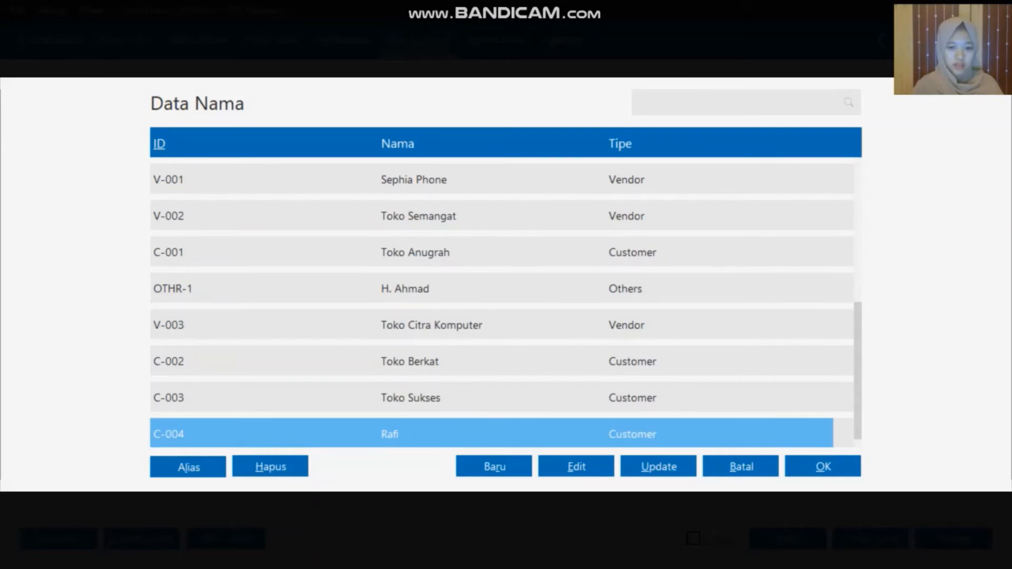
pyautogui.press('Up')
pyautogui.press('Up')
pyautogui.press('Up')
pyautogui.press('Up')
pyautogui.press('Up')
pyautogui.press('Up')
pyautogui.press('Up')
pyautogui.click(494, 467)
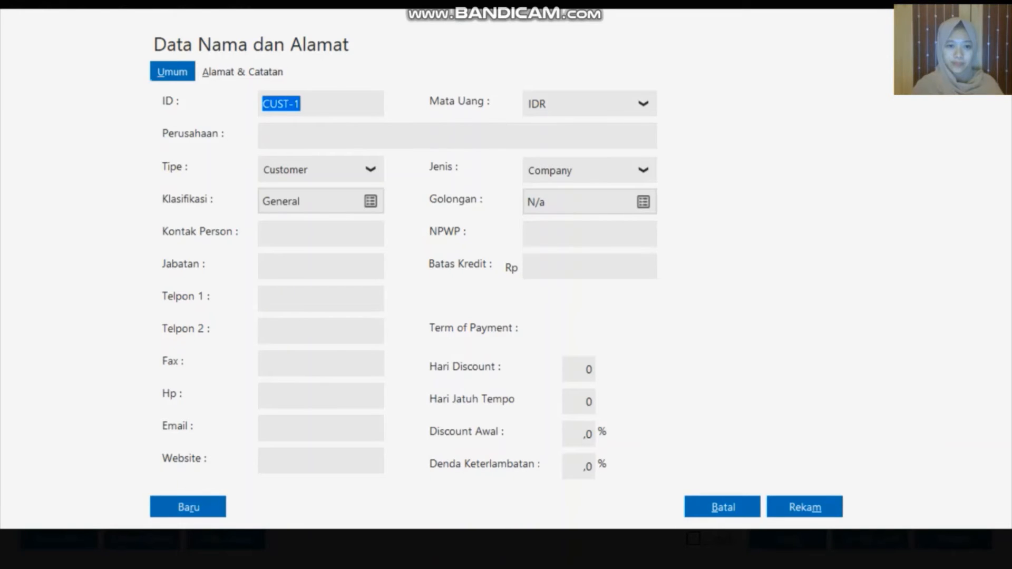
pyautogui.click(371, 170)
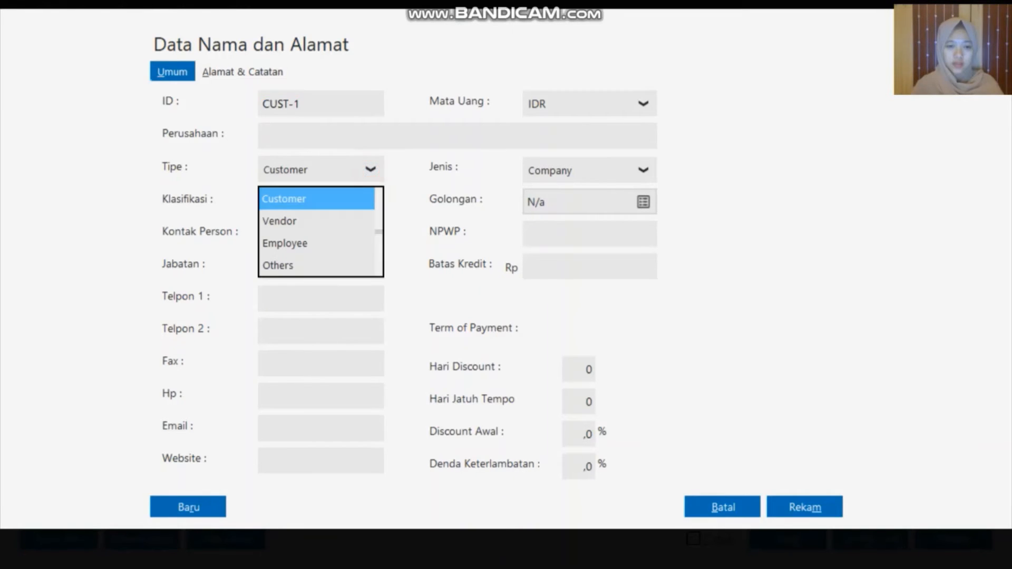
pyautogui.click(334, 243)
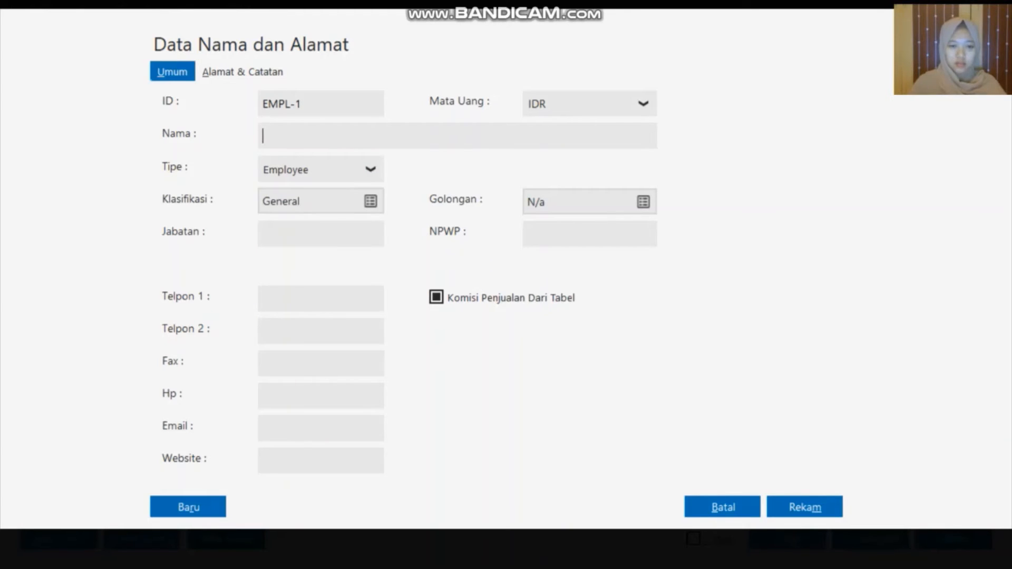
pyautogui.write('K')
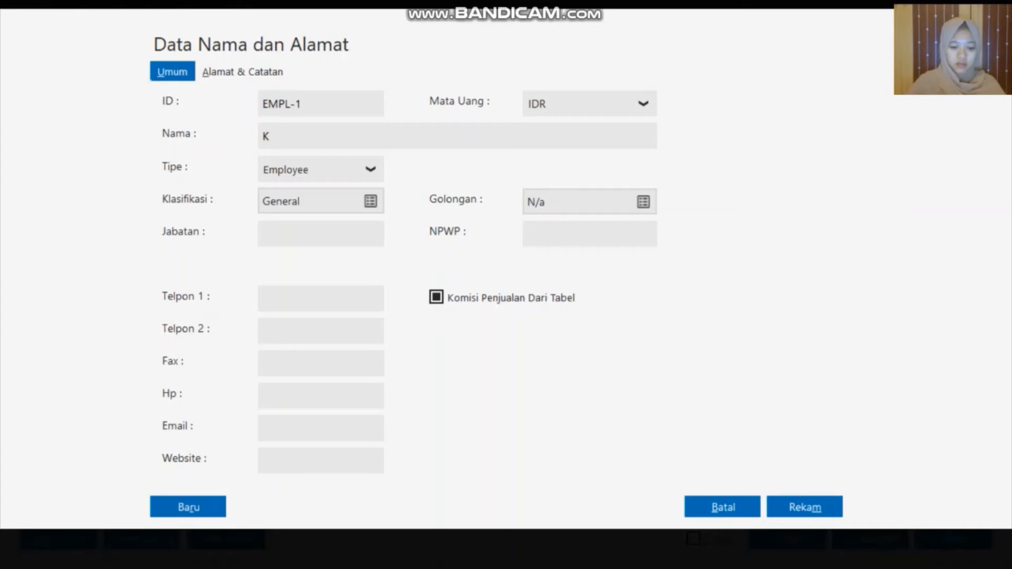
pyautogui.press('BackSpace')
pyautogui.write('Dani')
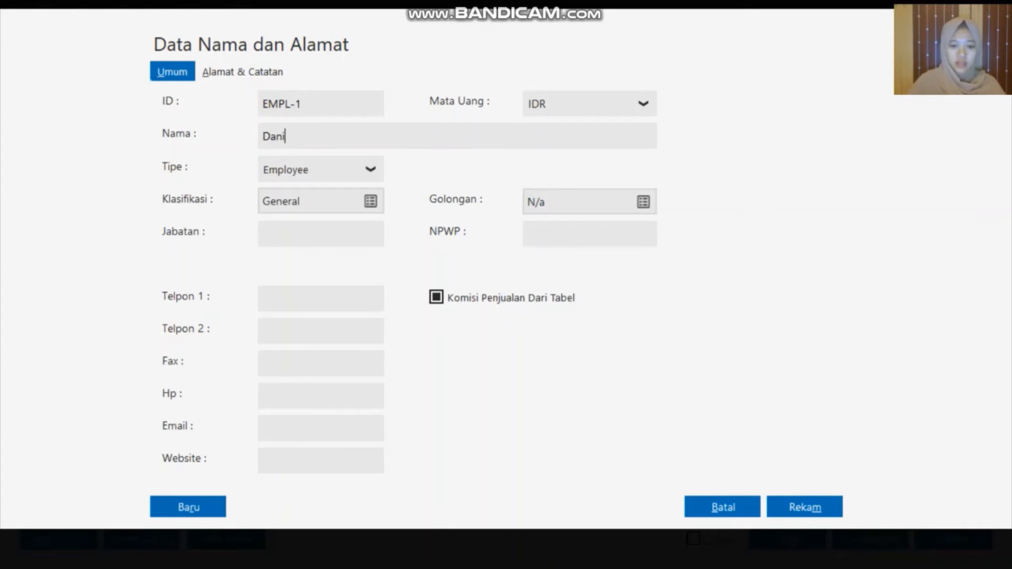
# Change the record's ID to EMPL-001, save it, and choose it as the payee
pyautogui.click(330, 100)
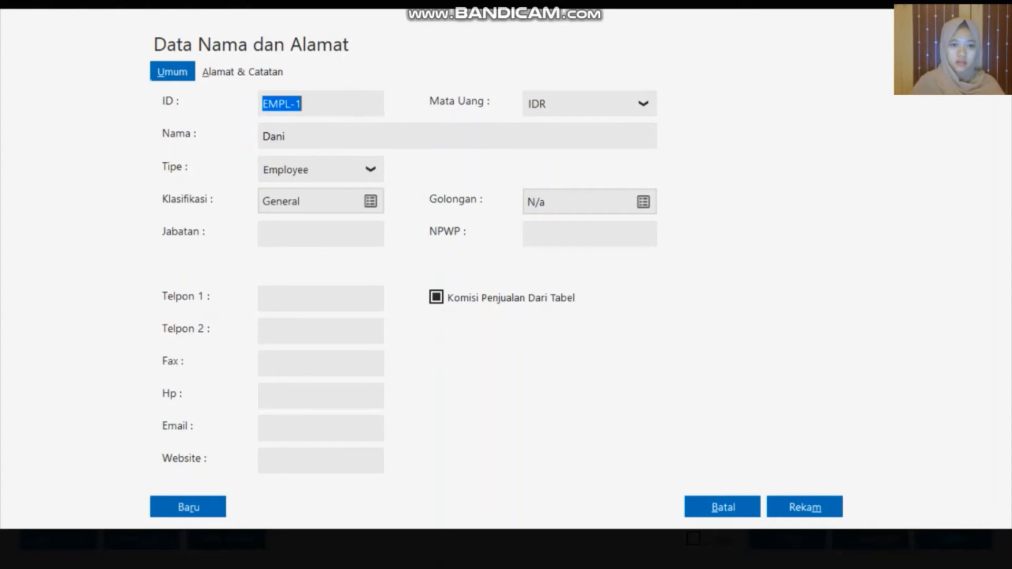
pyautogui.click(328, 112)
pyautogui.doubleClick(329, 108)
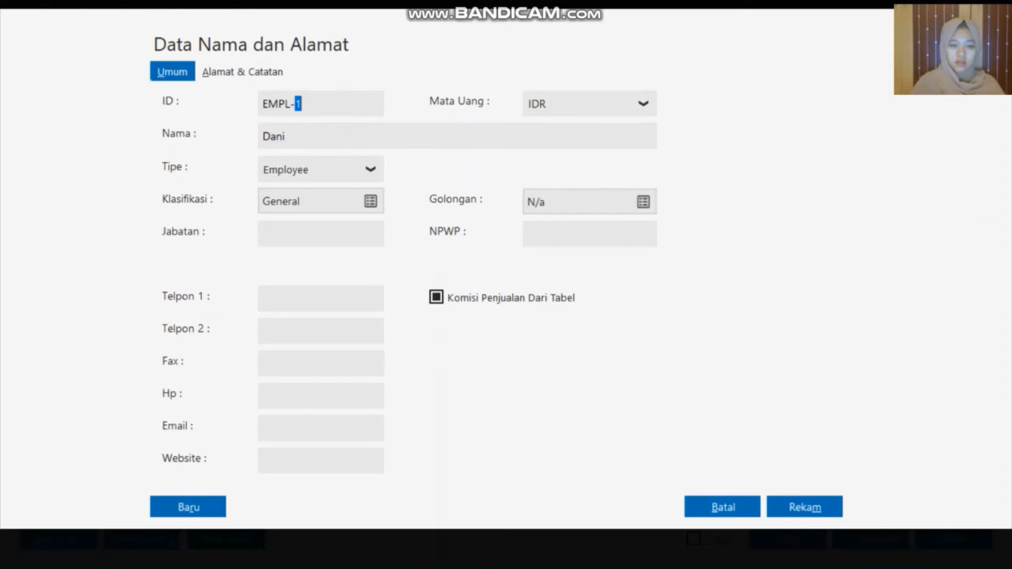
pyautogui.press('BackSpace')
pyautogui.write('001')
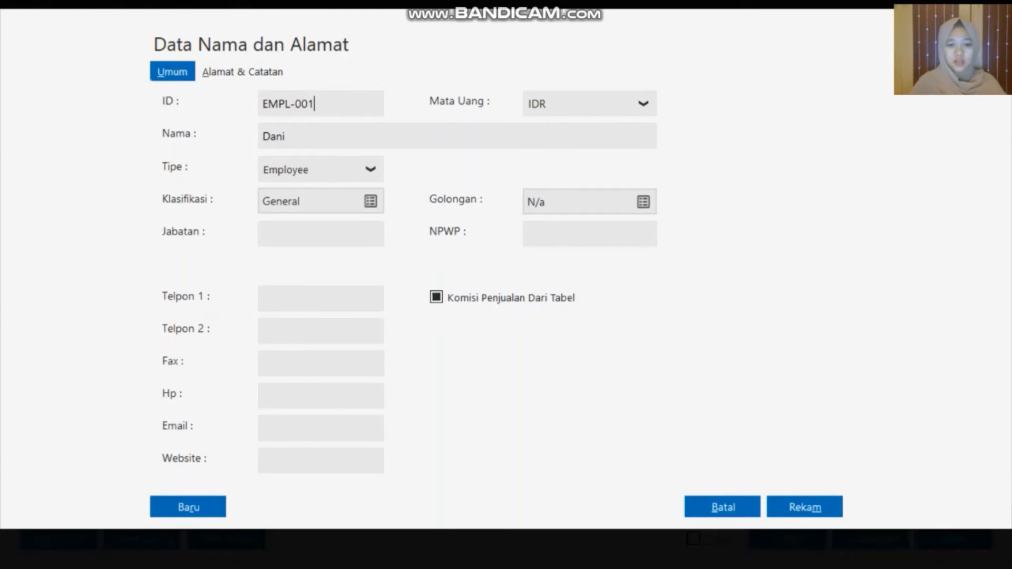
pyautogui.click(797, 503)
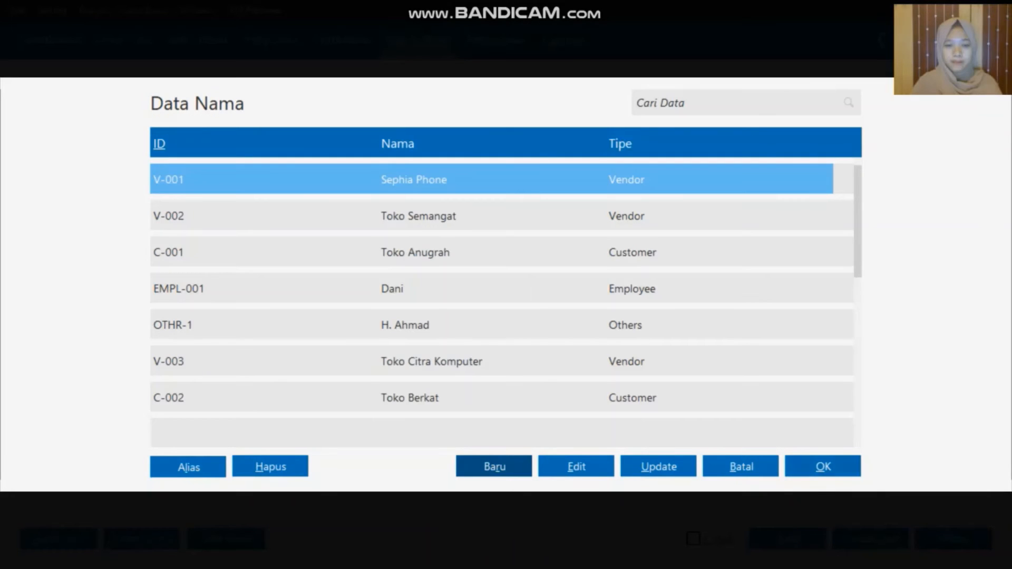
pyautogui.click(458, 294)
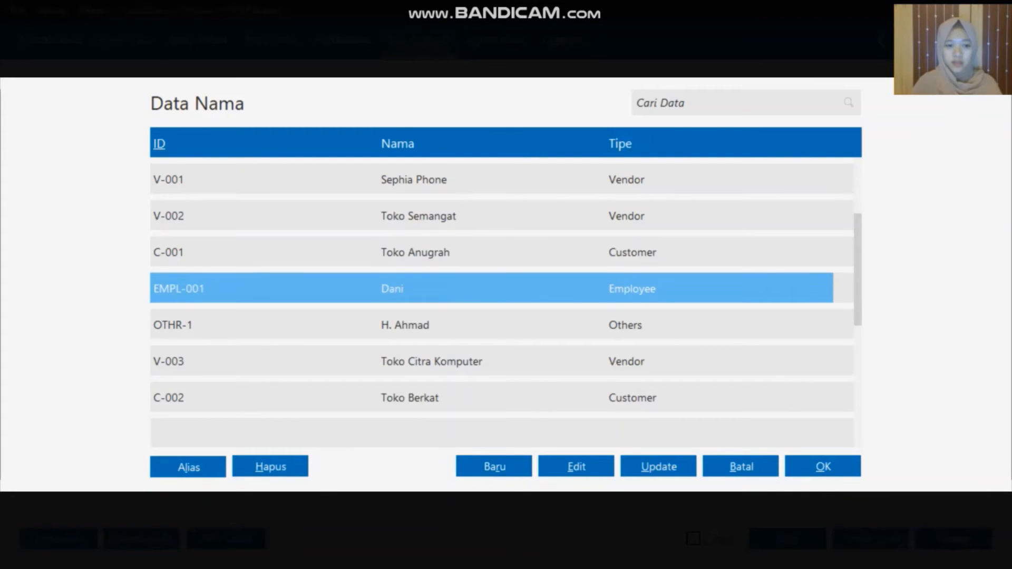
pyautogui.click(824, 468)
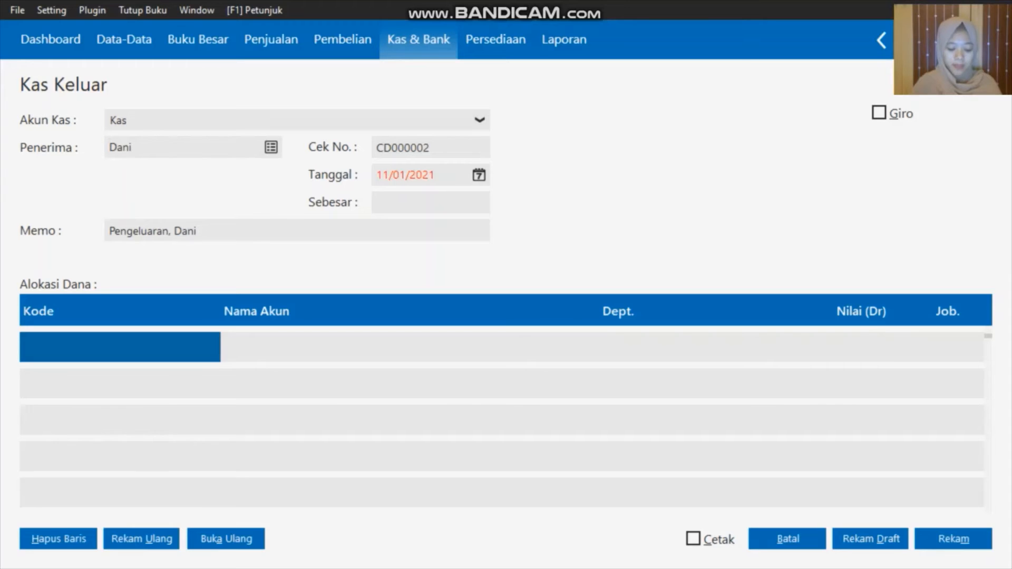
# Allocate Rp 1.125.000 to account 6100-00-025 Listrik, Air dan Telpon on the first line
pyautogui.doubleClick(154, 352)
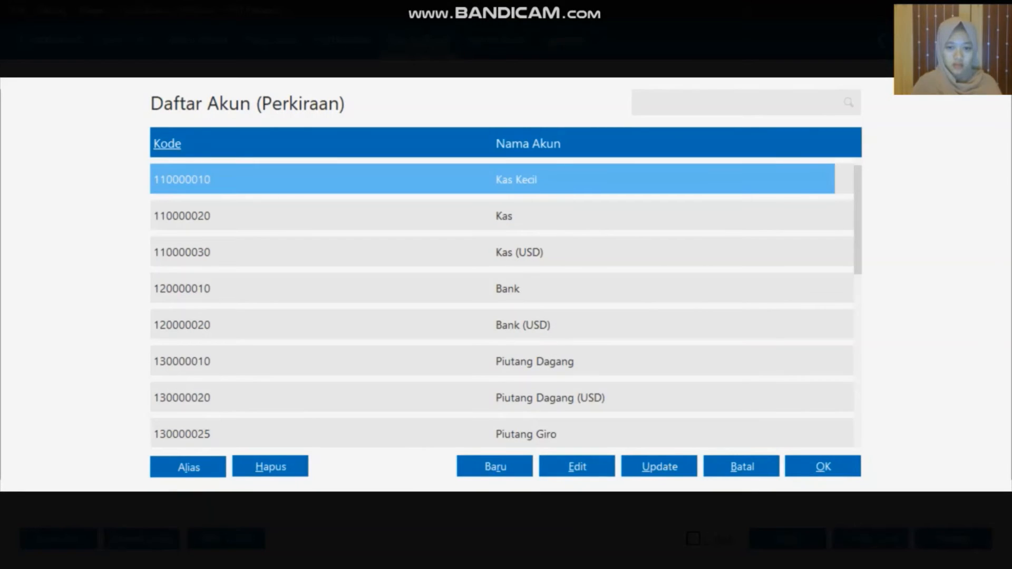
pyautogui.press('Down')
pyautogui.press('Down')
pyautogui.press('Down')
pyautogui.press('Down')
pyautogui.press('Down')
pyautogui.press('Down')
pyautogui.press('Down')
pyautogui.press('Down')
pyautogui.press('Down')
pyautogui.press('Down')
pyautogui.press('Down')
pyautogui.press('Down')
pyautogui.press('Down')
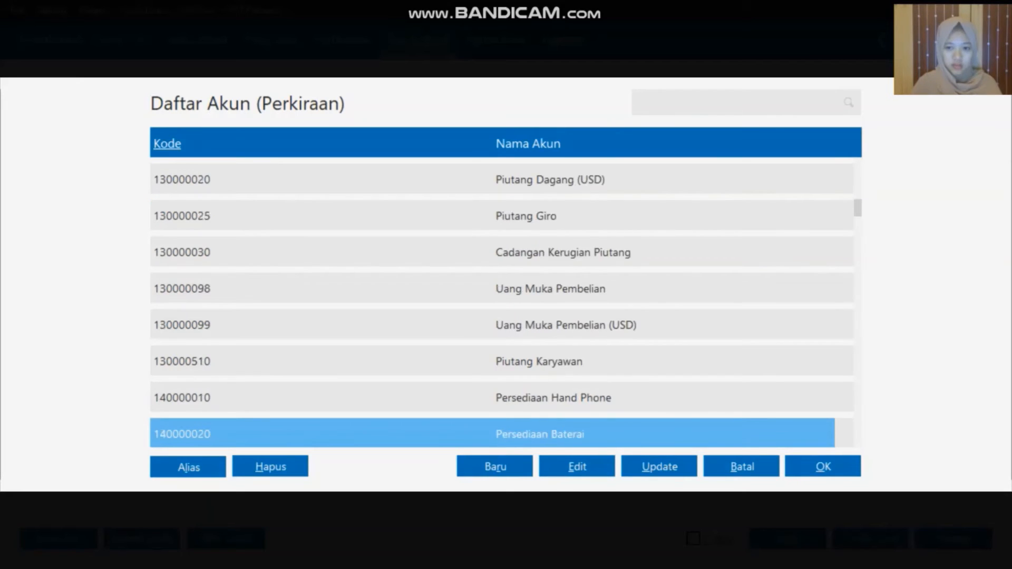
pyautogui.press('Down')
pyautogui.press('Down')
pyautogui.press('Down')
pyautogui.press('Down')
pyautogui.press('Down')
pyautogui.press('Down')
pyautogui.press('Down')
pyautogui.press('Down')
pyautogui.press('Down')
pyautogui.press('Down')
pyautogui.press('Down')
pyautogui.press('Down')
pyautogui.press('Down')
pyautogui.press('Down')
pyautogui.press('Down')
pyautogui.press('Down')
pyautogui.press('Down')
pyautogui.press('Down')
pyautogui.press('Down')
pyautogui.press('Down')
pyautogui.press('Down')
pyautogui.press('Down')
pyautogui.press('Down')
pyautogui.press('Down')
pyautogui.press('Down')
pyautogui.press('Down')
pyautogui.press('Down')
pyautogui.press('Down')
pyautogui.press('Down')
pyautogui.press('Down')
pyautogui.press('Down')
pyautogui.press('Down')
pyautogui.press('Down')
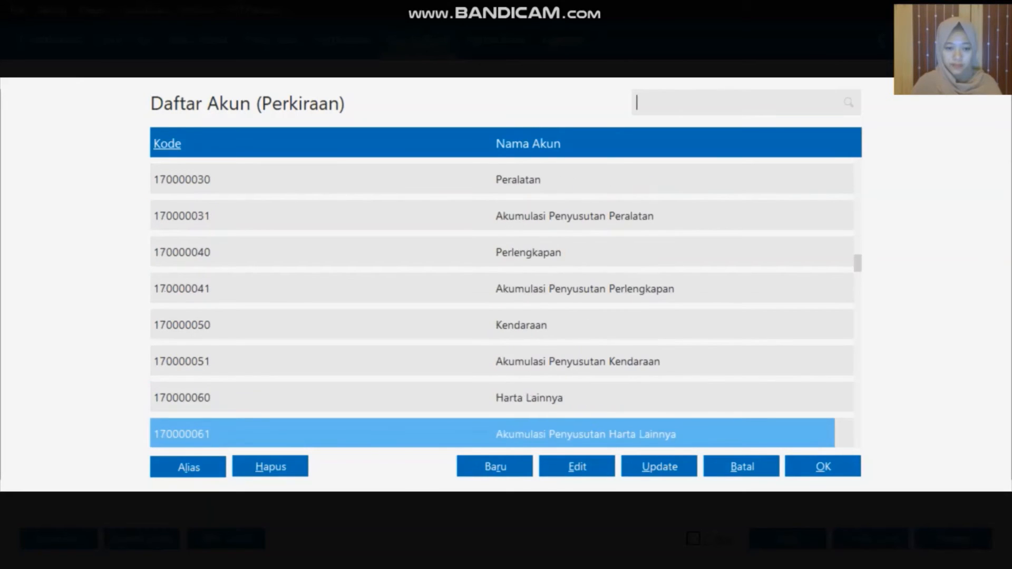
pyautogui.press('Down')
pyautogui.press('Down')
pyautogui.press('Down')
pyautogui.press('Down')
pyautogui.press('Down')
pyautogui.press('Down')
pyautogui.press('Down')
pyautogui.press('Down')
pyautogui.press('Down')
pyautogui.press('Down')
pyautogui.press('Down')
pyautogui.press('Down')
pyautogui.press('Down')
pyautogui.press('Down')
pyautogui.press('Down')
pyautogui.press('Down')
pyautogui.press('Down')
pyautogui.press('Down')
pyautogui.press('Down')
pyautogui.press('Down')
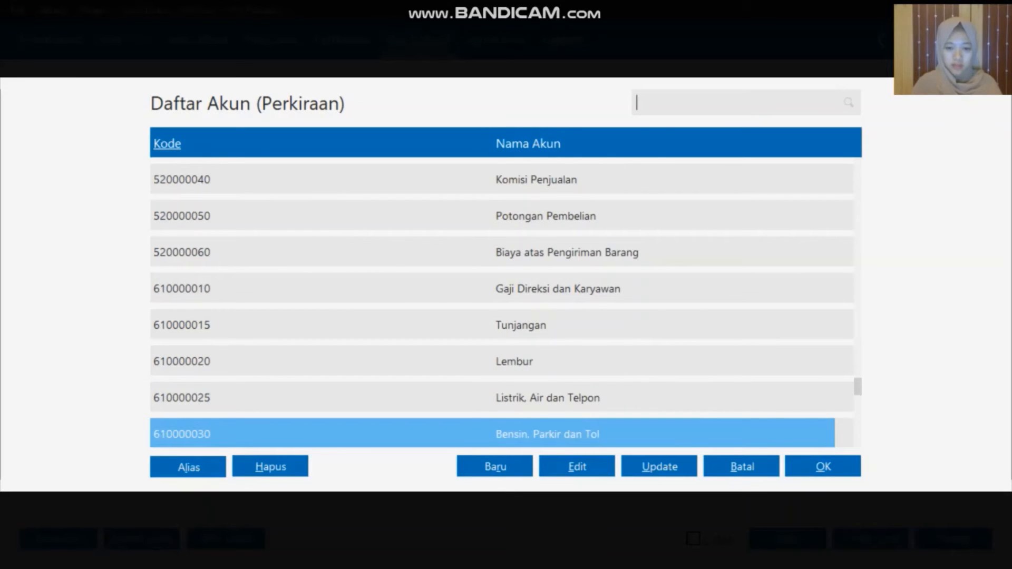
pyautogui.press('Up')
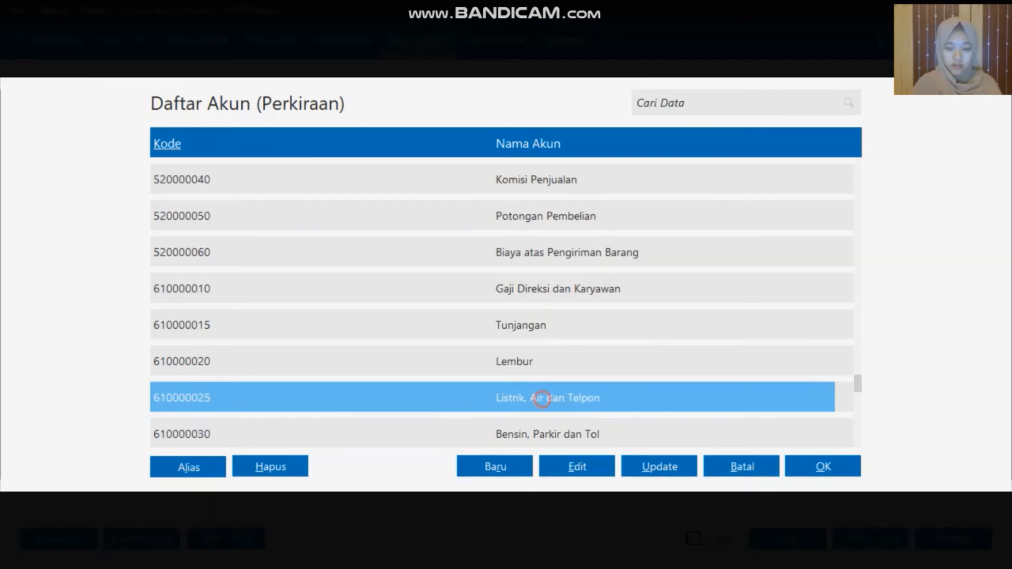
pyautogui.click(806, 466)
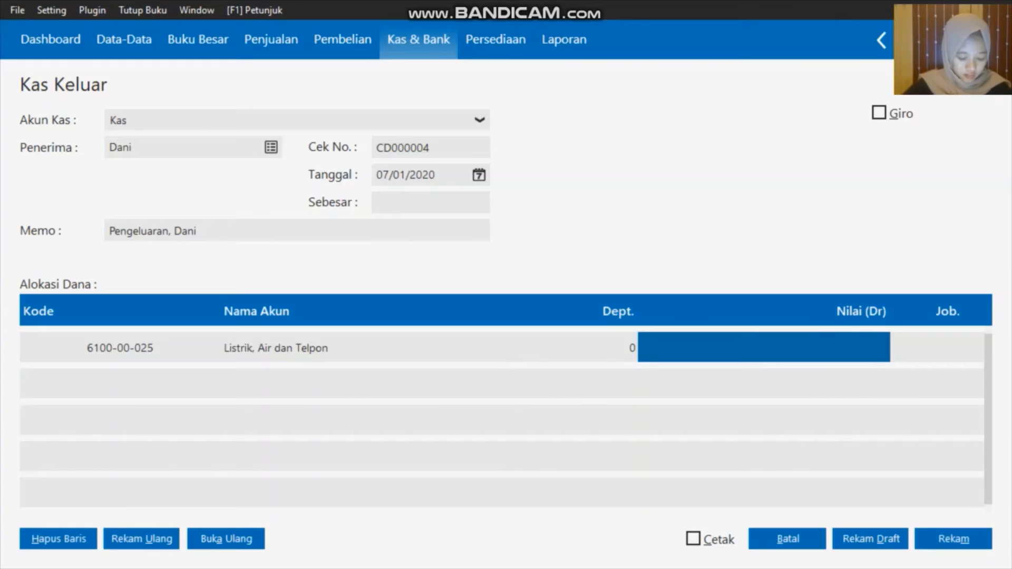
pyautogui.write('11')
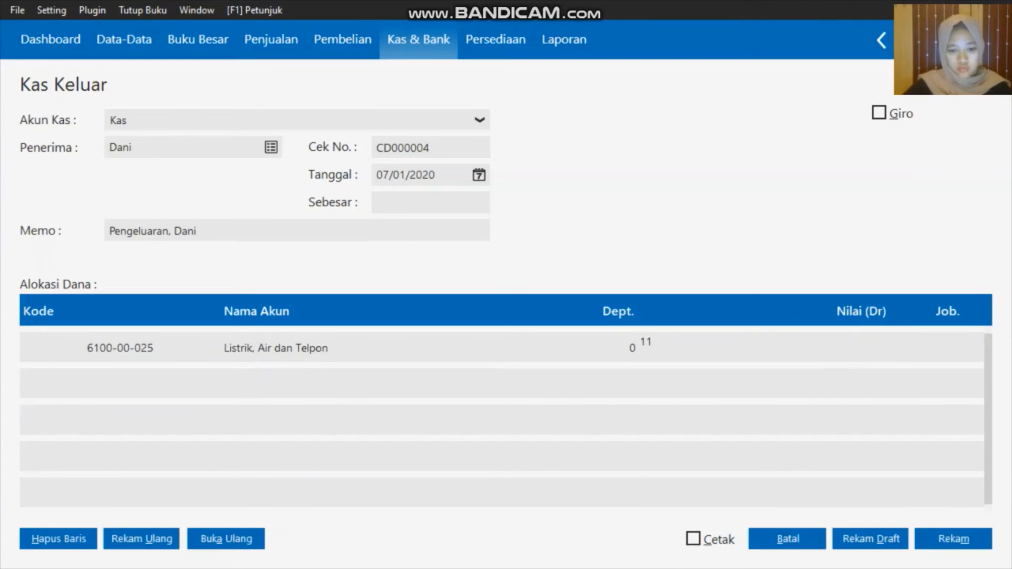
pyautogui.write('25000')
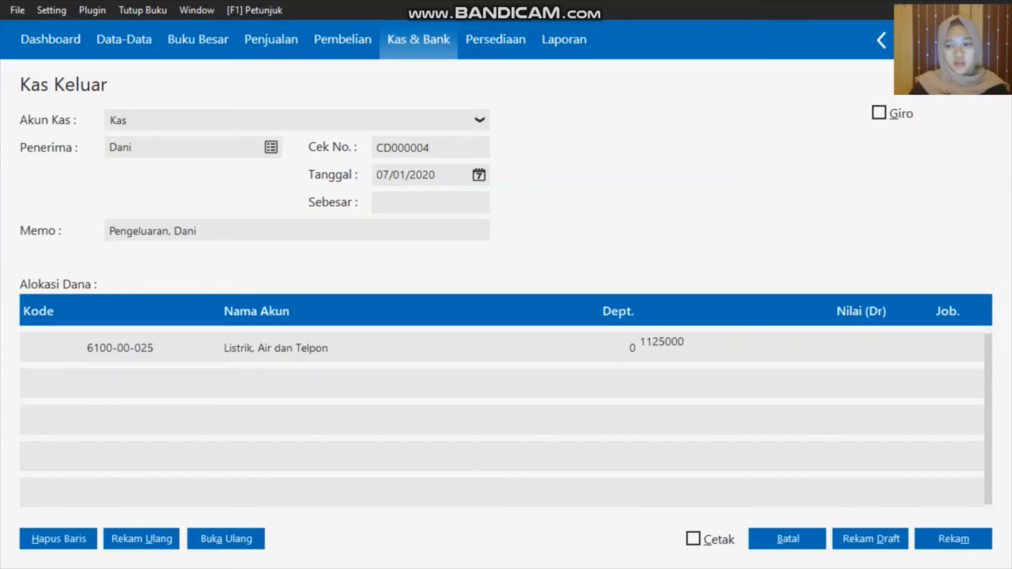
pyautogui.press('Tab')
pyautogui.press('Down')
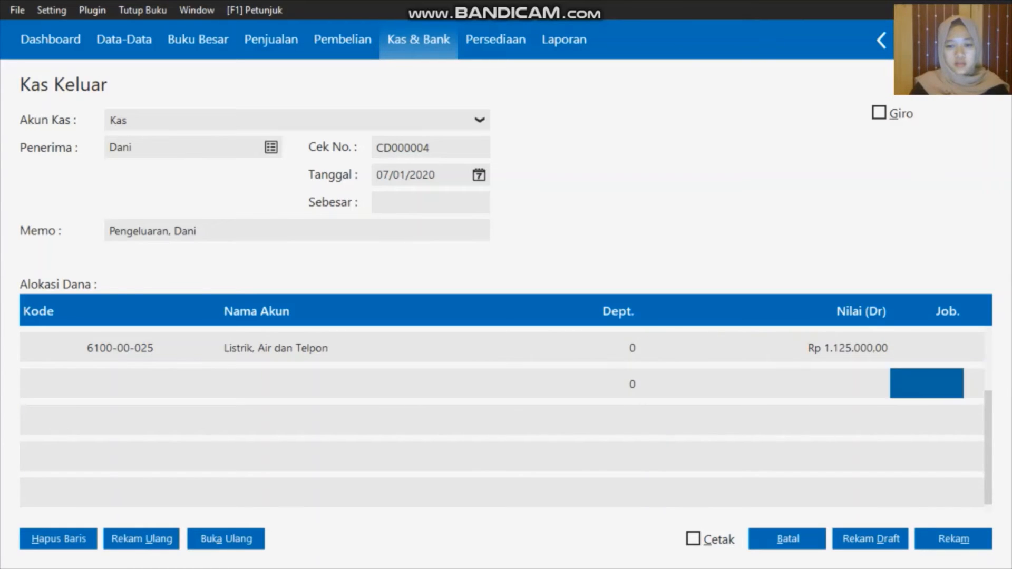
pyautogui.doubleClick(137, 382)
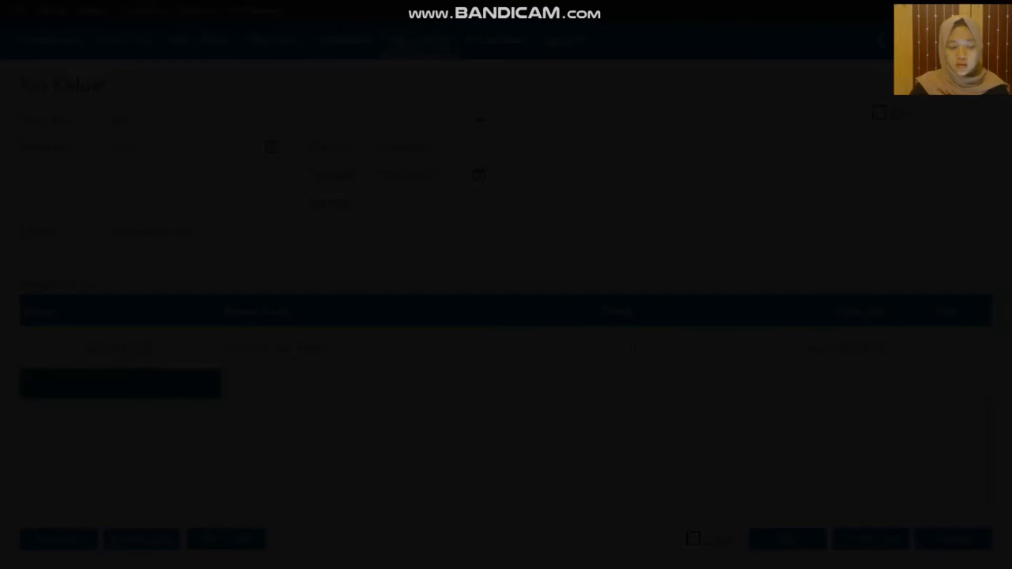
# Add a second line for 6100-00-030 Bensin, Parkir dan Tol at Rp 25.000
pyautogui.press('Down')
pyautogui.press('Down')
pyautogui.press('Down')
pyautogui.press('Down')
pyautogui.press('Down')
pyautogui.press('Down')
pyautogui.press('Down')
pyautogui.press('Down')
pyautogui.press('Down')
pyautogui.press('Down')
pyautogui.press('Down')
pyautogui.press('Down')
pyautogui.press('Down')
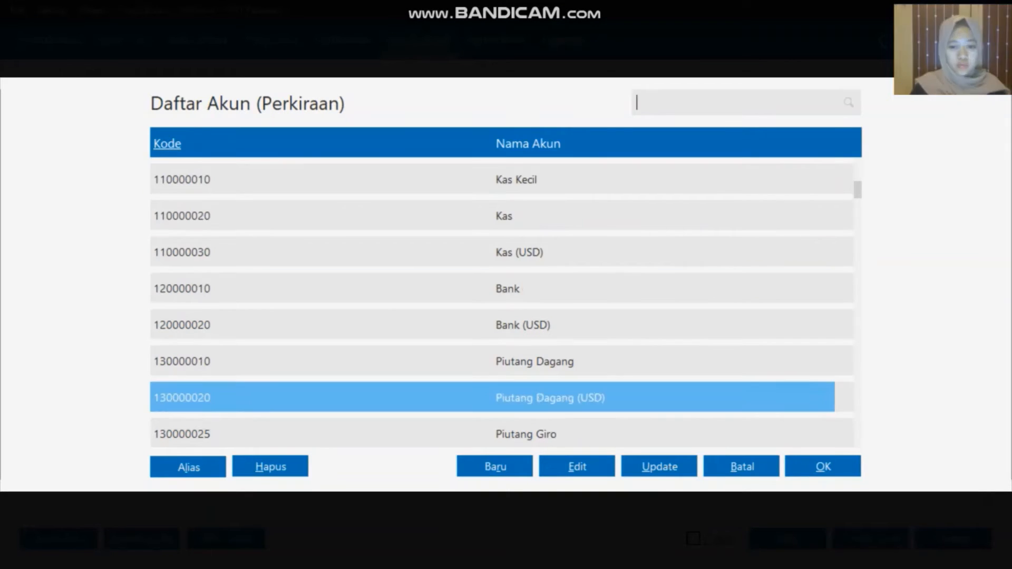
pyautogui.press('Down')
pyautogui.press('Down')
pyautogui.press('Down')
pyautogui.press('Down')
pyautogui.press('Down')
pyautogui.press('Down')
pyautogui.press('Down')
pyautogui.press('Down')
pyautogui.press('Down')
pyautogui.press('Down')
pyautogui.press('Down')
pyautogui.press('Down')
pyautogui.press('Down')
pyautogui.press('Down')
pyautogui.press('Down')
pyautogui.press('Down')
pyautogui.press('Down')
pyautogui.press('Down')
pyautogui.press('Down')
pyautogui.press('Down')
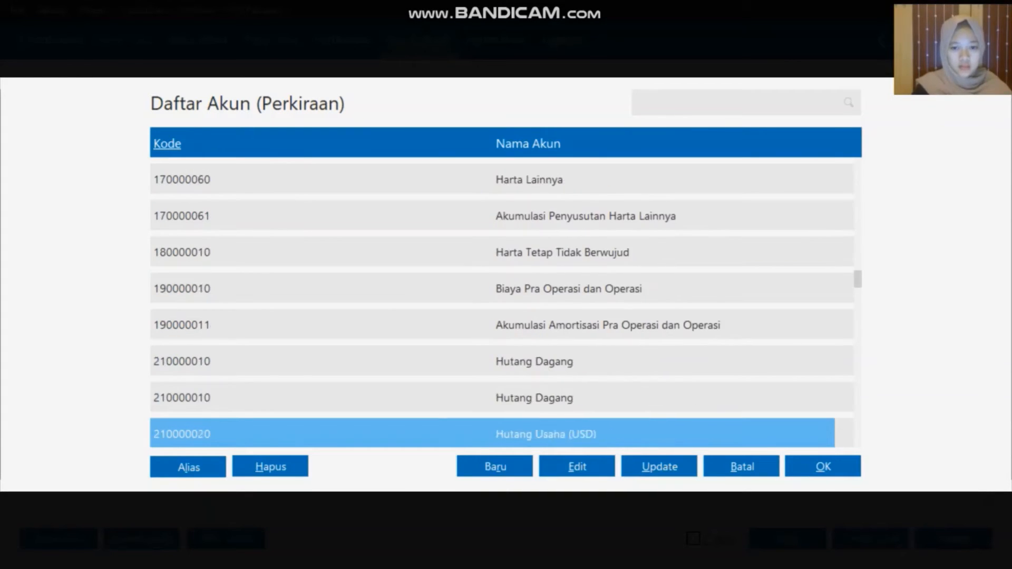
pyautogui.press('Down')
pyautogui.press('Down')
pyautogui.press('Down')
pyautogui.press('Down')
pyautogui.press('Down')
pyautogui.press('Down')
pyautogui.press('Down')
pyautogui.press('Down')
pyautogui.press('Down')
pyautogui.press('Down')
pyautogui.press('Down')
pyautogui.press('Down')
pyautogui.press('Down')
pyautogui.press('Down')
pyautogui.press('Down')
pyautogui.press('Down')
pyautogui.press('Down')
pyautogui.press('Down')
pyautogui.press('Down')
pyautogui.press('Down')
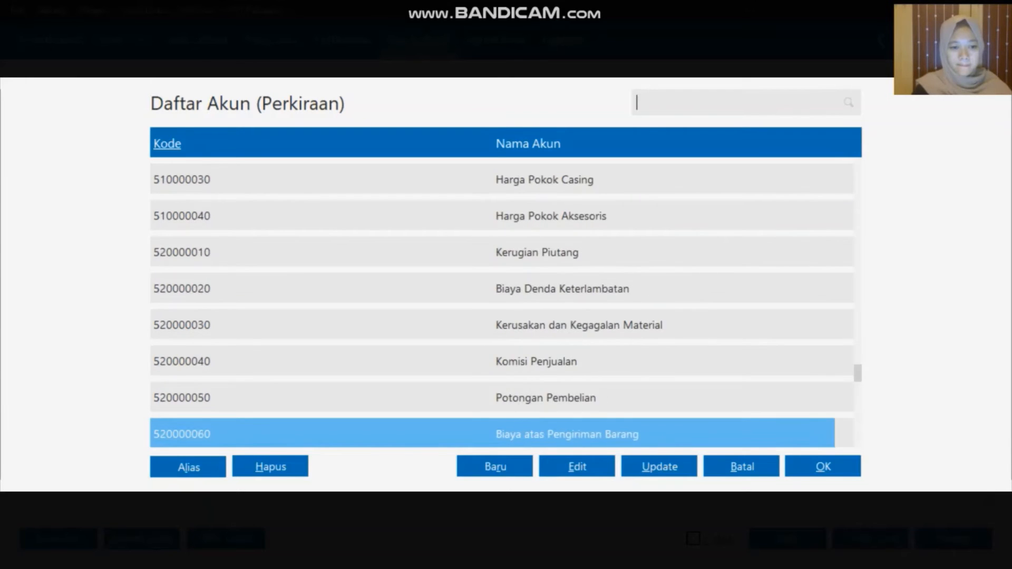
pyautogui.press('Down')
pyautogui.press('Down')
pyautogui.press('Down')
pyautogui.press('Down')
pyautogui.press('Down')
pyautogui.press('Down')
pyautogui.press('Down')
pyautogui.press('Down')
pyautogui.press('Down')
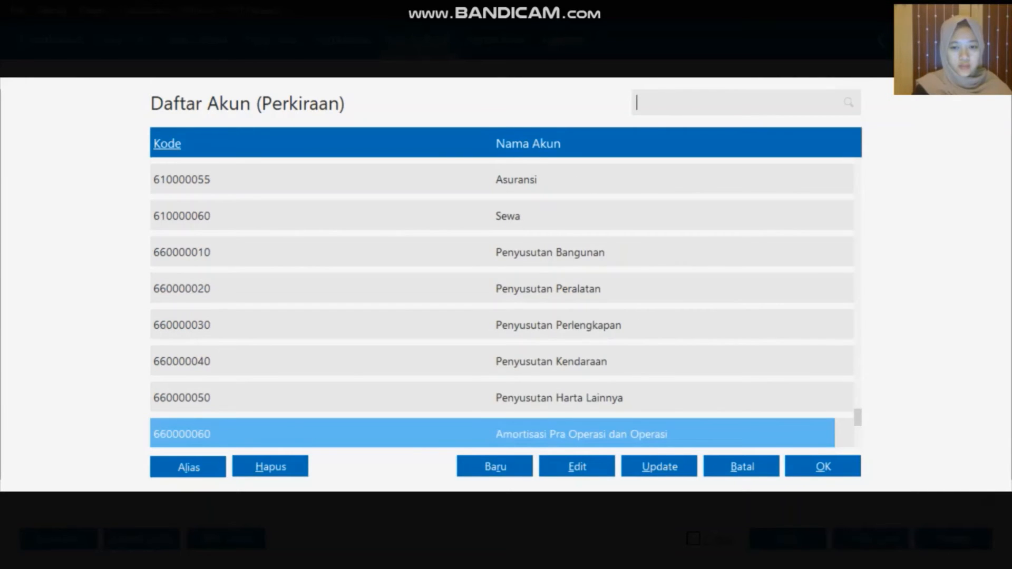
pyautogui.press('Up')
pyautogui.press('Up')
pyautogui.press('Up')
pyautogui.press('Up')
pyautogui.press('Up')
pyautogui.press('Up')
pyautogui.press('Up')
pyautogui.press('Up')
pyautogui.press('Up')
pyautogui.press('Up')
pyautogui.press('Up')
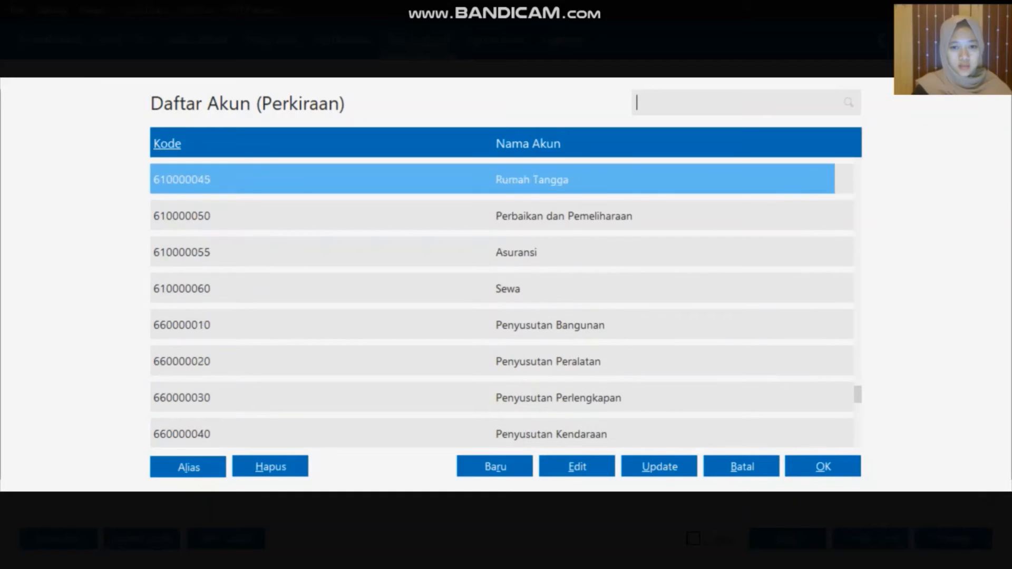
pyautogui.press('Up')
pyautogui.press('Up')
pyautogui.press('Up')
pyautogui.press('Up')
pyautogui.press('Up')
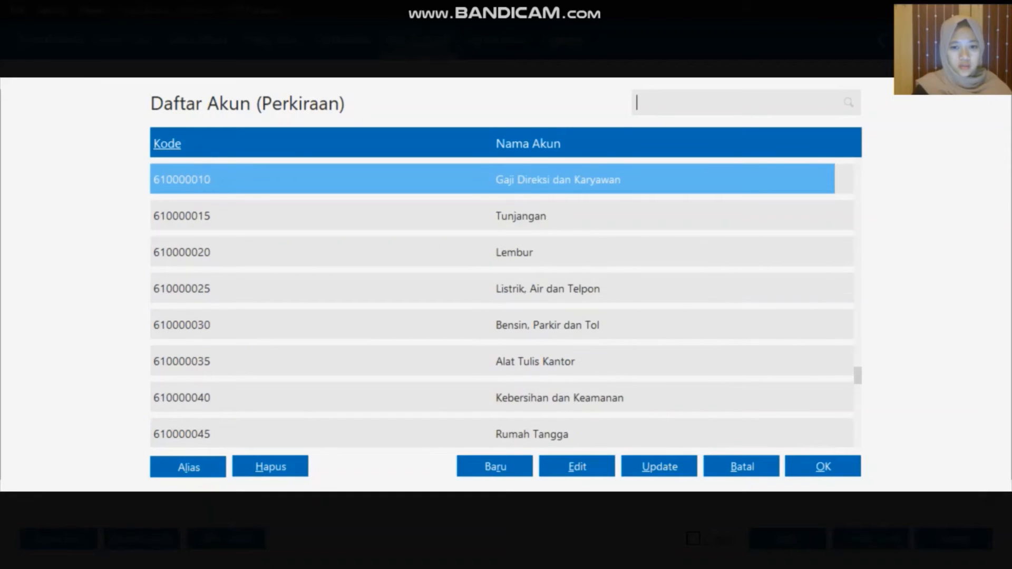
pyautogui.click(586, 325)
pyautogui.click(801, 468)
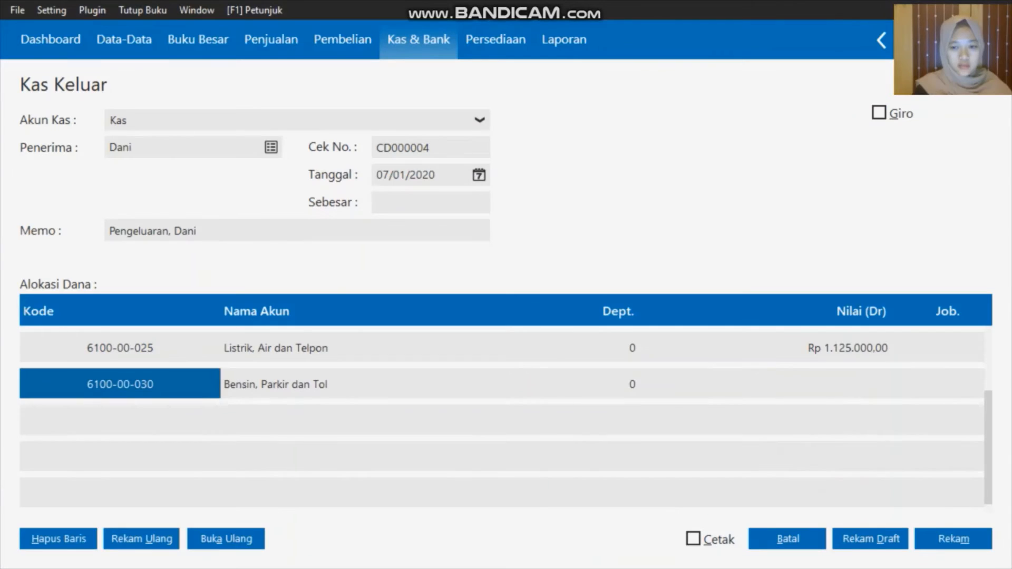
pyautogui.click(838, 381)
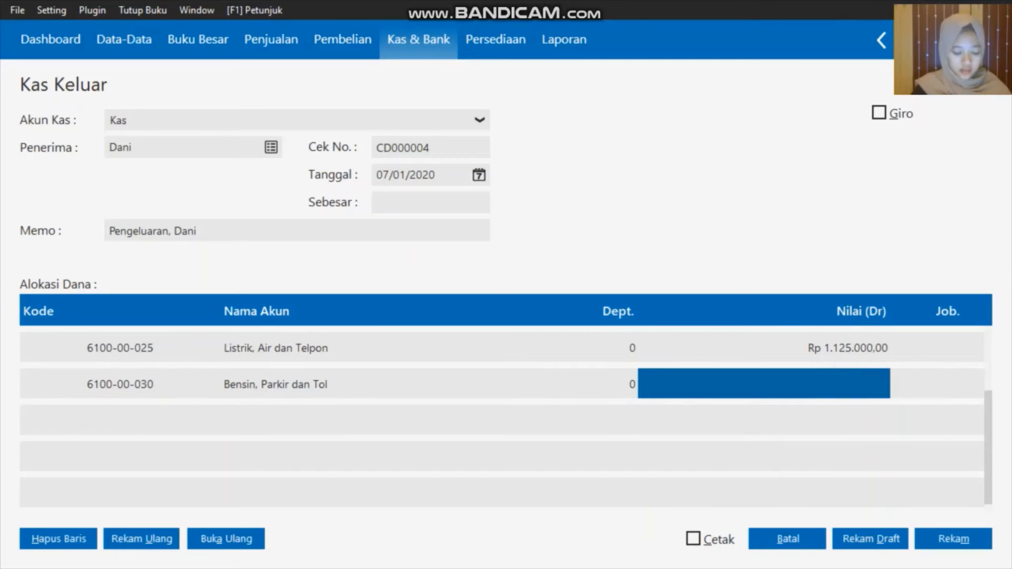
pyautogui.write('25')
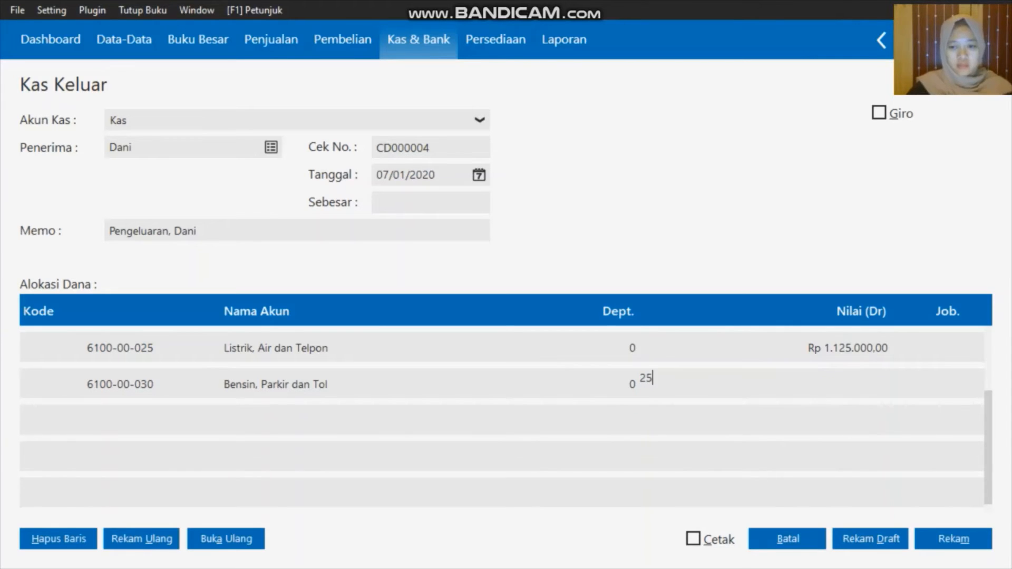
pyautogui.write('000')
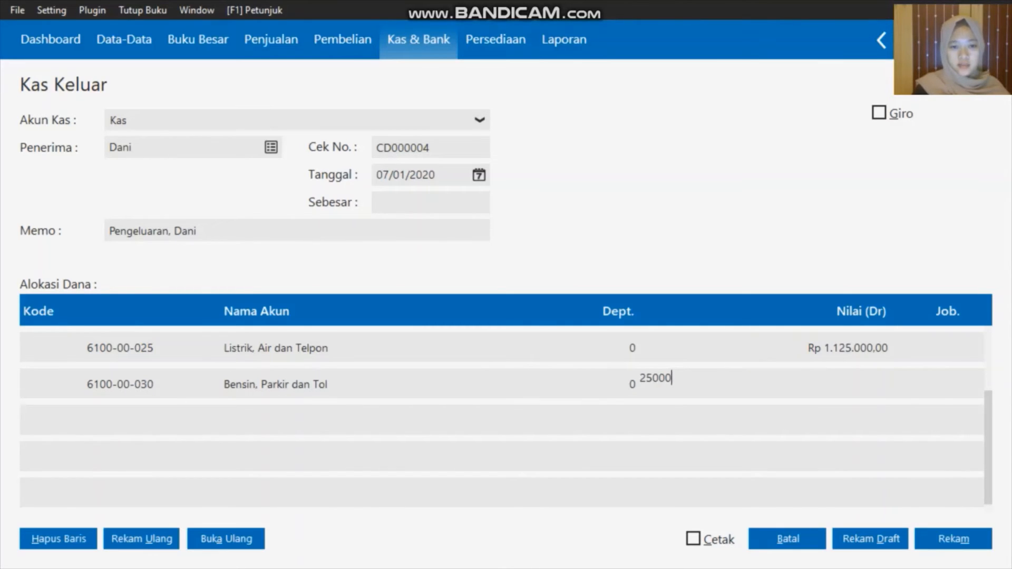
pyautogui.press('Return')
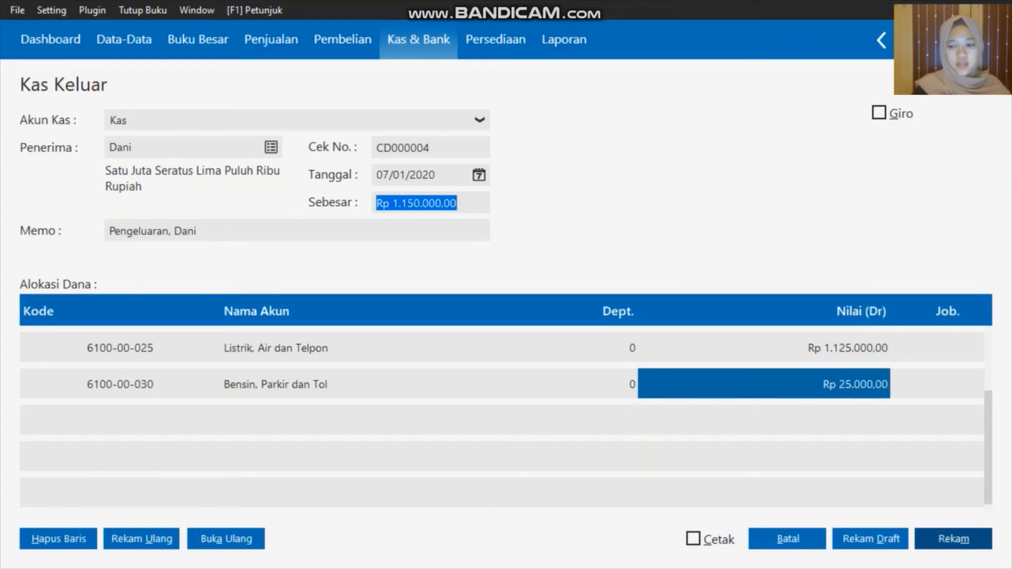
# Save the Kas Keluar entry with Rekam, close the blank form, and go to Penjualan
pyautogui.click(954, 538)
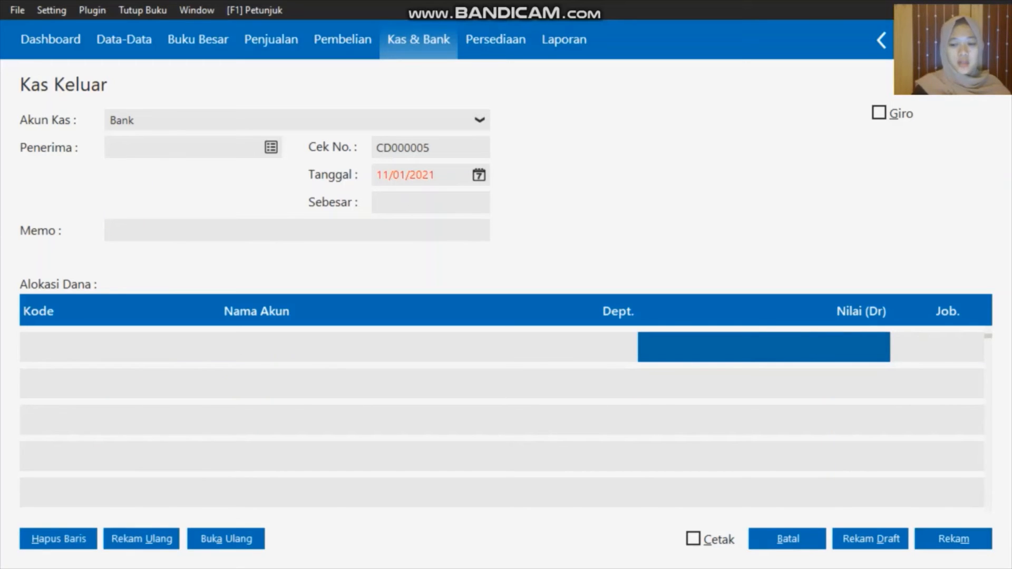
pyautogui.click(788, 539)
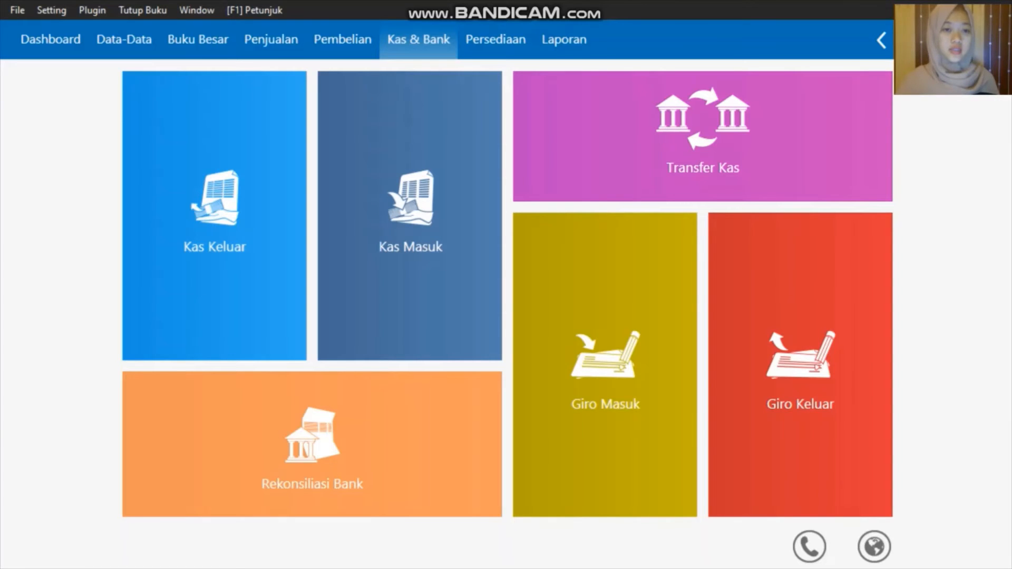
pyautogui.click(272, 41)
# Start a new Penawaran Harga for customer C-004 dated 08/01/2020
pyautogui.moveTo(221, 137)
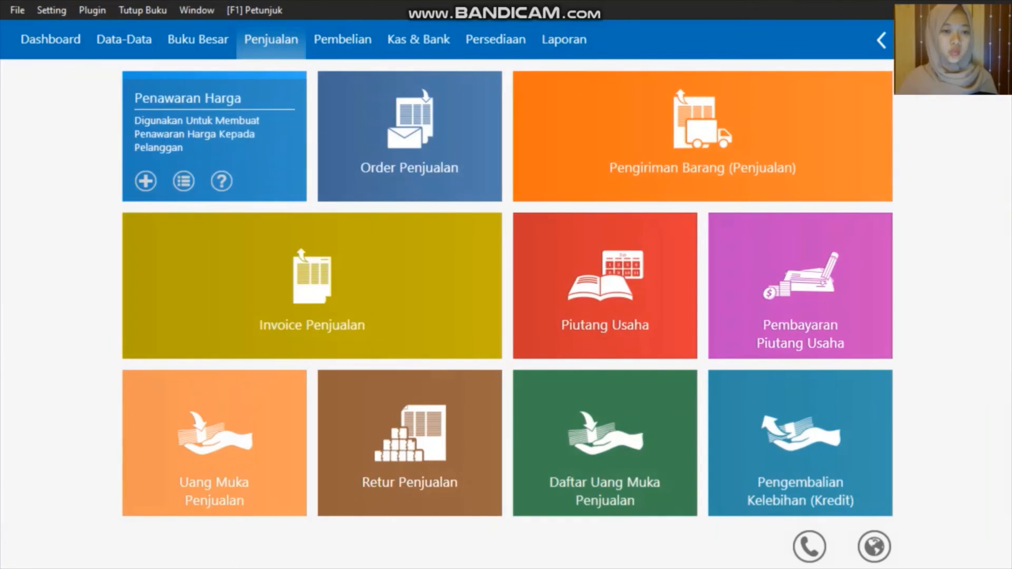
pyautogui.click(146, 182)
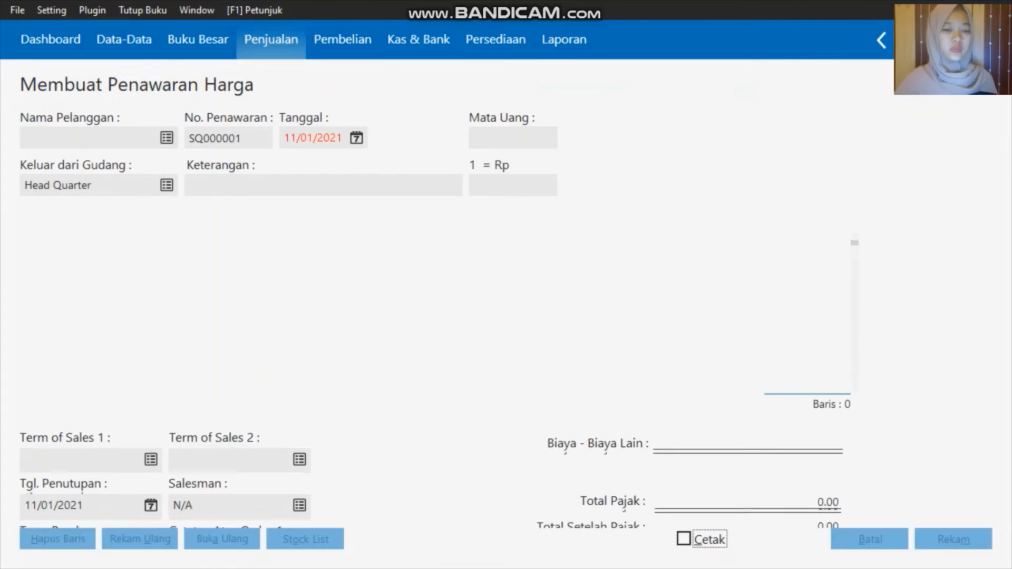
pyautogui.click(166, 134)
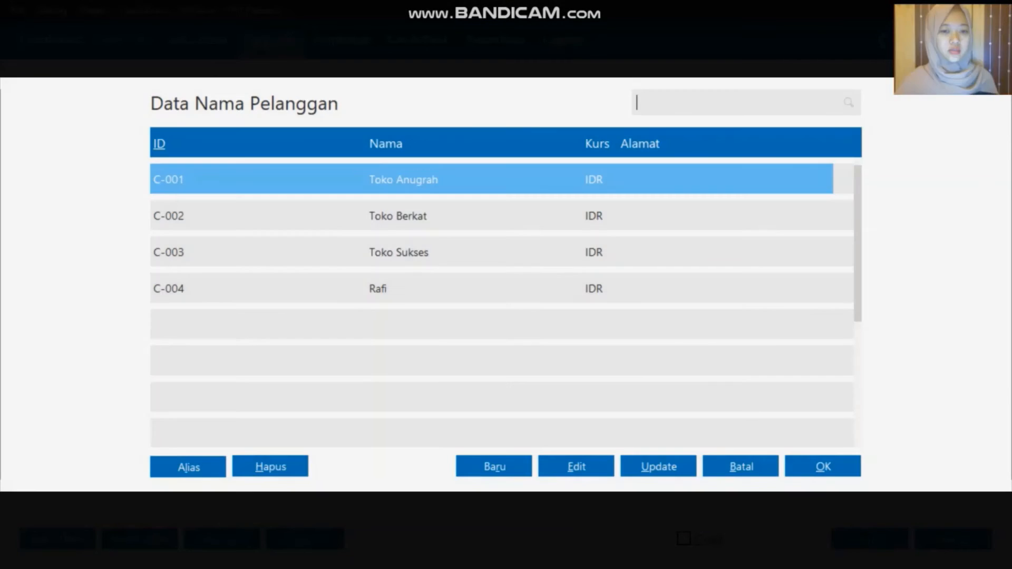
pyautogui.click(495, 293)
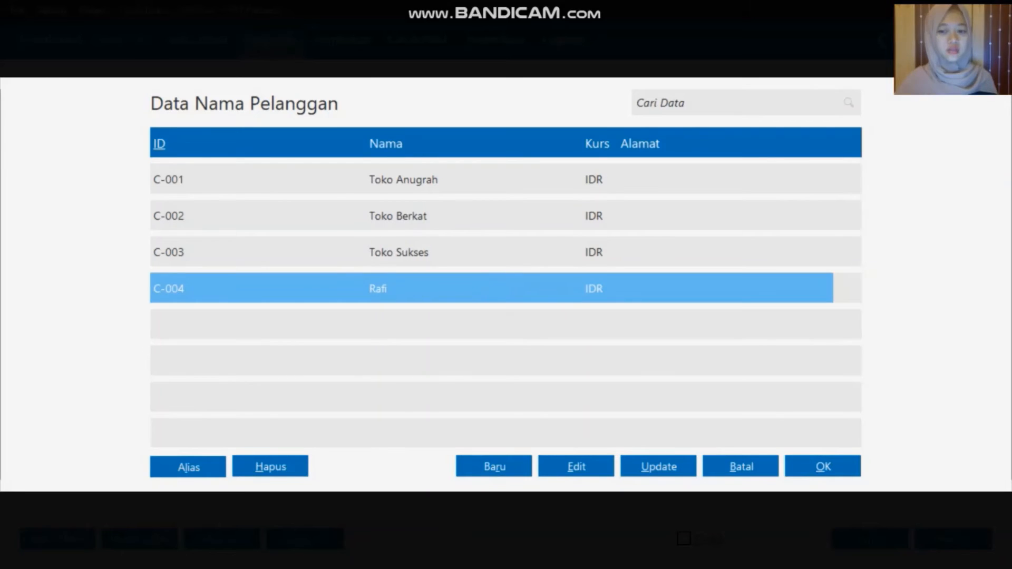
pyautogui.press('Return')
pyautogui.click(356, 134)
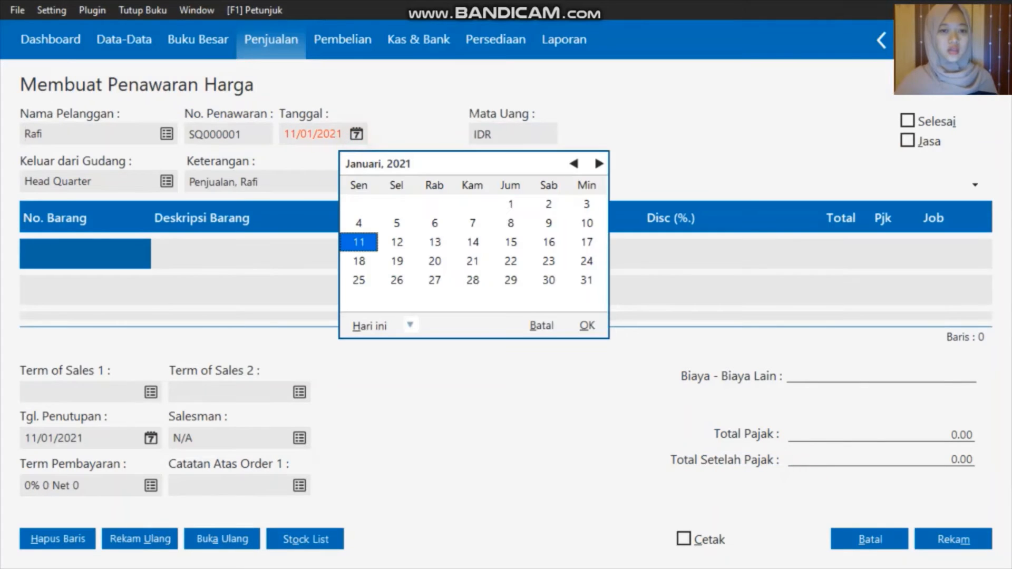
pyautogui.click(410, 326)
pyautogui.click(486, 461)
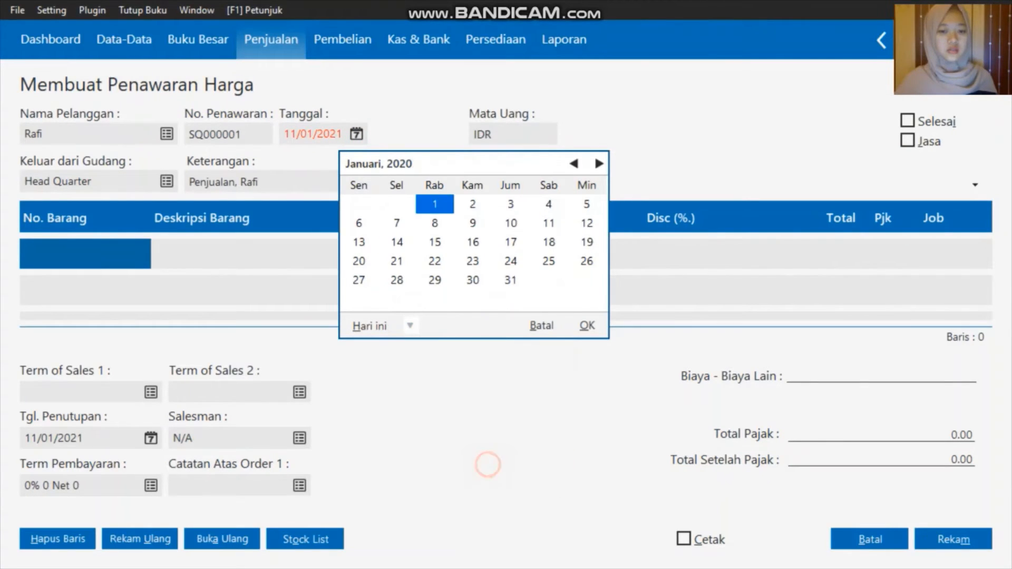
pyautogui.click(434, 223)
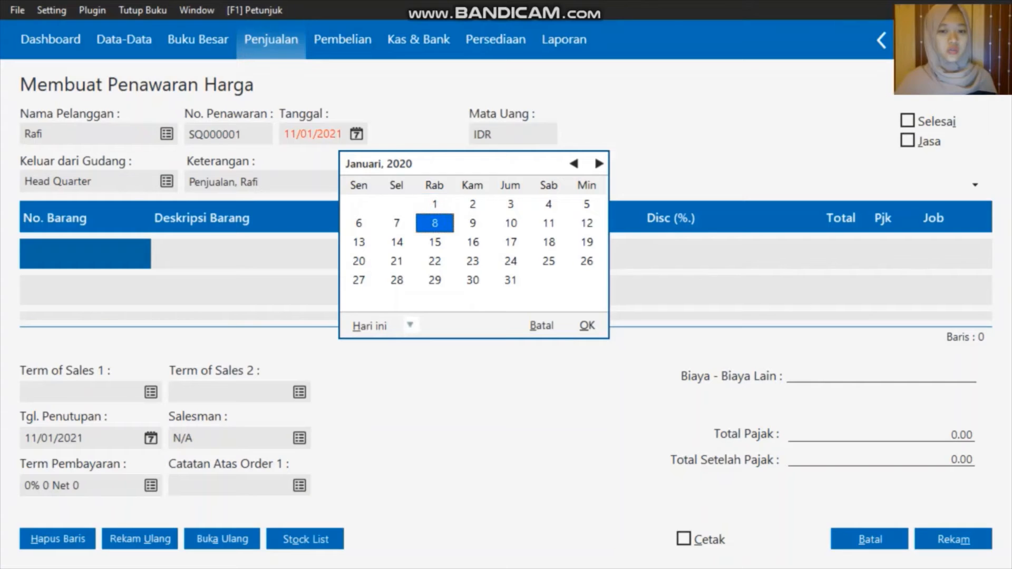
pyautogui.click(588, 326)
# Mark the quotation as Jasa and describe the first line as 'Menerima Service'
pyautogui.click(908, 140)
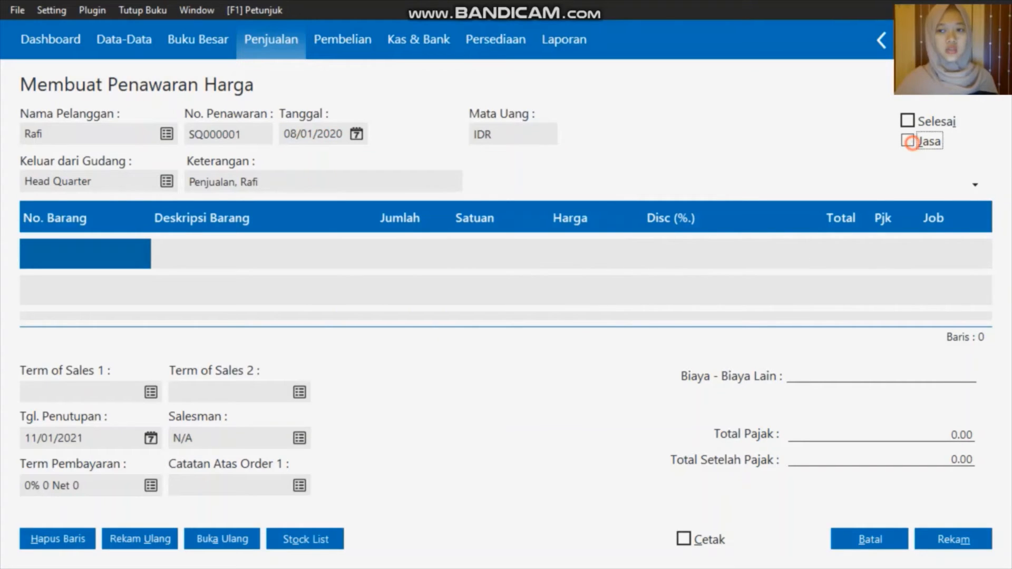
pyautogui.click(152, 260)
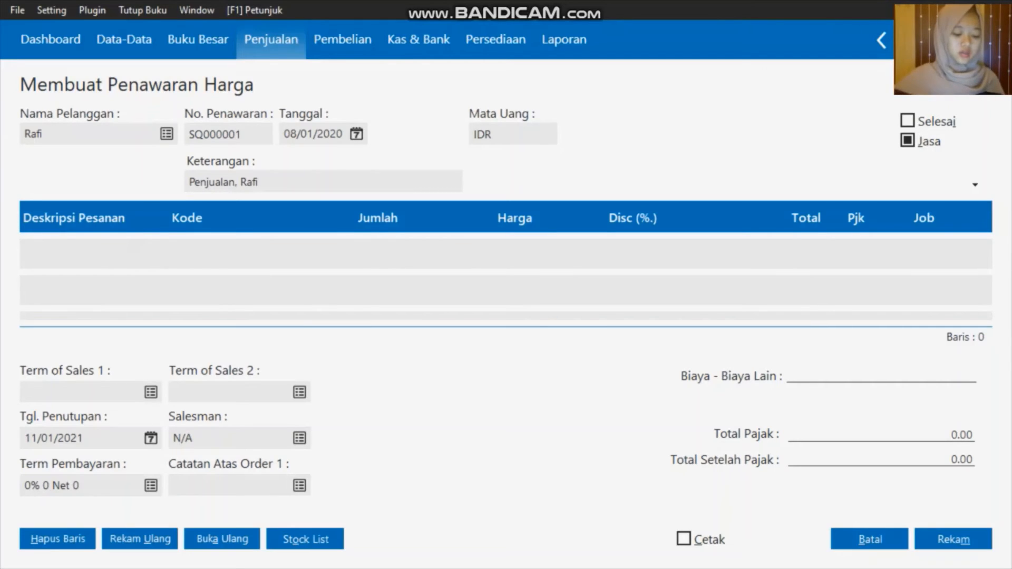
pyautogui.write('M')
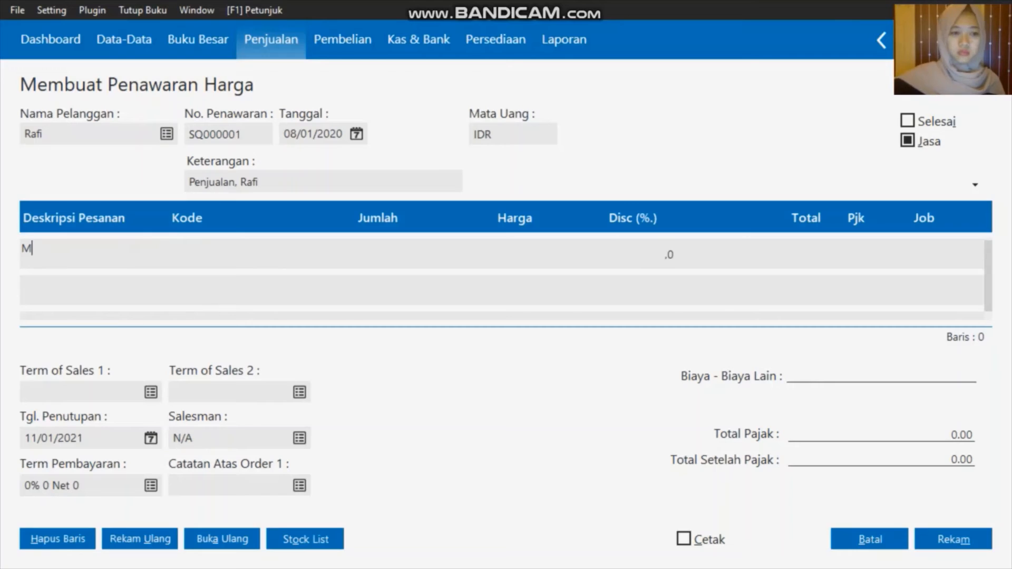
pyautogui.write('eneri')
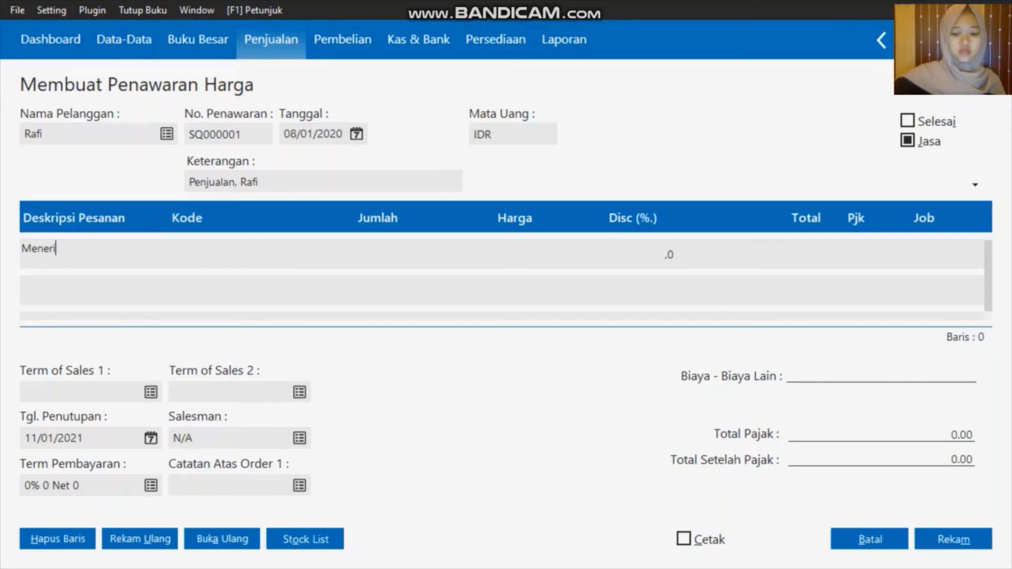
pyautogui.write('ma Servi')
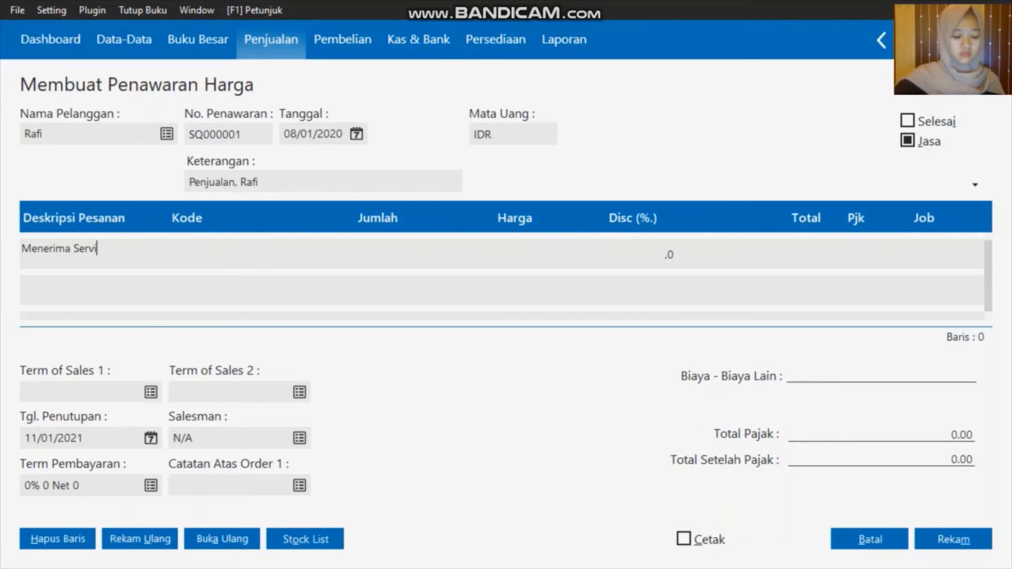
pyautogui.write('ce')
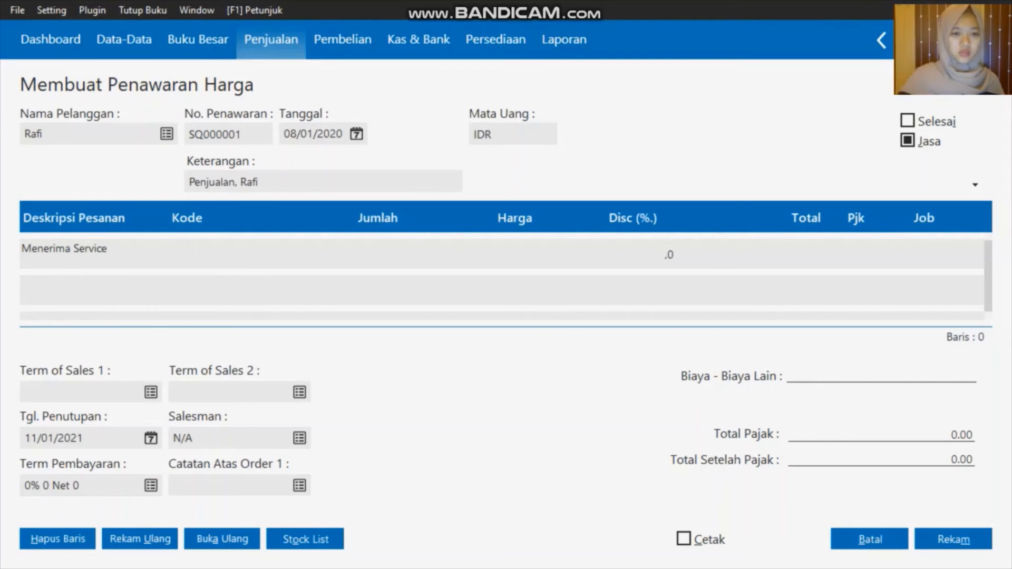
# Create account 4100-00-041 Pendapatan Jasa under the Pendapatan Usaha classification
pyautogui.click(195, 260)
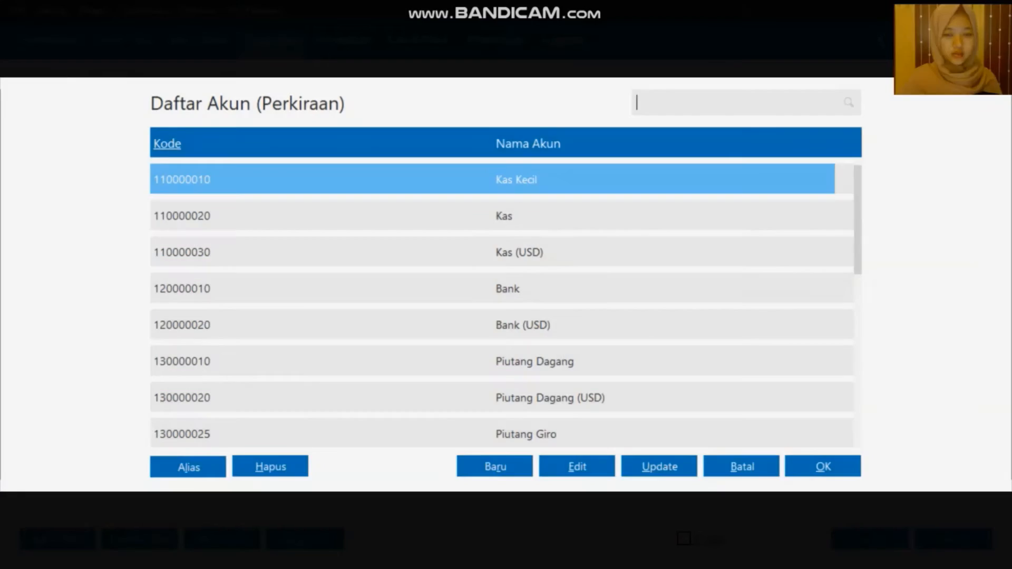
pyautogui.press('Down')
pyautogui.press('Down')
pyautogui.press('Down')
pyautogui.press('Down')
pyautogui.press('Down')
pyautogui.press('Down')
pyautogui.press('Down')
pyautogui.press('Down')
pyautogui.press('Down')
pyautogui.press('Down')
pyautogui.press('Down')
pyautogui.press('Down')
pyautogui.press('Down')
pyautogui.press('Down')
pyautogui.press('Down')
pyautogui.press('Down')
pyautogui.press('Down')
pyautogui.press('Down')
pyautogui.press('Down')
pyautogui.press('Down')
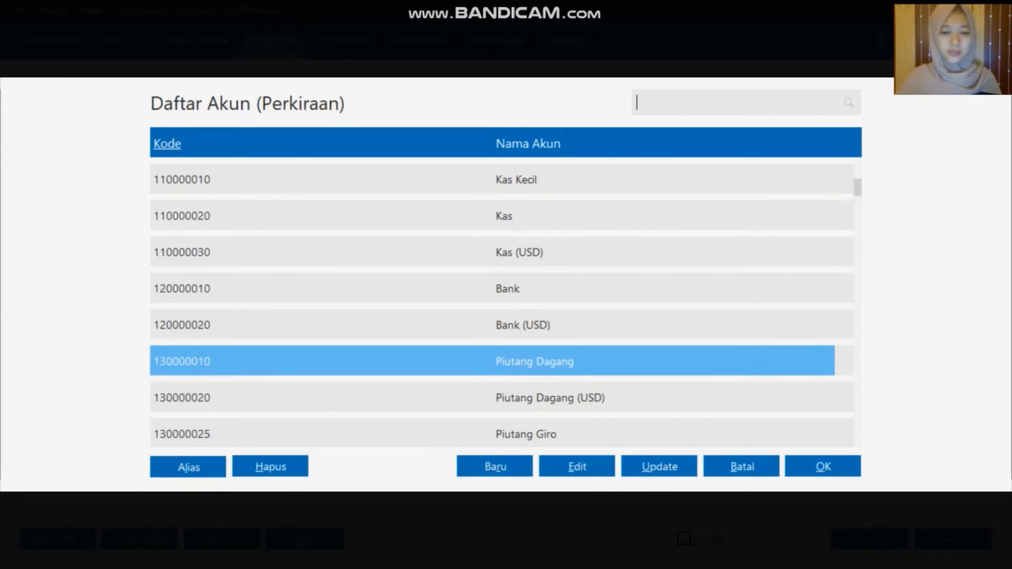
pyautogui.press('Down')
pyautogui.press('Down')
pyautogui.press('Down')
pyautogui.press('Down')
pyautogui.press('Down')
pyautogui.press('Down')
pyautogui.press('Down')
pyautogui.press('Down')
pyautogui.press('Down')
pyautogui.press('Down')
pyautogui.press('Down')
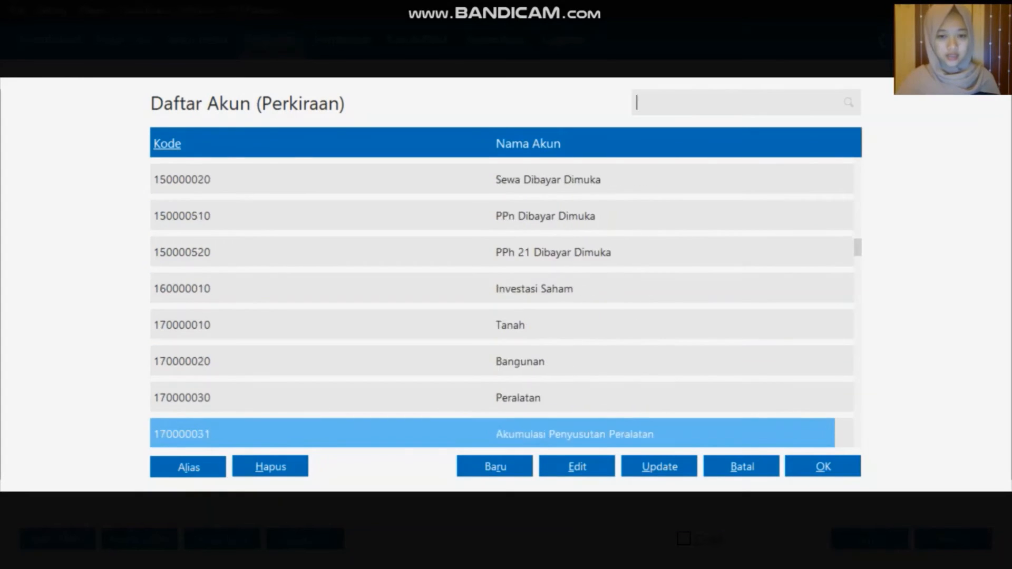
pyautogui.press('Up')
pyautogui.press('Up')
pyautogui.press('Up')
pyautogui.press('Up')
pyautogui.press('Up')
pyautogui.press('Up')
pyautogui.press('Up')
pyautogui.press('Up')
pyautogui.press('Up')
pyautogui.click(496, 467)
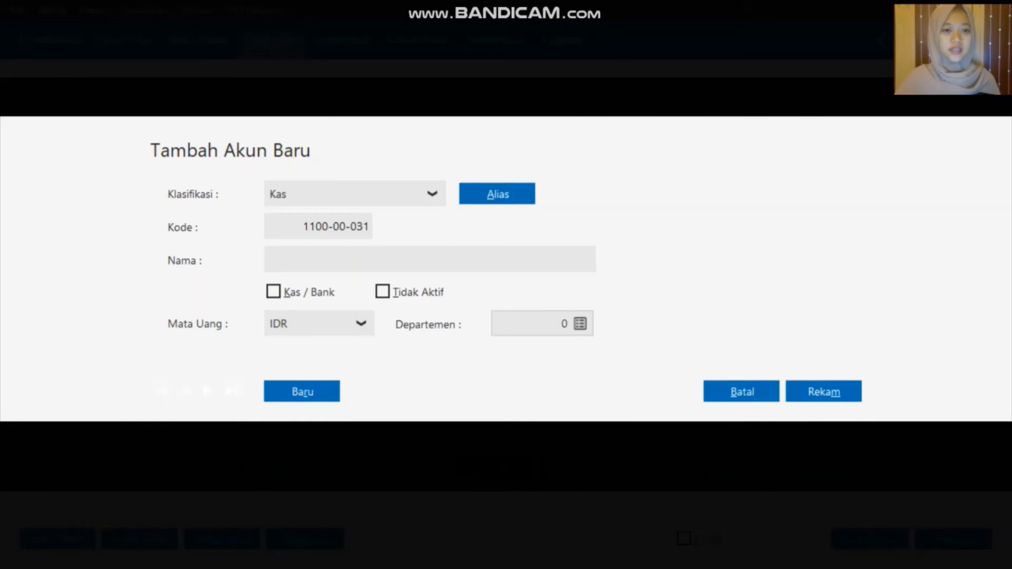
pyautogui.click(432, 193)
pyautogui.press('Down')
pyautogui.press('Down')
pyautogui.press('Down')
pyautogui.press('Down')
pyautogui.press('Down')
pyautogui.press('Down')
pyautogui.press('Down')
pyautogui.press('Down')
pyautogui.press('Down')
pyautogui.press('Down')
pyautogui.press('Down')
pyautogui.press('Down')
pyautogui.press('Down')
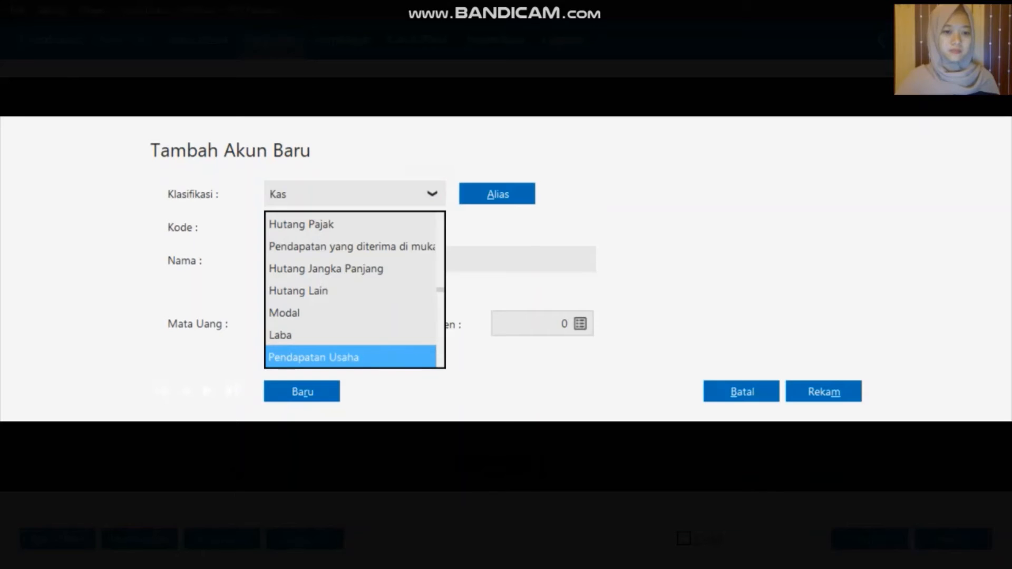
pyautogui.press('Up')
pyautogui.press('Up')
pyautogui.press('Up')
pyautogui.press('Up')
pyautogui.press('Up')
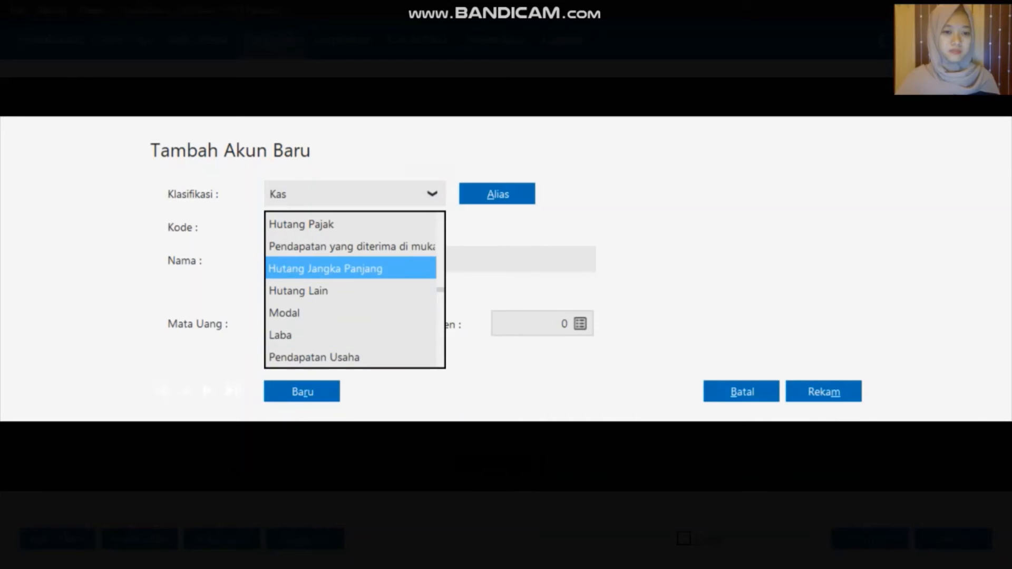
pyautogui.press('Down')
pyautogui.press('Down')
pyautogui.click(343, 355)
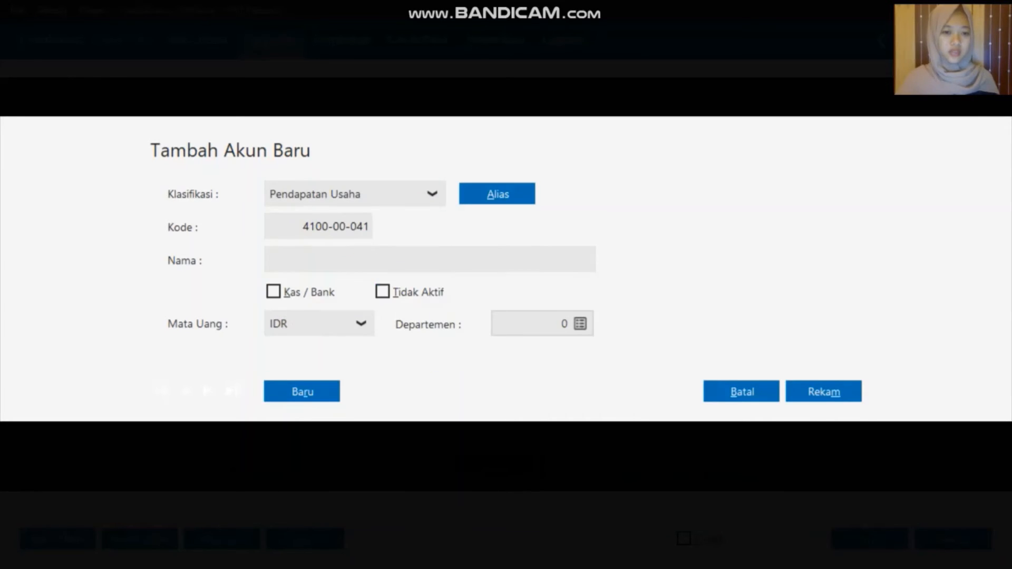
pyautogui.click(340, 266)
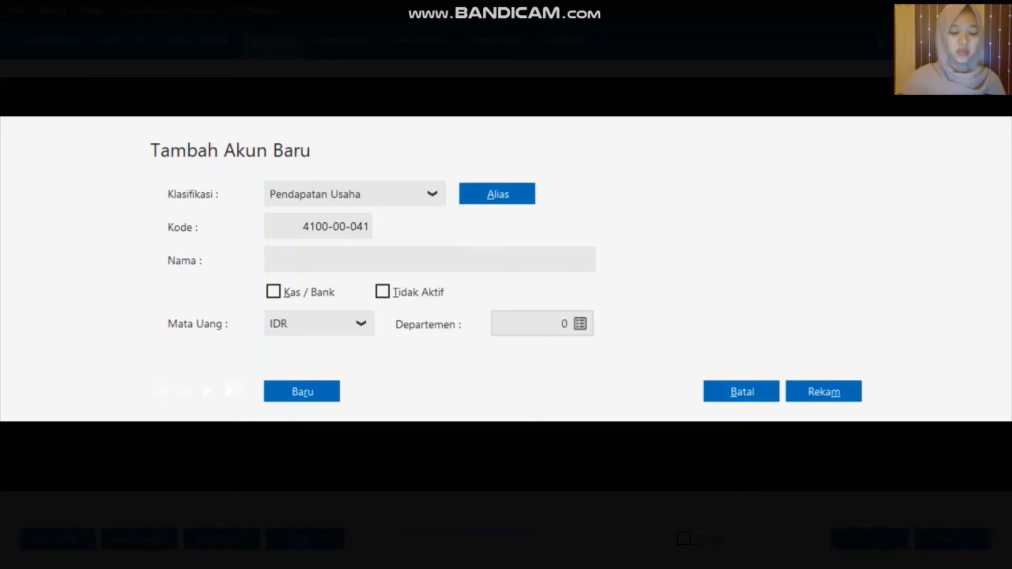
pyautogui.write('Pe')
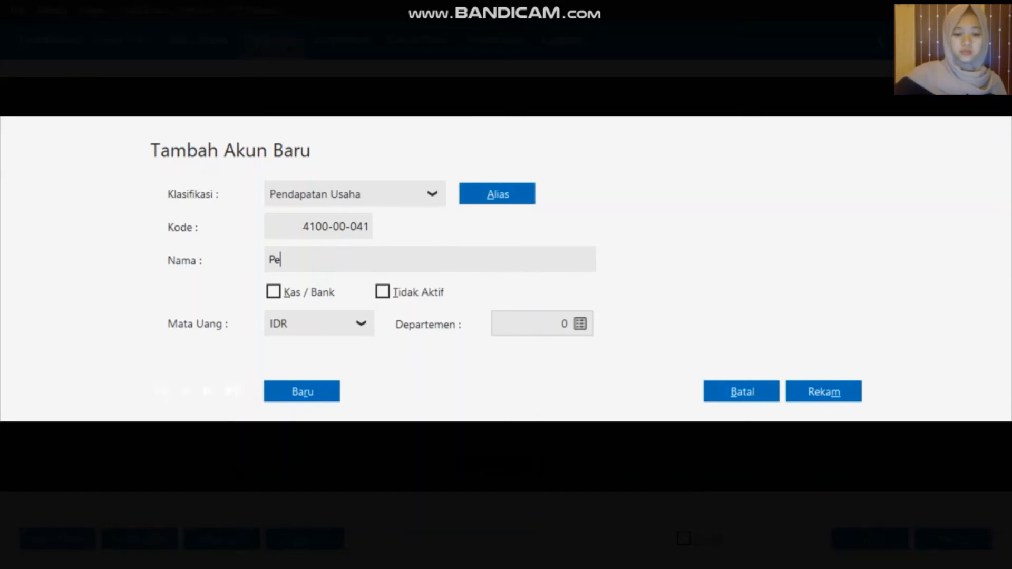
pyautogui.write('ndapat')
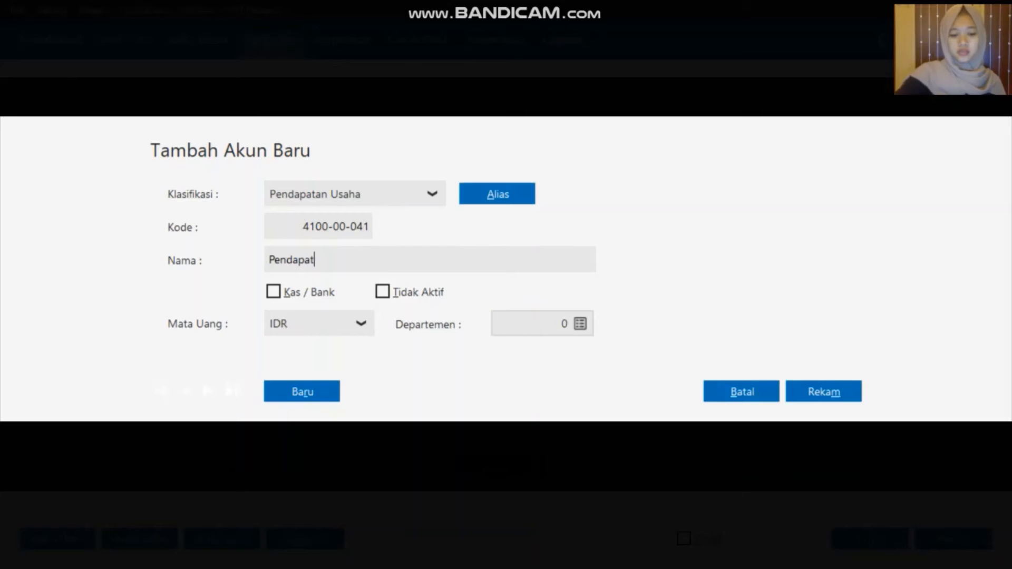
pyautogui.write('an J')
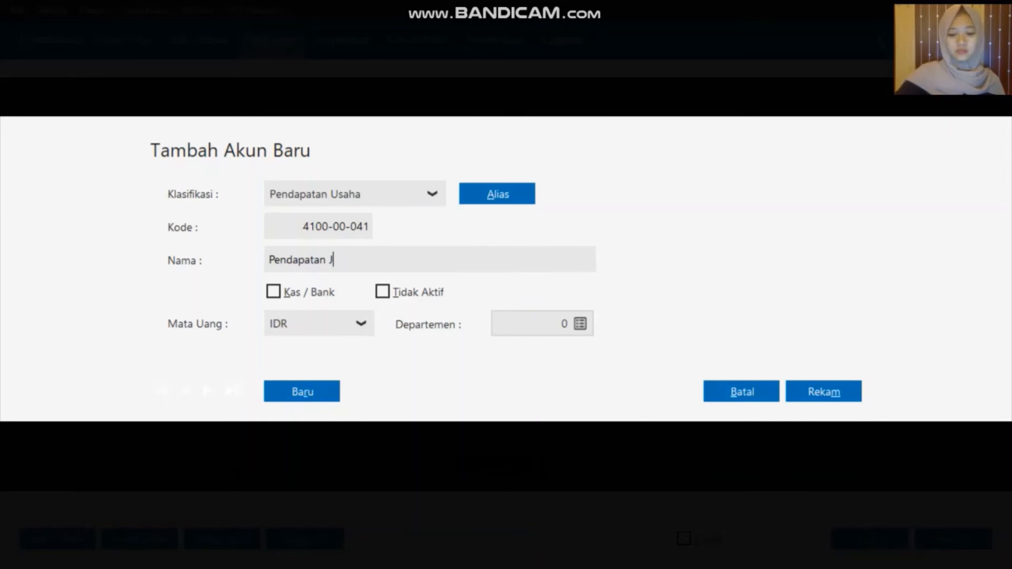
pyautogui.write('asa')
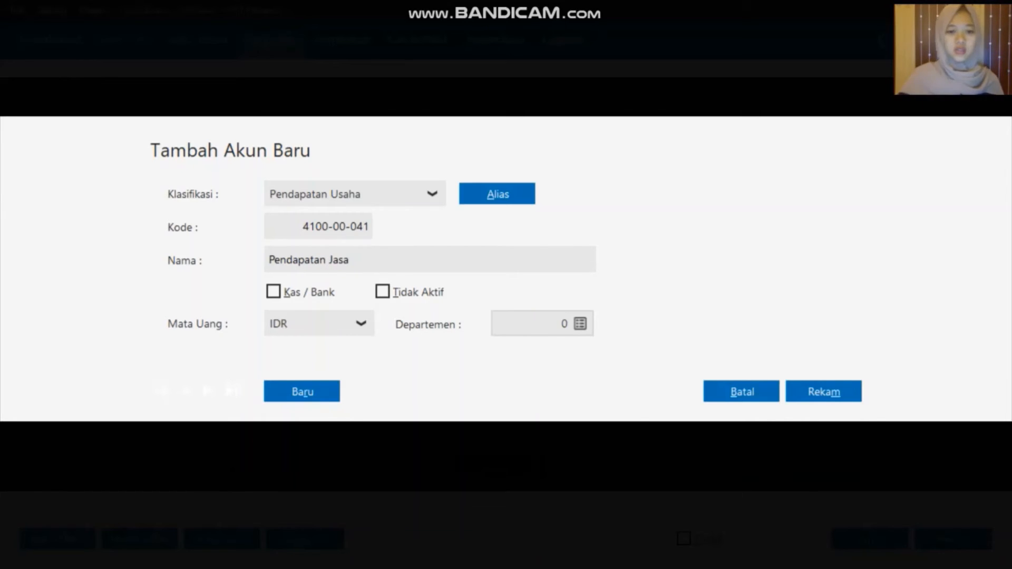
pyautogui.click(829, 387)
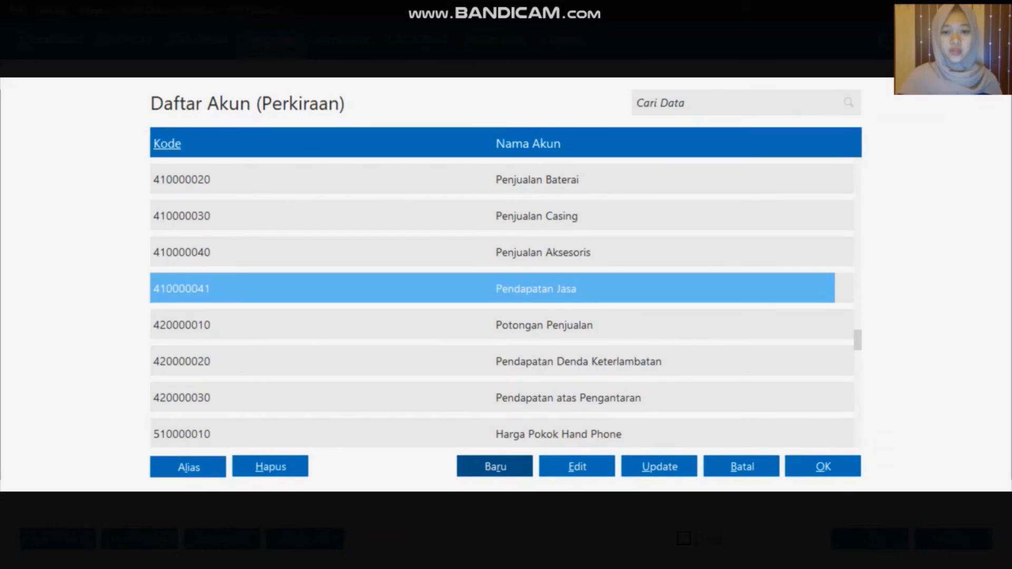
# Put Pendapatan Jasa on the line with quantity 1, price 200,000,000, 10% discount, and save
pyautogui.click(822, 466)
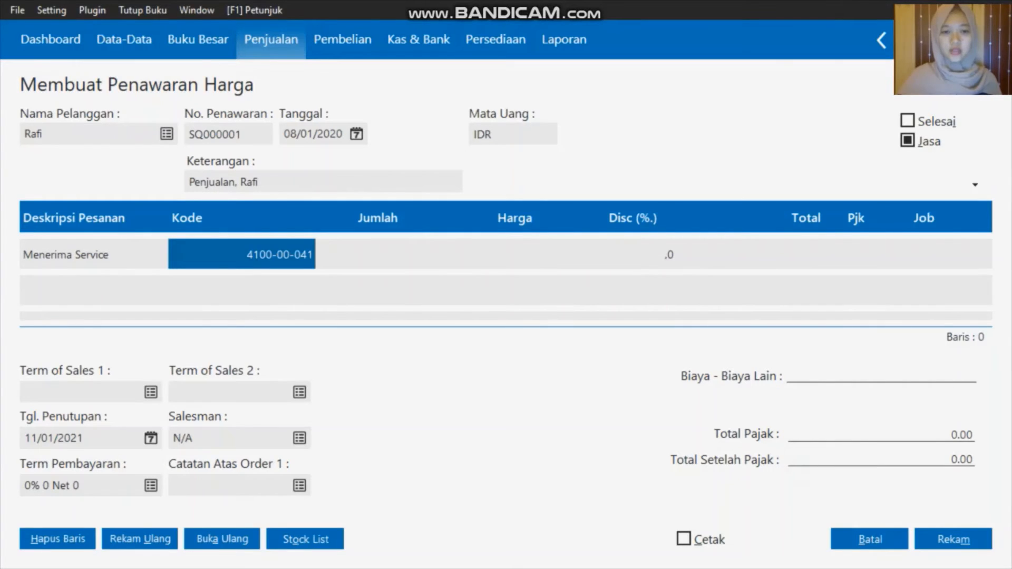
pyautogui.click(378, 253)
pyautogui.write('1')
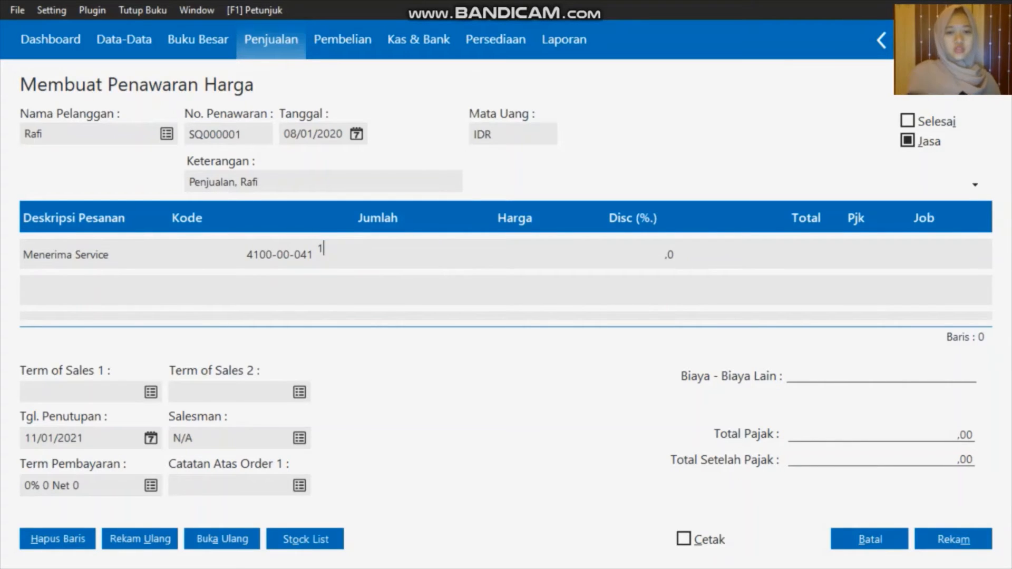
pyautogui.press('Tab')
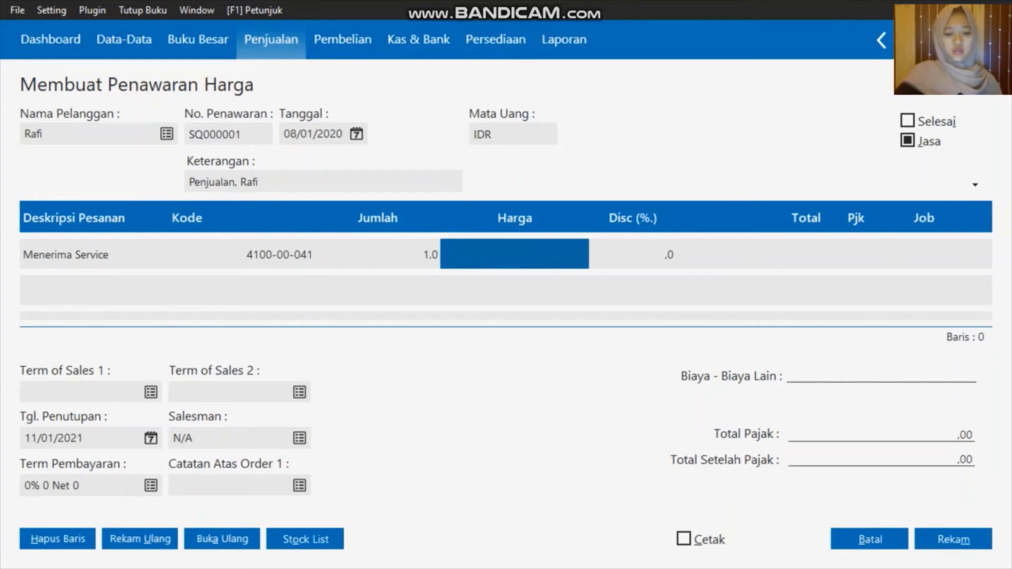
pyautogui.write('200000')
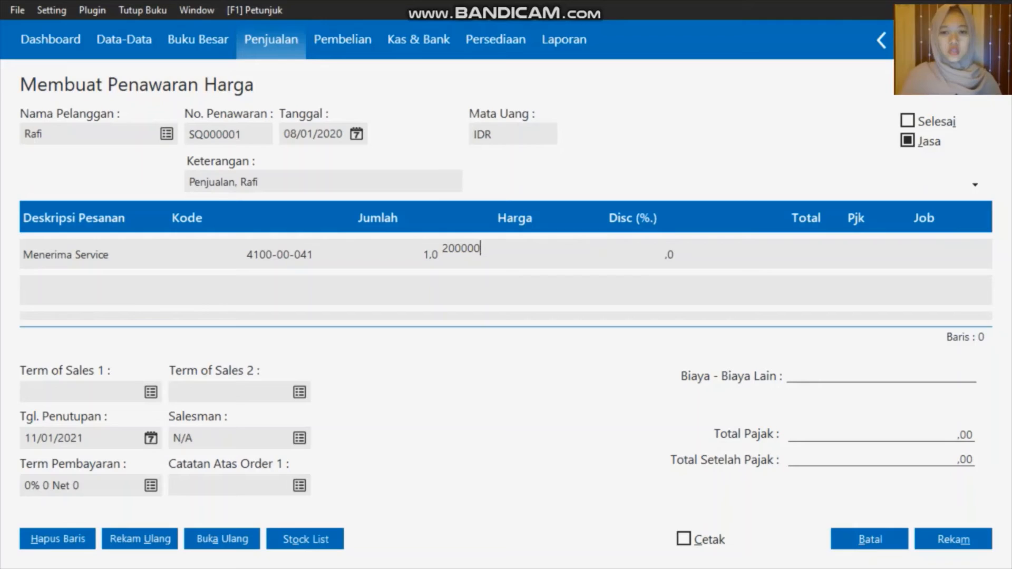
pyautogui.press('Tab')
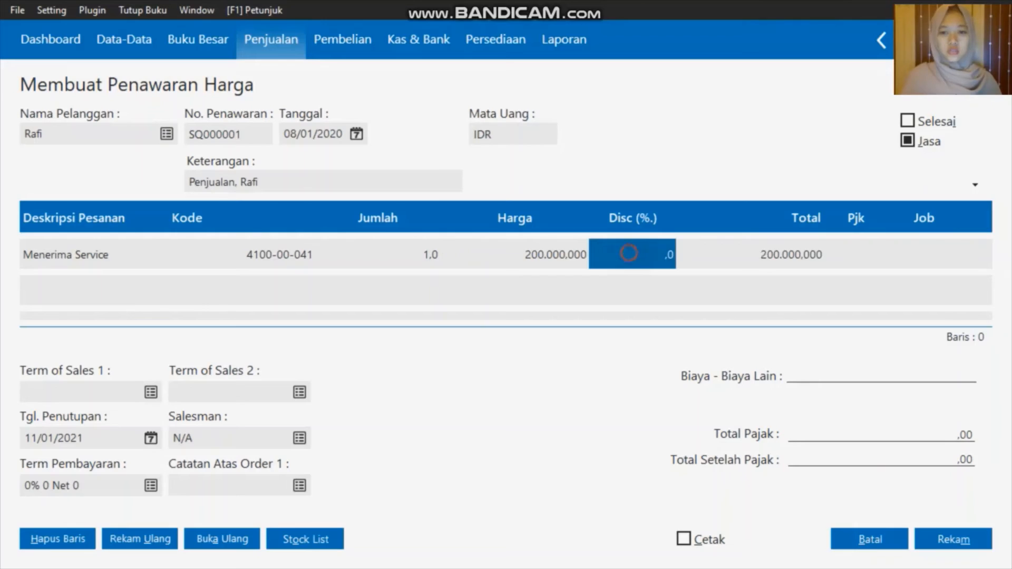
pyautogui.write('10')
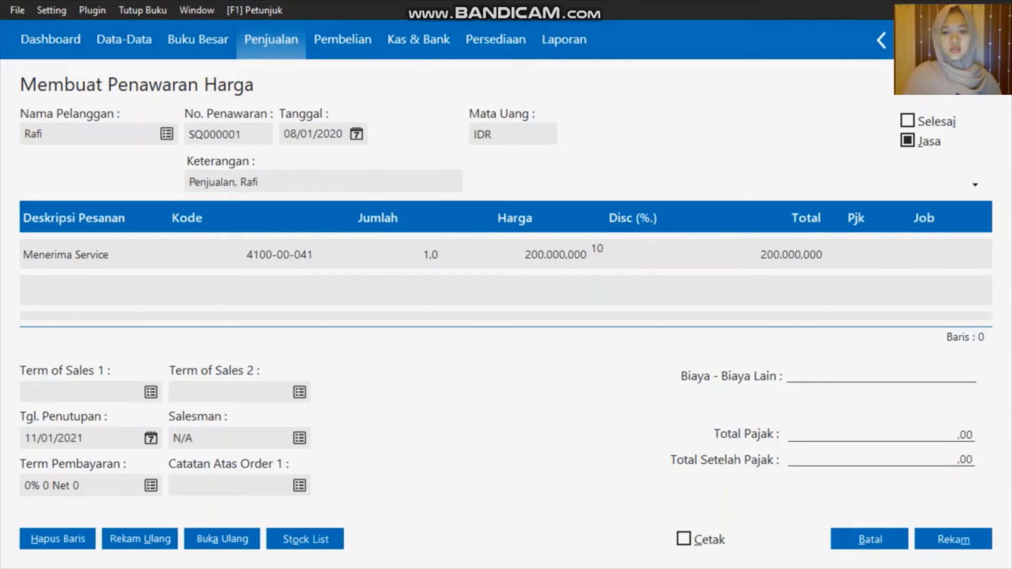
pyautogui.press('Tab')
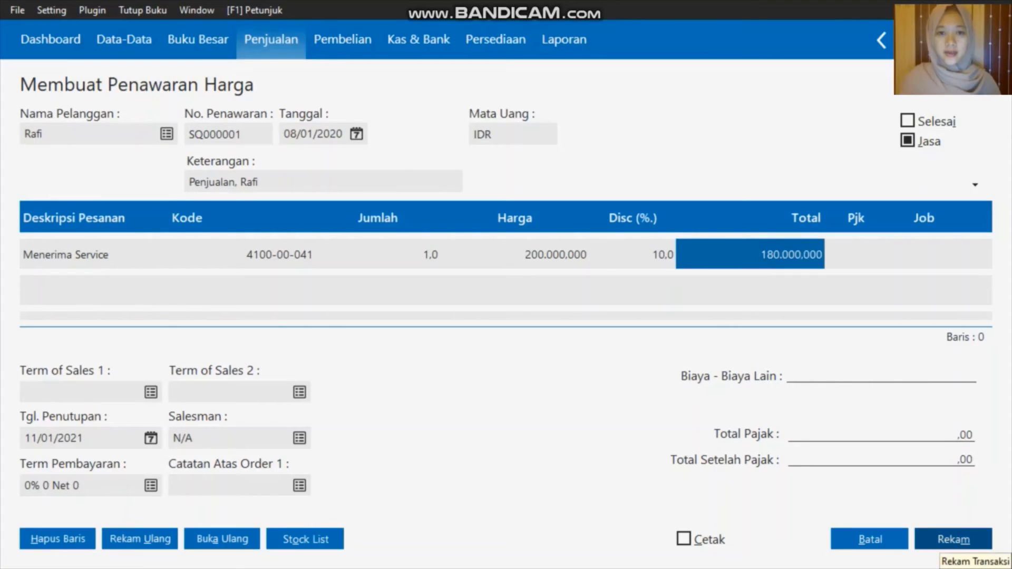
pyautogui.click(953, 540)
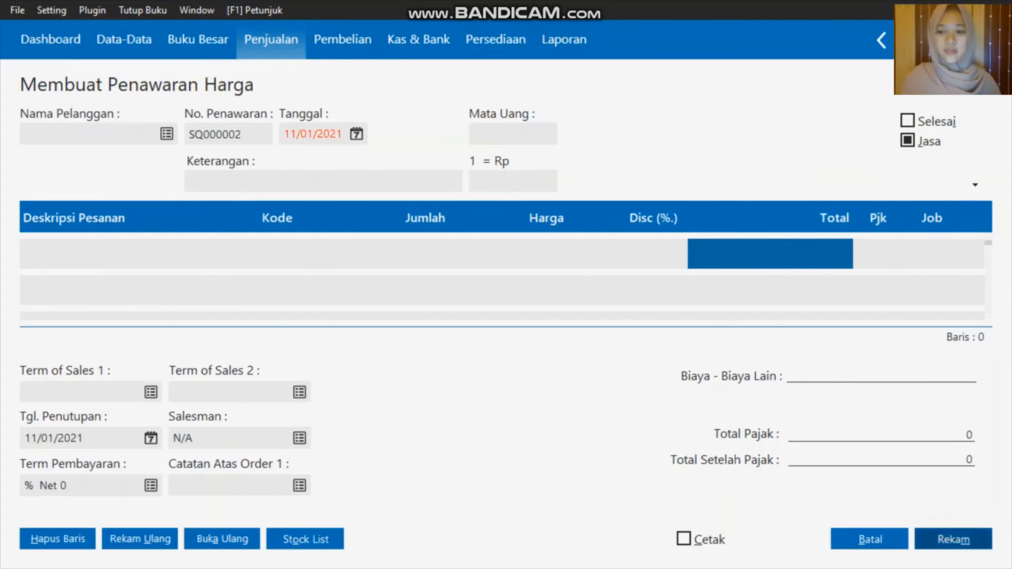
# Close the quotation form and start a new Pembayaran Hutang Usaha entry under Pembelian
pyautogui.click(869, 540)
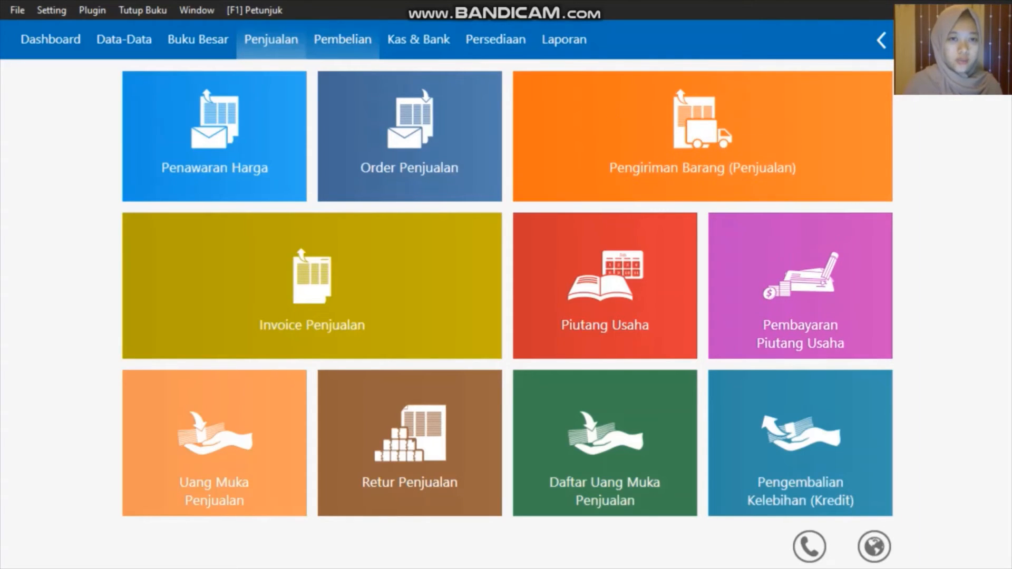
pyautogui.click(343, 40)
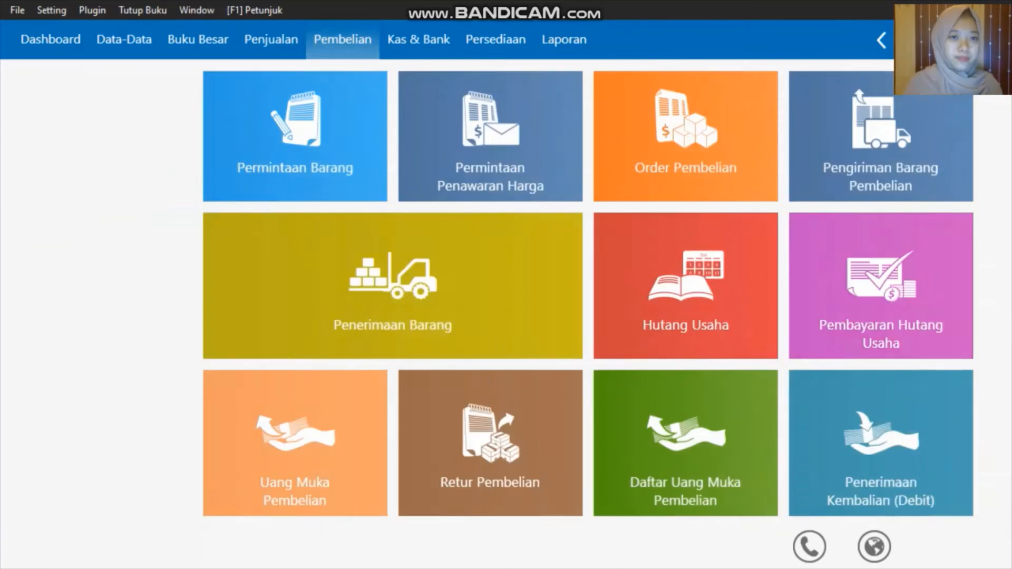
pyautogui.moveTo(732, 338)
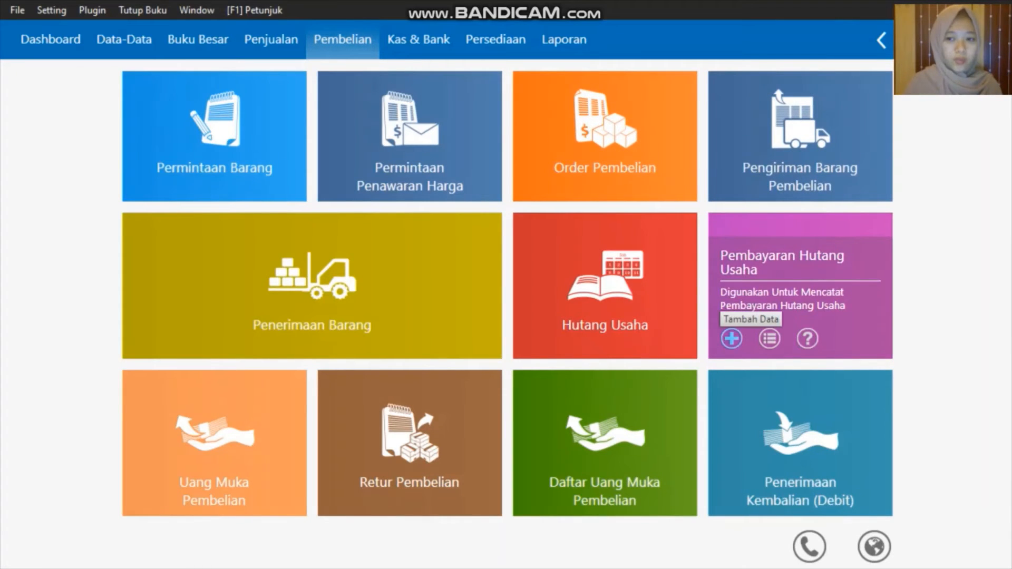
pyautogui.click(732, 338)
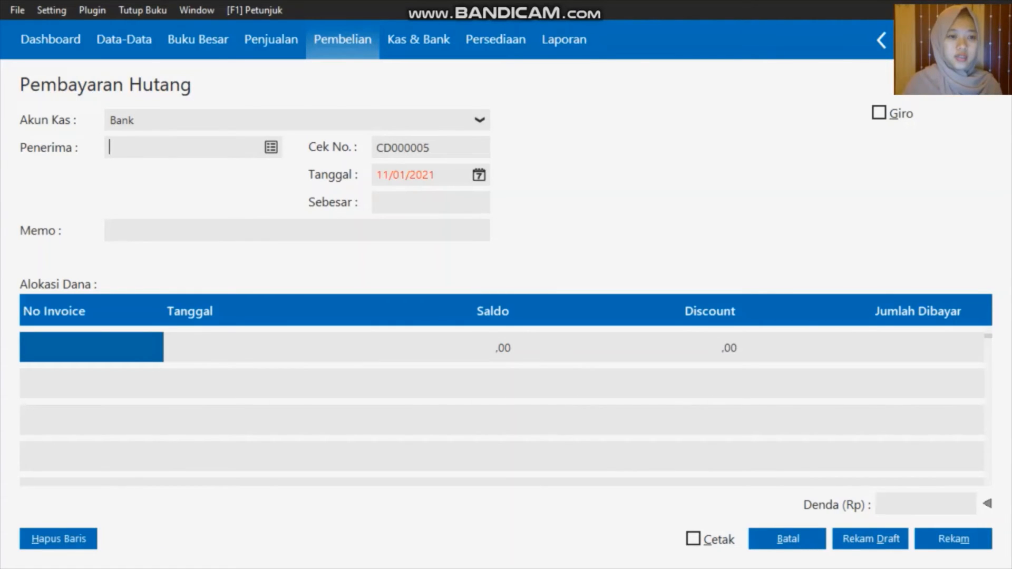
# Set the payee to Toko Semangat and the payment date to 15/01/2020
pyautogui.click(271, 147)
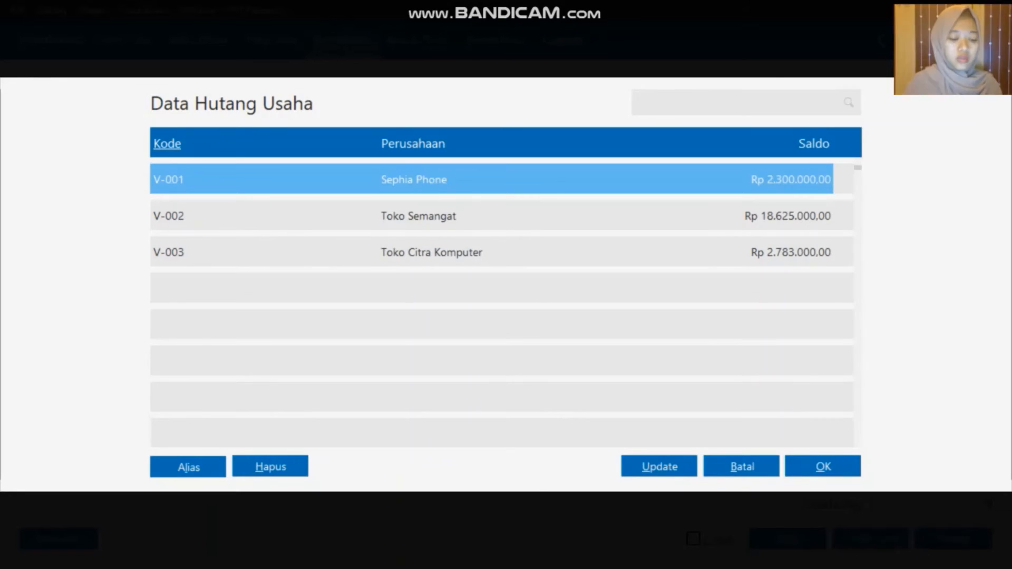
pyautogui.click(452, 218)
pyautogui.click(829, 467)
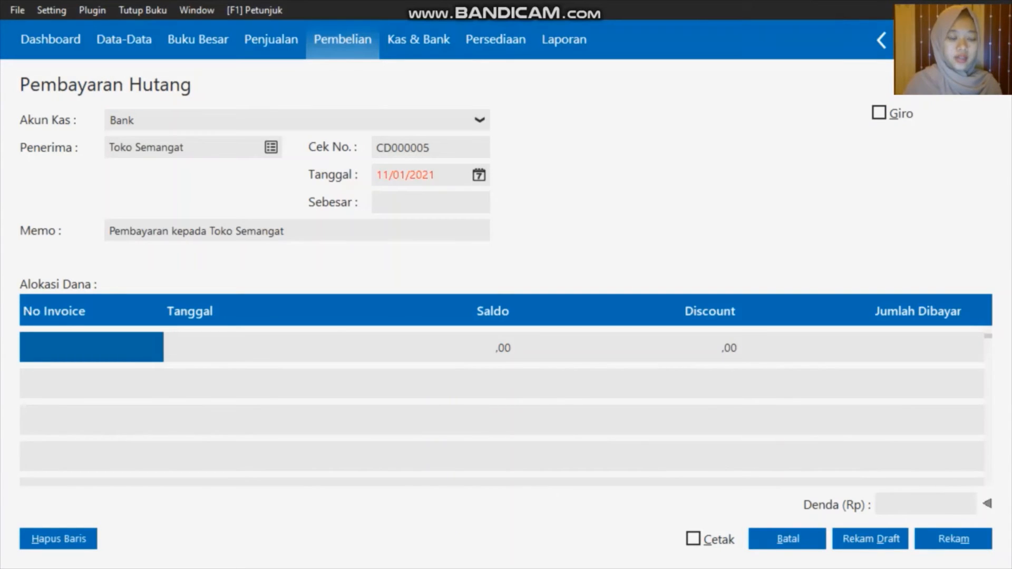
pyautogui.click(479, 175)
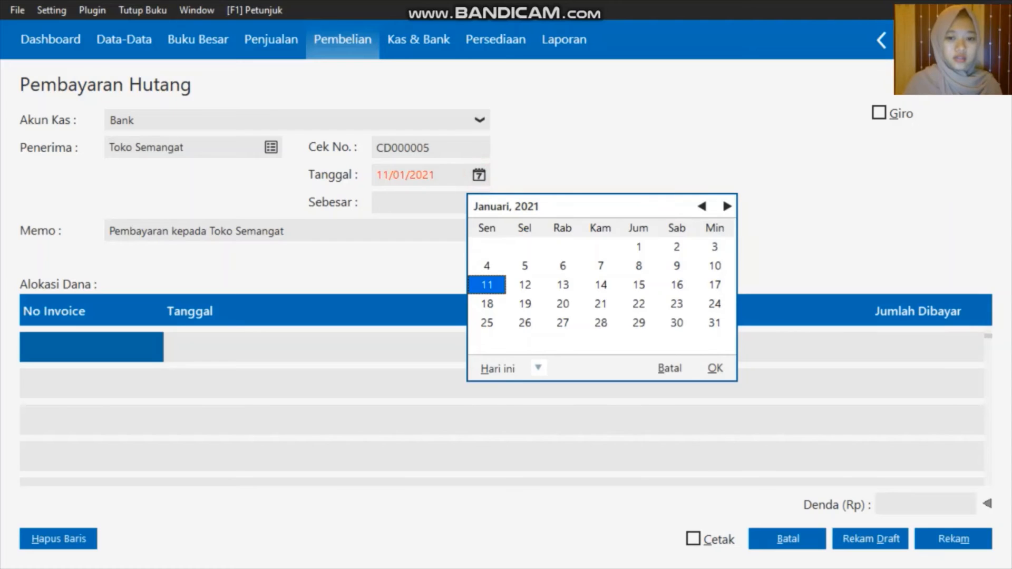
pyautogui.click(538, 368)
pyautogui.click(561, 330)
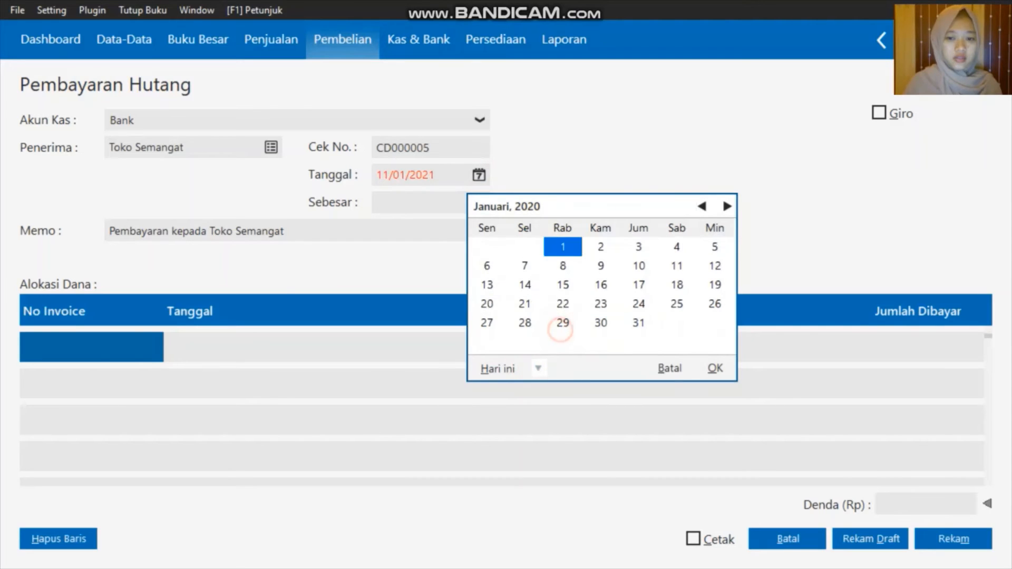
pyautogui.click(564, 286)
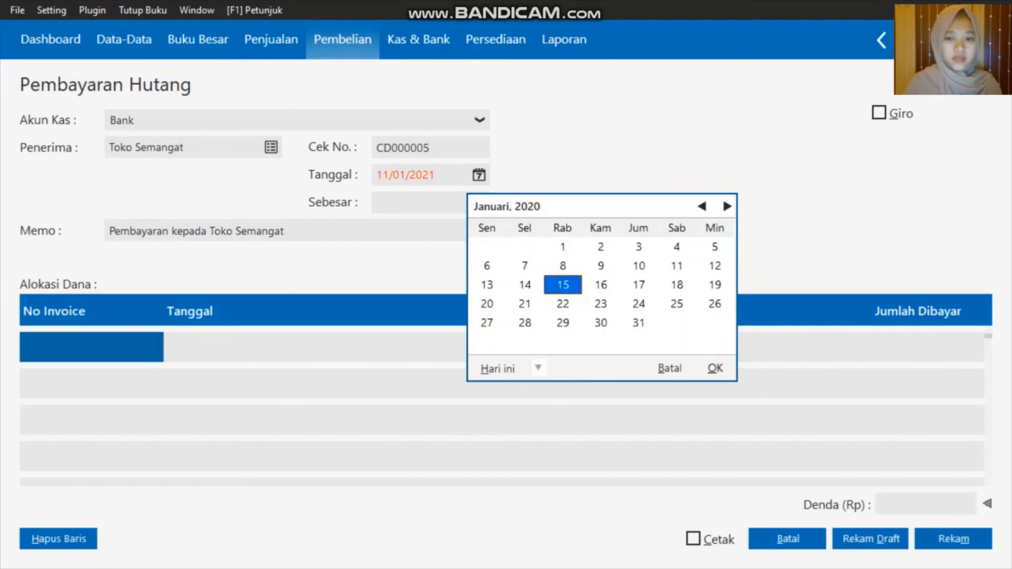
pyautogui.click(715, 368)
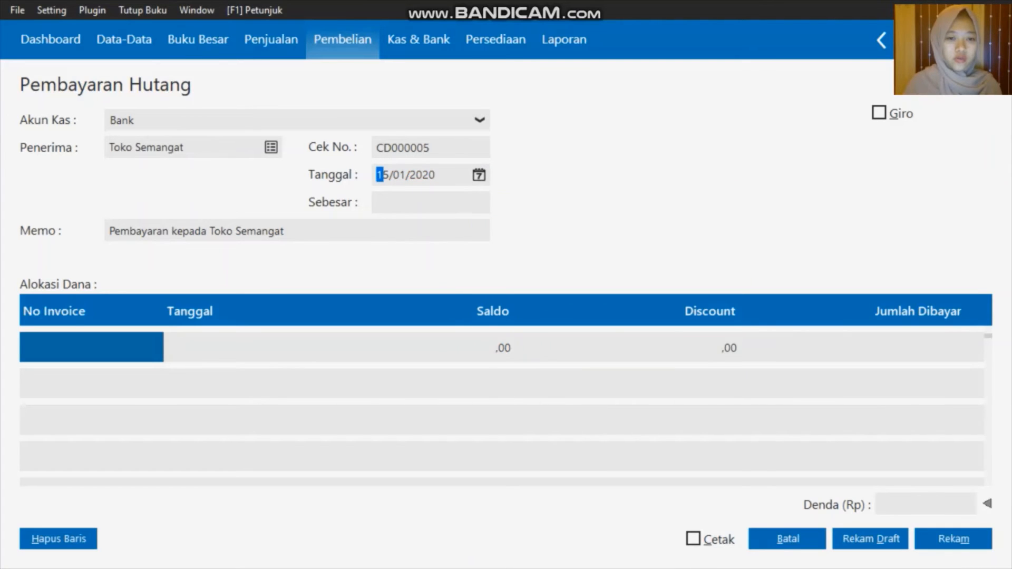
# Allocate the payment to invoice XII/243 for its full Rp 3.100.000
pyautogui.doubleClick(137, 350)
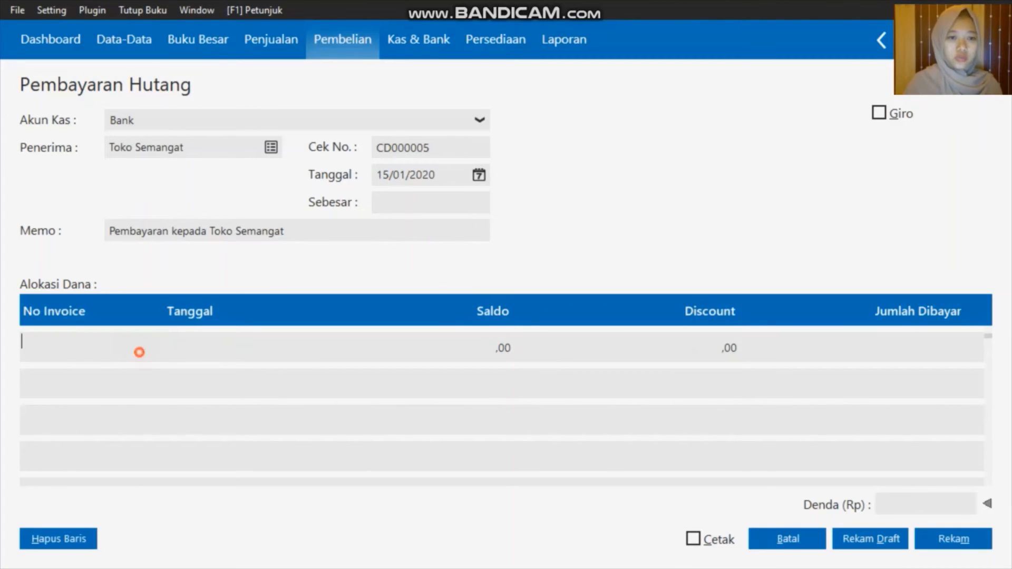
pyautogui.click(474, 215)
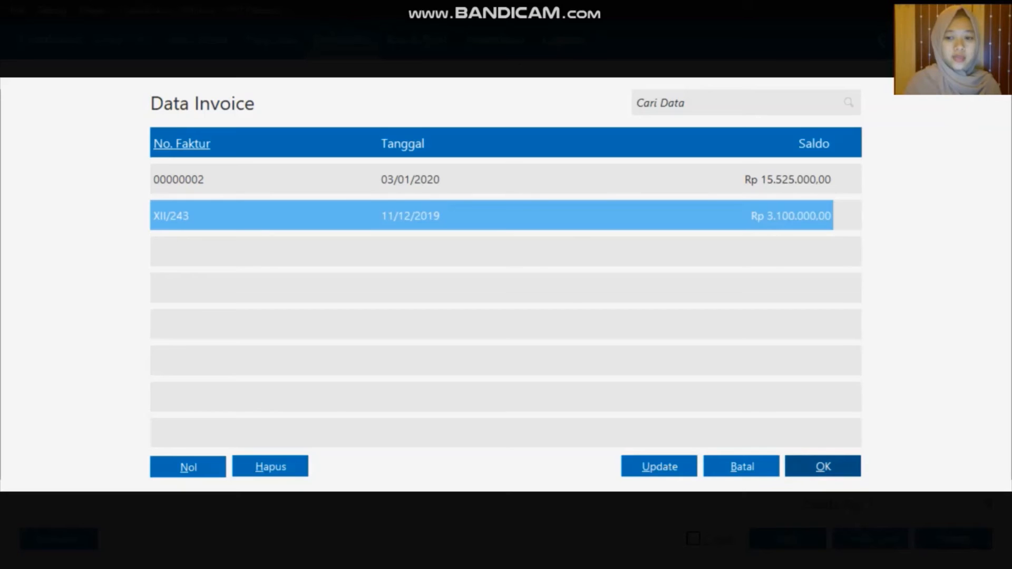
pyautogui.click(821, 466)
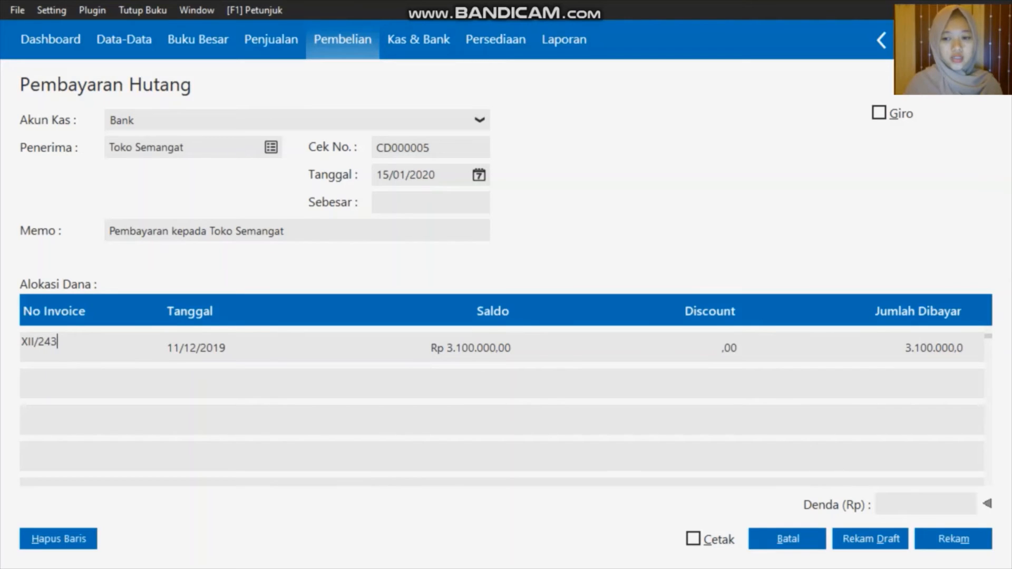
pyautogui.click(916, 503)
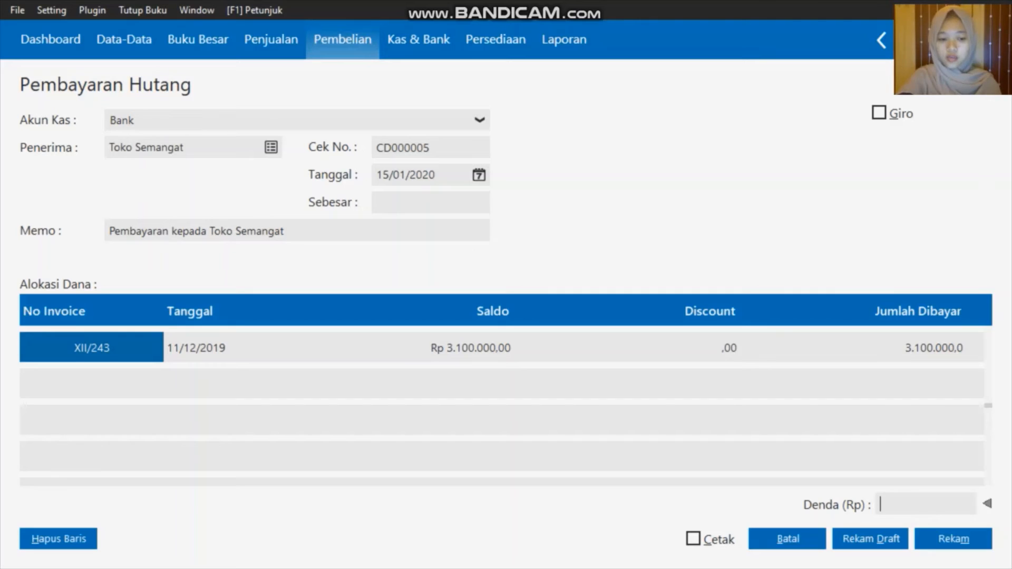
# Add a 100000 penalty so the debt payment totals 3,200,000, then save and close it
pyautogui.write('100')
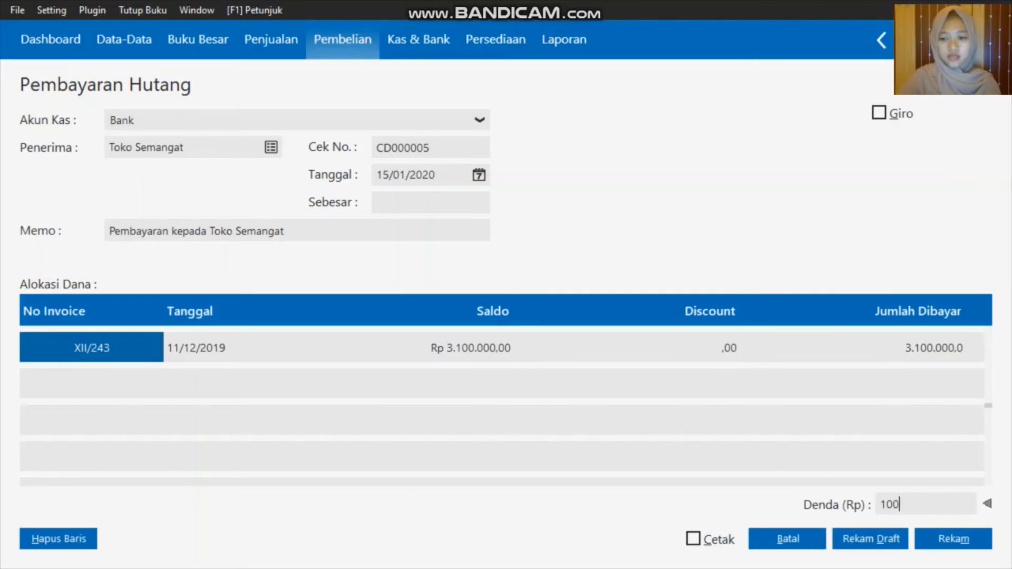
pyautogui.write('000')
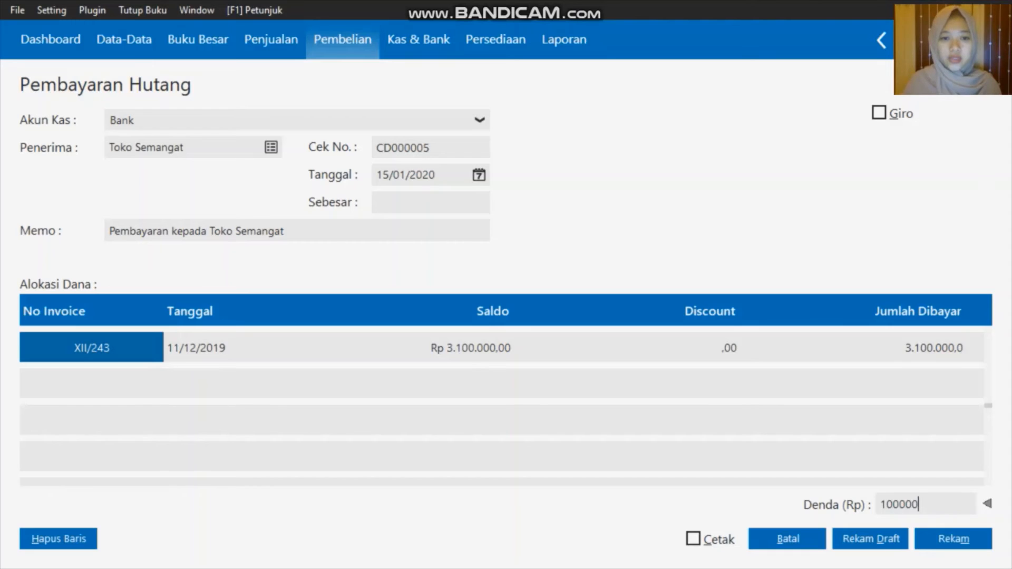
pyautogui.click(430, 203)
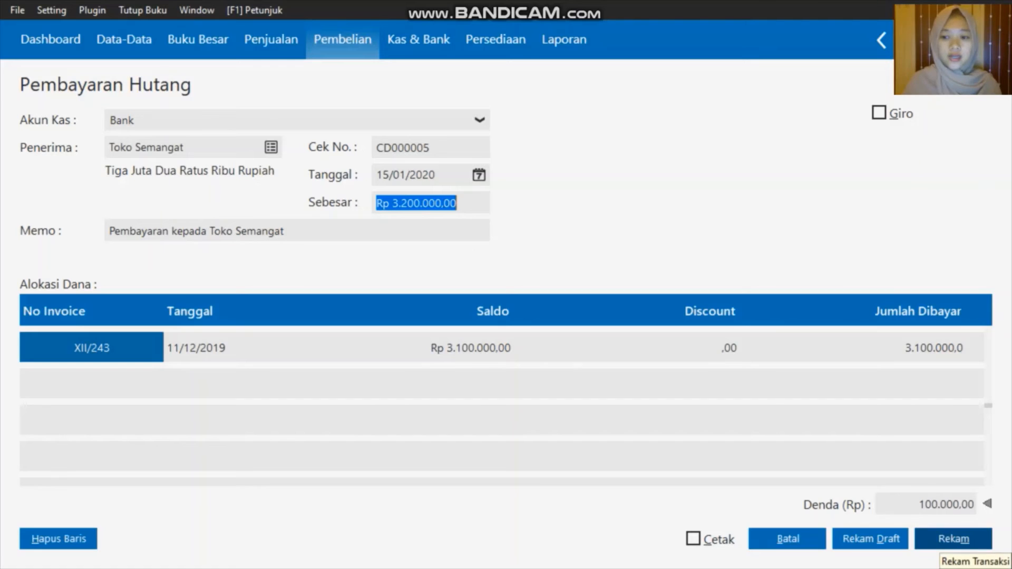
pyautogui.click(954, 539)
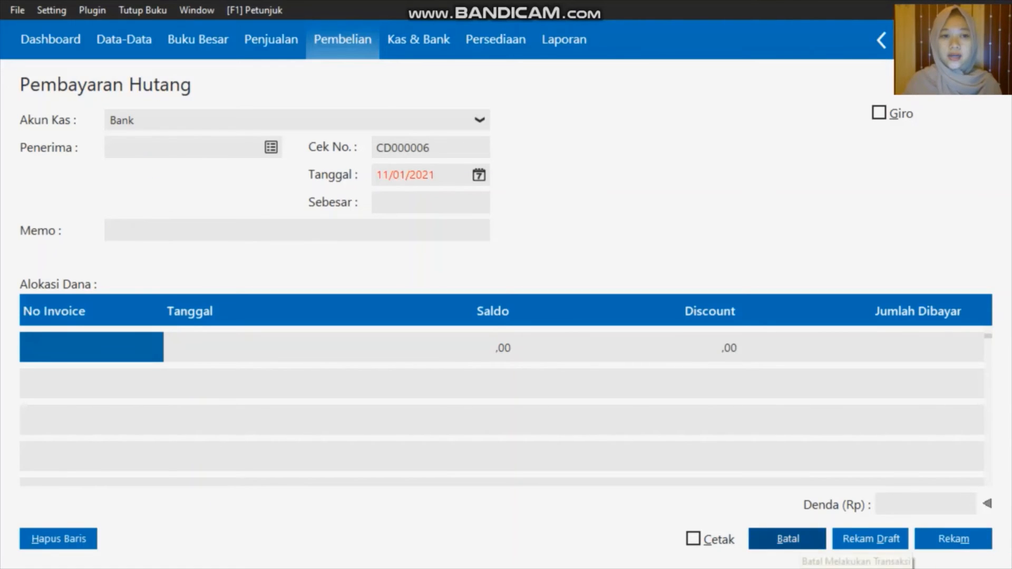
pyautogui.click(788, 539)
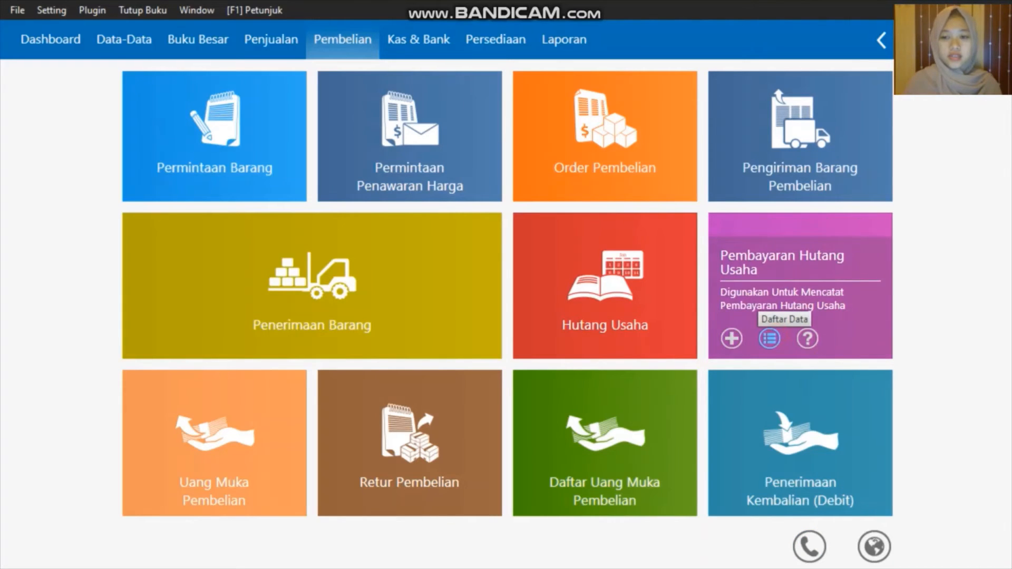
pyautogui.click(770, 338)
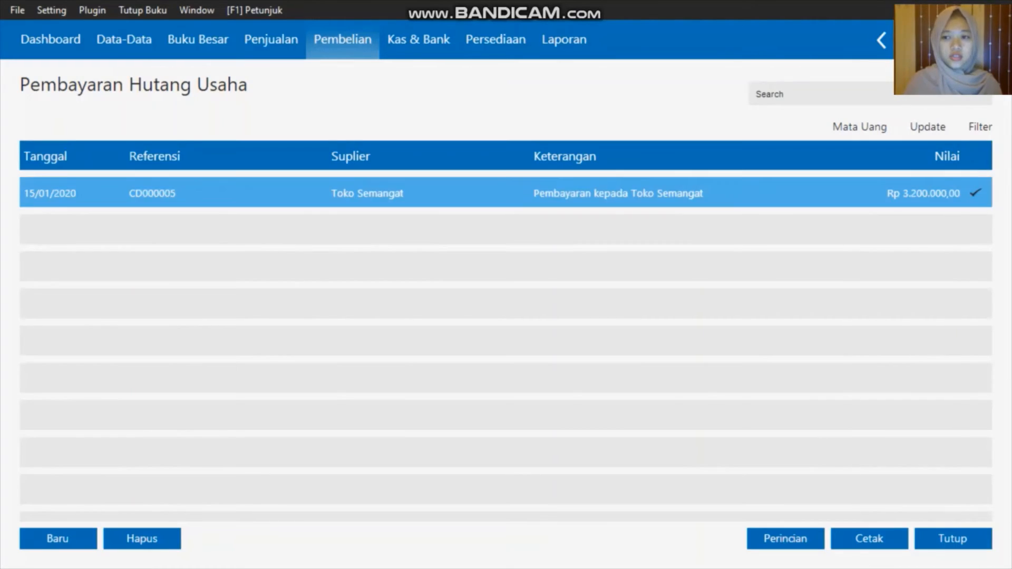
pyautogui.click(952, 538)
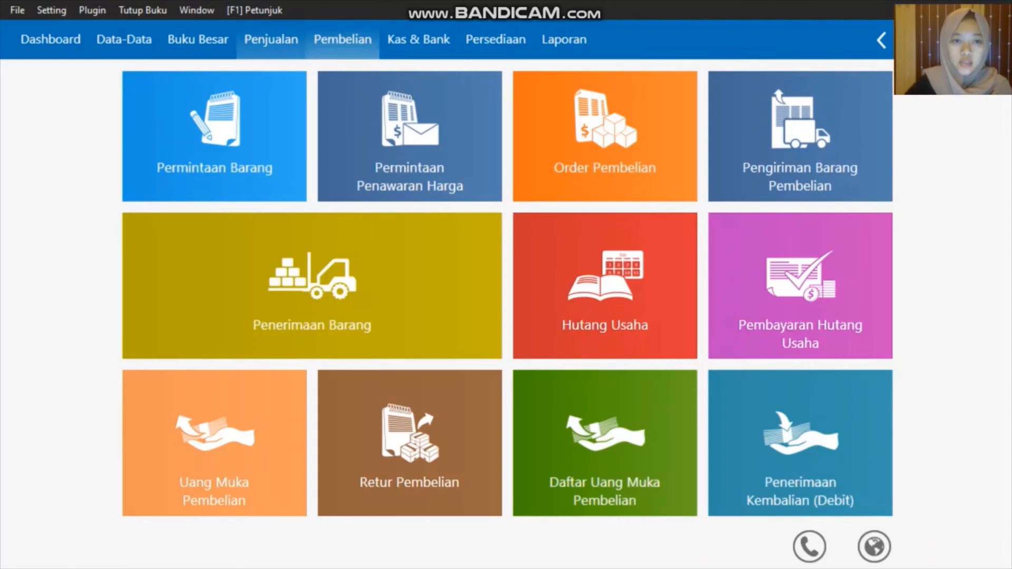
# Start a new receivable payment into Kas from customer Toko Berkat
pyautogui.click(271, 39)
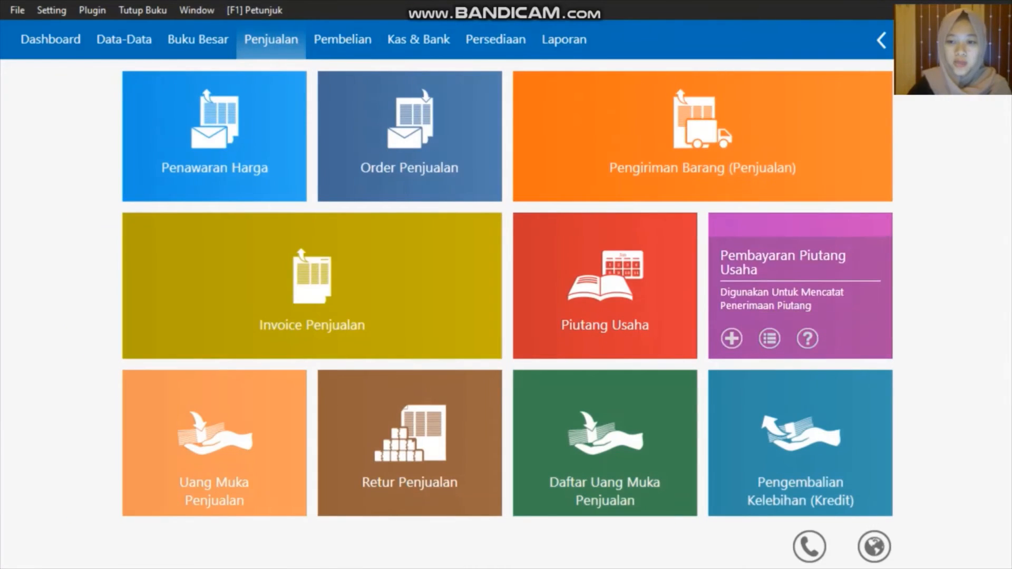
pyautogui.click(732, 338)
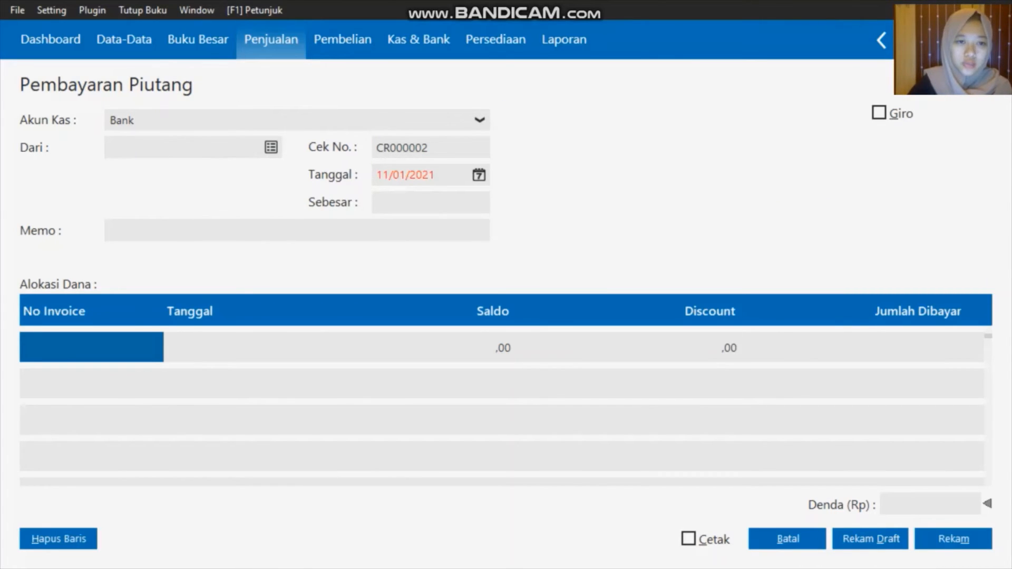
pyautogui.click(435, 119)
pyautogui.click(149, 161)
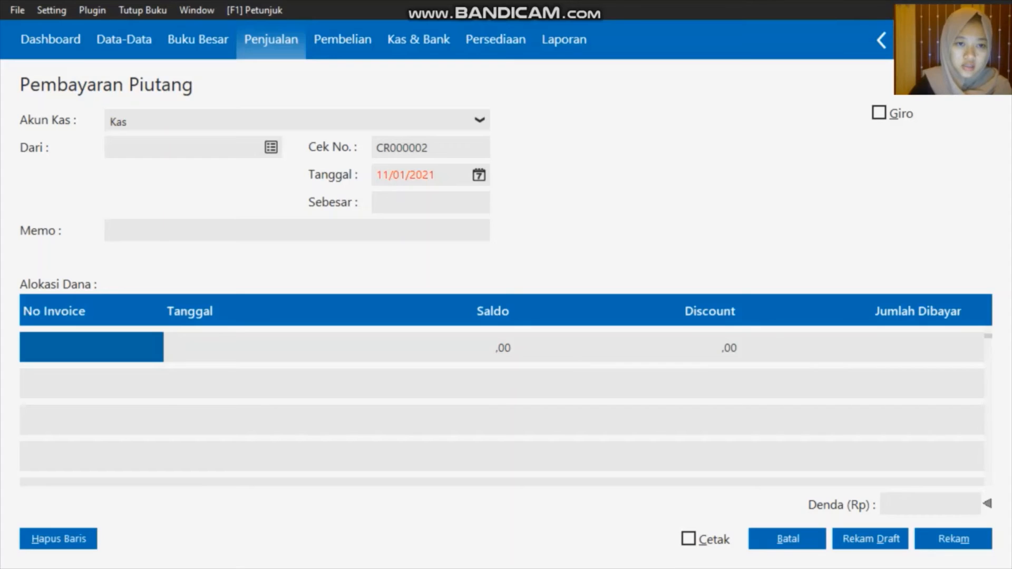
pyautogui.click(271, 147)
pyautogui.click(359, 215)
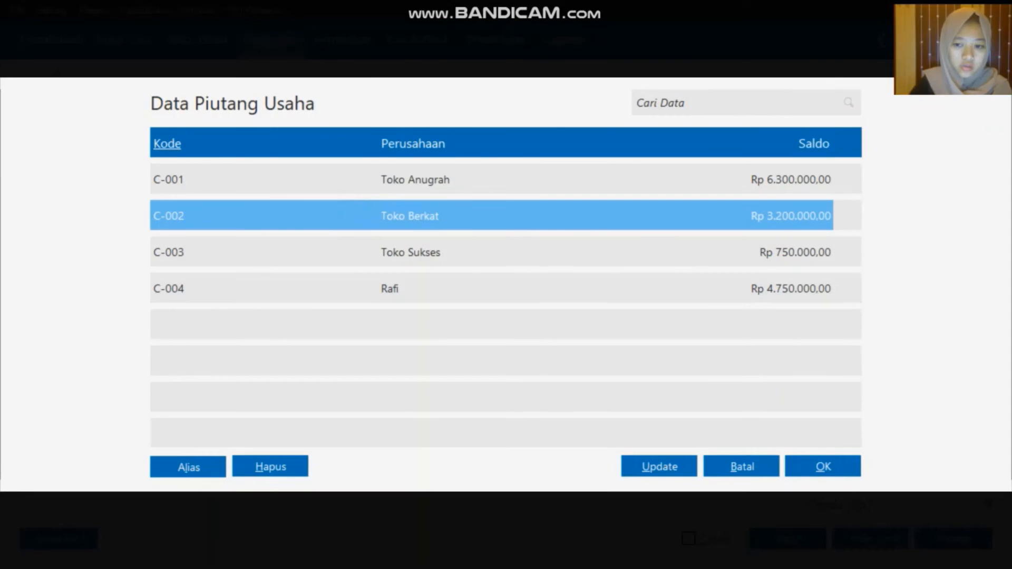
pyautogui.click(825, 466)
# Date the payment 17/01/2020 and bring up Toko Berkat's outstanding invoices
pyautogui.click(479, 175)
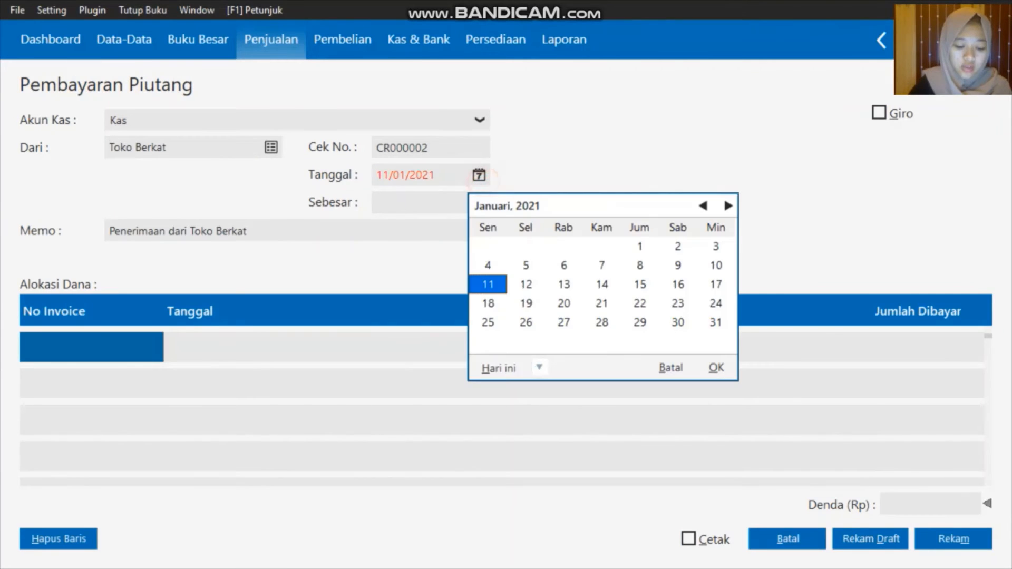
pyautogui.click(539, 367)
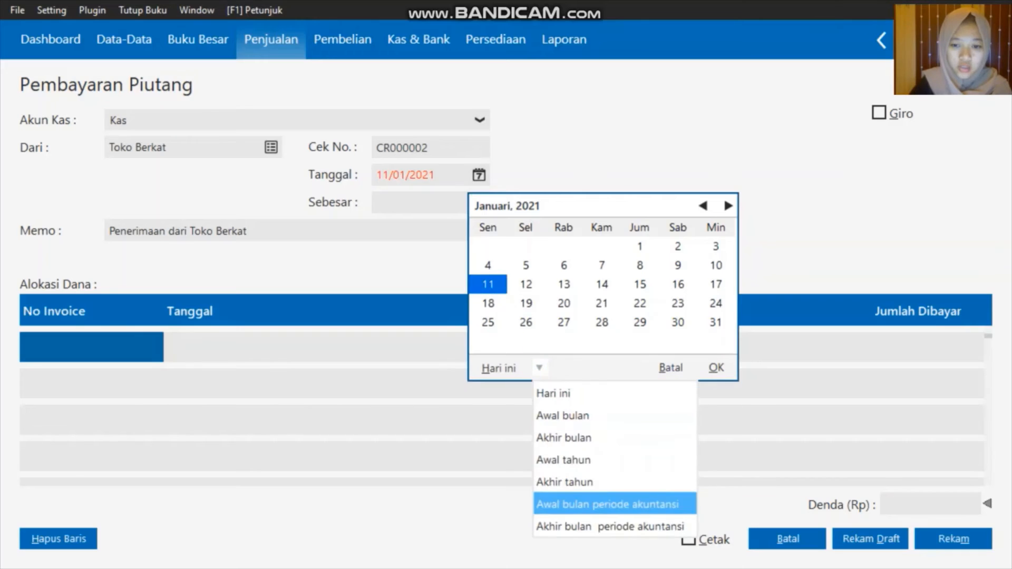
pyautogui.click(593, 504)
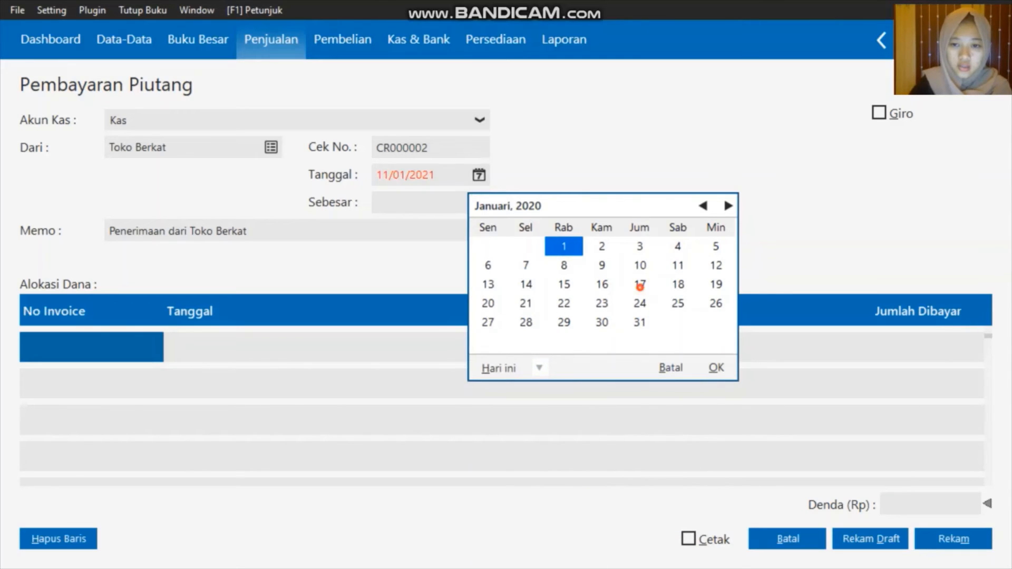
pyautogui.click(640, 284)
pyautogui.click(717, 367)
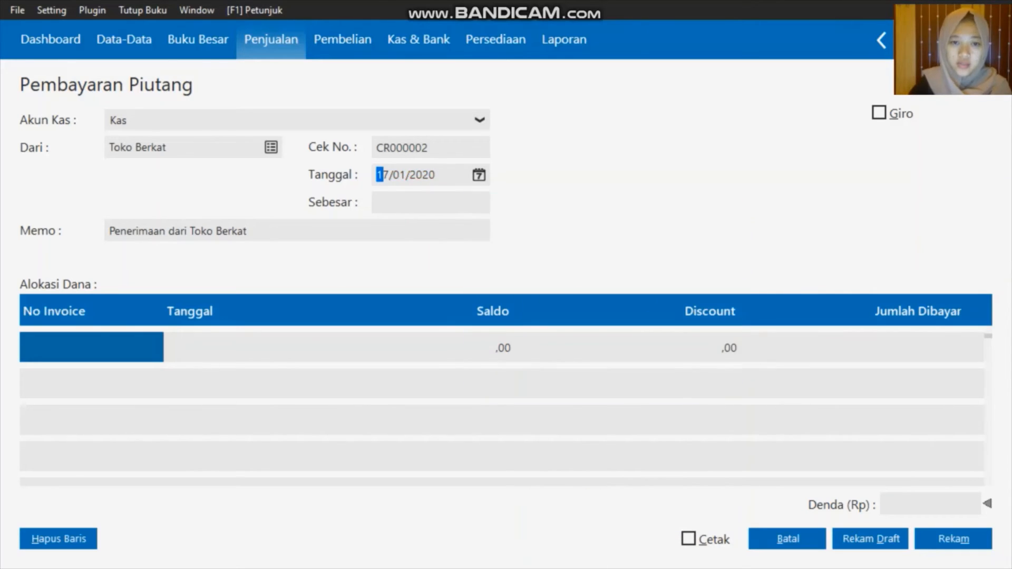
pyautogui.doubleClick(135, 351)
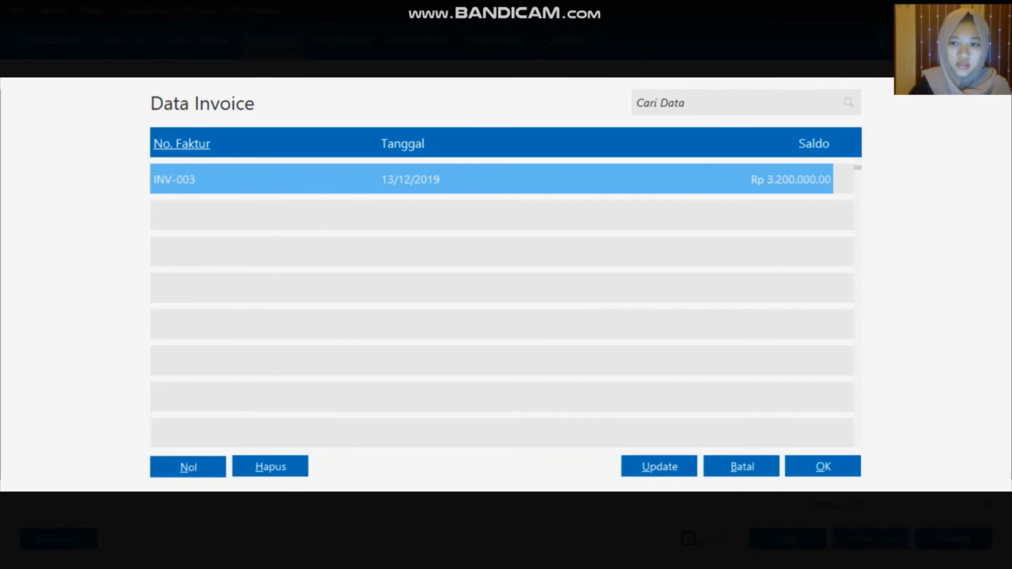
# Pay INV-003 with a 200000 discount, receiving Rp 3.000.000, then save and close
pyautogui.click(825, 466)
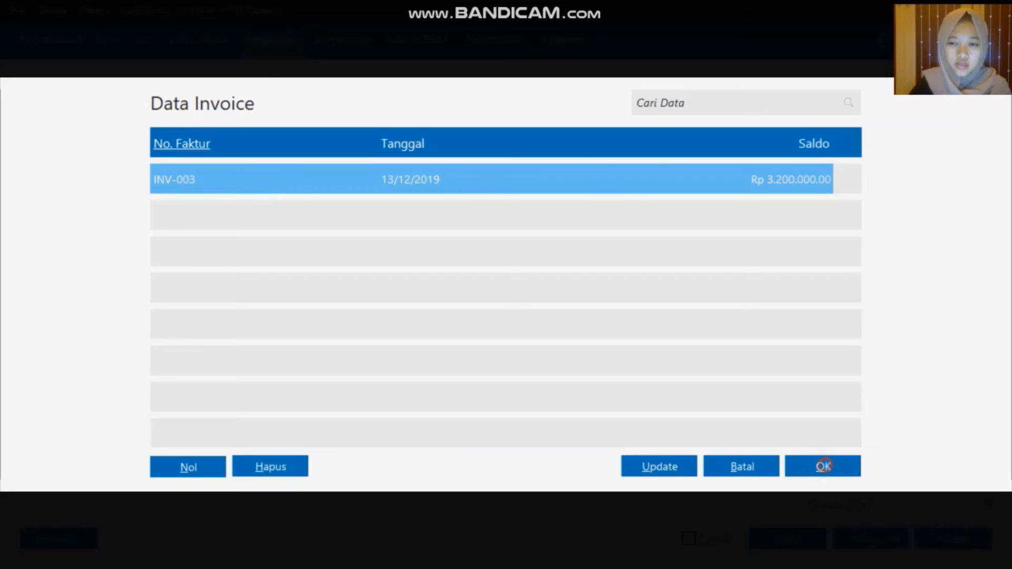
pyautogui.click(732, 345)
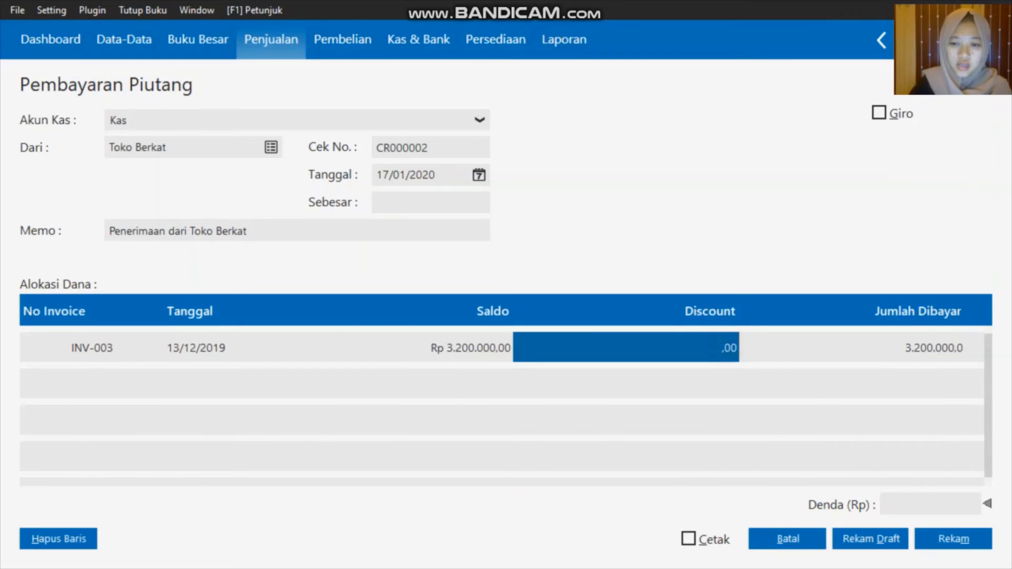
pyautogui.write('200000')
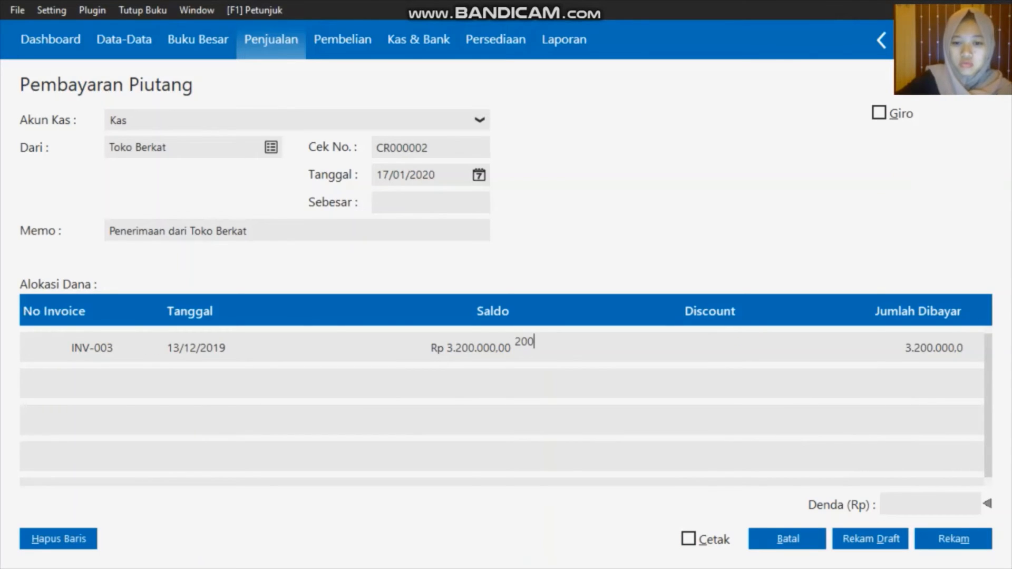
pyautogui.click(902, 351)
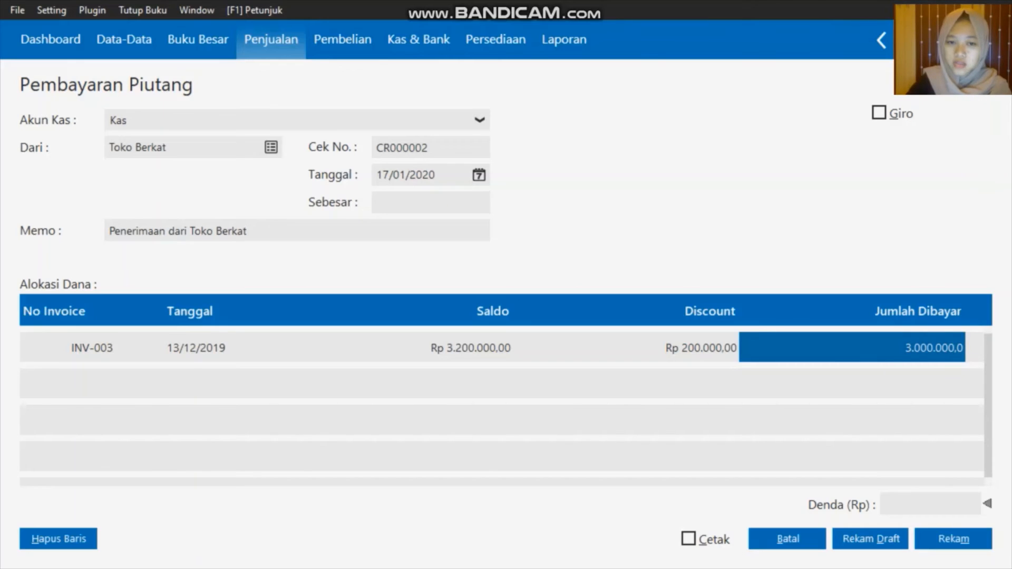
pyautogui.click(441, 203)
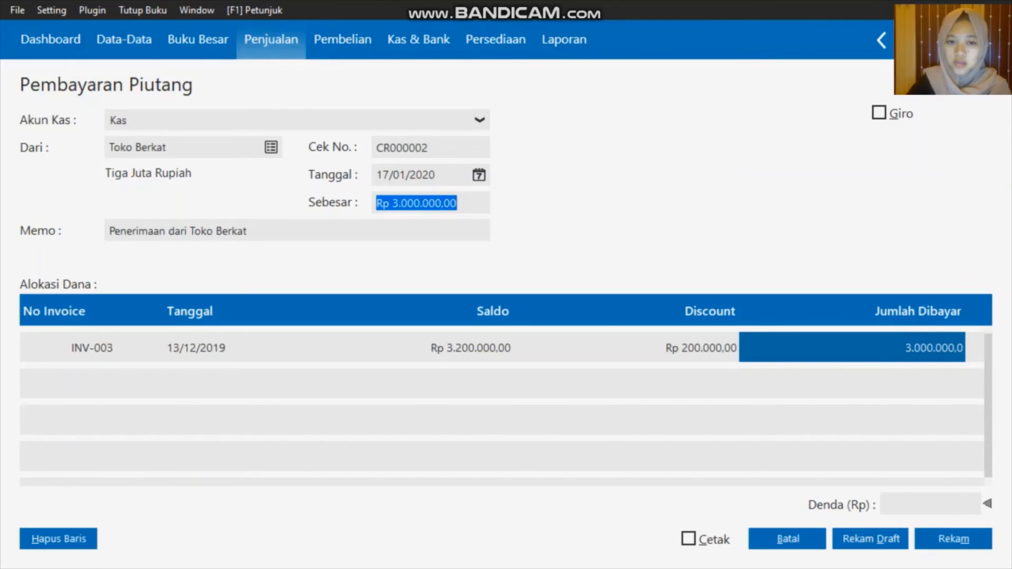
pyautogui.click(471, 205)
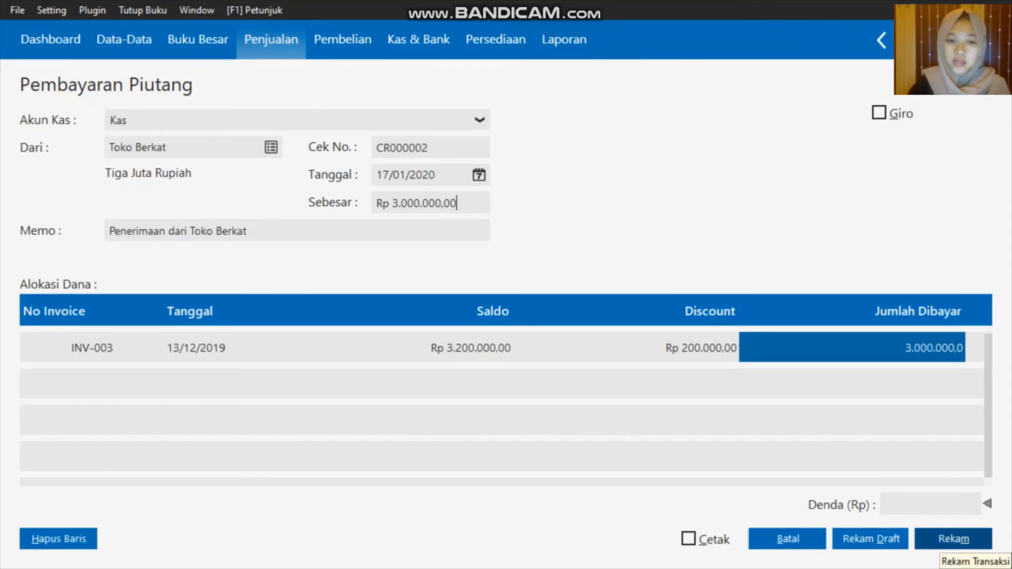
pyautogui.click(954, 539)
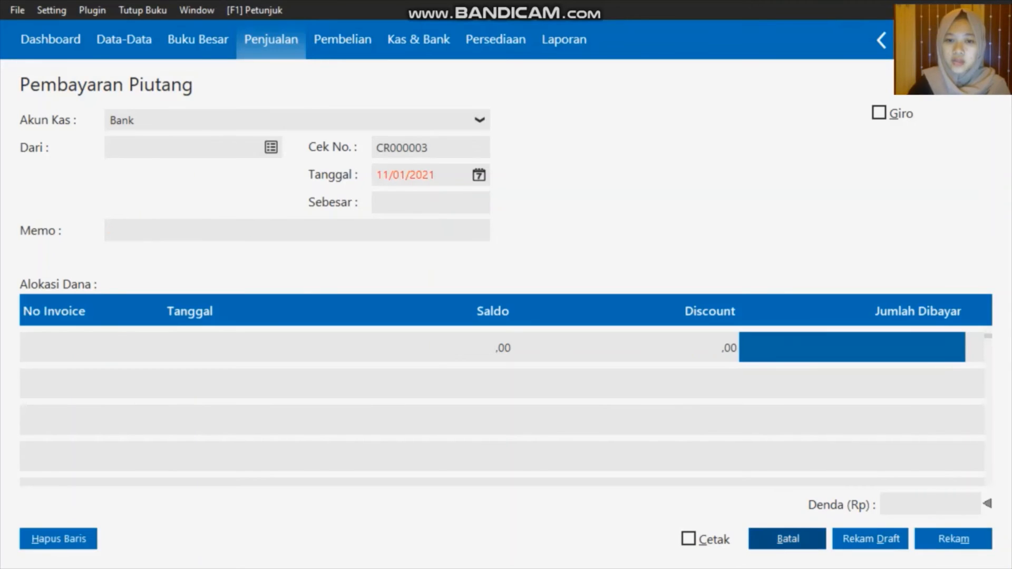
pyautogui.click(788, 539)
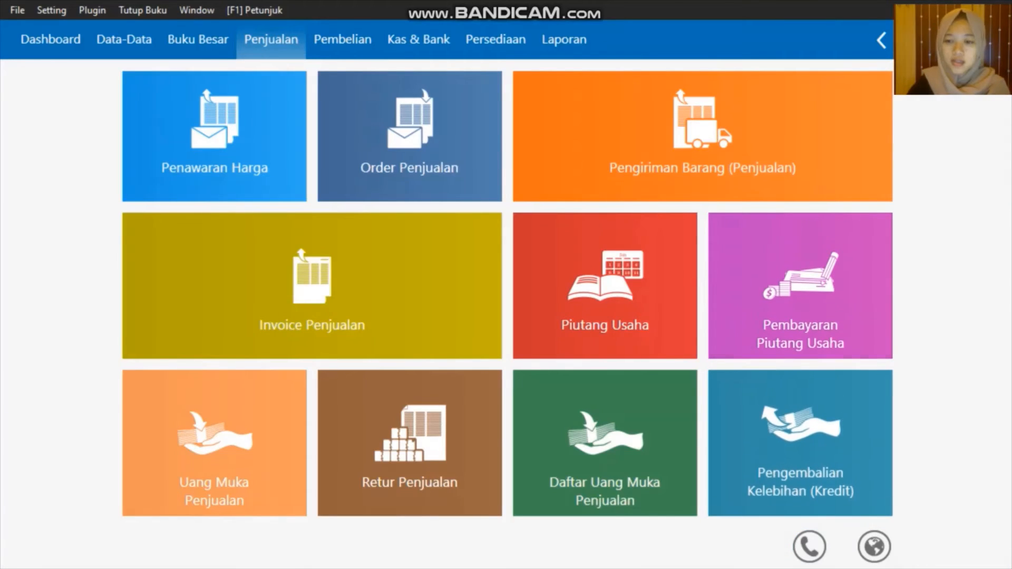
pyautogui.click(770, 338)
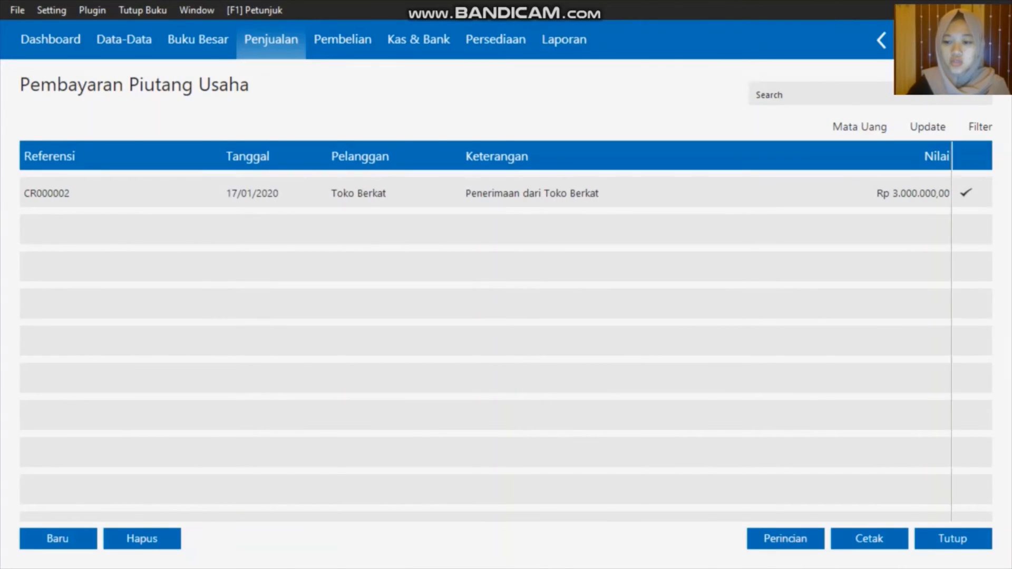
pyautogui.click(953, 539)
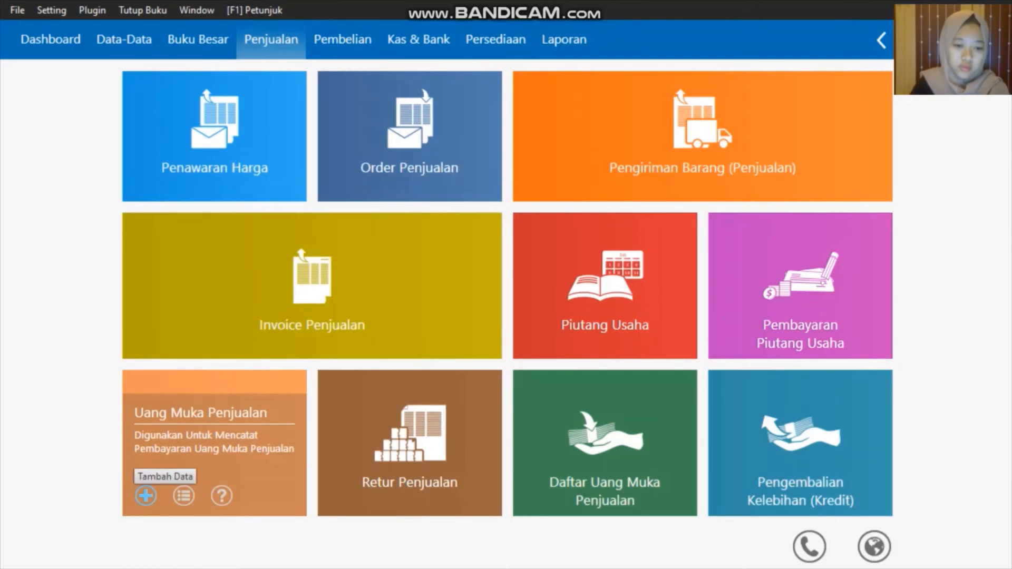
# Start a 300000 sales down payment from Toko Berkat into Kas
pyautogui.click(146, 496)
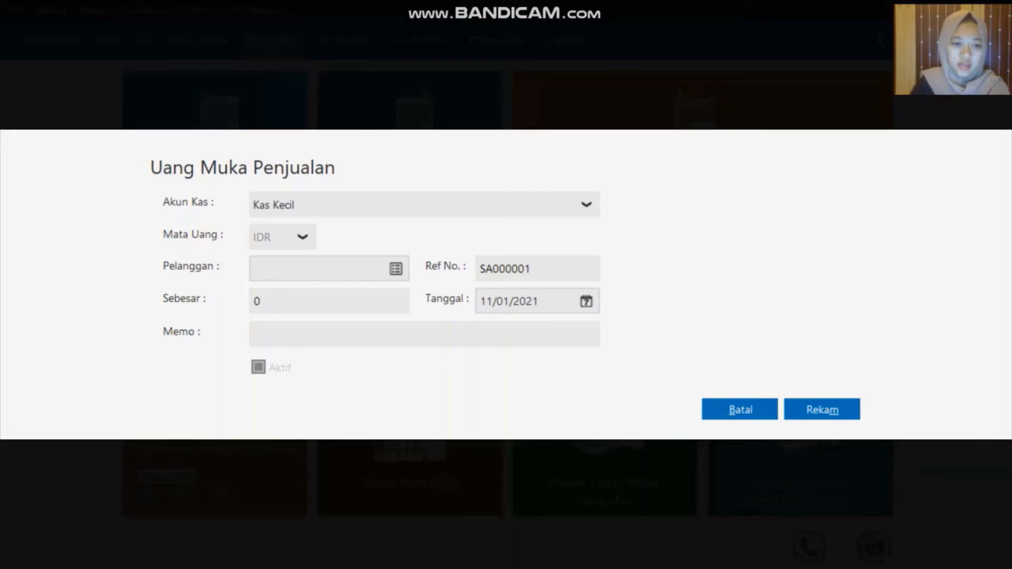
pyautogui.click(376, 204)
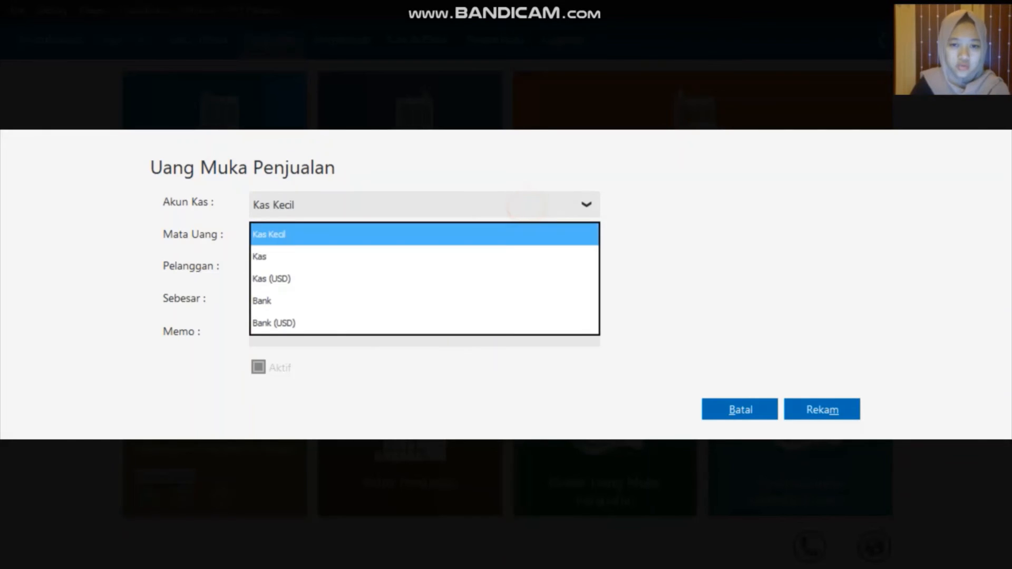
pyautogui.click(376, 257)
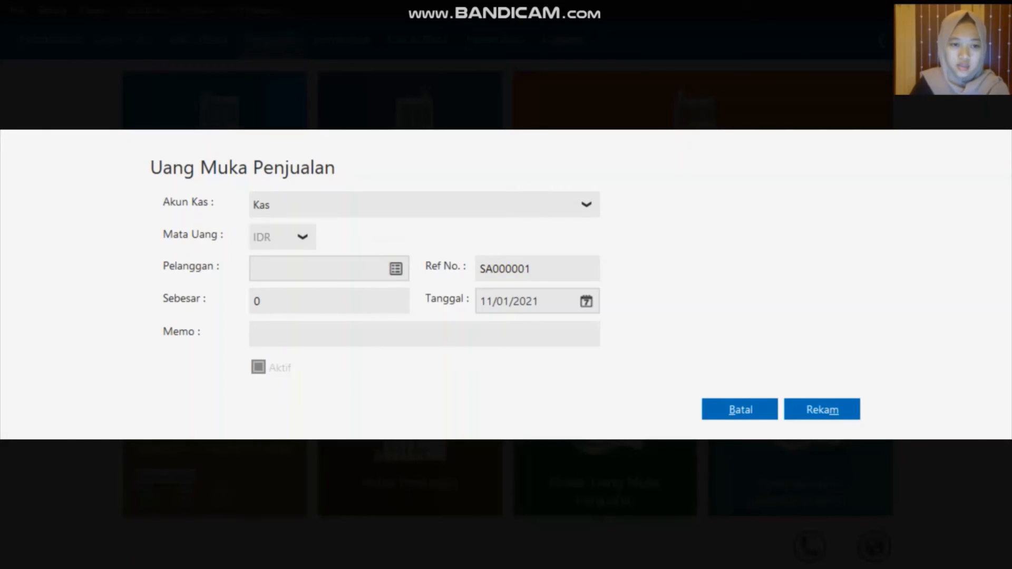
pyautogui.click(396, 269)
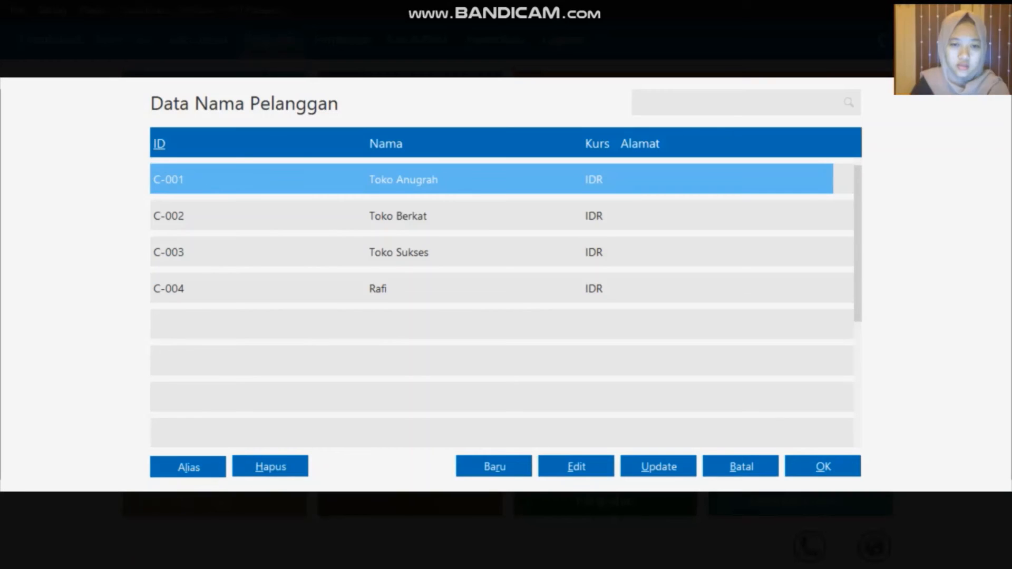
pyautogui.click(485, 225)
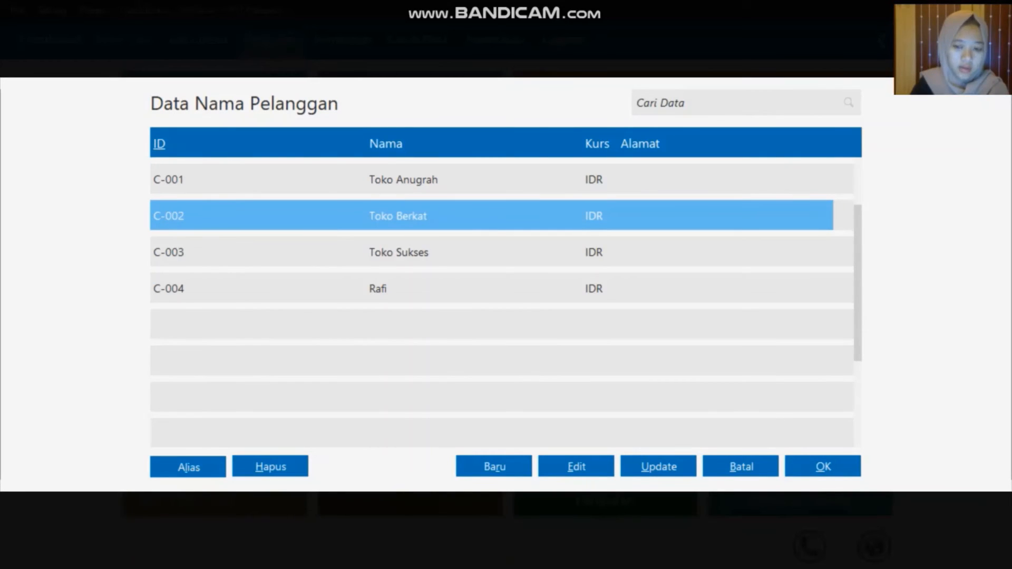
pyautogui.click(810, 465)
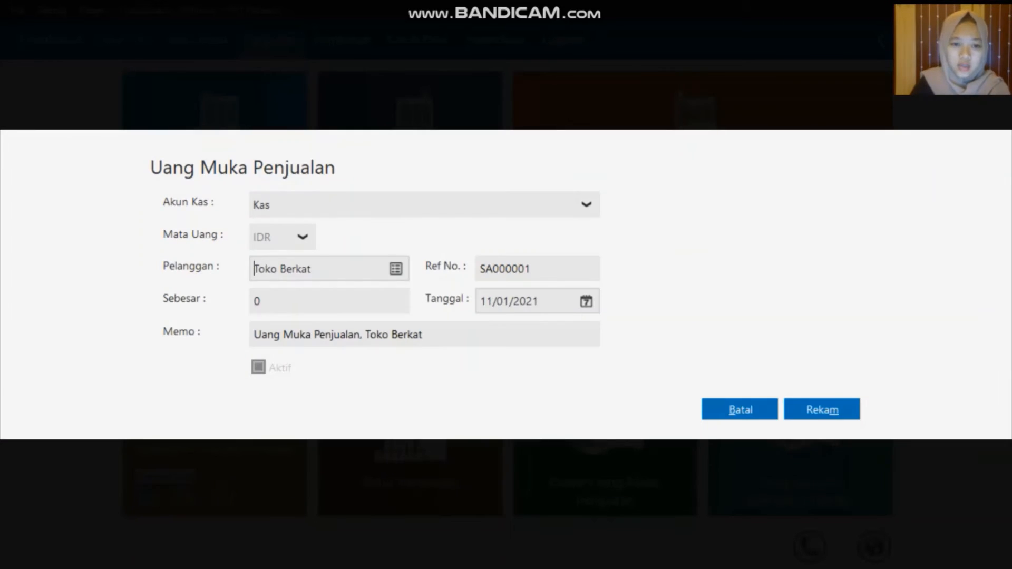
pyautogui.click(388, 304)
pyautogui.write('3')
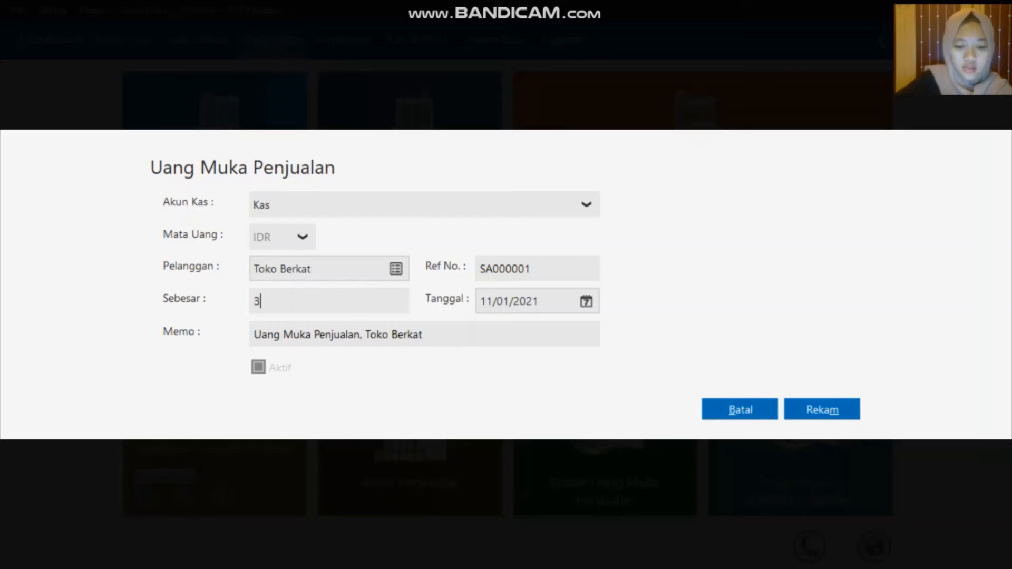
pyautogui.write('00000')
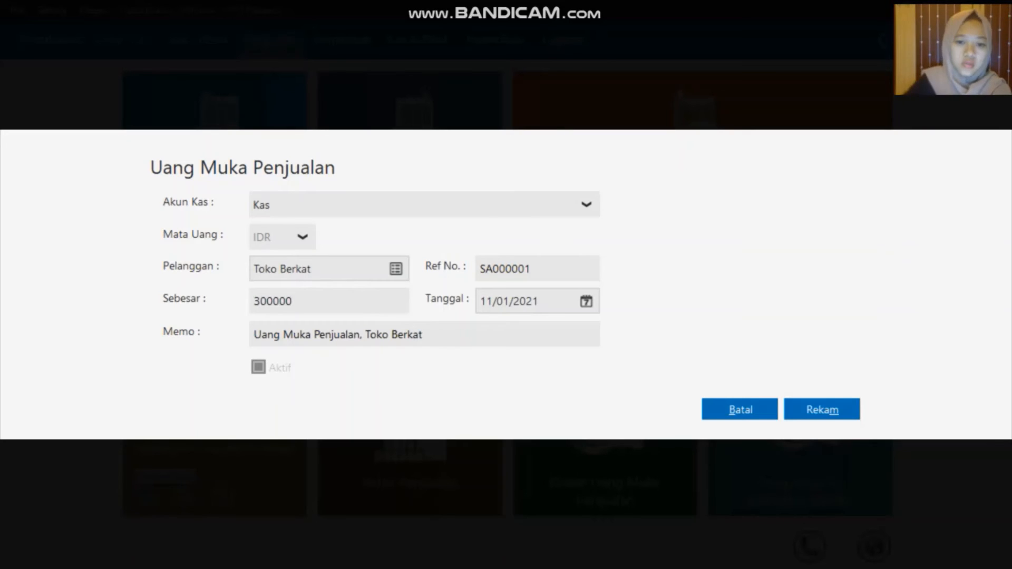
# Date the down payment 19/01/2020 and save it
pyautogui.click(587, 302)
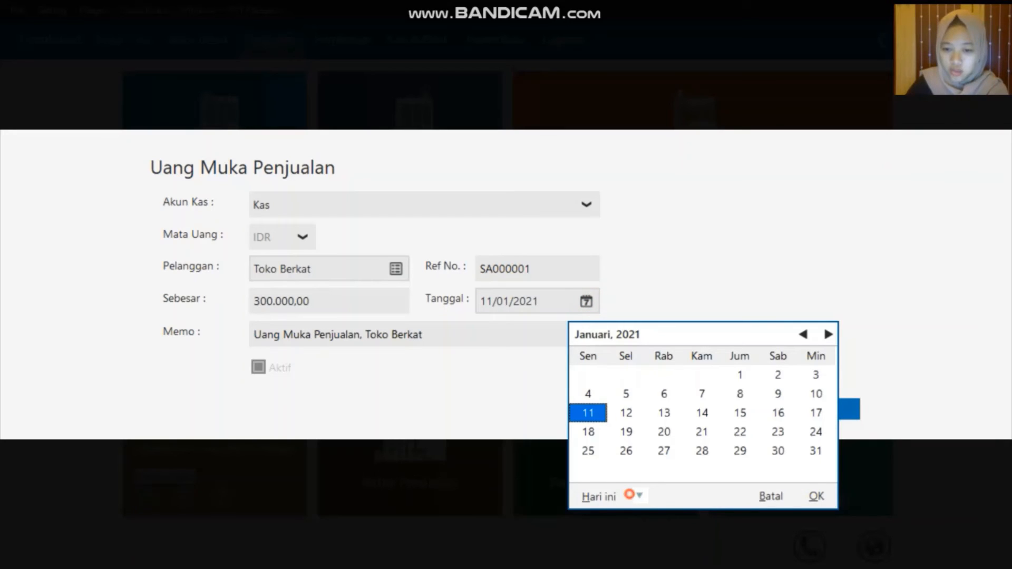
pyautogui.click(639, 496)
pyautogui.click(665, 456)
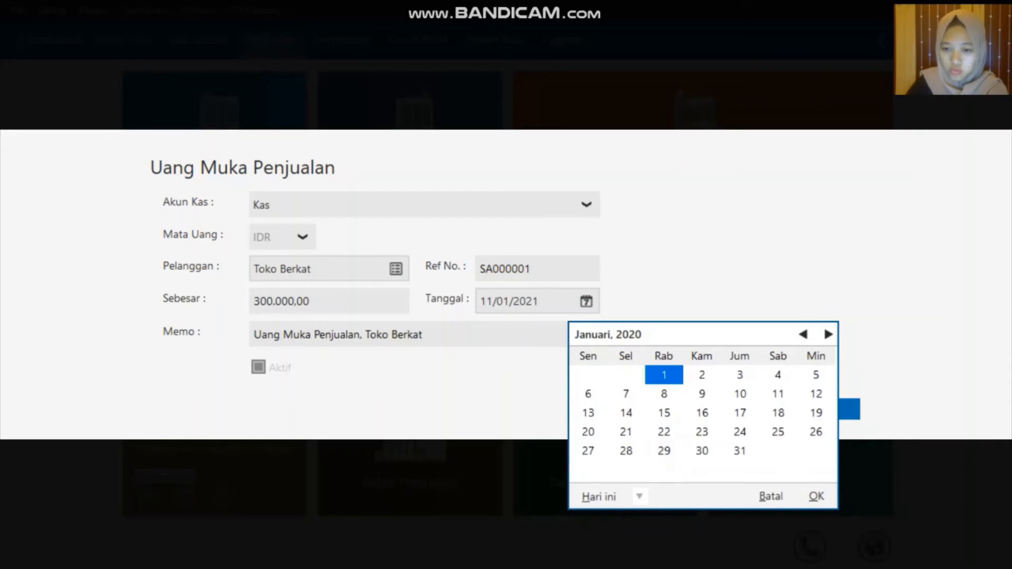
pyautogui.click(816, 413)
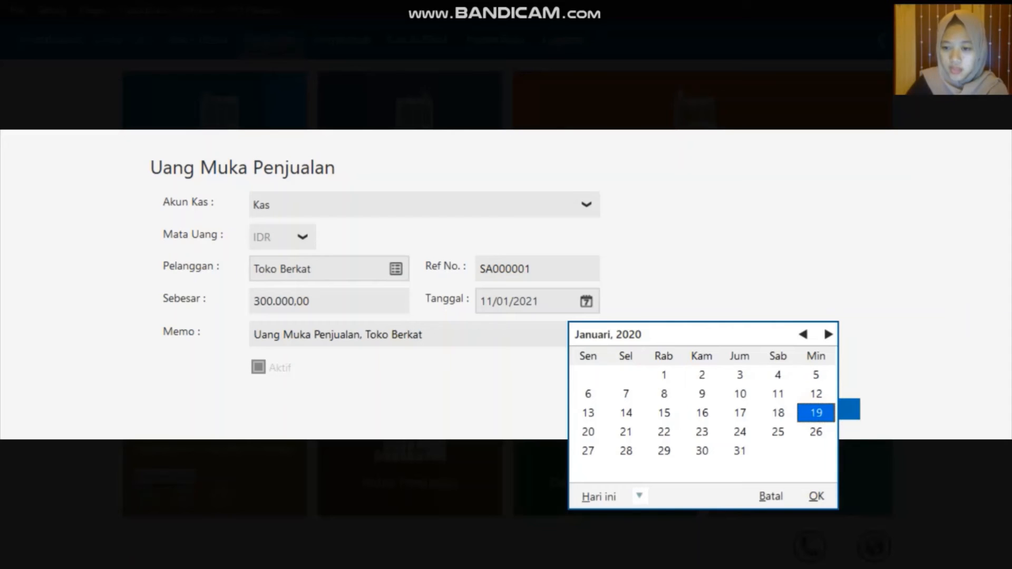
pyautogui.click(816, 496)
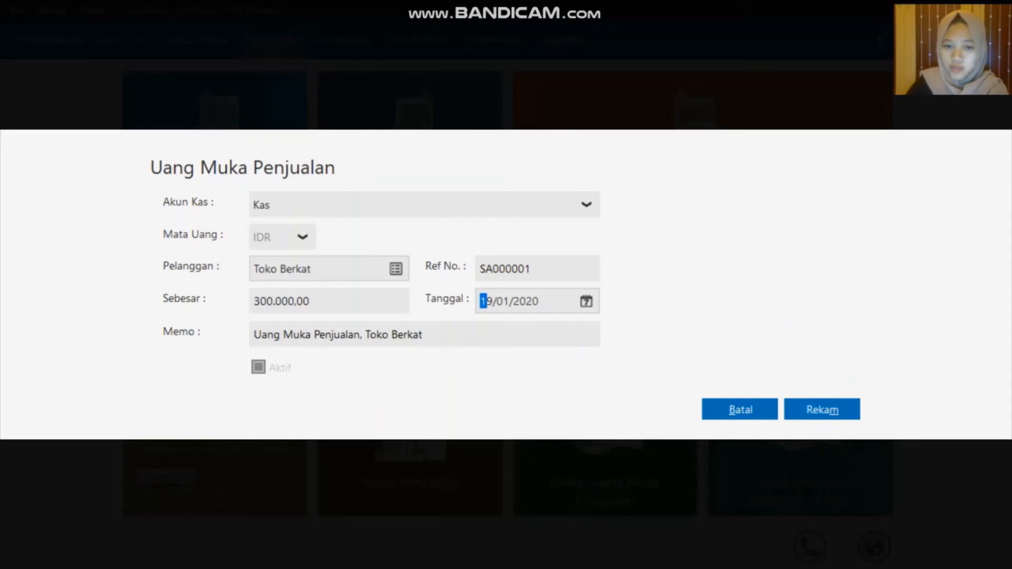
pyautogui.click(816, 409)
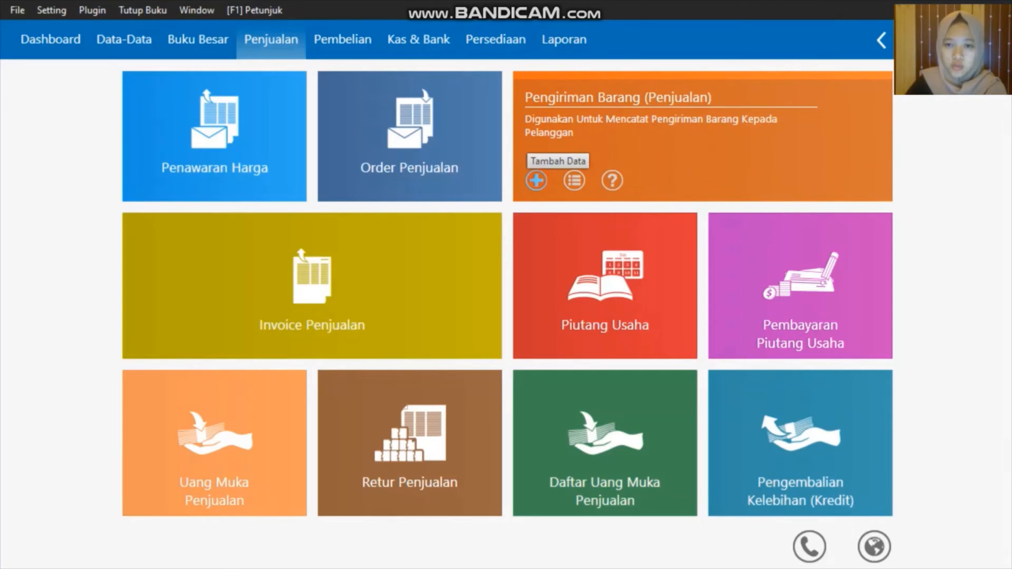
# Start a new sales delivery order for customer Toko Berkat
pyautogui.click(536, 180)
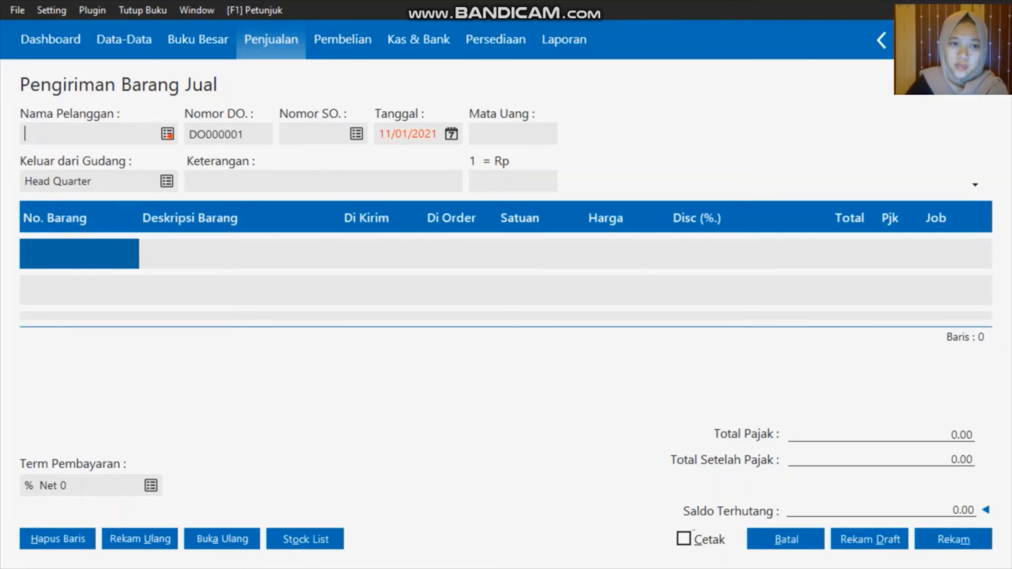
pyautogui.click(167, 134)
pyautogui.click(416, 216)
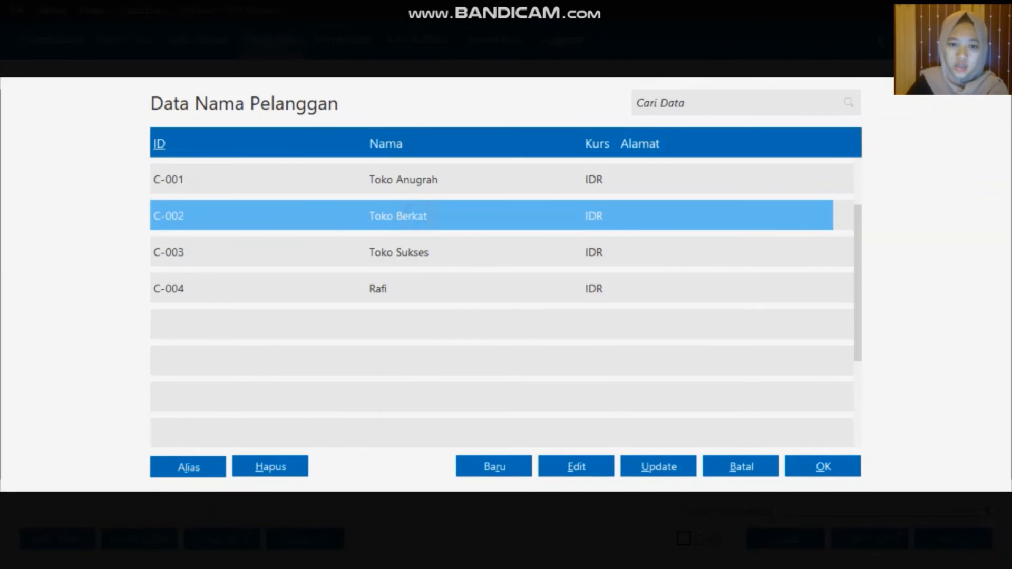
pyautogui.click(823, 468)
# Date the delivery order 19/01/2020 and bring up the inventory item list
pyautogui.click(452, 134)
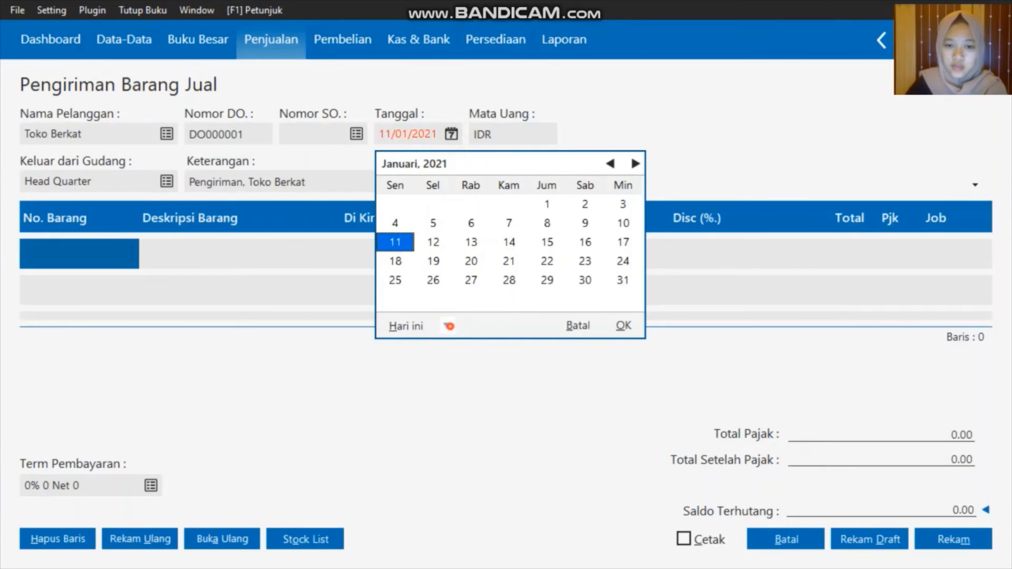
pyautogui.click(447, 325)
pyautogui.click(496, 463)
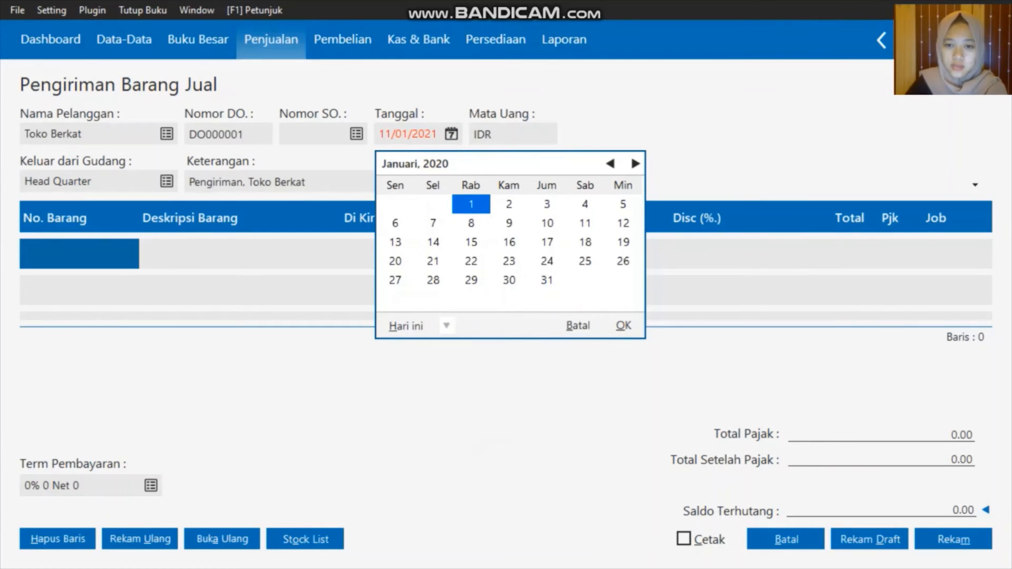
pyautogui.click(624, 242)
pyautogui.click(623, 325)
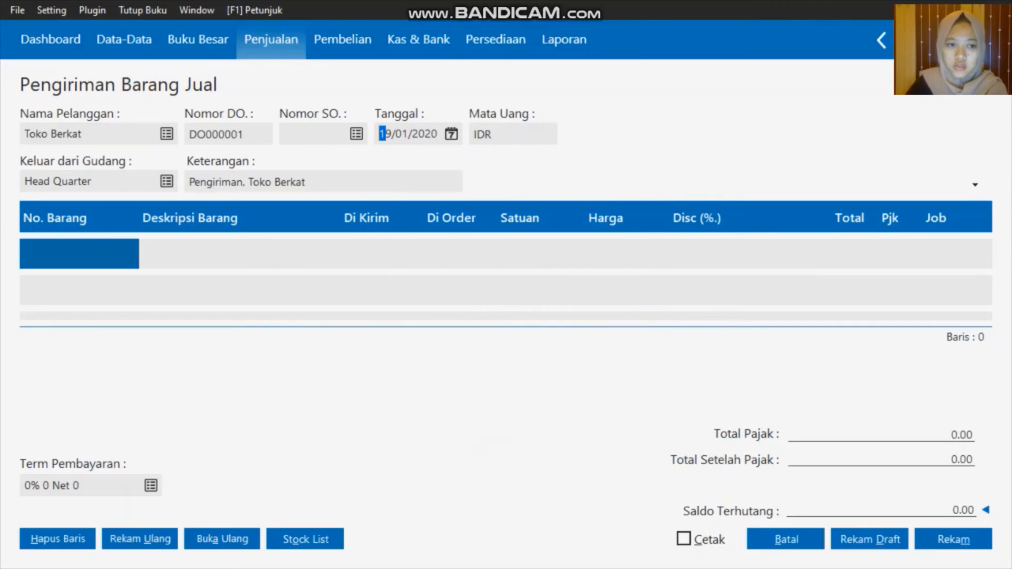
pyautogui.doubleClick(104, 255)
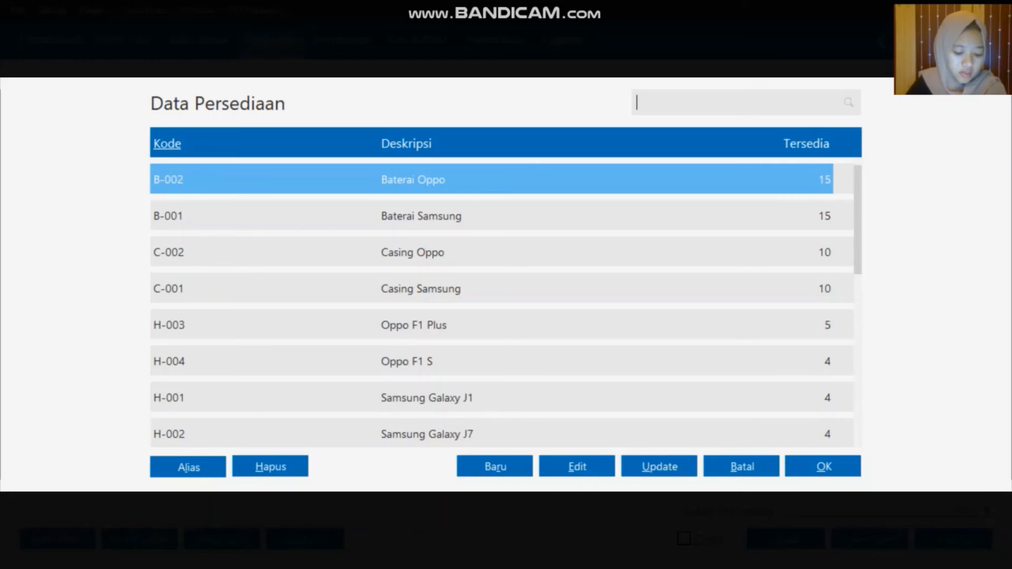
# Add a first line of 5 Baterai Samsung (B-001) at 75000
pyautogui.click(445, 219)
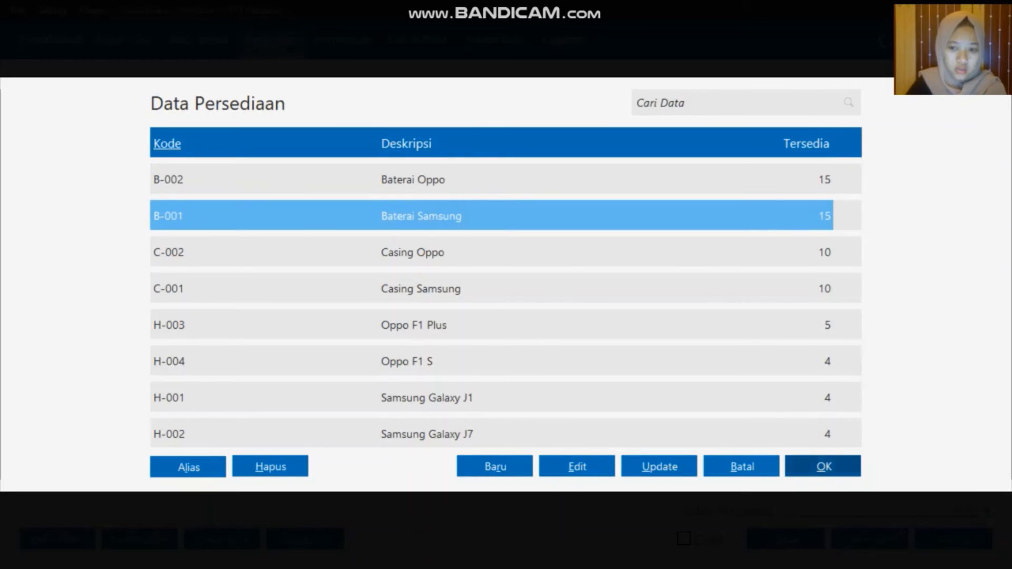
pyautogui.click(844, 466)
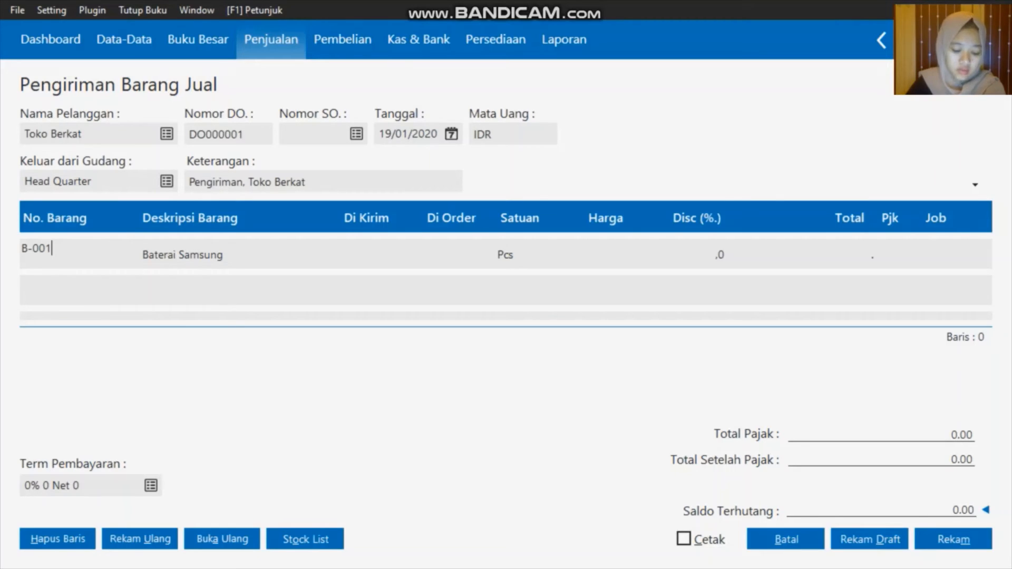
pyautogui.click(360, 254)
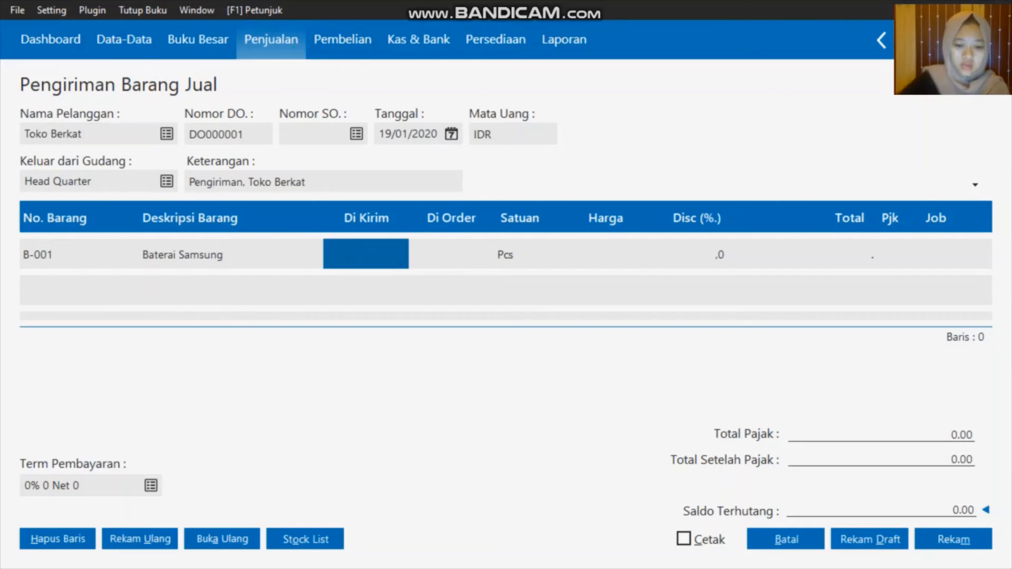
pyautogui.write('5')
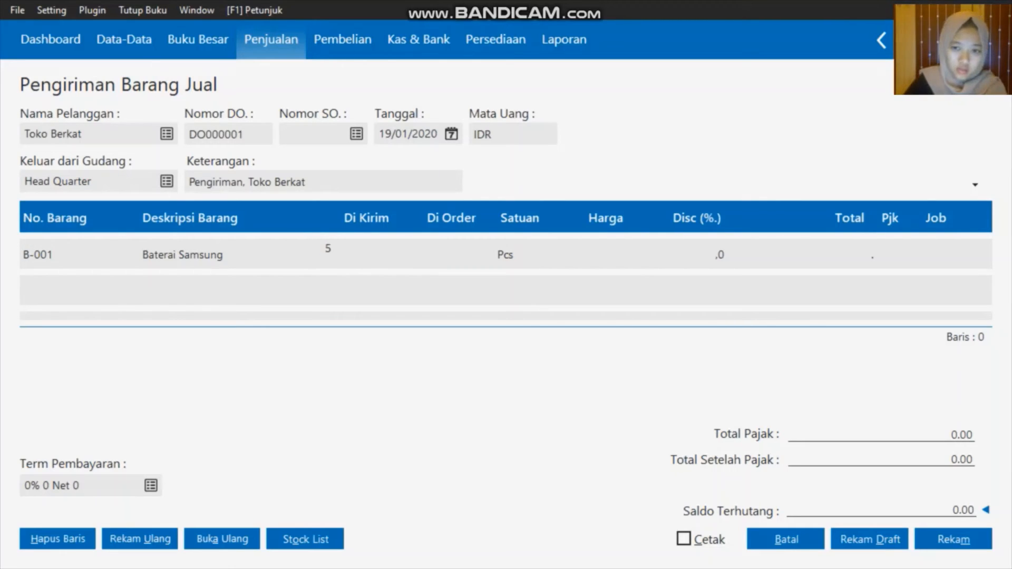
pyautogui.click(621, 257)
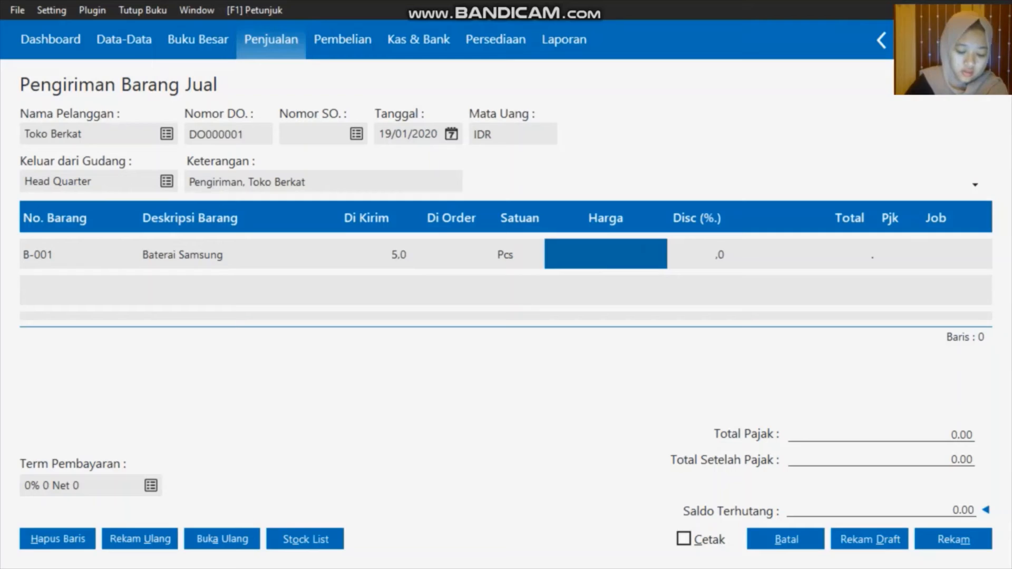
pyautogui.write('75')
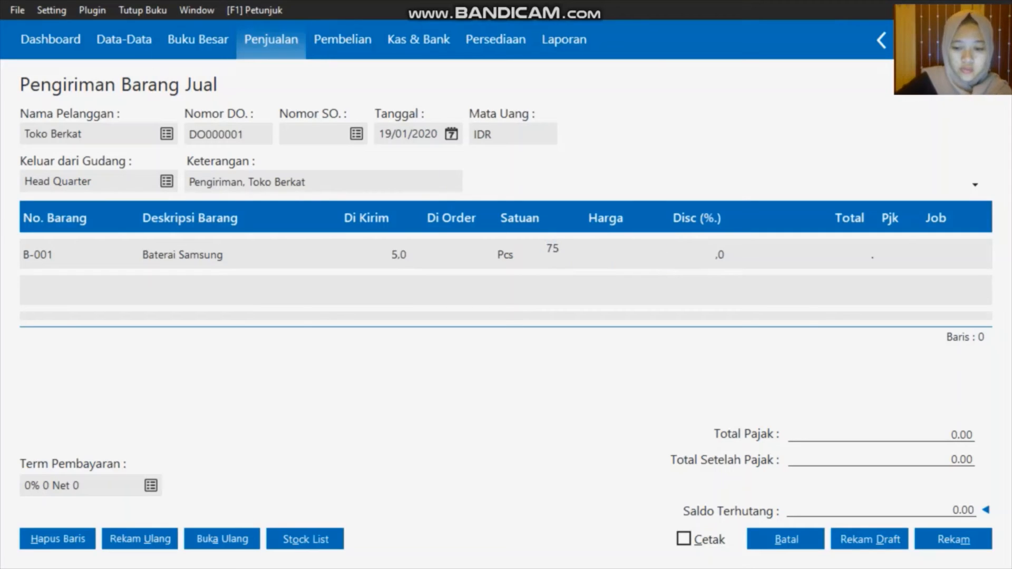
pyautogui.write('000')
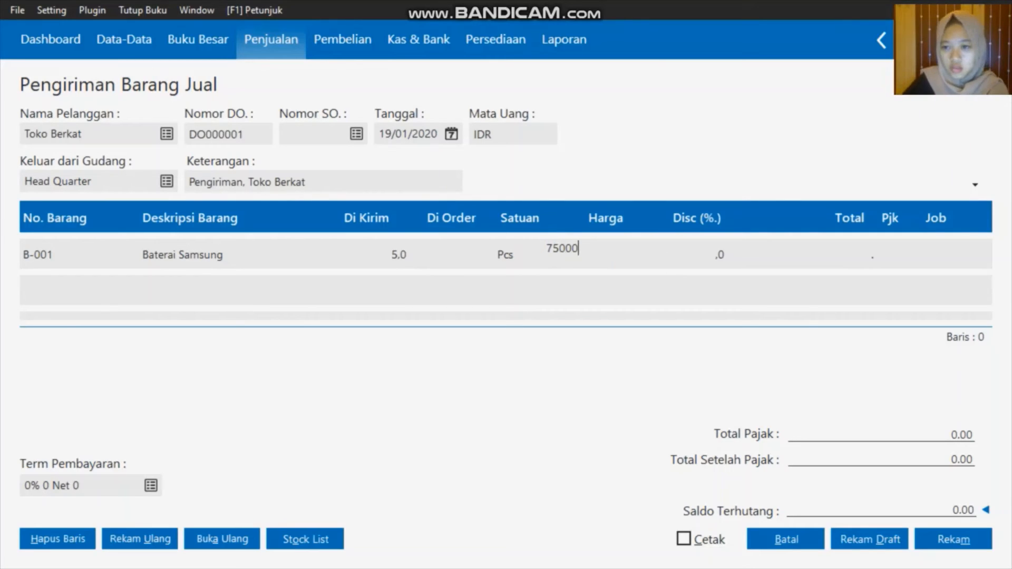
pyautogui.click(837, 256)
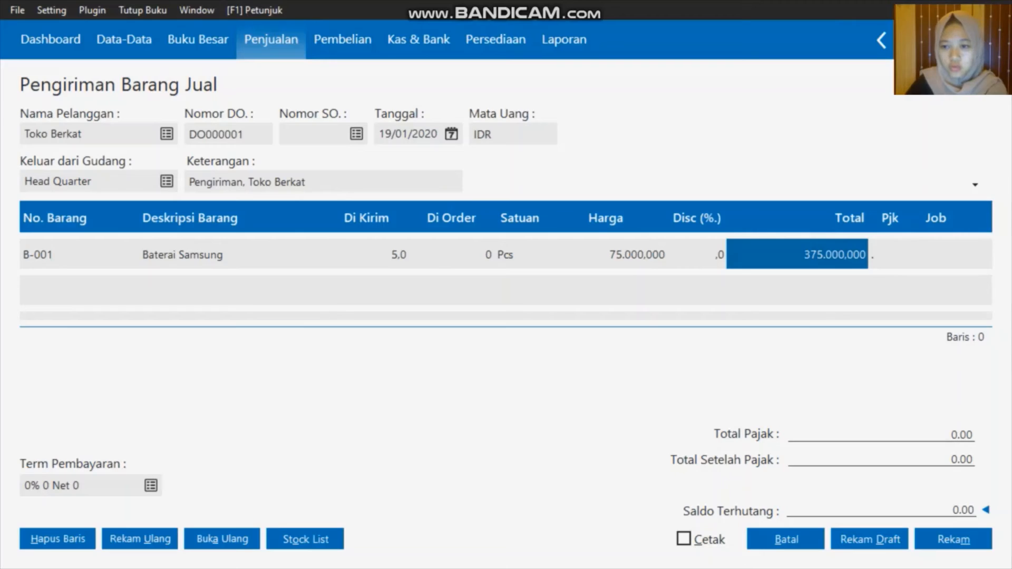
pyautogui.press('Tab')
pyautogui.press('Tab')
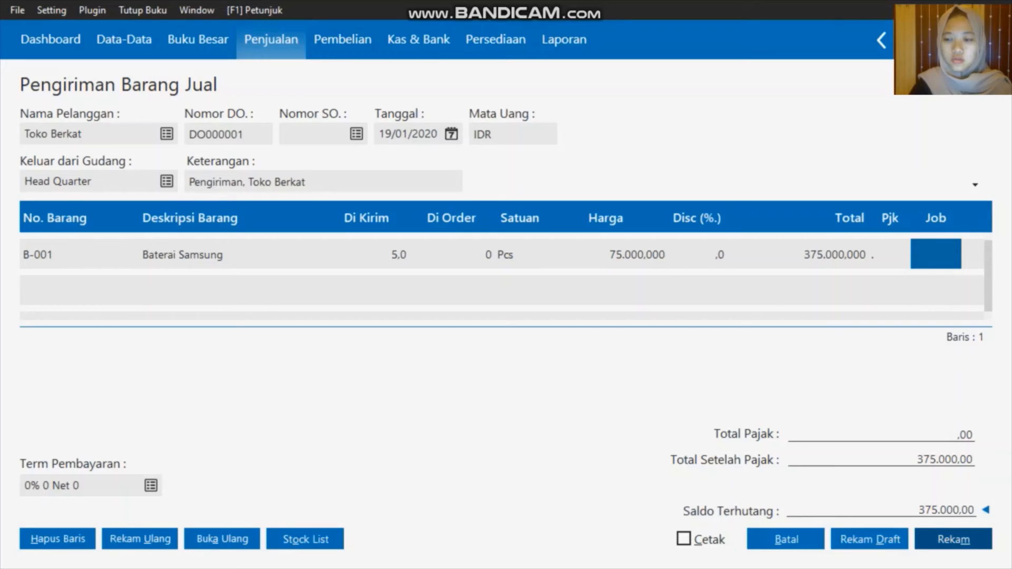
# Add a second line of 6 Baterai Oppo (B-002) at 65000, then a new empty line
pyautogui.click(851, 262)
pyautogui.click(851, 289)
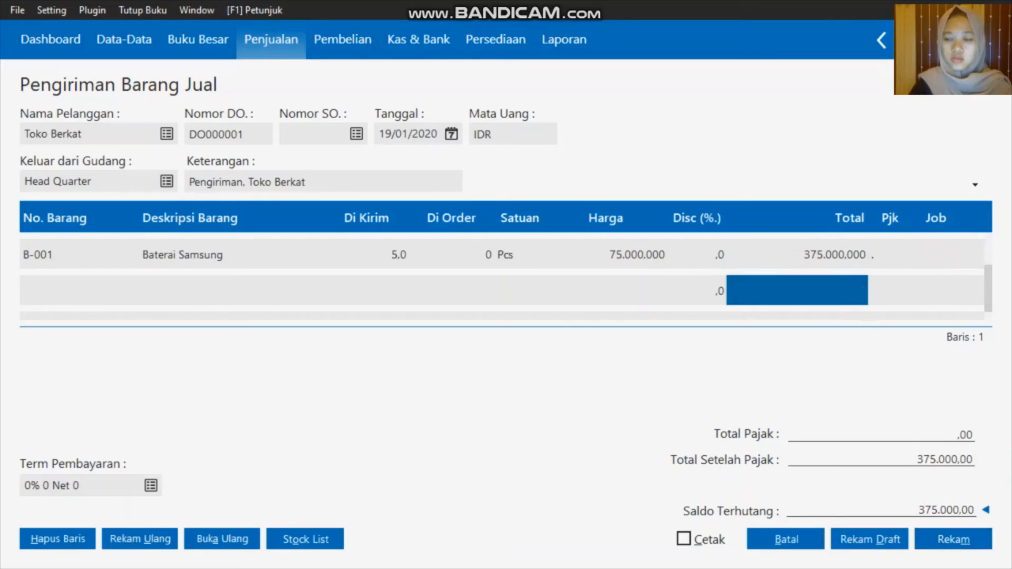
pyautogui.click(63, 287)
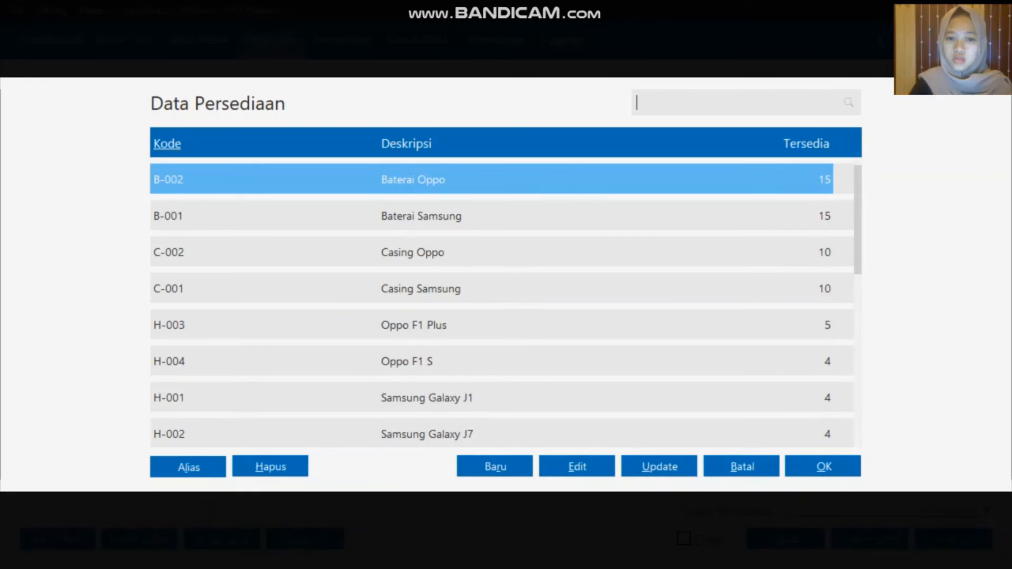
pyautogui.click(847, 466)
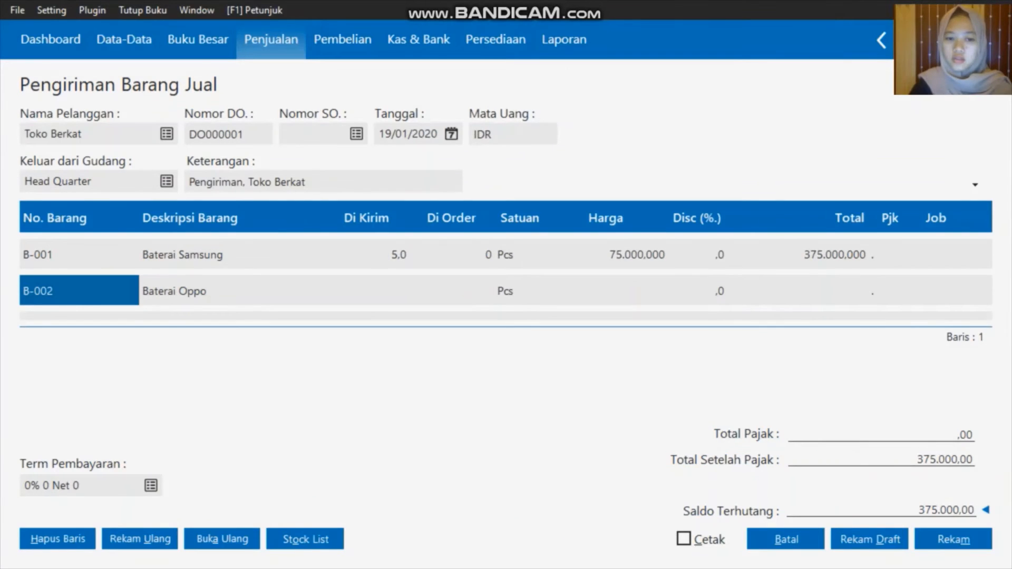
pyautogui.click(395, 288)
pyautogui.write('6')
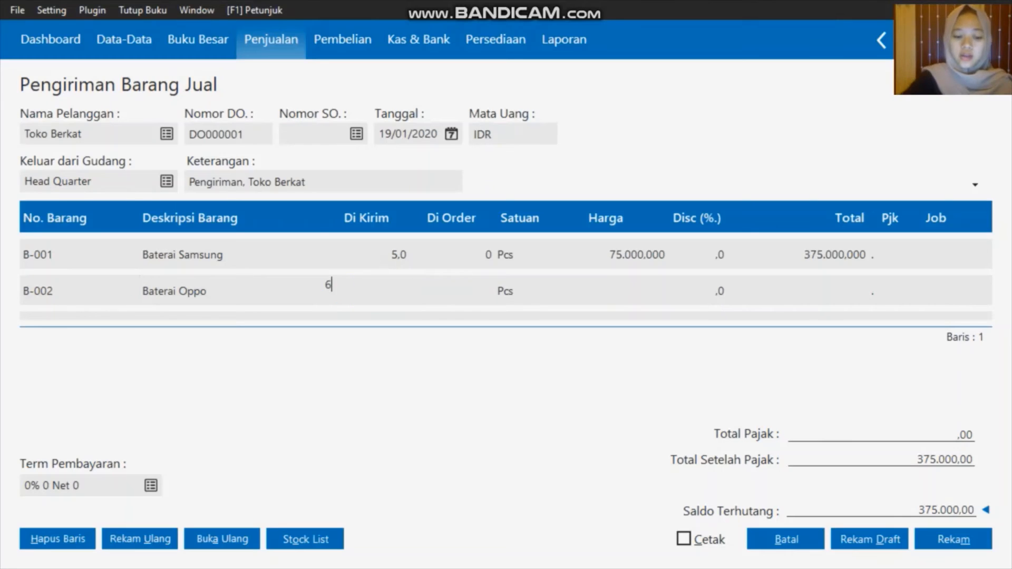
pyautogui.click(624, 289)
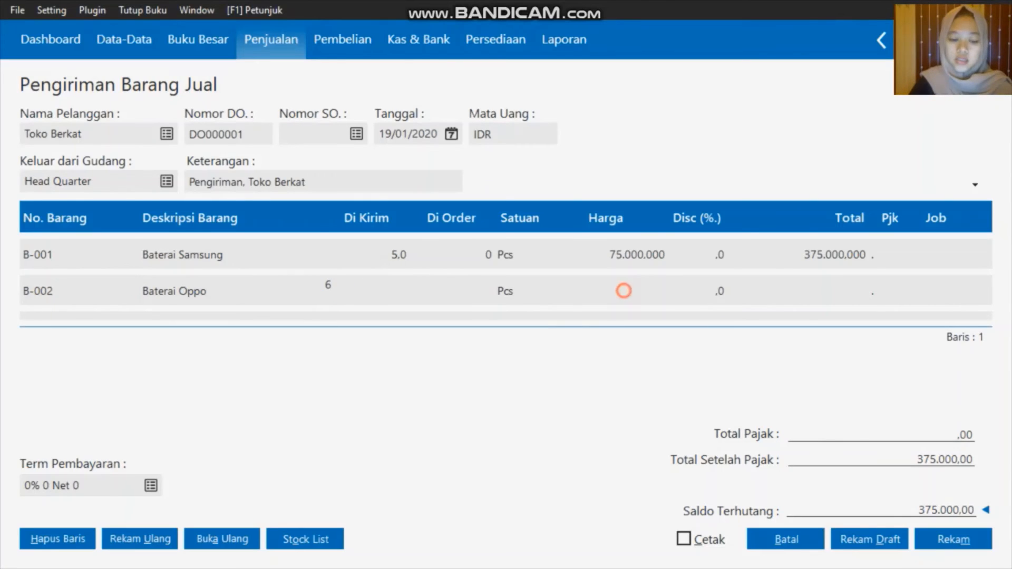
pyautogui.write('65000')
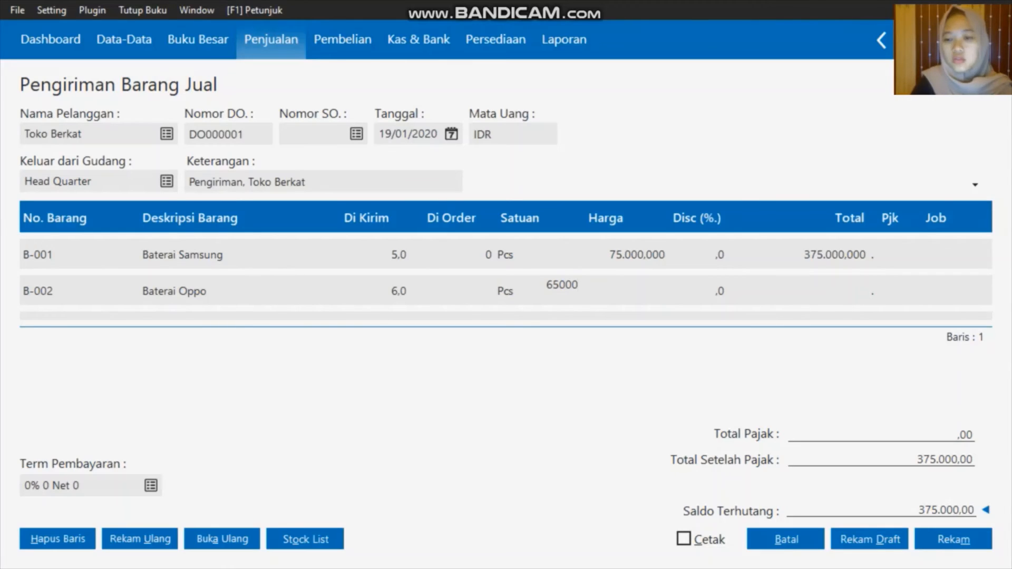
pyautogui.press('Return')
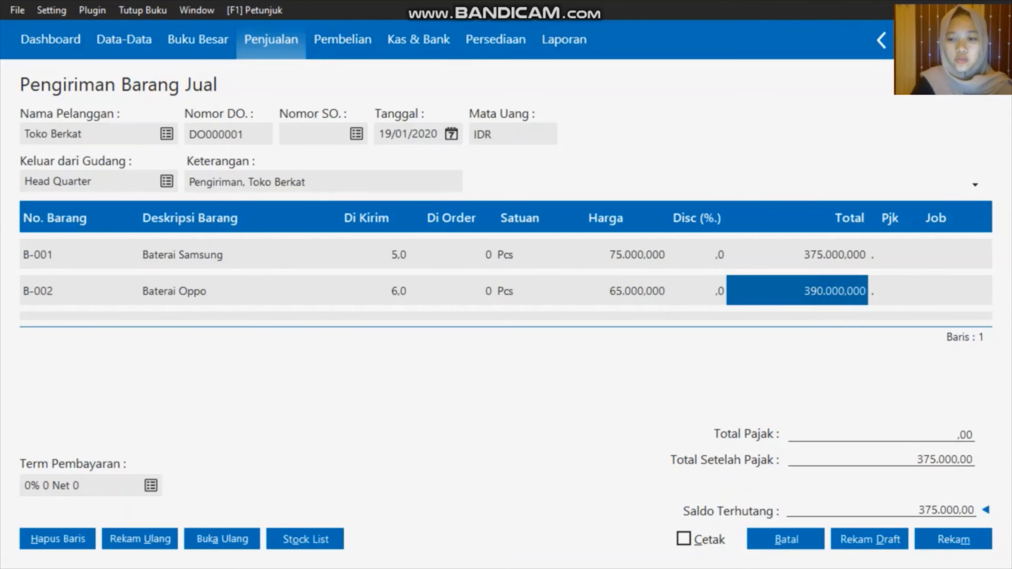
pyautogui.press('Down')
pyautogui.click(57, 289)
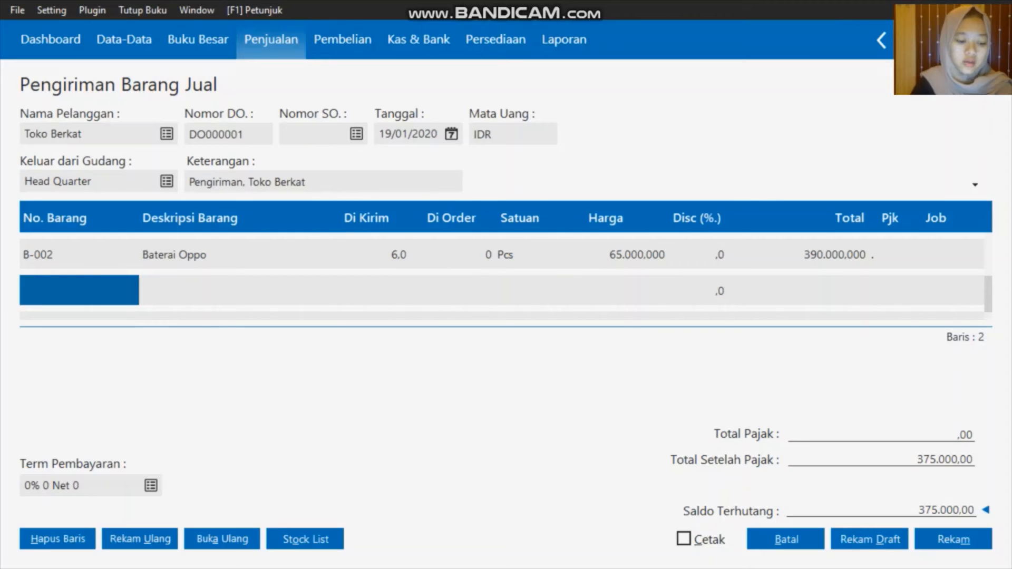
# Add a line of 4 Casing Samsung at 160000
pyautogui.doubleClick(73, 290)
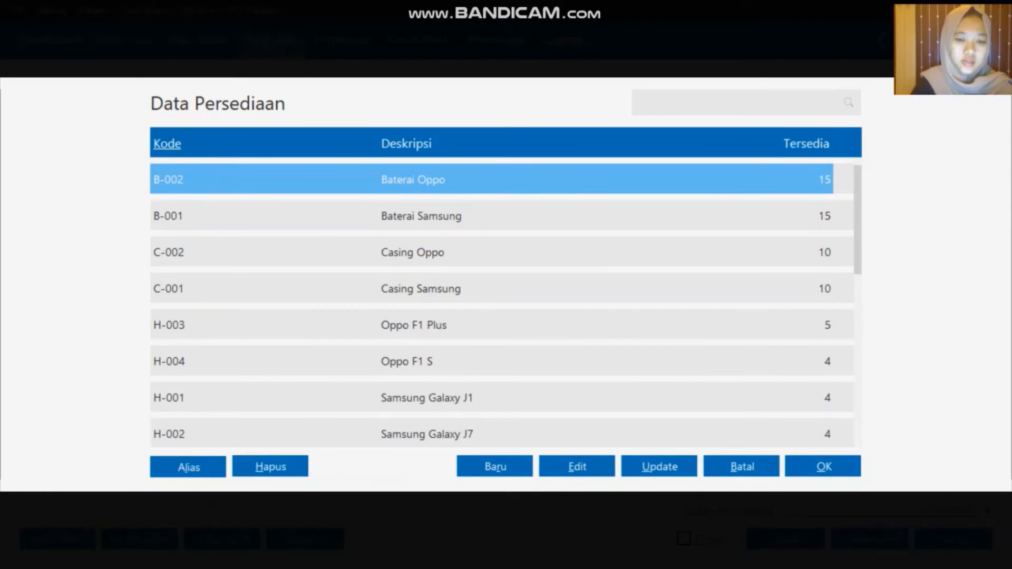
pyautogui.click(400, 295)
pyautogui.click(816, 467)
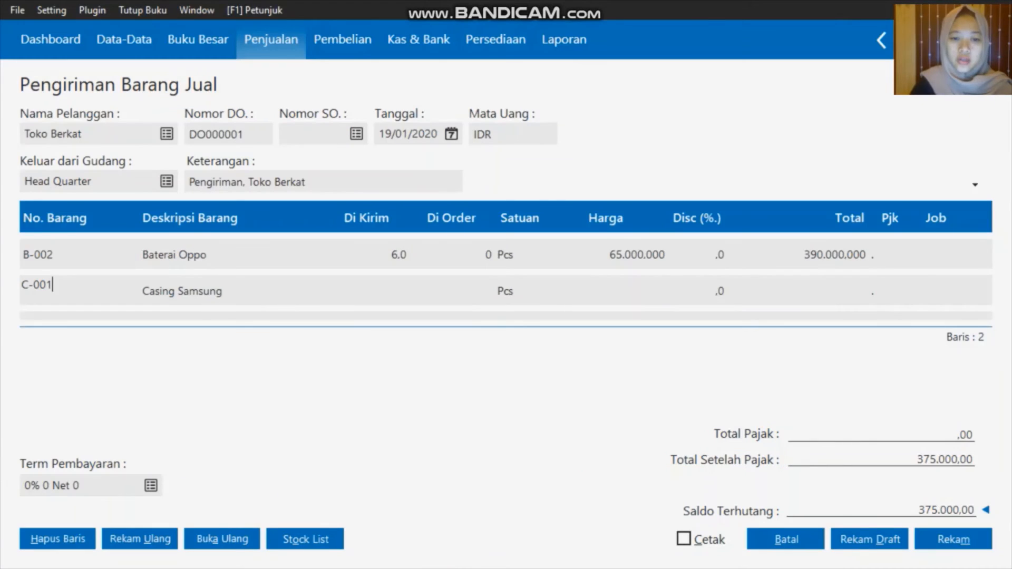
pyautogui.click(386, 287)
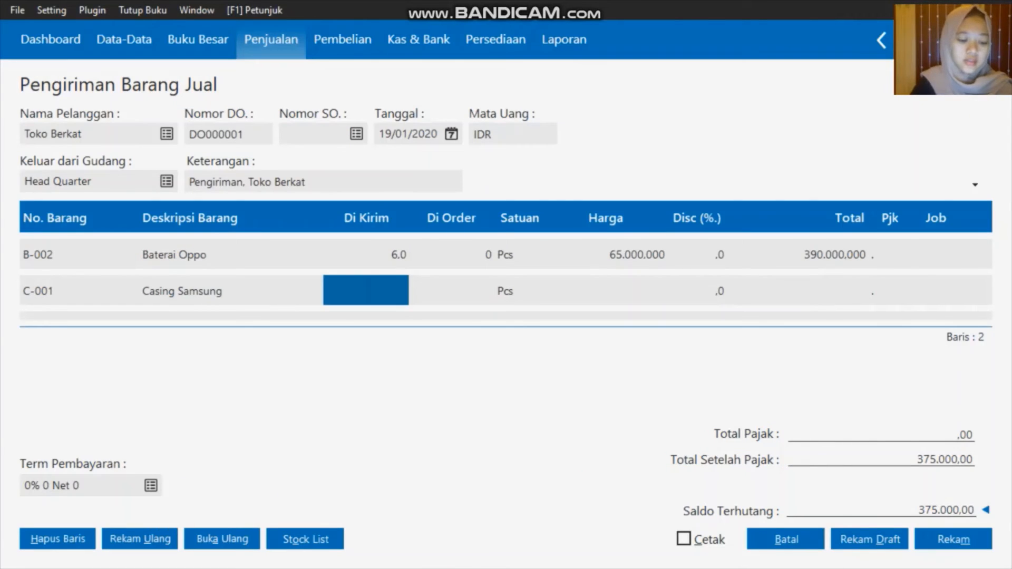
pyautogui.write('4')
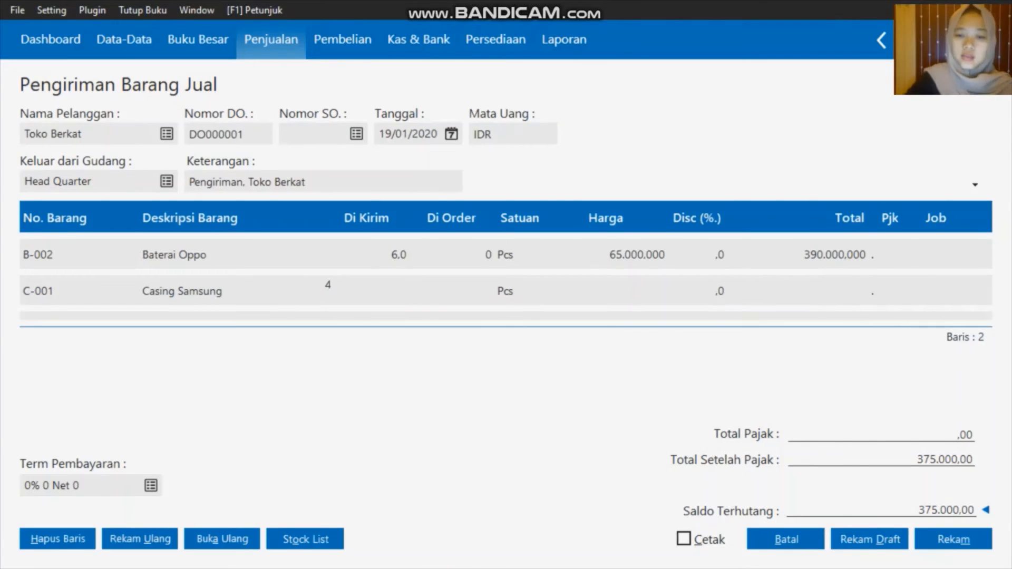
pyautogui.click(646, 292)
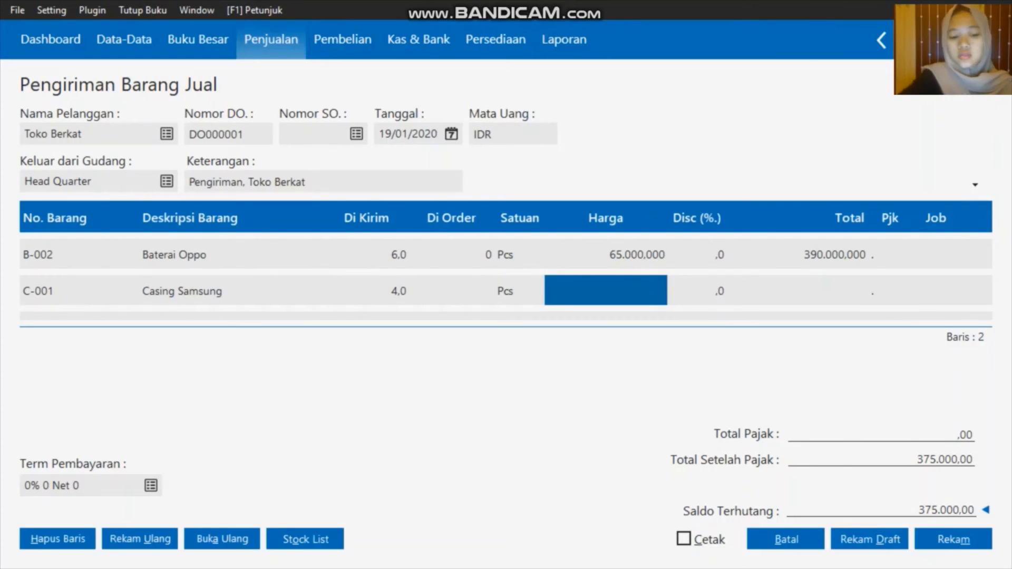
pyautogui.write('160')
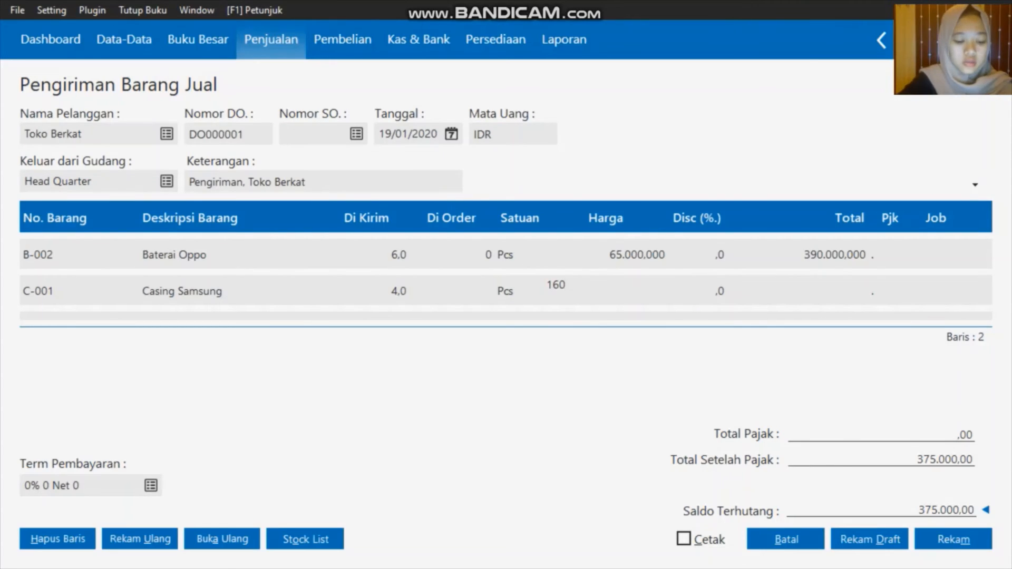
pyautogui.write('000')
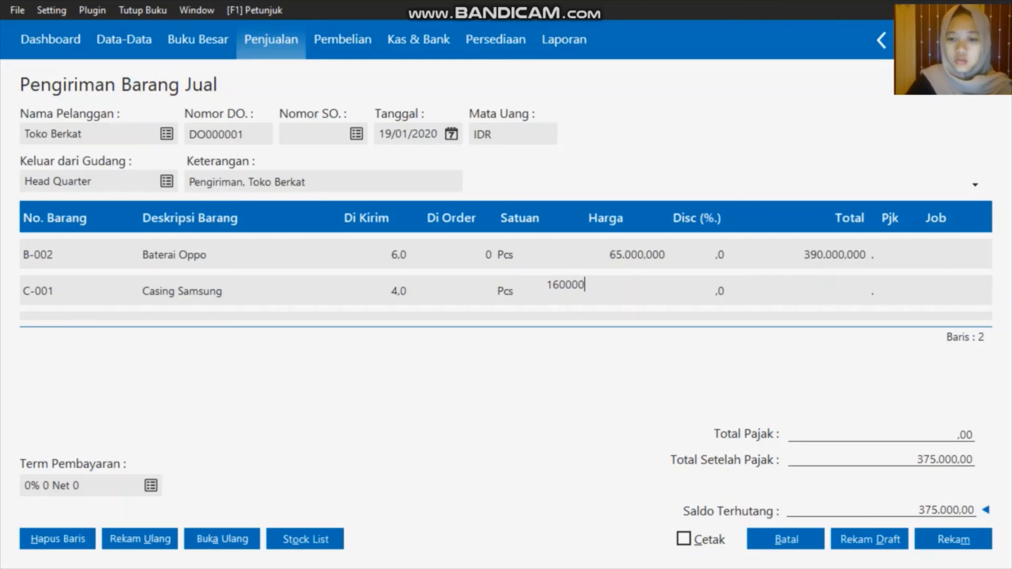
pyautogui.click(819, 291)
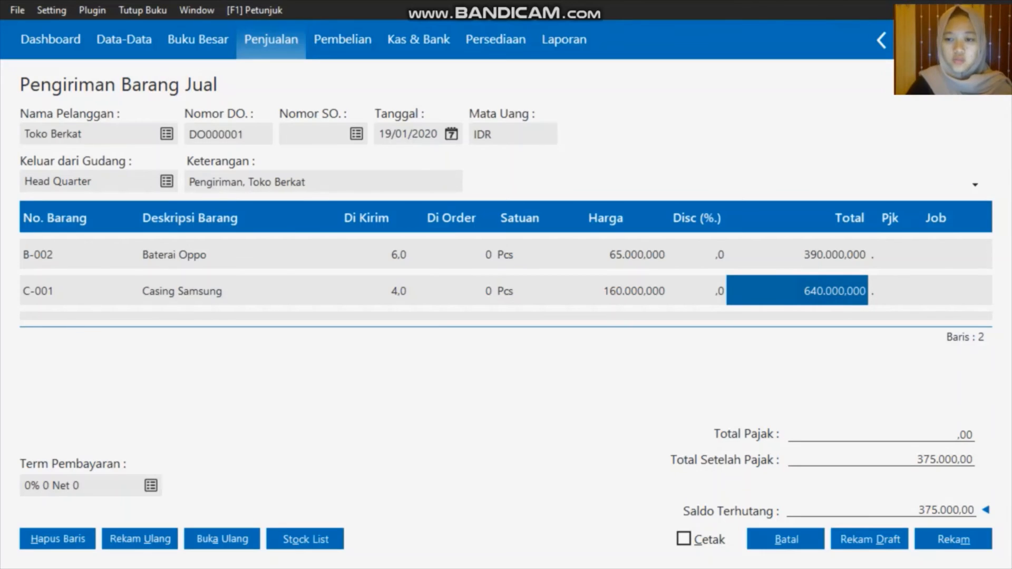
pyautogui.press('Down')
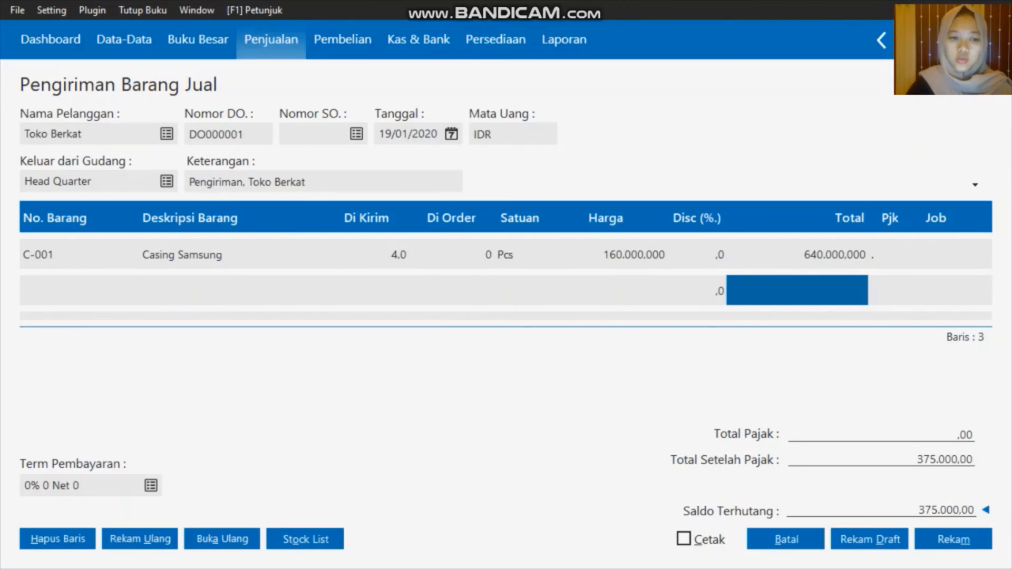
# Add a line of 5 Casing Oppo (C-002) at 65000
pyautogui.click(56, 286)
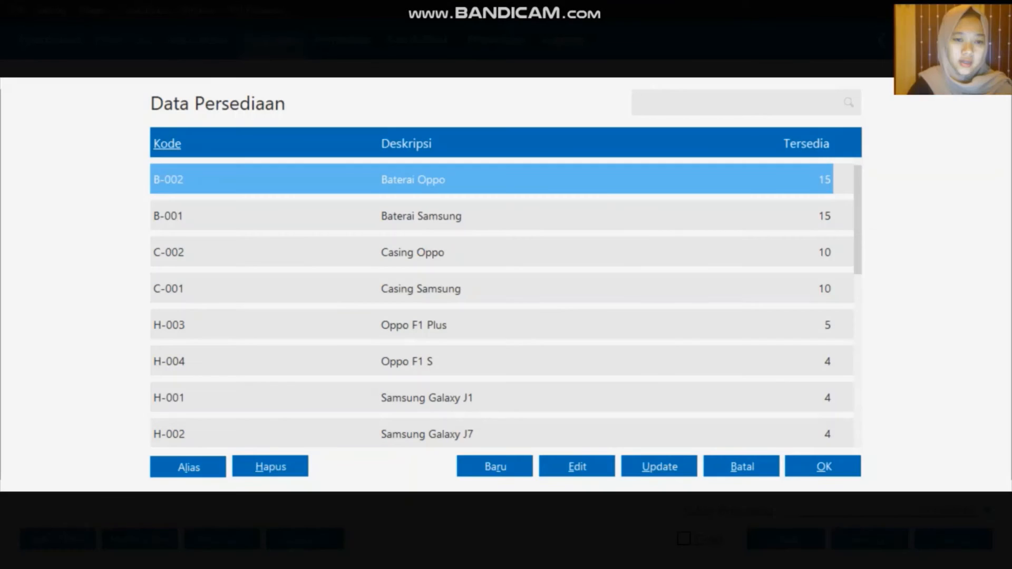
pyautogui.click(407, 253)
pyautogui.click(804, 466)
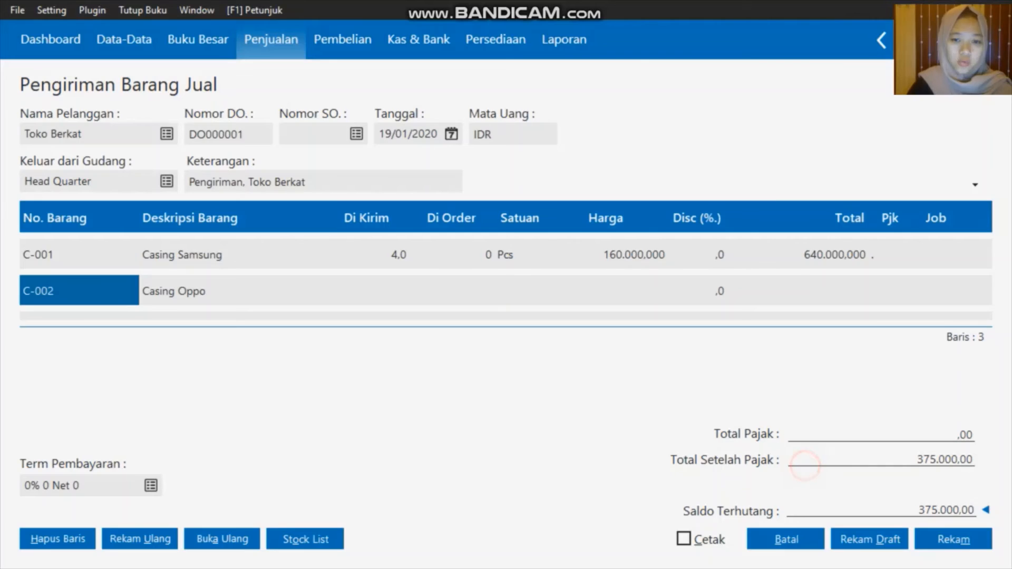
pyautogui.click(370, 286)
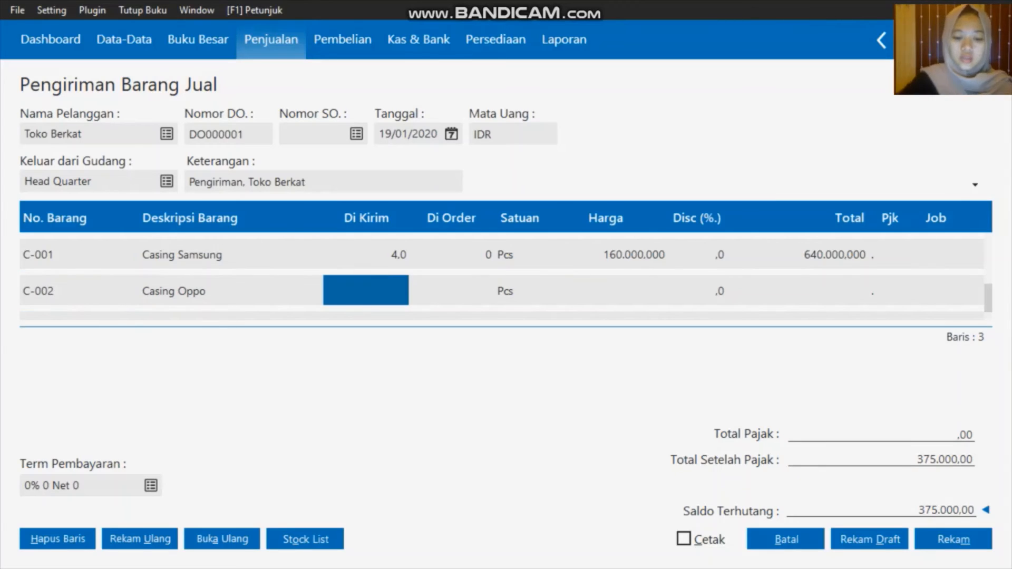
pyautogui.write('5')
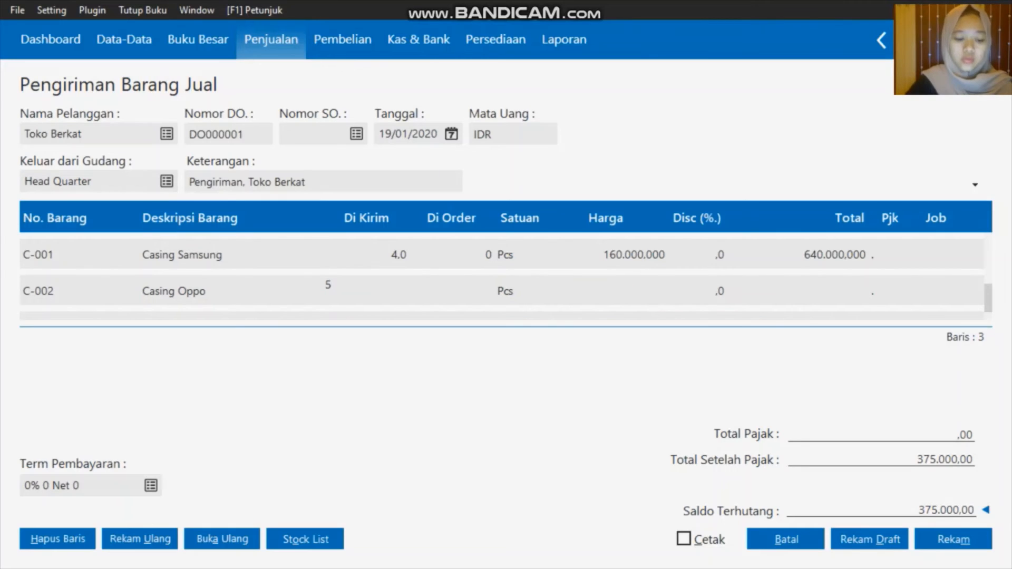
pyautogui.click(627, 288)
pyautogui.write('65000')
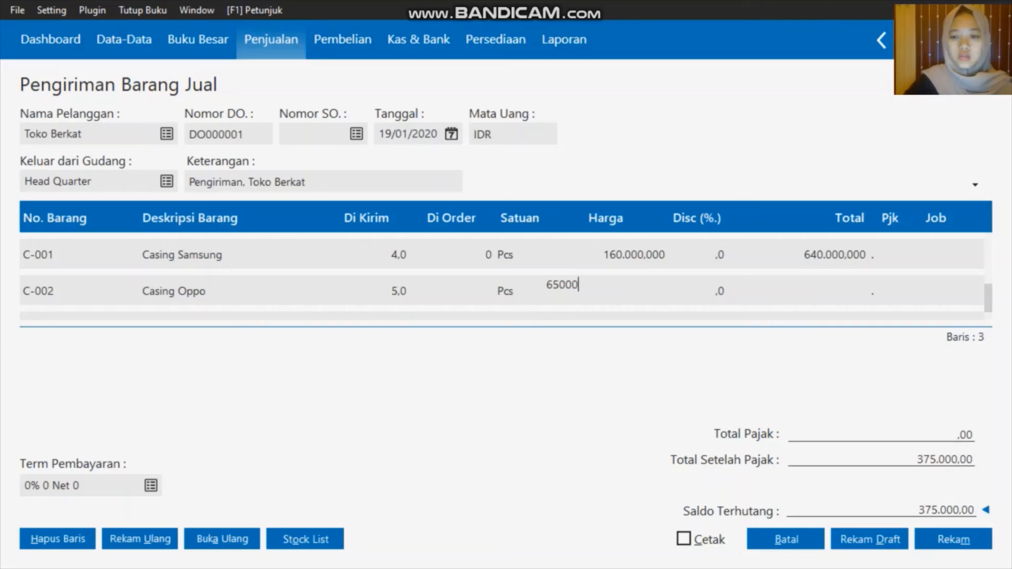
pyautogui.click(817, 294)
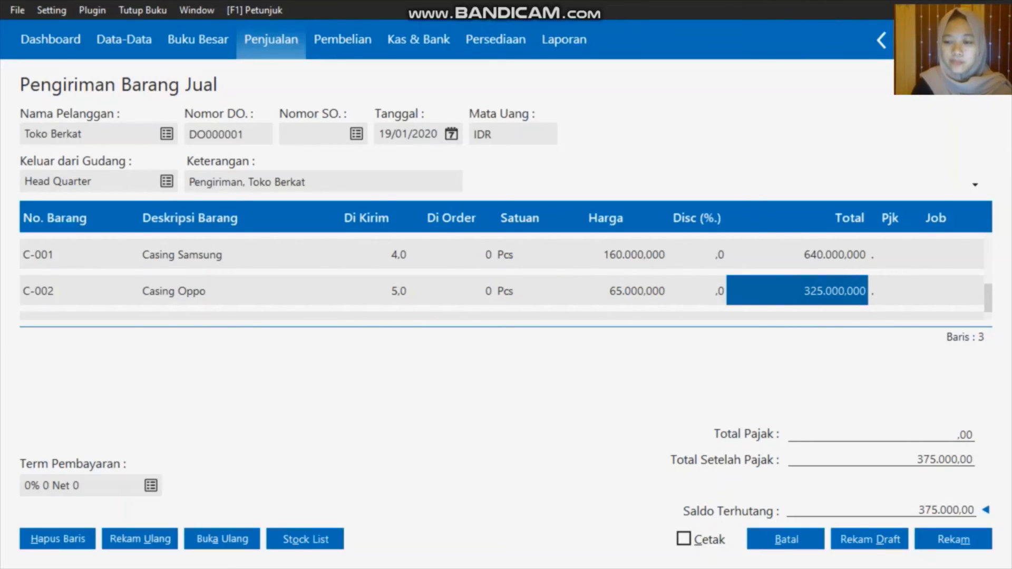
# Refresh the order total to 1.730.000,00, then save and close the delivery order
pyautogui.press('Down')
pyautogui.press('Up')
pyautogui.press('Up')
pyautogui.press('Up')
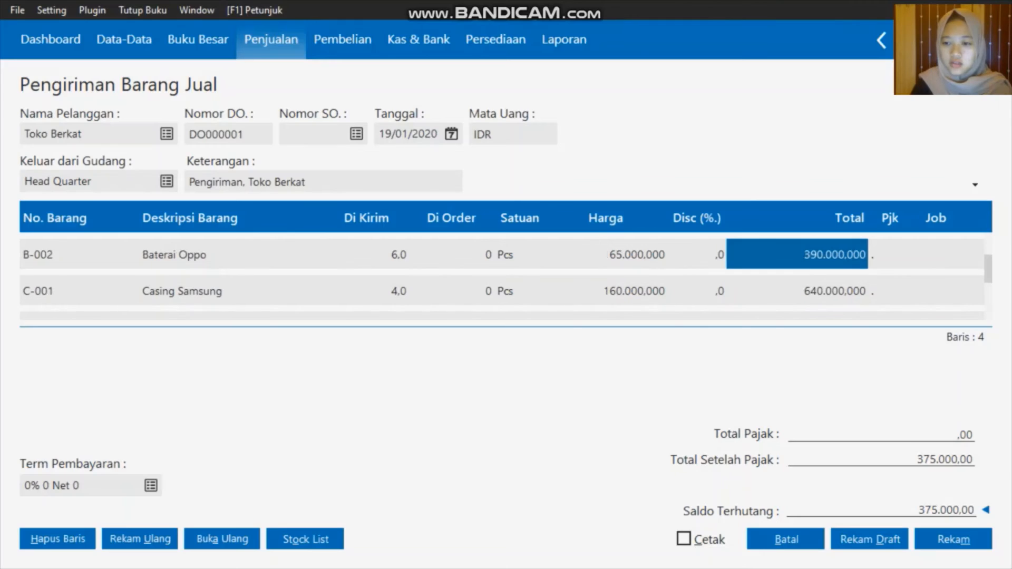
pyautogui.press('Up')
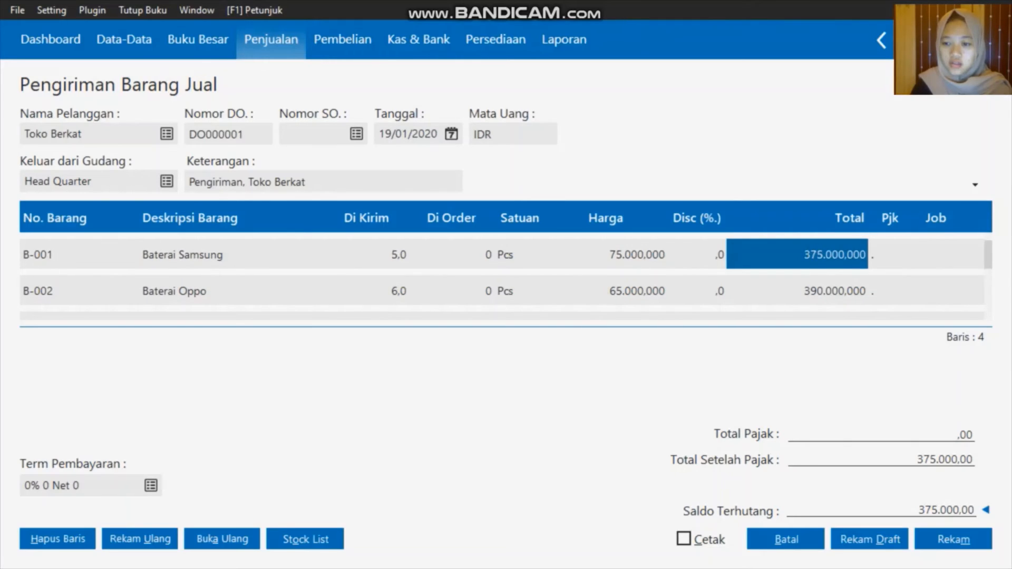
pyautogui.click(957, 511)
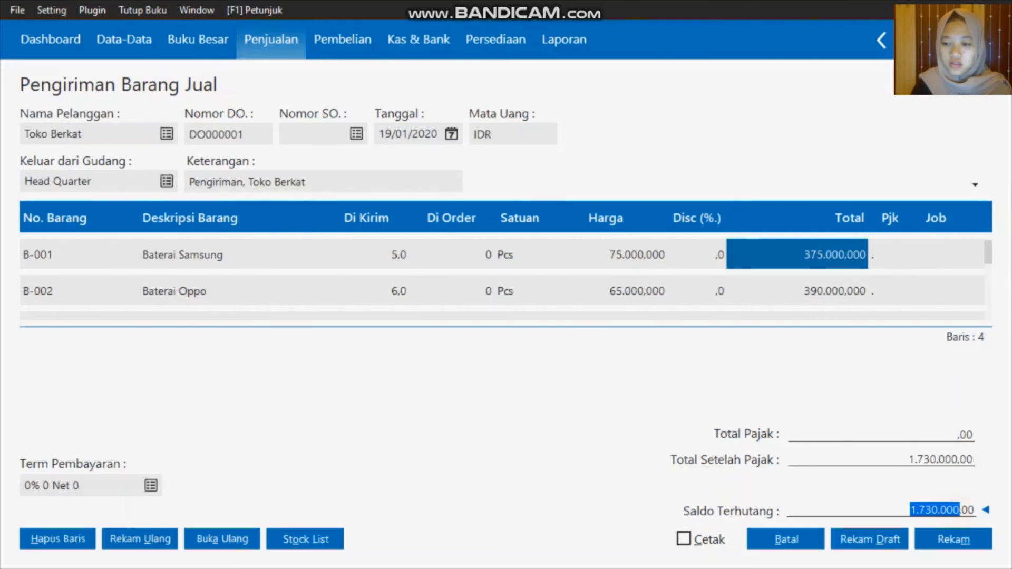
pyautogui.click(903, 509)
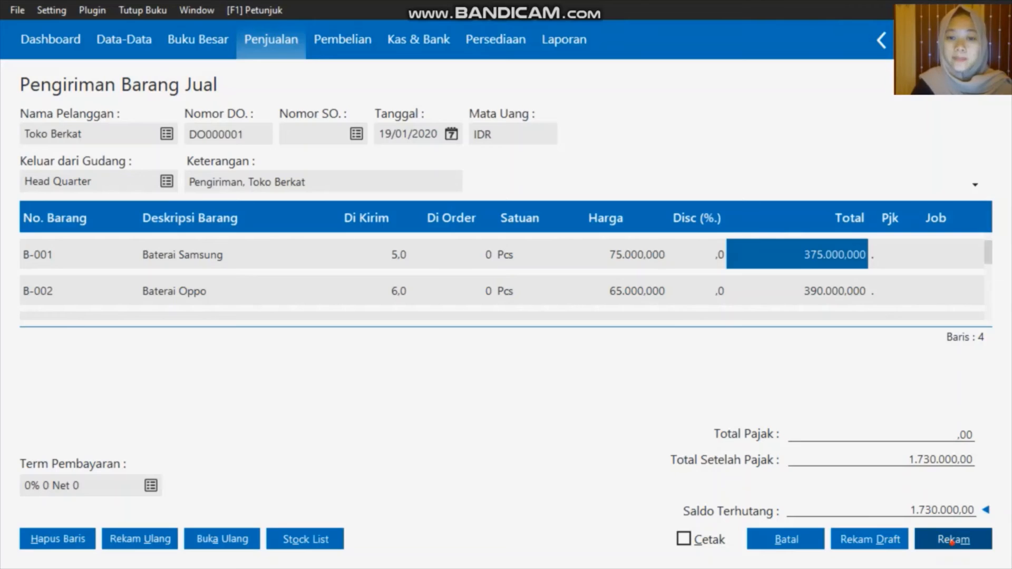
pyautogui.click(951, 542)
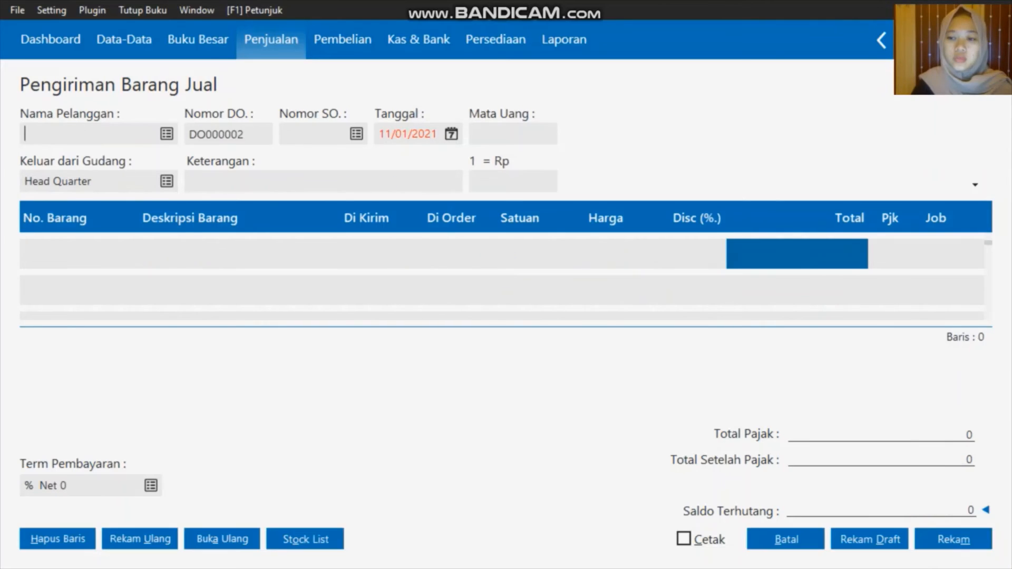
pyautogui.click(786, 540)
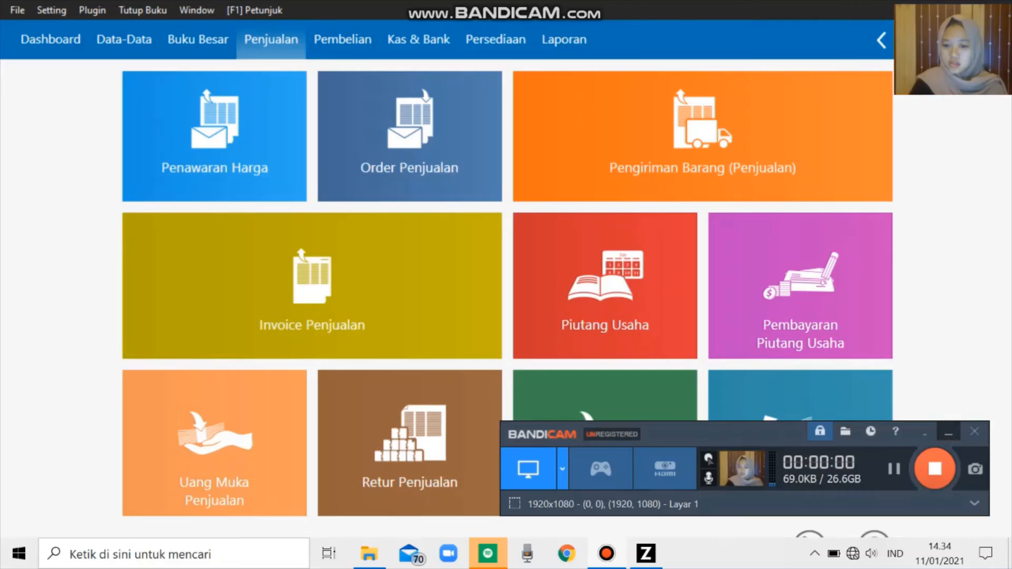
# Open a new receivable payment, CR000003, with Bank as the cash account
pyautogui.click(948, 432)
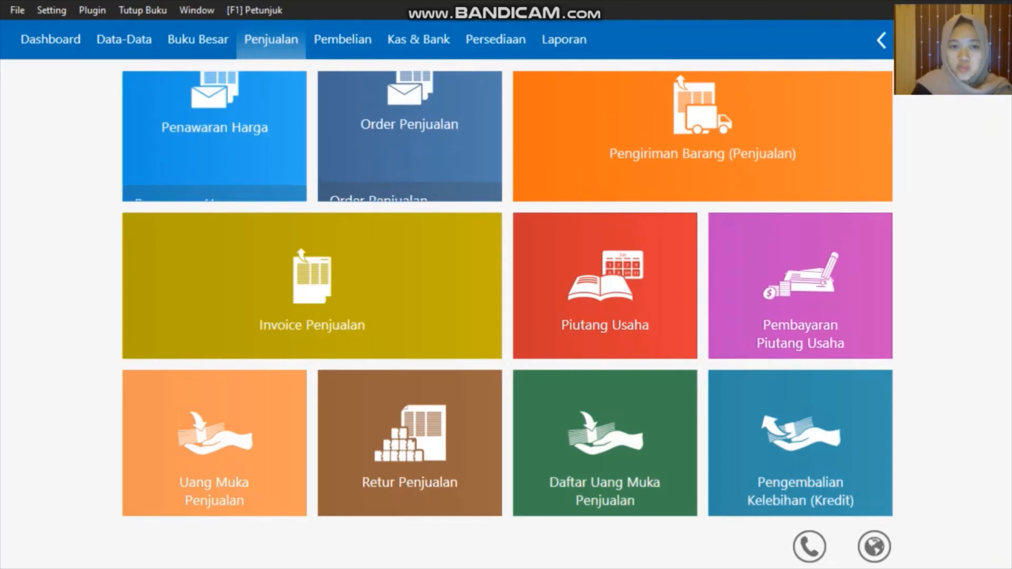
pyautogui.click(731, 338)
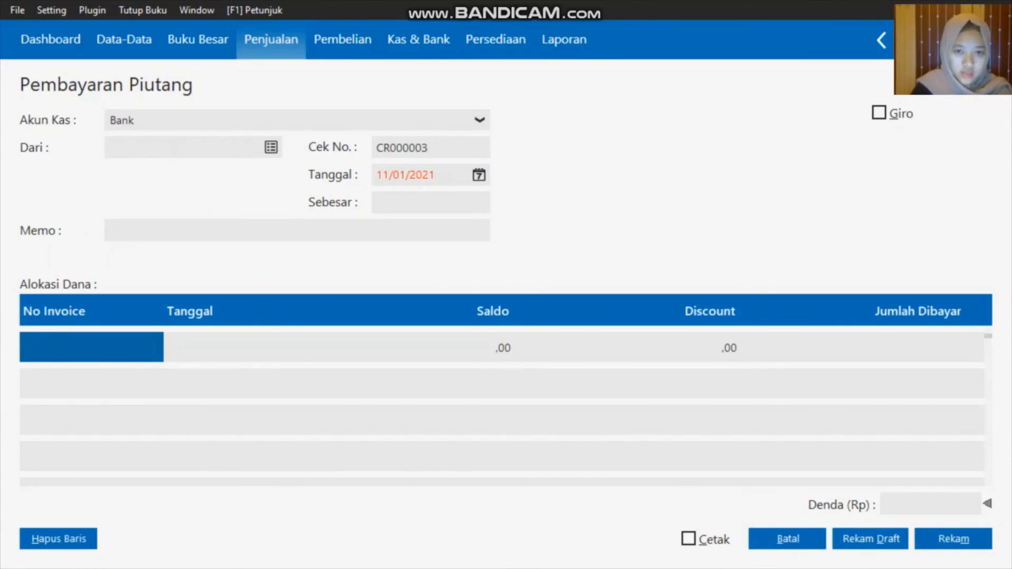
# Choose customer C-004, who owes Rp 4.750.000, and date the payment 19/01/2020
pyautogui.click(271, 147)
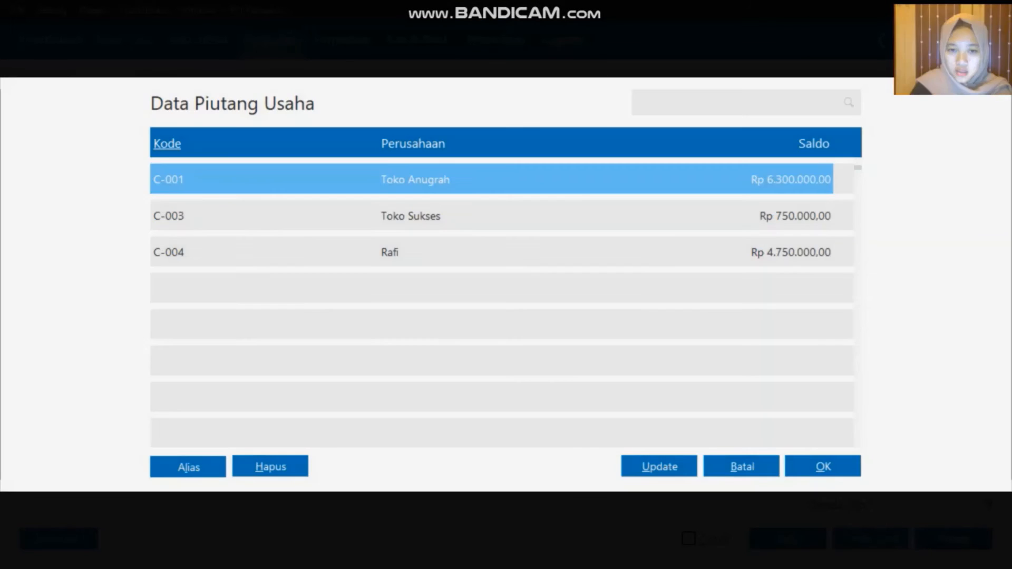
pyautogui.click(496, 257)
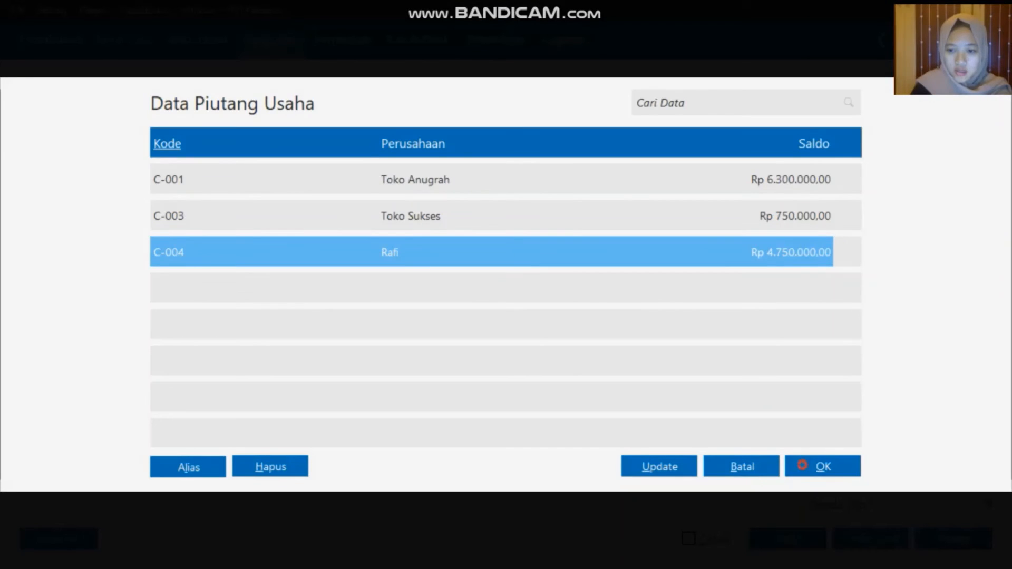
pyautogui.click(823, 467)
pyautogui.click(478, 175)
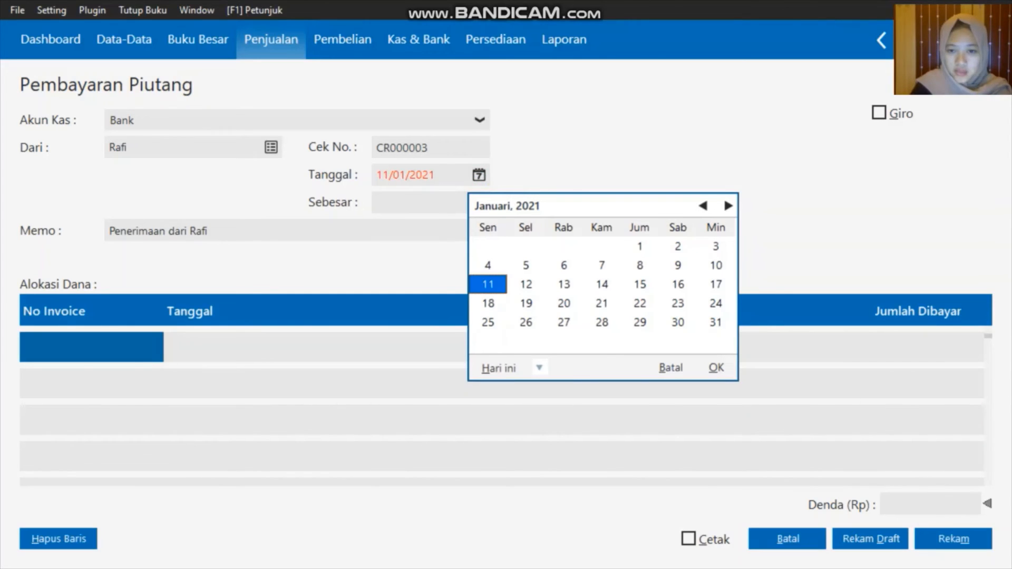
pyautogui.click(540, 367)
pyautogui.click(576, 503)
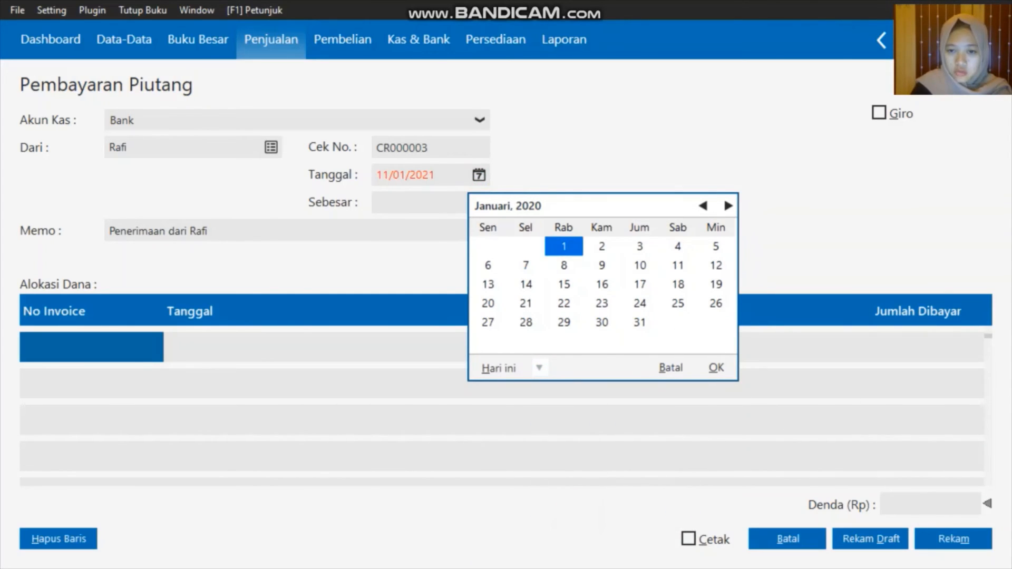
pyautogui.click(715, 285)
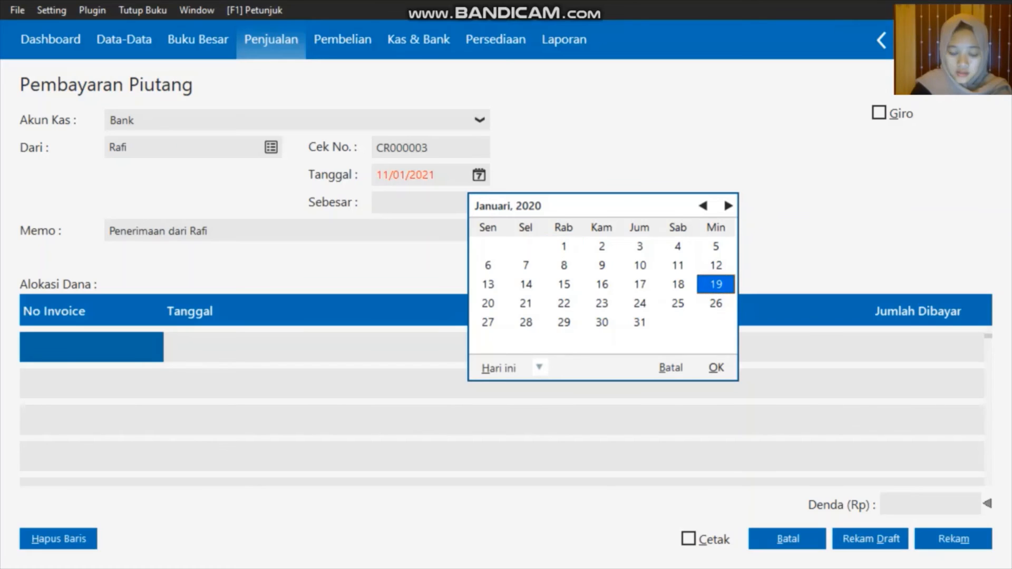
pyautogui.click(717, 368)
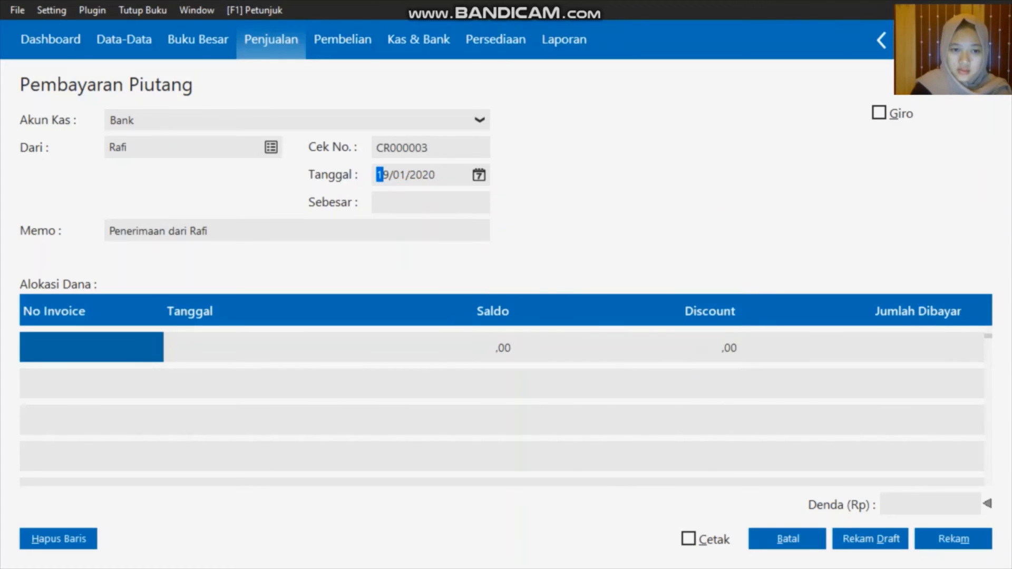
# Apply 4000000 to the open invoice, then save and close the payment
pyautogui.click(79, 346)
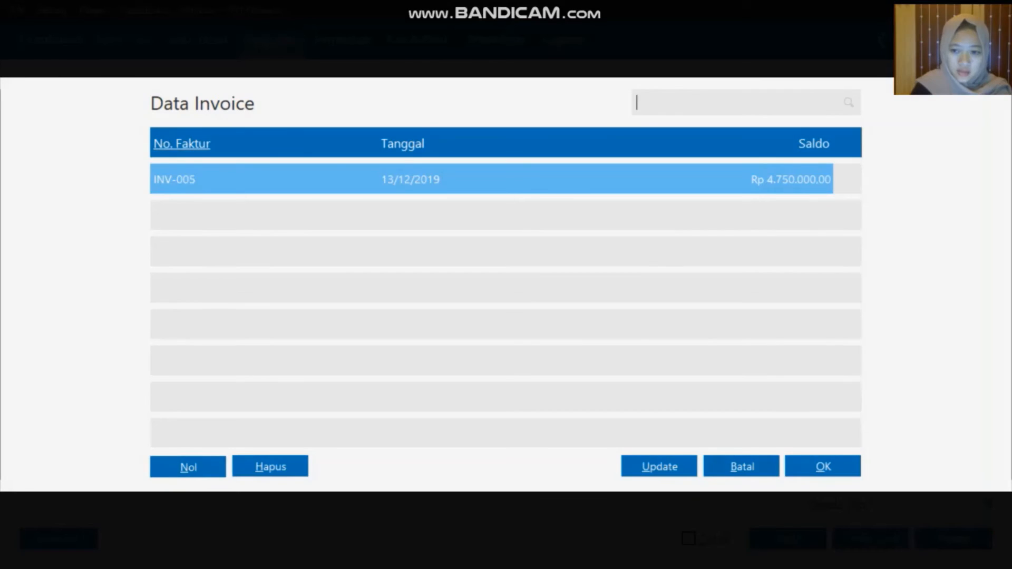
pyautogui.click(809, 466)
pyautogui.click(486, 348)
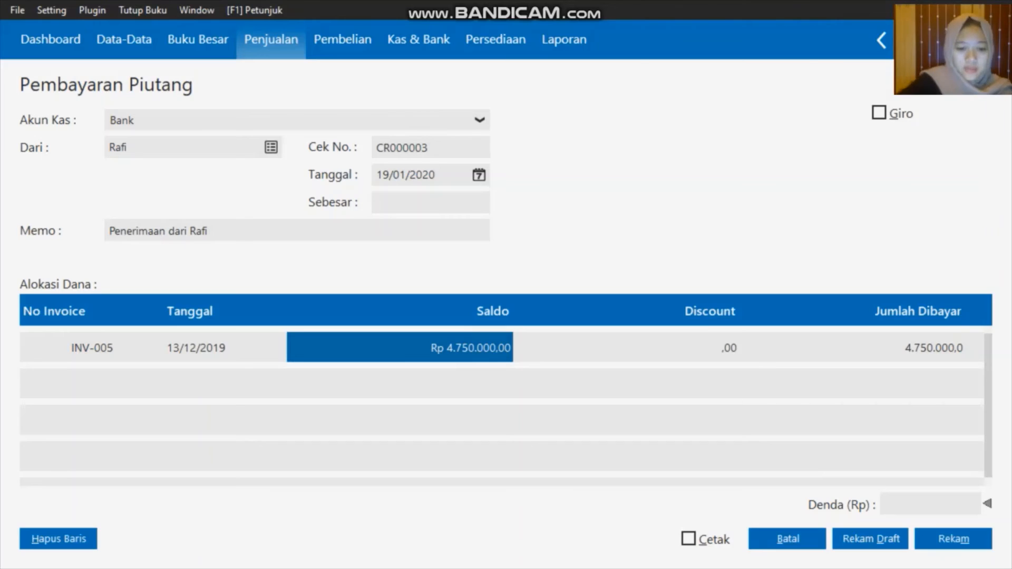
pyautogui.click(486, 348)
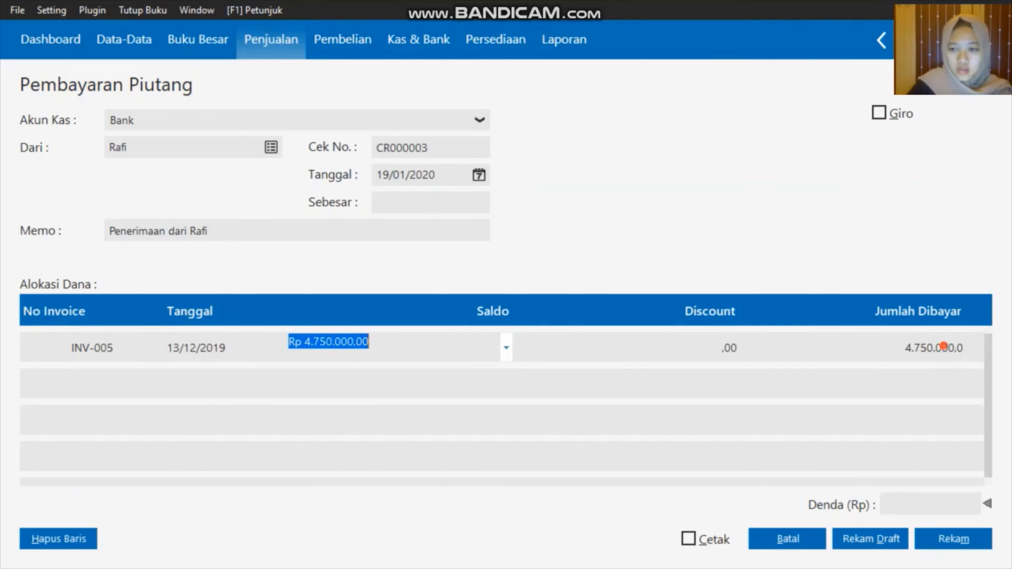
pyautogui.click(944, 346)
pyautogui.write('4')
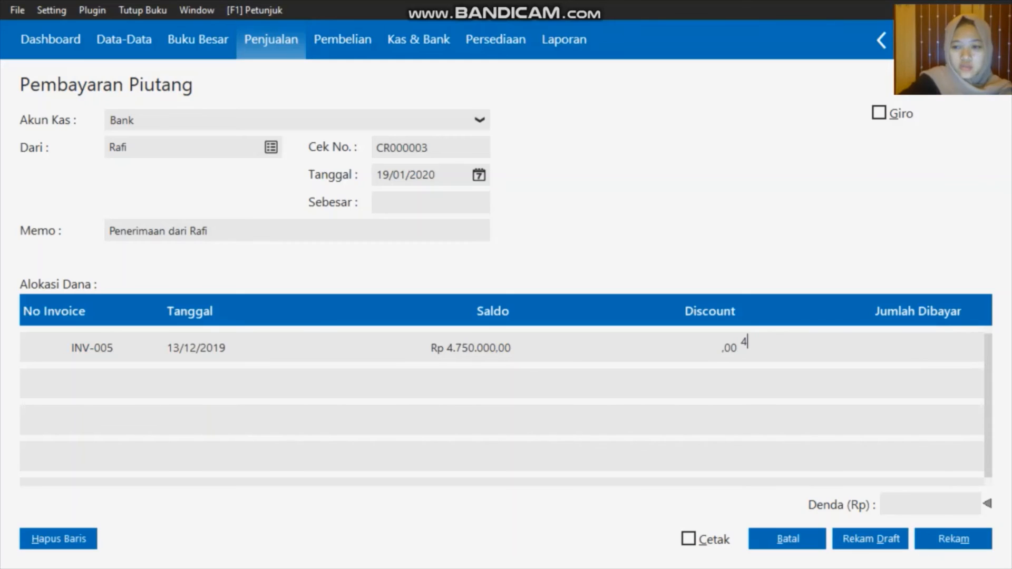
pyautogui.write('000000')
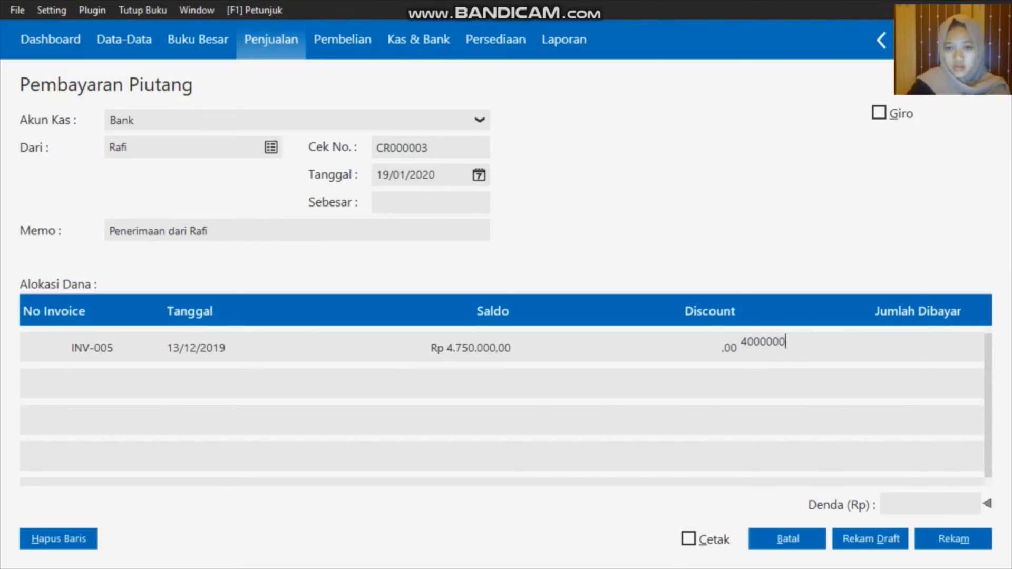
pyautogui.press('Return')
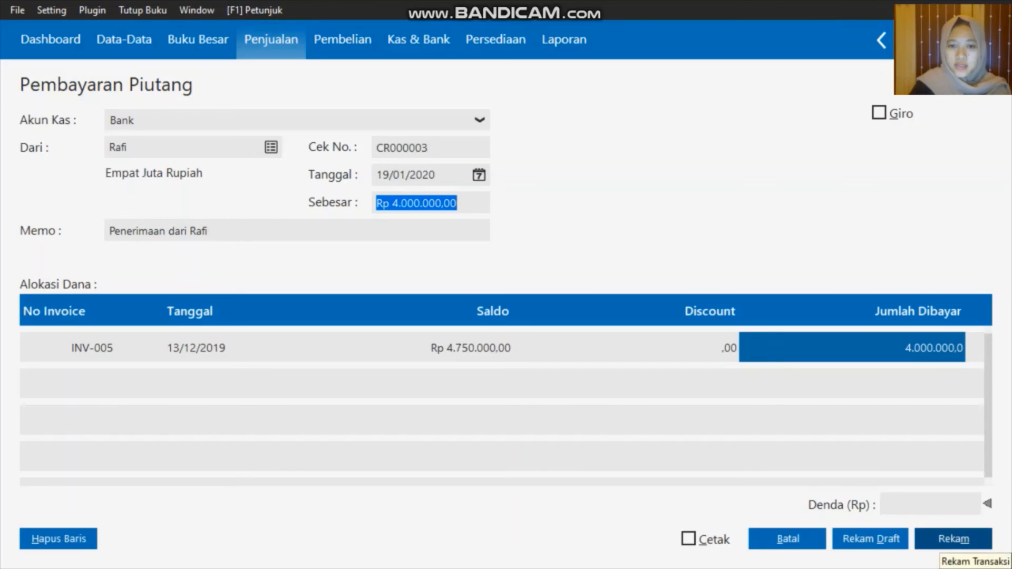
pyautogui.click(956, 540)
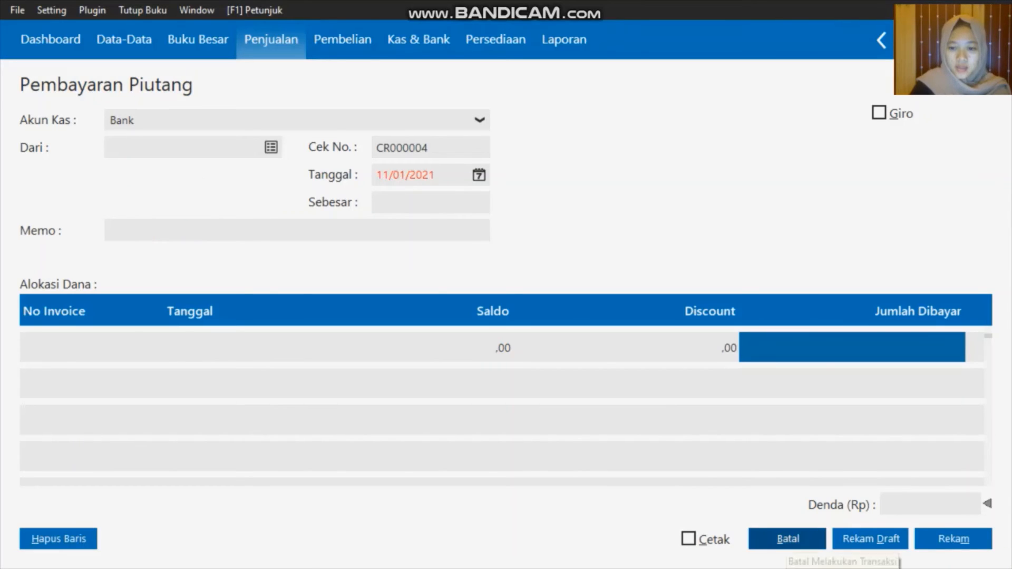
pyautogui.click(787, 539)
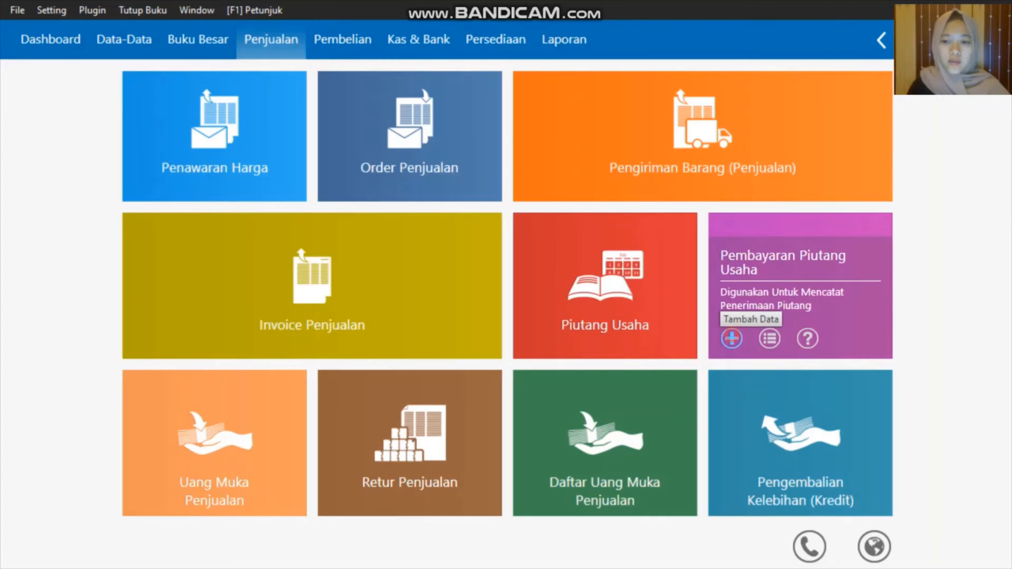
# Open another new receivable payment, CR000004, into the Bank account
pyautogui.click(732, 338)
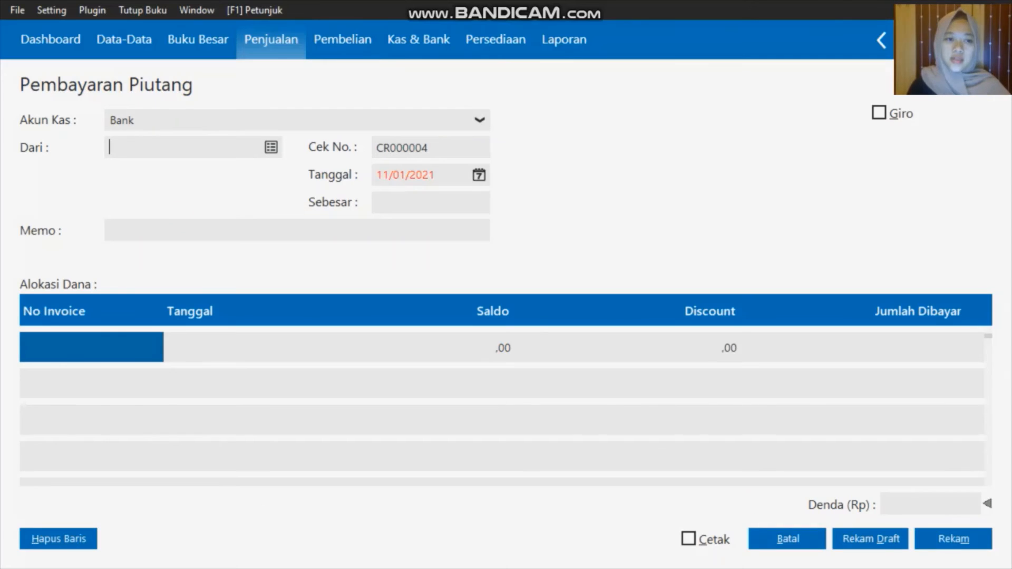
# Select Toko Anugrah as the paying customer and date the payment 20/01/2020
pyautogui.click(271, 148)
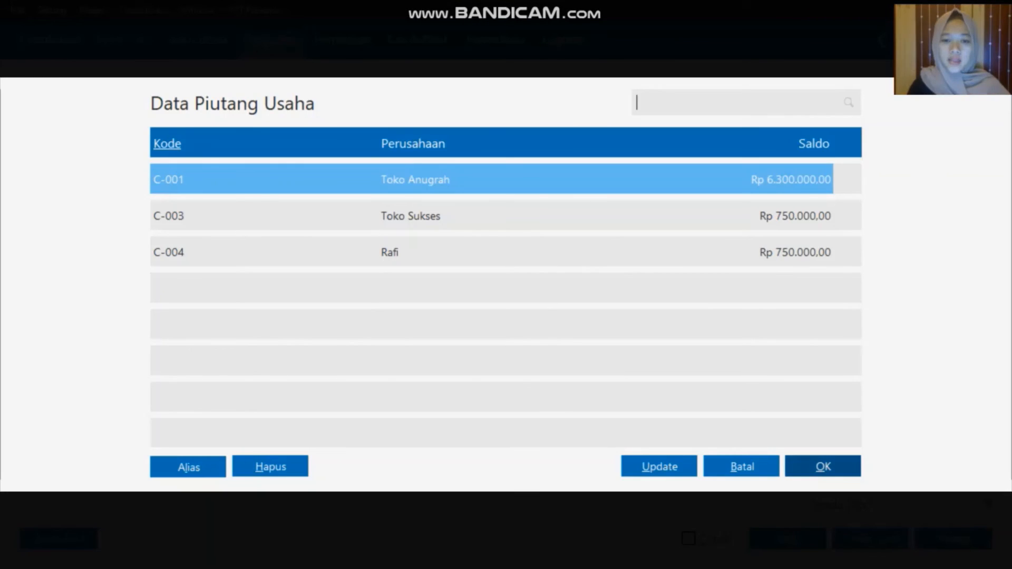
pyautogui.click(802, 469)
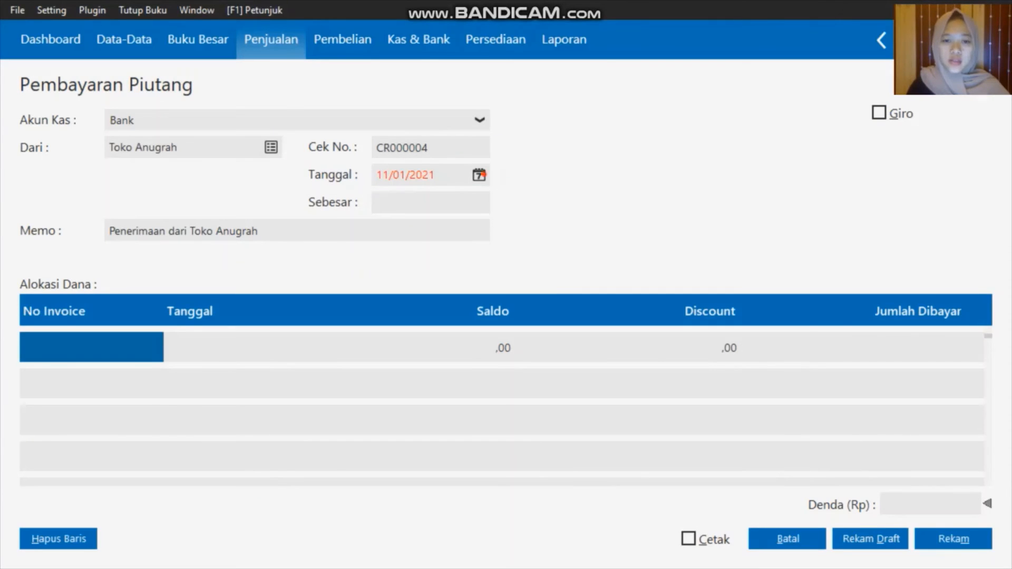
pyautogui.click(480, 176)
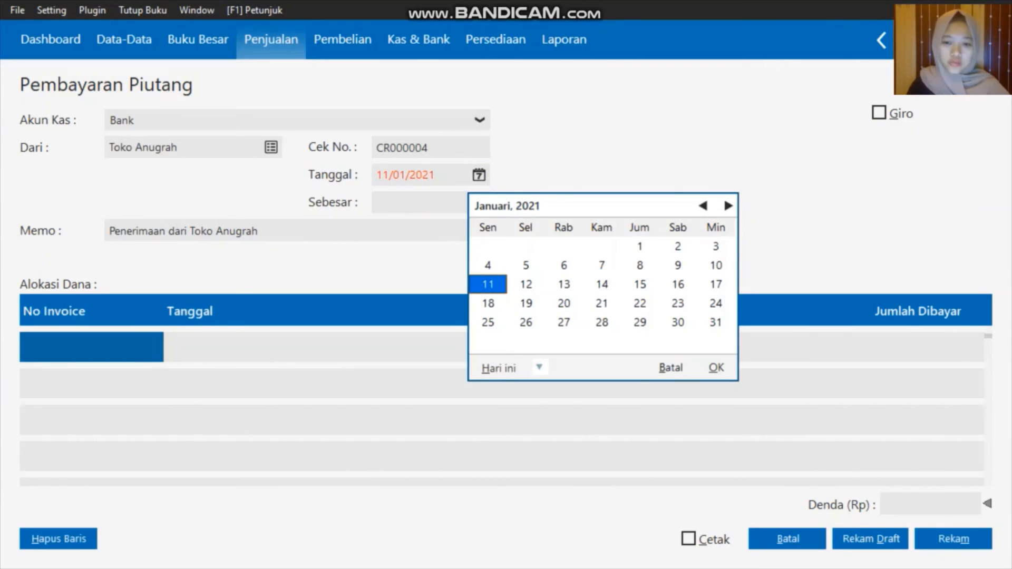
pyautogui.click(538, 367)
pyautogui.click(617, 502)
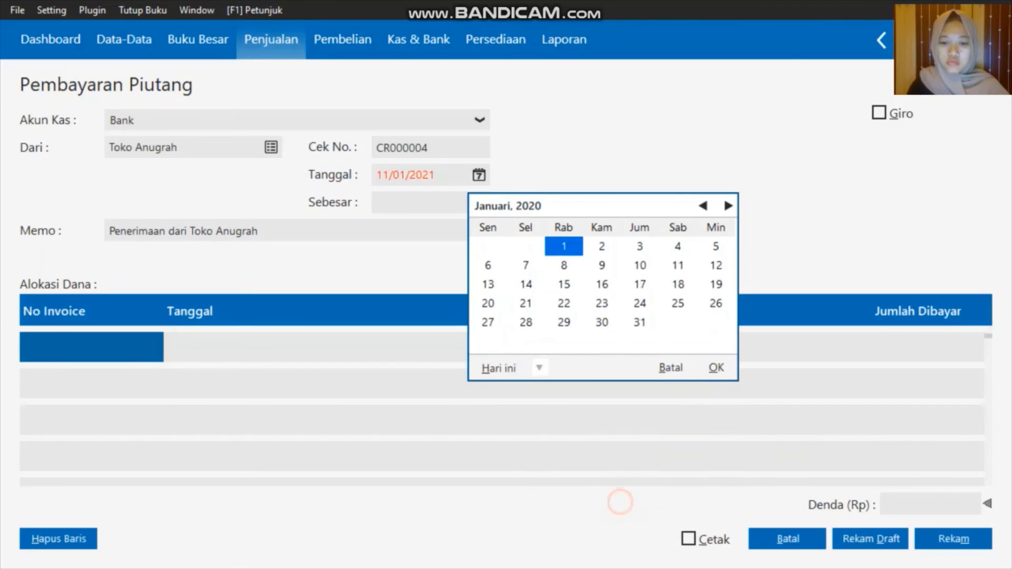
pyautogui.click(488, 304)
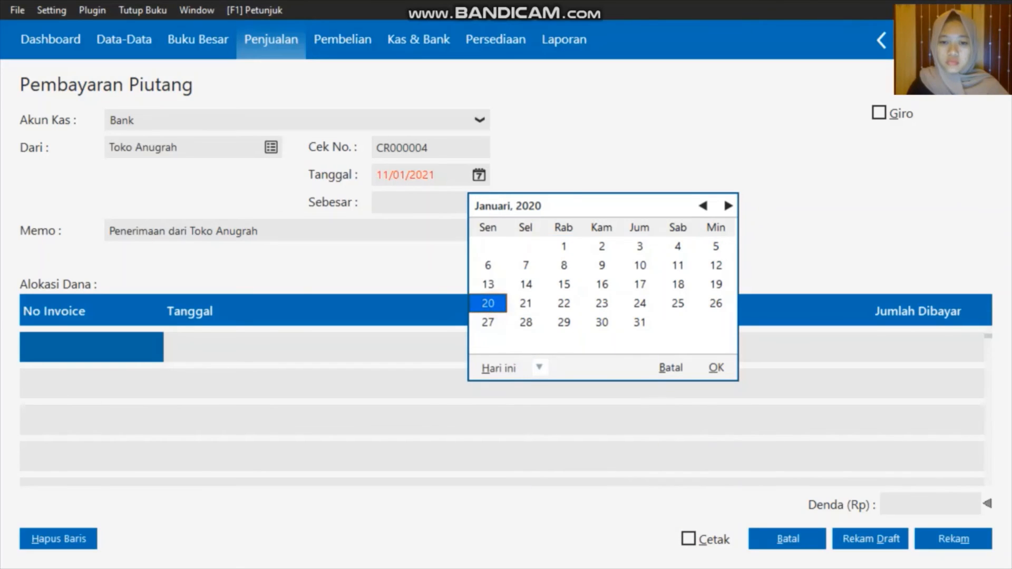
pyautogui.click(716, 368)
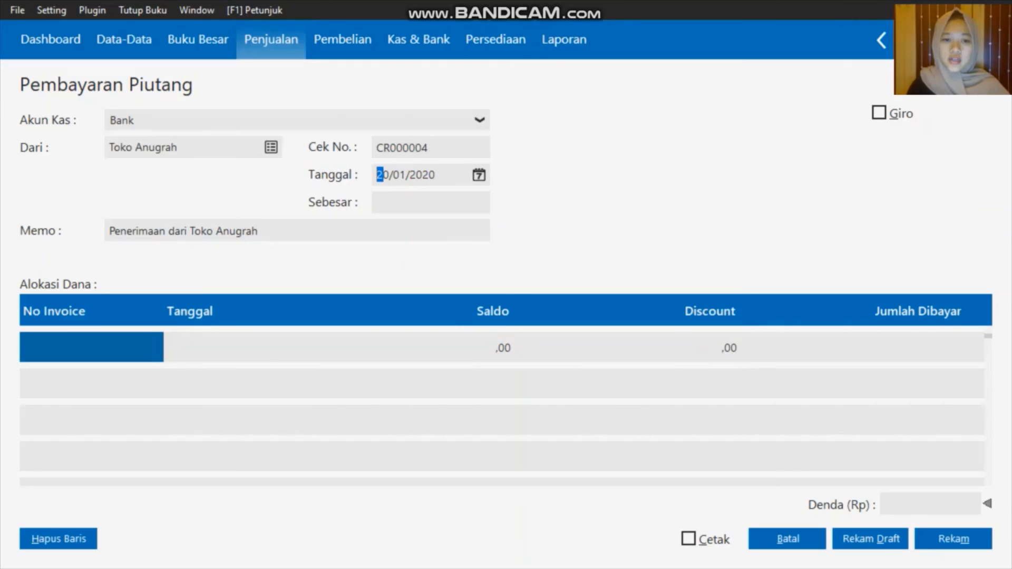
# Allocate the payment to INV-001 and mark it as a giro payment
pyautogui.click(134, 338)
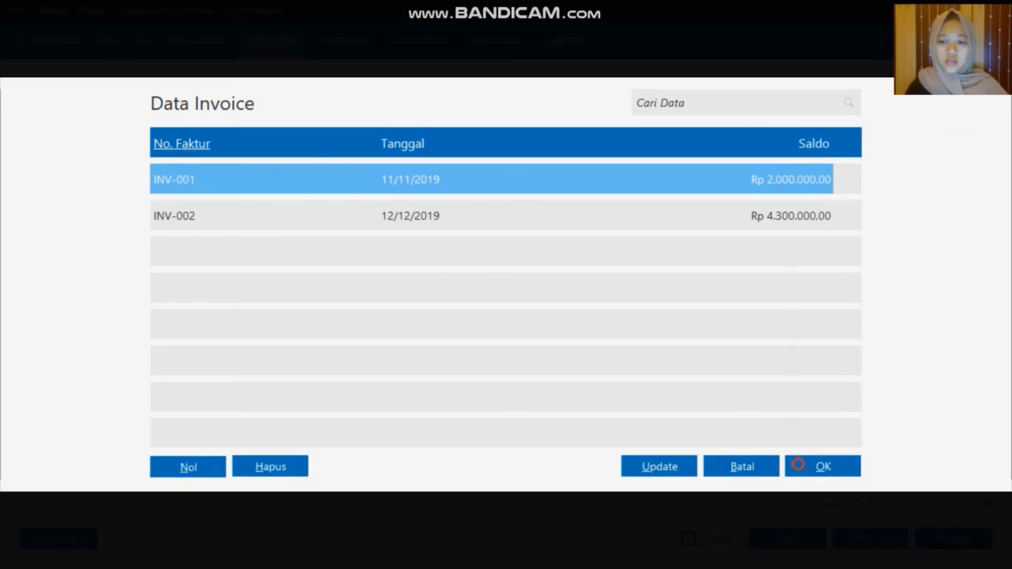
pyautogui.click(823, 466)
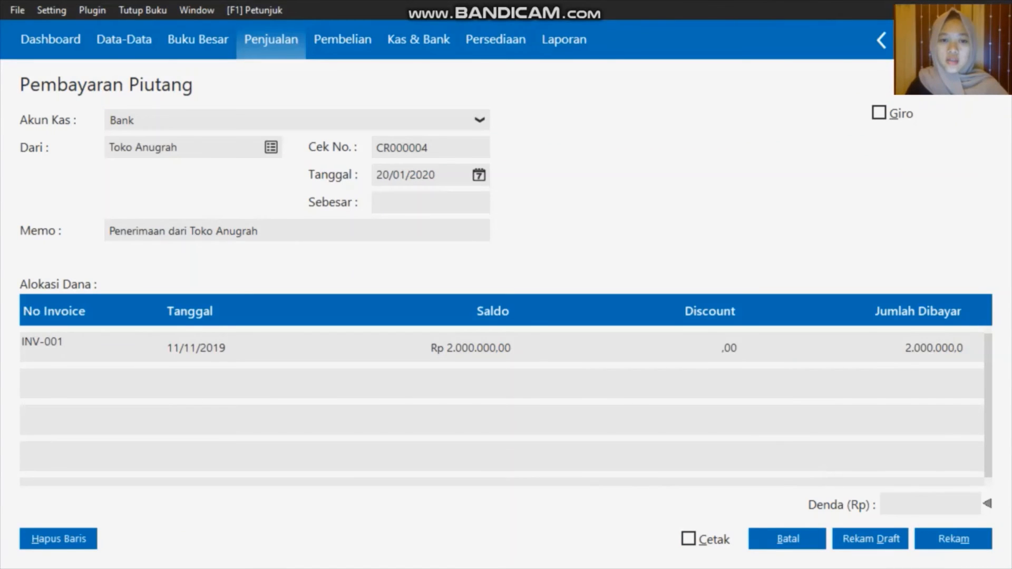
pyautogui.click(879, 113)
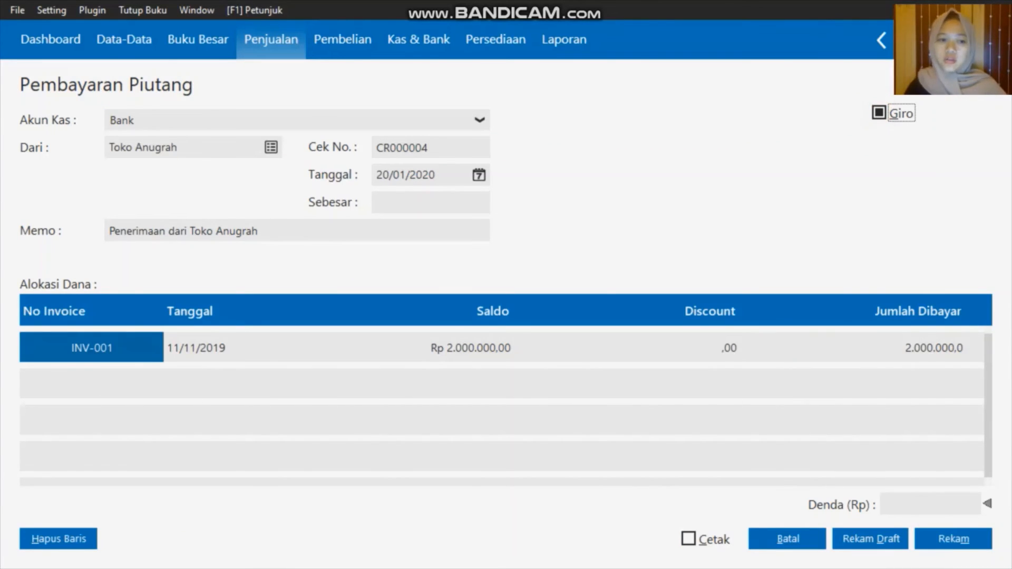
# Add INV-002 to the allocation with 4.000.000 as its amount paid
pyautogui.click(99, 386)
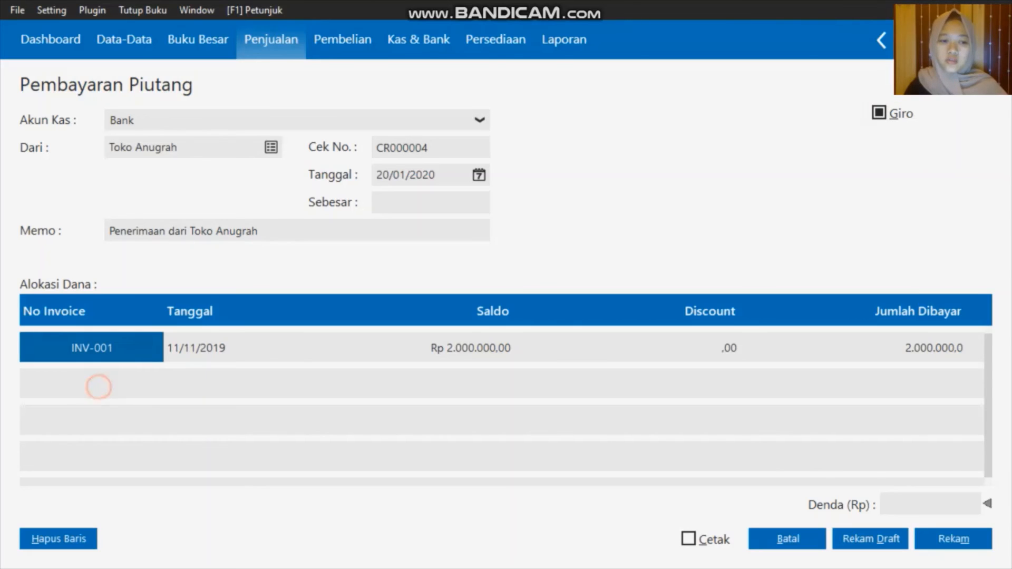
pyautogui.press('End')
pyautogui.press('Down')
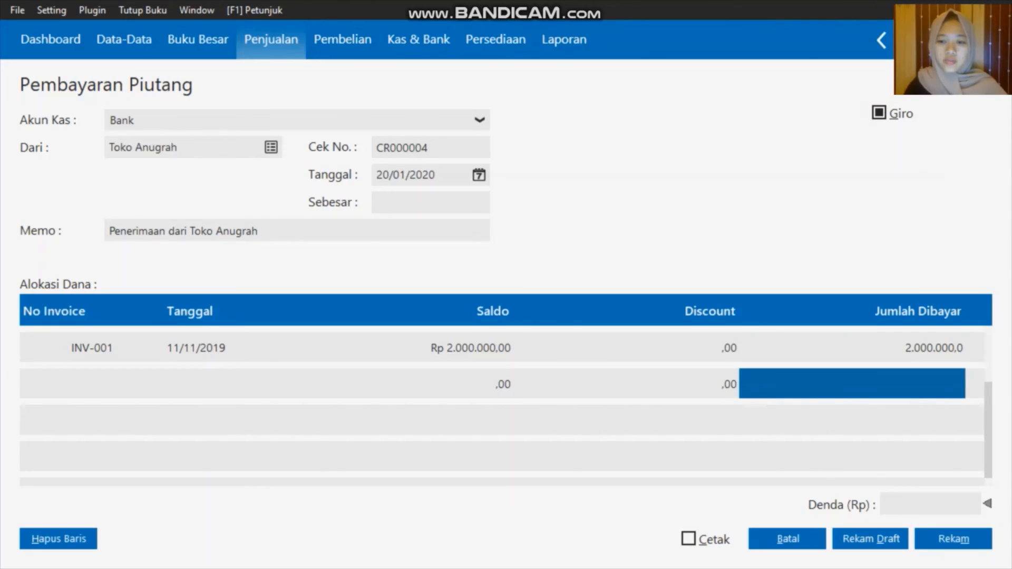
pyautogui.doubleClick(99, 383)
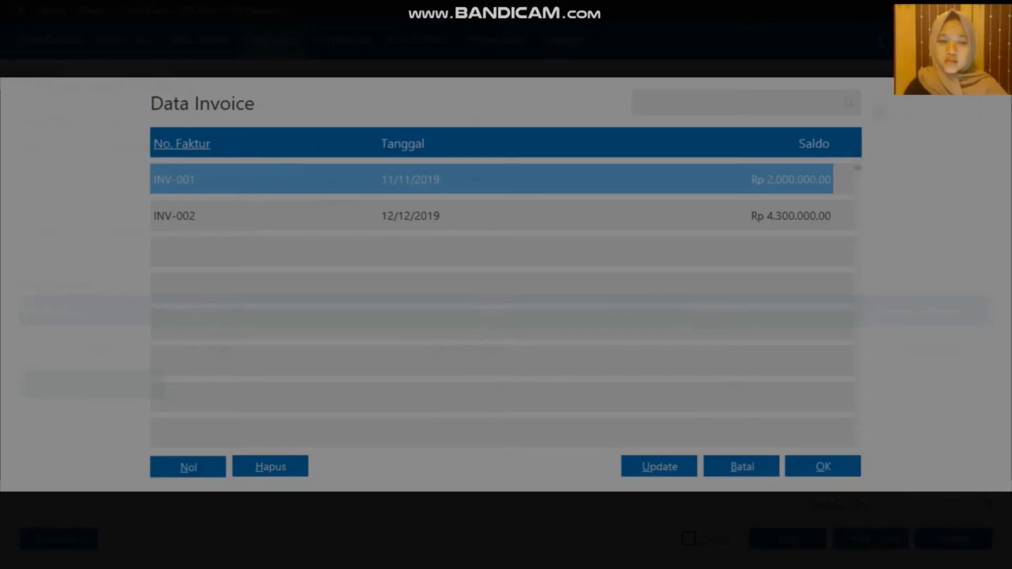
pyautogui.press('Down')
pyautogui.press('Return')
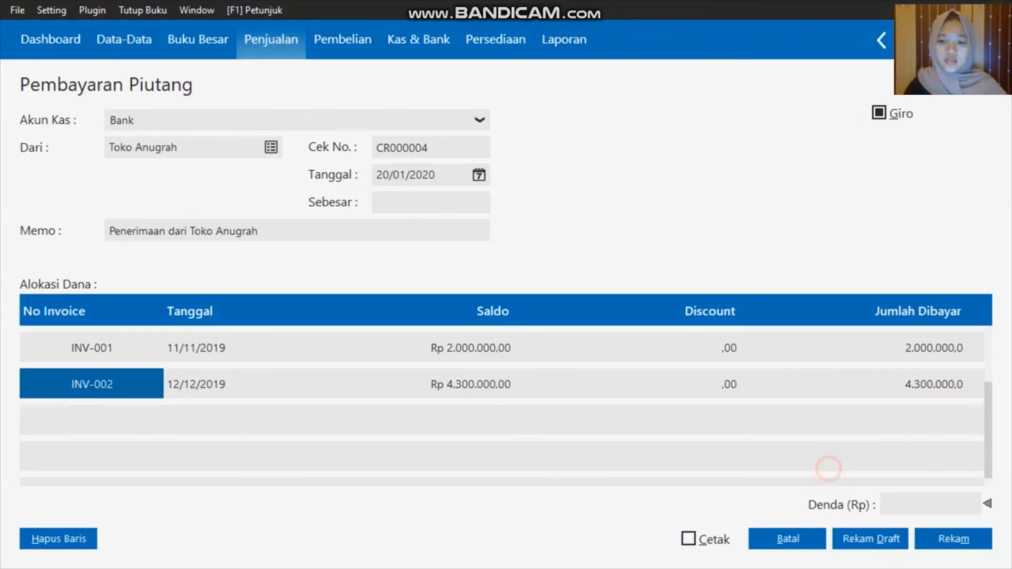
pyautogui.press('End')
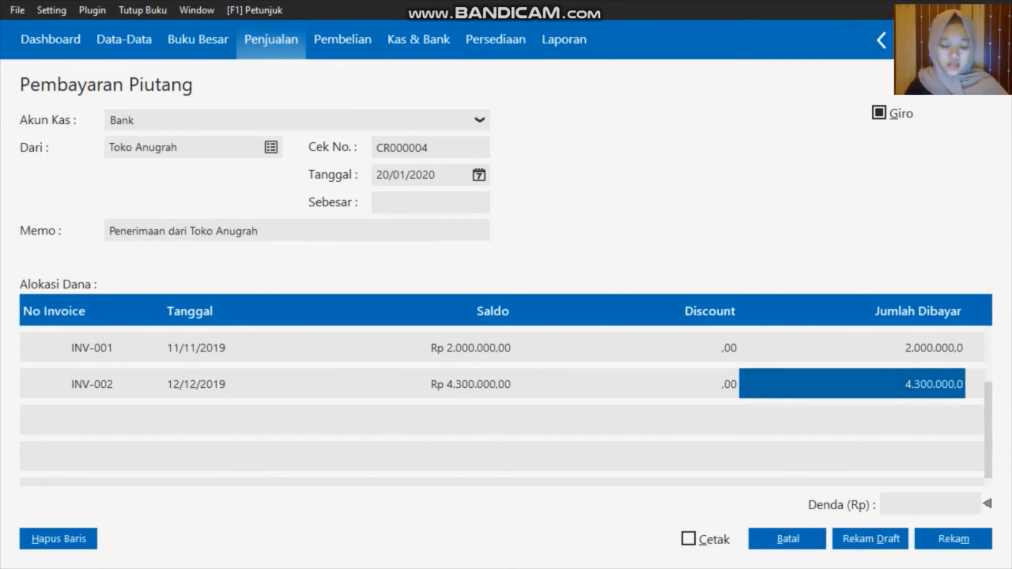
pyautogui.write('400')
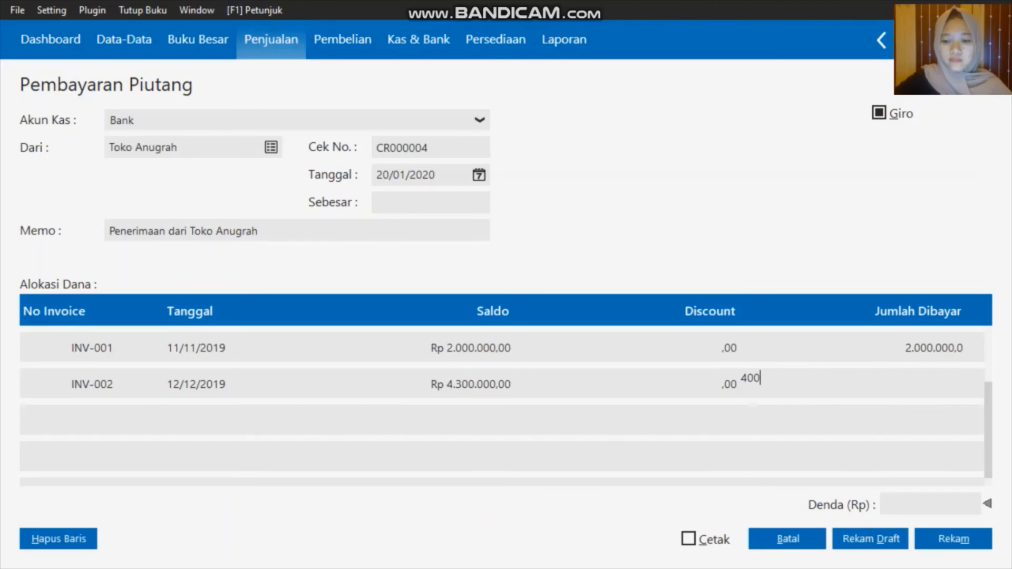
pyautogui.write('0000')
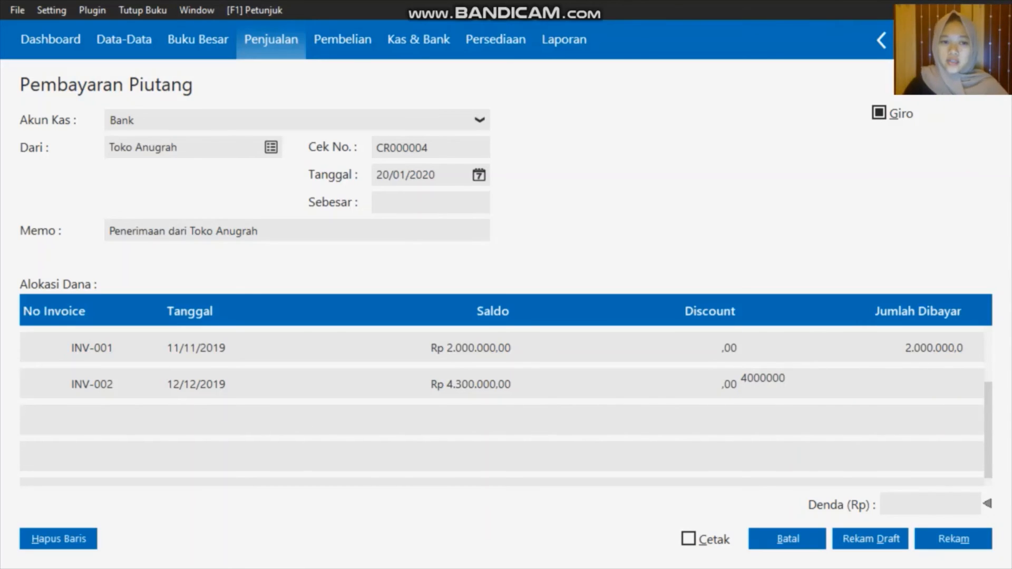
pyautogui.press('Return')
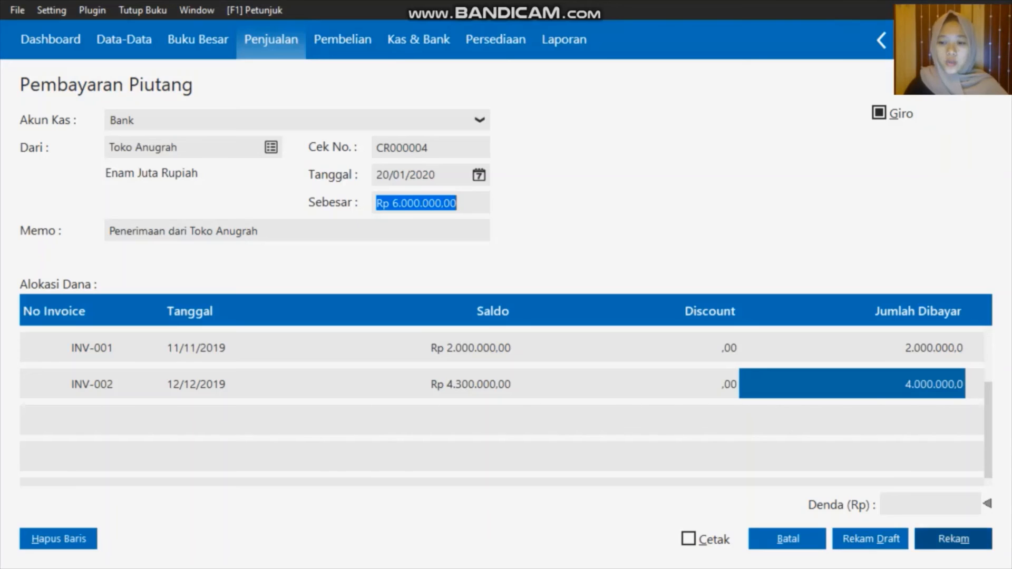
# Save the payment with giro number BG010023 and due date 24/01/2020
pyautogui.click(929, 548)
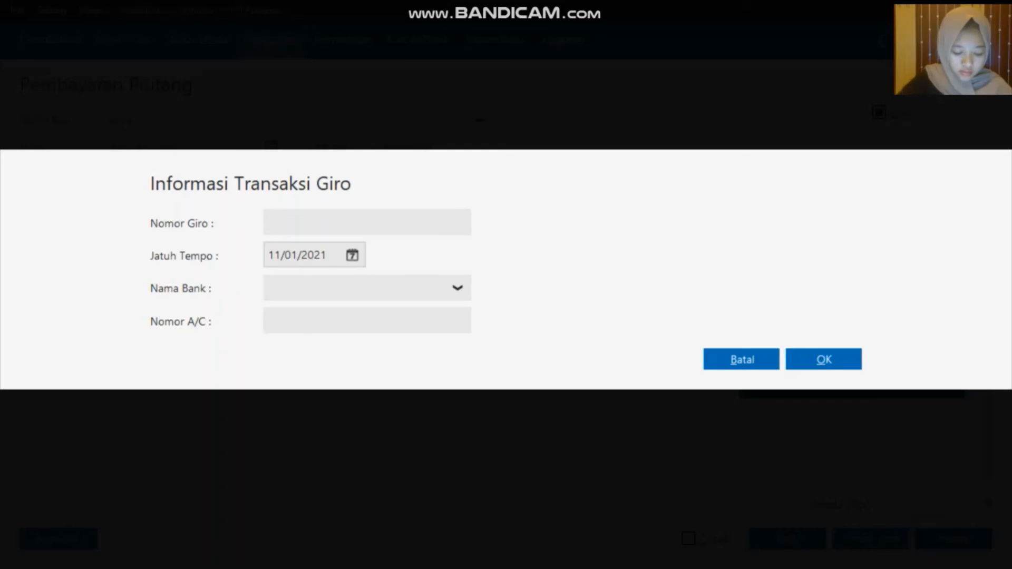
pyautogui.write('BG')
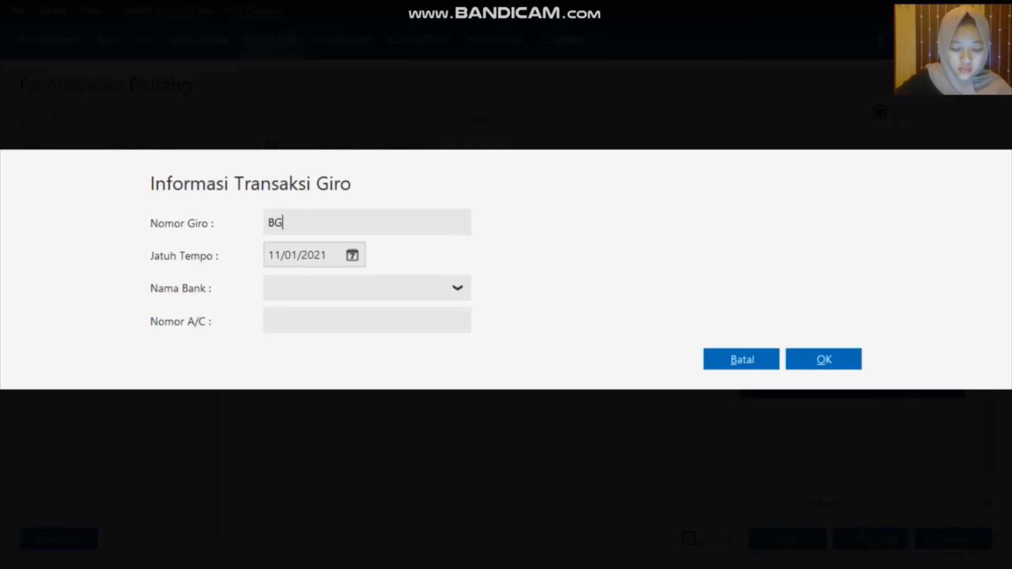
pyautogui.write('0')
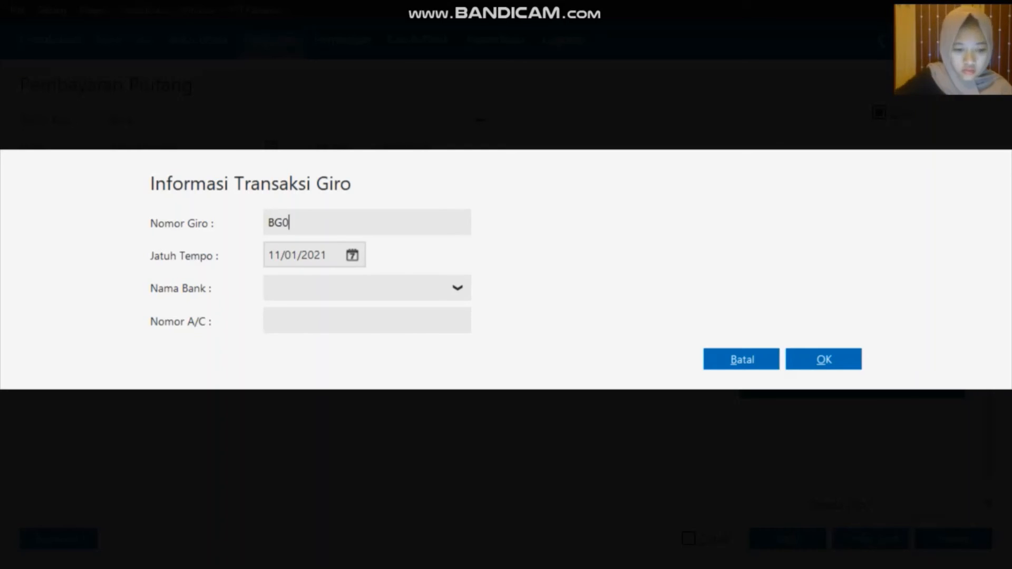
pyautogui.write('10023')
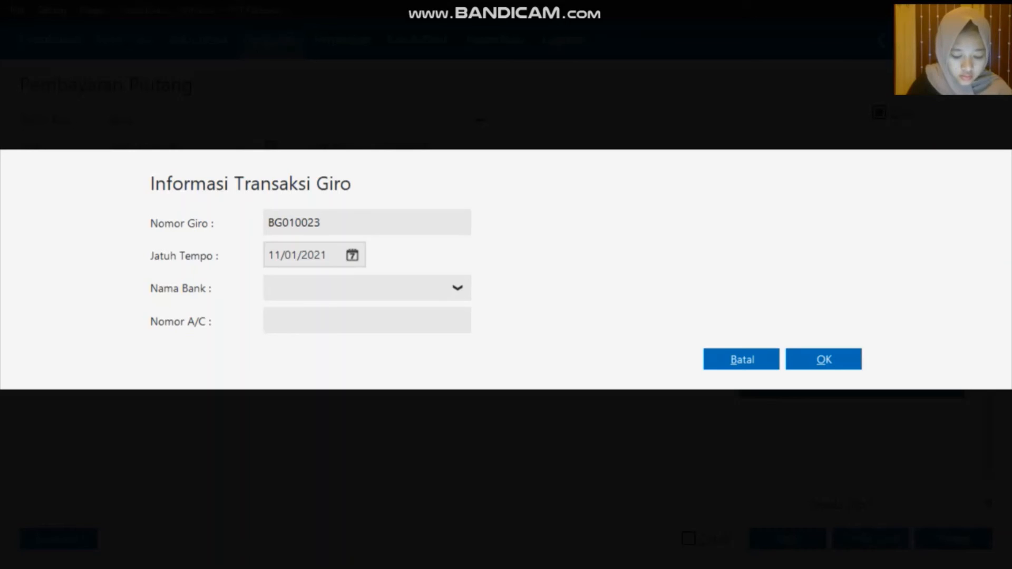
pyautogui.click(352, 256)
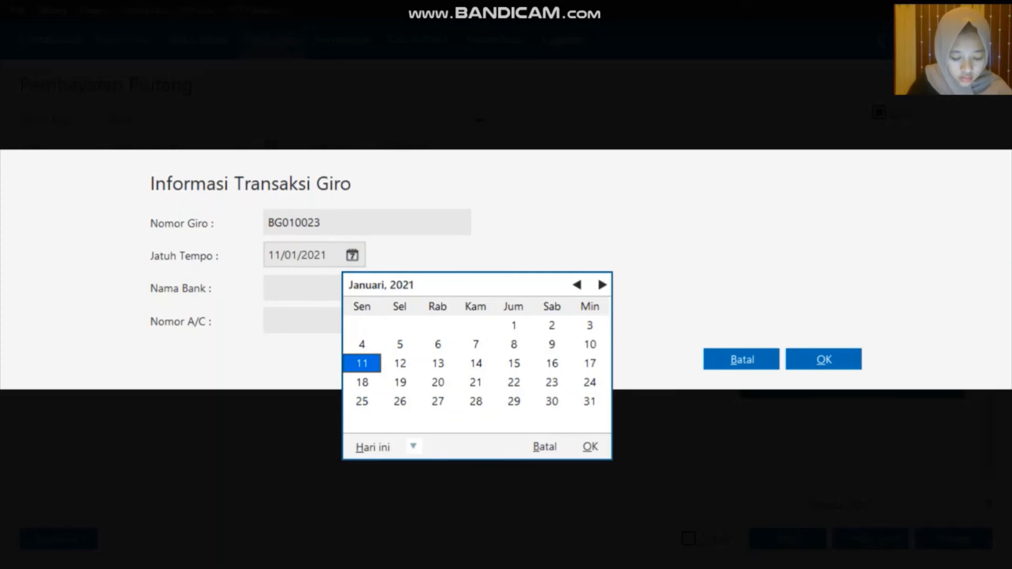
pyautogui.click(414, 446)
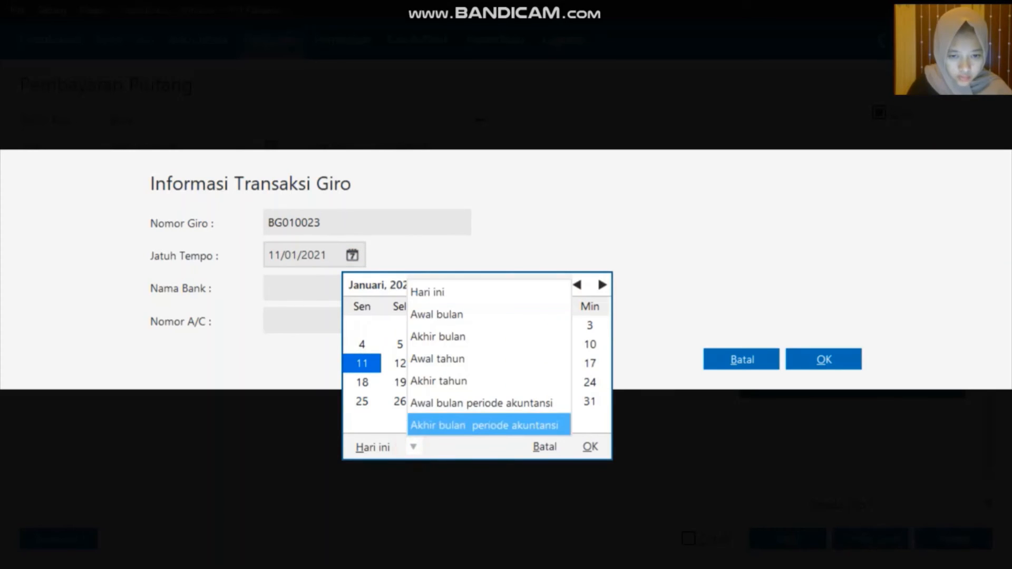
pyautogui.click(459, 404)
pyautogui.click(514, 383)
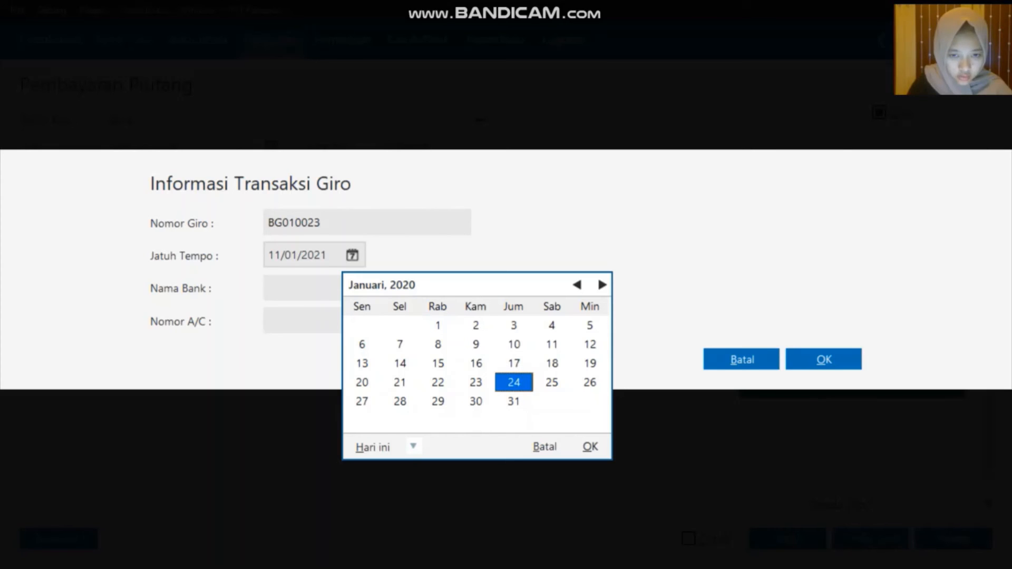
pyautogui.click(591, 446)
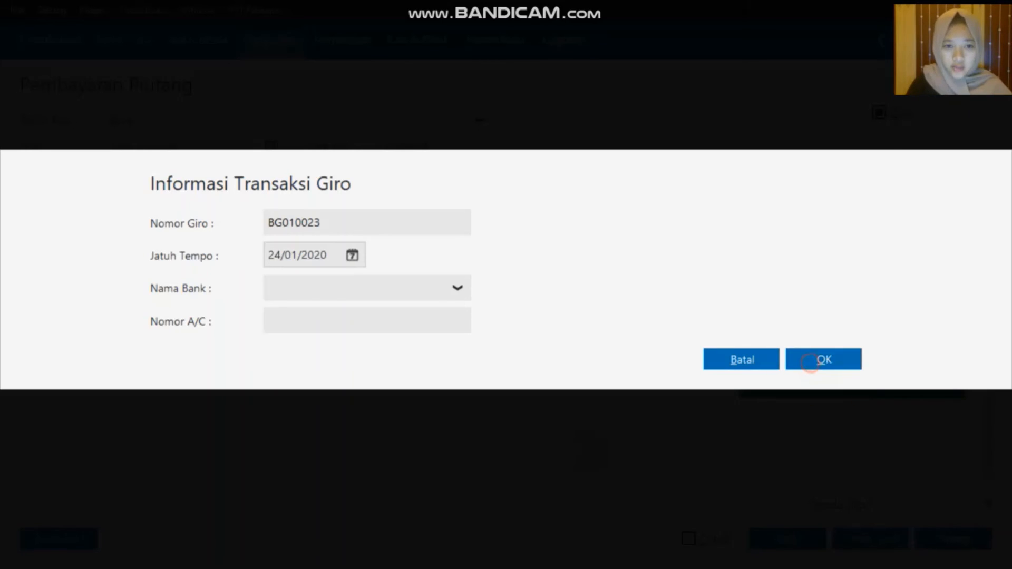
pyautogui.click(823, 360)
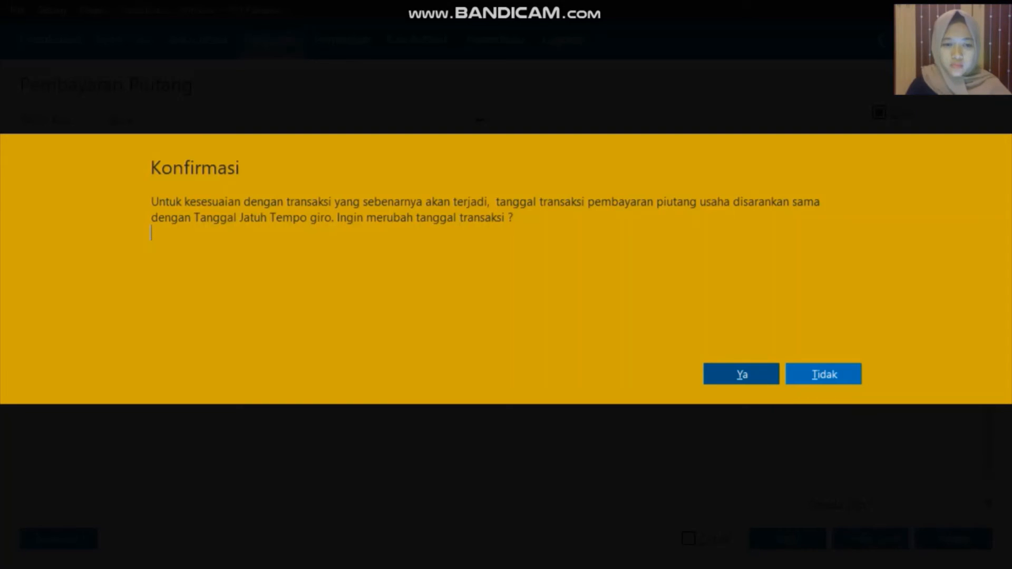
# Answer the date-change and deferred giro posting prompts, then close the payment form
pyautogui.click(824, 374)
pyautogui.click(822, 397)
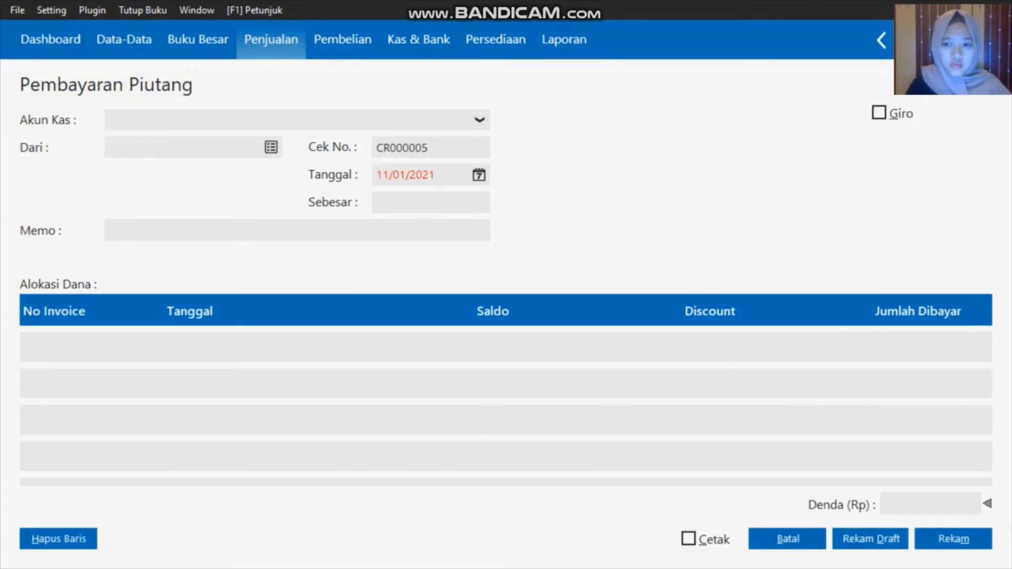
pyautogui.click(788, 539)
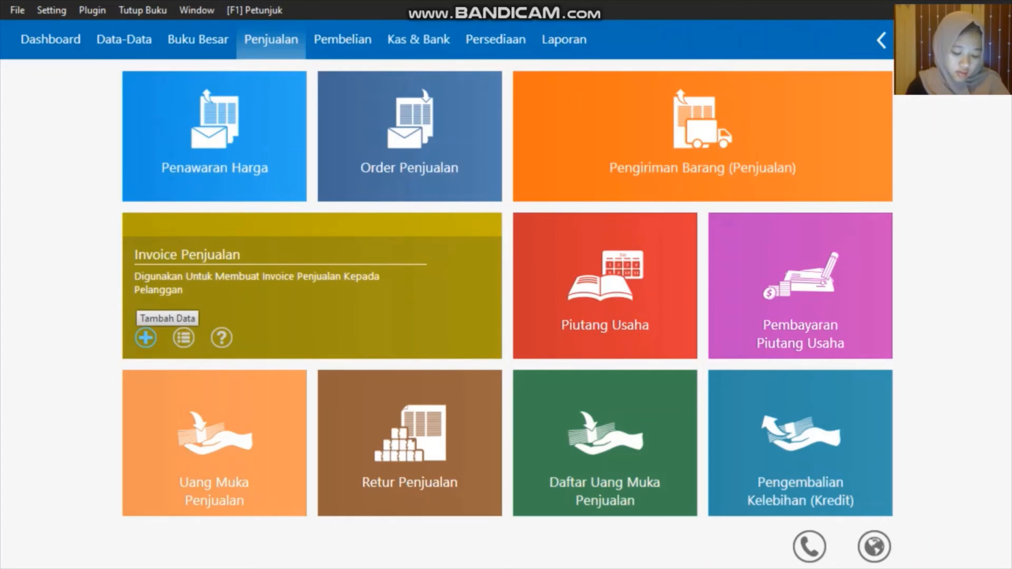
# Start a new sales invoice for customer Toko Anugrah
pyautogui.click(146, 338)
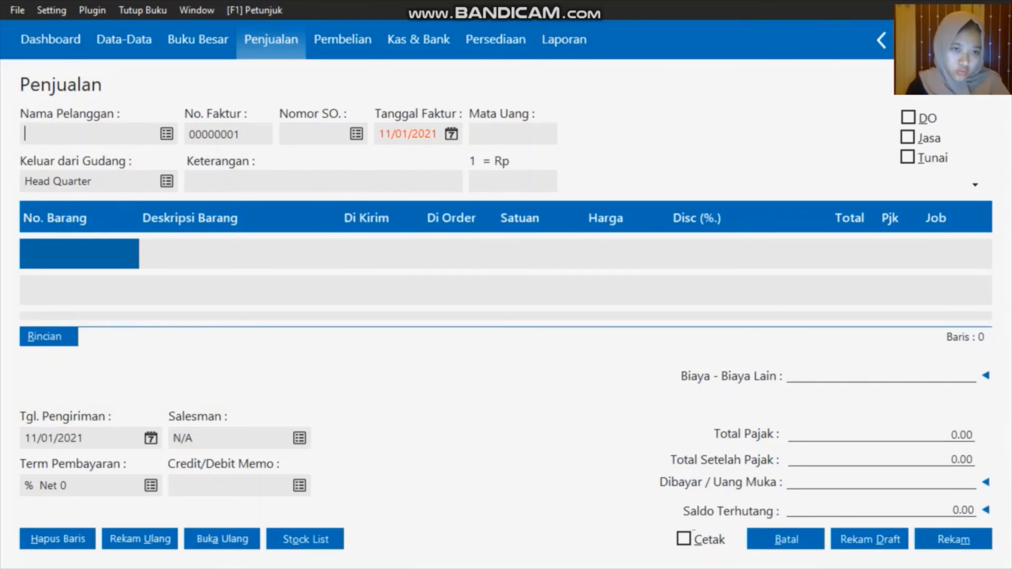
pyautogui.click(167, 133)
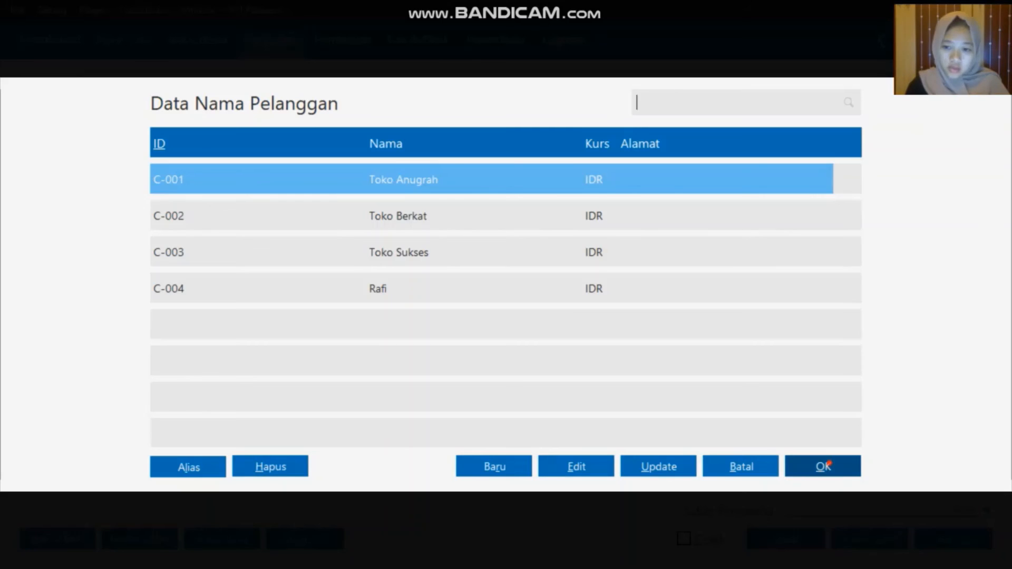
pyautogui.click(823, 467)
# Date the invoice 21/01/2020 and mark it as a cash (Tunai) sale
pyautogui.click(451, 134)
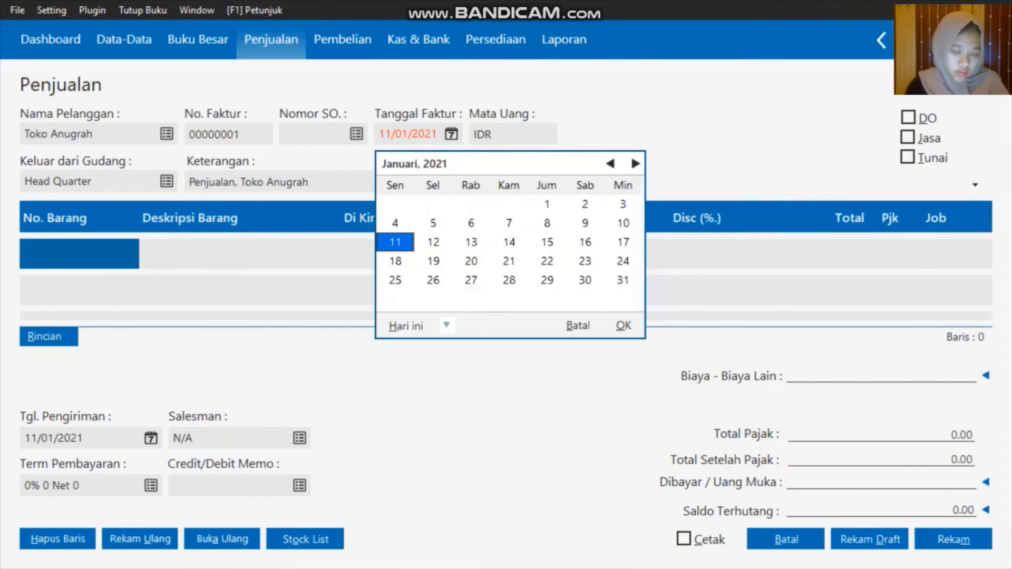
pyautogui.click(437, 325)
pyautogui.click(446, 322)
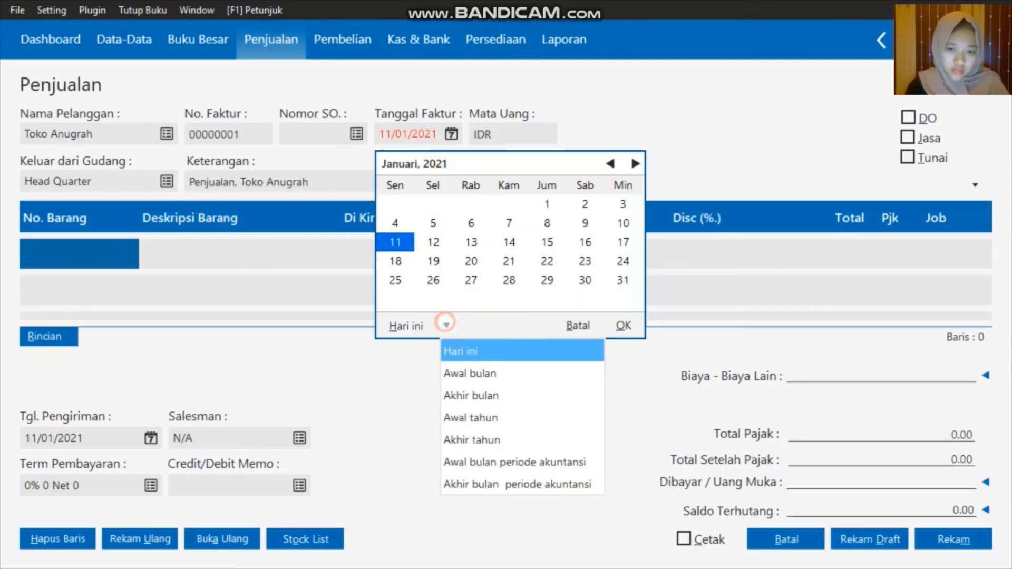
pyautogui.click(482, 462)
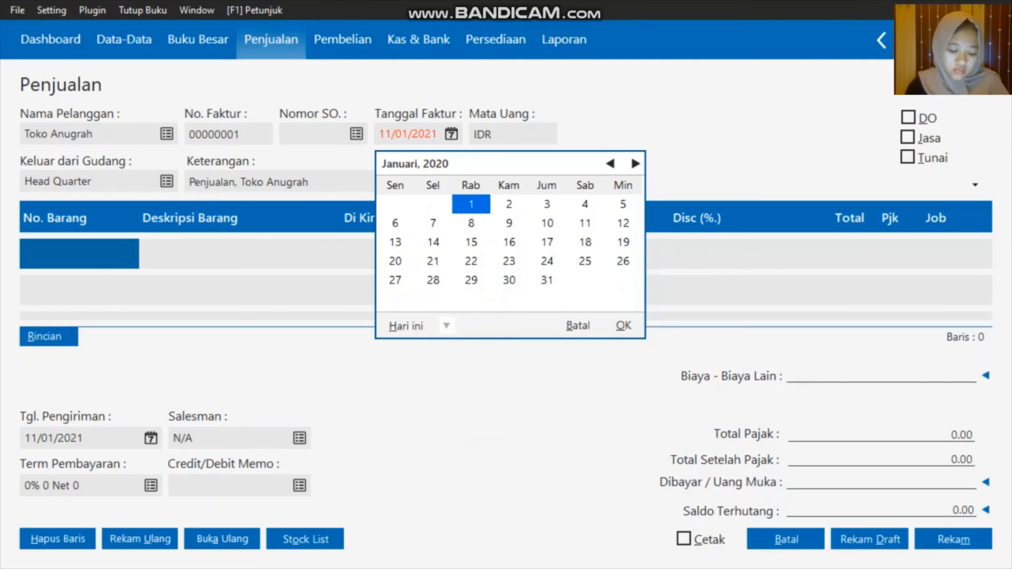
pyautogui.click(429, 262)
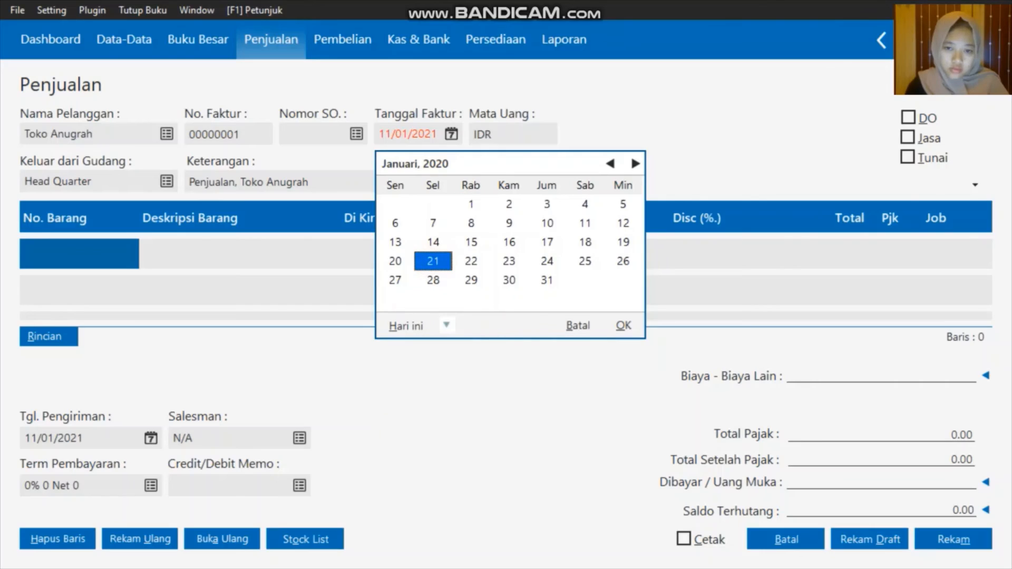
pyautogui.click(624, 325)
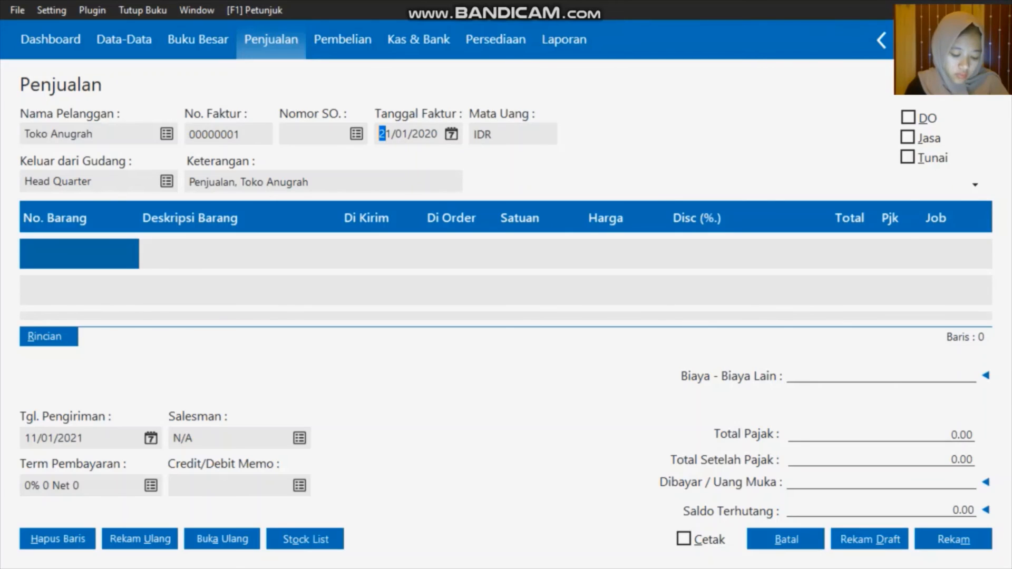
pyautogui.click(907, 157)
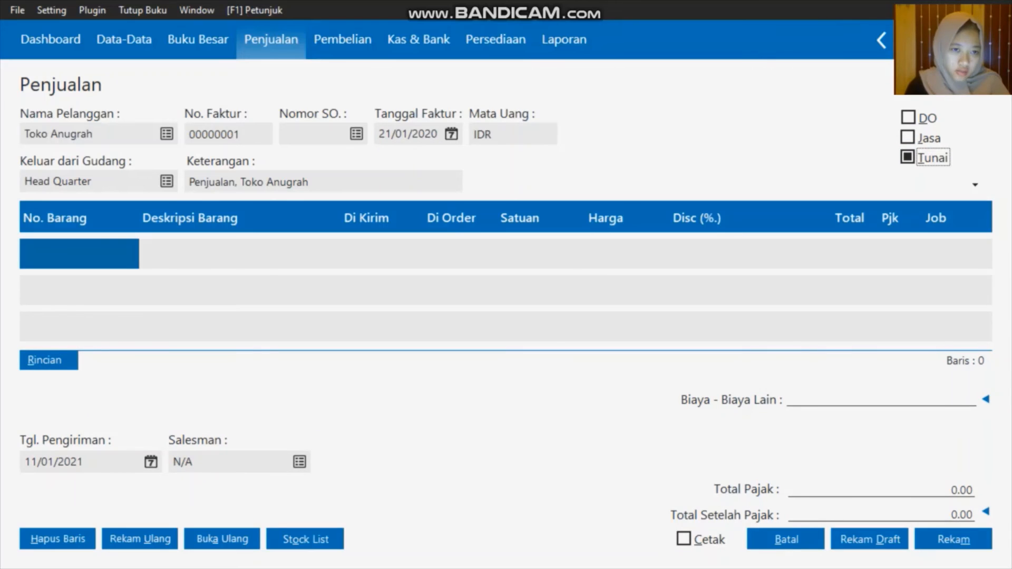
pyautogui.doubleClick(125, 259)
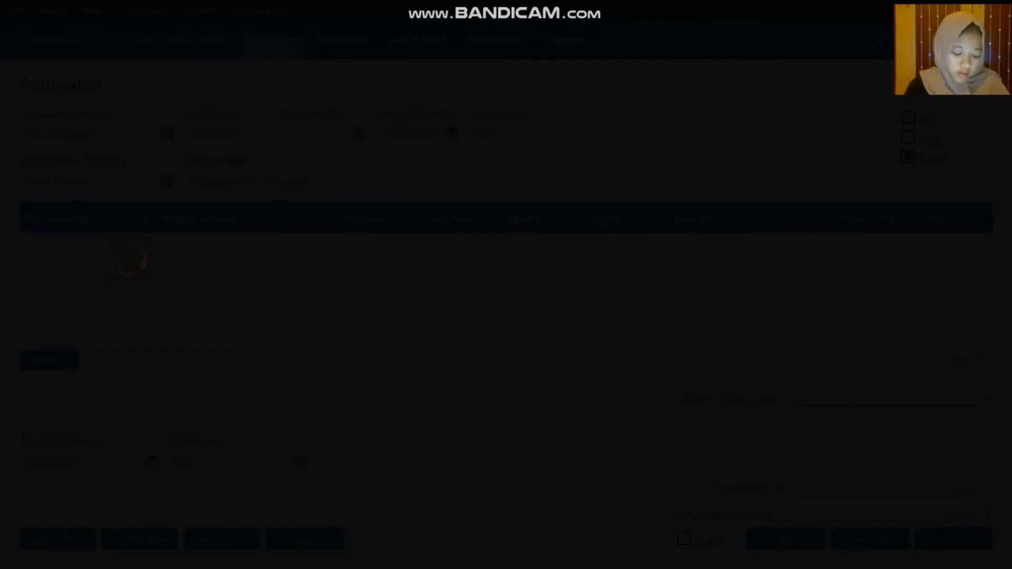
# Add item H-001 Samsung Galaxy J1, quantity 2 at price 2000000
pyautogui.click(421, 398)
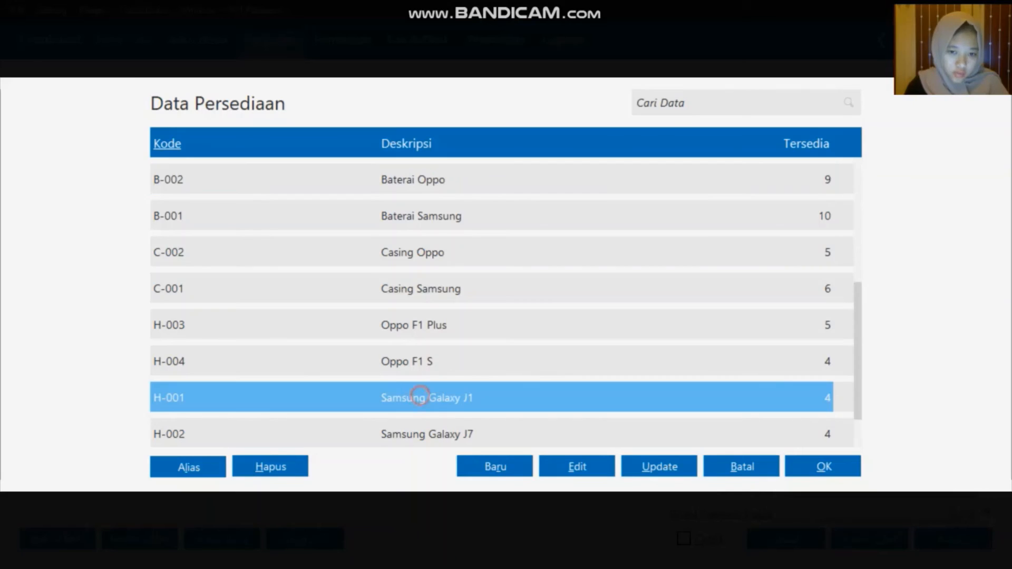
pyautogui.press('Return')
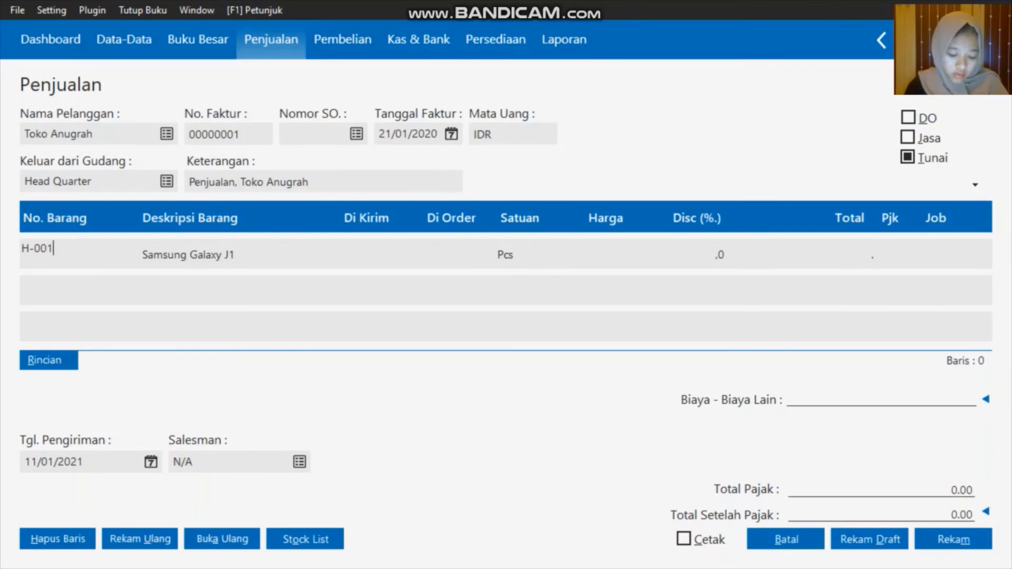
pyautogui.click(366, 257)
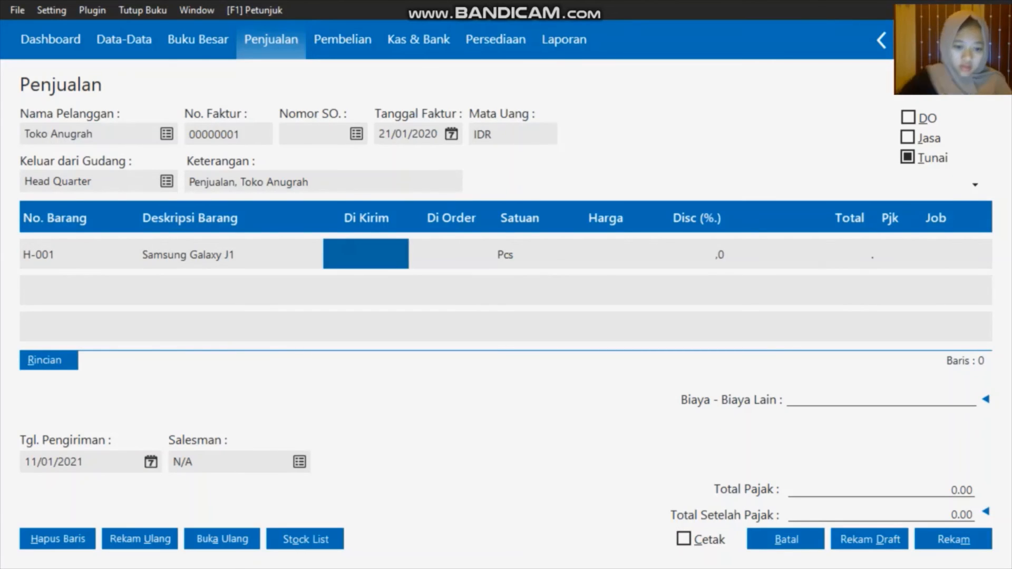
pyautogui.write('2')
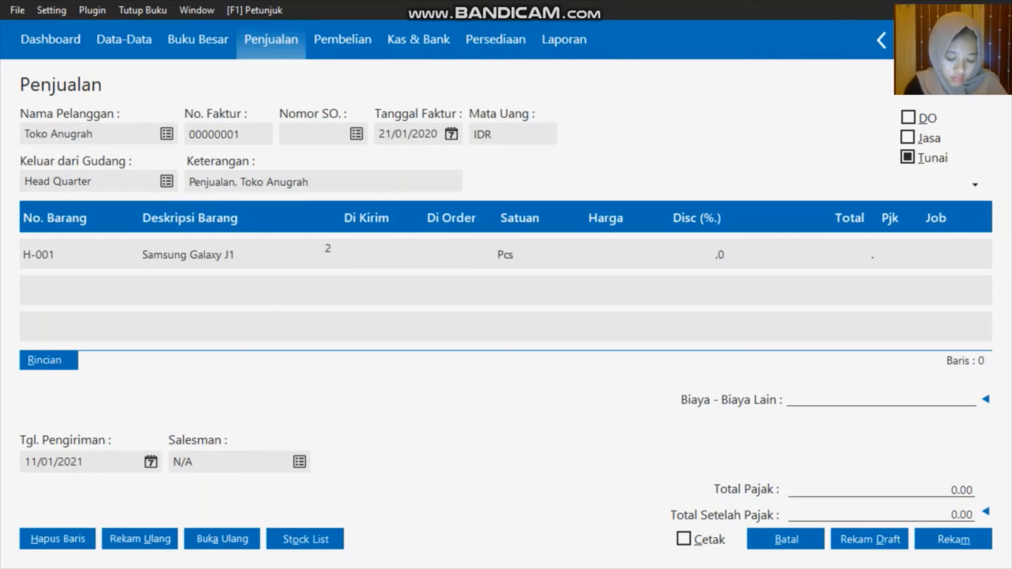
pyautogui.click(599, 252)
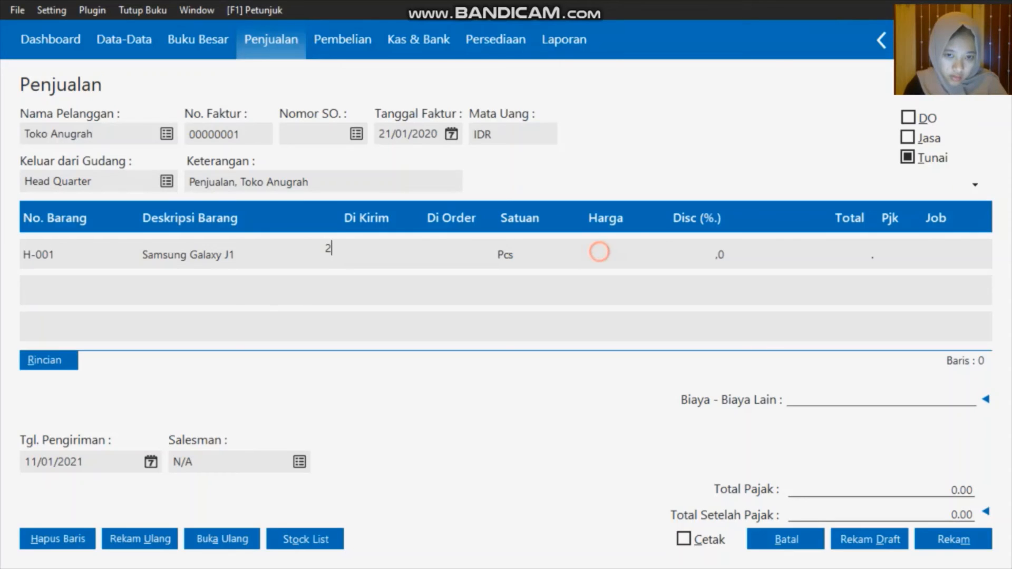
pyautogui.write('2')
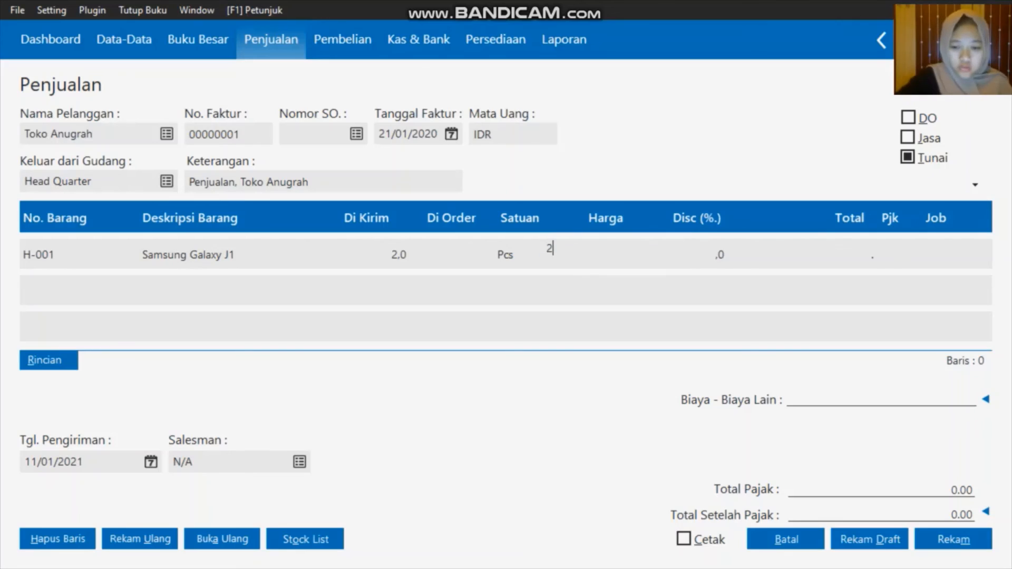
pyautogui.write('000000')
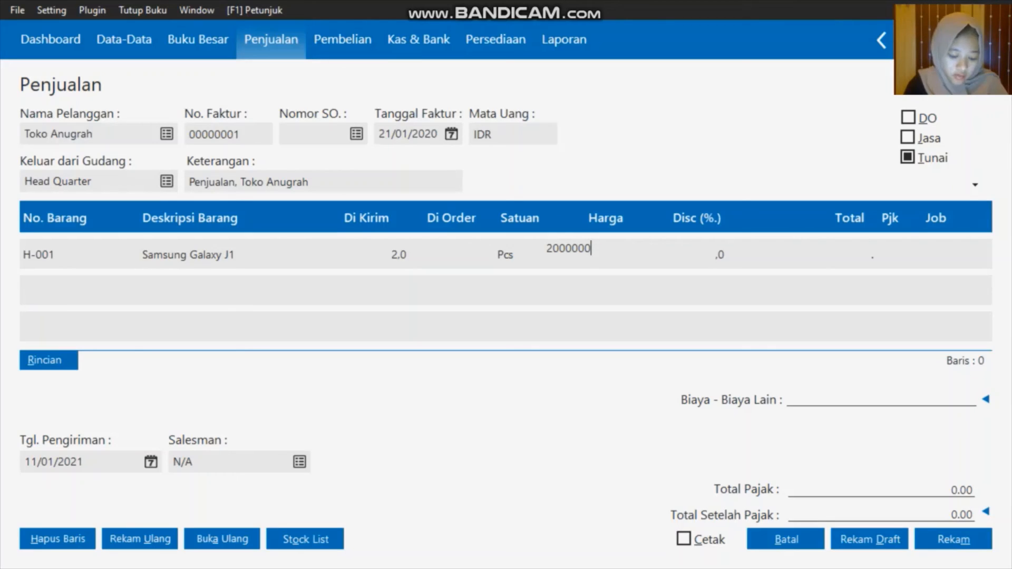
# Set the delivery date to 21/01/2020
pyautogui.click(151, 462)
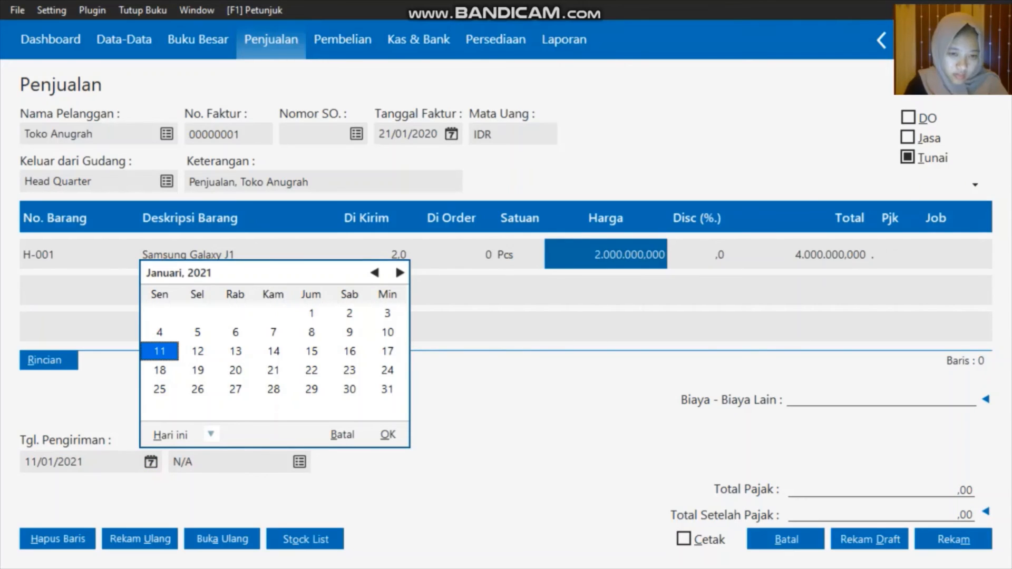
pyautogui.click(211, 434)
pyautogui.click(244, 393)
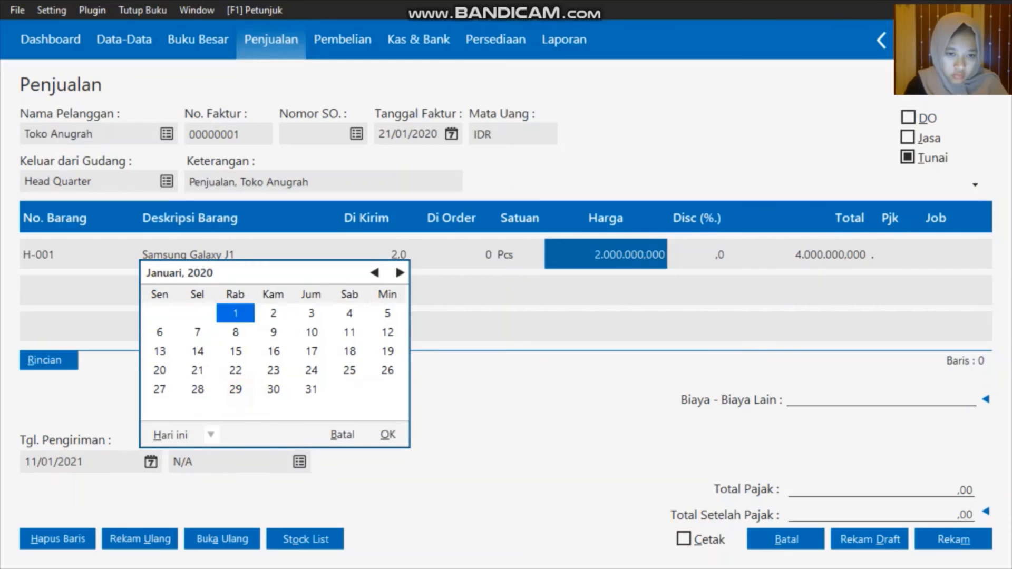
pyautogui.click(197, 371)
pyautogui.click(388, 434)
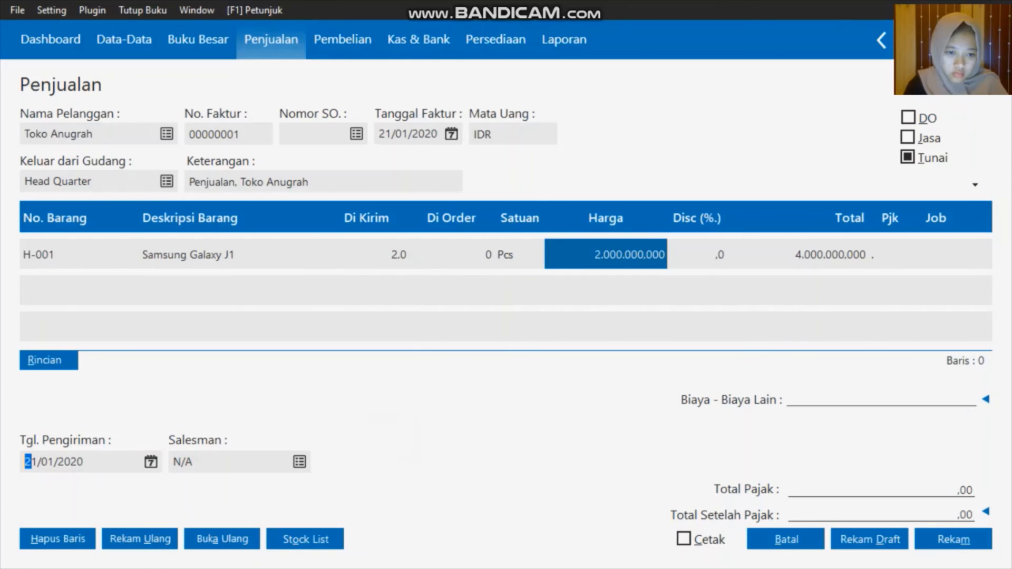
pyautogui.click(298, 464)
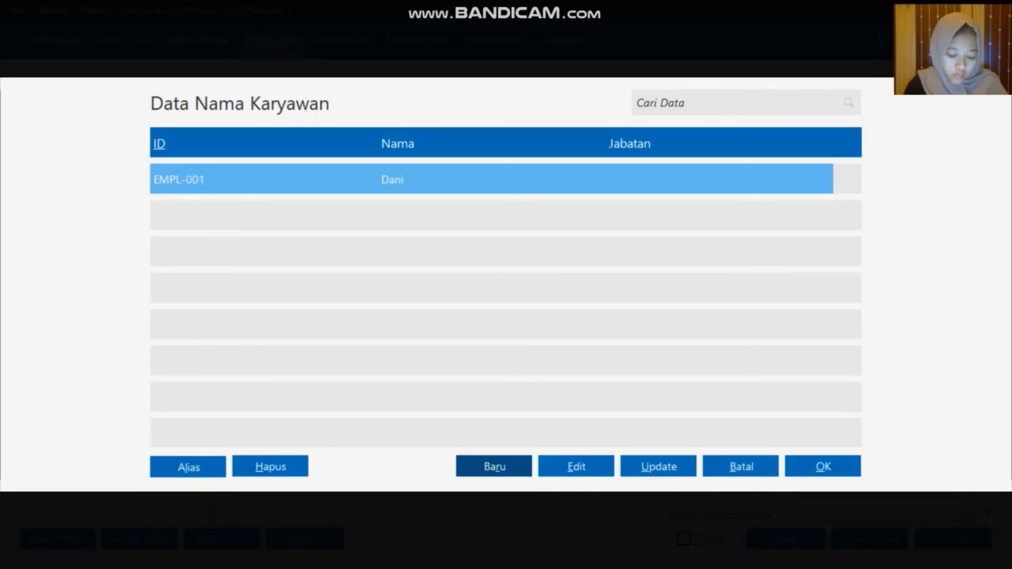
# Create and save a new Employee-type contact, entering the employee's name
pyautogui.click(477, 467)
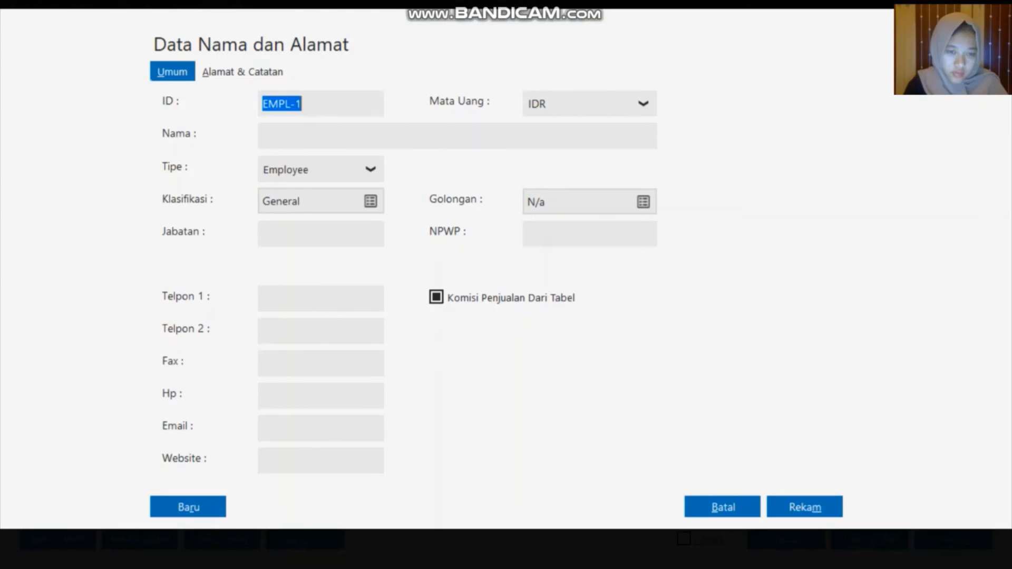
pyautogui.click(370, 168)
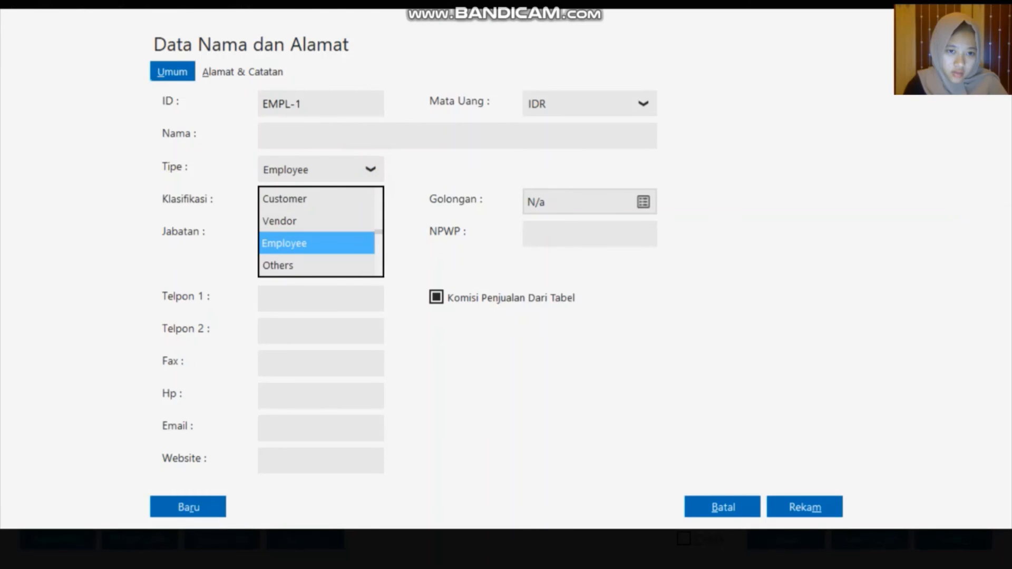
pyautogui.click(309, 265)
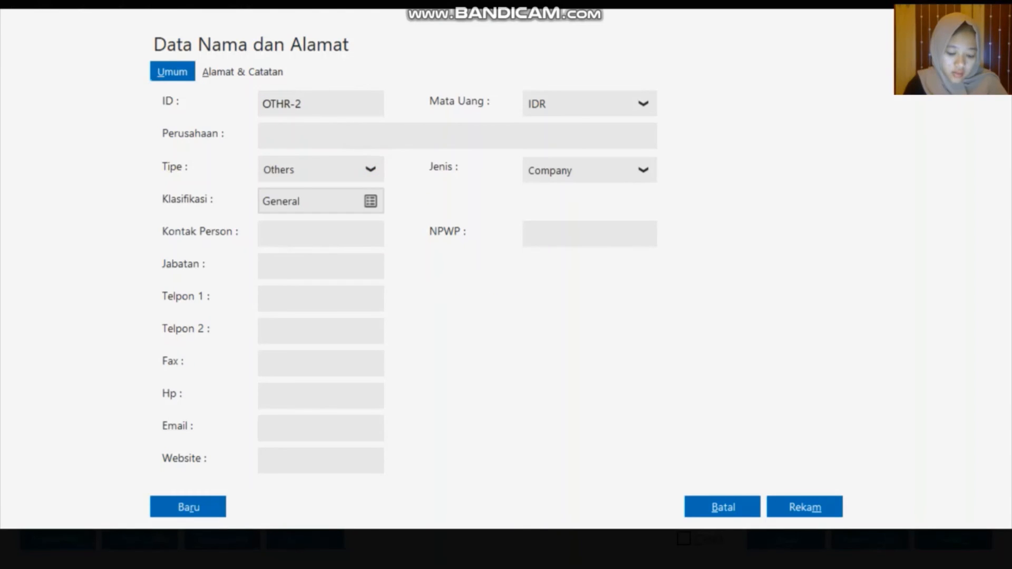
pyautogui.click(370, 169)
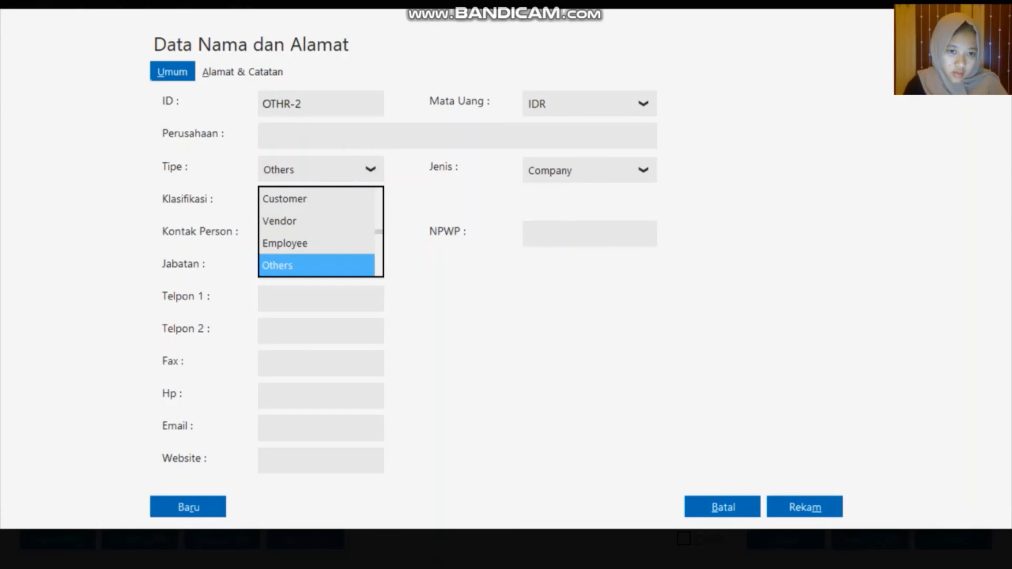
pyautogui.click(310, 242)
pyautogui.click(338, 136)
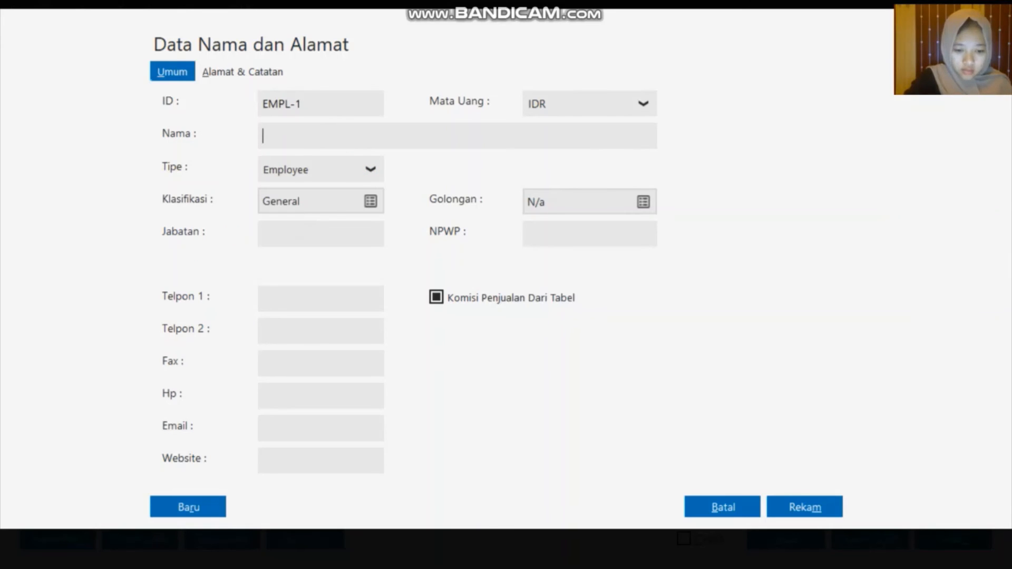
pyautogui.write('Cha')
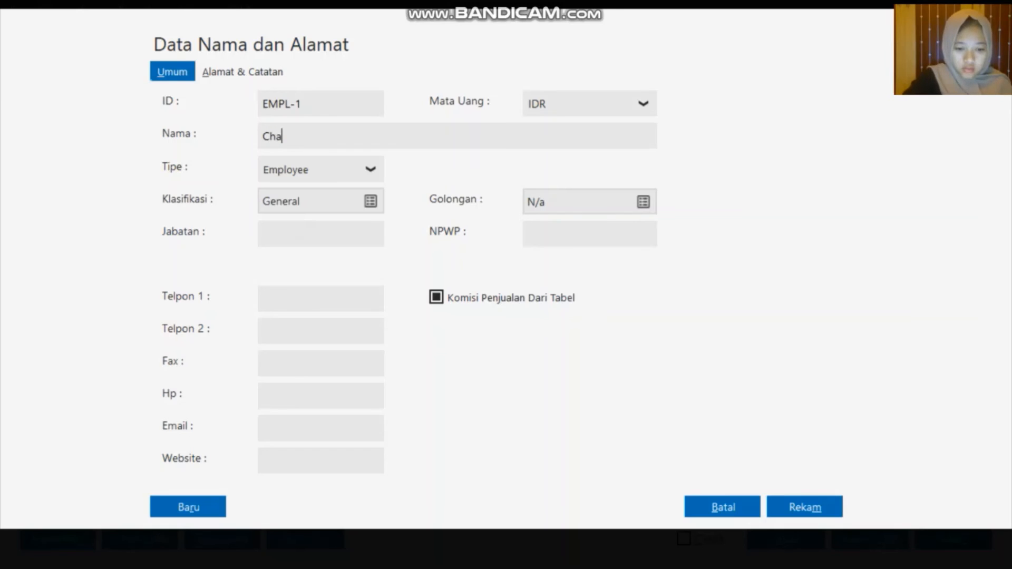
pyautogui.write('ndra')
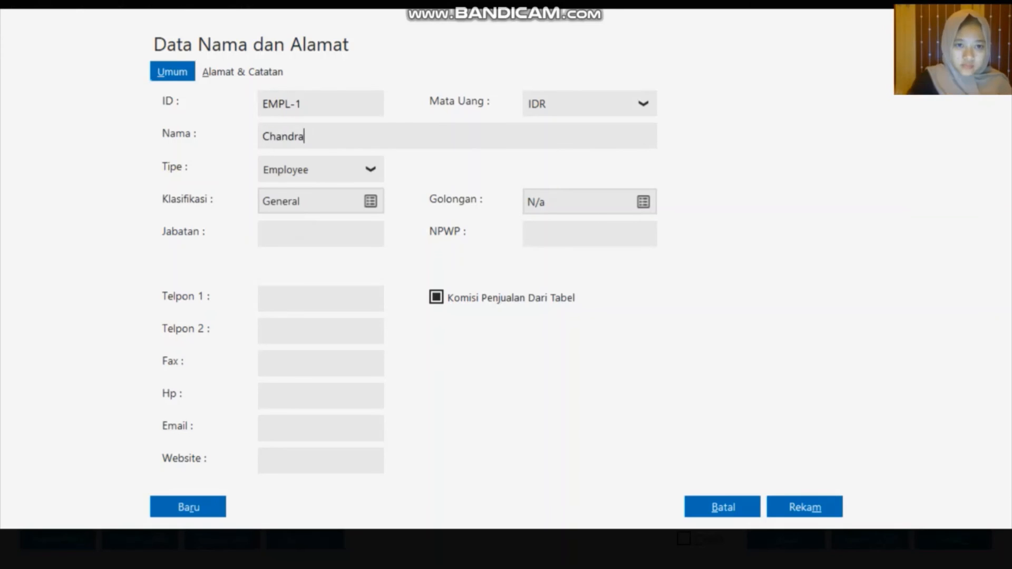
pyautogui.click(791, 507)
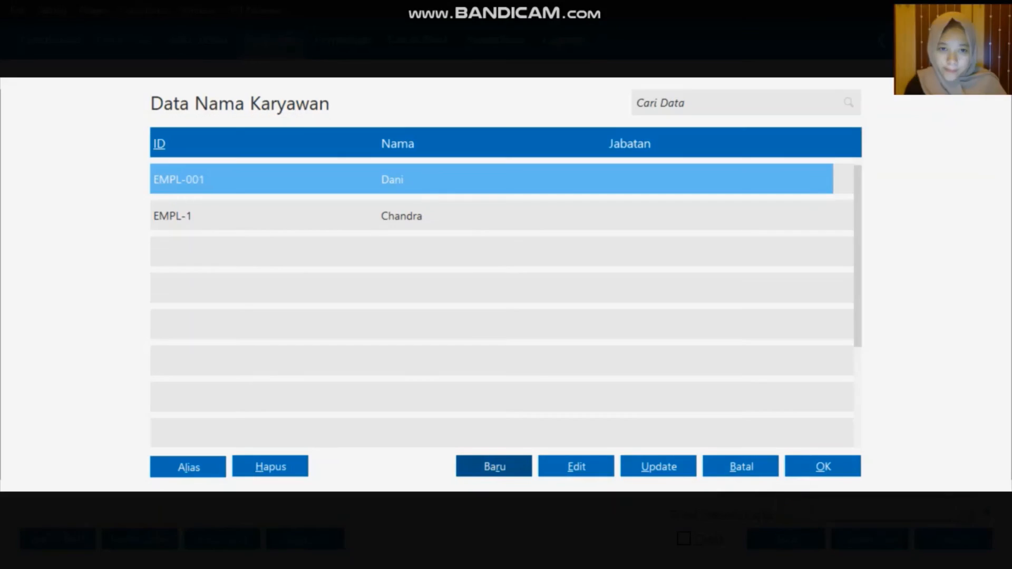
# Assign the new employee as salesman, save the cash invoice, and close the form
pyautogui.click(665, 224)
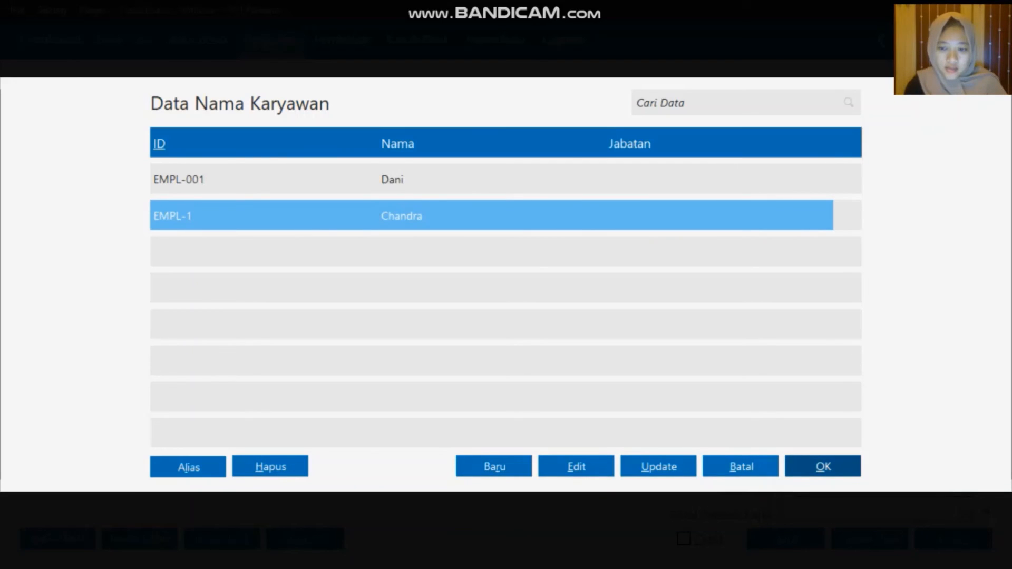
pyautogui.click(823, 466)
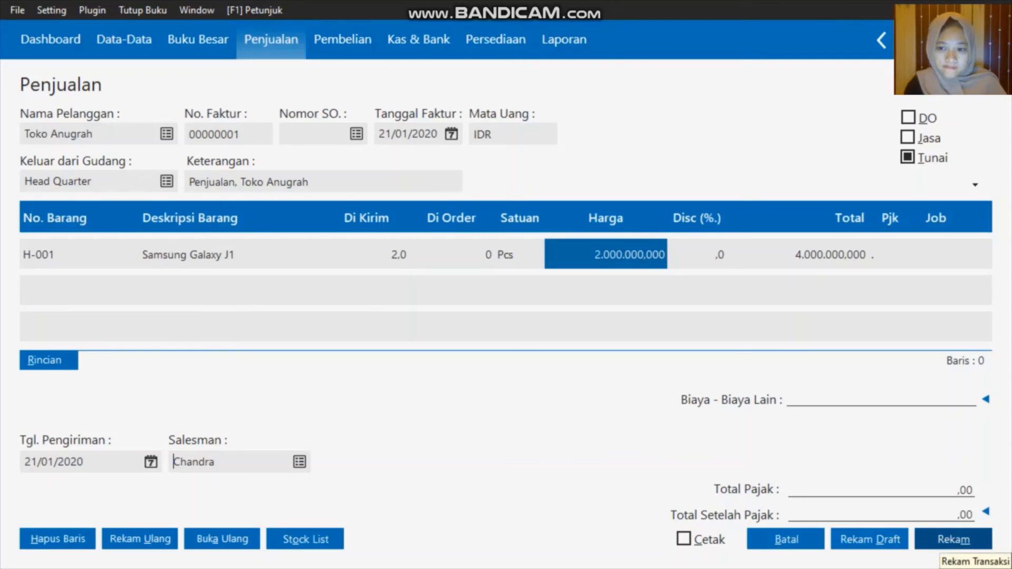
pyautogui.click(947, 546)
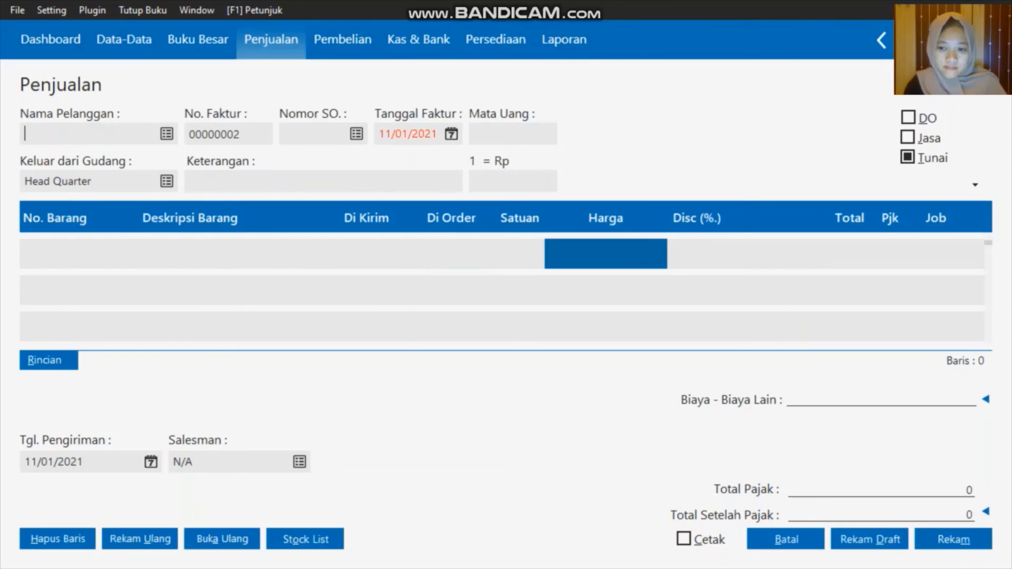
pyautogui.click(787, 539)
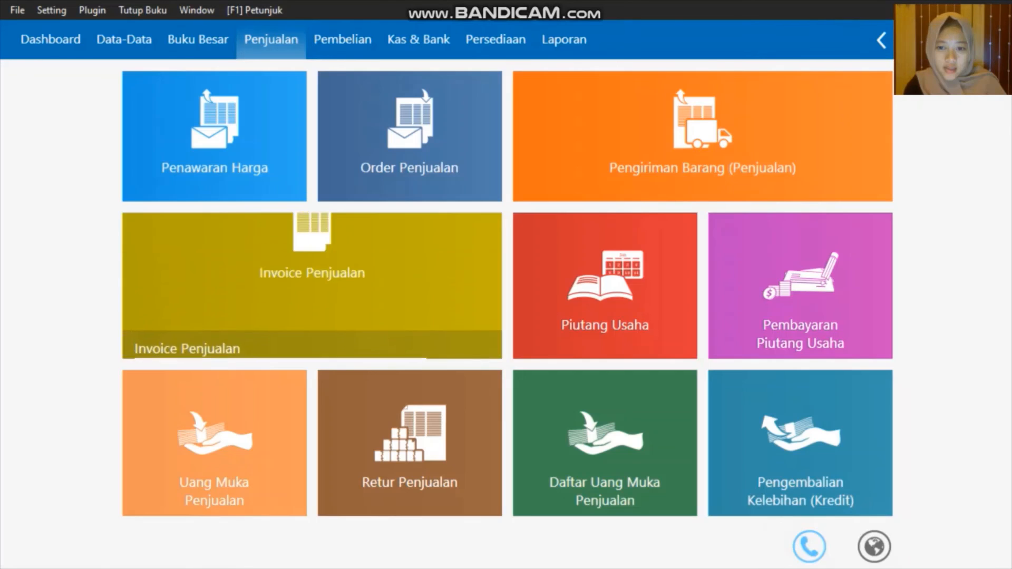
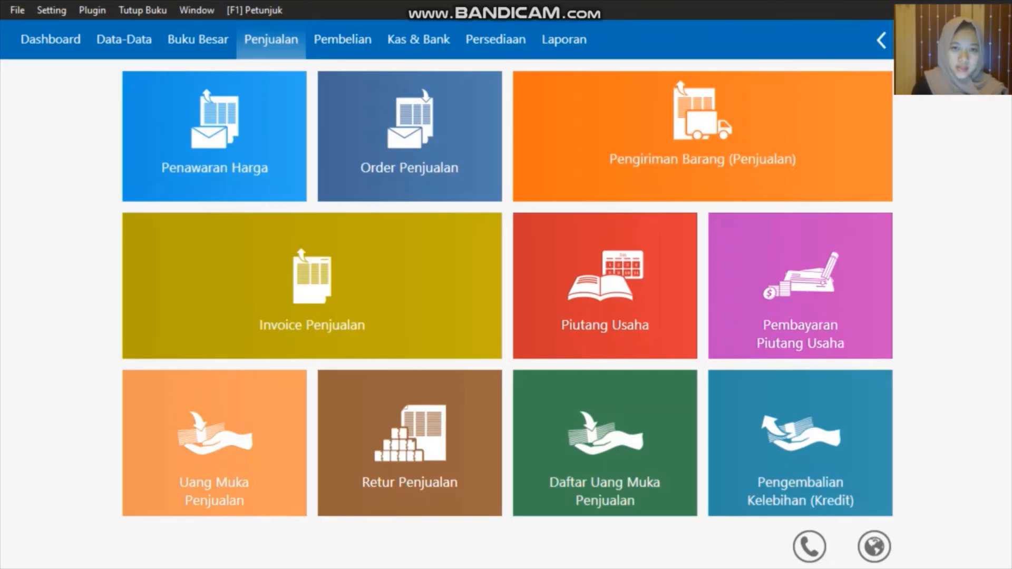
# Start a Pembayaran Hutang Usaha debt payment with Toko Semangat as the payee
pyautogui.click(350, 32)
pyautogui.moveTo(732, 338)
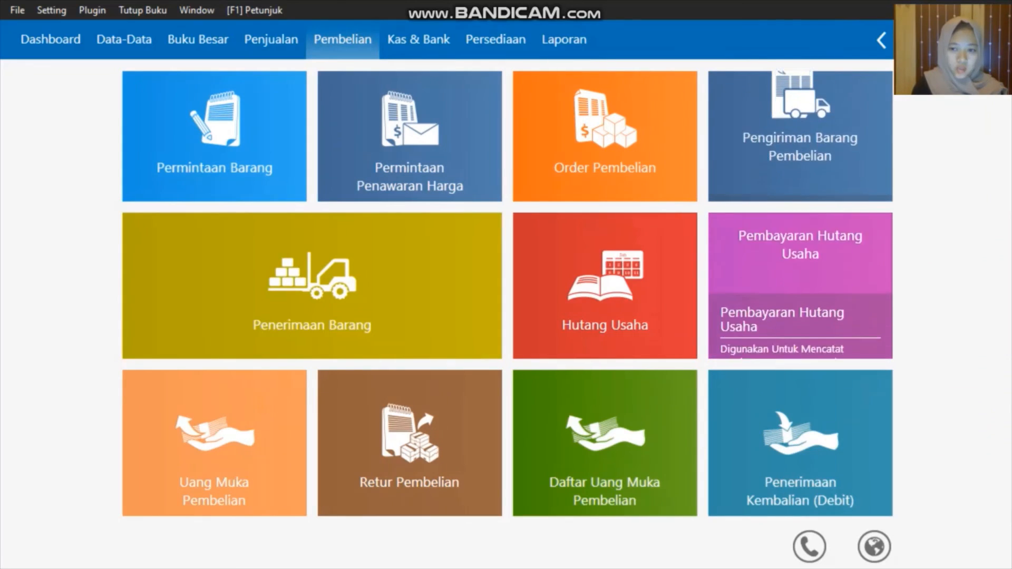
pyautogui.click(732, 339)
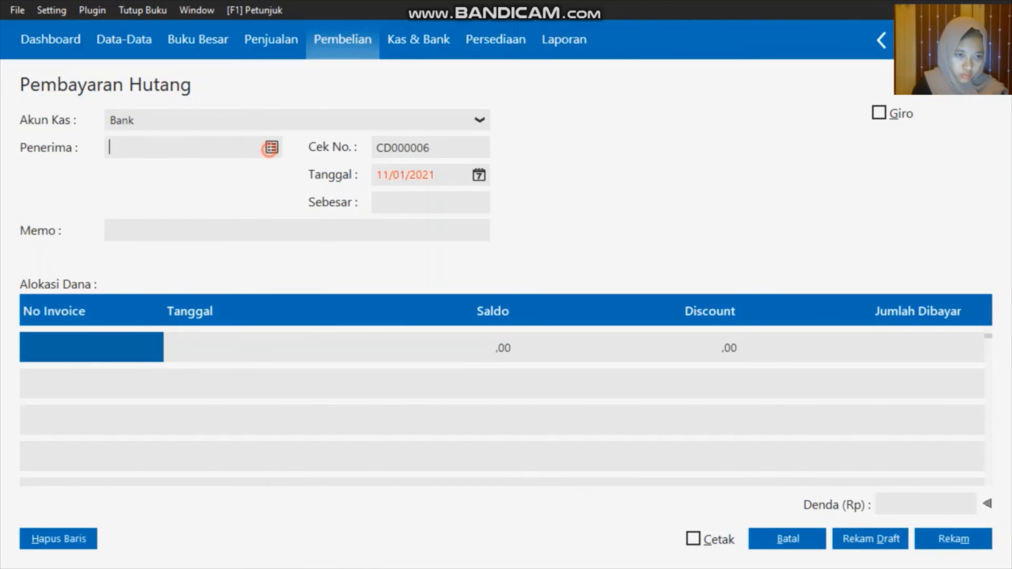
pyautogui.click(271, 147)
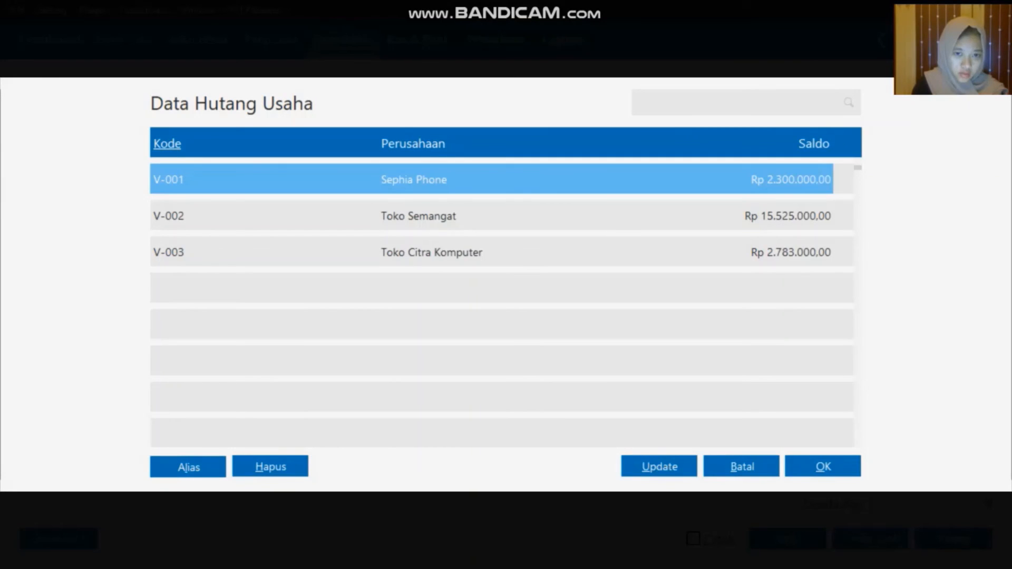
pyautogui.click(404, 217)
pyautogui.click(821, 470)
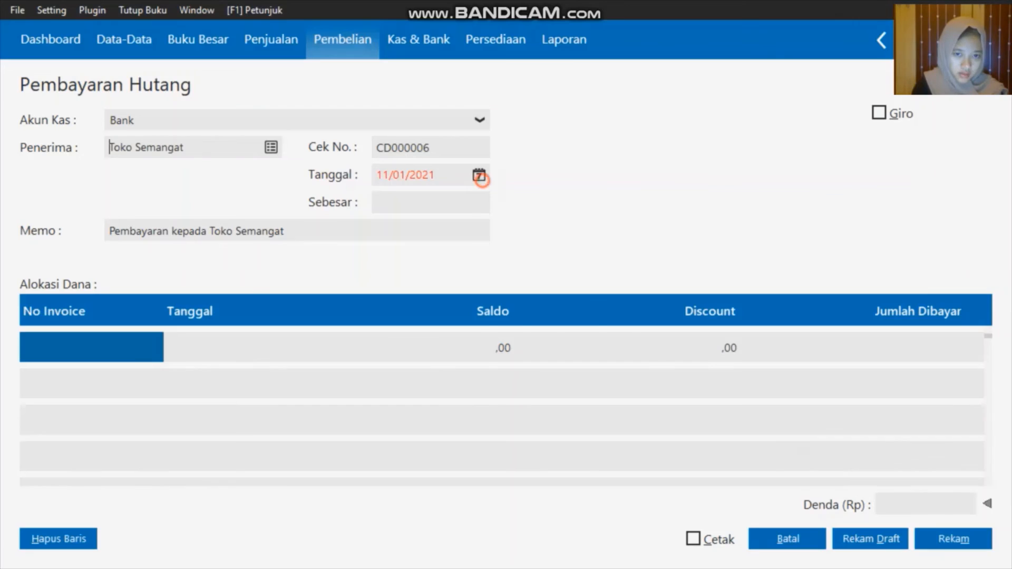
# Date the payment 21/01/2020, mark it as giro, and bring up its unpaid invoices
pyautogui.click(479, 175)
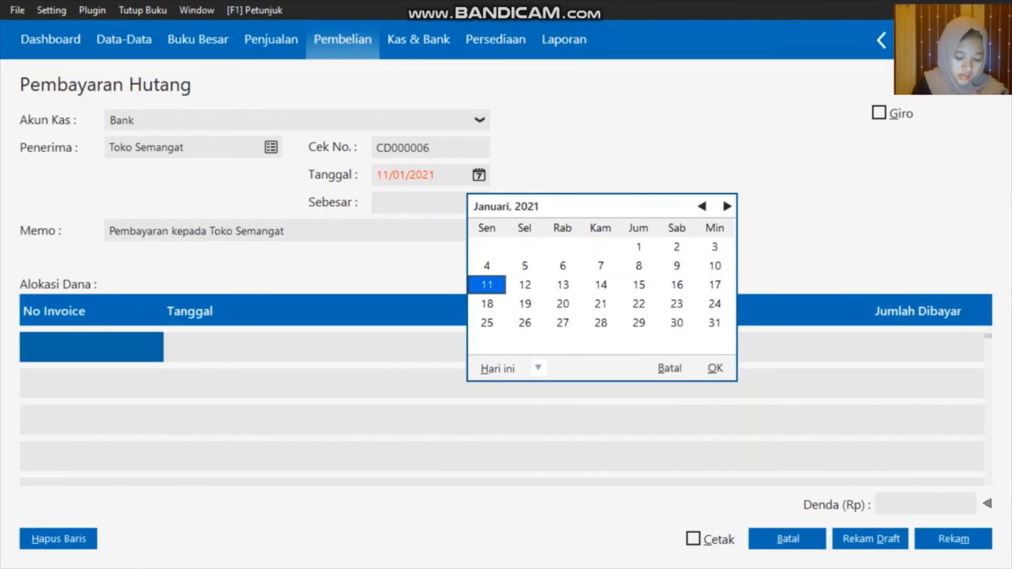
pyautogui.click(538, 369)
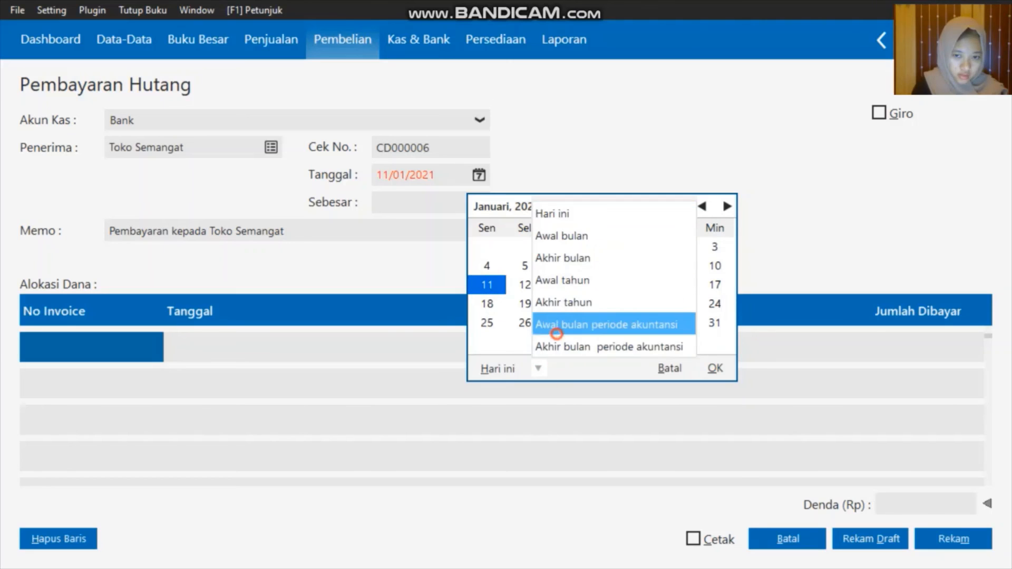
pyautogui.click(553, 324)
pyautogui.click(524, 304)
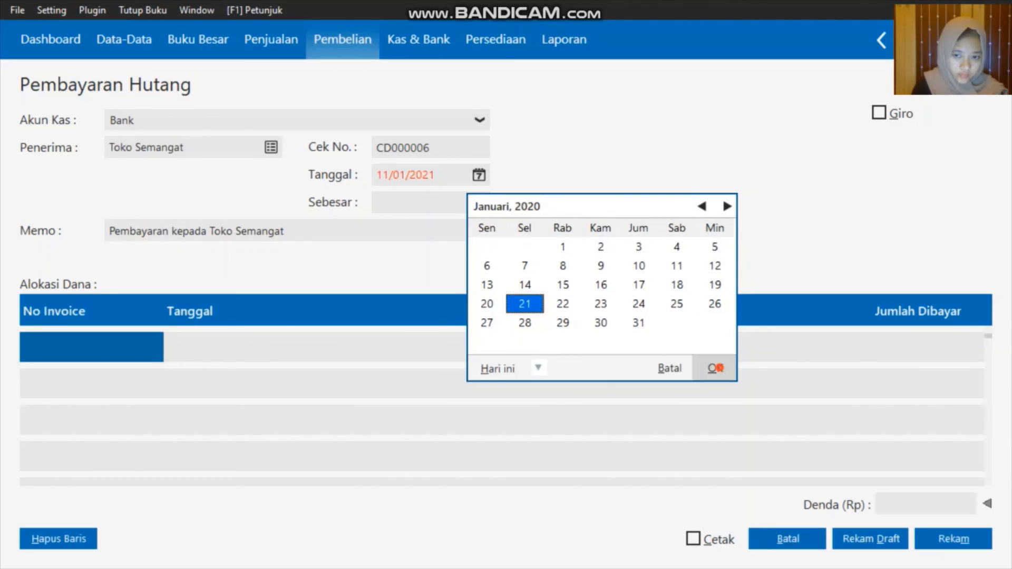
pyautogui.click(715, 369)
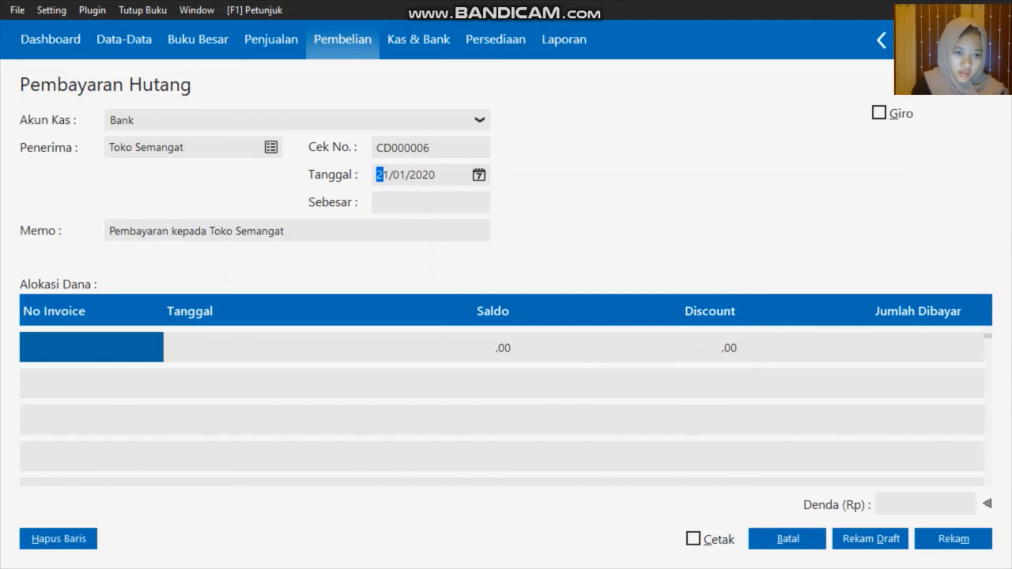
pyautogui.hotkey('alt', 'g')
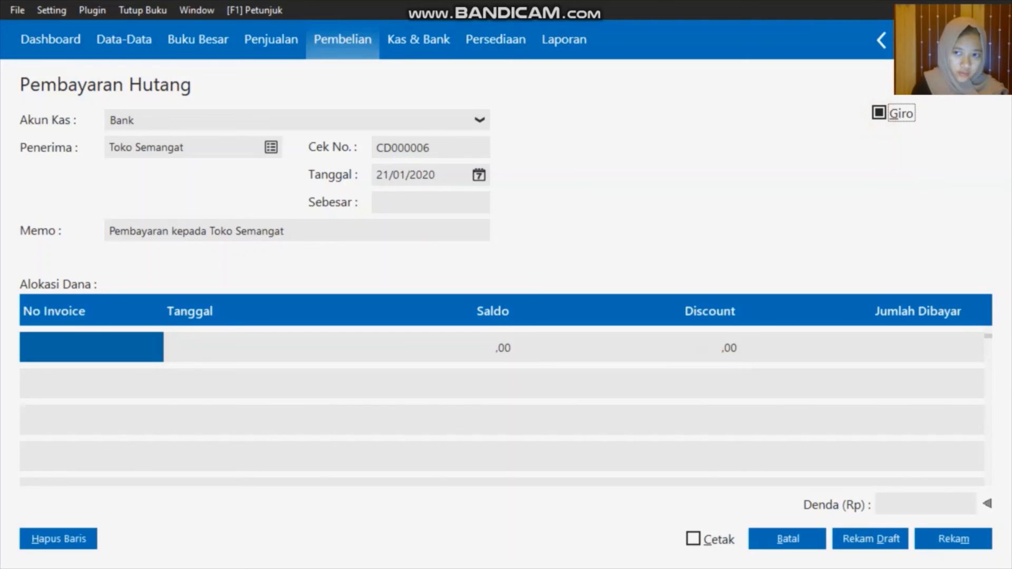
pyautogui.doubleClick(124, 352)
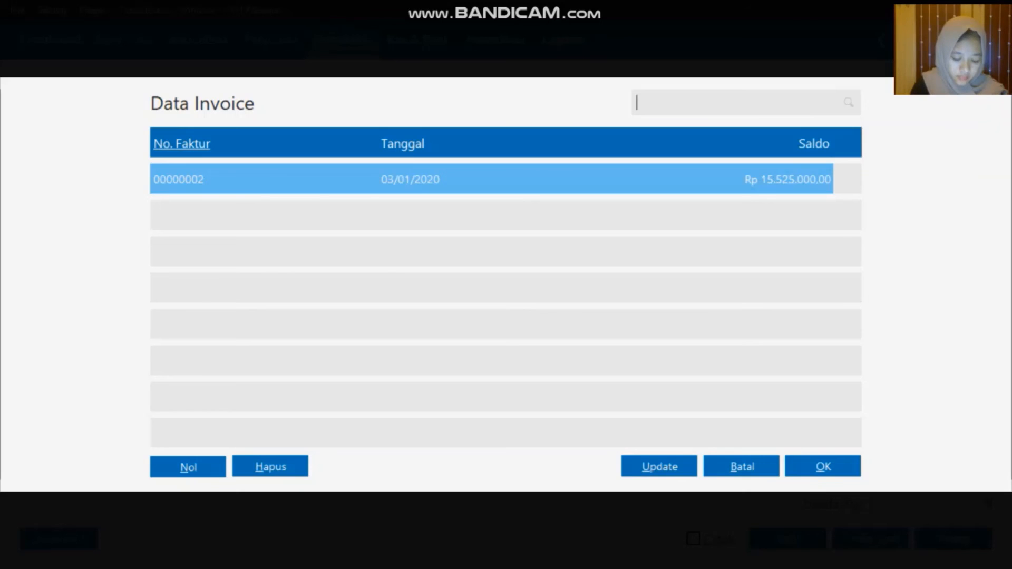
# Apply invoice 00000002 and enter 3.100.000 as the amount paid
pyautogui.click(821, 468)
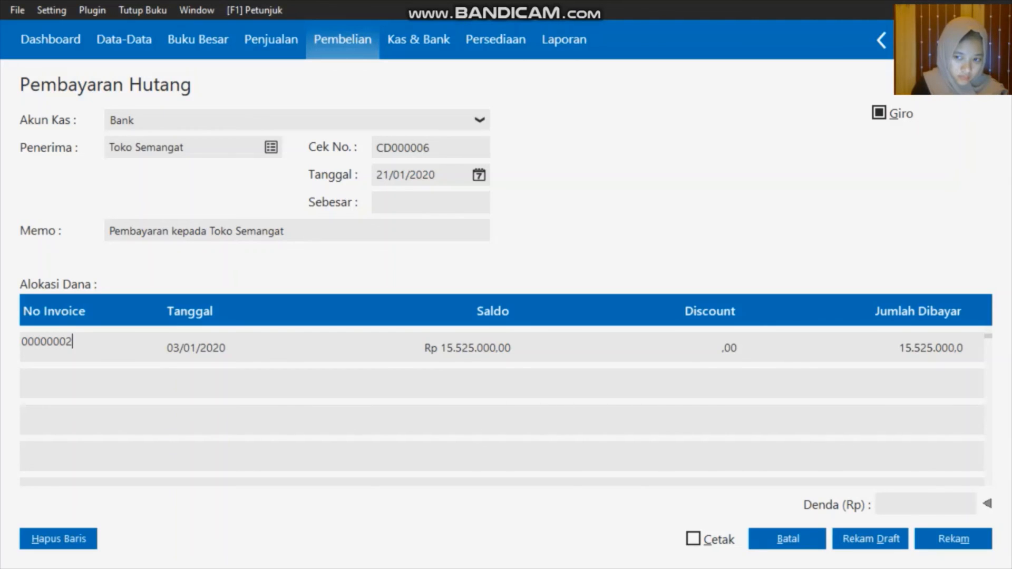
pyautogui.press('Return')
pyautogui.write('3')
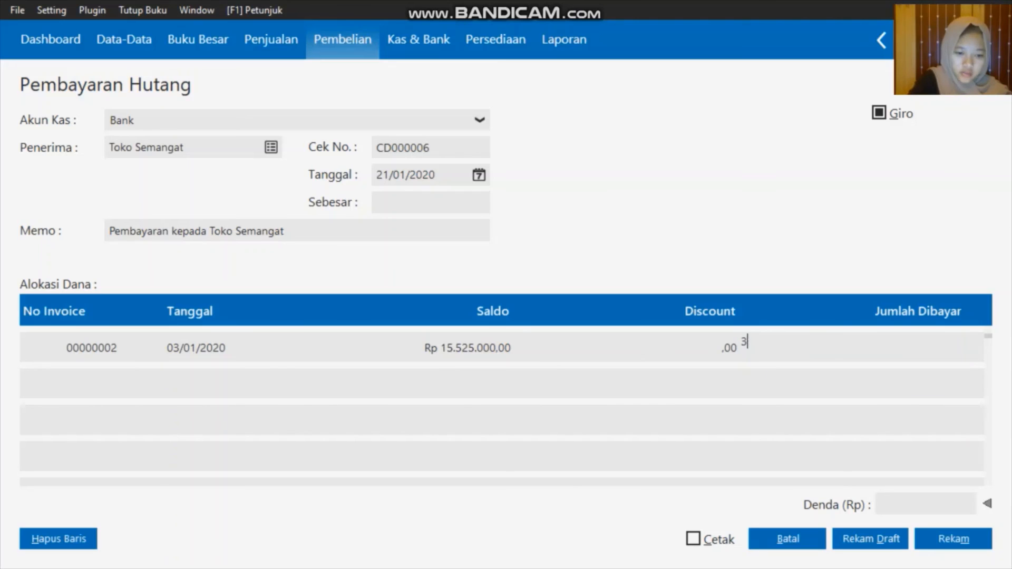
pyautogui.write('1-')
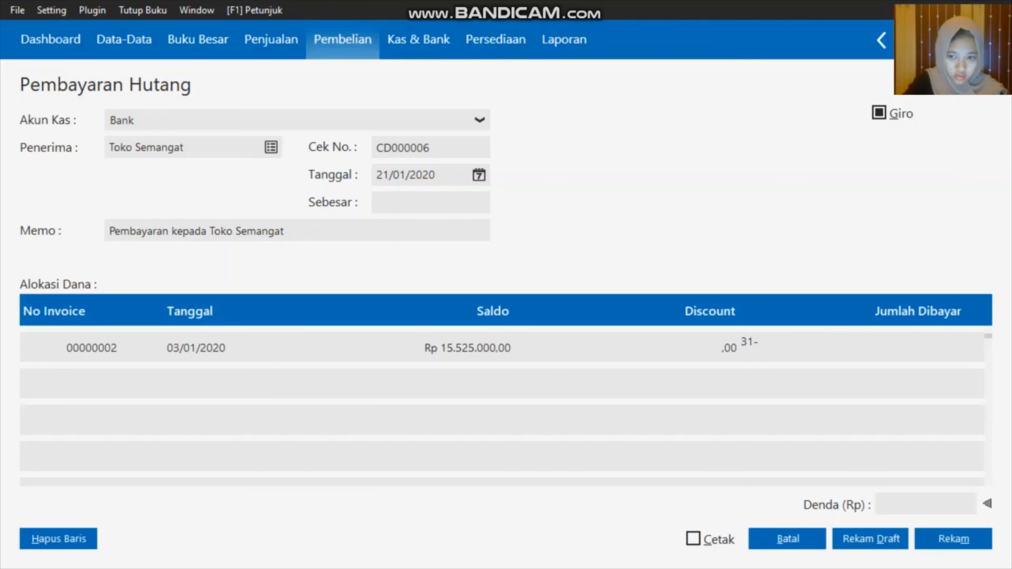
pyautogui.press('BackSpace')
pyautogui.write('00000')
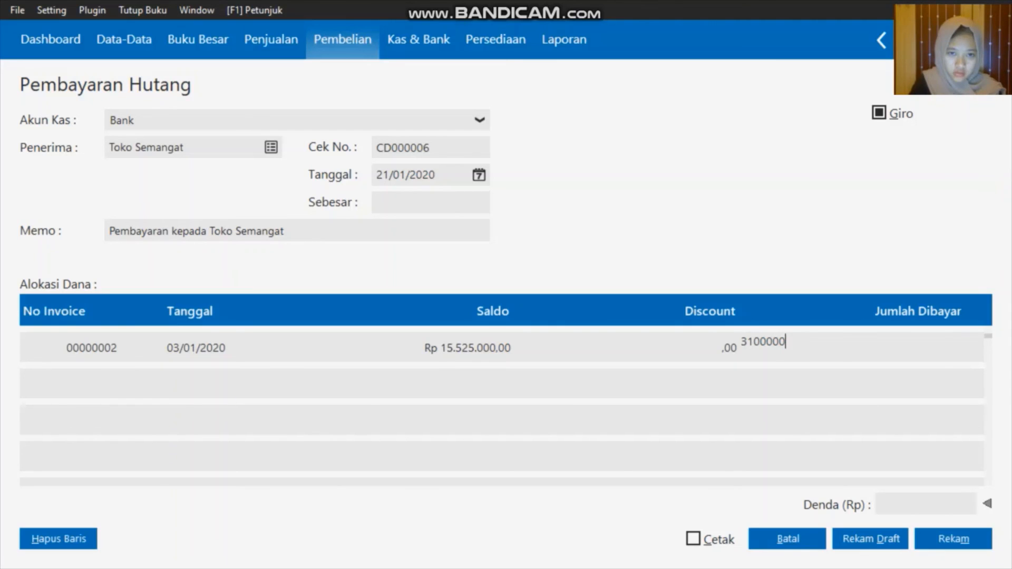
pyautogui.press('Return')
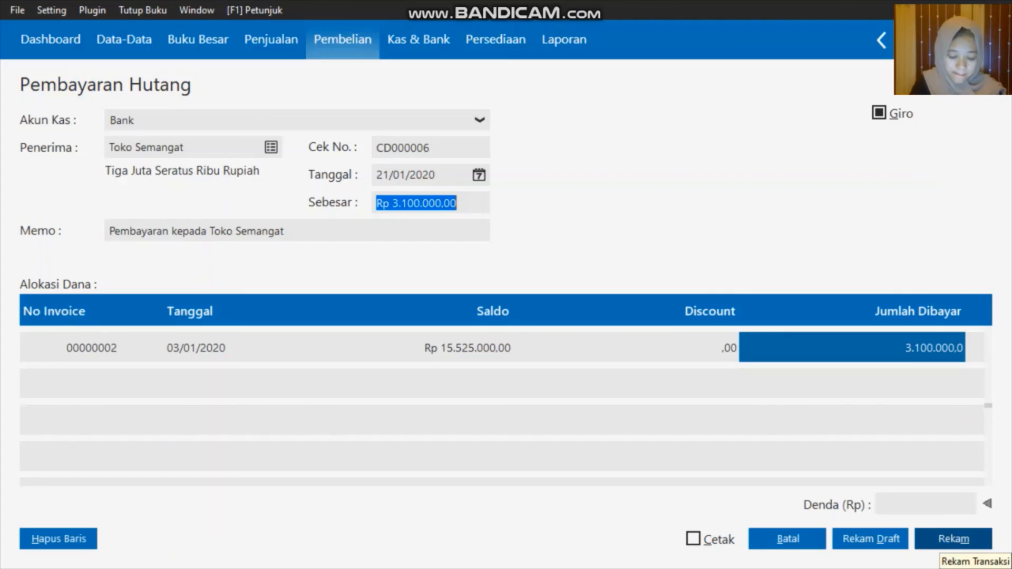
# Save the payment with giro number BG0001 due 28/01/2020
pyautogui.click(949, 543)
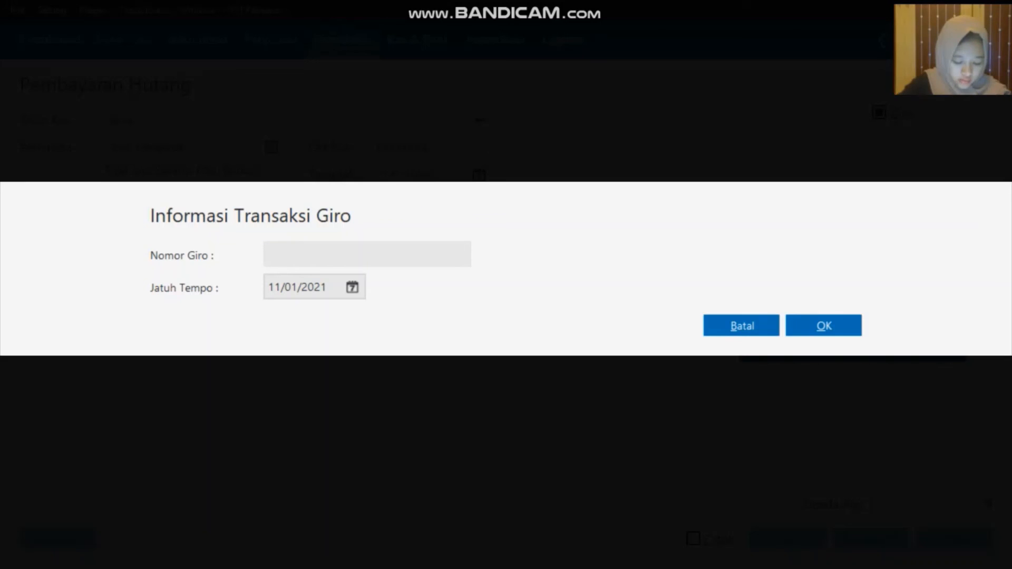
pyautogui.write('BG')
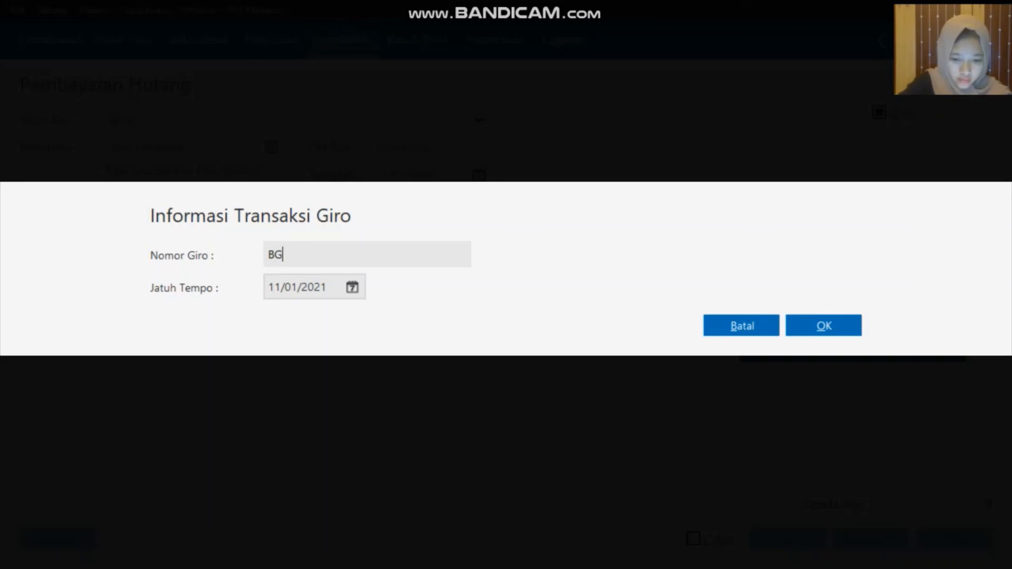
pyautogui.write('0')
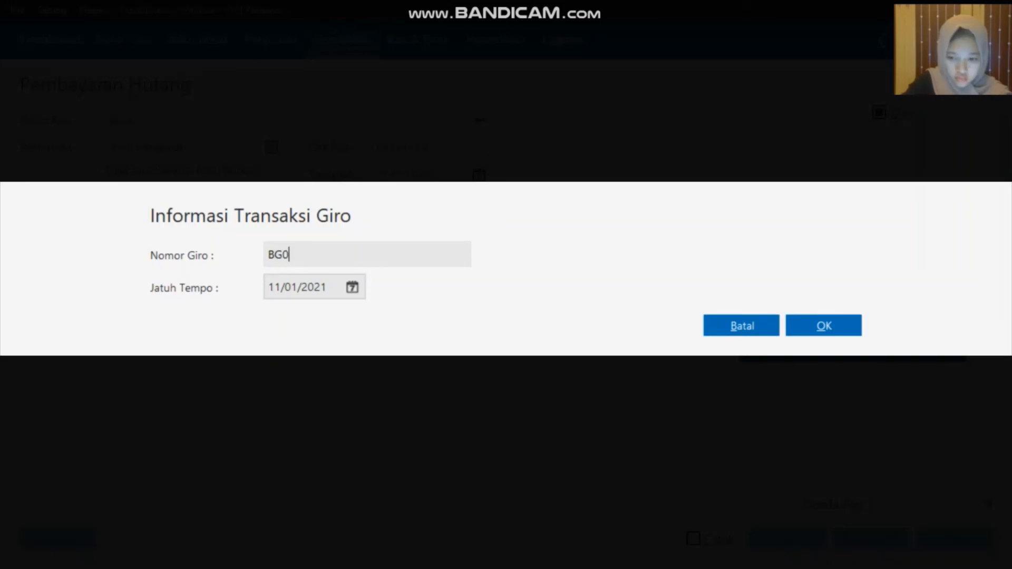
pyautogui.write('001')
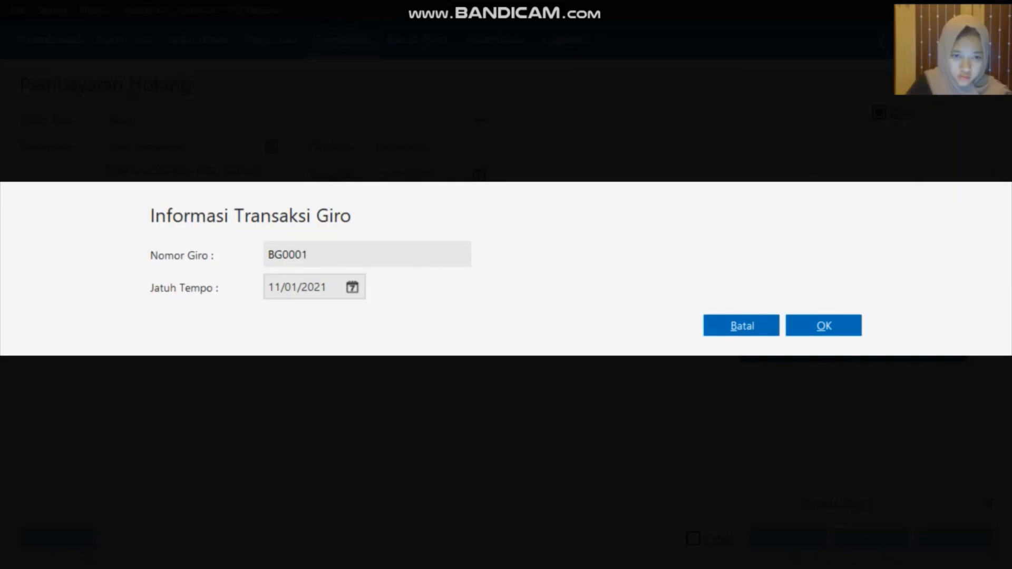
pyautogui.click(353, 286)
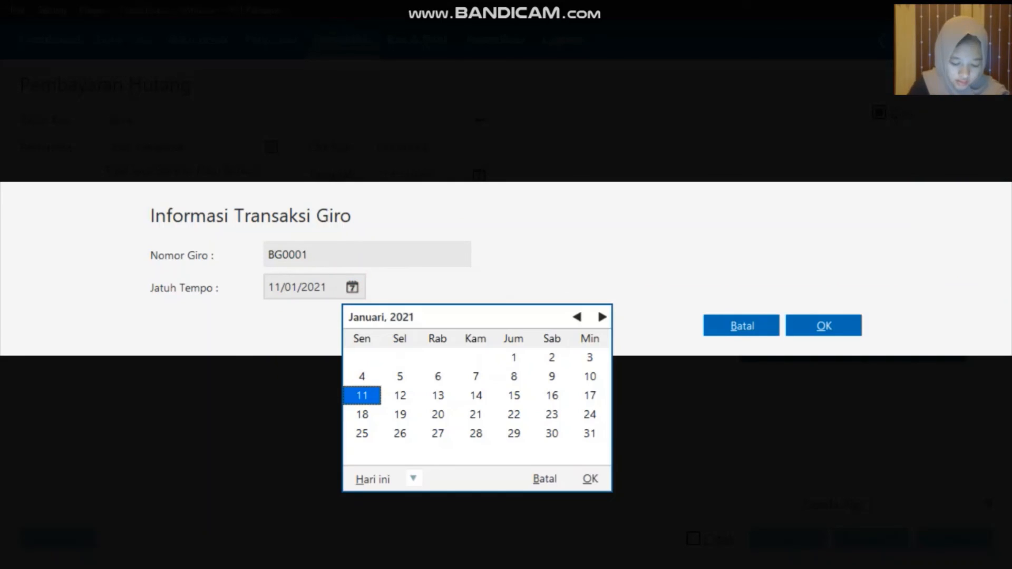
pyautogui.click(414, 479)
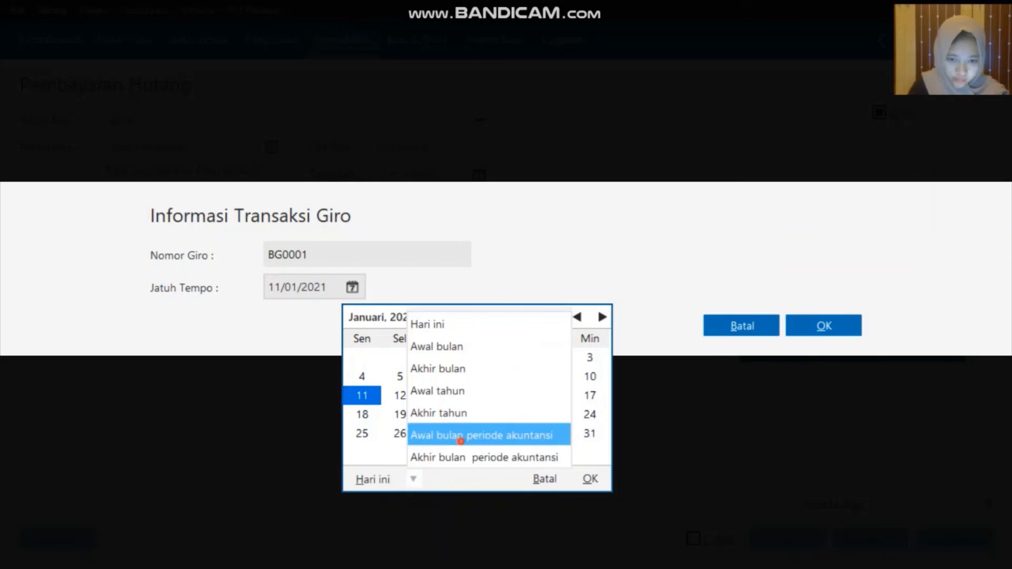
pyautogui.click(461, 439)
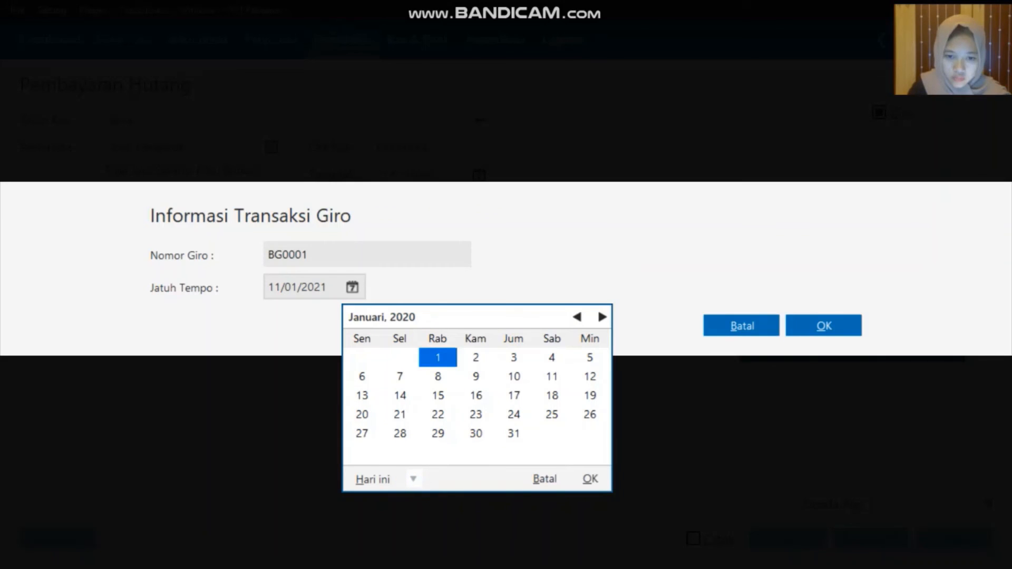
pyautogui.click(400, 433)
pyautogui.click(590, 479)
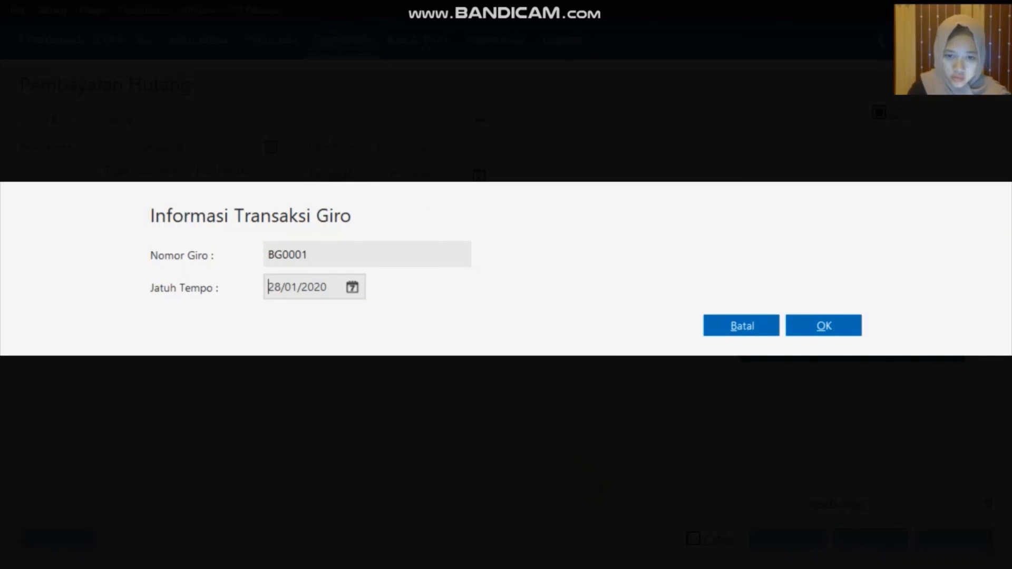
# Confirm the giro details, match the transaction date to the due date, and close the blank form
pyautogui.click(818, 323)
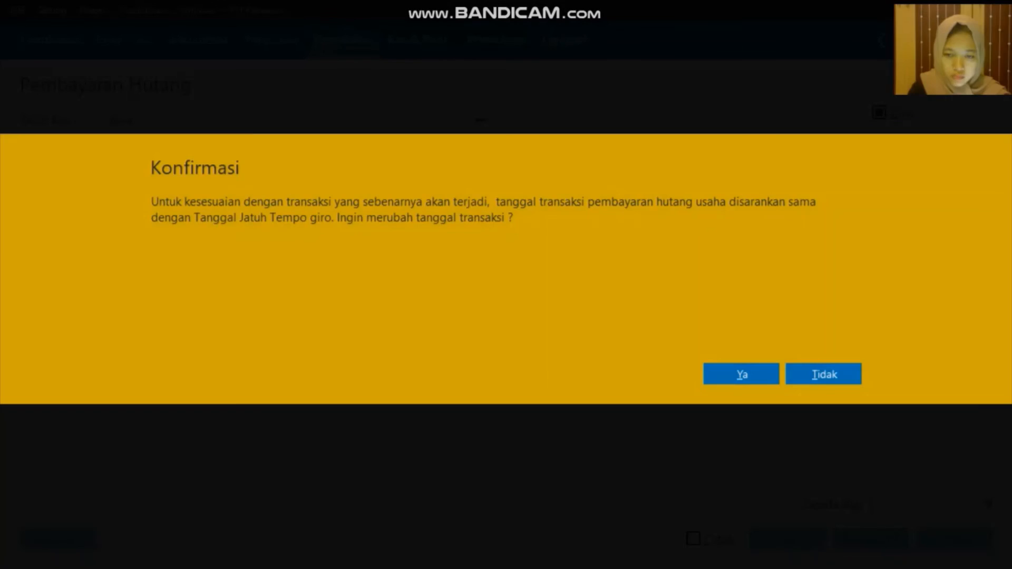
pyautogui.click(728, 379)
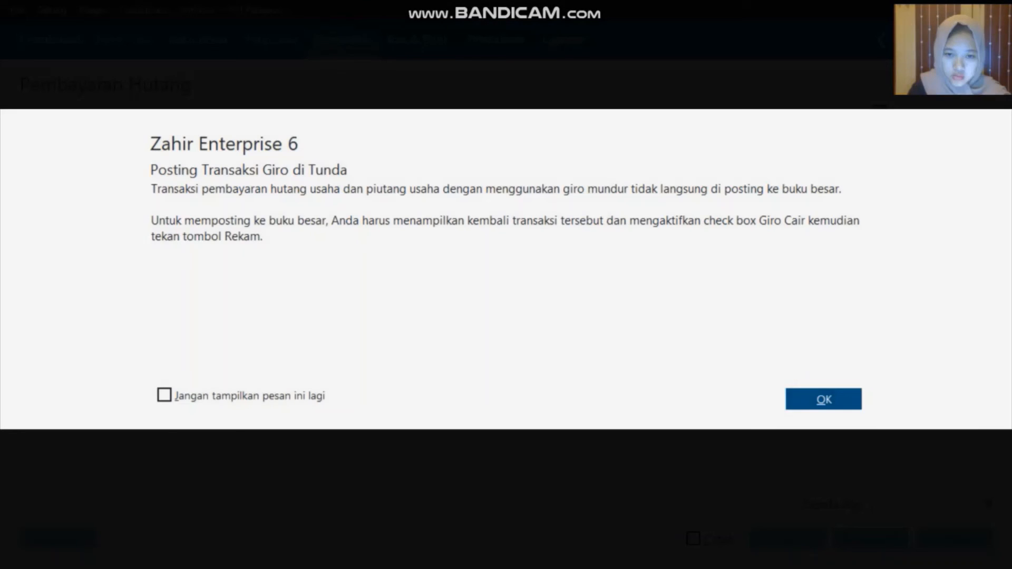
pyautogui.click(798, 400)
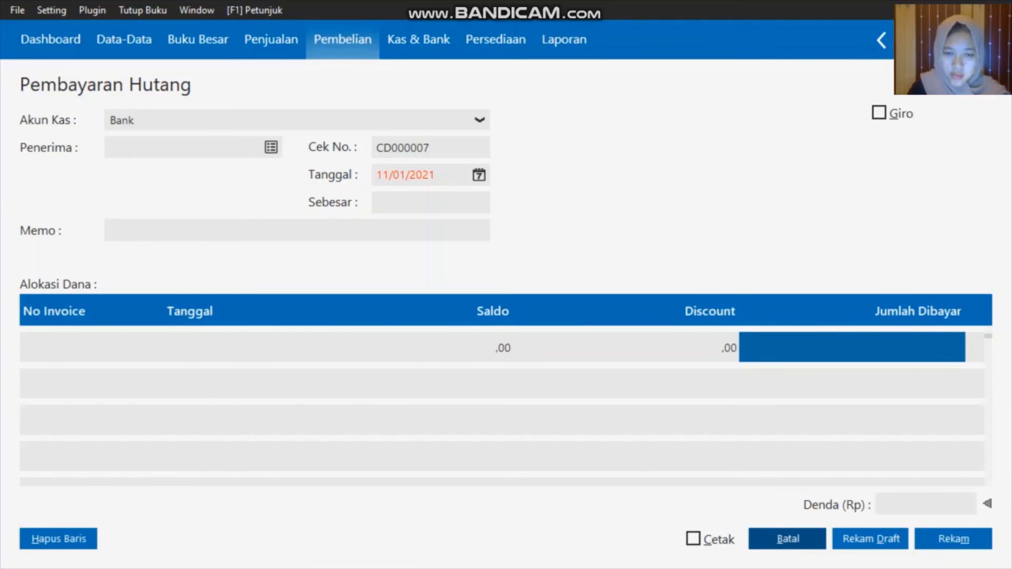
pyautogui.click(788, 538)
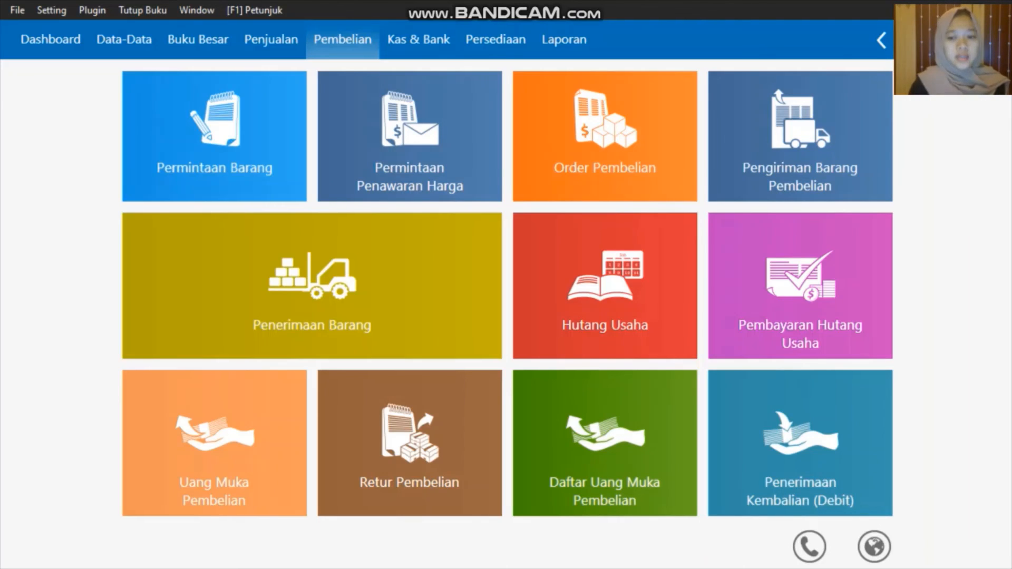
# Cash Toko Anugrah's incoming giro via Giro Masuk, post the payment, and close the giro list
pyautogui.click(443, 46)
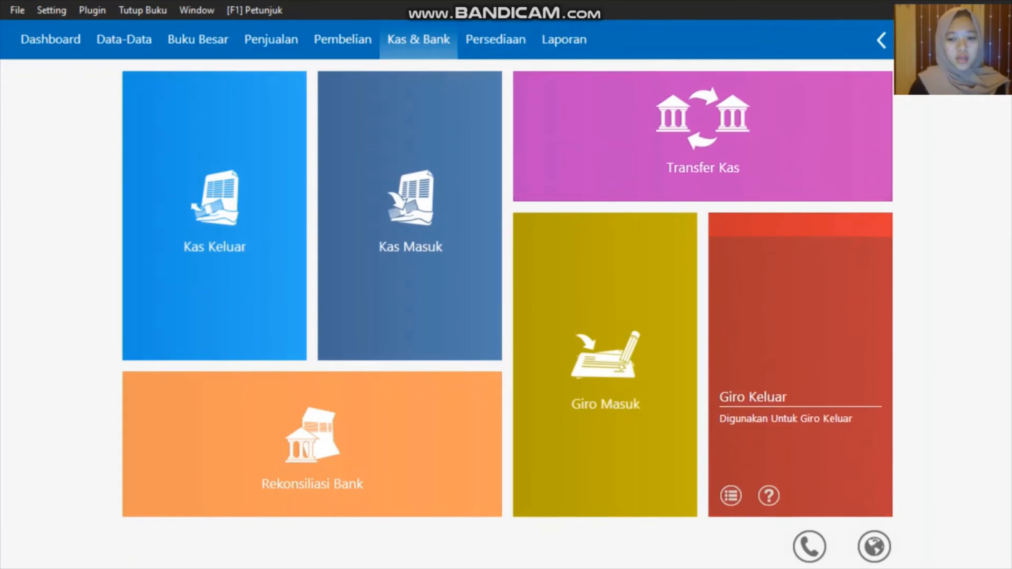
pyautogui.click(536, 495)
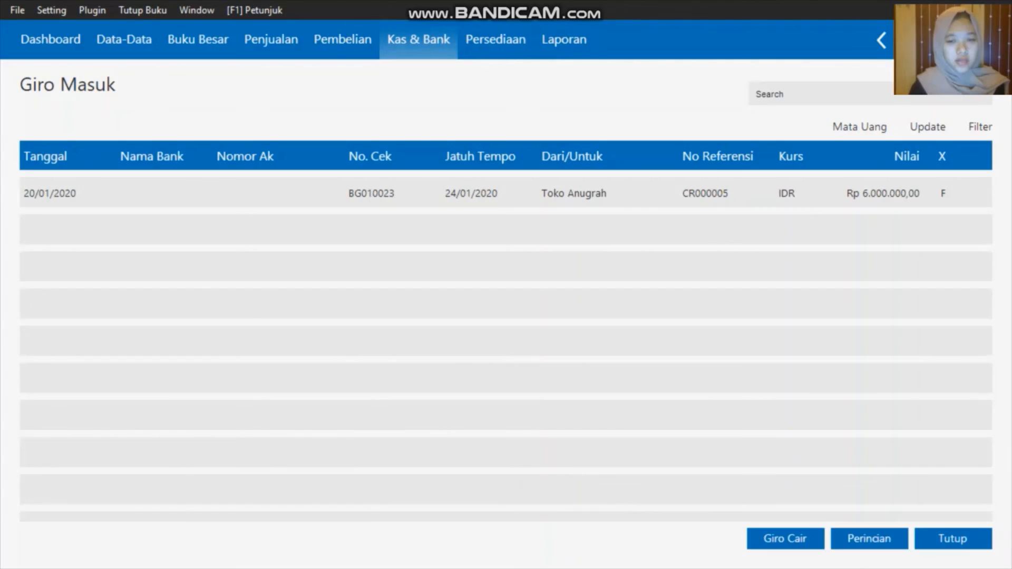
pyautogui.click(578, 196)
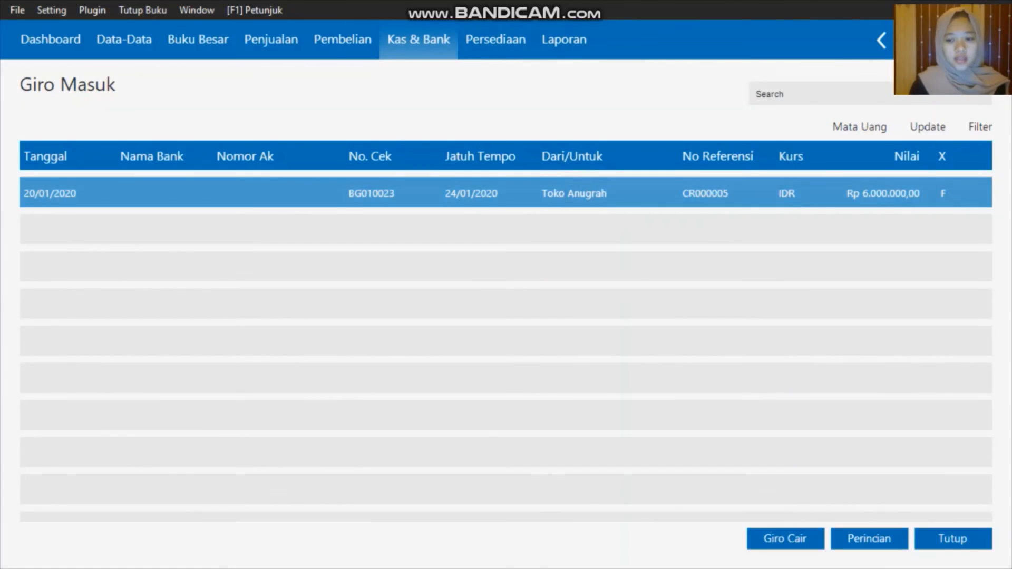
pyautogui.click(788, 538)
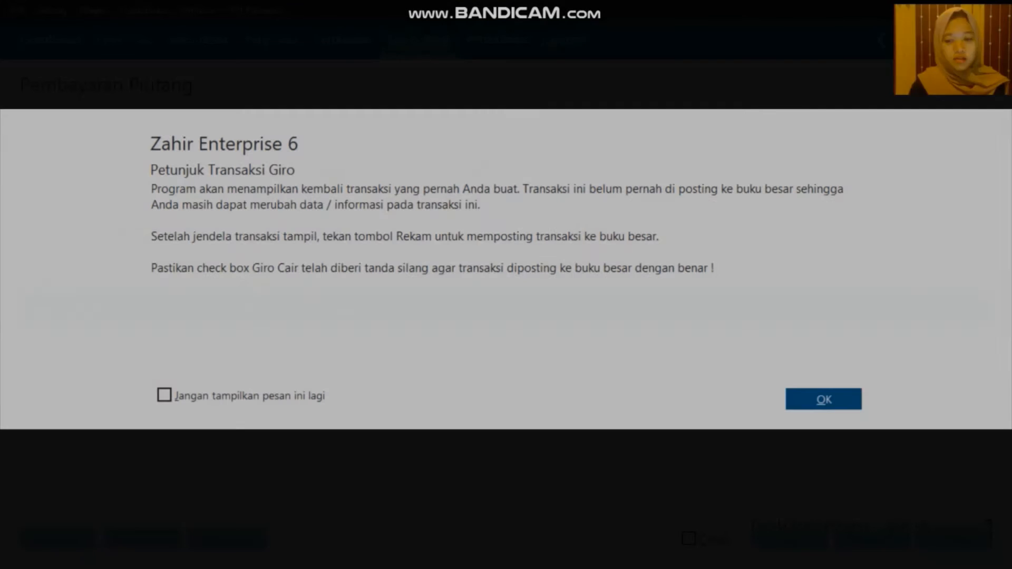
pyautogui.click(831, 404)
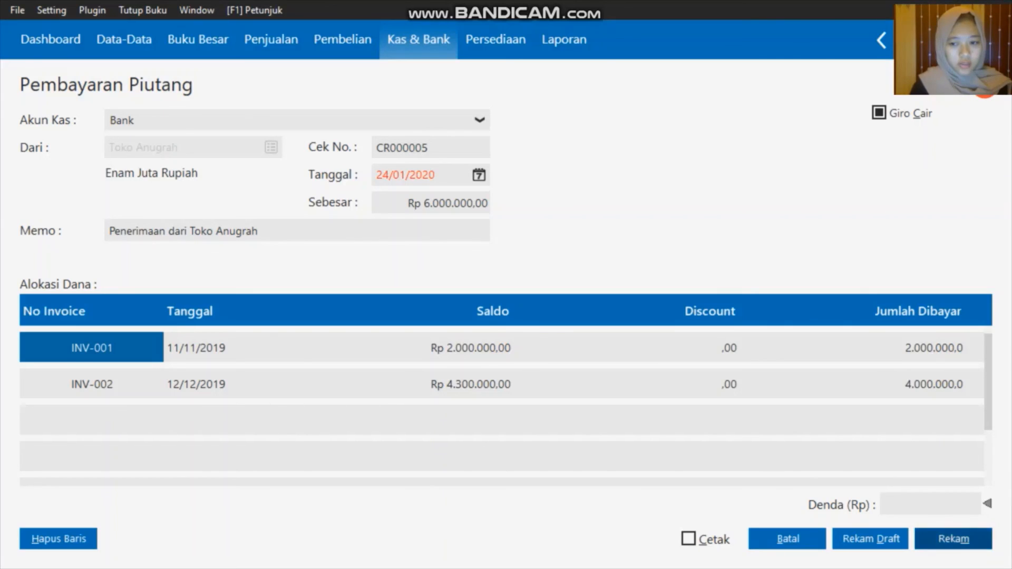
pyautogui.click(954, 539)
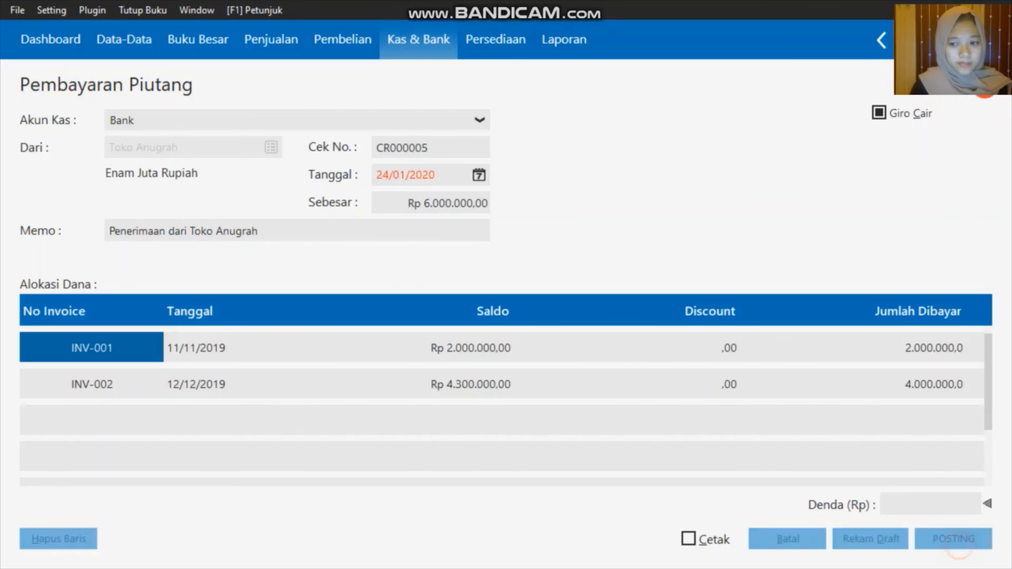
pyautogui.click(797, 539)
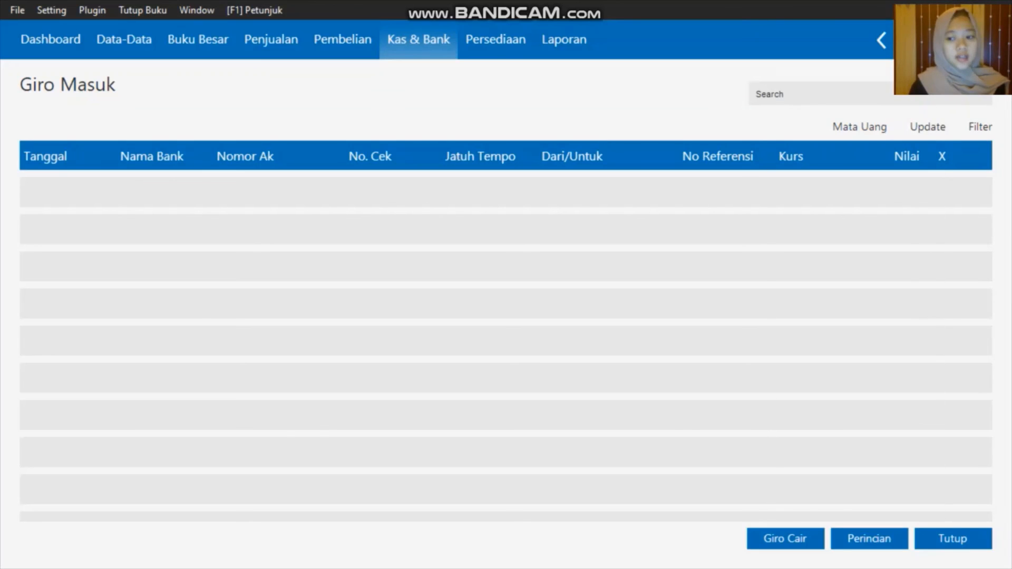
pyautogui.click(947, 541)
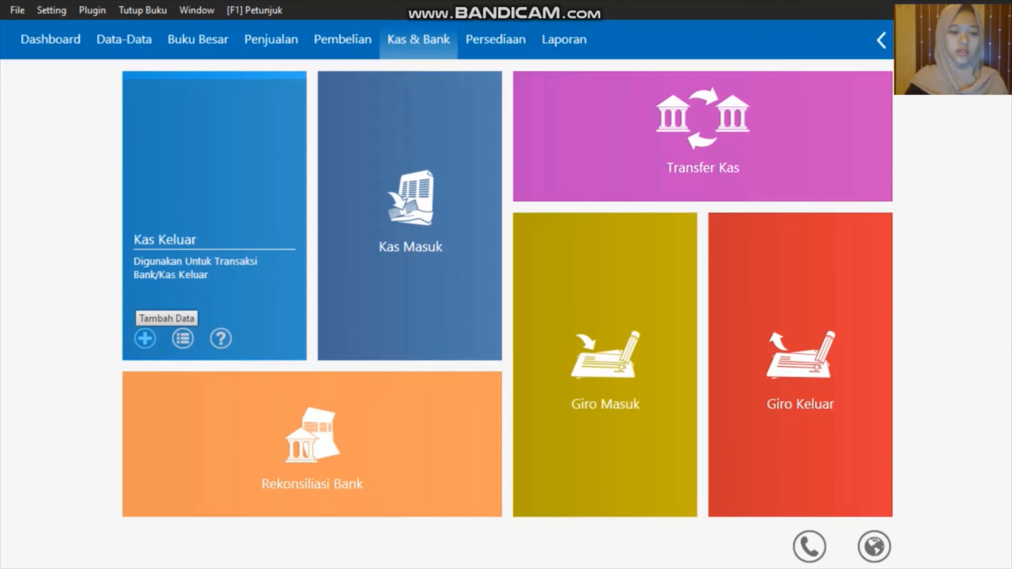
# Start a cash-out from the Kas account and create a new recipient name
pyautogui.click(145, 338)
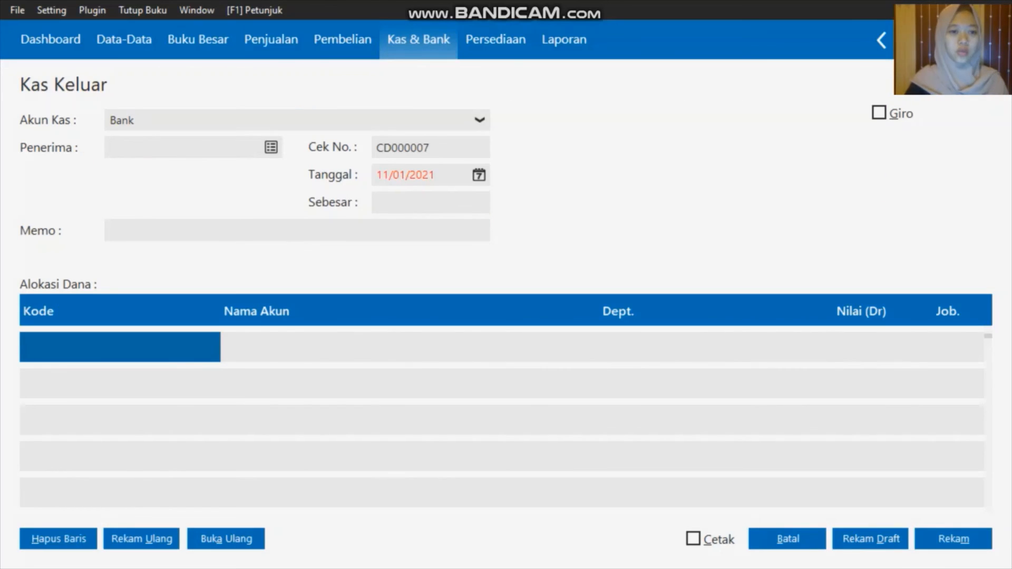
pyautogui.click(323, 120)
pyautogui.click(266, 160)
pyautogui.click(271, 147)
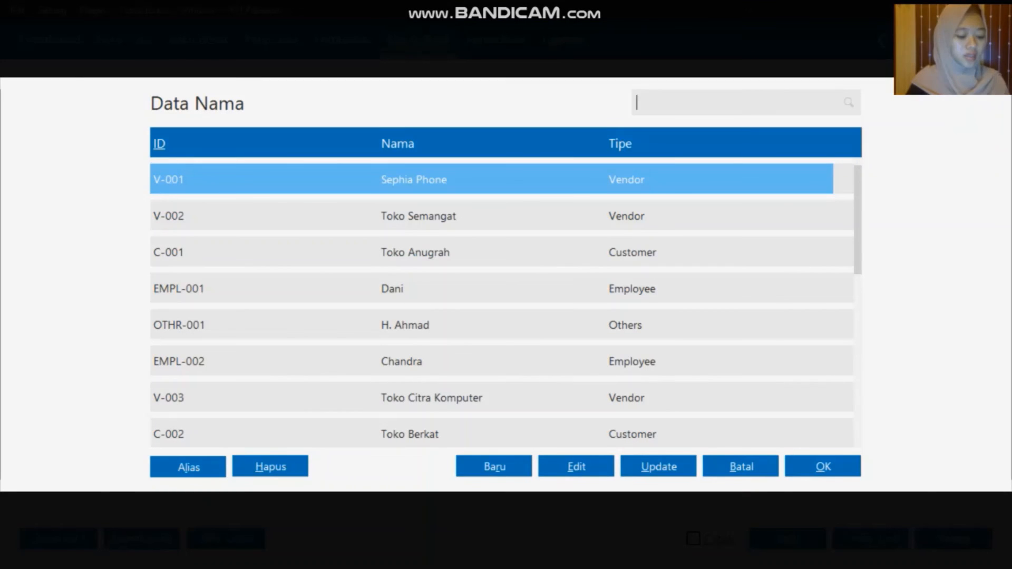
pyautogui.click(422, 325)
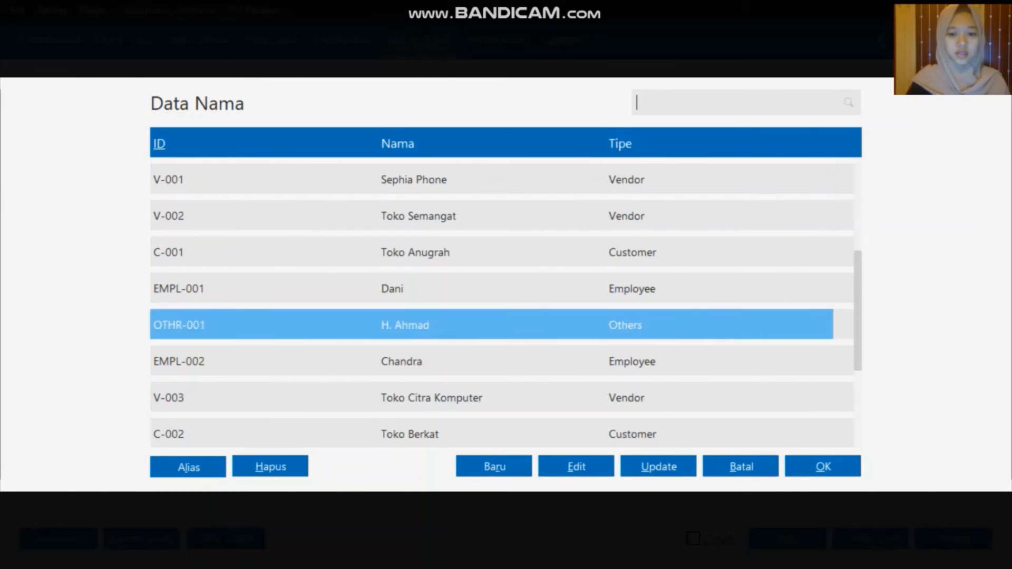
pyautogui.scroll(-2, 454, 433)
pyautogui.click(501, 470)
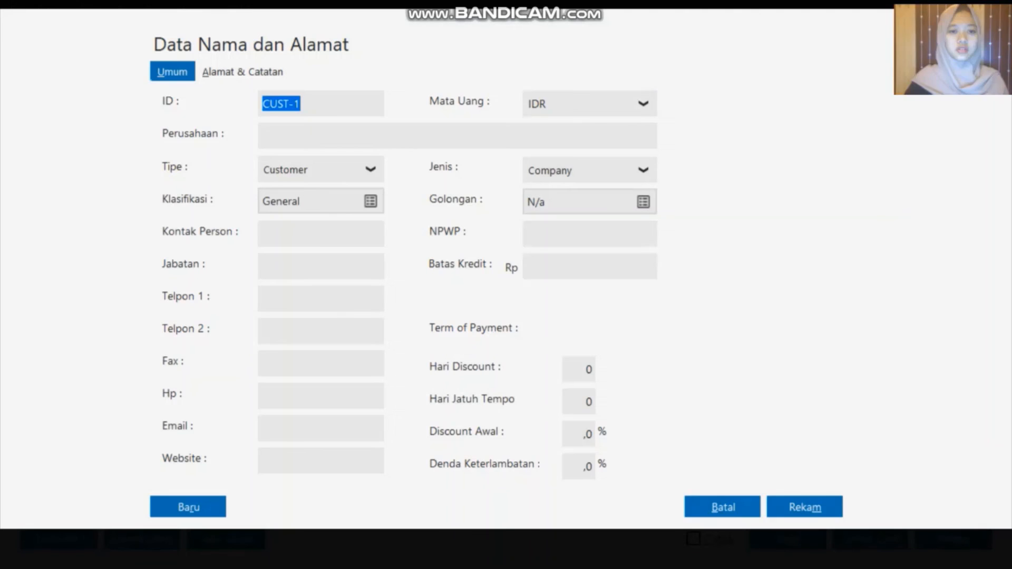
# Save the new Employee EMPL-003 with the employee's name, then start another new name
pyautogui.click(350, 167)
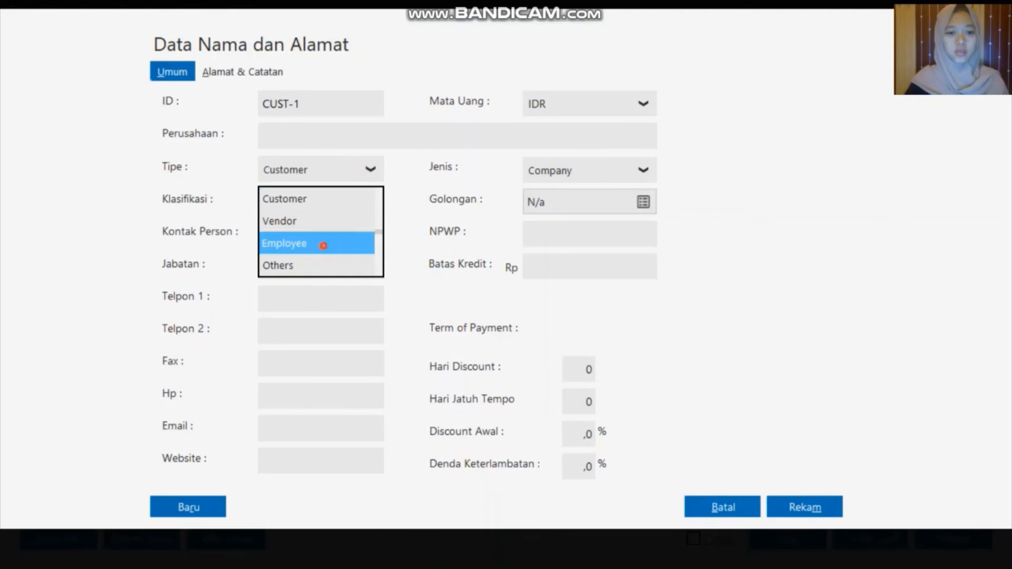
pyautogui.click(323, 246)
pyautogui.doubleClick(331, 102)
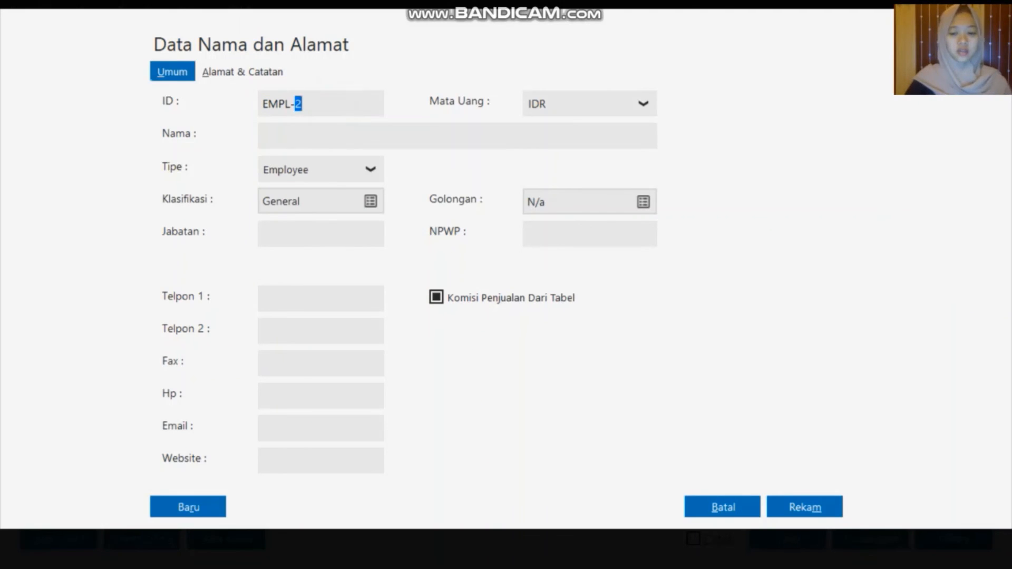
pyautogui.press('BackSpace')
pyautogui.write('003')
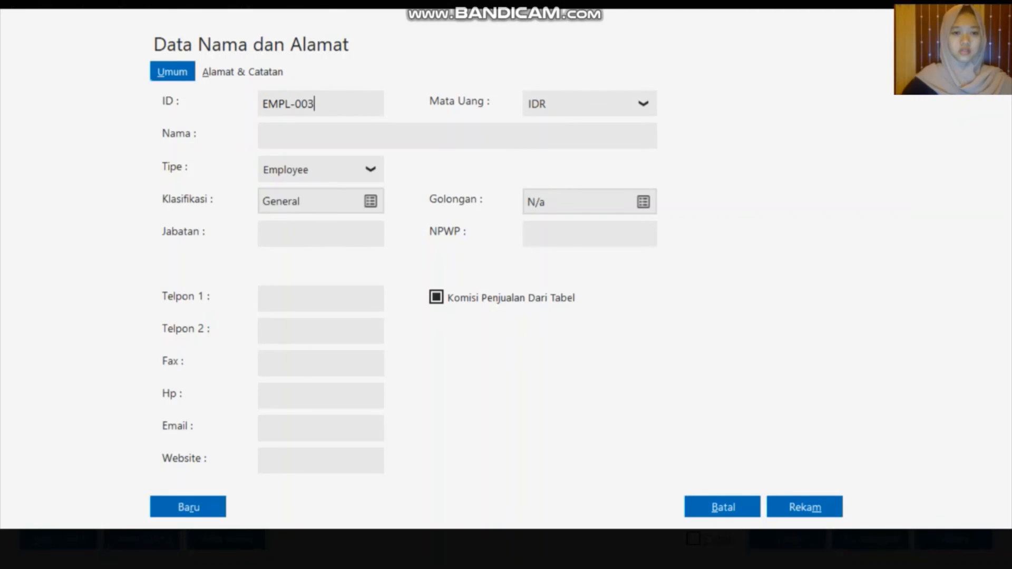
pyautogui.click(309, 135)
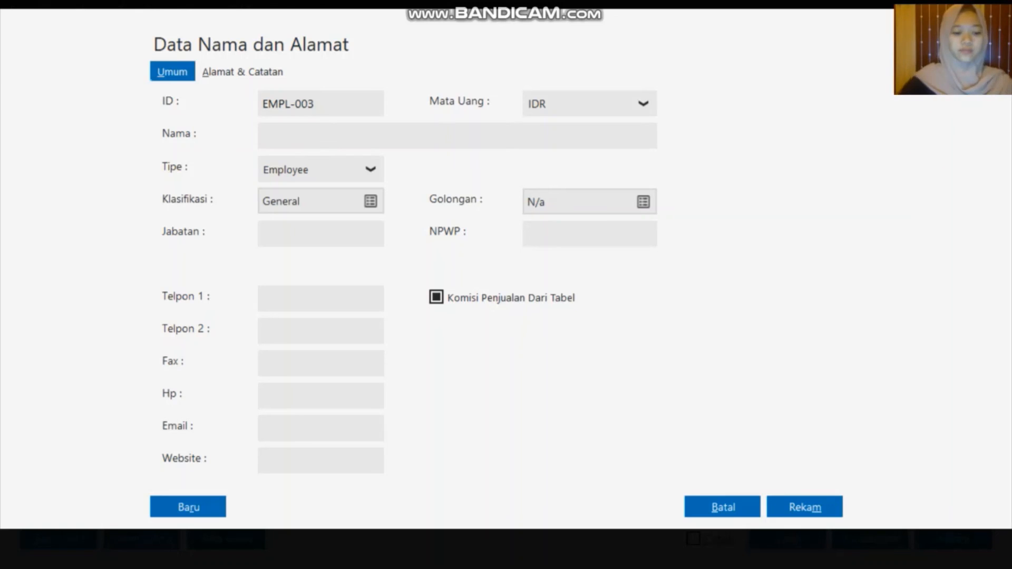
pyautogui.write('Iwan')
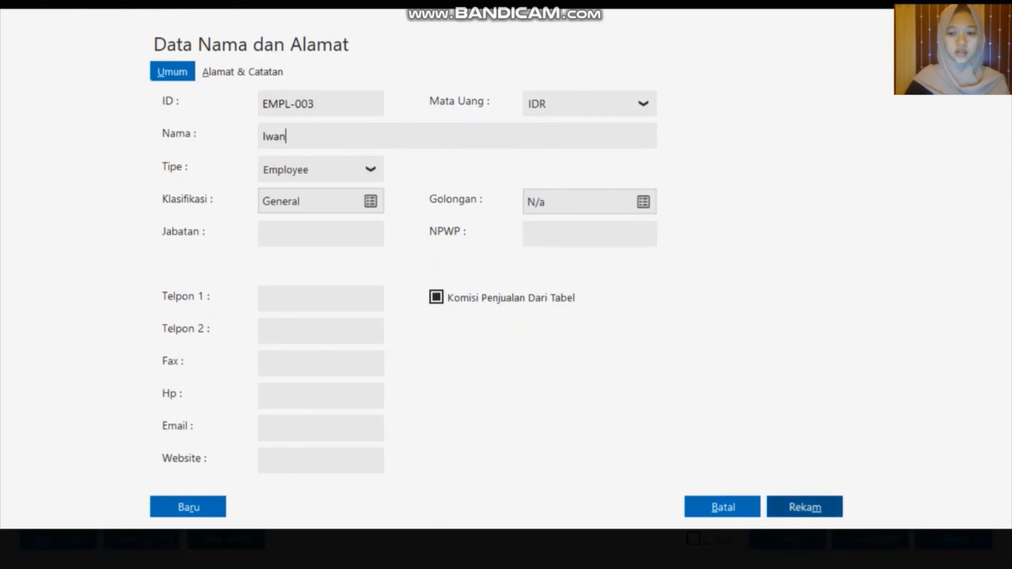
pyautogui.click(805, 507)
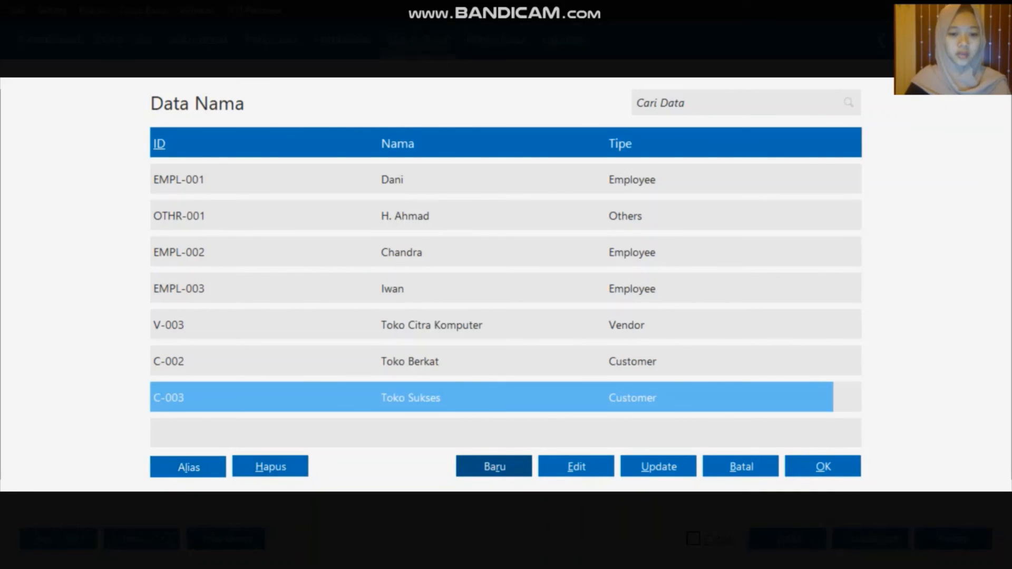
pyautogui.click(478, 468)
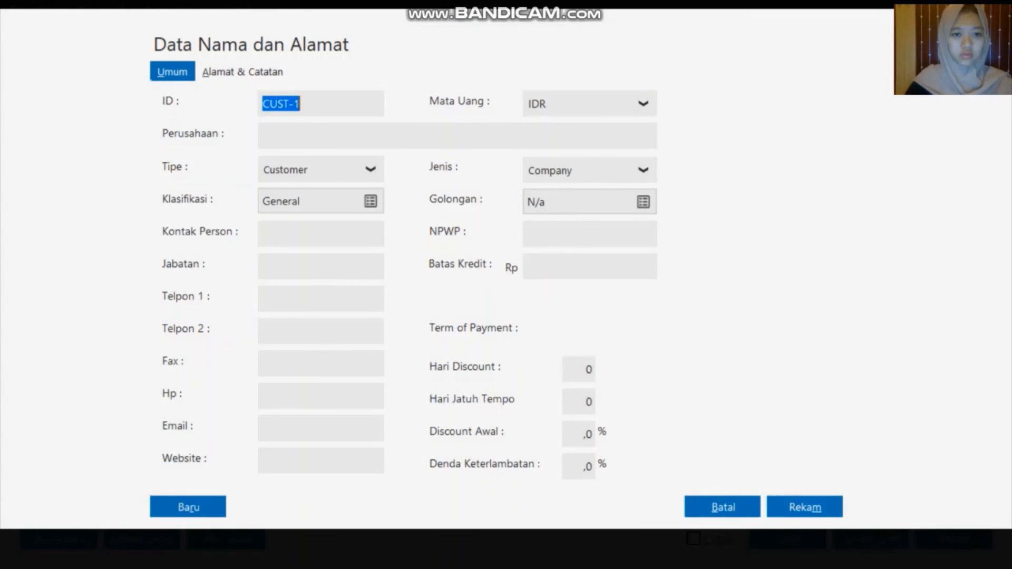
# Save the new contact as Employee EMPL-004 with the employee's name
pyautogui.click(357, 169)
pyautogui.click(323, 242)
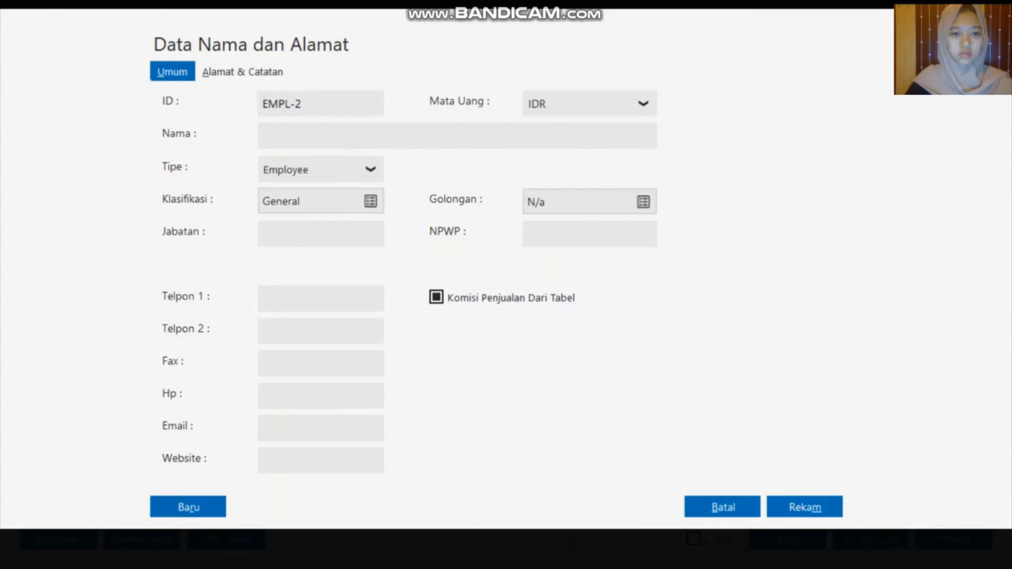
pyautogui.doubleClick(324, 106)
pyautogui.press('BackSpace')
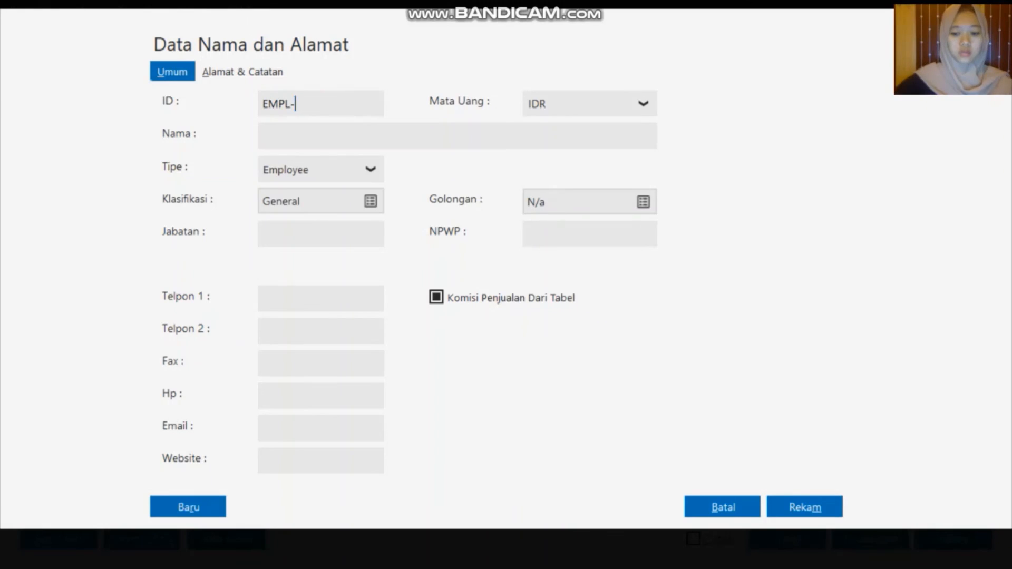
pyautogui.write('004')
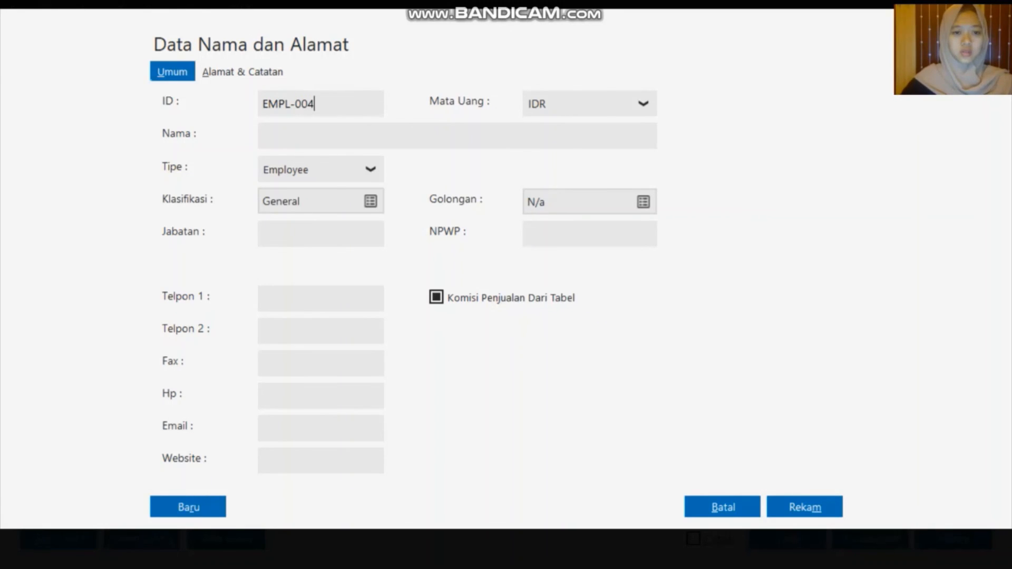
pyautogui.click(347, 132)
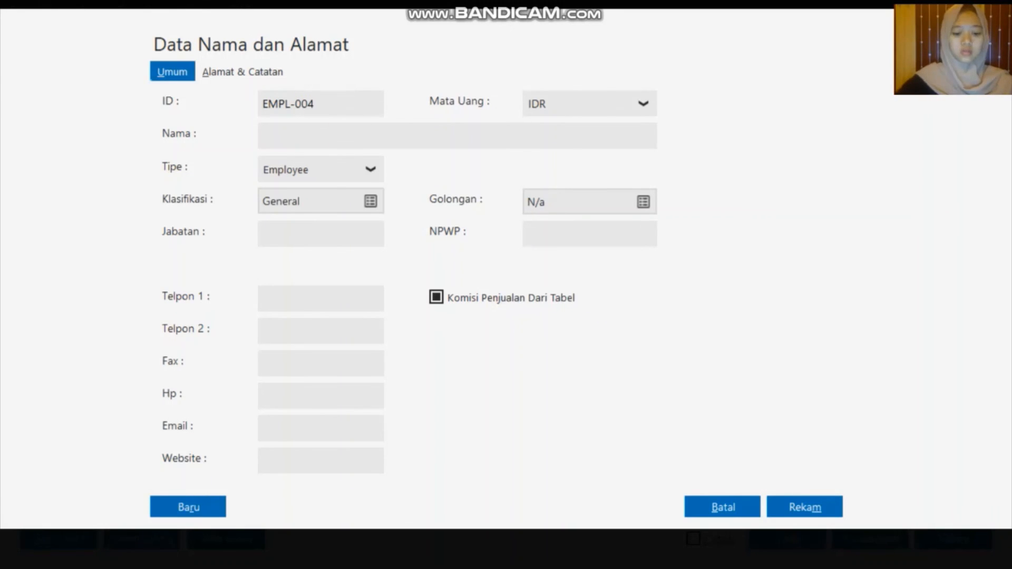
pyautogui.write('Badu')
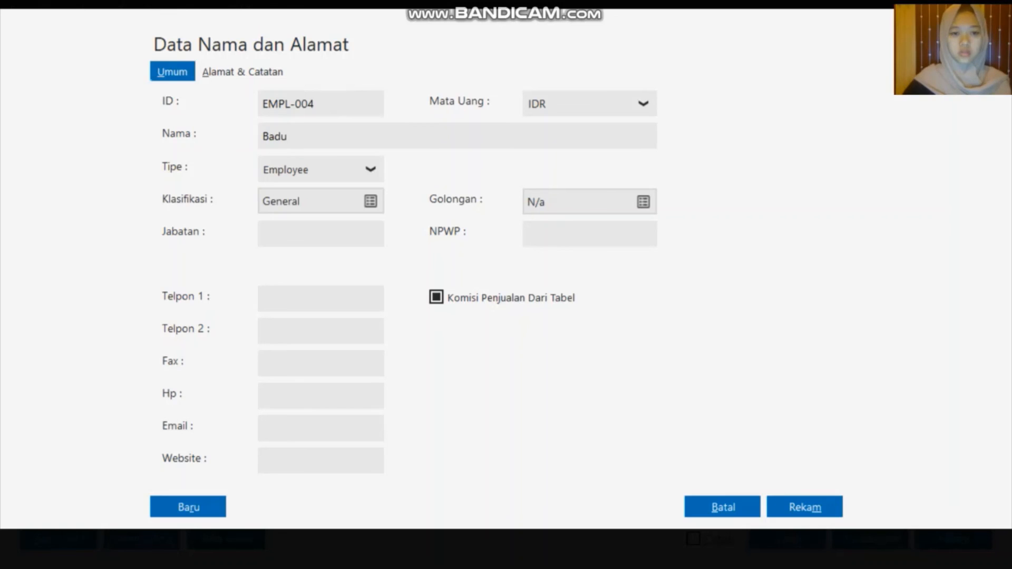
pyautogui.click(805, 507)
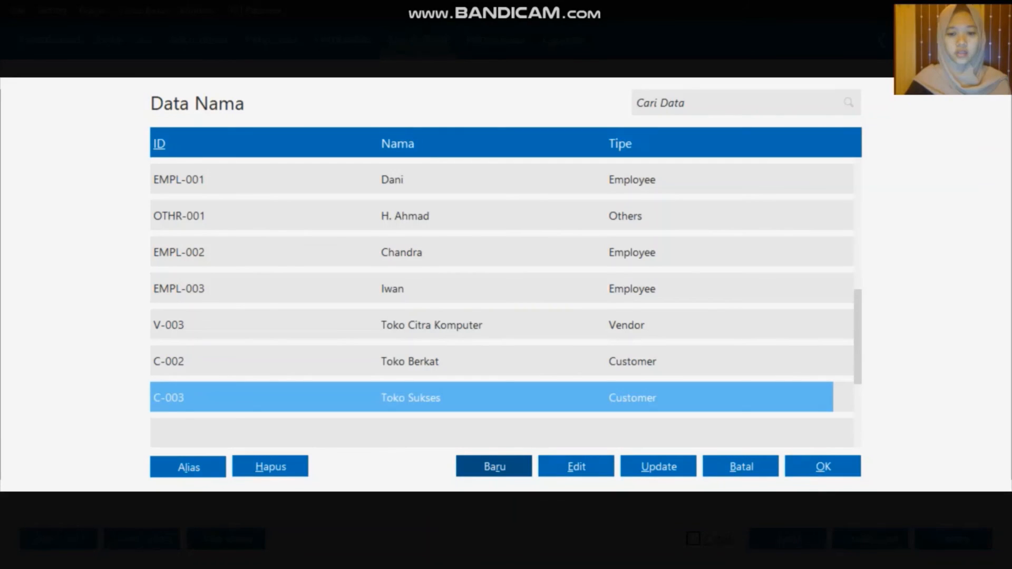
# Add and save Employee EMPL-005 with the employee's name
pyautogui.click(494, 467)
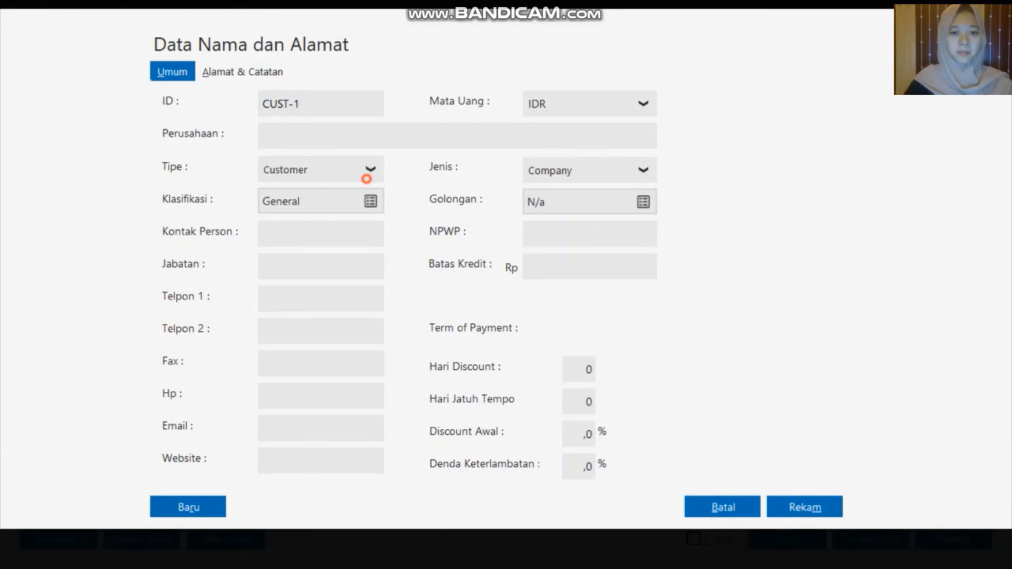
pyautogui.click(372, 169)
pyautogui.click(321, 246)
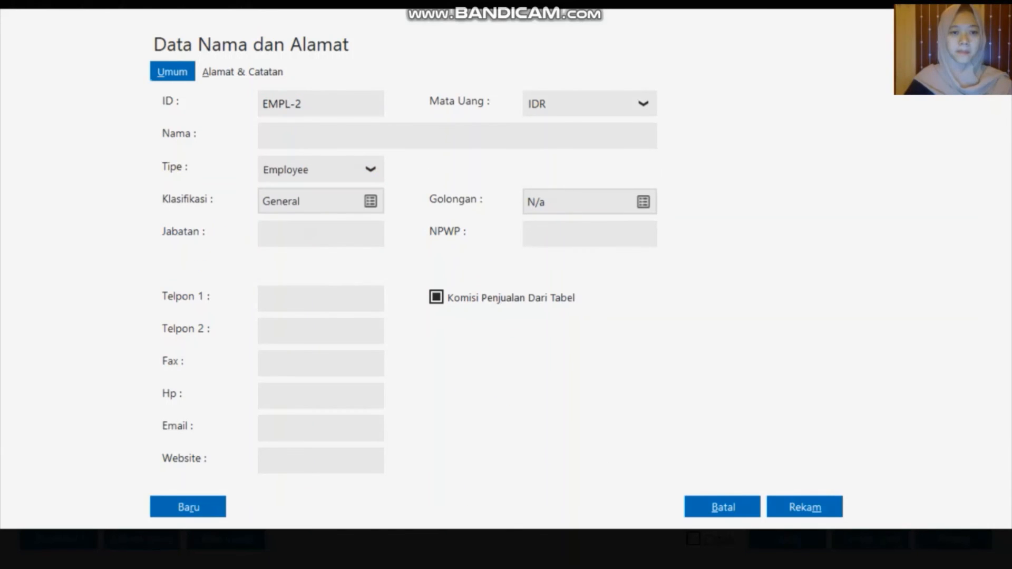
pyautogui.click(340, 110)
pyautogui.doubleClick(341, 111)
pyautogui.press('BackSpace')
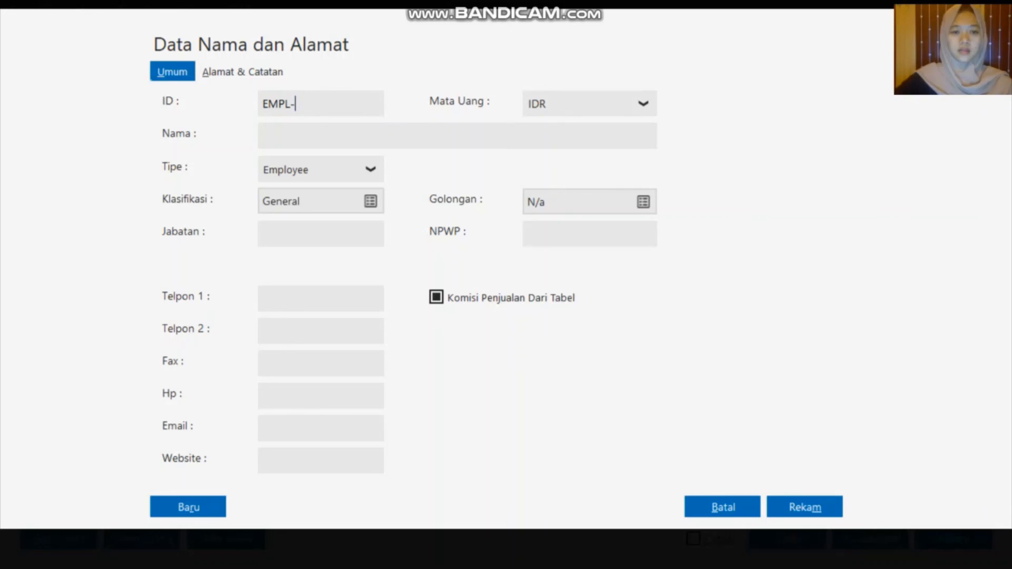
pyautogui.write('00')
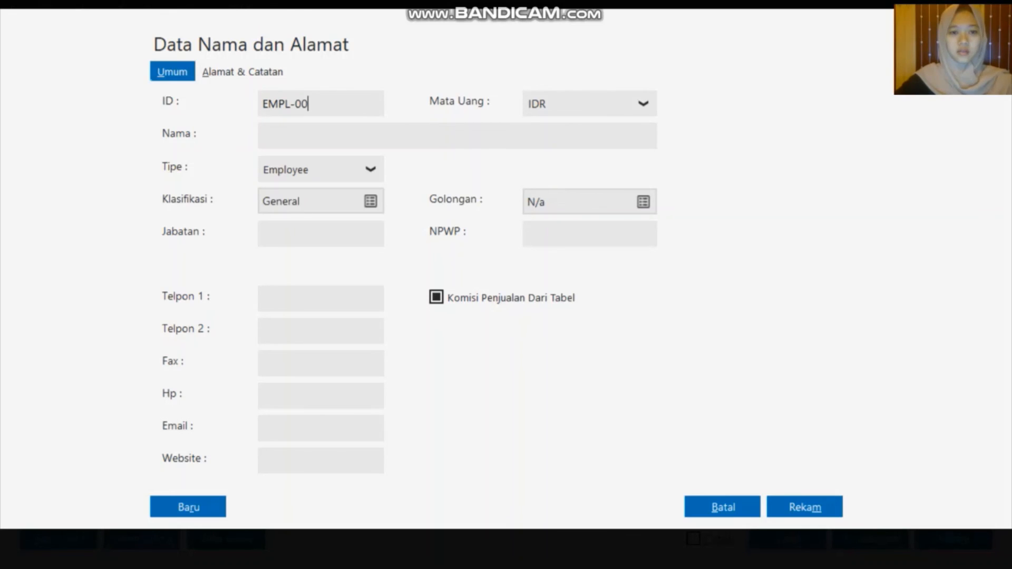
pyautogui.write('5')
pyautogui.click(347, 130)
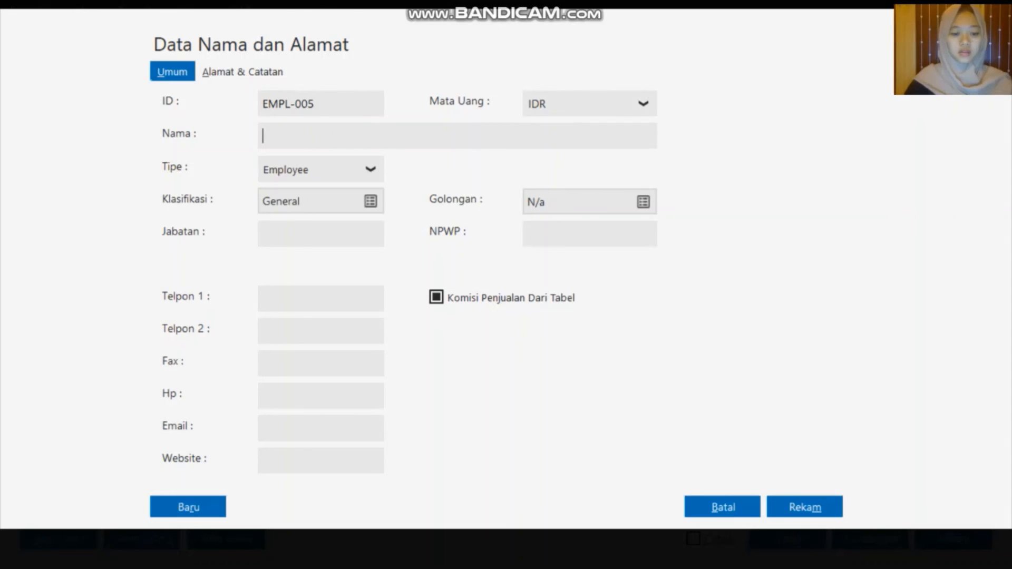
pyautogui.write('Tari')
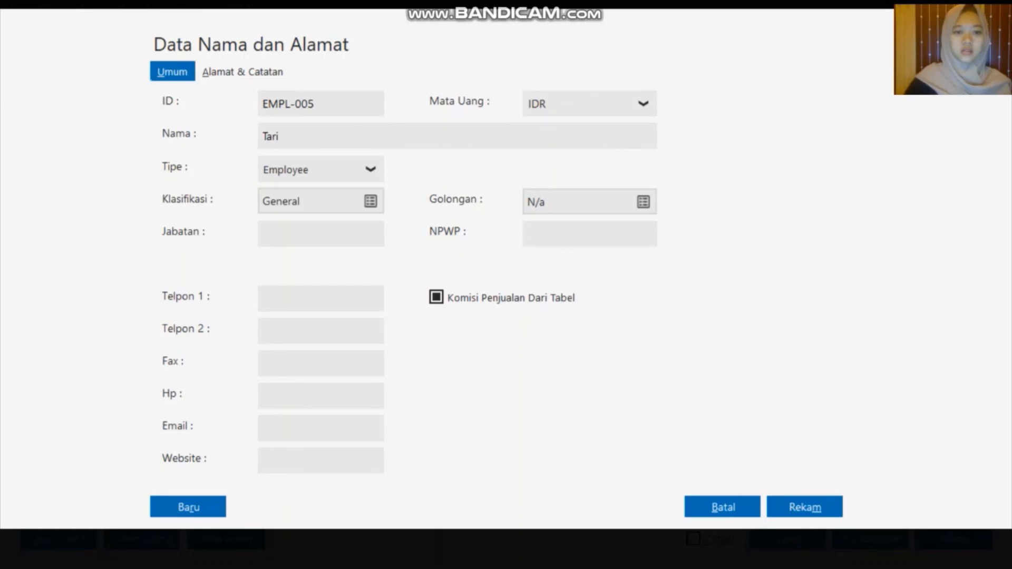
pyautogui.hotkey('alt', 'm')
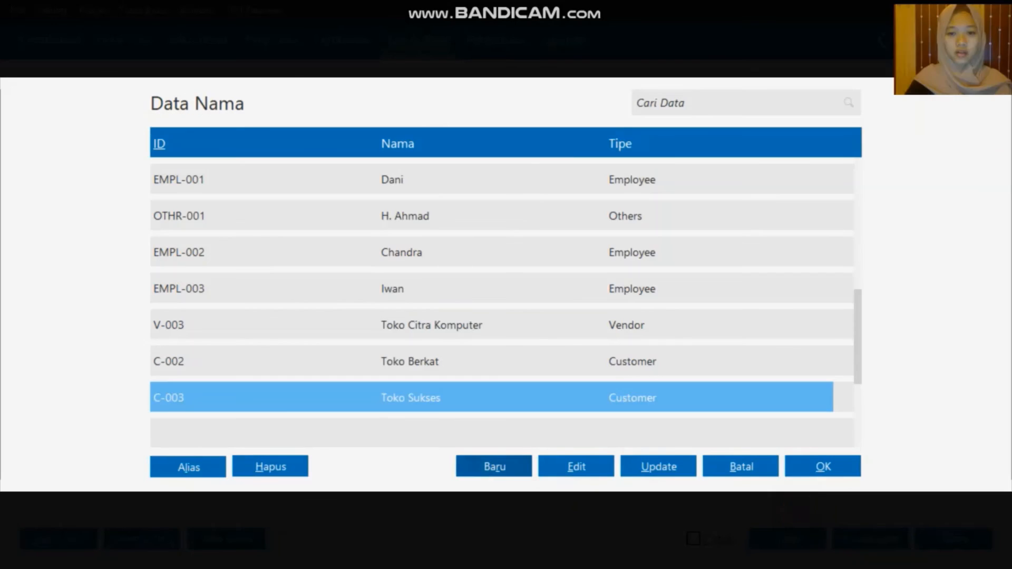
# Add and save Employee EMPL-006 with the employee's name, returning to the name list
pyautogui.hotkey('alt', 'r')
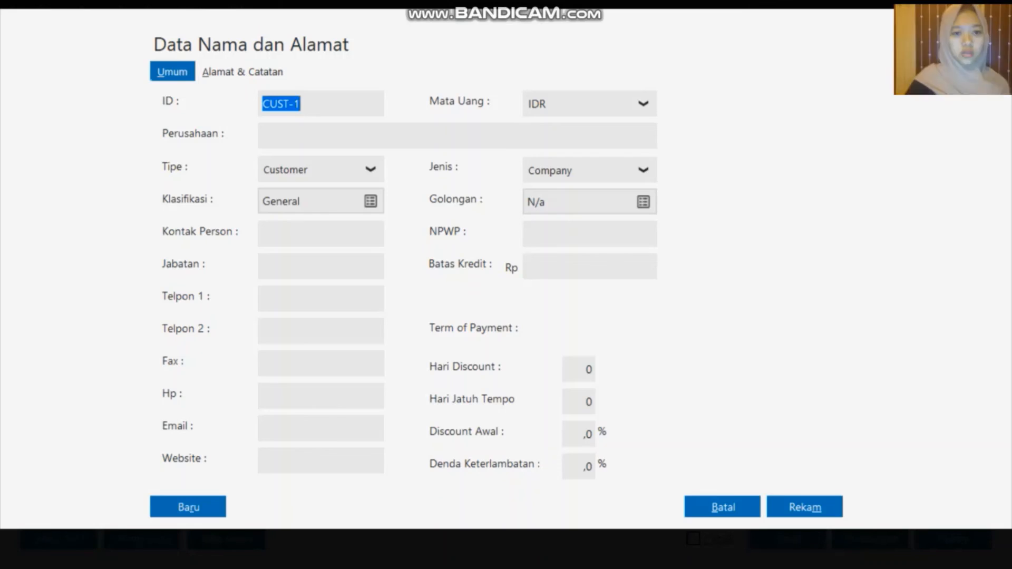
pyautogui.click(336, 170)
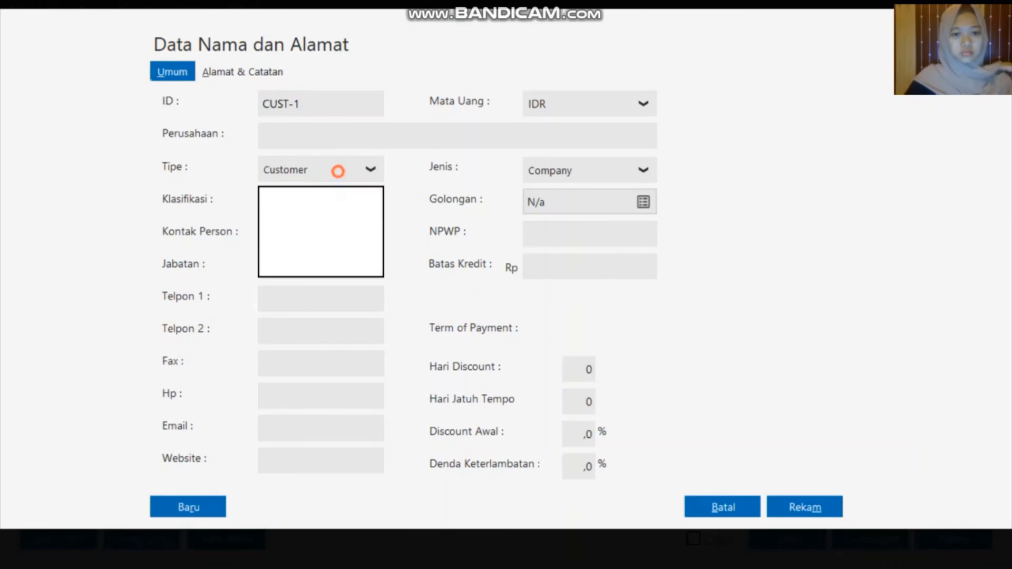
pyautogui.press('Down')
pyautogui.press('Down')
pyautogui.press('Return')
pyautogui.click(358, 111)
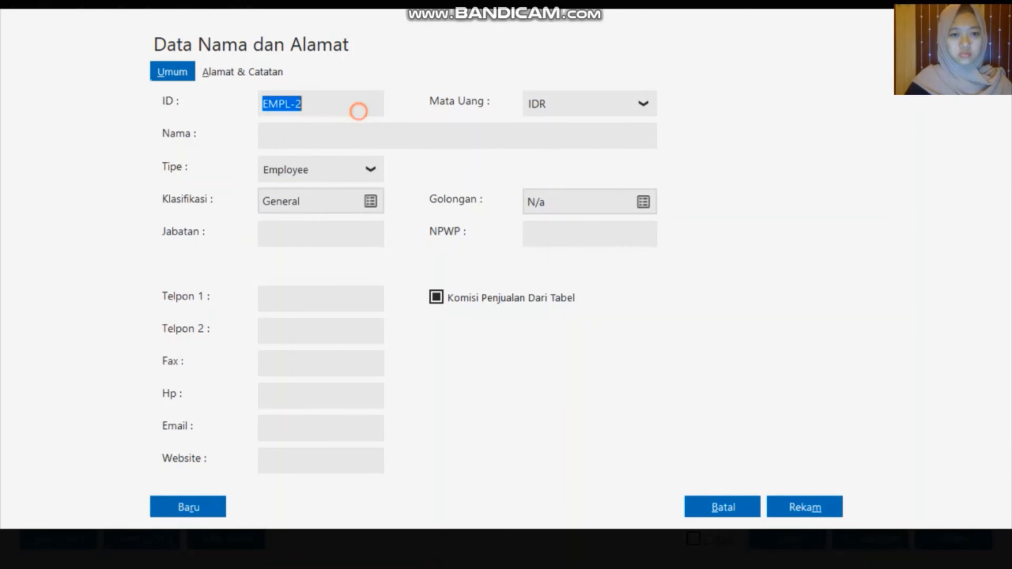
pyautogui.doubleClick(358, 111)
pyautogui.press('BackSpace')
pyautogui.write('006')
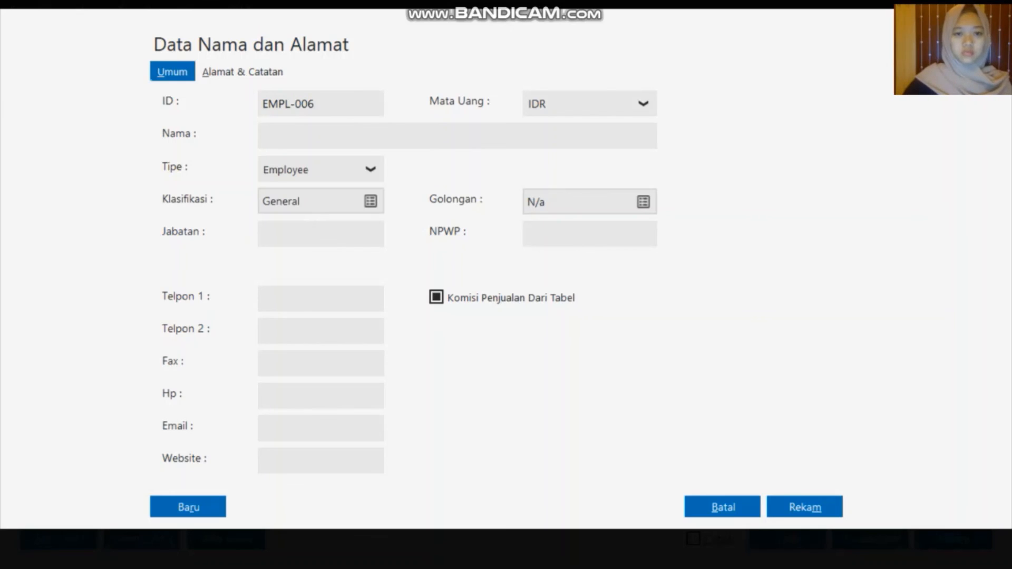
pyautogui.click(321, 134)
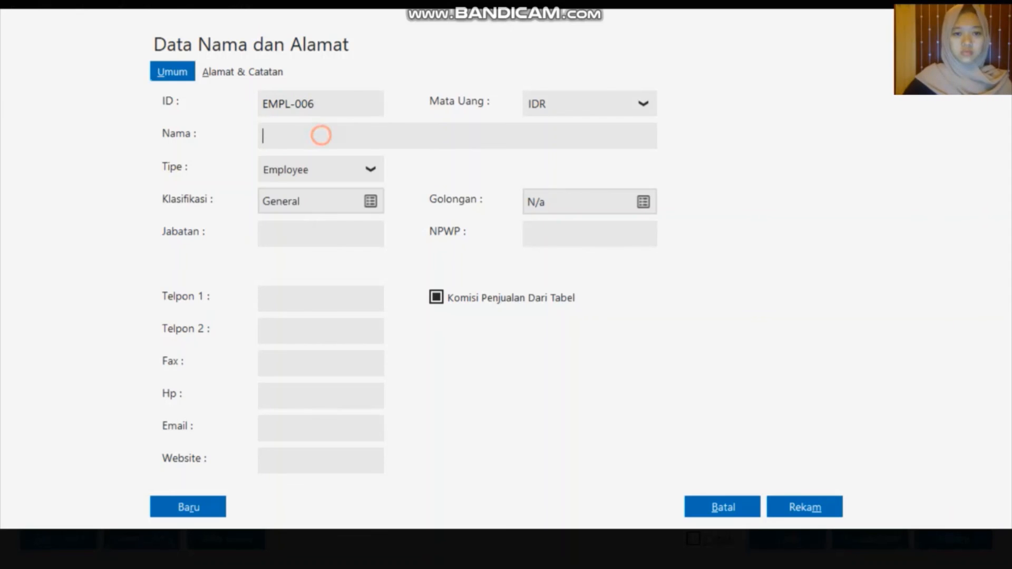
pyautogui.write('Agus')
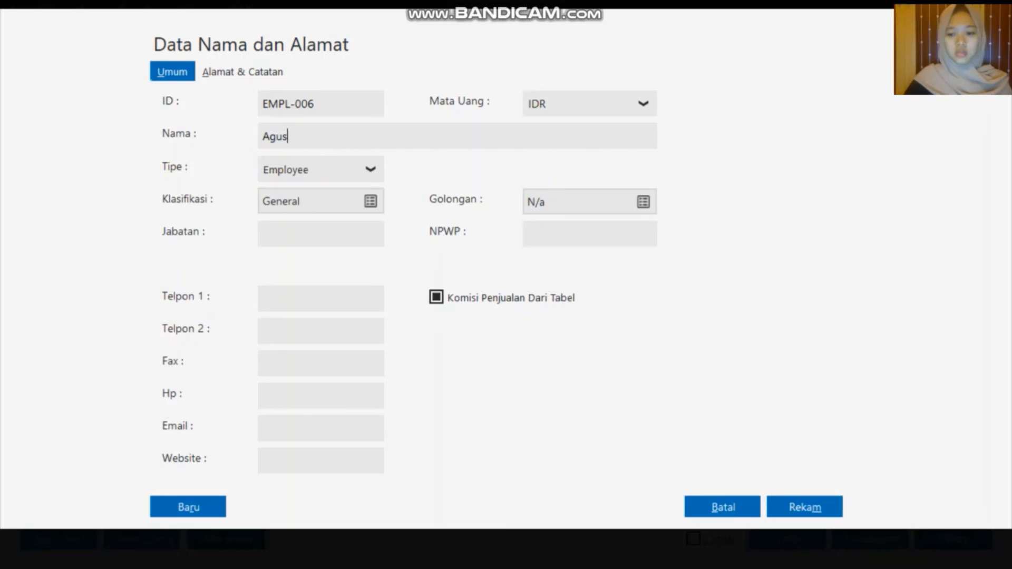
pyautogui.hotkey('alt', 'm')
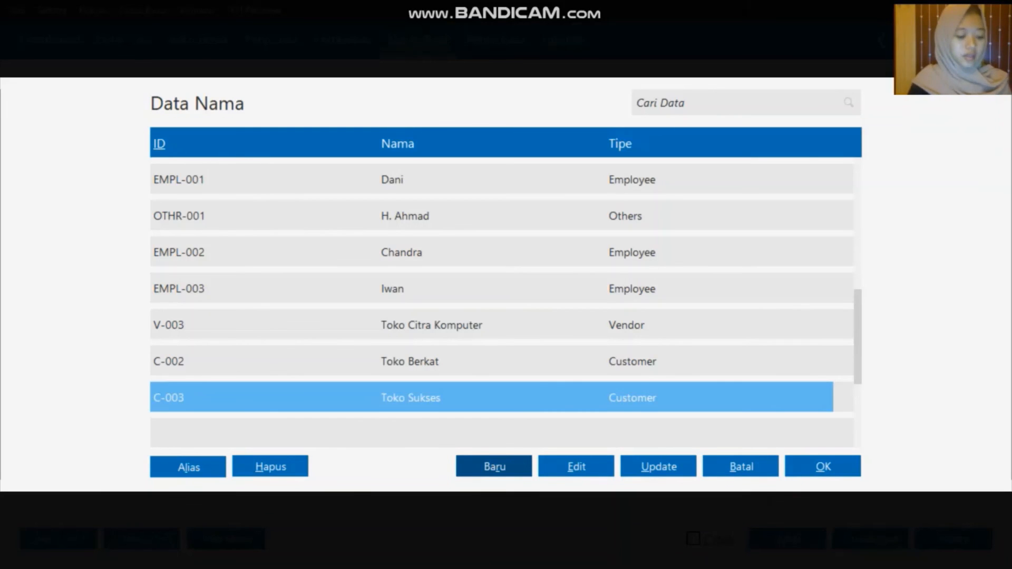
pyautogui.press('Up')
pyautogui.press('Up')
pyautogui.press('Up')
pyautogui.press('Up')
pyautogui.press('Up')
pyautogui.press('Up')
pyautogui.press('Up')
pyautogui.press('Up')
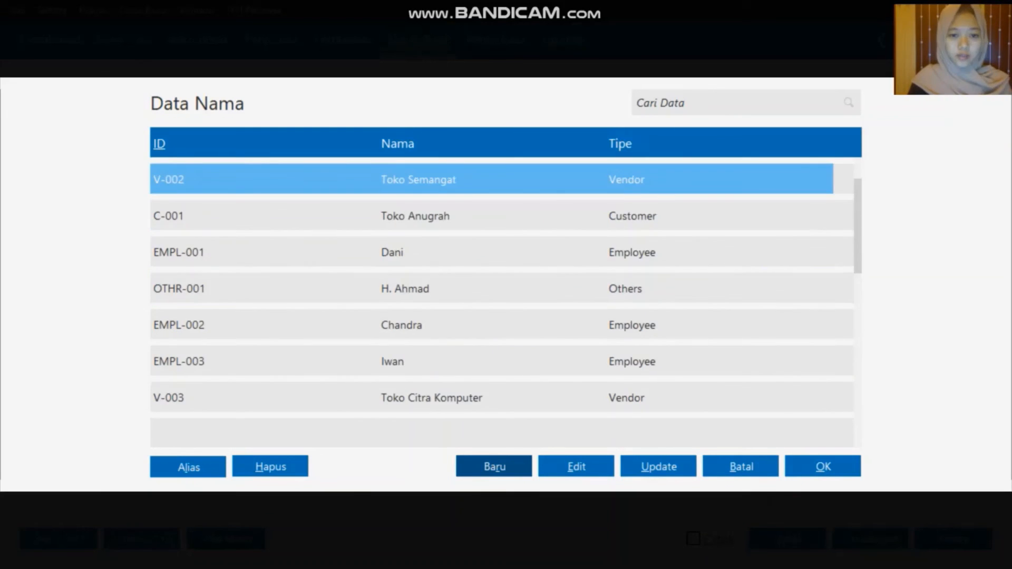
# Choose the employee as recipient, date the cash-out 25/01/2020, and open the account list
pyautogui.press('Down')
pyautogui.press('Down')
pyautogui.doubleClick(522, 364)
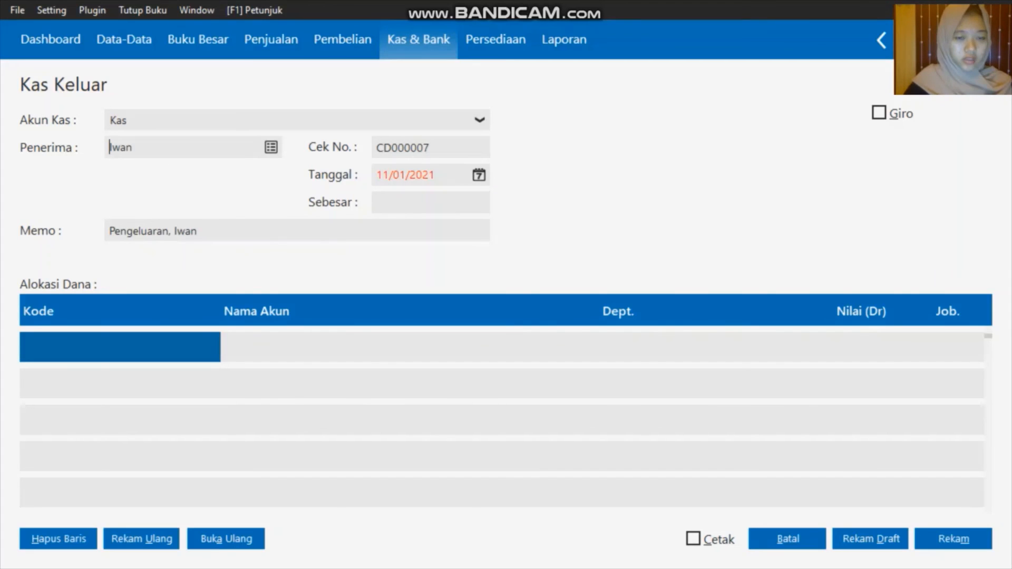
pyautogui.click(480, 176)
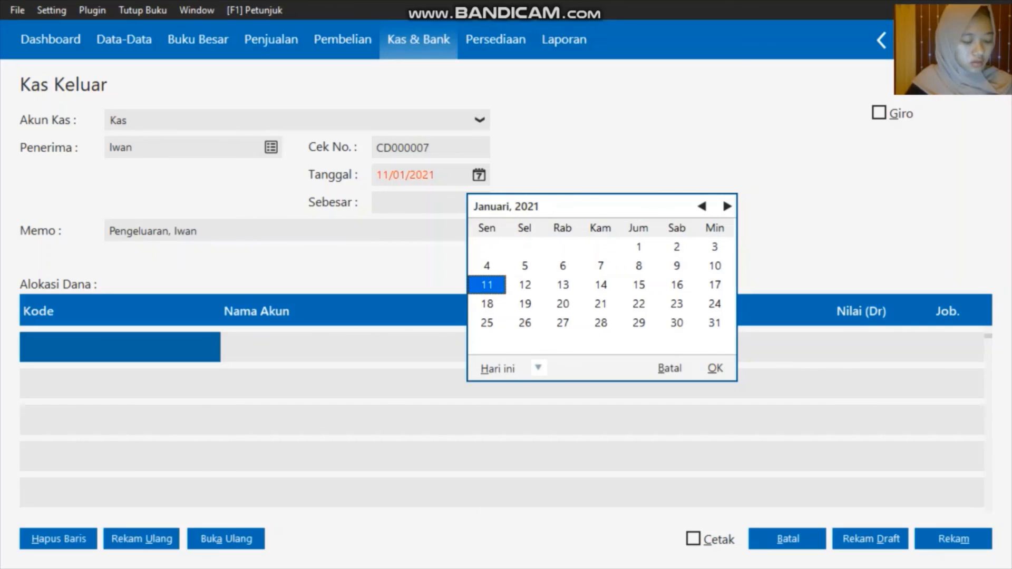
pyautogui.click(539, 369)
pyautogui.click(582, 322)
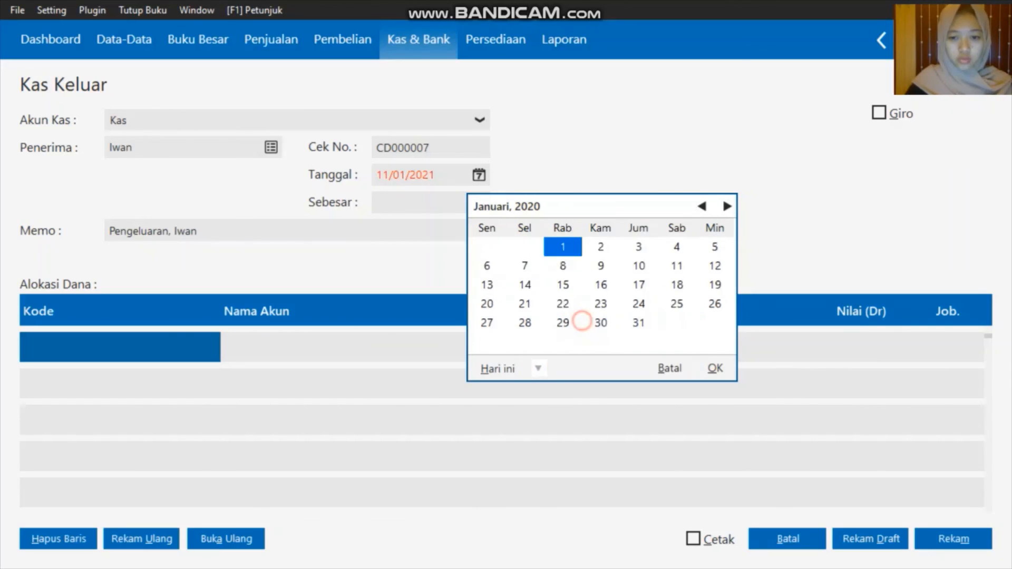
pyautogui.click(677, 304)
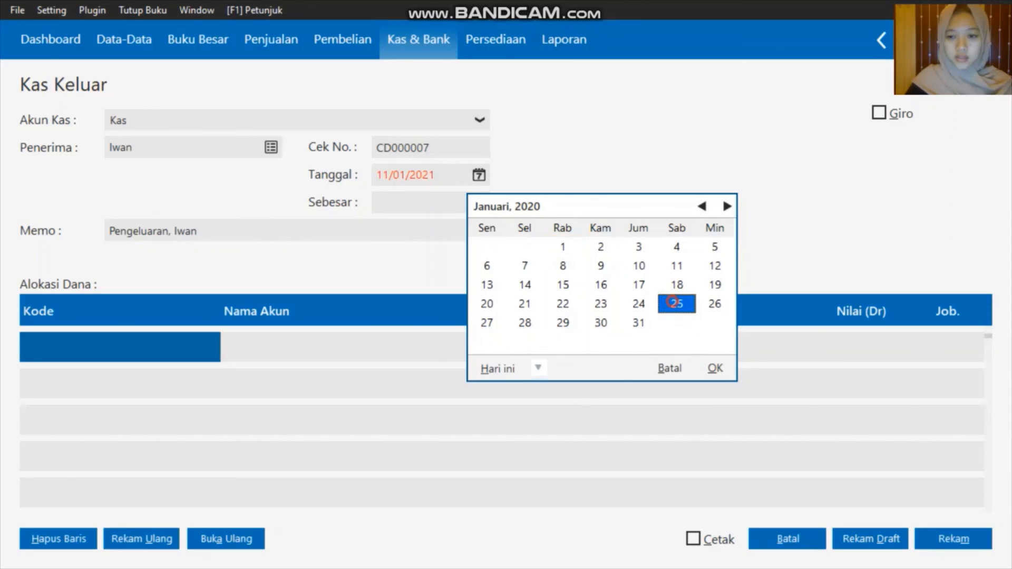
pyautogui.click(715, 368)
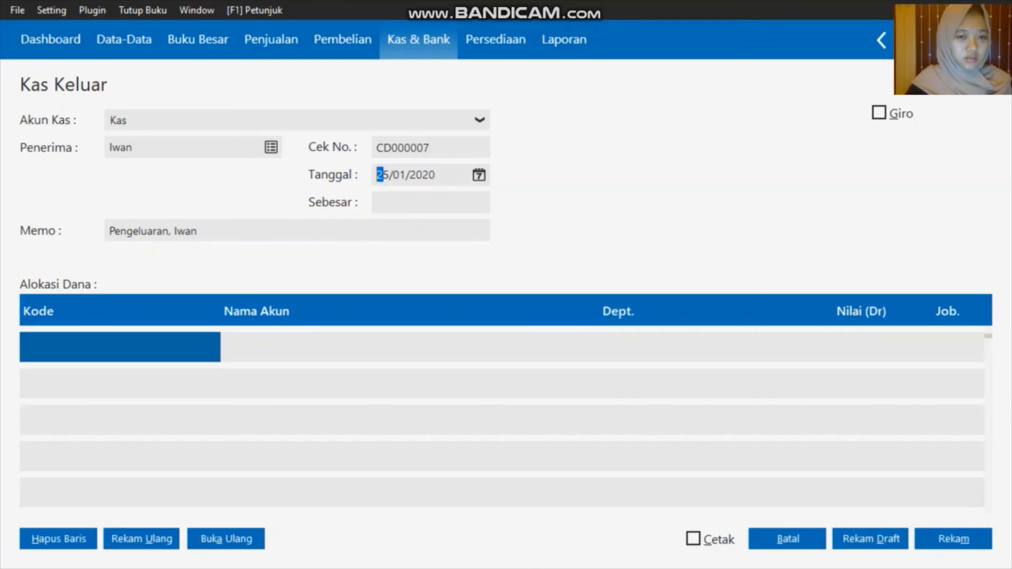
pyautogui.click(160, 345)
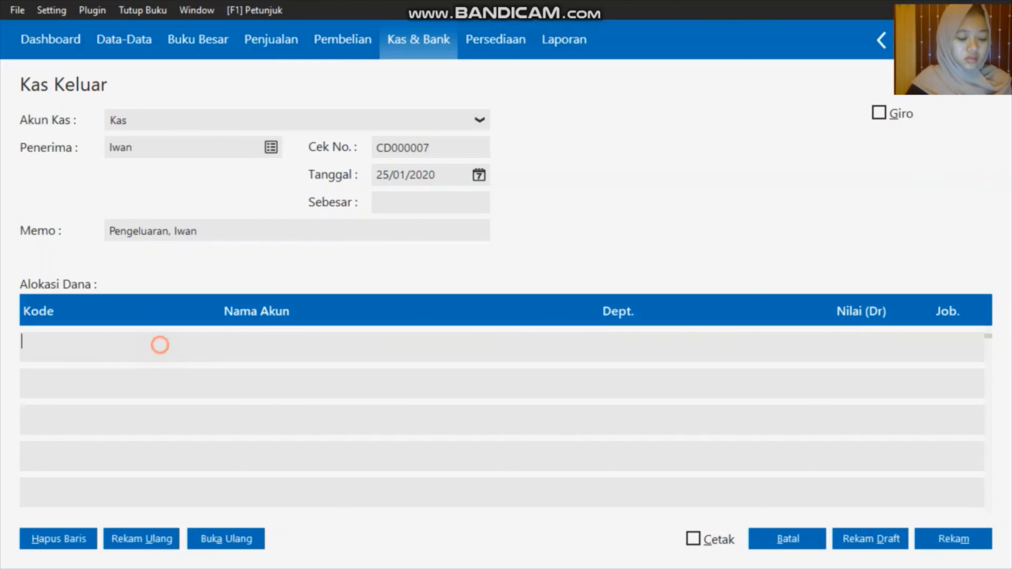
pyautogui.doubleClick(160, 346)
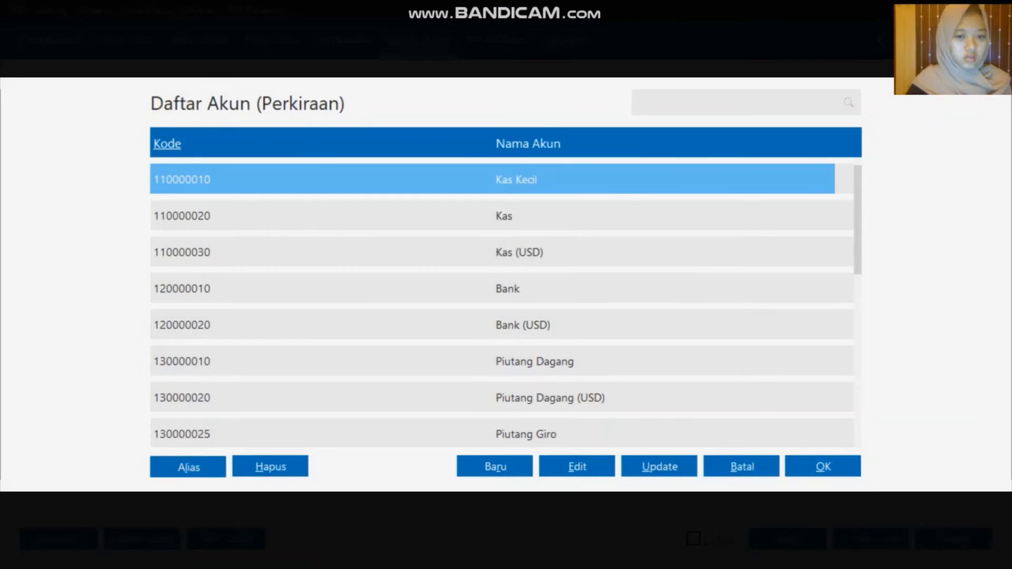
# Charge Rp 700.000 to Gaji Direksi dan Karyawan and record the cash-out
pyautogui.press('Down')
pyautogui.press('Down')
pyautogui.press('Down')
pyautogui.press('Down')
pyautogui.press('Down')
pyautogui.press('Down')
pyautogui.press('Down')
pyautogui.press('Down')
pyautogui.press('Down')
pyautogui.press('Down')
pyautogui.press('Down')
pyautogui.press('Down')
pyautogui.press('Down')
pyautogui.press('Down')
pyautogui.press('Down')
pyautogui.press('Down')
pyautogui.press('Down')
pyautogui.press('Down')
pyautogui.press('Down')
pyautogui.press('Down')
pyautogui.press('Down')
pyautogui.press('Down')
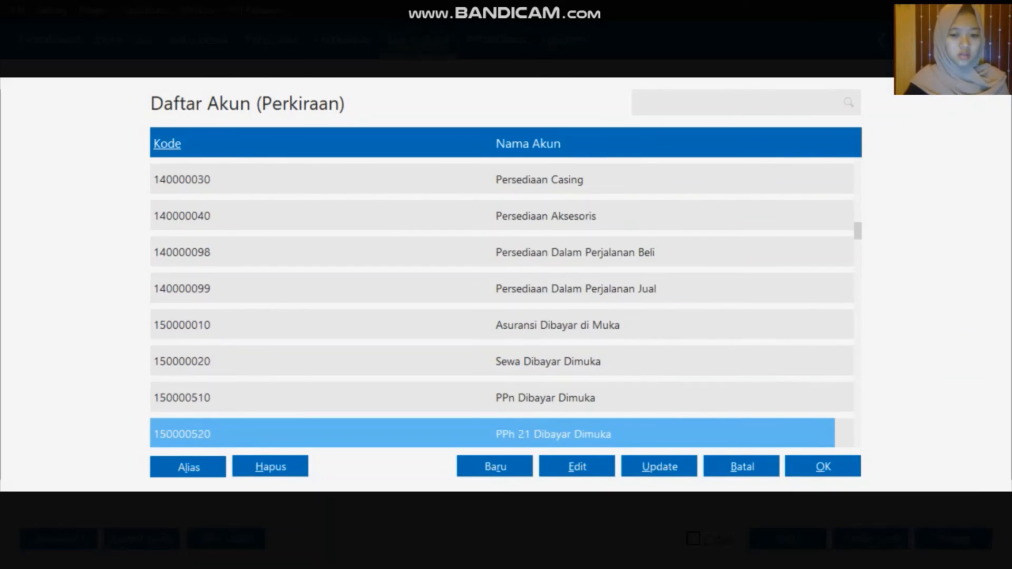
pyautogui.press('Down')
pyautogui.press('Down')
pyautogui.press('Down')
pyautogui.press('Down')
pyautogui.press('Down')
pyautogui.press('Down')
pyautogui.press('Down')
pyautogui.press('Down')
pyautogui.press('Down')
pyautogui.press('Down')
pyautogui.press('Down')
pyautogui.press('Down')
pyautogui.press('Down')
pyautogui.press('Down')
pyautogui.press('Down')
pyautogui.press('Down')
pyautogui.press('Down')
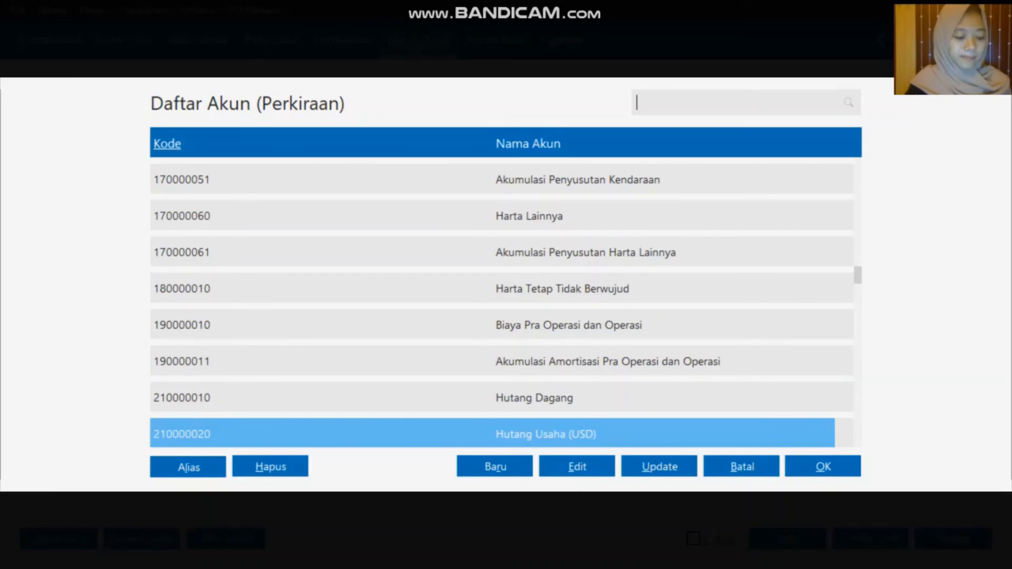
pyautogui.press('Down')
pyautogui.press('Down')
pyautogui.press('Down')
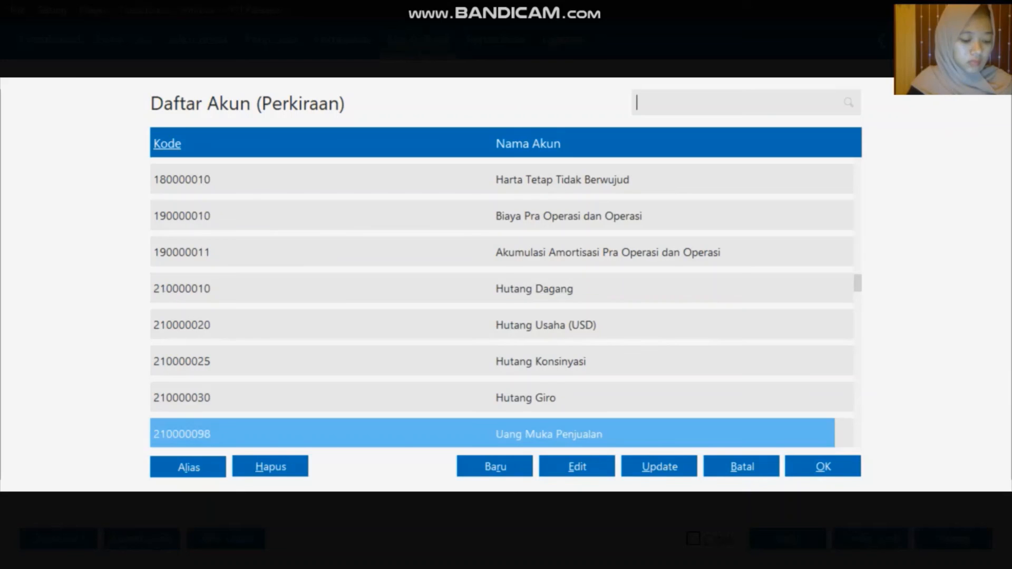
pyautogui.press('Down')
pyautogui.press('Down')
pyautogui.press('Down')
pyautogui.press('Down')
pyautogui.press('Down')
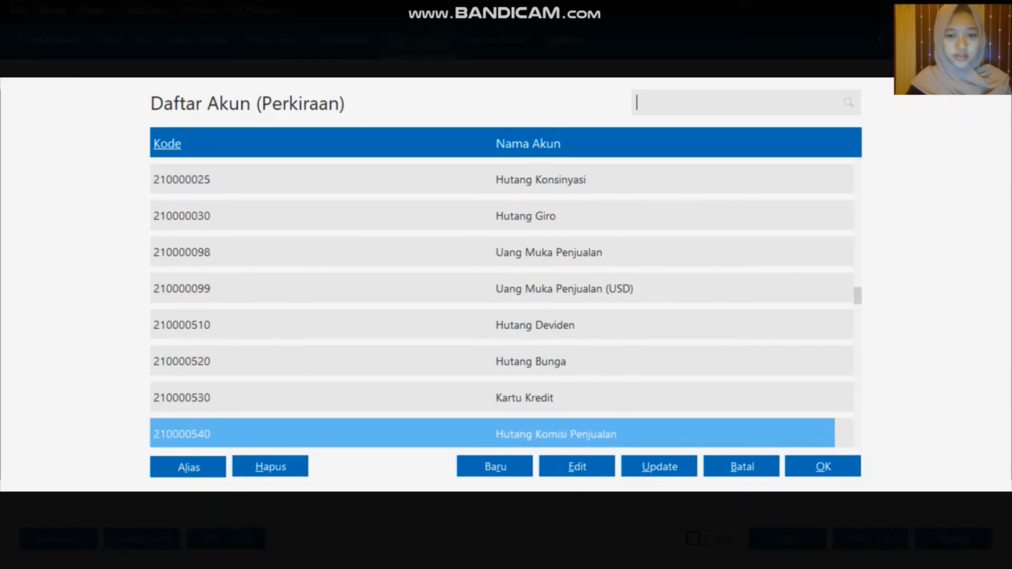
pyautogui.press('Down')
pyautogui.press('Down')
pyautogui.press('Down')
pyautogui.press('Down')
pyautogui.press('Down')
pyautogui.press('Down')
pyautogui.press('Down')
pyautogui.press('Down')
pyautogui.press('Down')
pyautogui.press('Down')
pyautogui.press('Down')
pyautogui.press('Down')
pyautogui.press('Down')
pyautogui.press('Down')
pyautogui.press('Down')
pyautogui.press('Down')
pyautogui.press('Down')
pyautogui.press('Down')
pyautogui.press('Down')
pyautogui.press('Down')
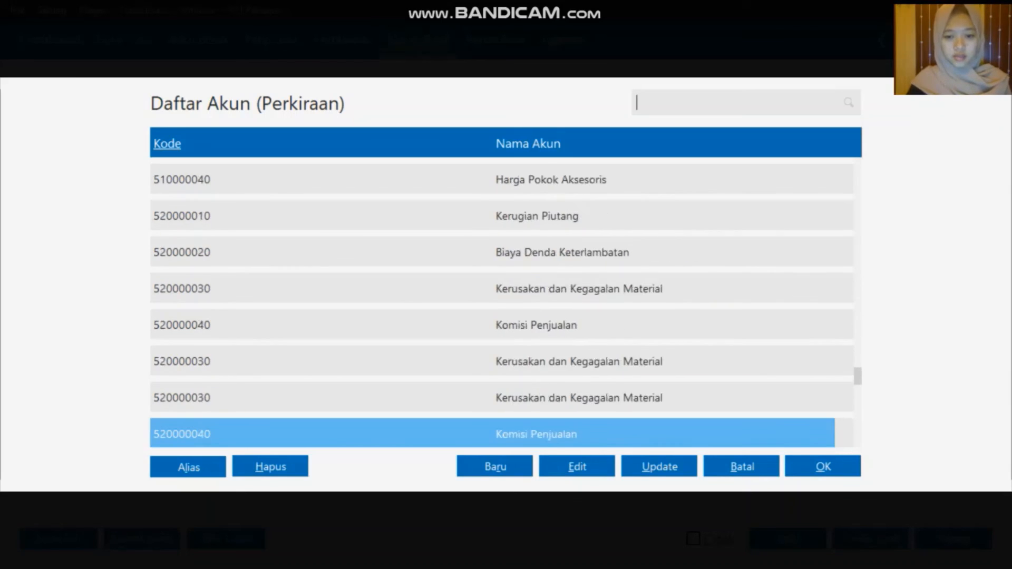
pyautogui.press('Down')
pyautogui.press('Down')
pyautogui.press('Down')
pyautogui.press('Down')
pyautogui.press('Down')
pyautogui.press('Down')
pyautogui.press('Down')
pyautogui.press('Down')
pyautogui.press('Down')
pyautogui.press('Down')
pyautogui.press('Down')
pyautogui.press('Down')
pyautogui.press('Down')
pyautogui.press('Up')
pyautogui.press('Up')
pyautogui.press('Up')
pyautogui.press('Up')
pyautogui.press('Up')
pyautogui.press('Up')
pyautogui.press('Up')
pyautogui.press('Up')
pyautogui.press('Up')
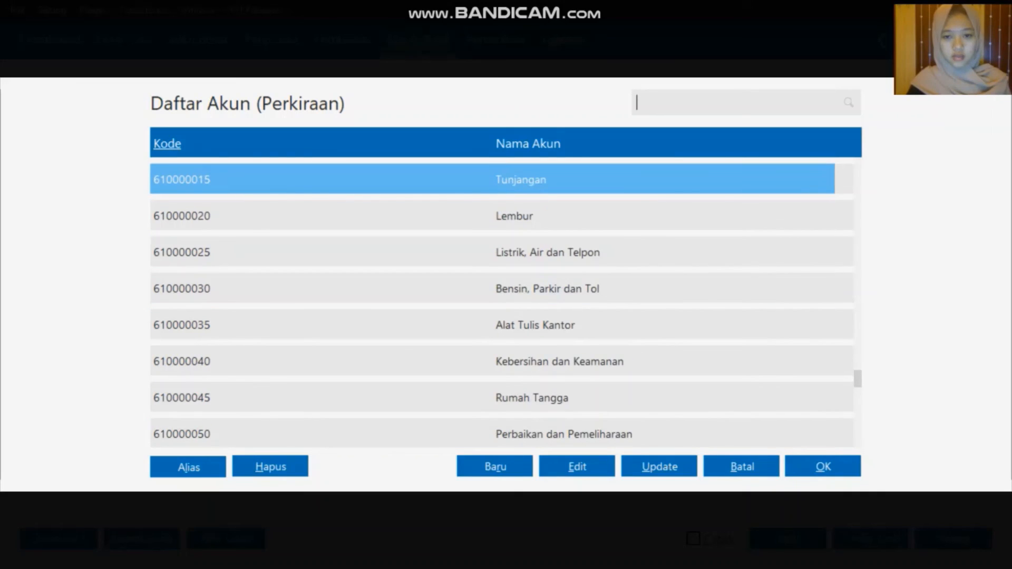
pyautogui.press('Up')
pyautogui.press('Up')
pyautogui.press('Up')
pyautogui.click(539, 263)
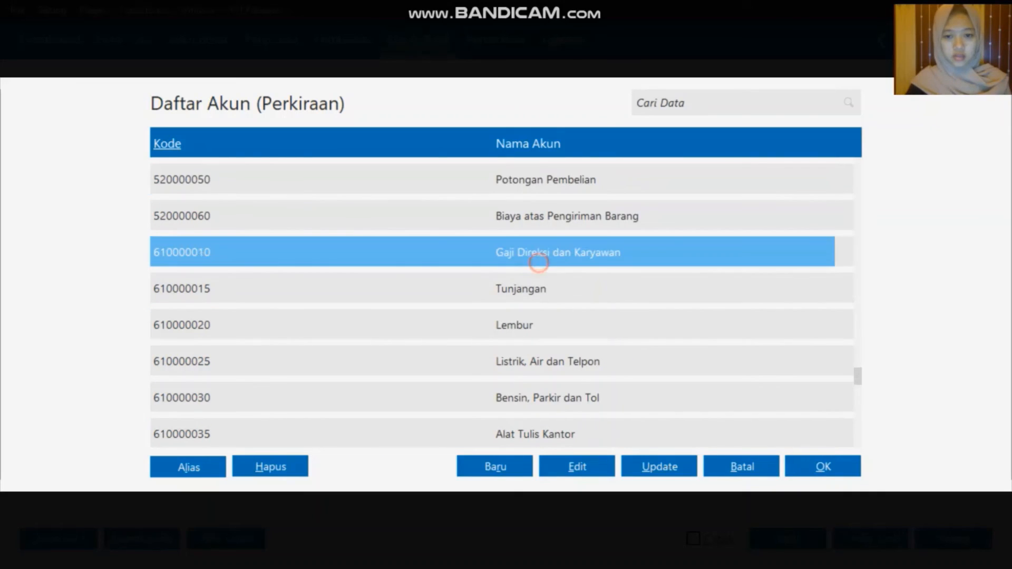
pyautogui.click(801, 472)
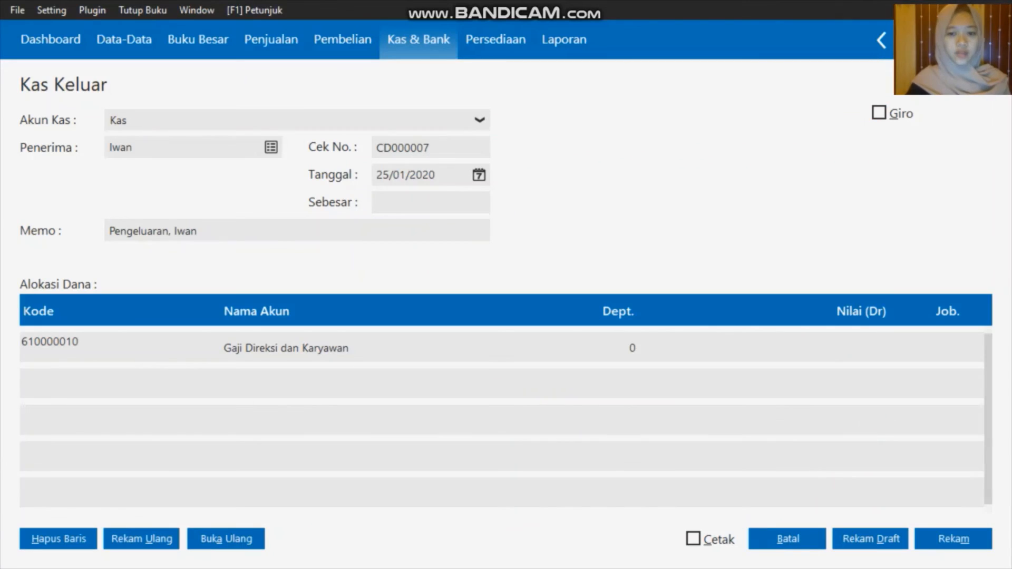
pyautogui.click(848, 344)
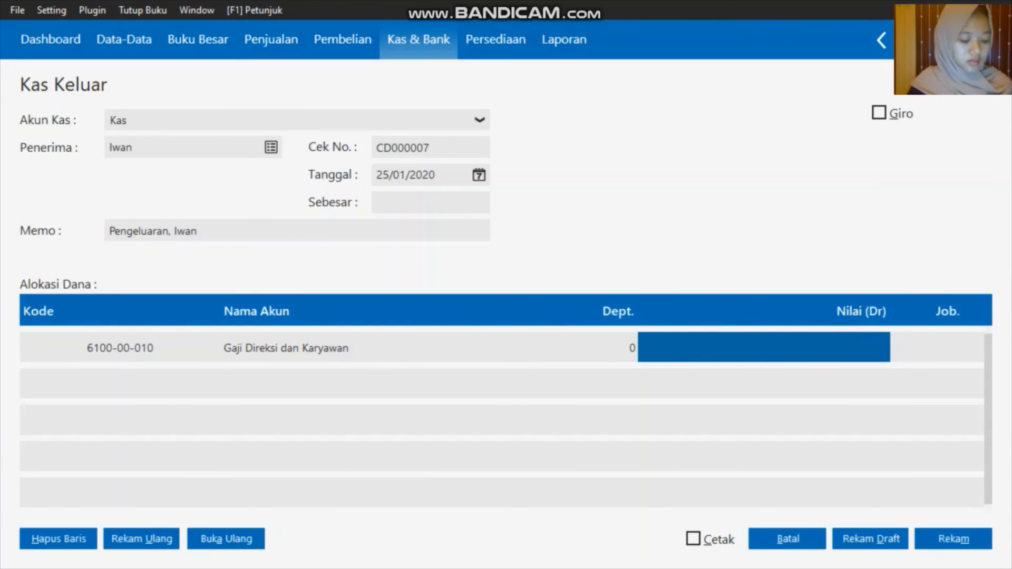
pyautogui.write('700000')
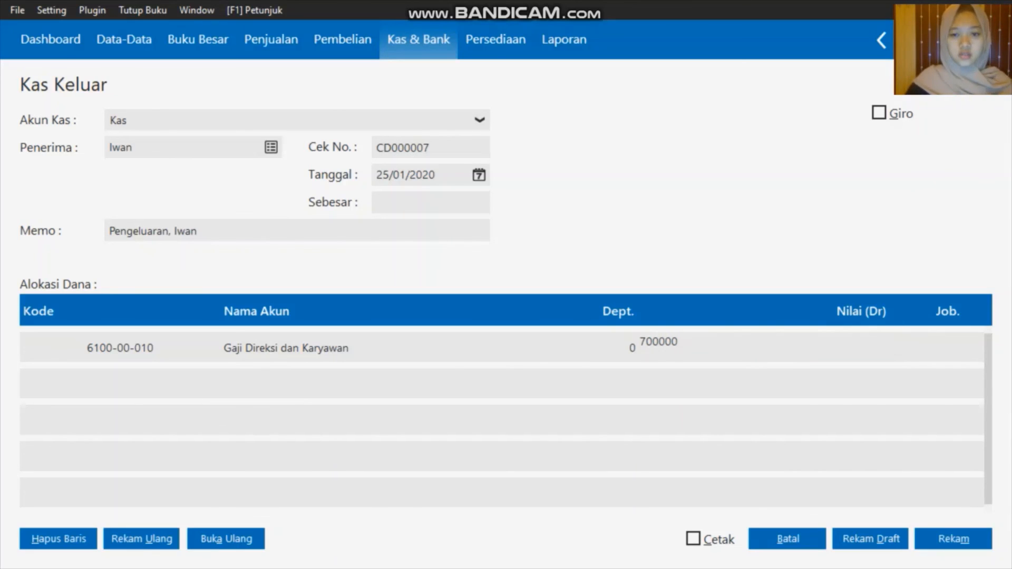
pyautogui.click(461, 210)
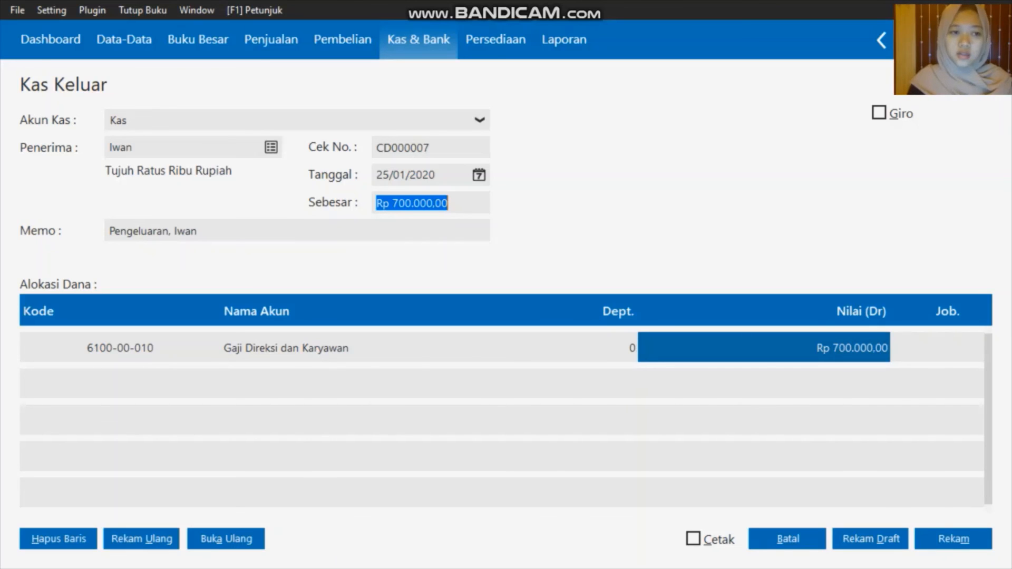
pyautogui.click(954, 539)
# Record the next employee cash-out with its recipient and date
pyautogui.click(271, 147)
pyautogui.click(393, 398)
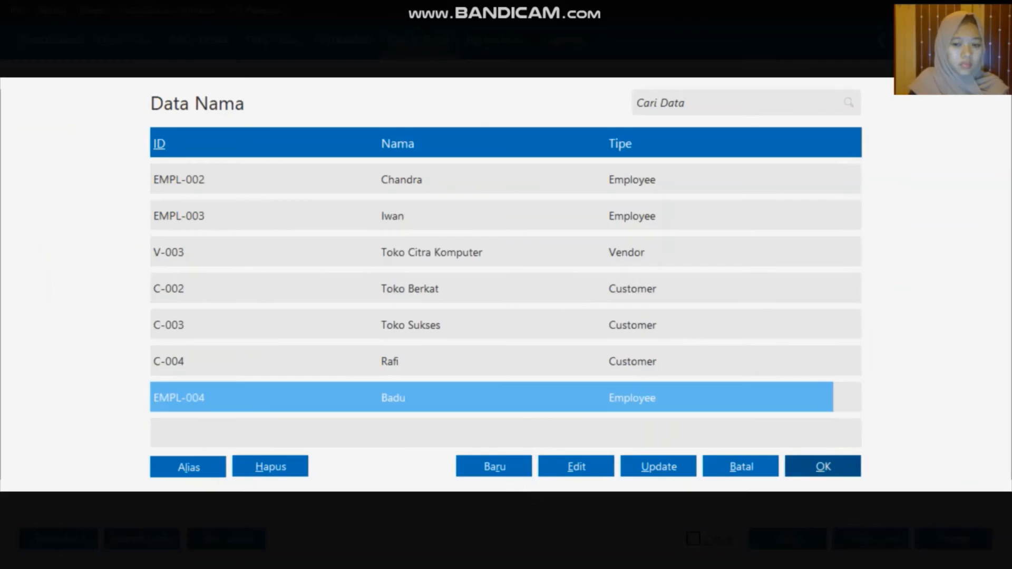
pyautogui.click(823, 466)
pyautogui.click(479, 175)
pyautogui.click(714, 368)
pyautogui.click(823, 467)
pyautogui.click(953, 539)
# Record another employee cash-out, entering 400 as the value
pyautogui.click(271, 147)
pyautogui.click(823, 466)
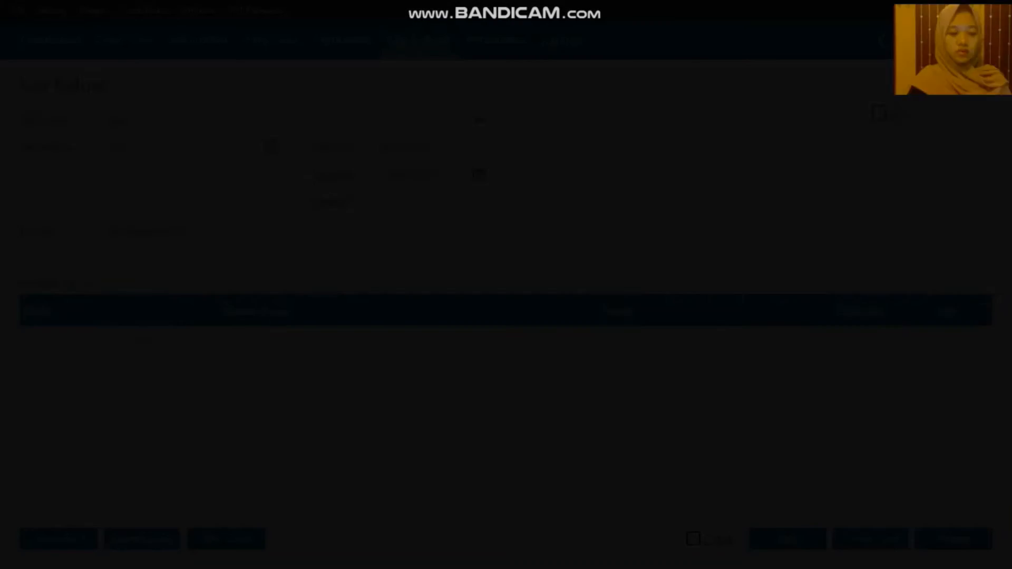
pyautogui.click(822, 466)
pyautogui.write('400')
pyautogui.click(954, 538)
# Record a final cash-out charged to Potongan Penjualan, then discard the empty form
pyautogui.click(271, 147)
pyautogui.click(822, 466)
pyautogui.click(120, 348)
pyautogui.scroll(-20, 502, 306)
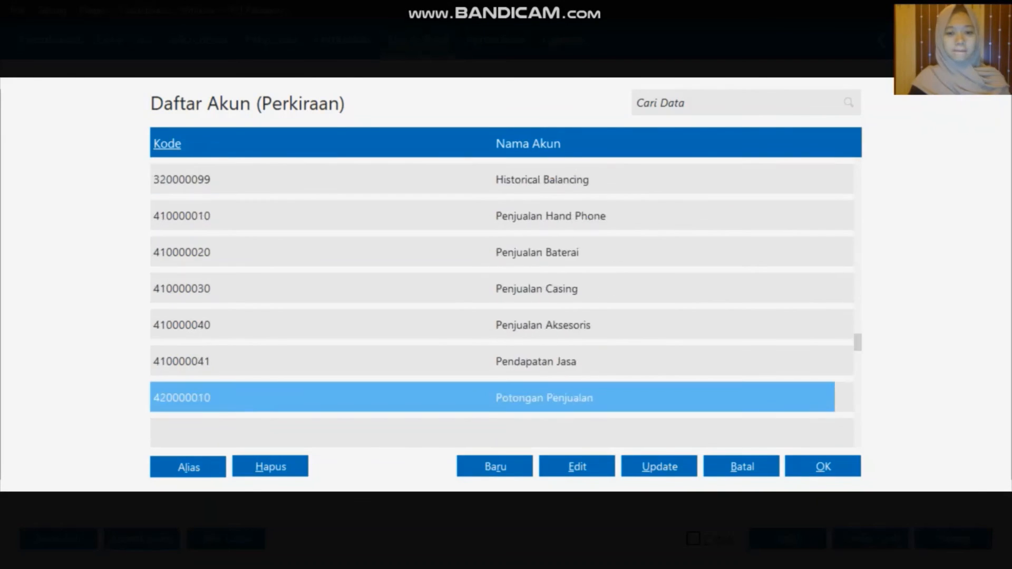
pyautogui.scroll(8, 501, 306)
pyautogui.click(502, 326)
pyautogui.click(823, 466)
pyautogui.click(954, 539)
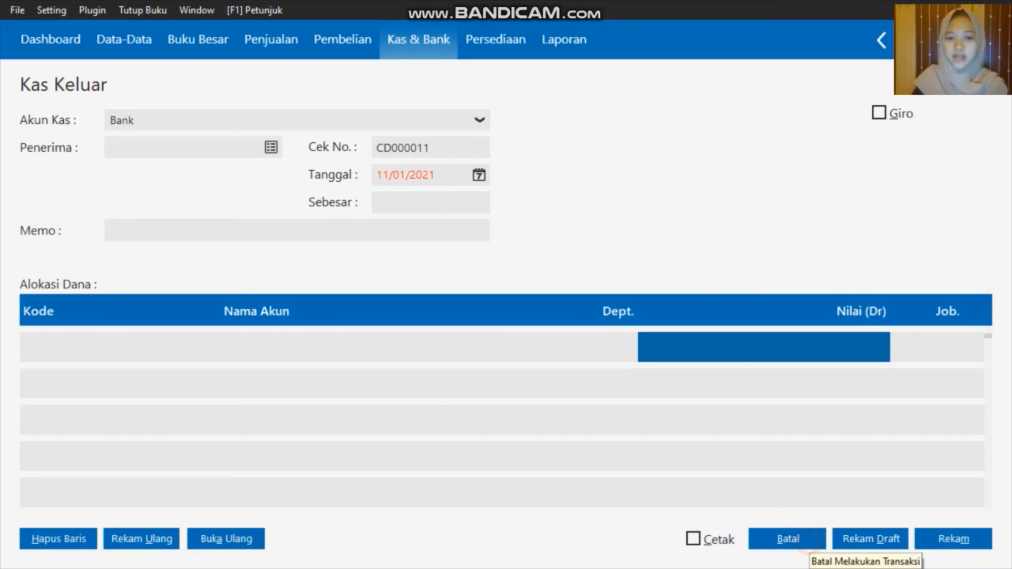
pyautogui.click(805, 542)
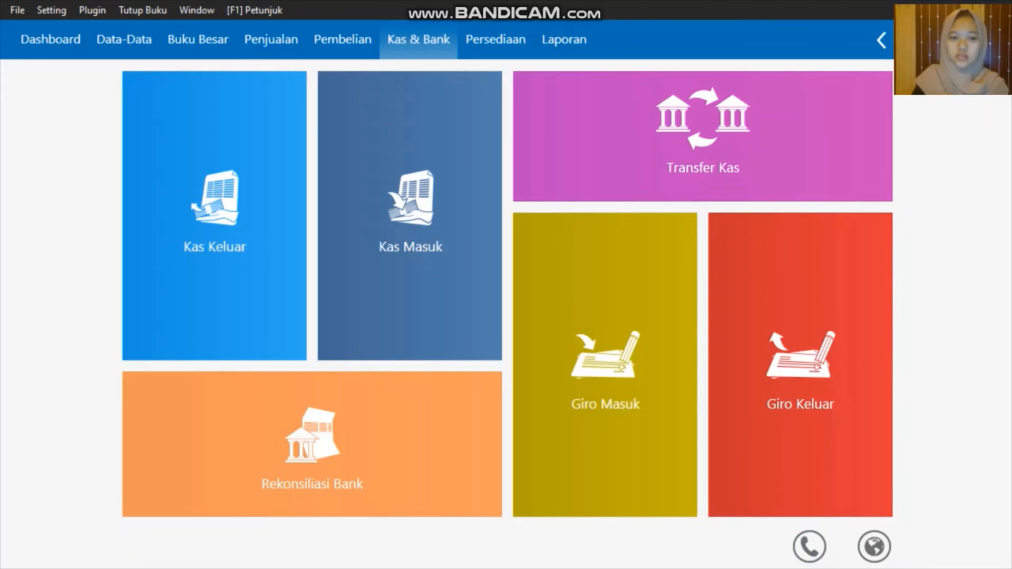
# Open the Kas Keluar list of recorded cash-outs and close it
pyautogui.click(183, 339)
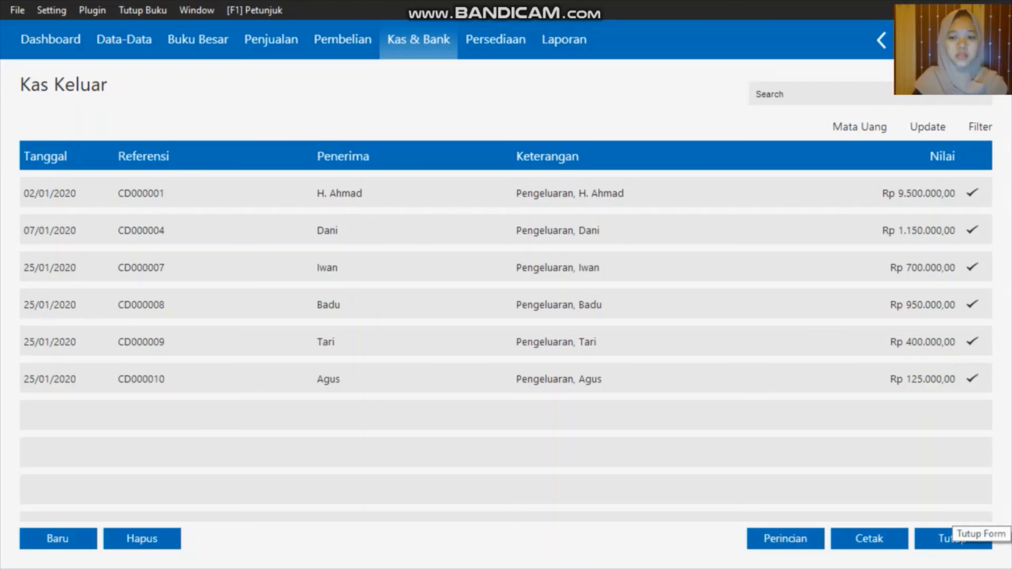
pyautogui.click(952, 539)
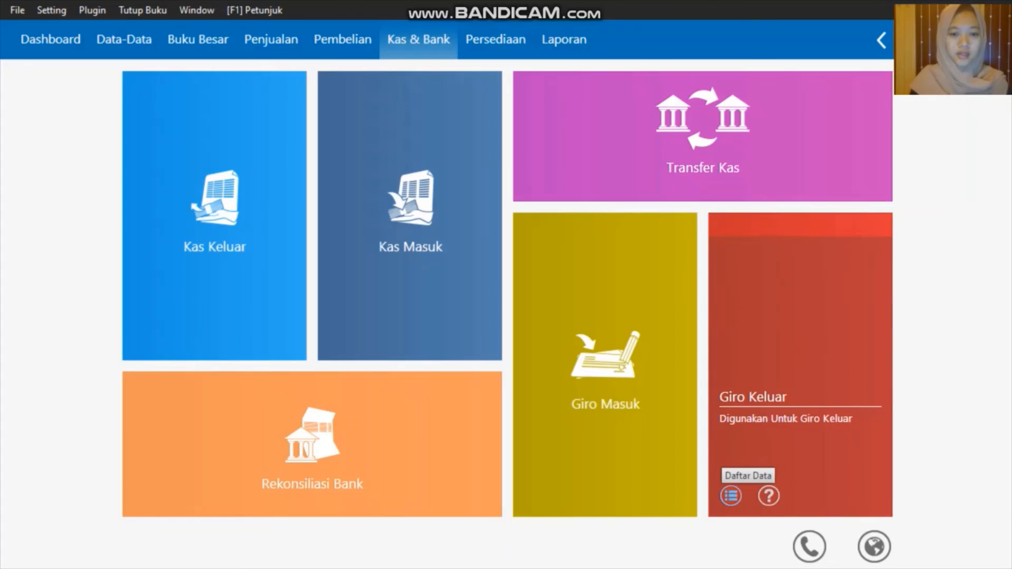
# Cash giro BG0001 via Giro Cair, post it, and close the outgoing giro list
pyautogui.click(730, 495)
pyautogui.click(352, 191)
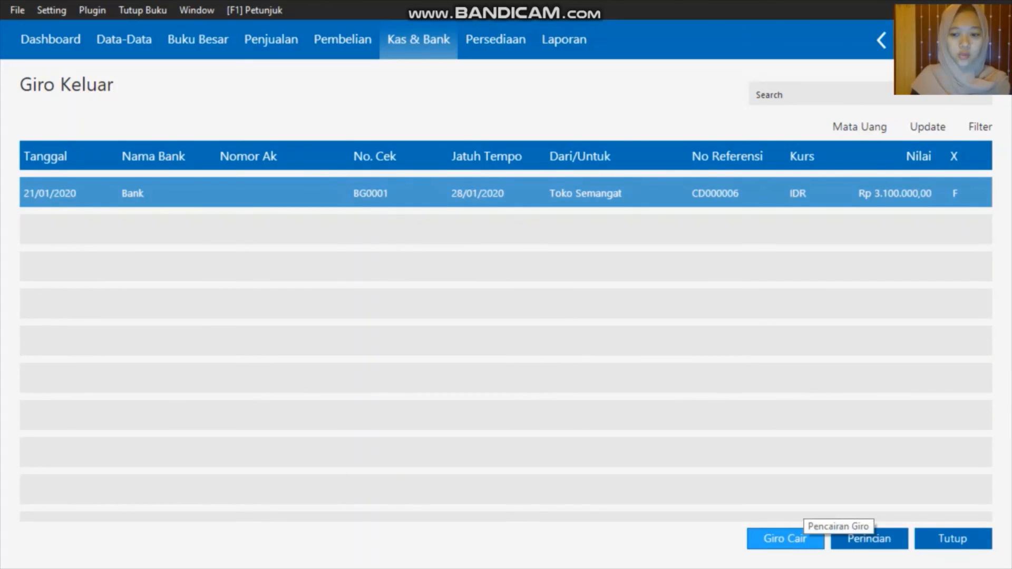
pyautogui.click(797, 540)
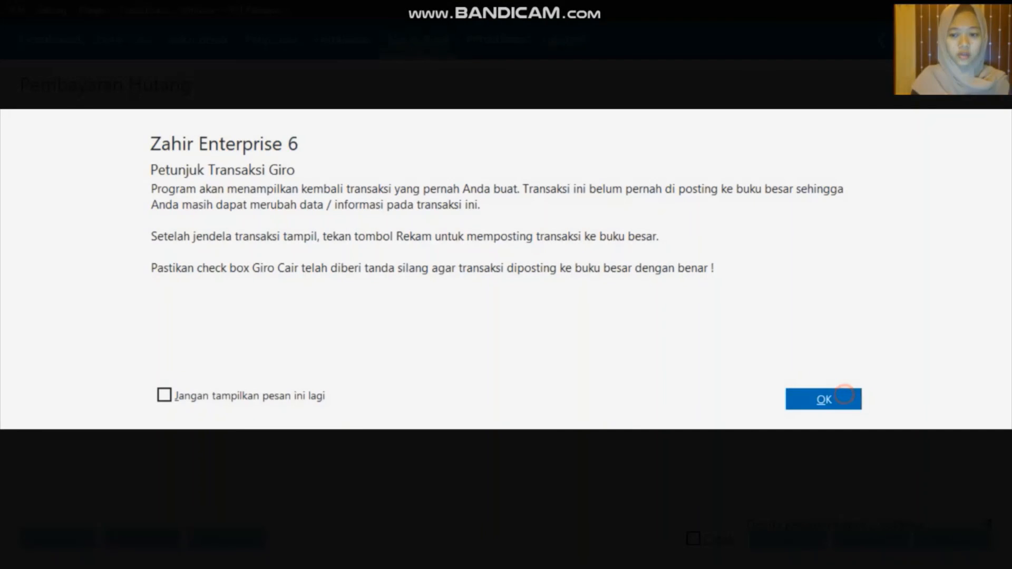
pyautogui.click(823, 399)
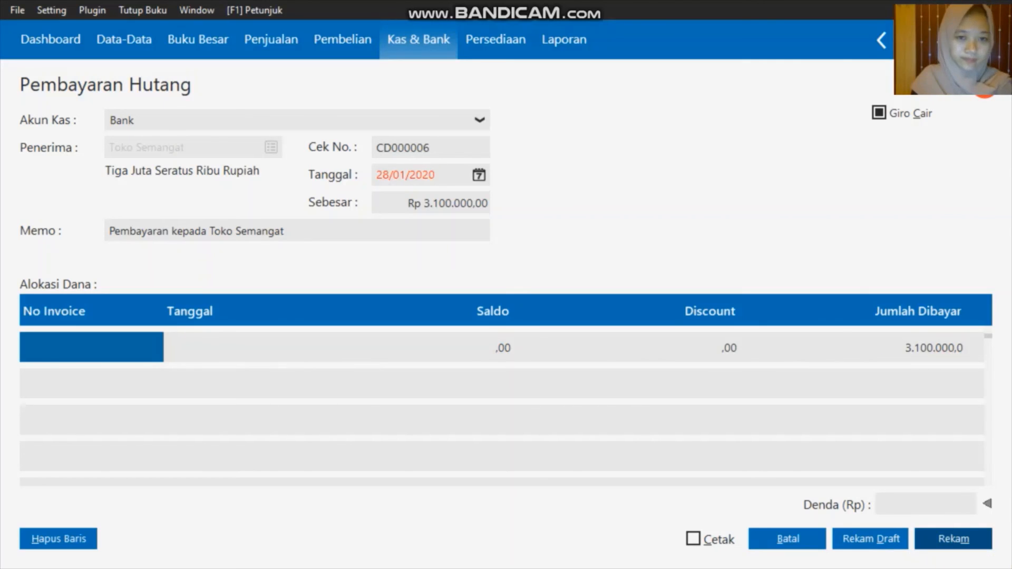
pyautogui.click(953, 539)
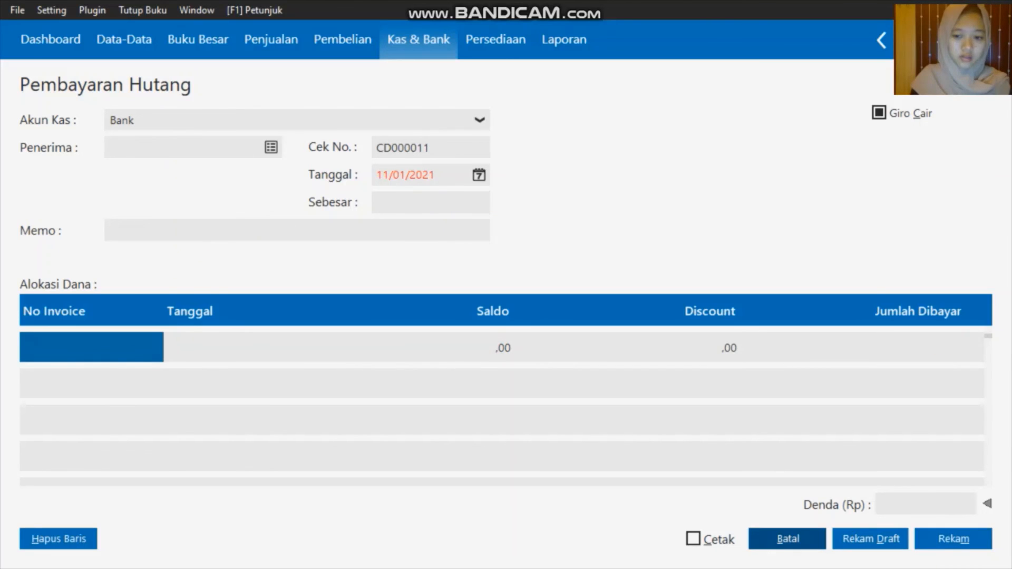
pyautogui.click(789, 546)
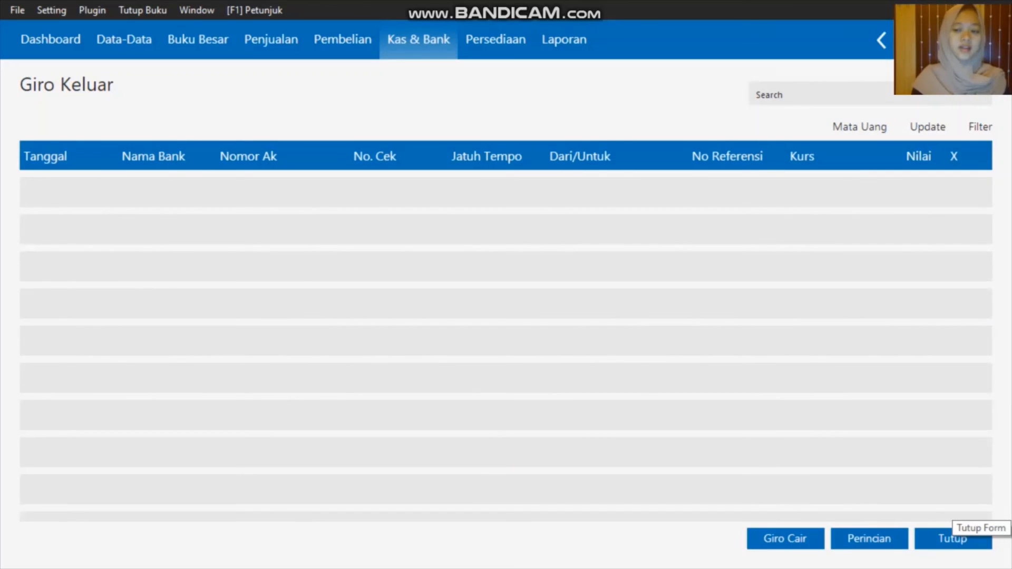
pyautogui.click(954, 539)
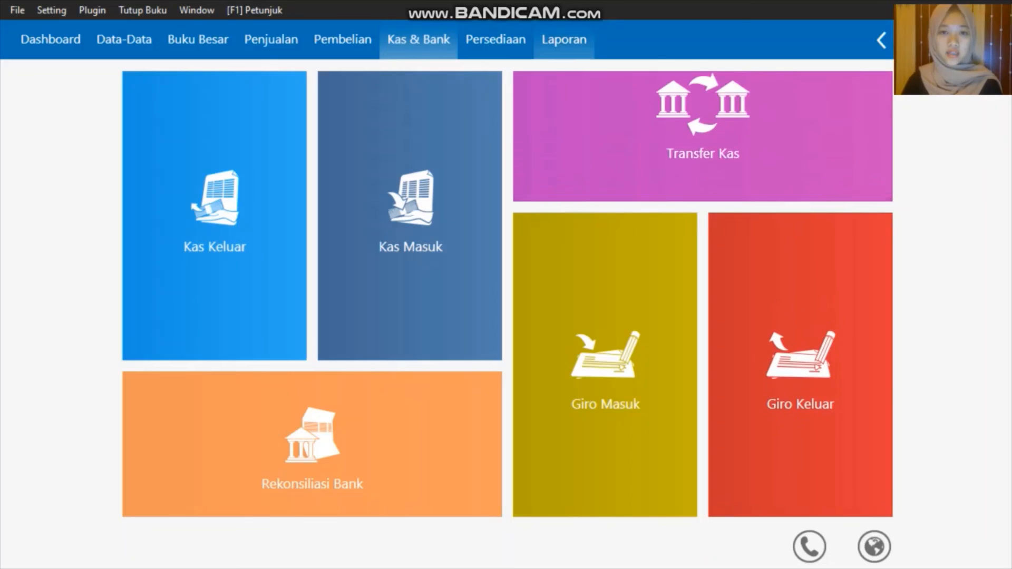
pyautogui.click(495, 39)
# Create a new inventory adjustment entry dated 29/01/2020
pyautogui.moveTo(342, 181)
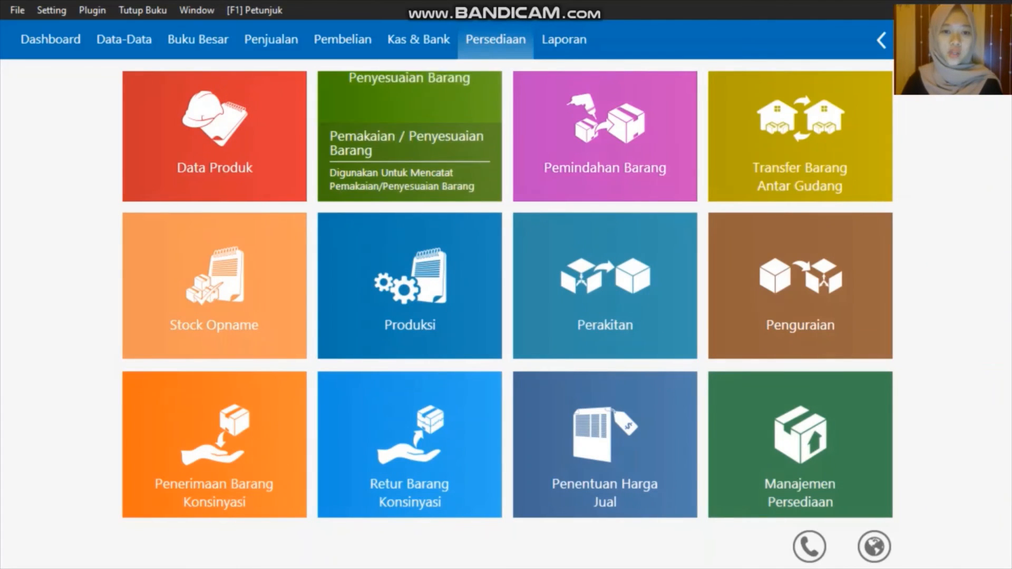
pyautogui.click(341, 180)
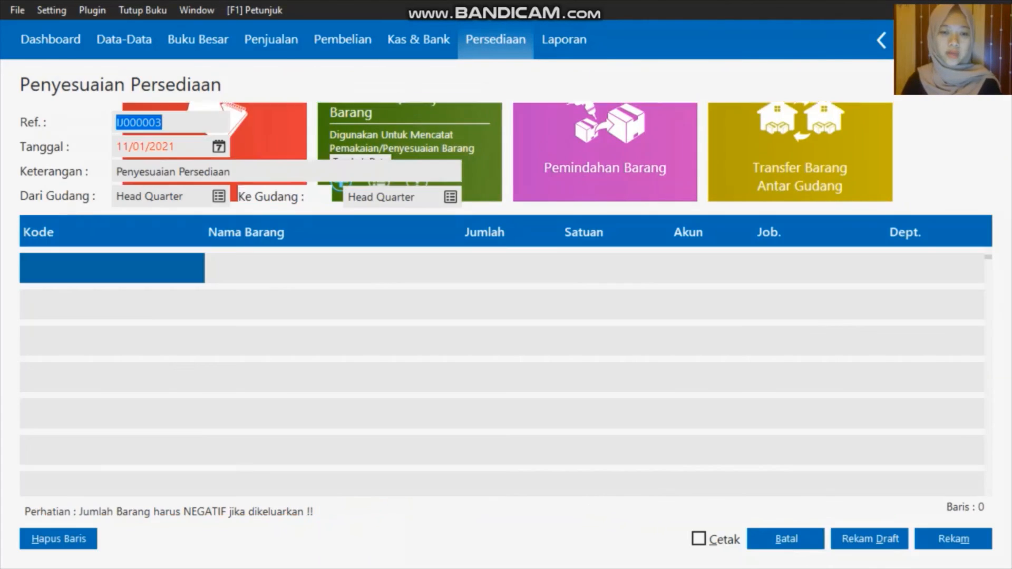
pyautogui.click(219, 148)
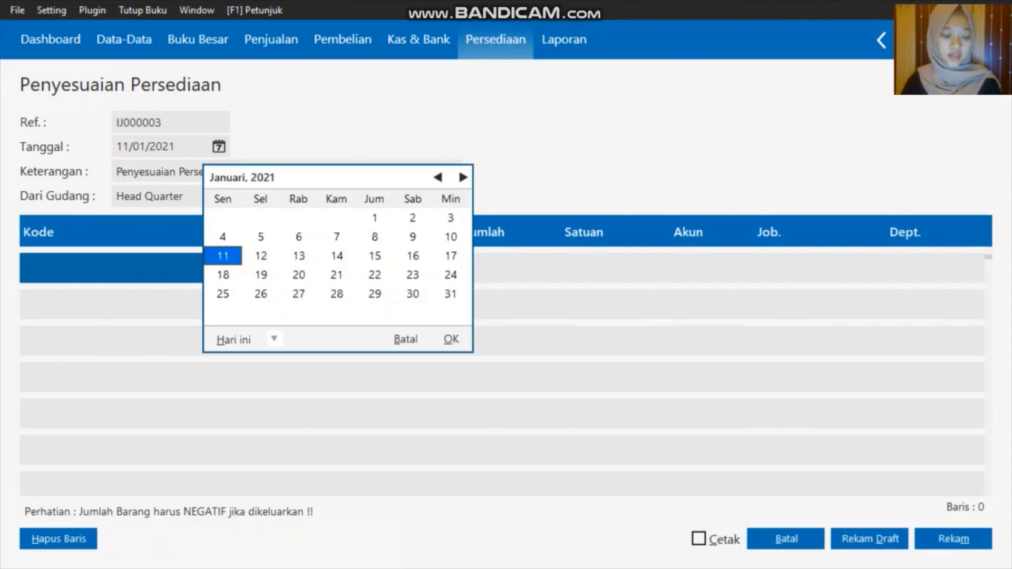
pyautogui.click(273, 340)
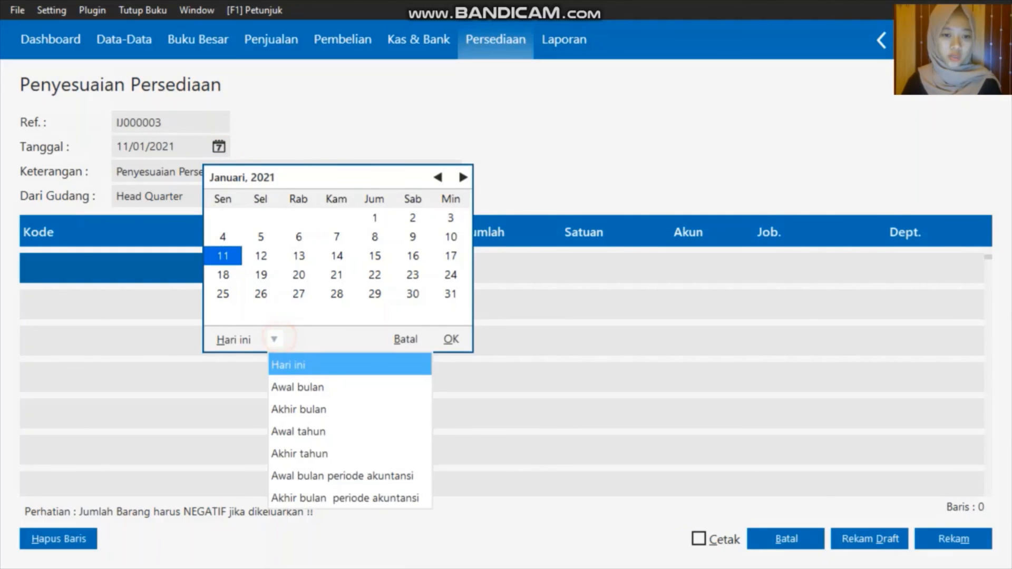
pyautogui.click(327, 475)
pyautogui.click(299, 294)
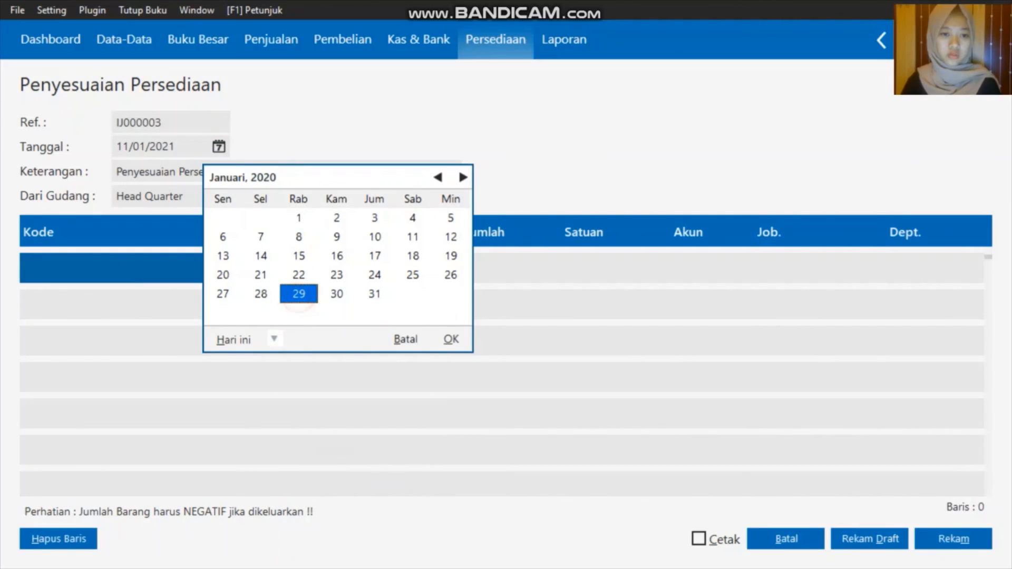
pyautogui.click(449, 340)
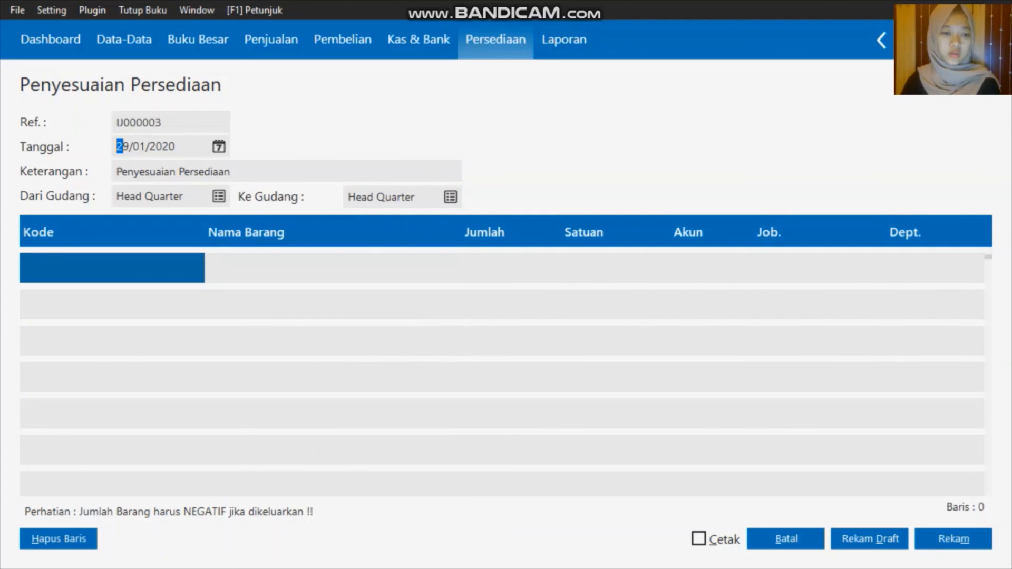
# Add Casing Samsung (C-001) to the adjustment with a quantity of -1 Pcs
pyautogui.click(172, 271)
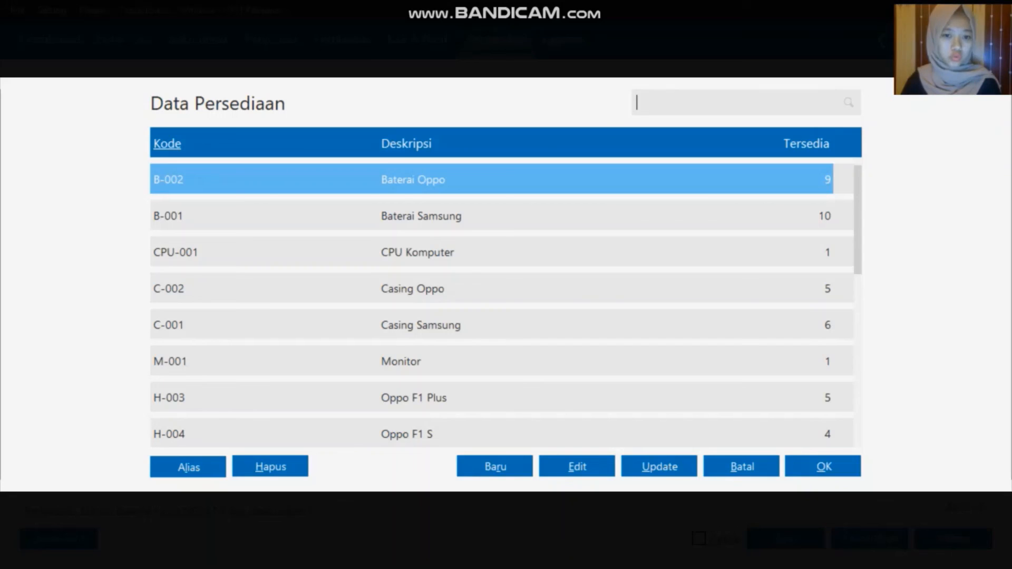
pyautogui.click(475, 326)
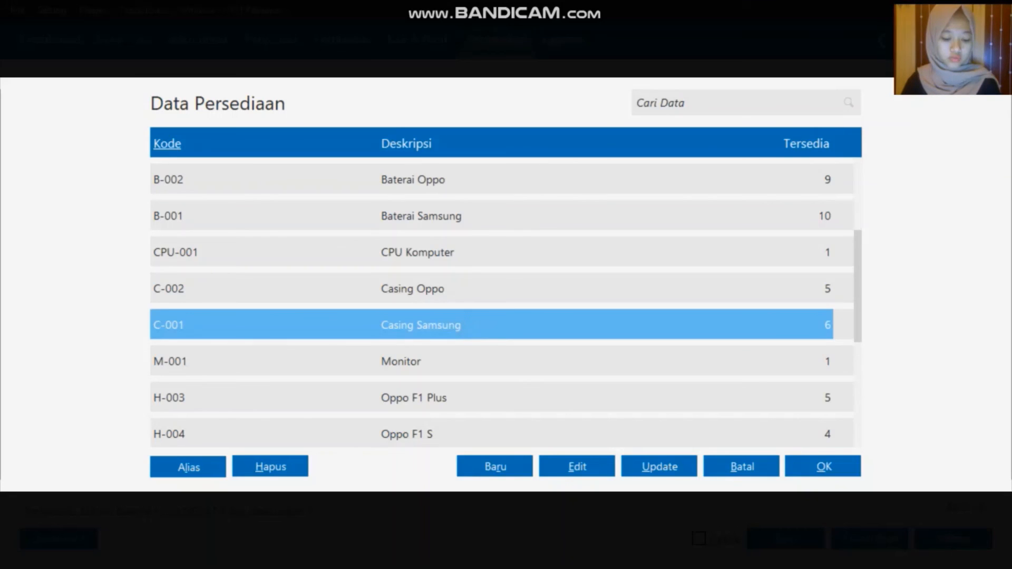
pyautogui.click(799, 472)
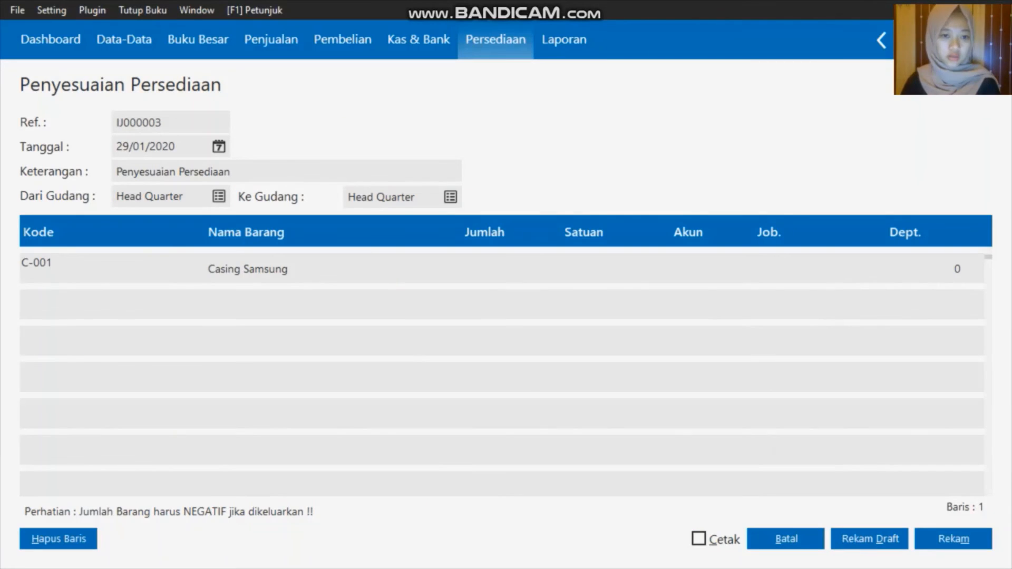
pyautogui.click(471, 270)
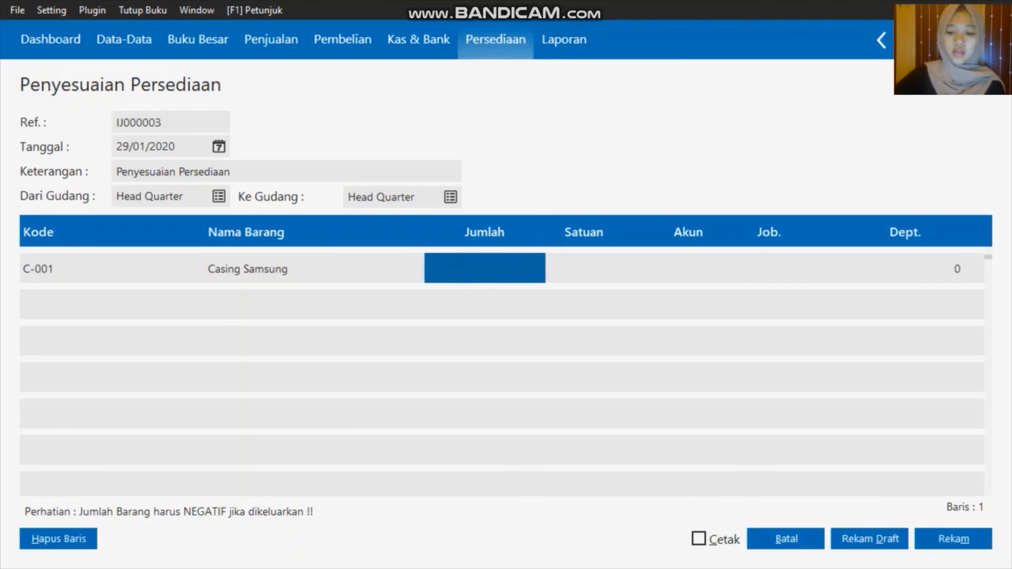
pyautogui.write('-1')
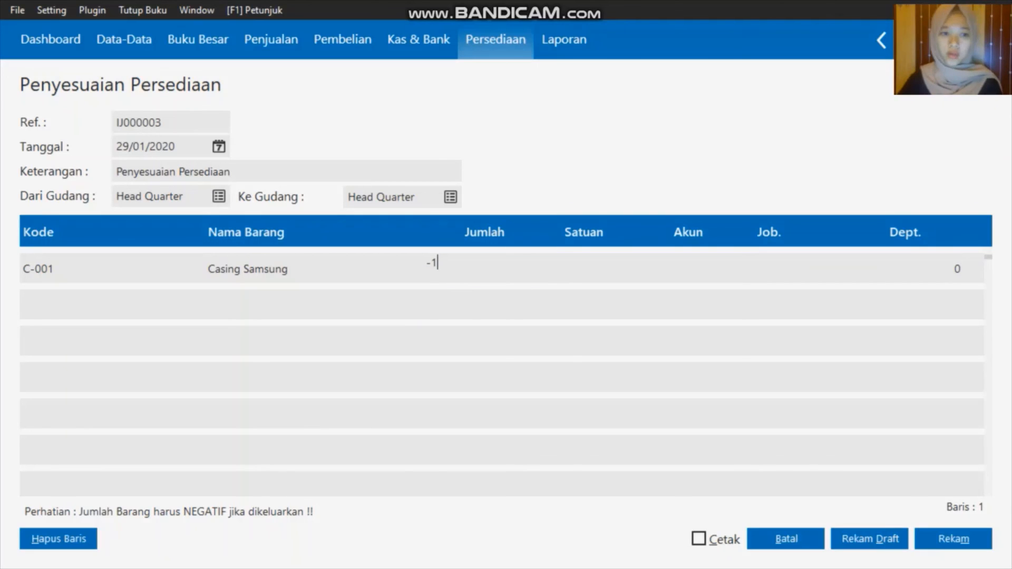
pyautogui.press('Return')
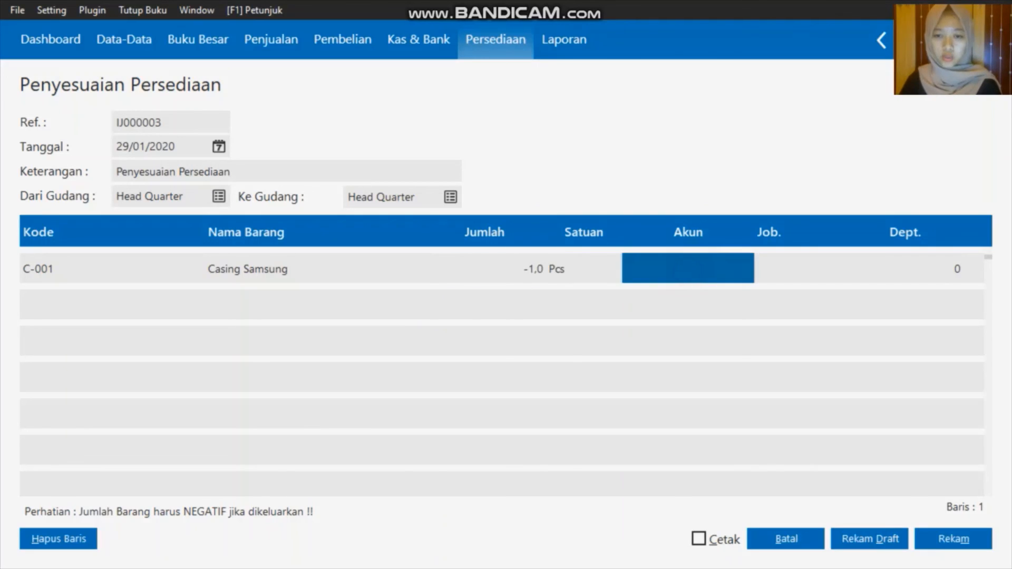
pyautogui.click(689, 270)
# Assign account 520000030 Kerusakan dan Kegagalan Material to the Casing Samsung row
pyautogui.write('1')
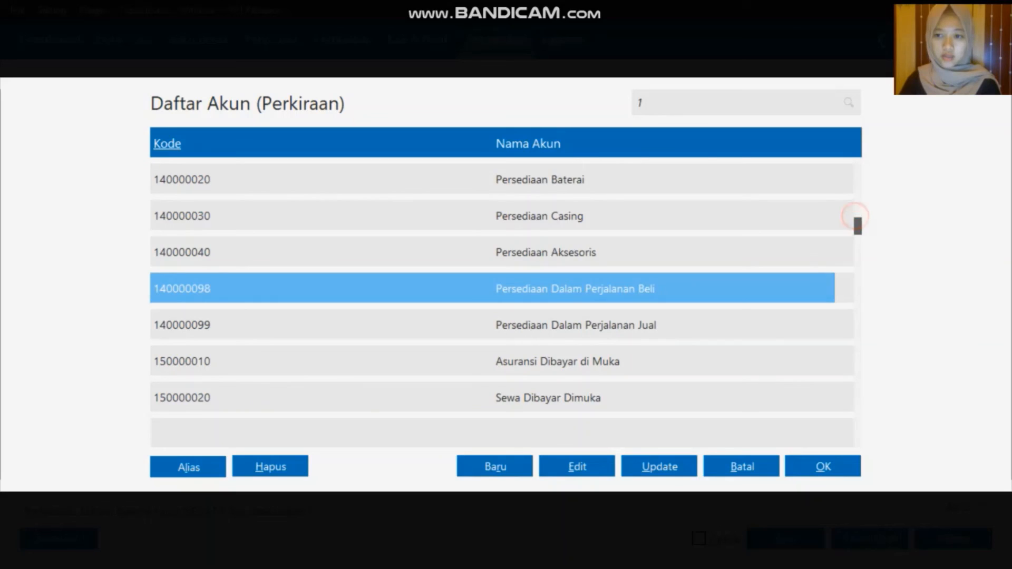
pyautogui.press('pagedown')
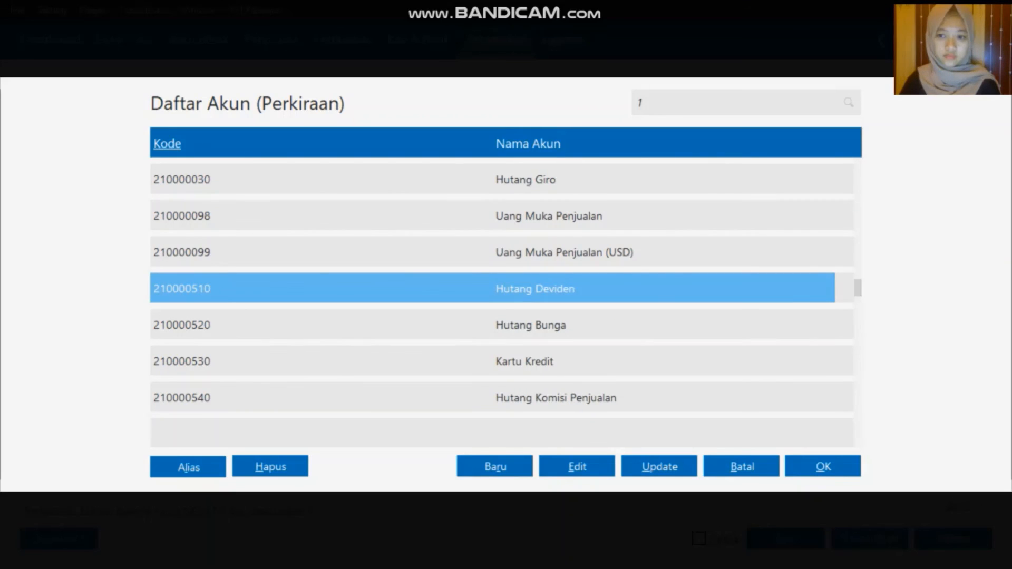
pyautogui.press('Down')
pyautogui.press('Down')
pyautogui.press('Down')
pyautogui.press('Down')
pyautogui.press('Down')
pyautogui.press('Down')
pyautogui.press('Down')
pyautogui.press('Down')
pyautogui.press('Down')
pyautogui.press('Down')
pyautogui.press('Down')
pyautogui.press('Down')
pyautogui.press('Down')
pyautogui.press('Down')
pyautogui.press('Down')
pyautogui.press('Down')
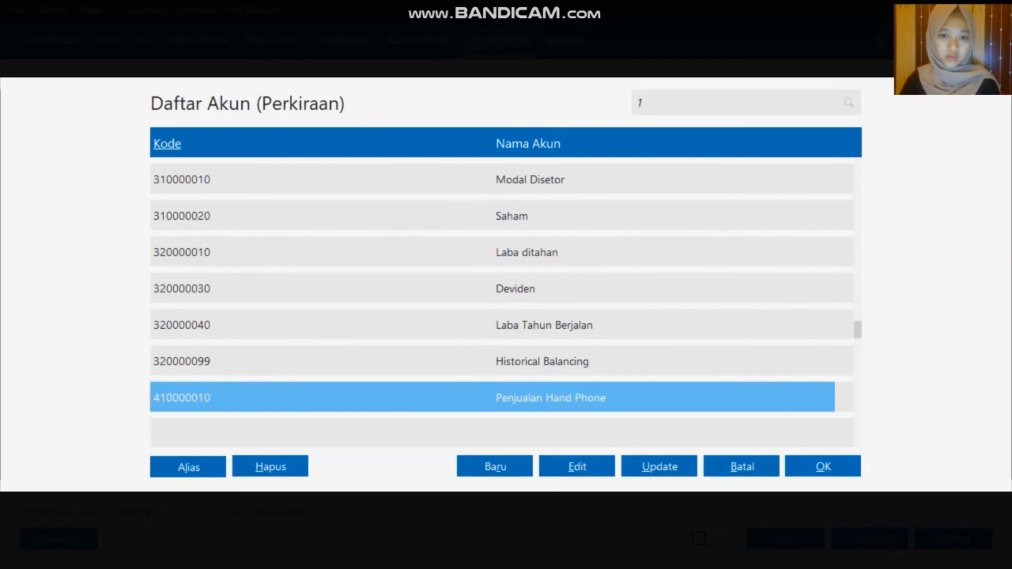
pyautogui.press('Down')
pyautogui.press('Down')
pyautogui.press('Down')
pyautogui.press('Down')
pyautogui.press('Down')
pyautogui.press('Down')
pyautogui.press('Down')
pyautogui.press('Down')
pyautogui.press('Down')
pyautogui.press('Down')
pyautogui.press('Down')
pyautogui.press('Down')
pyautogui.press('Down')
pyautogui.press('Down')
pyautogui.press('Down')
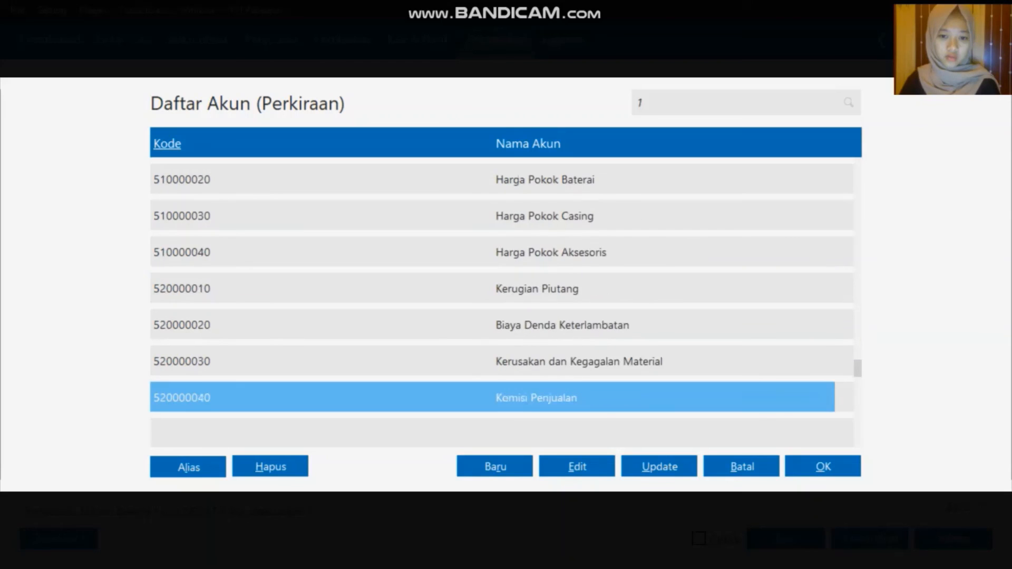
pyautogui.press('Down')
pyautogui.press('Up')
pyautogui.press('Up')
pyautogui.press('Return')
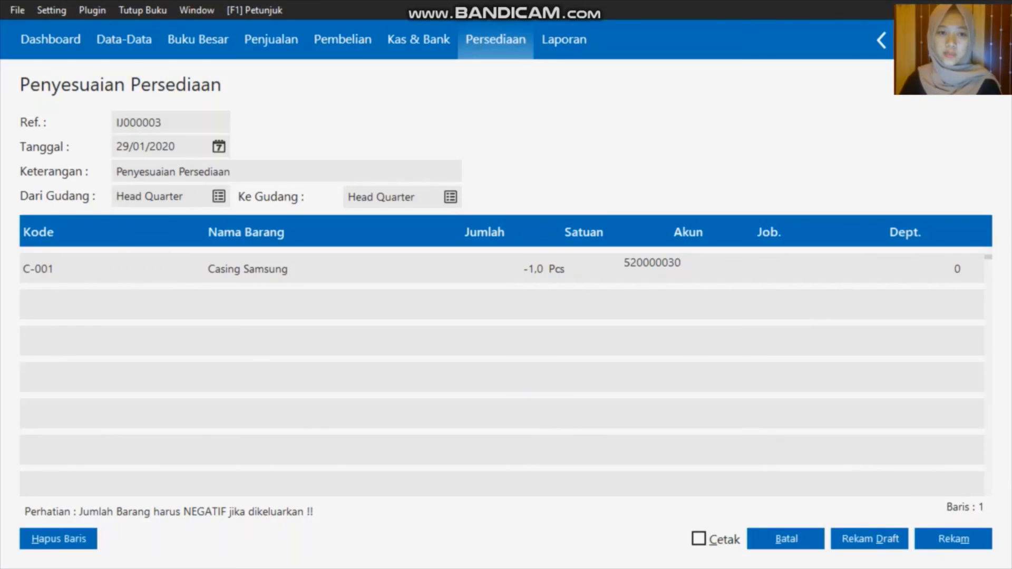
# Record adjustment IJ000003, close the form, and switch to the Data-Data section
pyautogui.hotkey('alt', 'm')
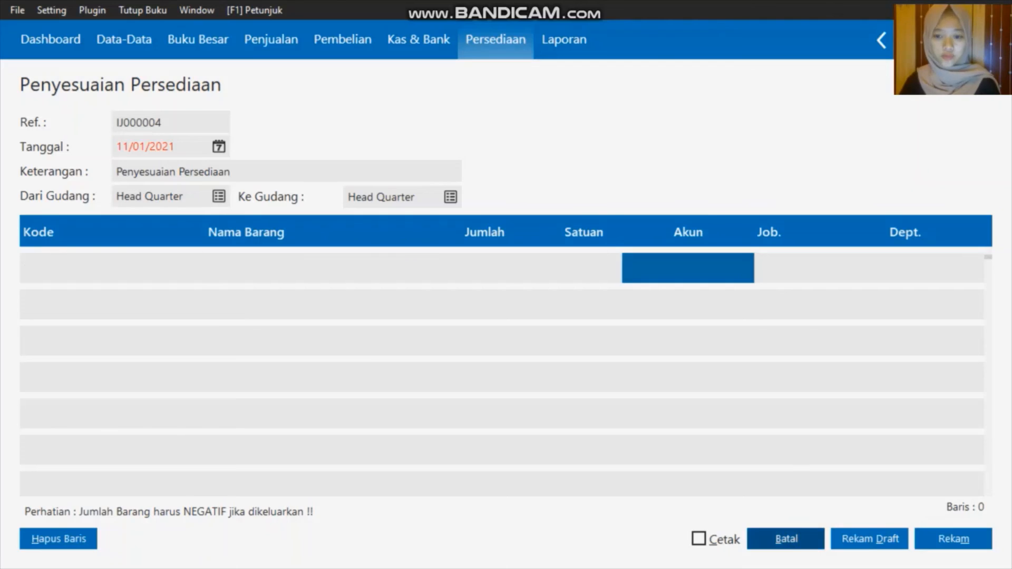
pyautogui.press('Escape')
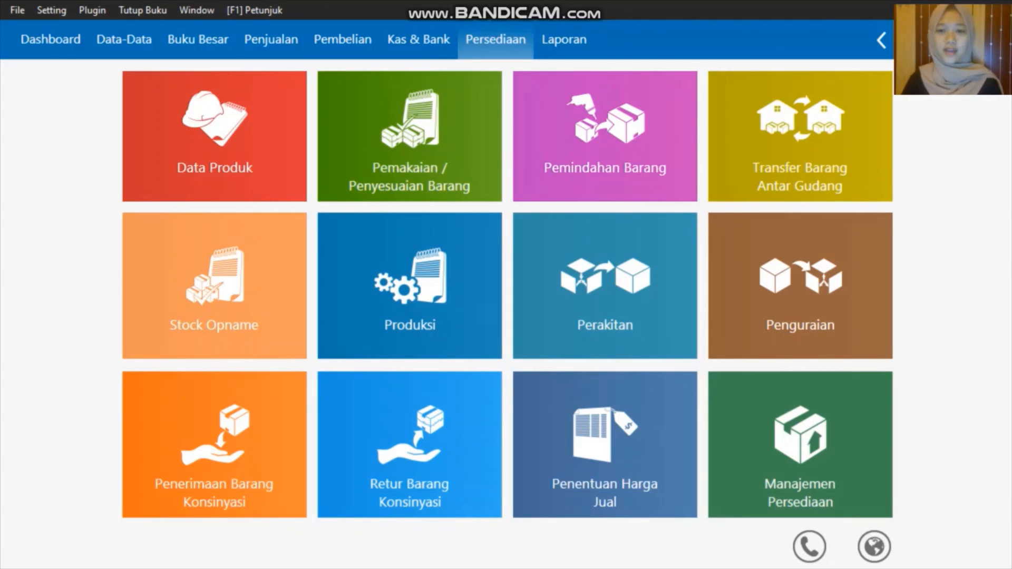
pyautogui.click(123, 40)
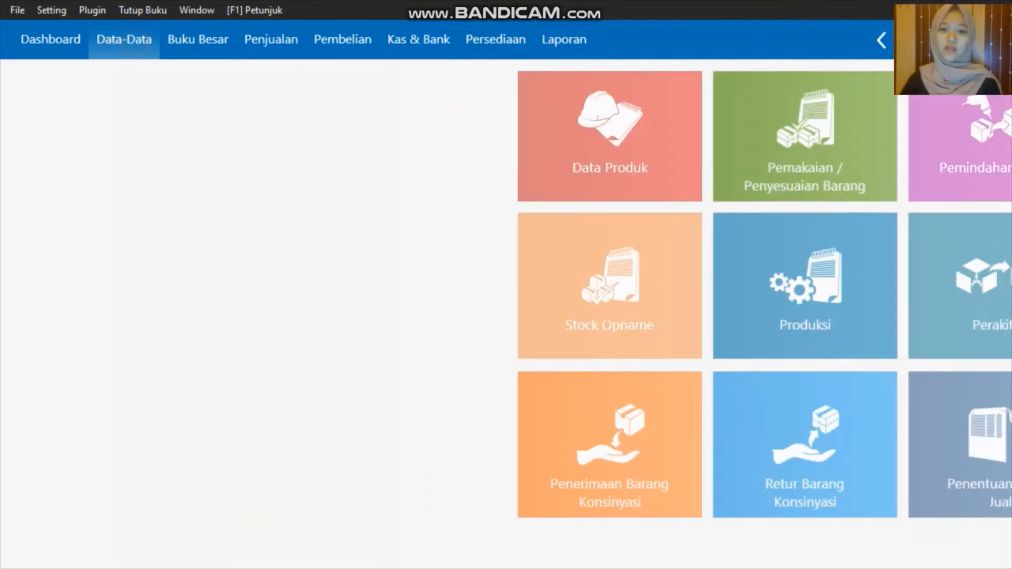